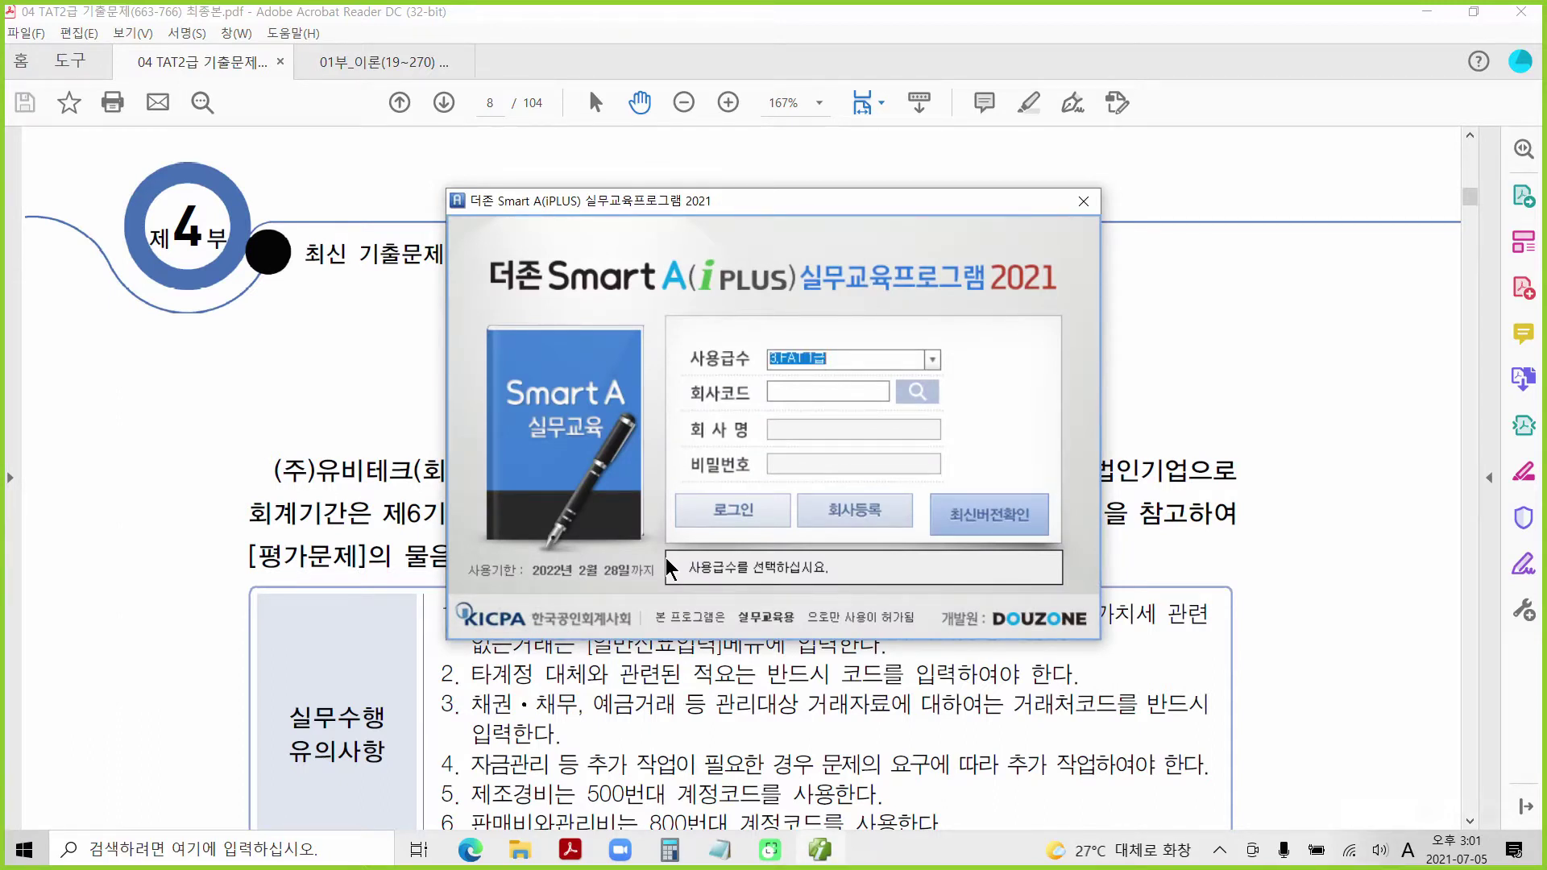
Step: Choose level 2.TAT 2급 and company 2639 (주)유비테크 [기출39회], then log in
{"action": "left_click", "coordinate": [928, 359]}
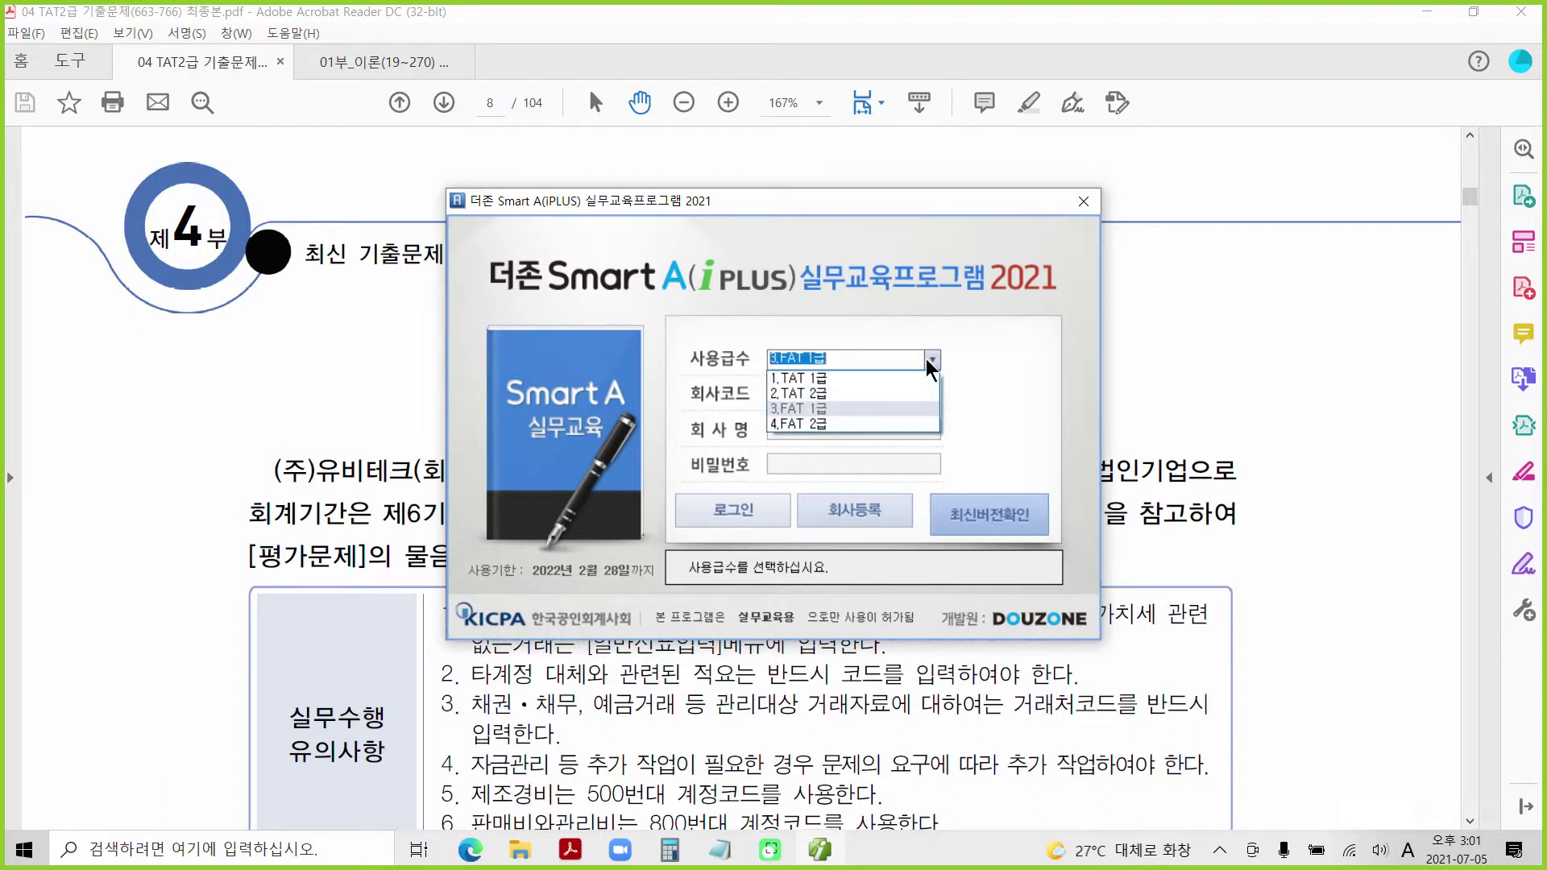
{"action": "left_click", "coordinate": [883, 391]}
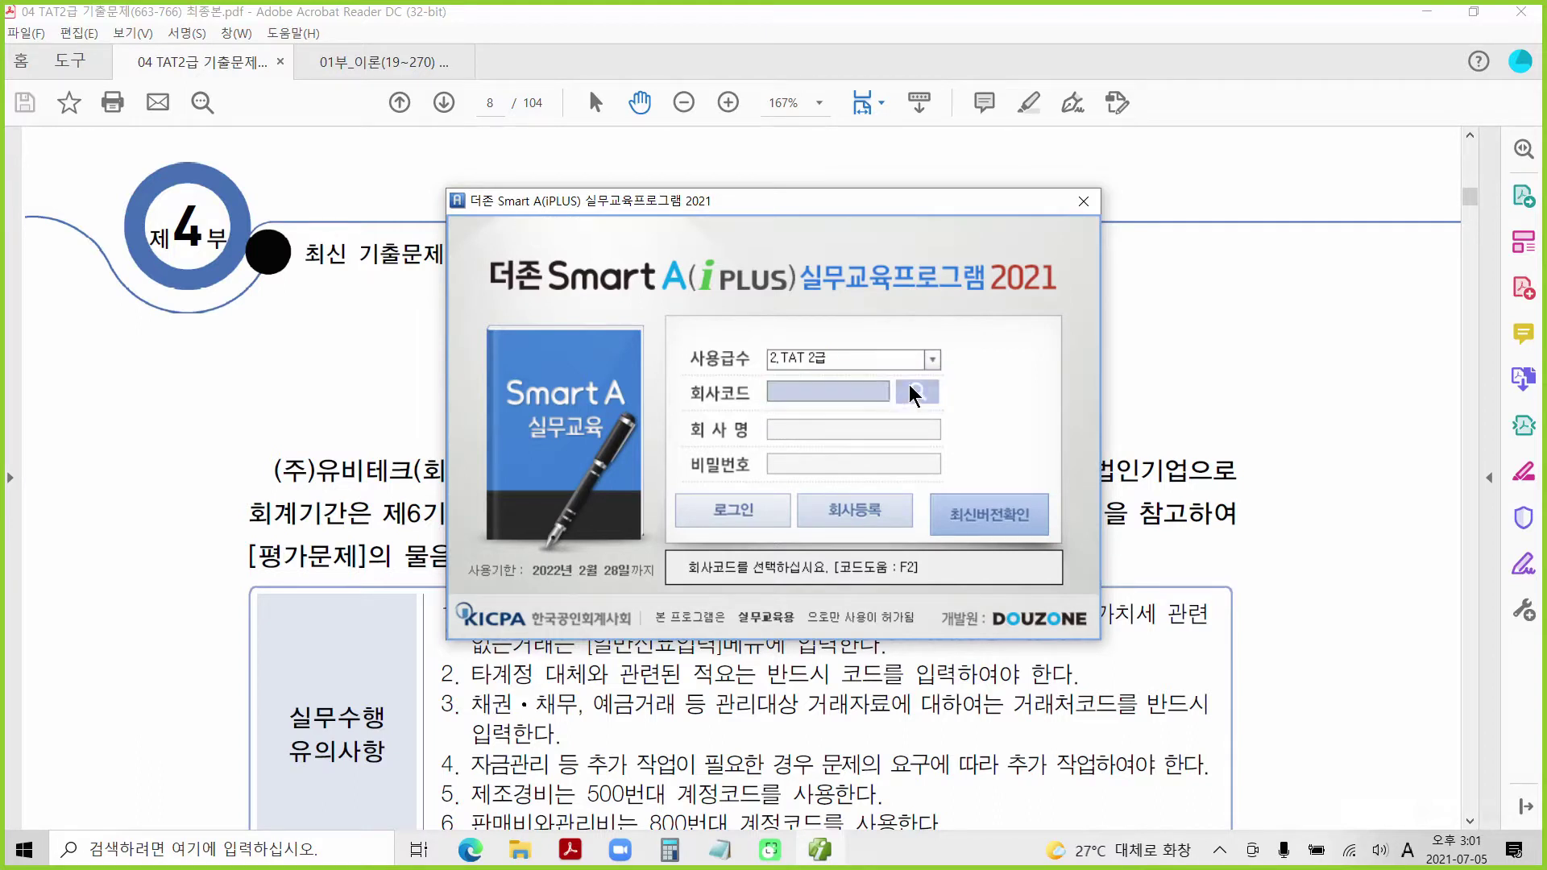
{"action": "left_click", "coordinate": [913, 392]}
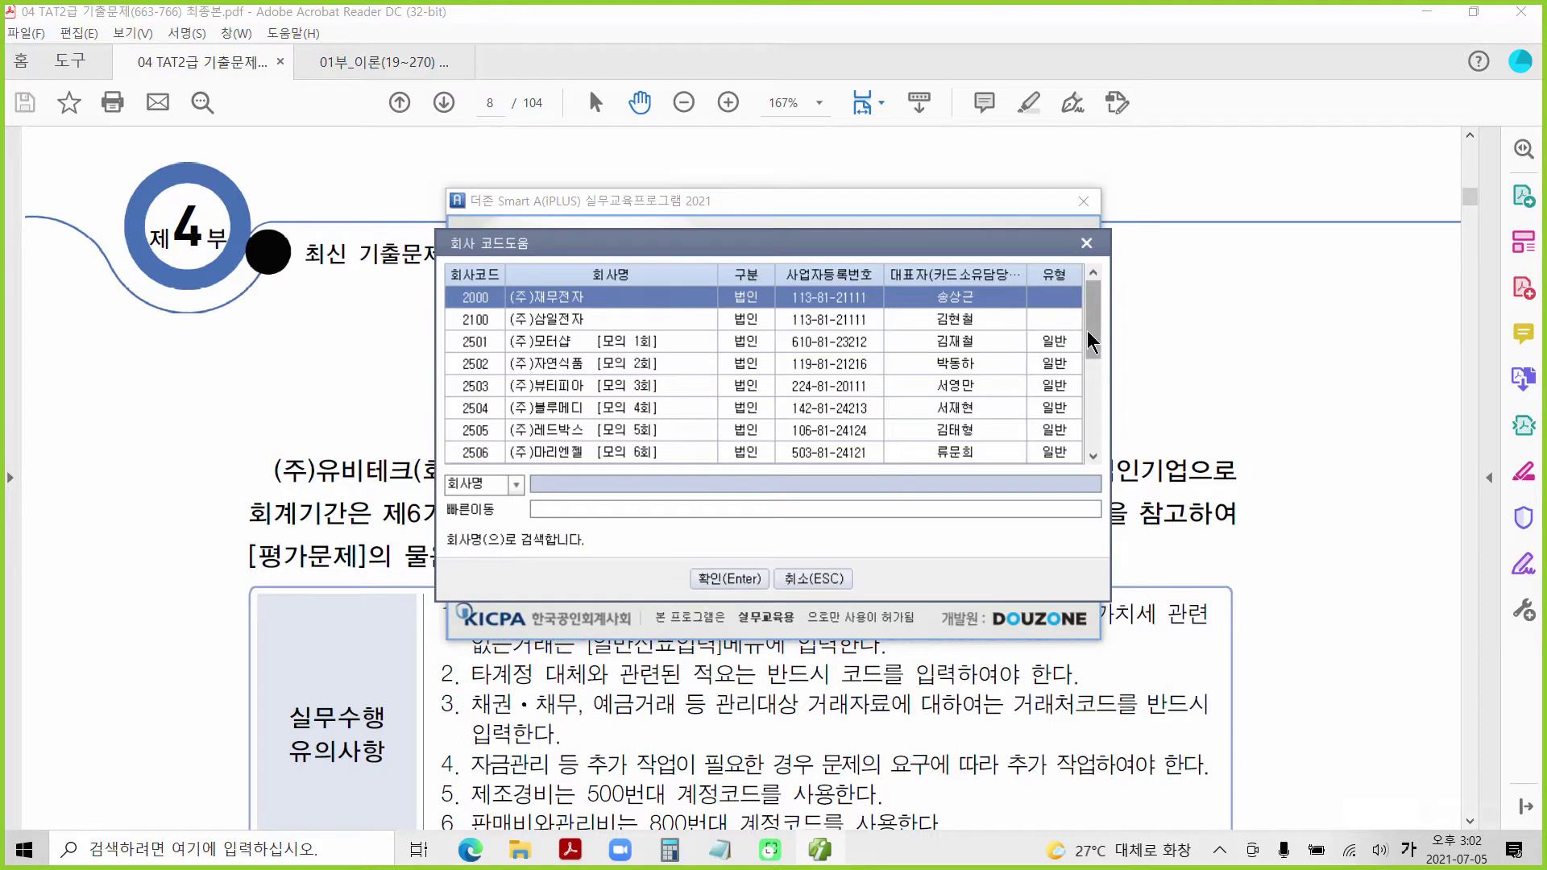
{"action": "left_click_drag", "start_coordinate": [1086, 331], "coordinate": [1082, 438]}
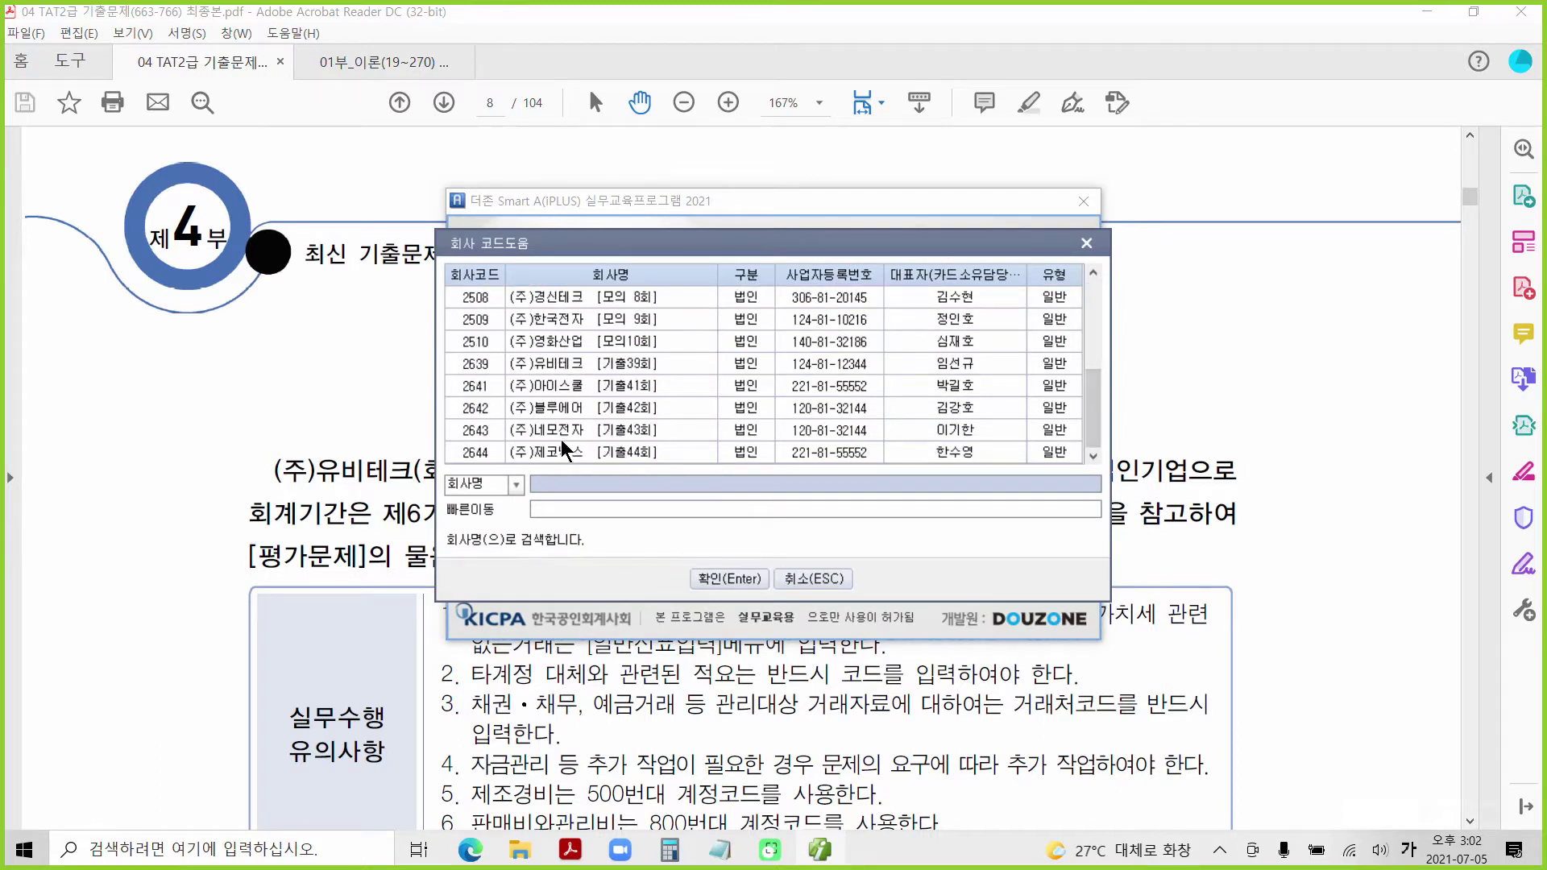
{"action": "left_click", "coordinate": [568, 367]}
{"action": "left_click", "coordinate": [720, 576]}
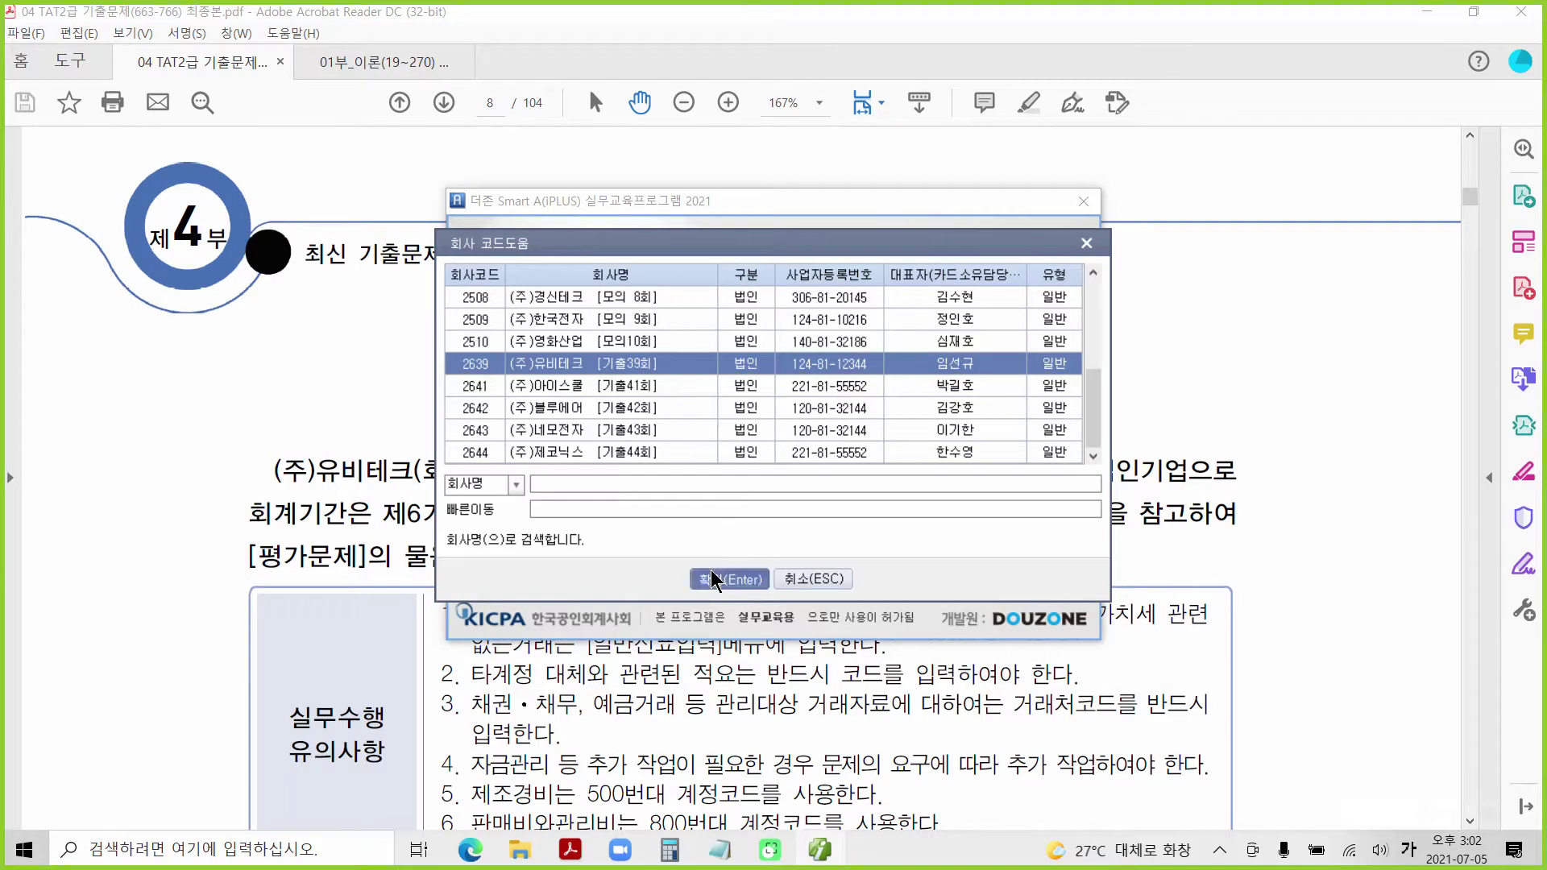
{"action": "left_click", "coordinate": [738, 511]}
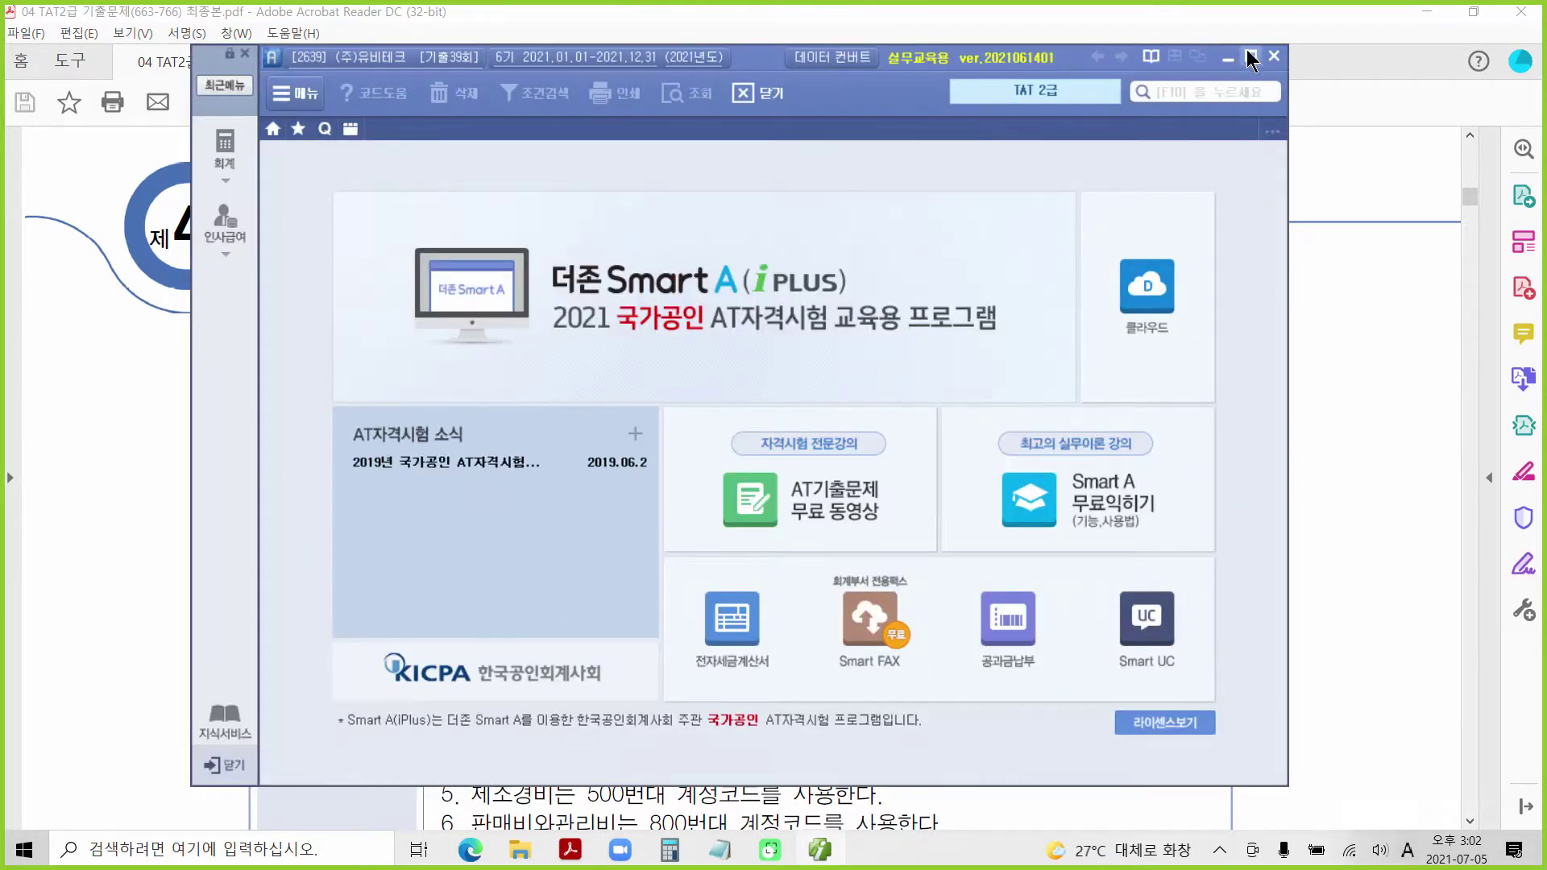
Step: Maximize Smart A to show 전체메뉴, then return to page 8 of the exam PDF
{"action": "left_click", "coordinate": [1251, 56]}
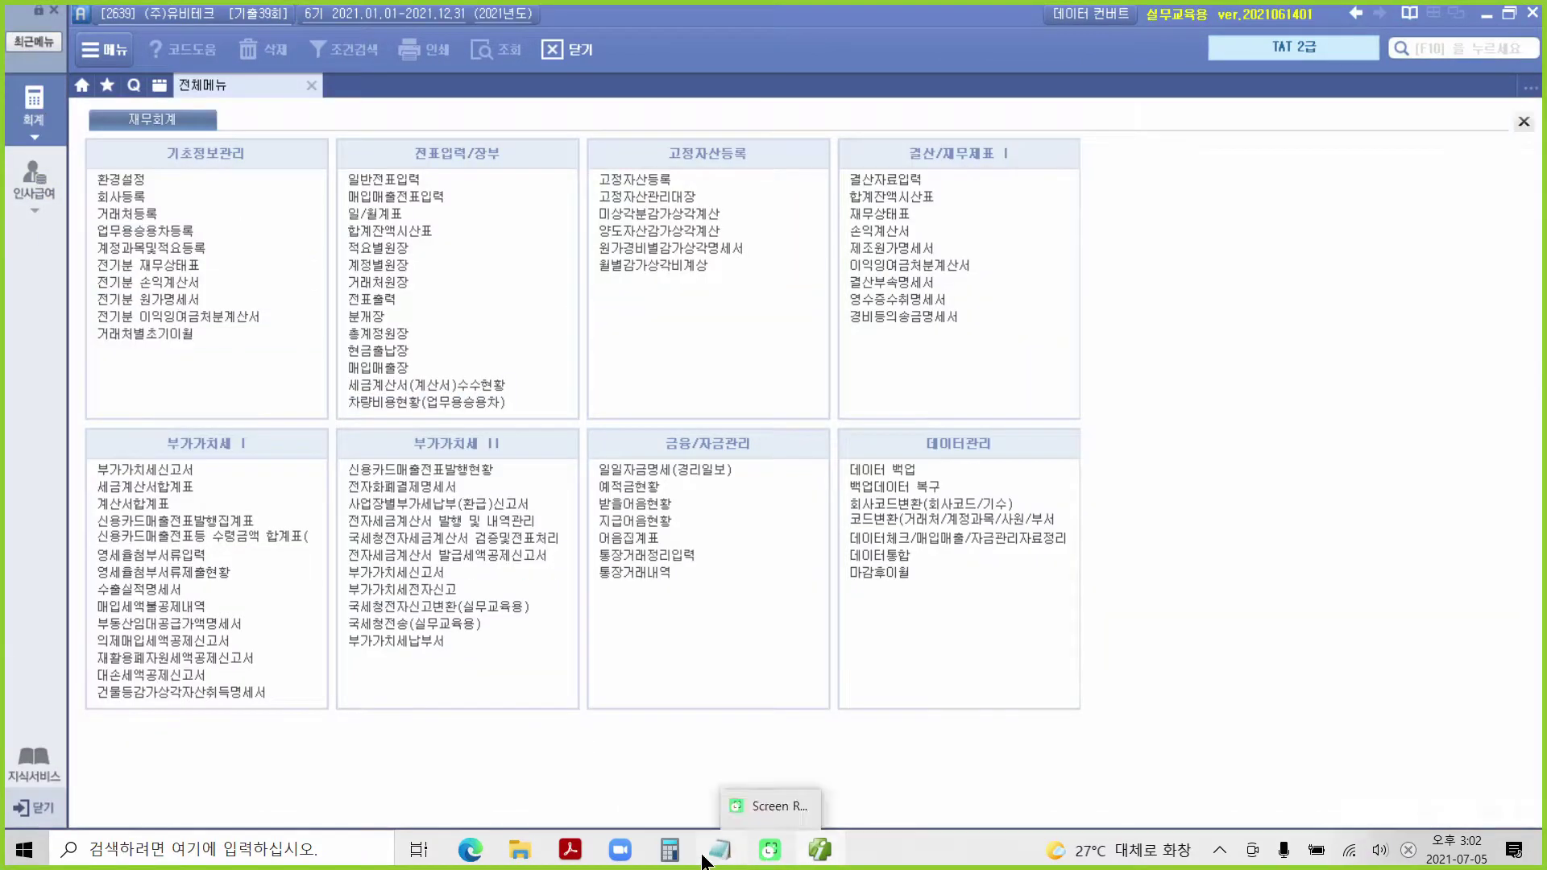
{"action": "left_click", "coordinate": [491, 798]}
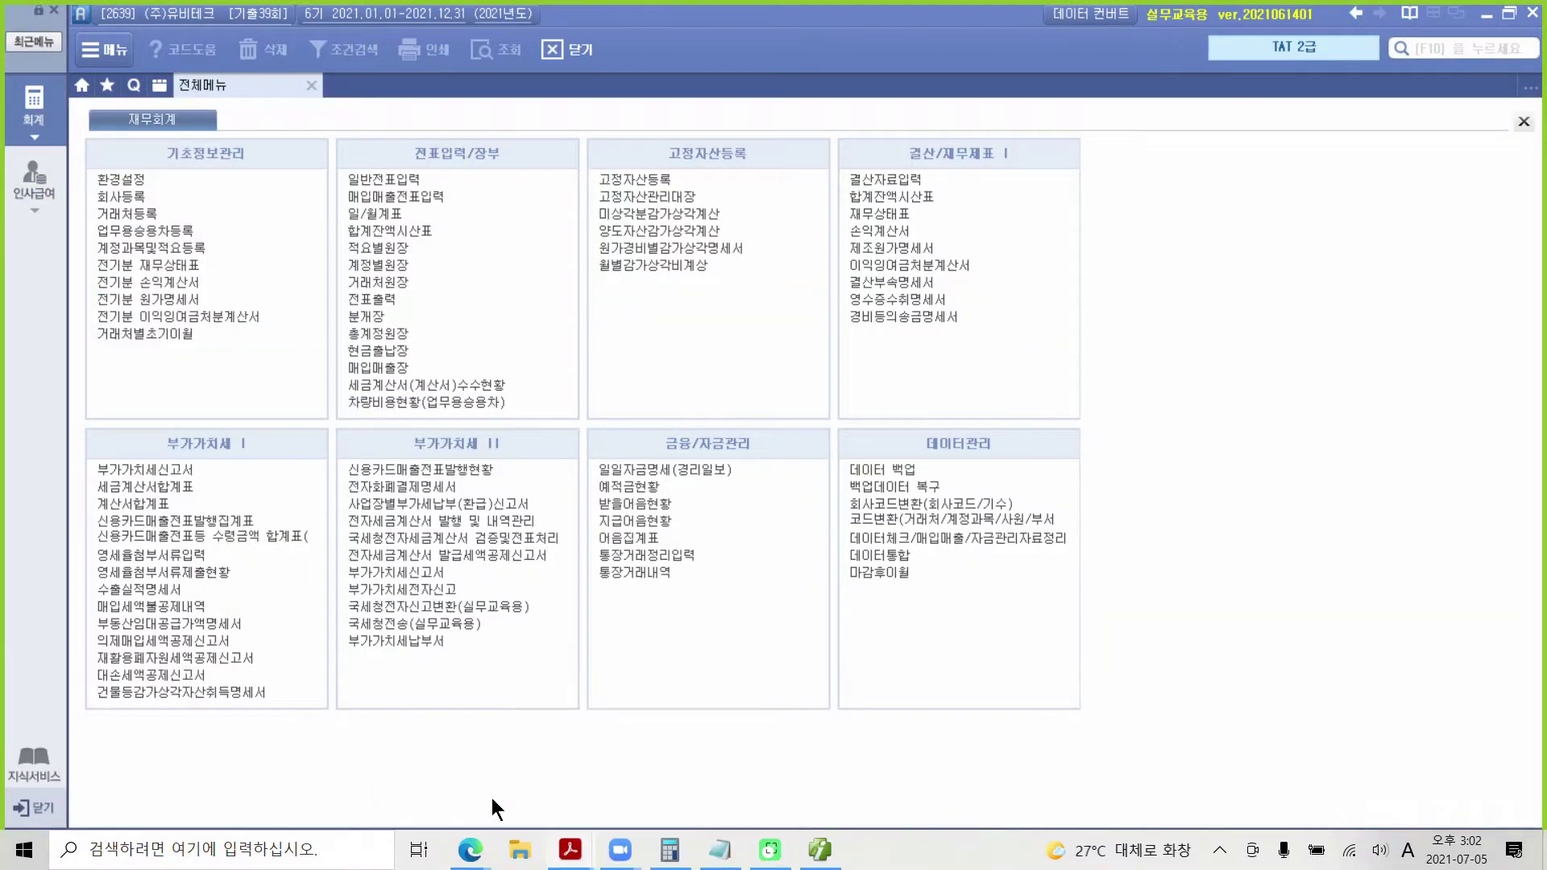
{"action": "scroll", "coordinate": [420, 622], "scroll_direction": "down", "scroll_amount": 1}
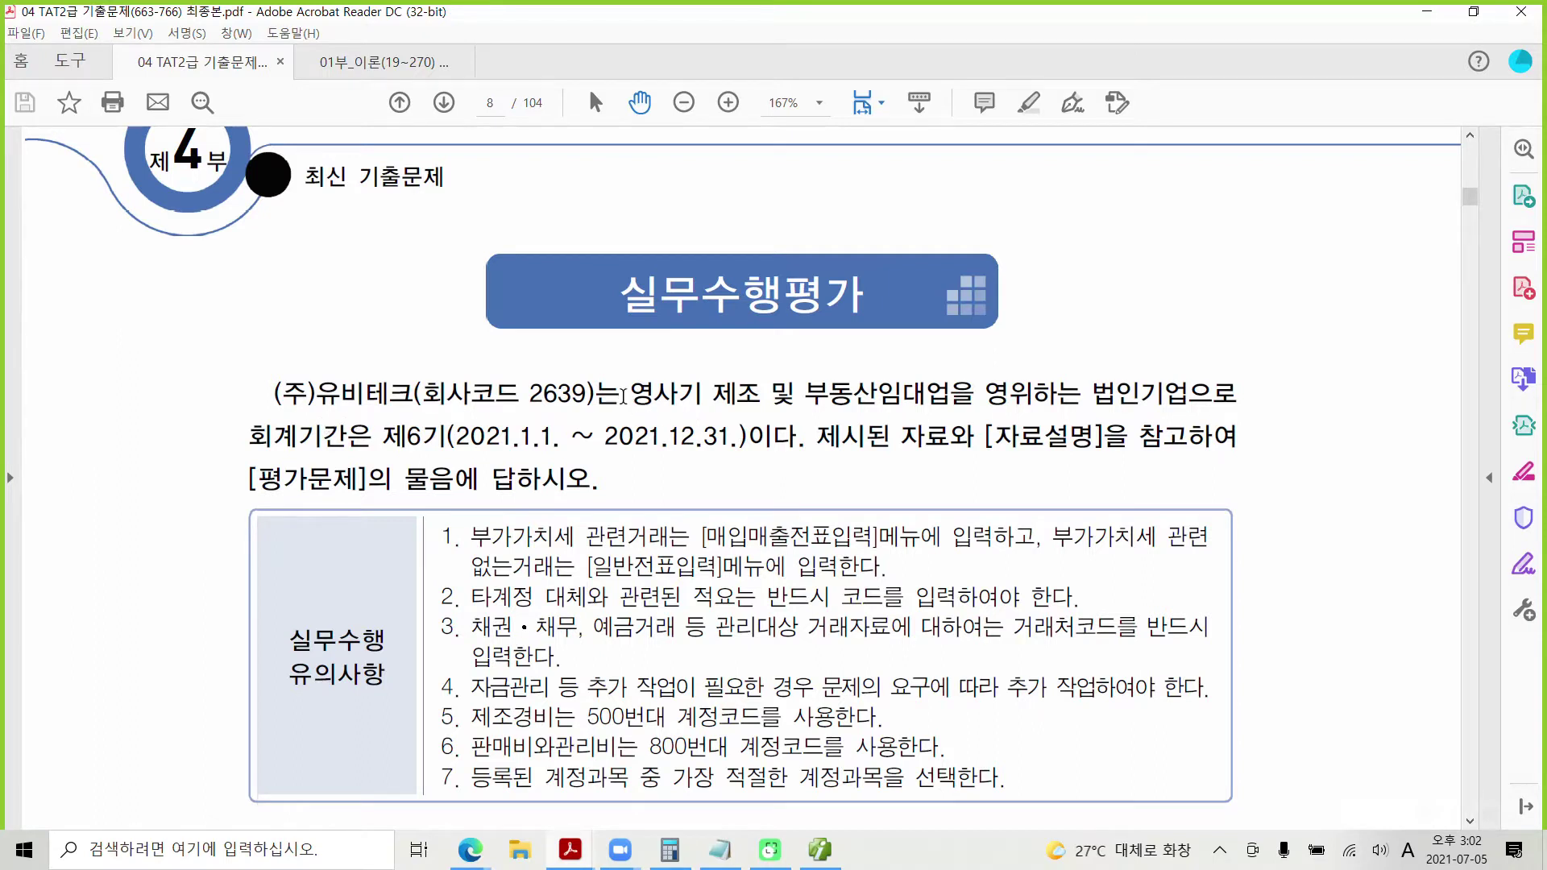
Step: Highlight 영사기 제조 및 부동산임대업을 in yellow, adding red underlines and a check mark
{"action": "left_click_drag", "start_coordinate": [623, 394], "coordinate": [929, 395]}
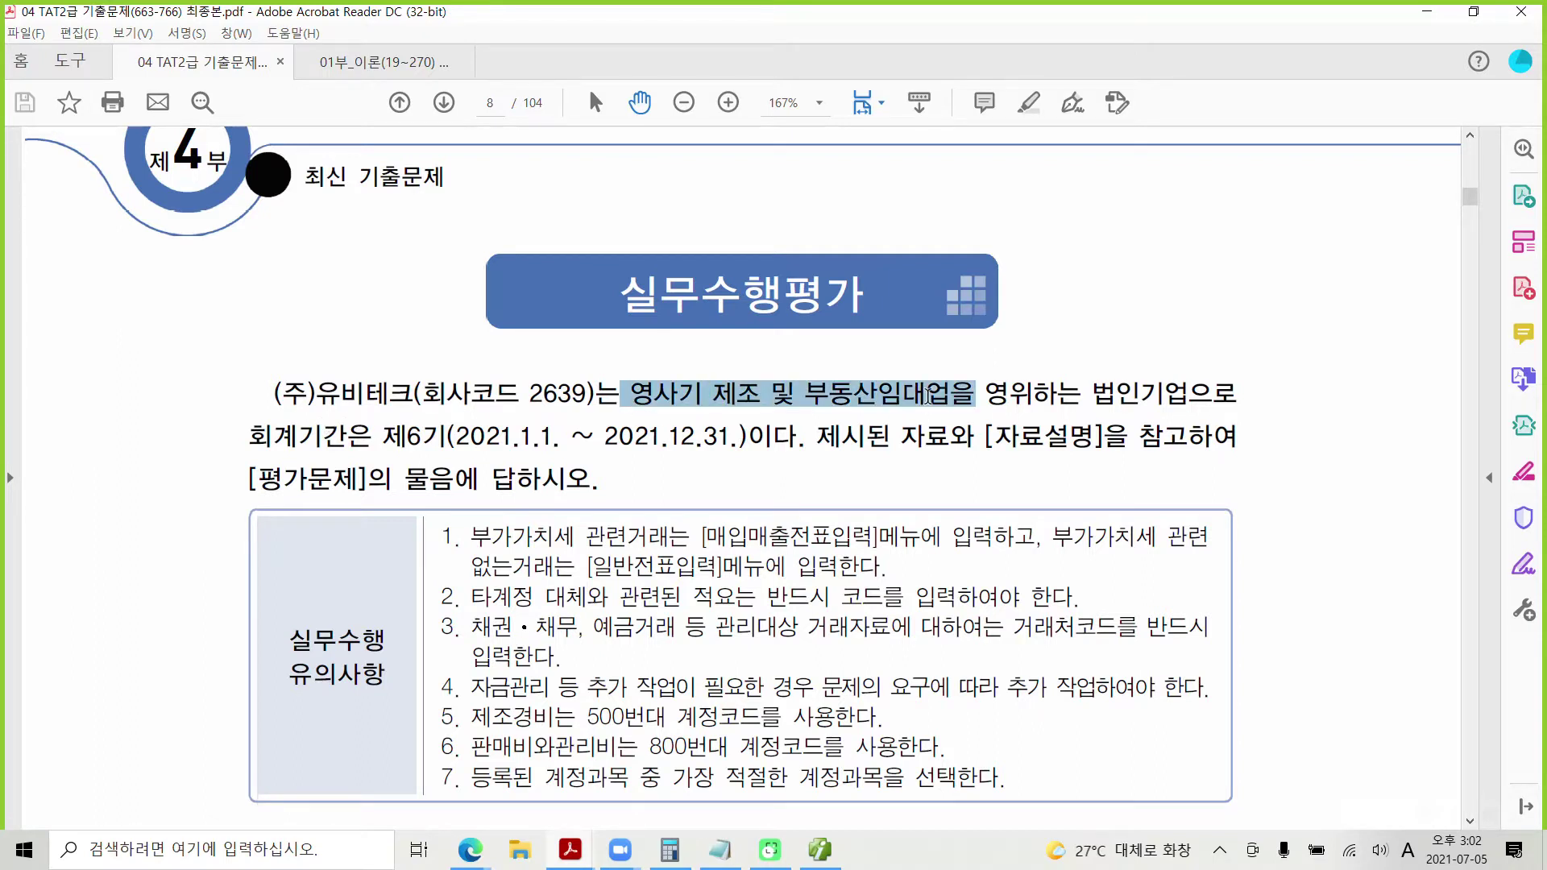
{"action": "right_click", "coordinate": [928, 396]}
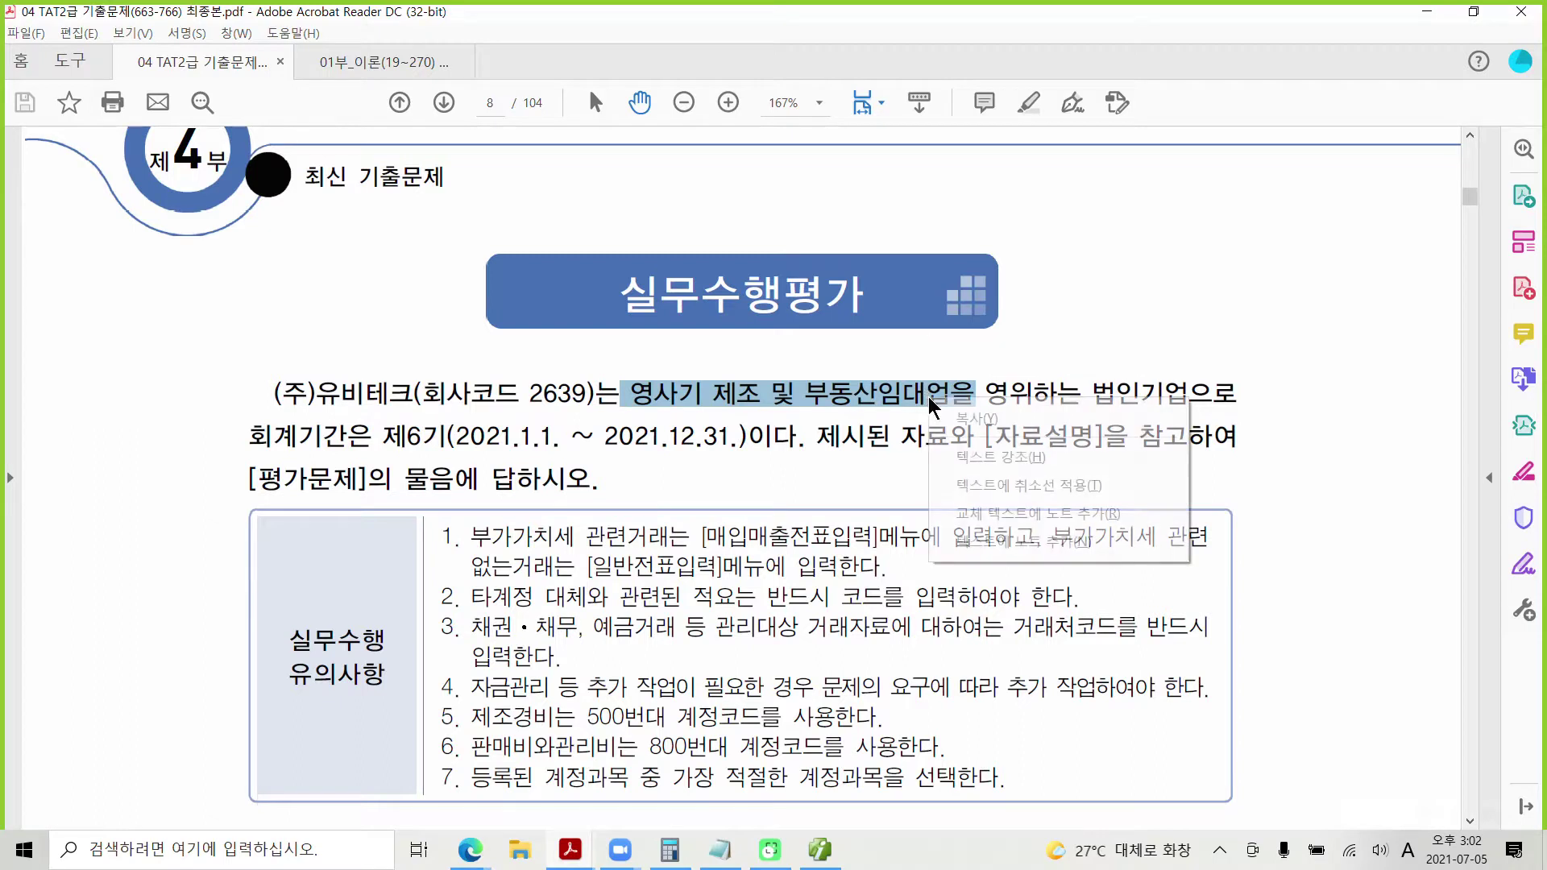
{"action": "left_click", "coordinate": [973, 448]}
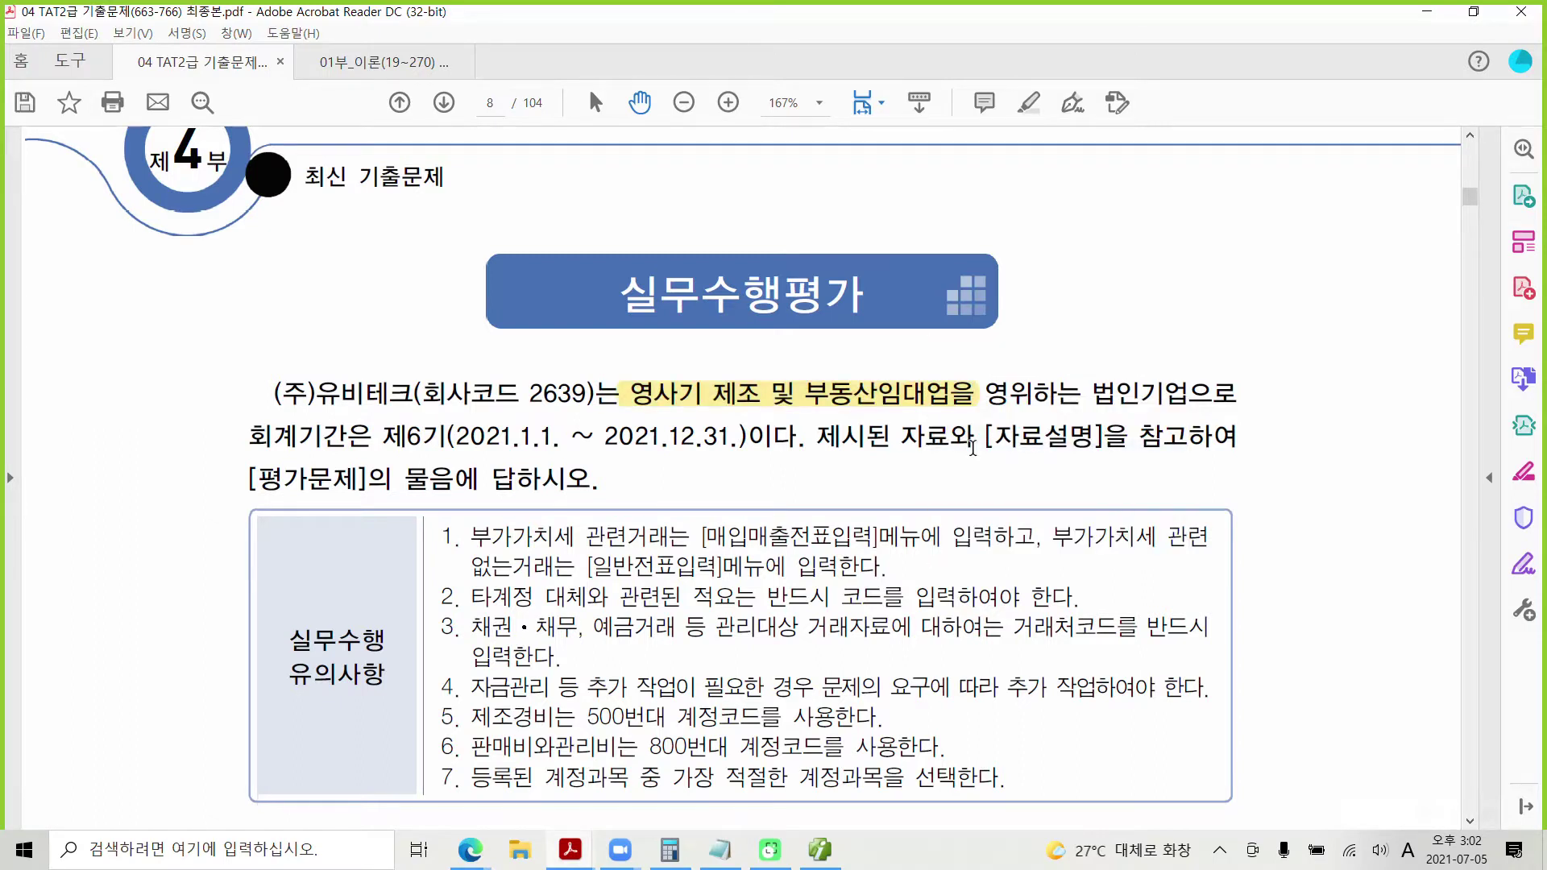
{"action": "left_click_drag", "start_coordinate": [804, 412], "coordinate": [977, 412]}
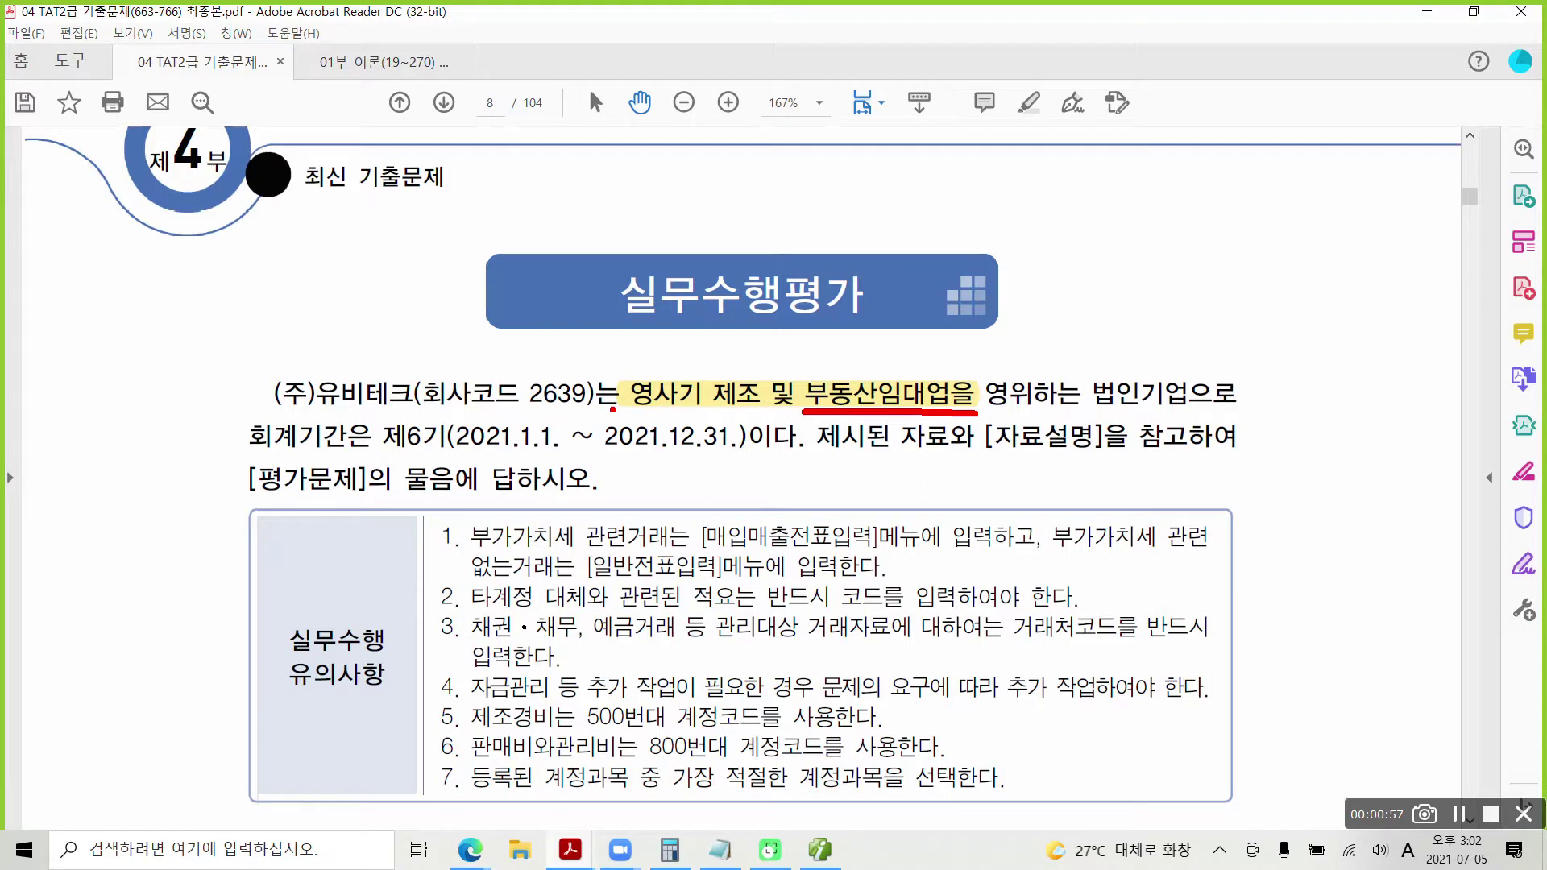
{"action": "left_click_drag", "start_coordinate": [612, 408], "coordinate": [763, 414]}
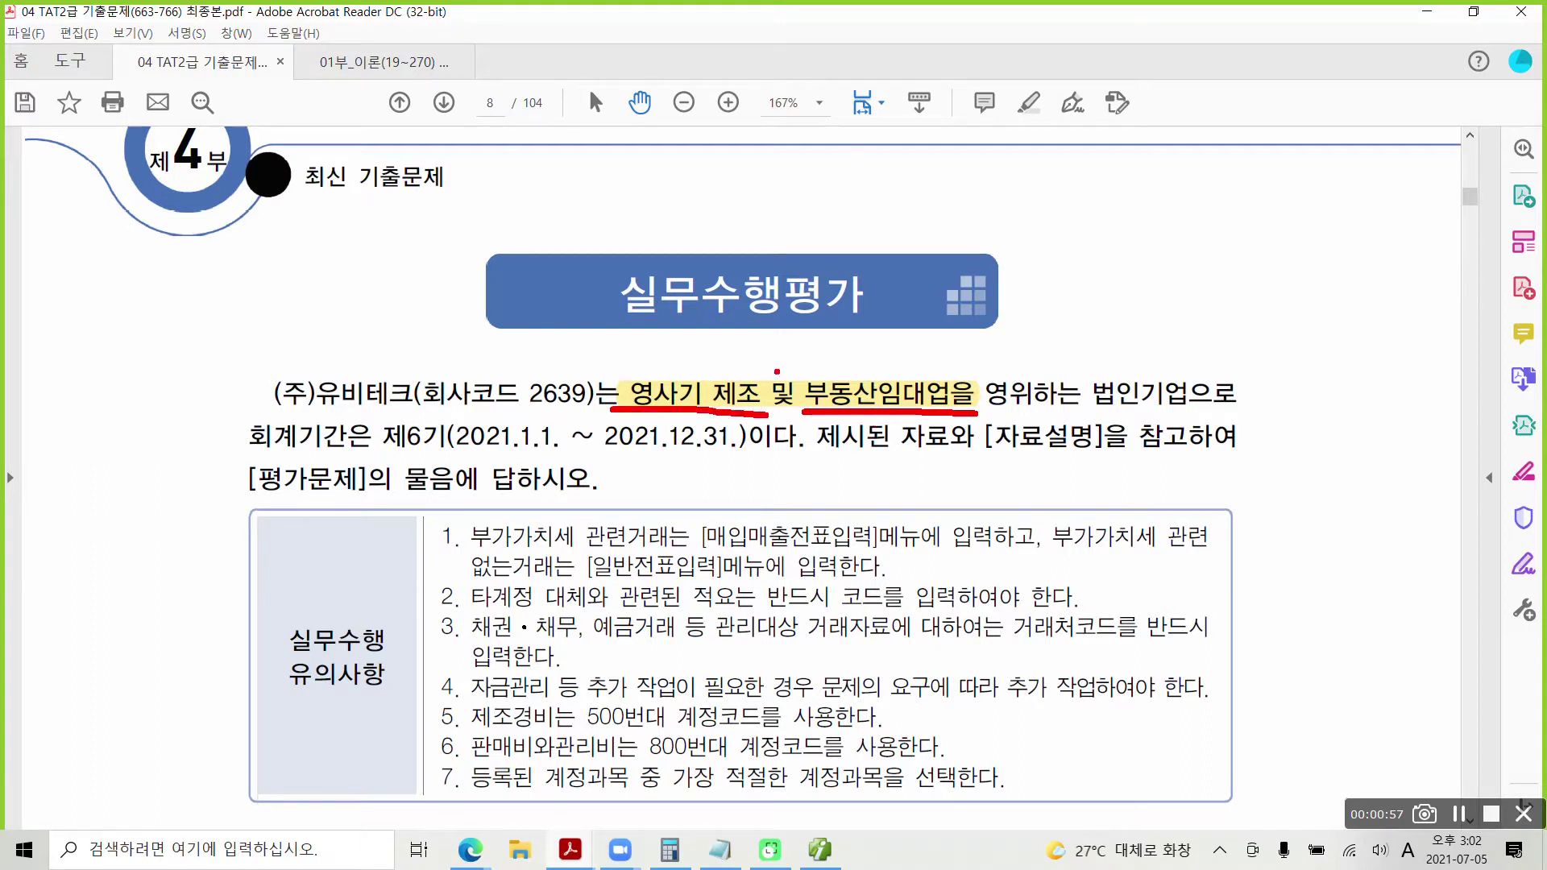
{"action": "left_click_drag", "start_coordinate": [880, 359], "coordinate": [917, 360]}
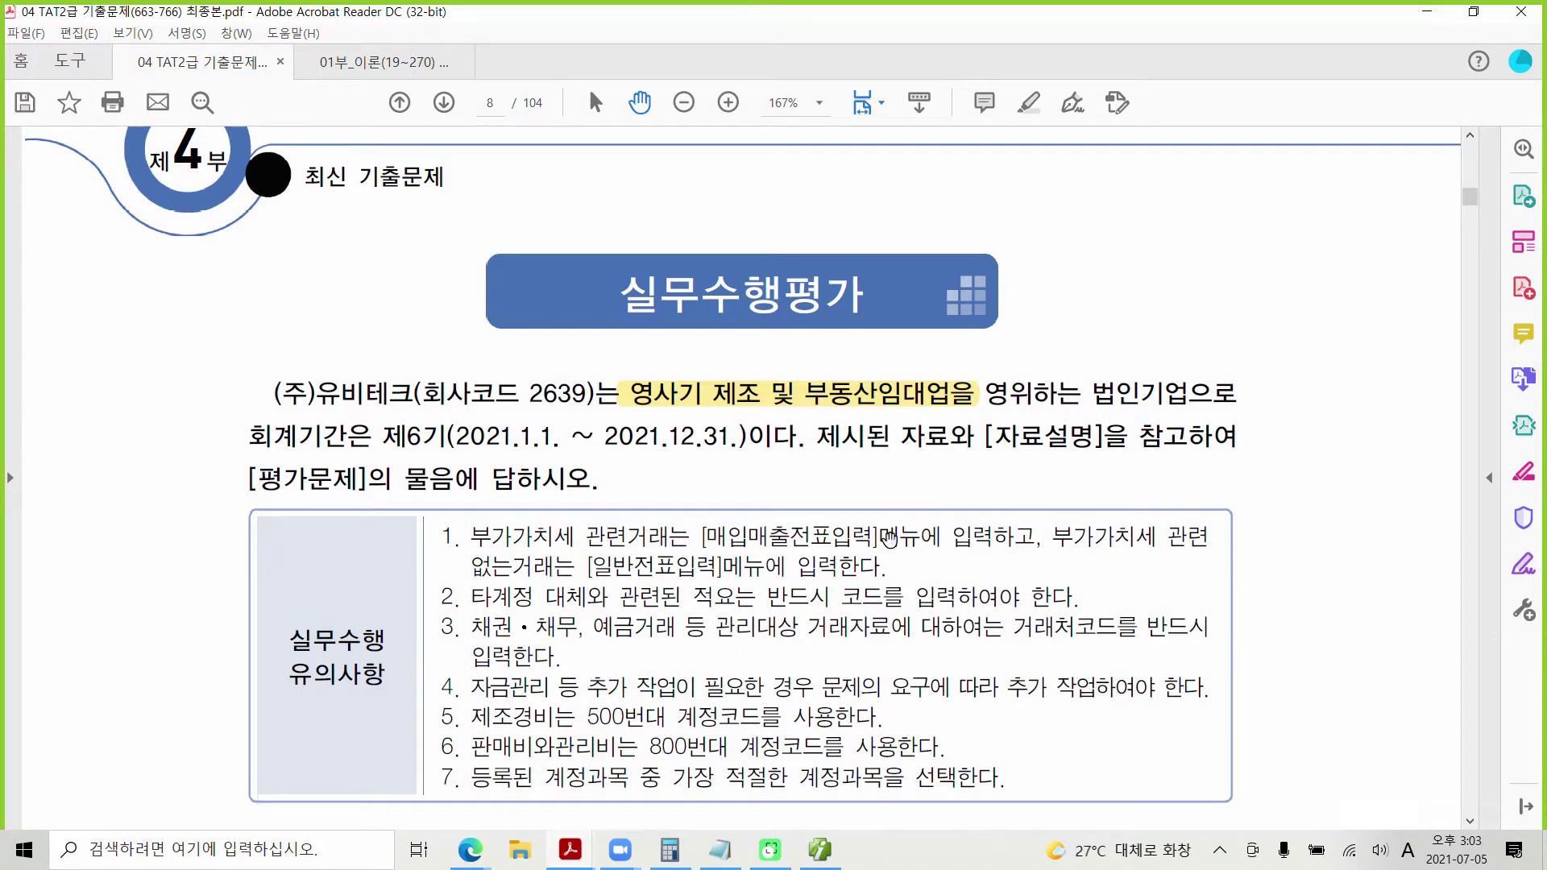
{"action": "scroll", "coordinate": [887, 542], "scroll_direction": "down", "scroll_amount": 2}
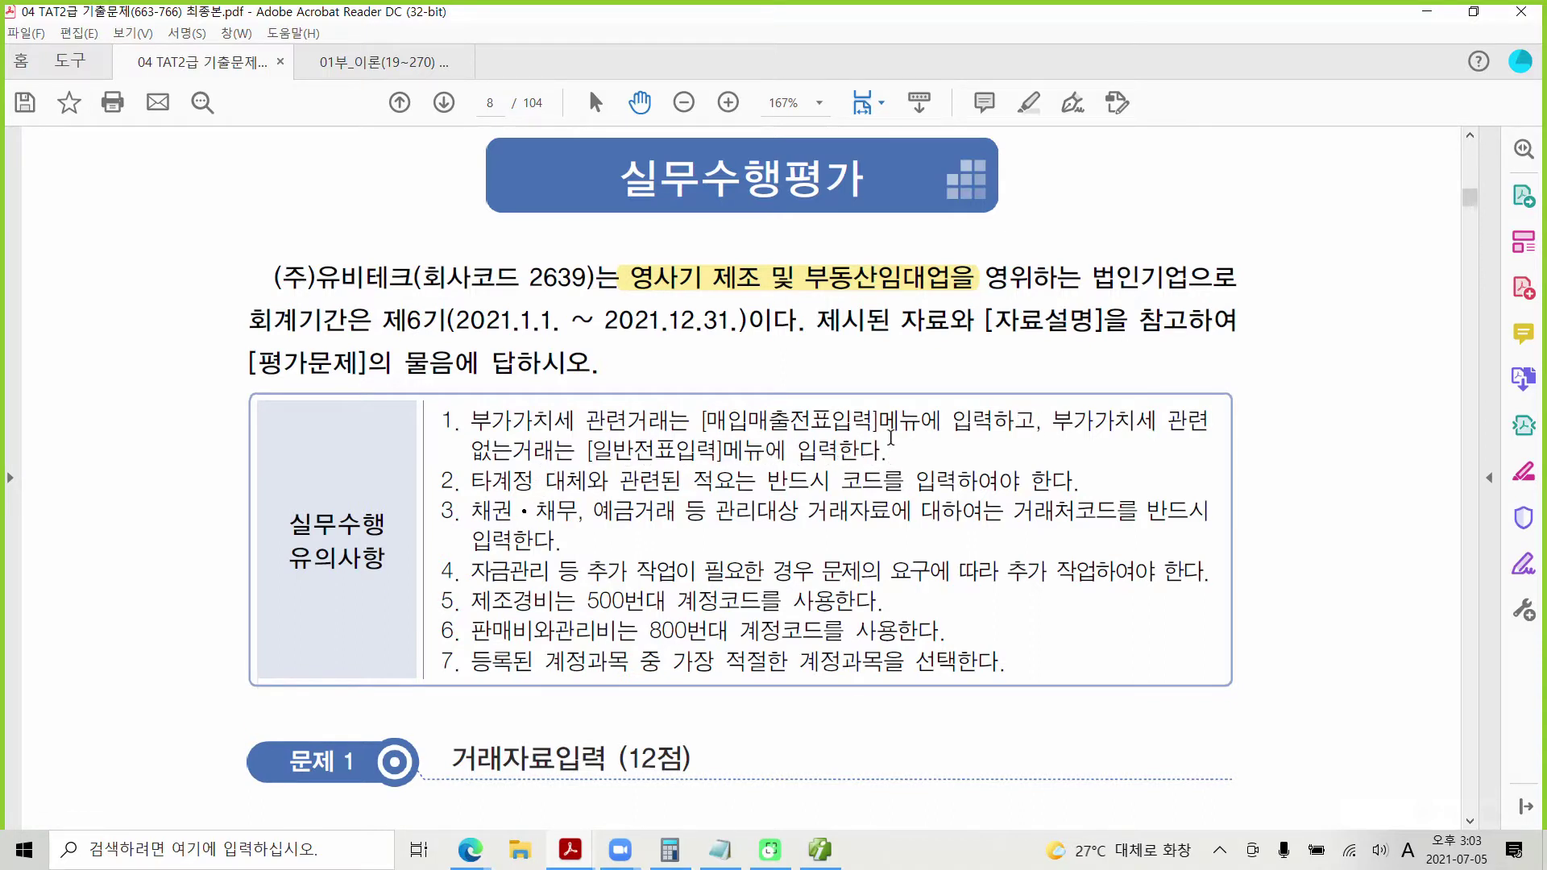
{"action": "left_click_drag", "start_coordinate": [887, 449], "coordinate": [529, 427]}
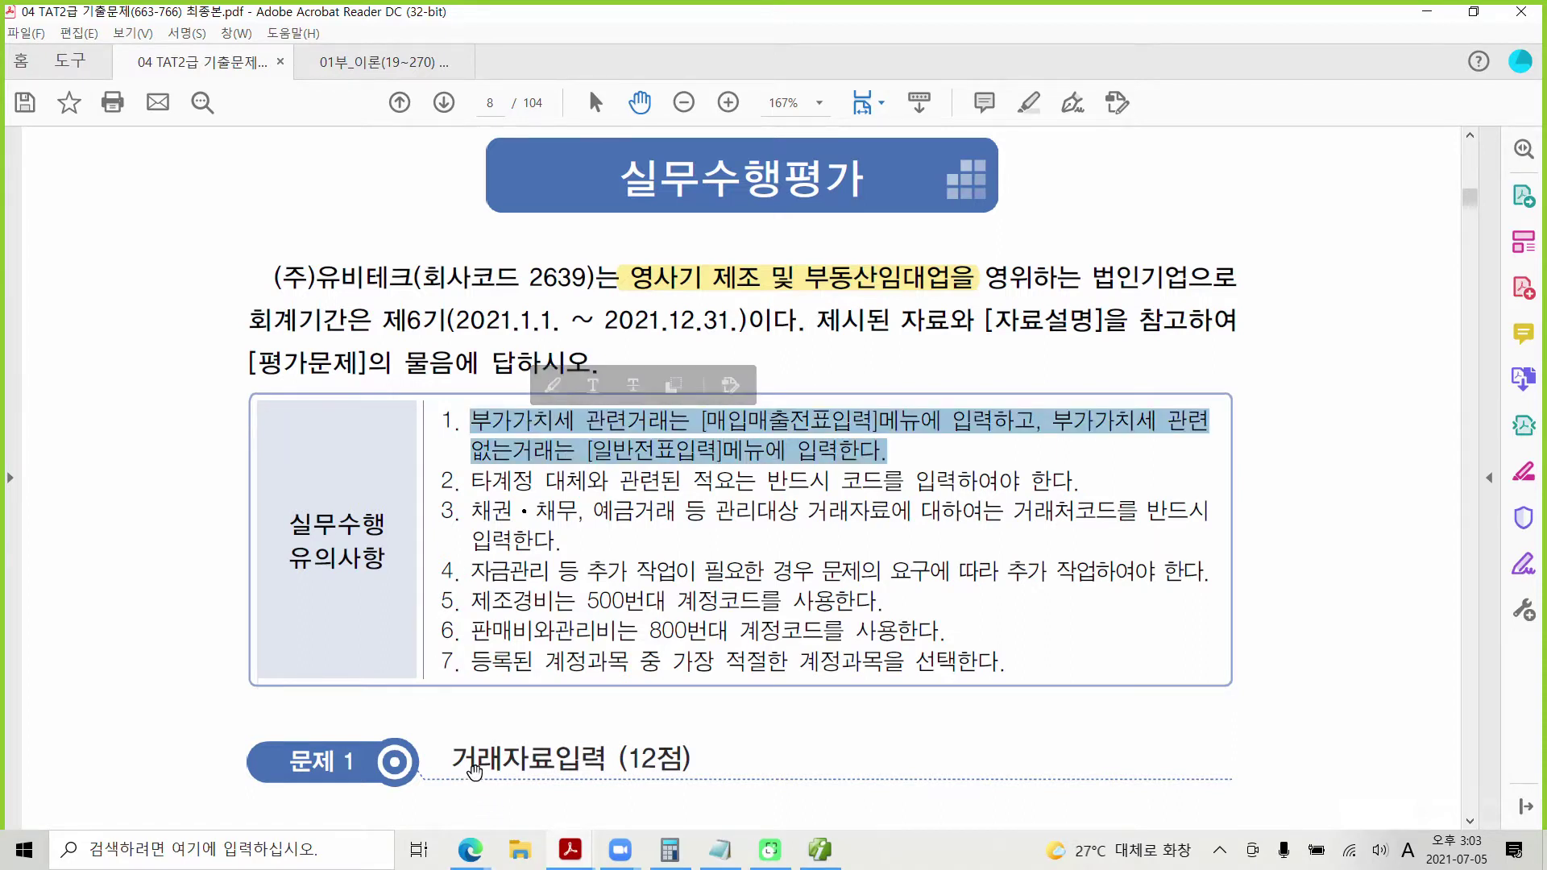
{"action": "left_click", "coordinate": [631, 752]}
{"action": "triple_click", "coordinate": [681, 757]}
{"action": "left_click", "coordinate": [651, 773]}
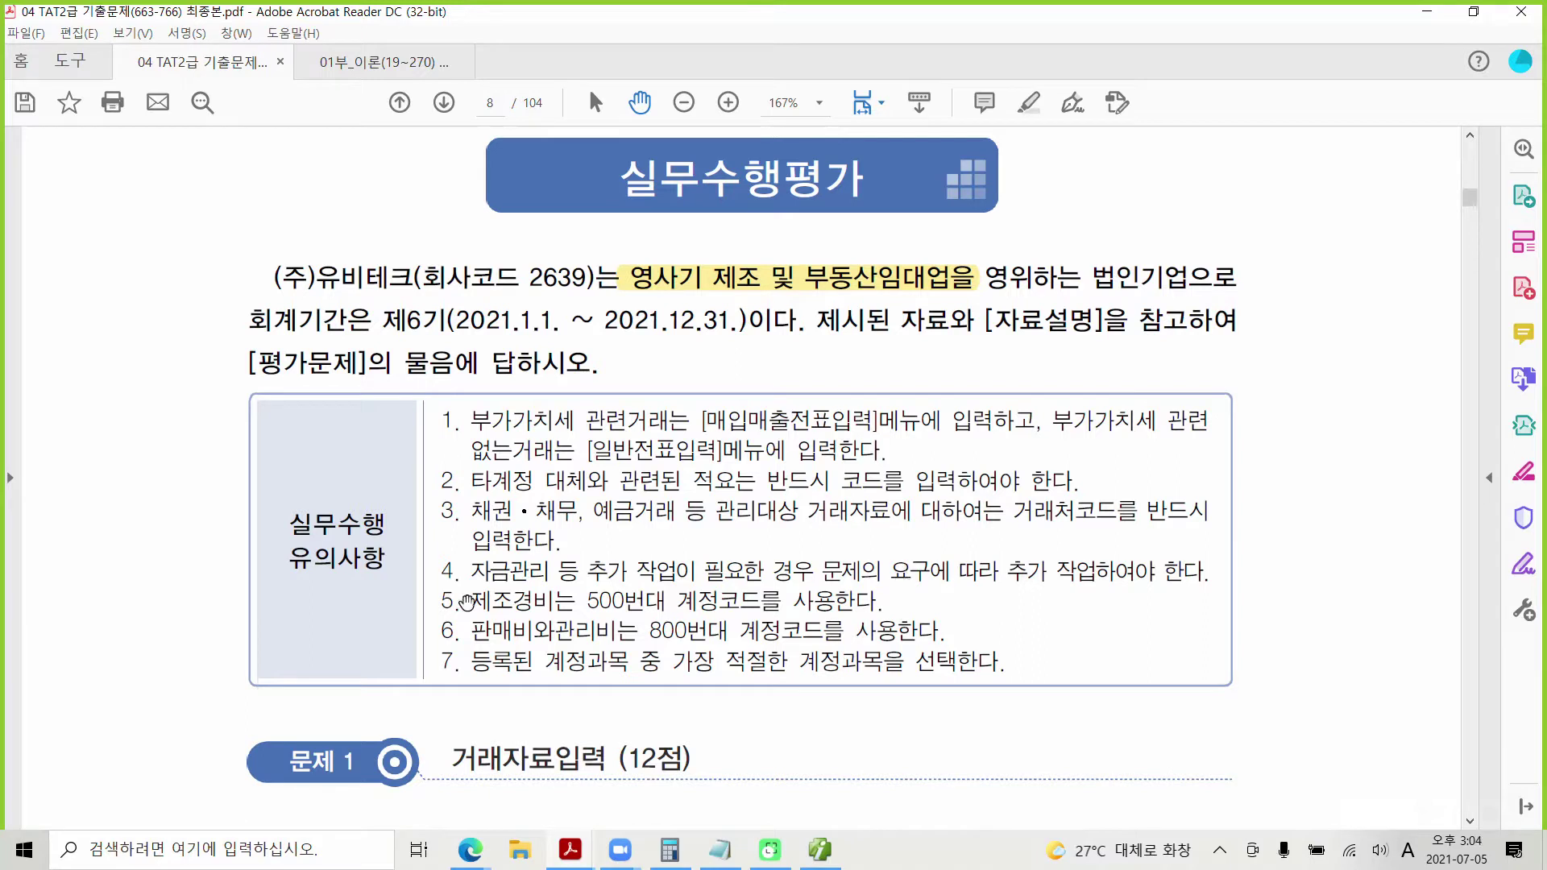
{"action": "left_click_drag", "start_coordinate": [469, 601], "coordinate": [795, 603]}
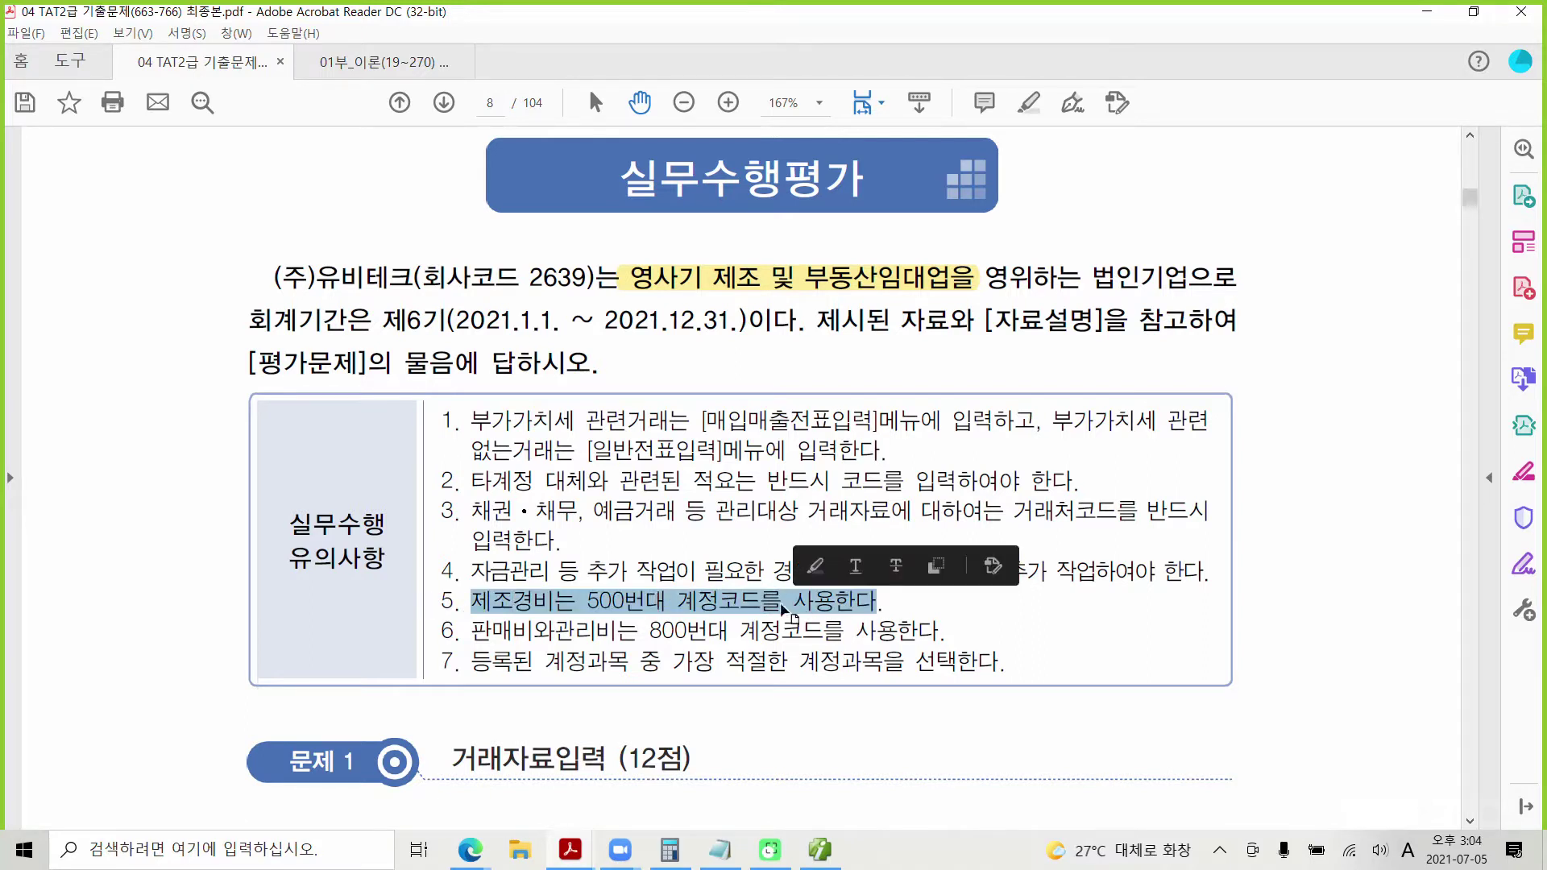
{"action": "left_click", "coordinate": [507, 642]}
{"action": "left_click_drag", "start_coordinate": [472, 631], "coordinate": [769, 630]}
{"action": "left_click", "coordinate": [677, 613]}
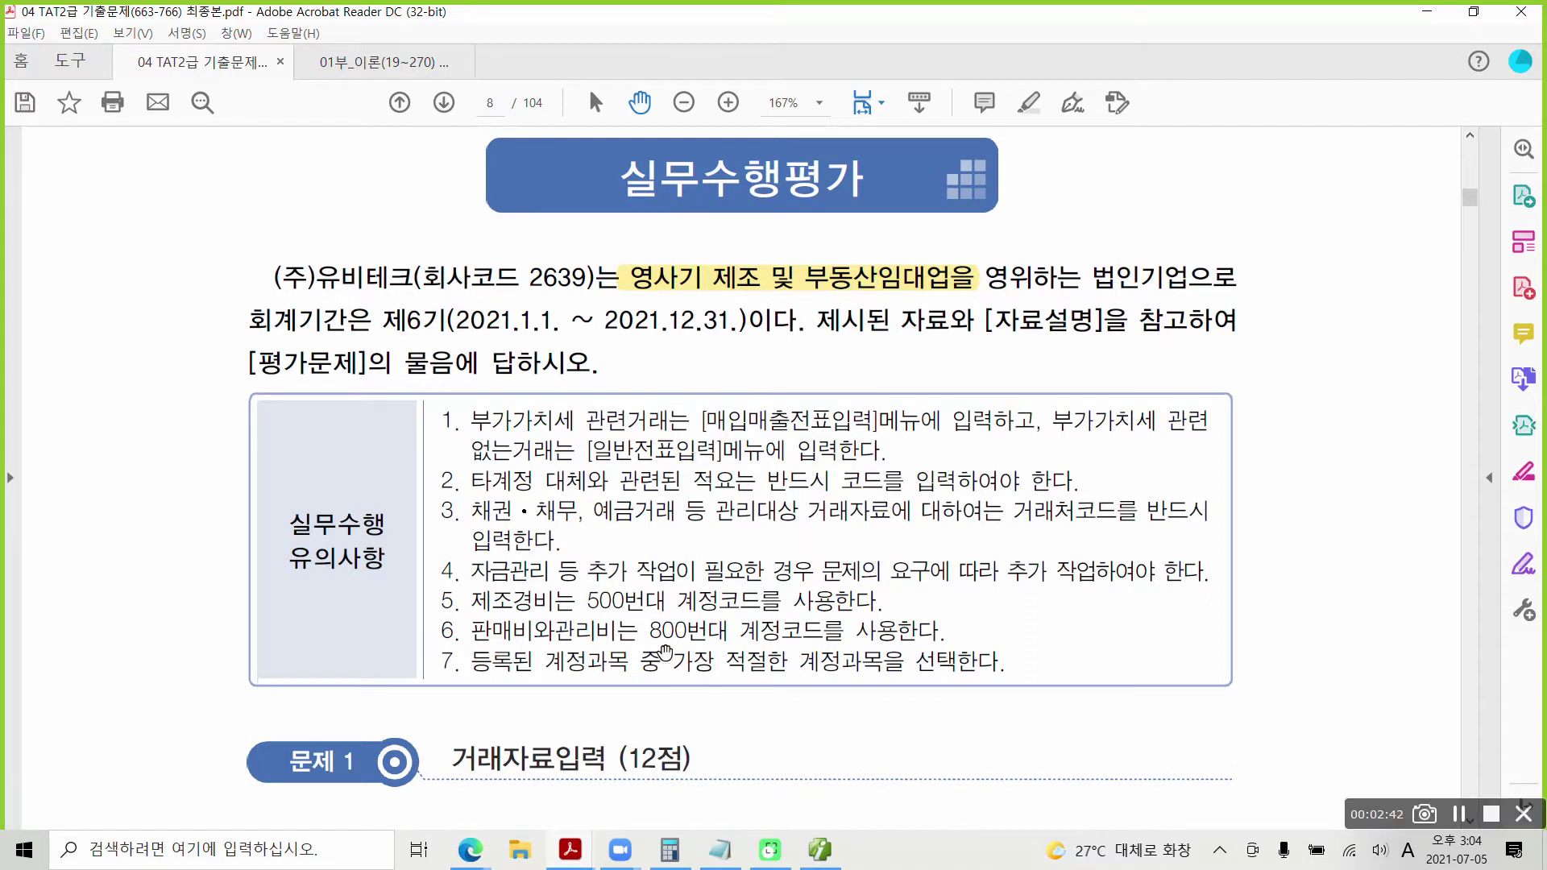
{"action": "mouse_move", "coordinate": [410, 576]}
{"action": "left_mouse_down"}
{"action": "mouse_move", "coordinate": [1047, 649]}
{"action": "mouse_move", "coordinate": [1091, 622]}
{"action": "left_mouse_up"}
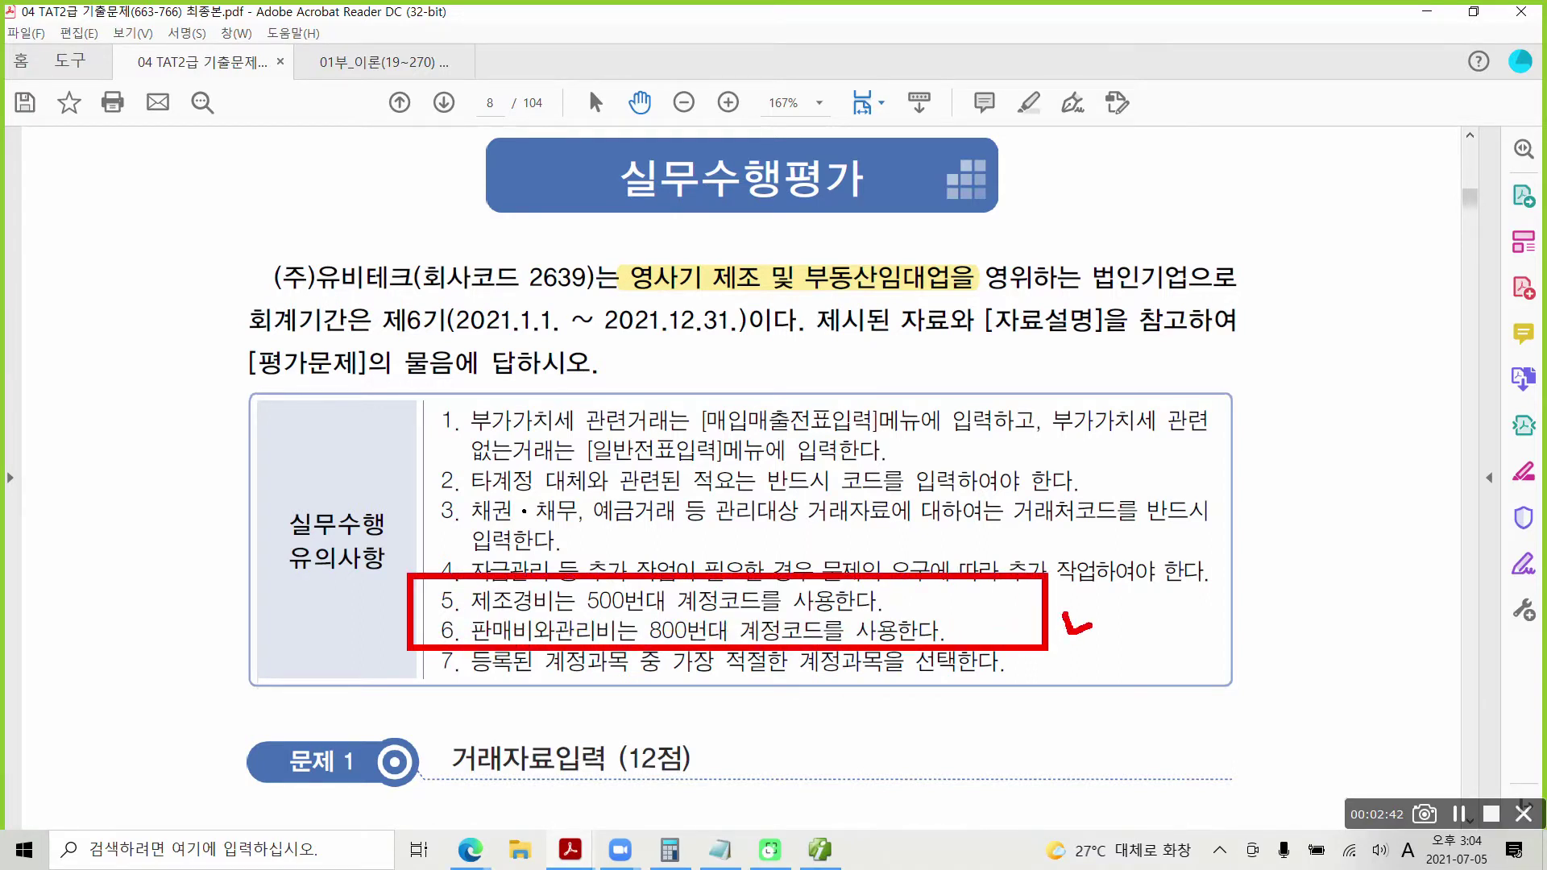
{"action": "mouse_move", "coordinate": [412, 387]}
{"action": "left_mouse_down"}
{"action": "mouse_move", "coordinate": [868, 473]}
{"action": "mouse_move", "coordinate": [1244, 471]}
{"action": "left_mouse_up"}
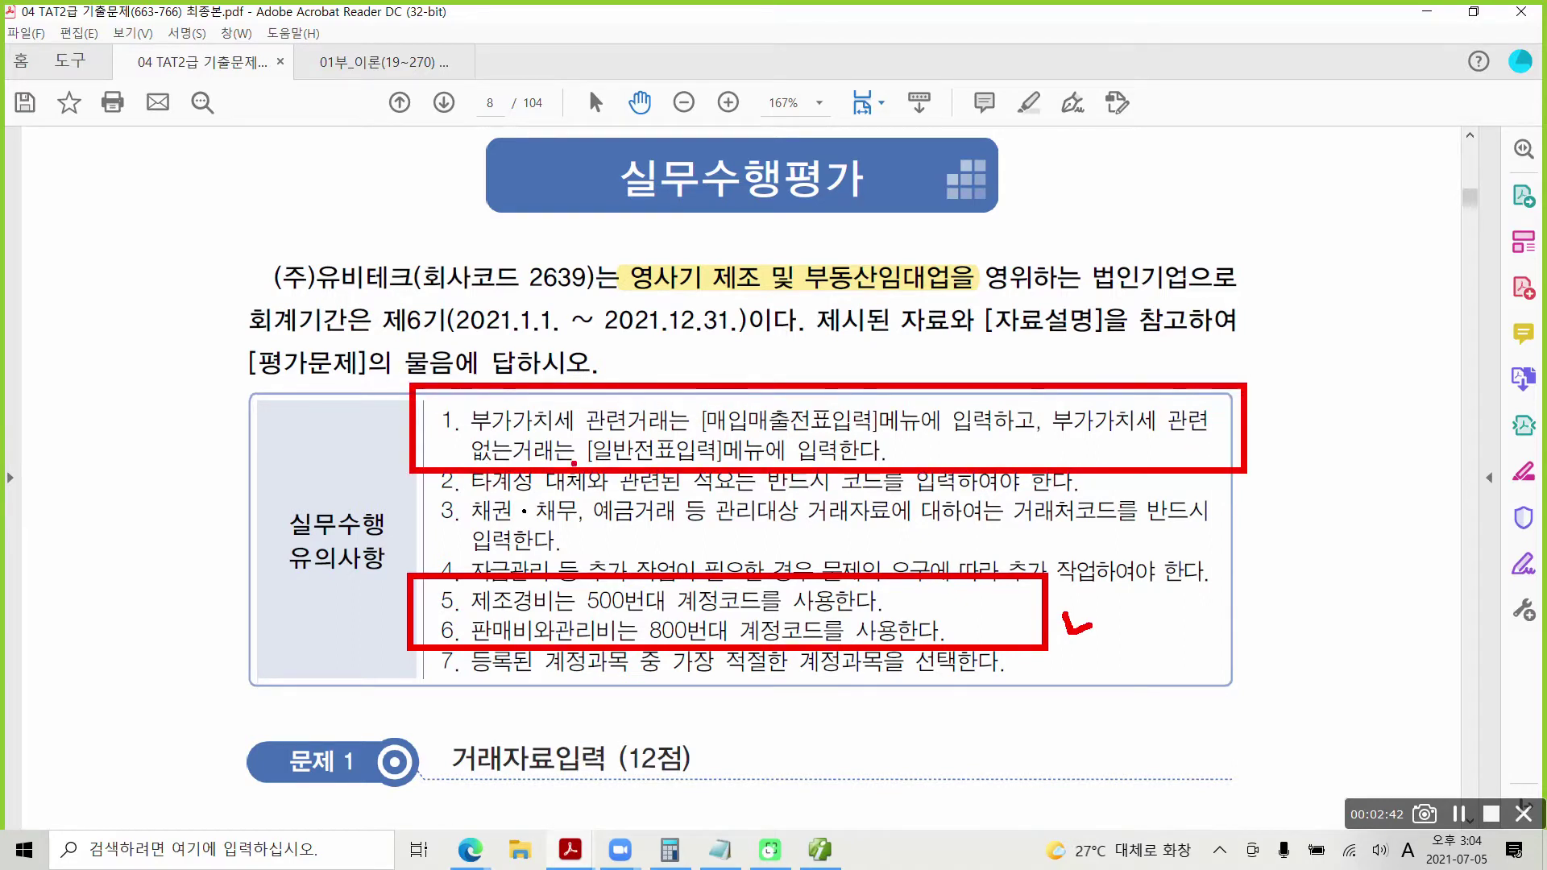
{"action": "mouse_move", "coordinate": [573, 441]}
{"action": "left_mouse_down"}
{"action": "mouse_move", "coordinate": [582, 455]}
{"action": "mouse_move", "coordinate": [591, 441]}
{"action": "left_mouse_up"}
{"action": "left_click_drag", "start_coordinate": [690, 400], "coordinate": [716, 397]}
{"action": "key", "text": "Escape"}
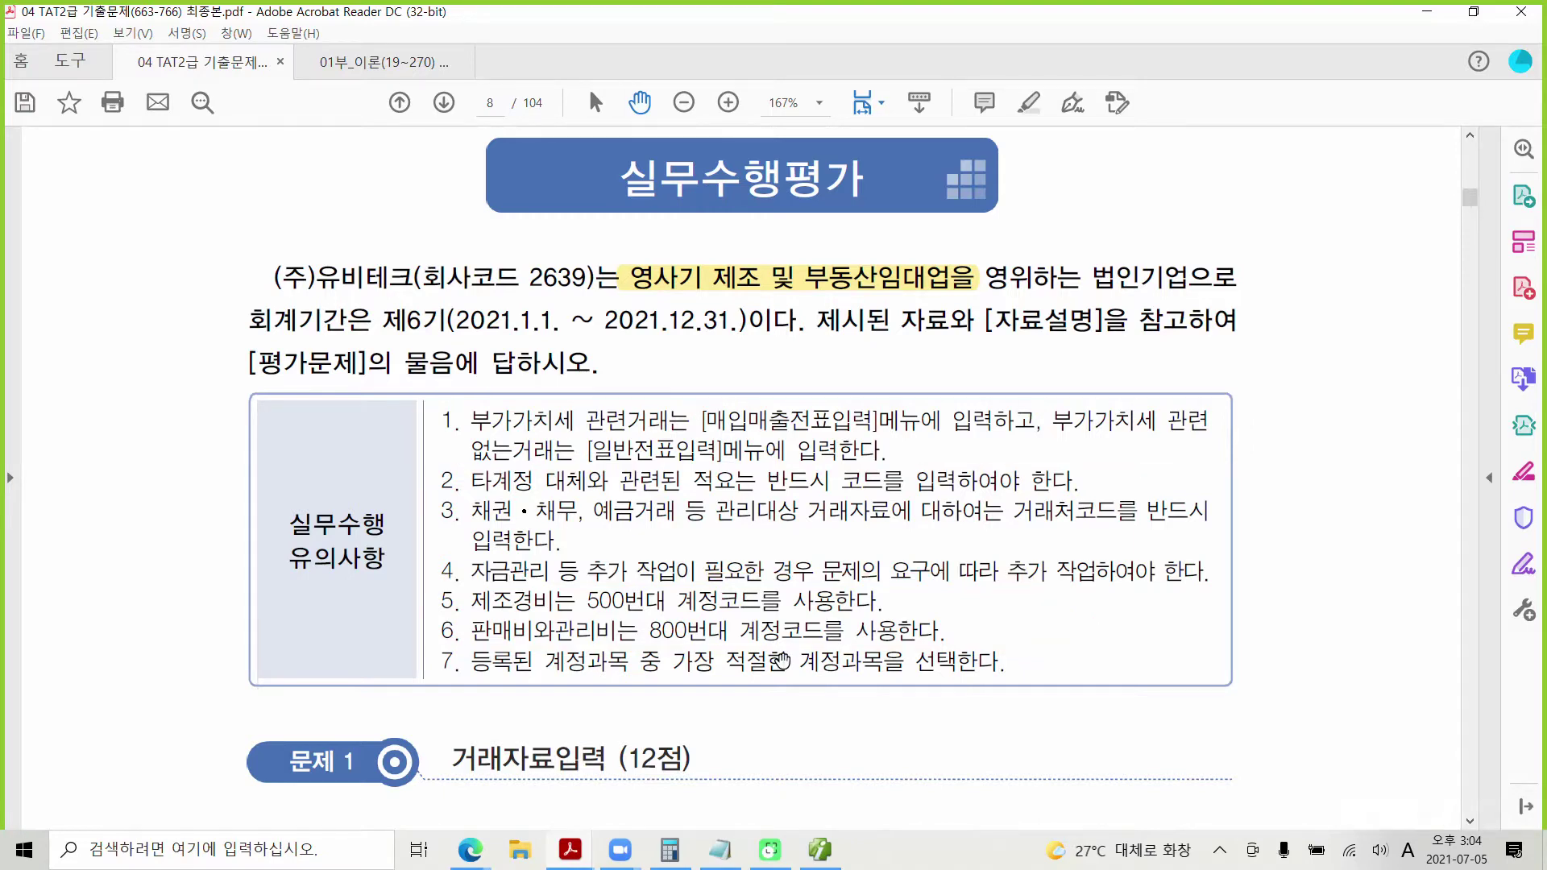
Step: Highlight the receipt item 운송비 in yellow and move on to 자료 2 on page 9
{"action": "scroll", "coordinate": [614, 747], "scroll_direction": "down", "scroll_amount": 3}
{"action": "scroll", "coordinate": [614, 748], "scroll_direction": "down", "scroll_amount": 4}
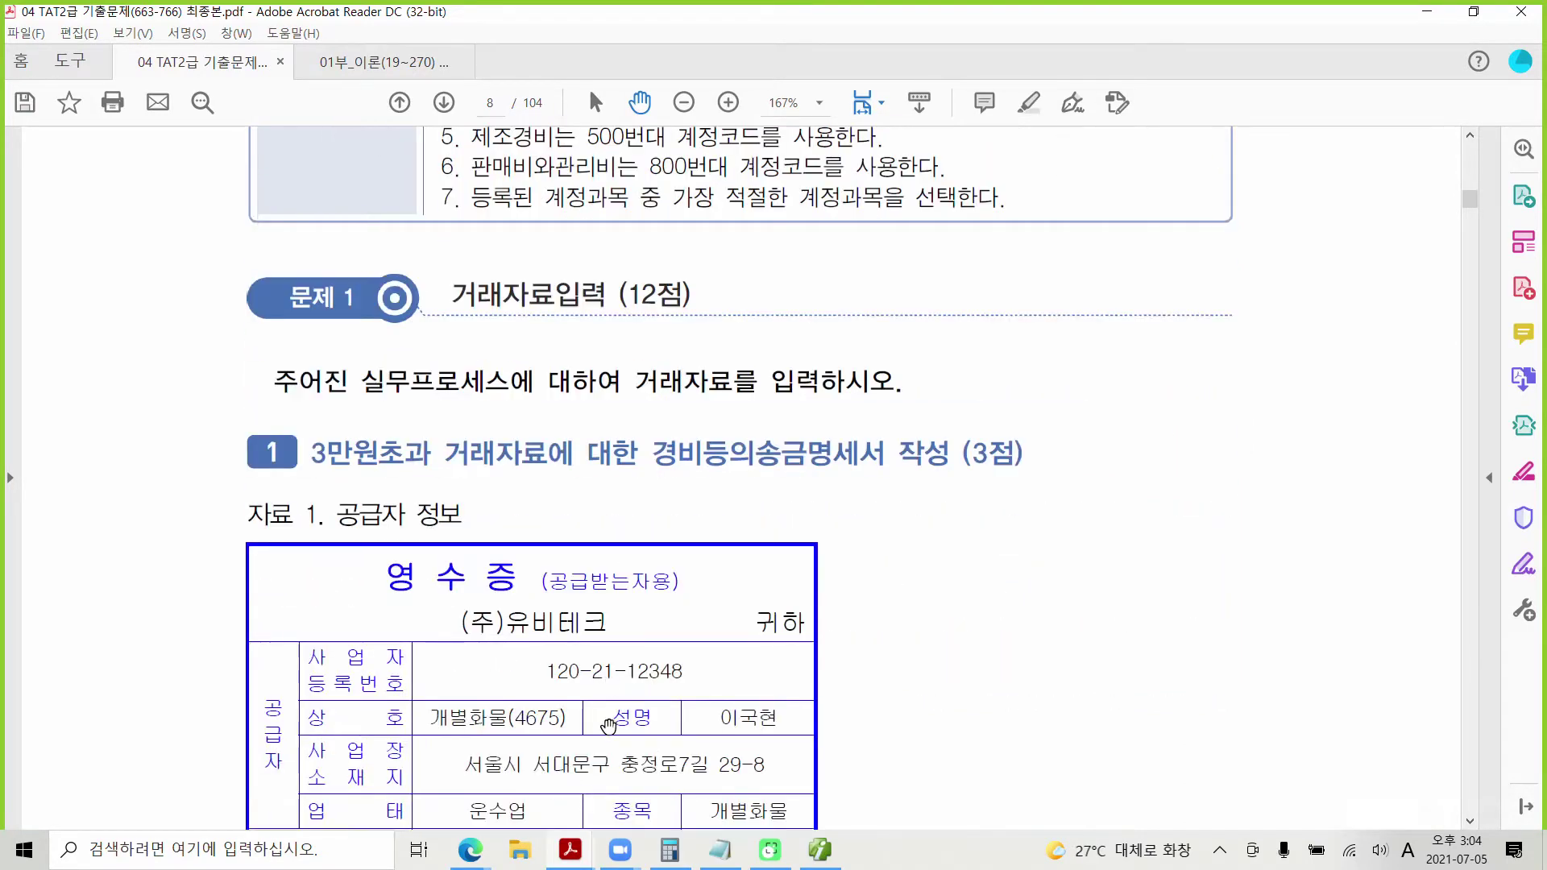
{"action": "scroll", "coordinate": [348, 613], "scroll_direction": "down", "scroll_amount": 1}
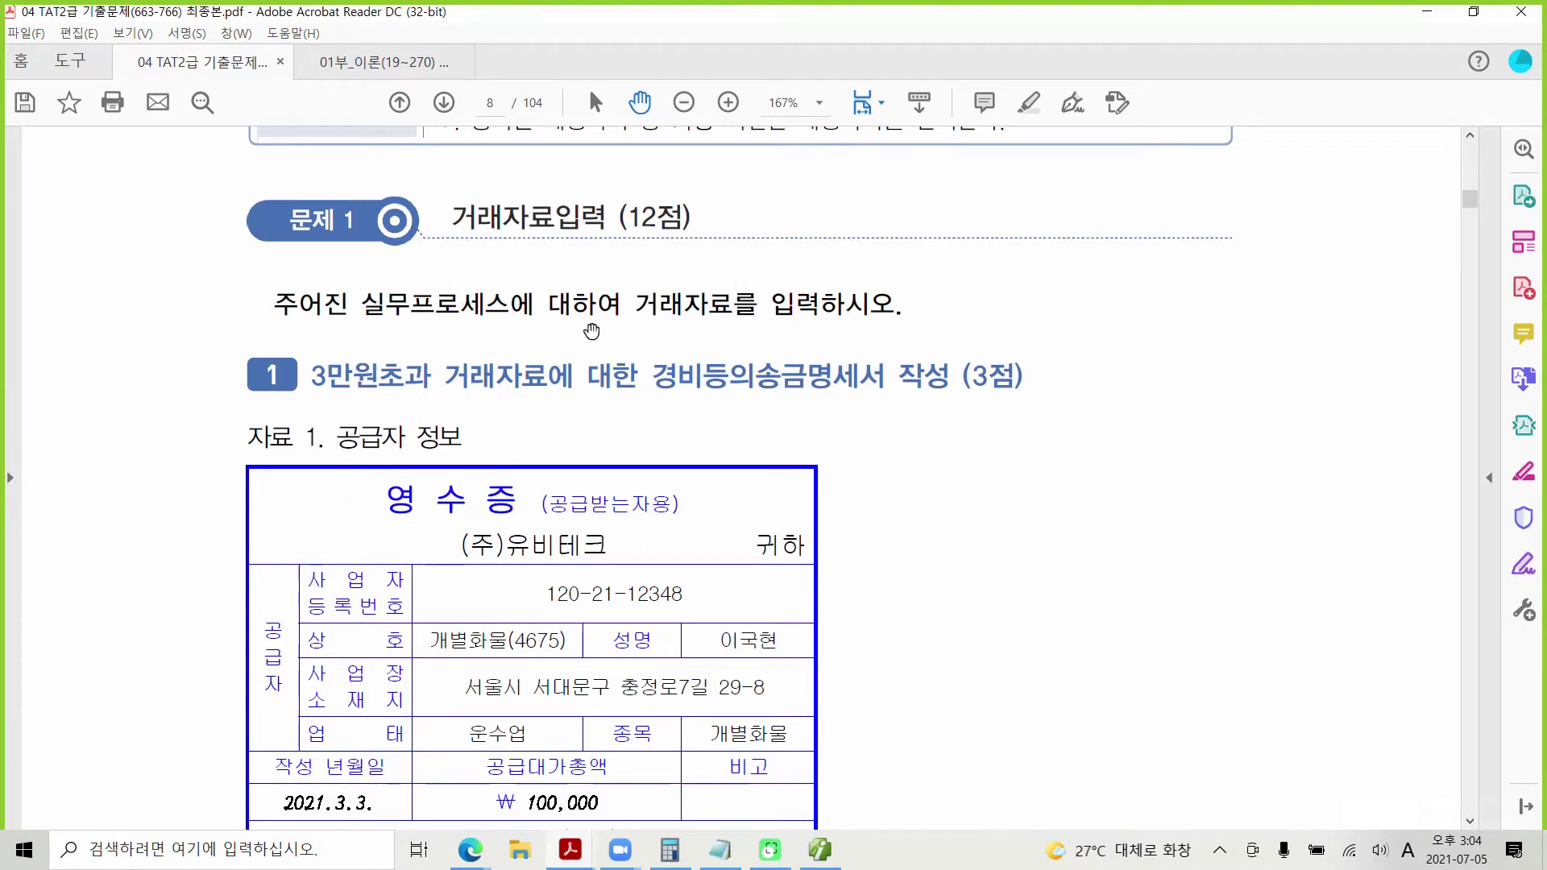
{"action": "scroll", "coordinate": [609, 403], "scroll_direction": "down", "scroll_amount": 3}
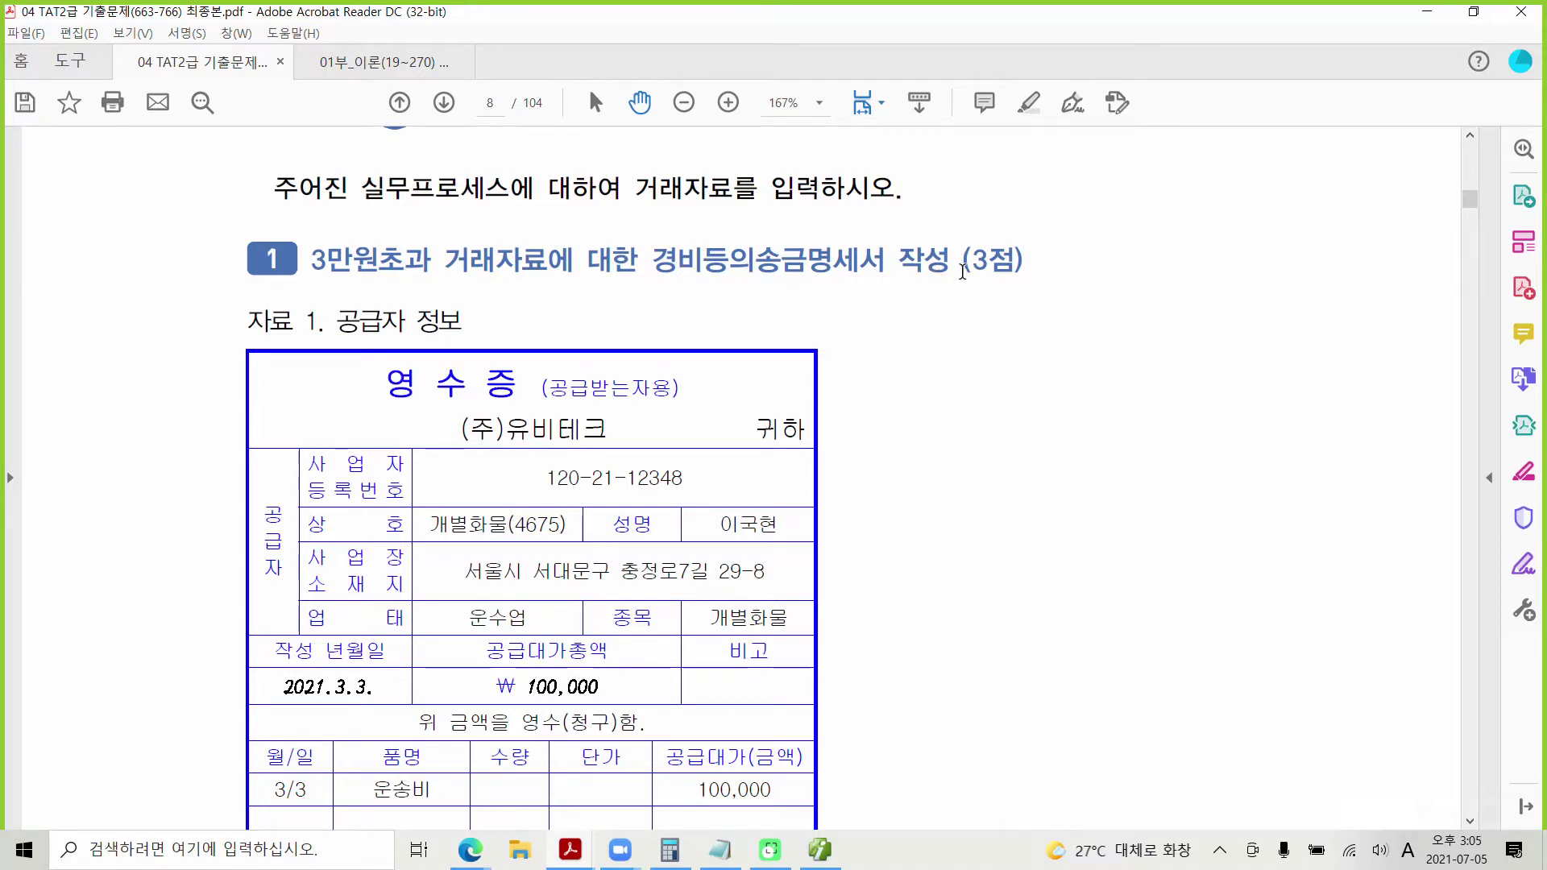
{"action": "scroll", "coordinate": [590, 525], "scroll_direction": "down", "scroll_amount": 4}
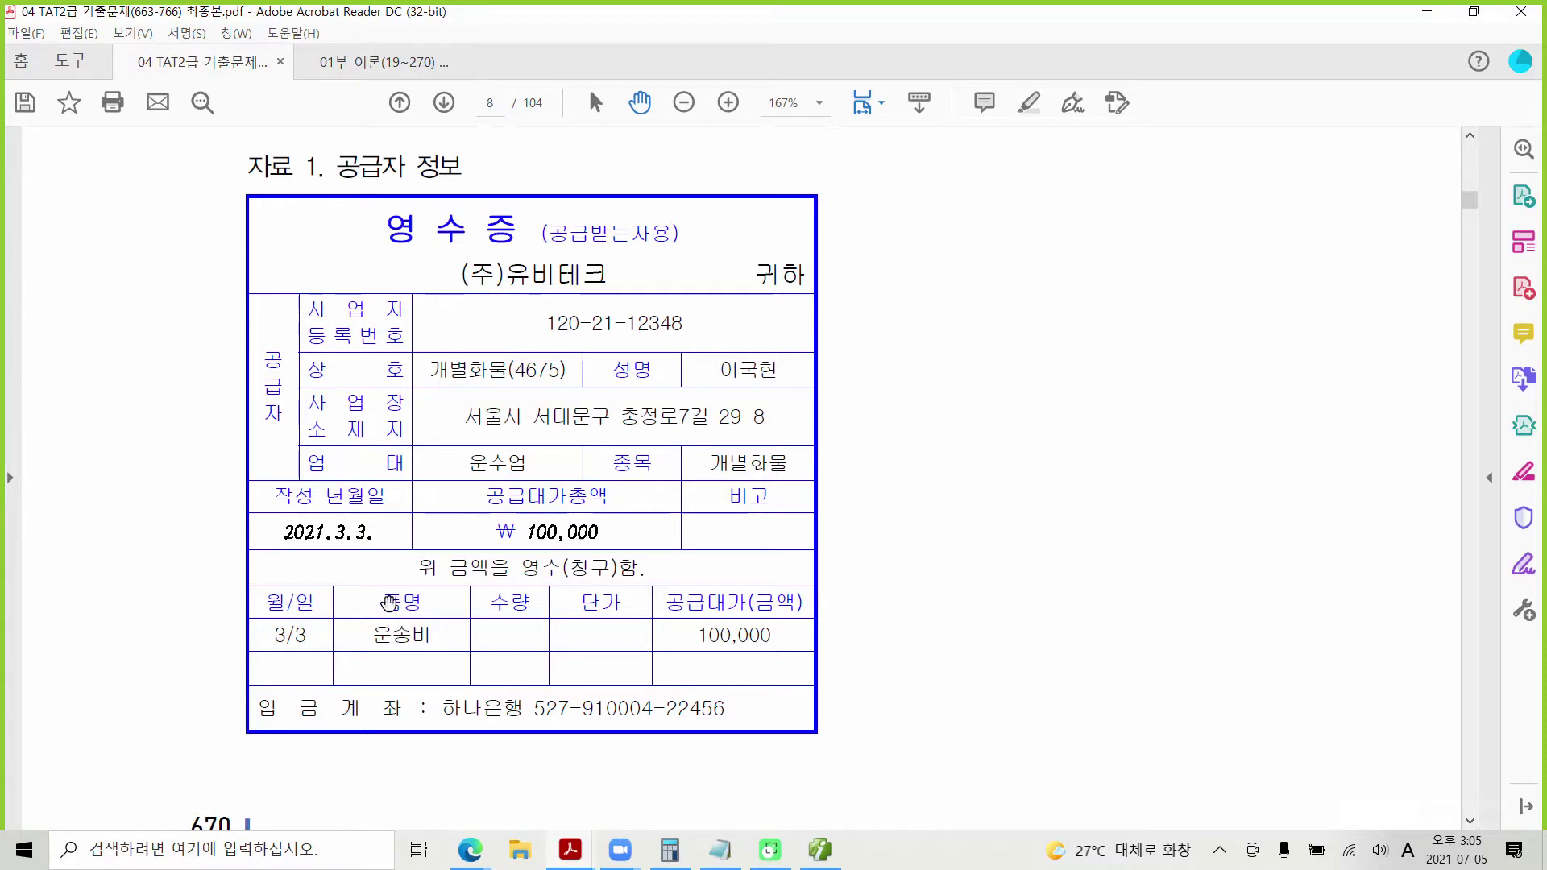
{"action": "left_click_drag", "start_coordinate": [374, 632], "coordinate": [431, 636]}
{"action": "right_click", "coordinate": [411, 638]}
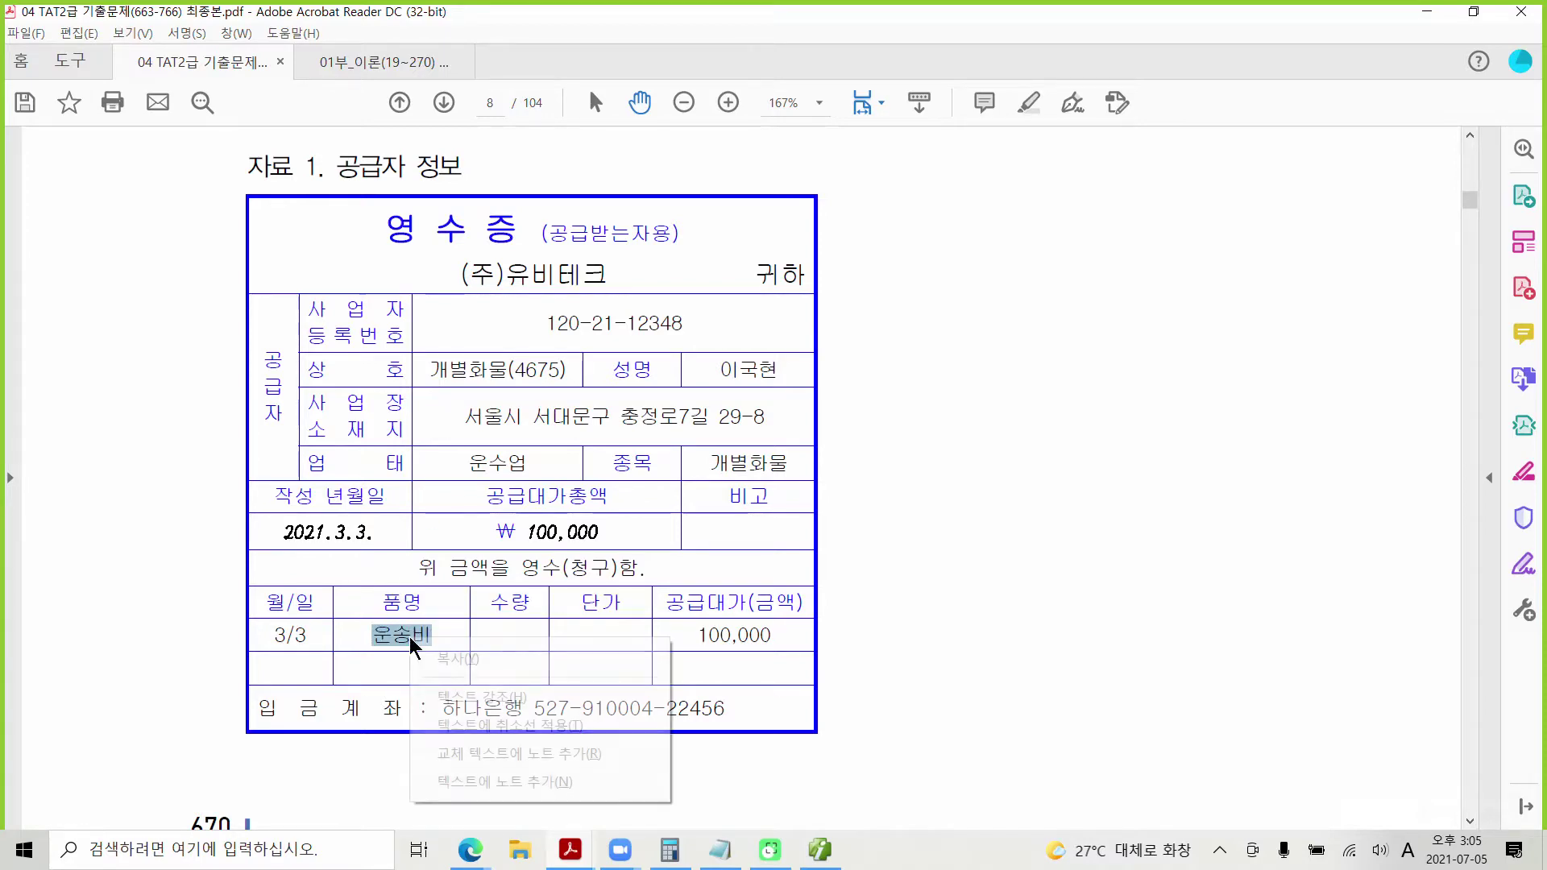
{"action": "left_click", "coordinate": [483, 693]}
{"action": "scroll", "coordinate": [562, 706], "scroll_direction": "down", "scroll_amount": 3}
{"action": "scroll", "coordinate": [562, 705], "scroll_direction": "down", "scroll_amount": 7}
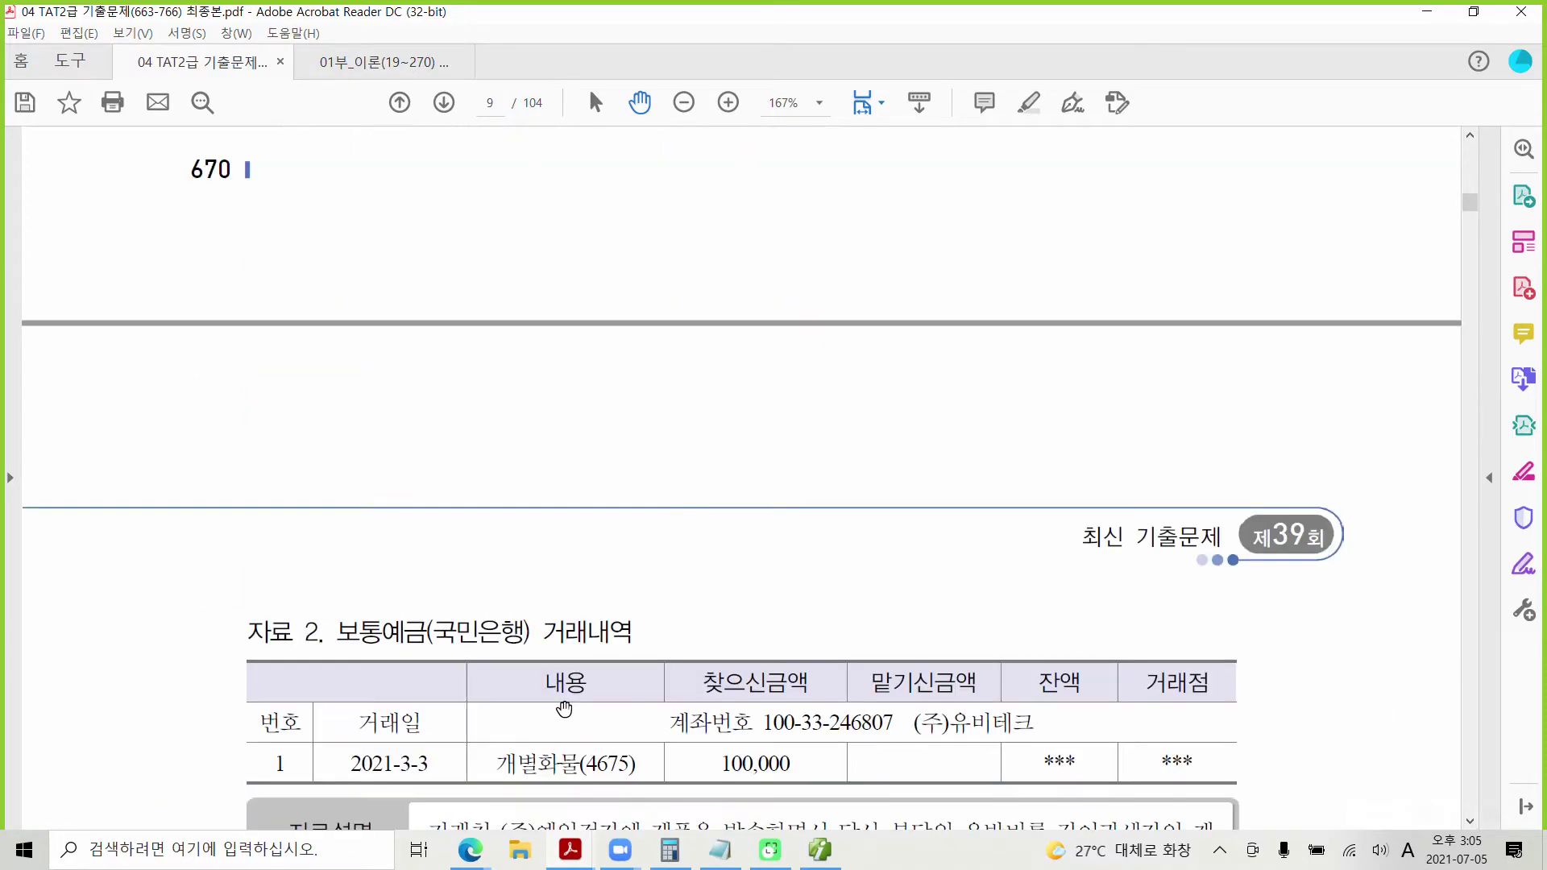
Step: Highlight the 100,000 withdrawal amount in yellow
{"action": "left_click_drag", "start_coordinate": [719, 610], "coordinate": [791, 610]}
{"action": "right_click", "coordinate": [776, 617]}
{"action": "left_click", "coordinate": [832, 668]}
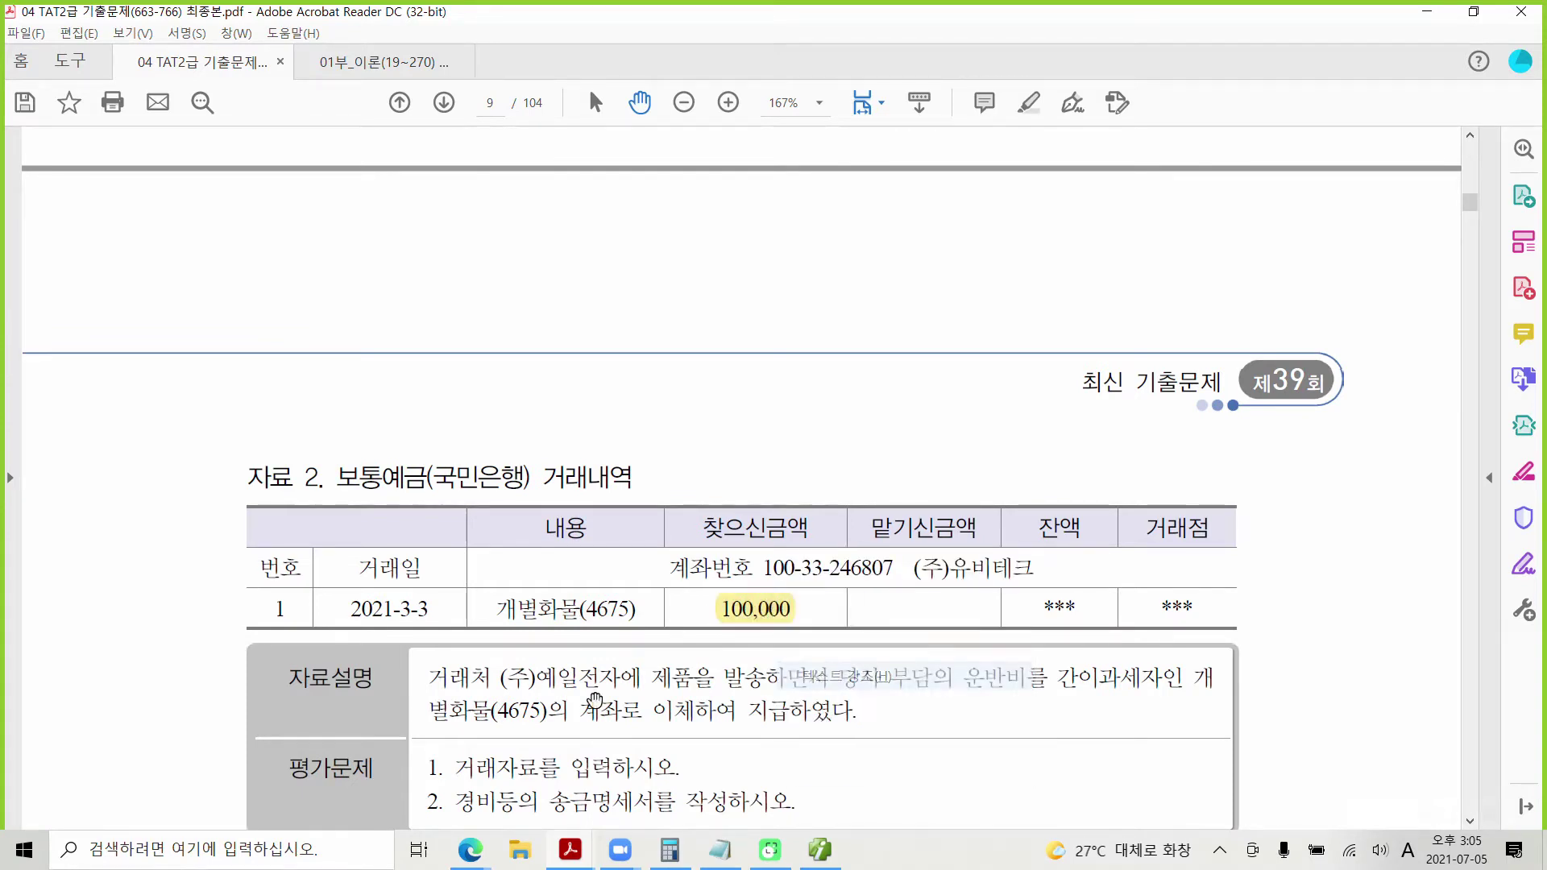
{"action": "scroll", "coordinate": [468, 694], "scroll_direction": "down", "scroll_amount": 1}
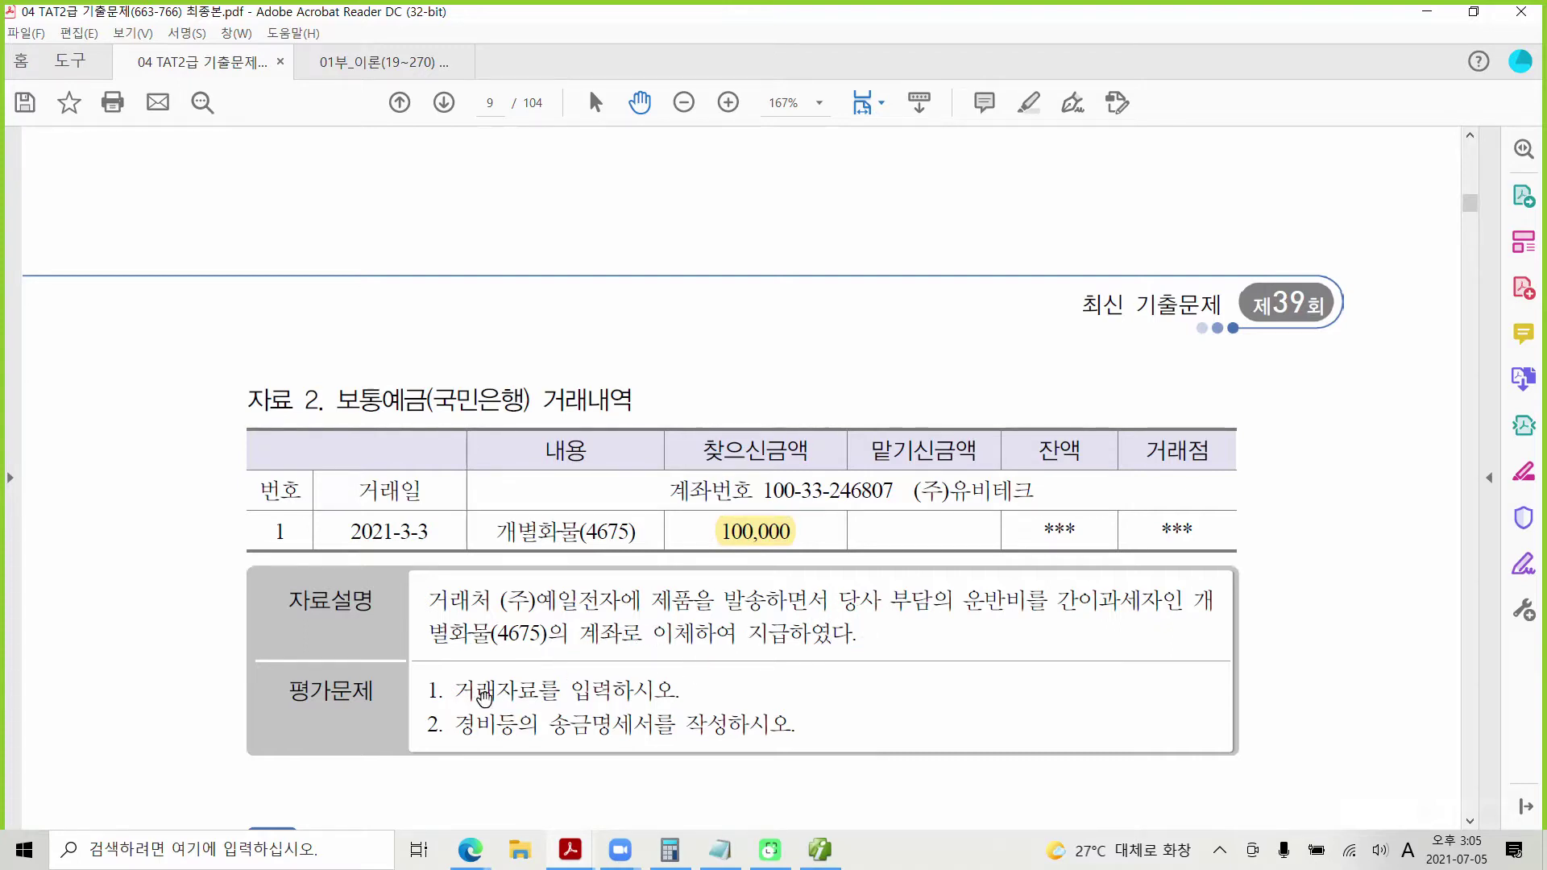
Step: Highlight both 평가문제 lines: 거래자료를 입력하시오 and 경비등의 송금명세서를 작성하시오
{"action": "left_click_drag", "start_coordinate": [456, 691], "coordinate": [677, 691]}
{"action": "right_click", "coordinate": [629, 689]}
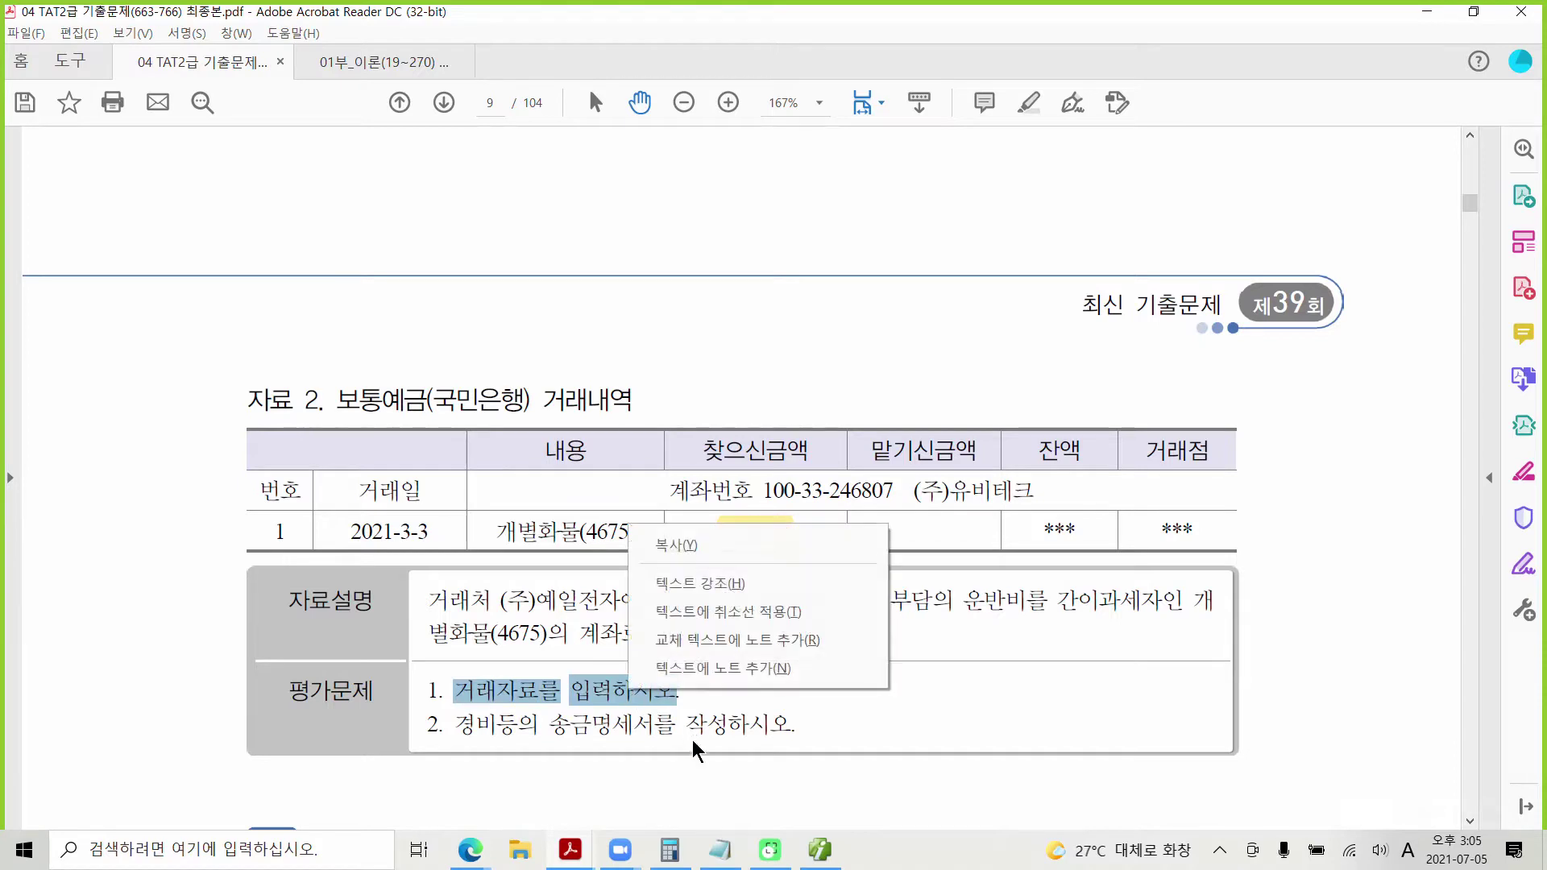
{"action": "left_click", "coordinate": [699, 583]}
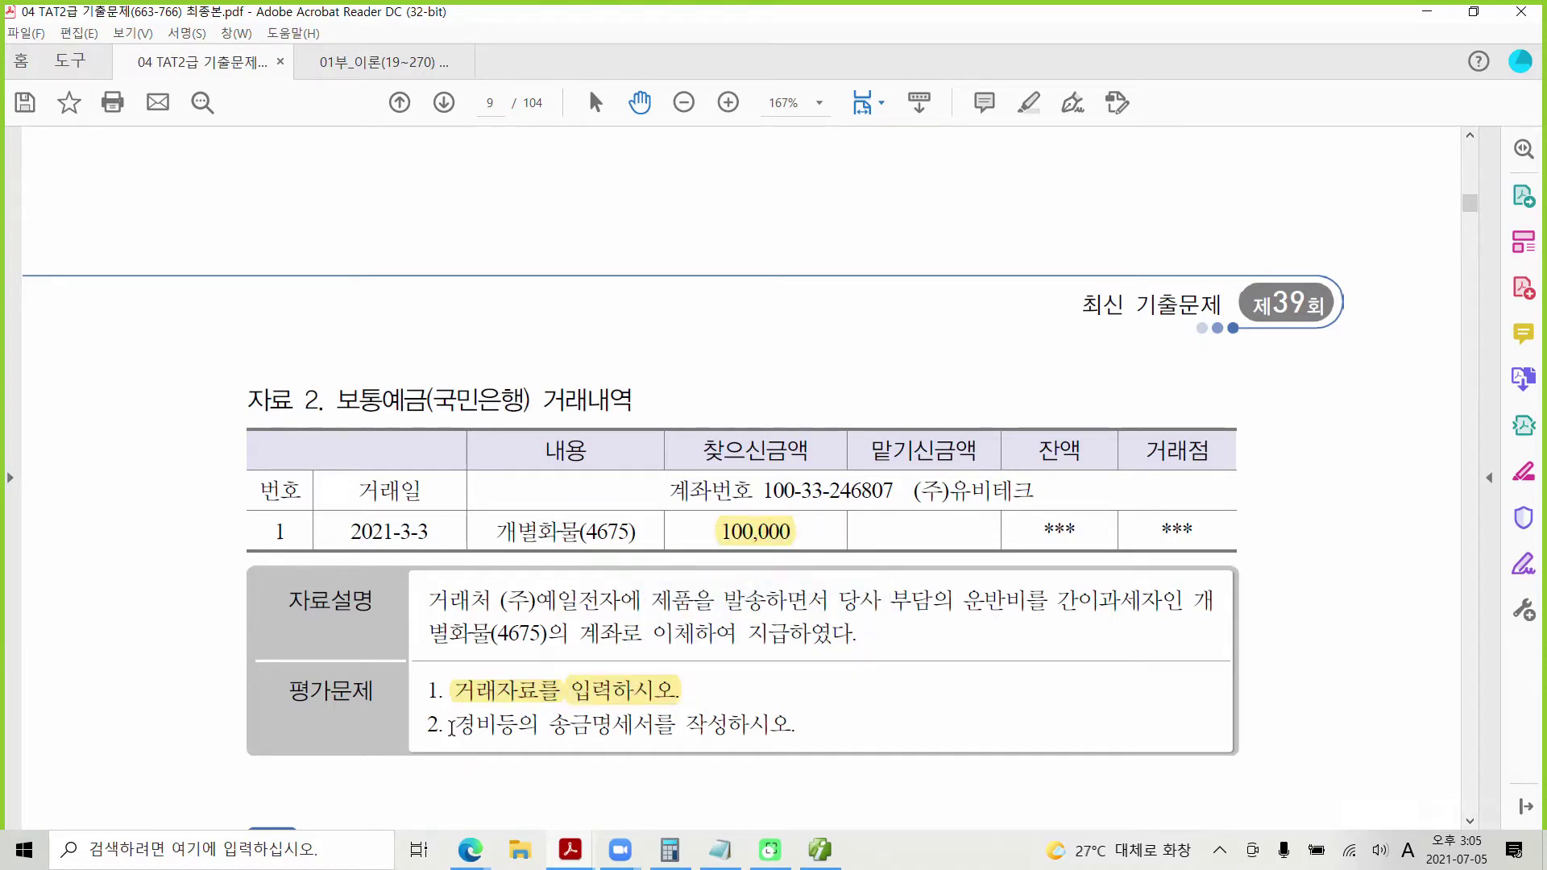
{"action": "left_click_drag", "start_coordinate": [454, 724], "coordinate": [793, 724]}
{"action": "right_click", "coordinate": [734, 729]}
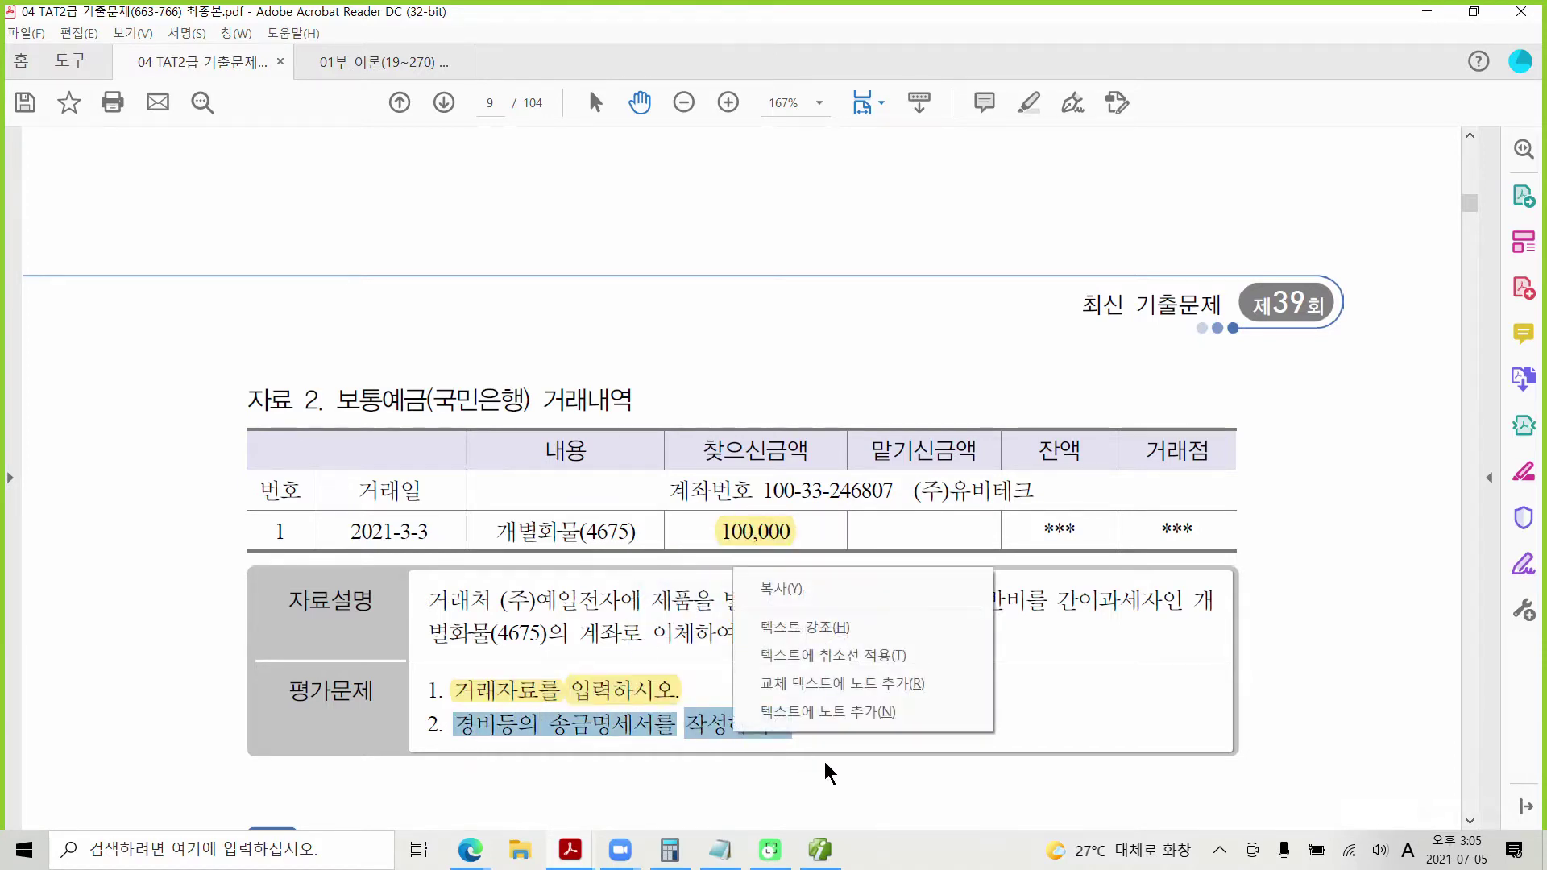
{"action": "left_click", "coordinate": [808, 625]}
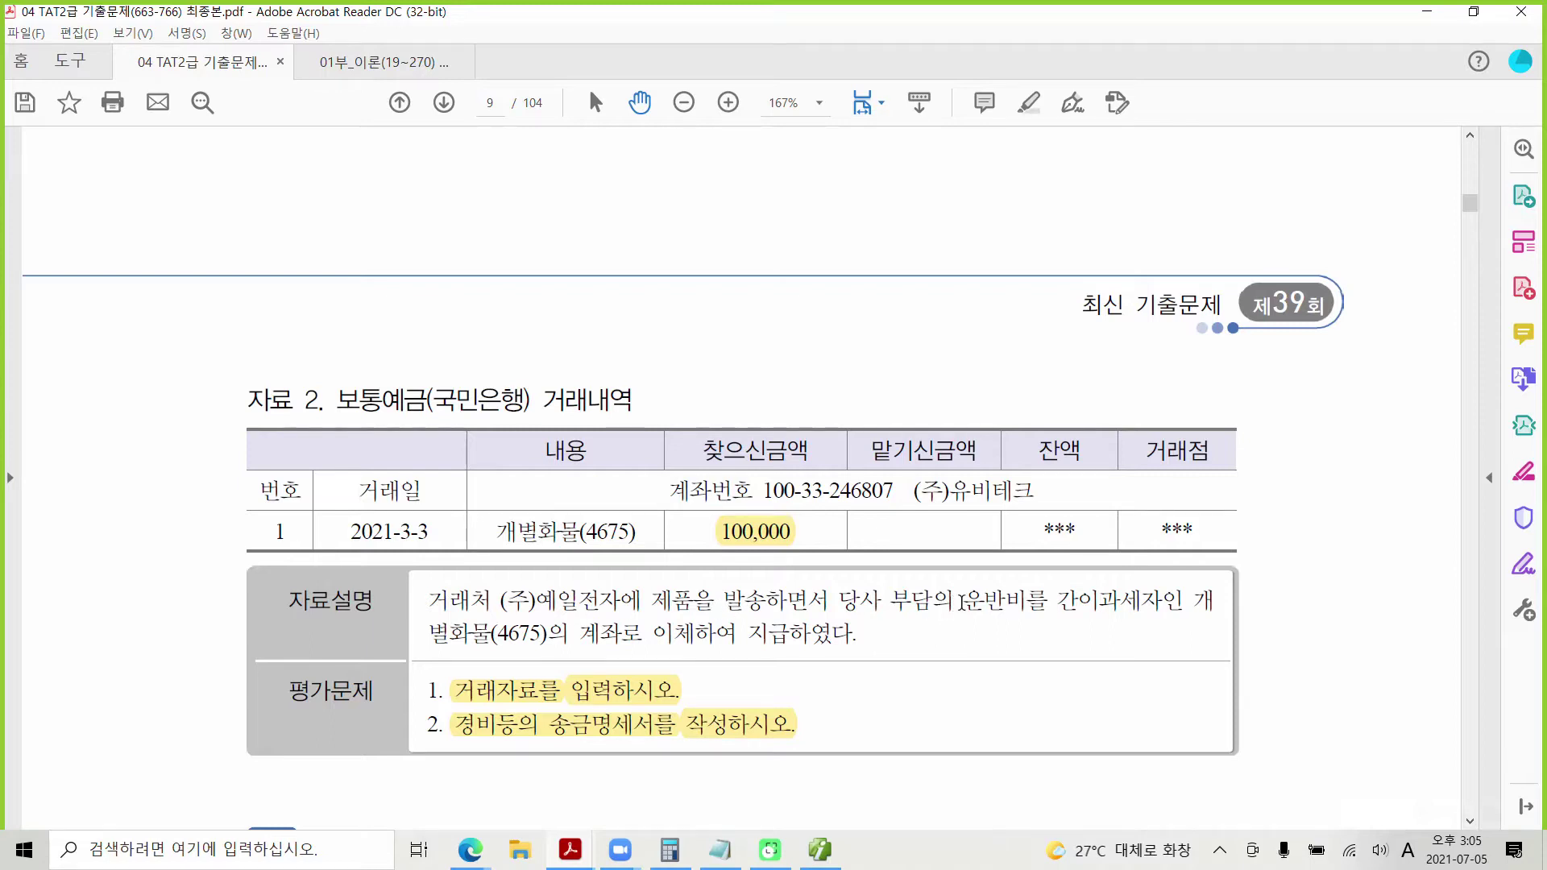
Step: Highlight the word 운반비 in the description in yellow
{"action": "left_click_drag", "start_coordinate": [961, 601], "coordinate": [1026, 601]}
{"action": "right_click", "coordinate": [992, 604]}
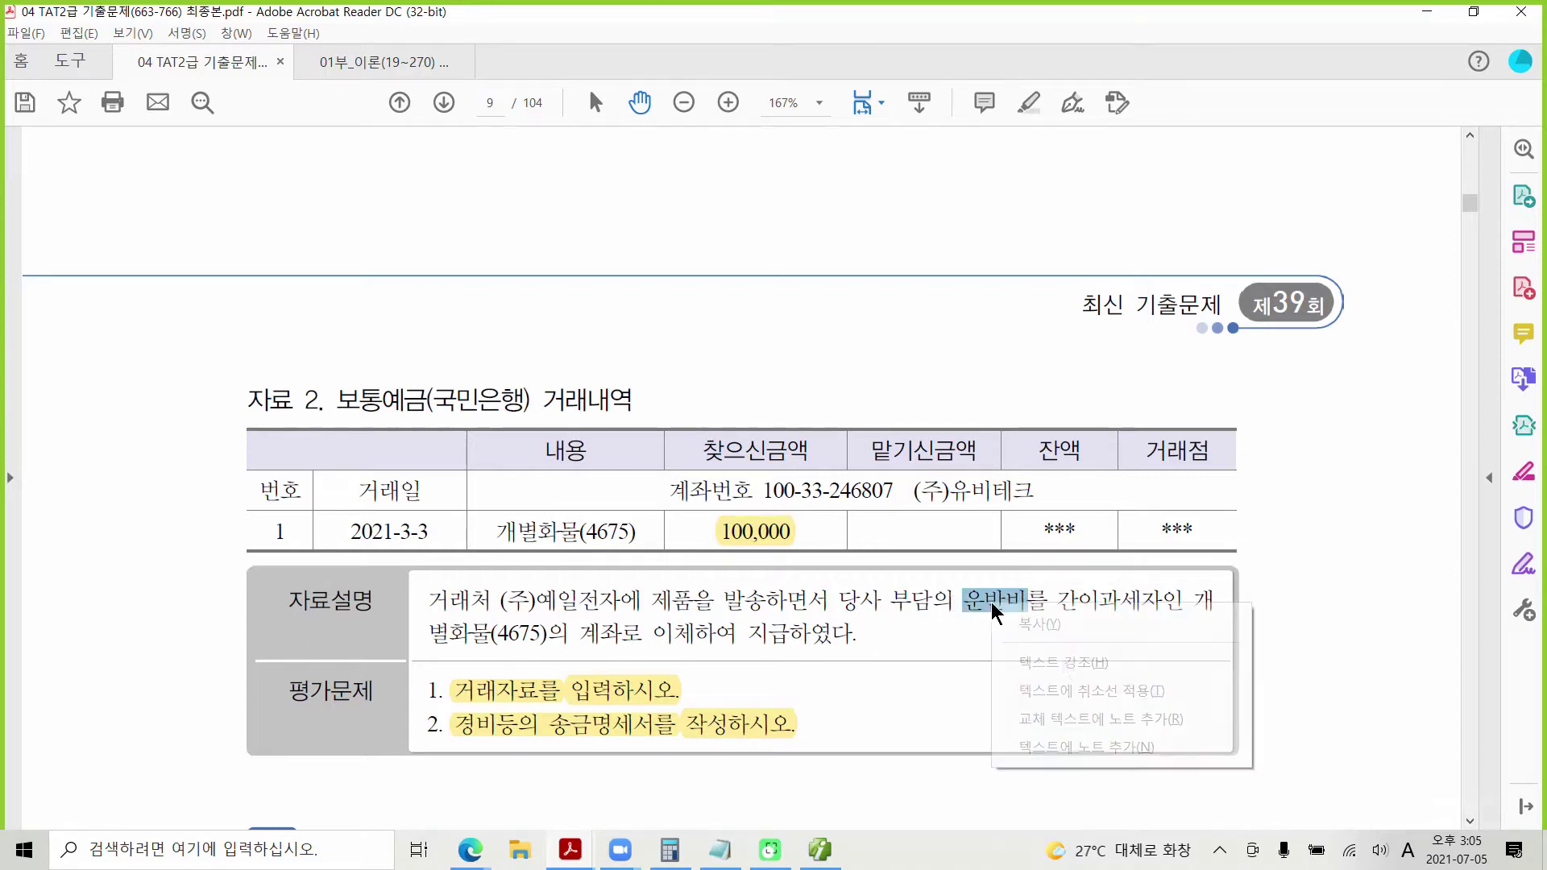
{"action": "left_click", "coordinate": [1063, 662]}
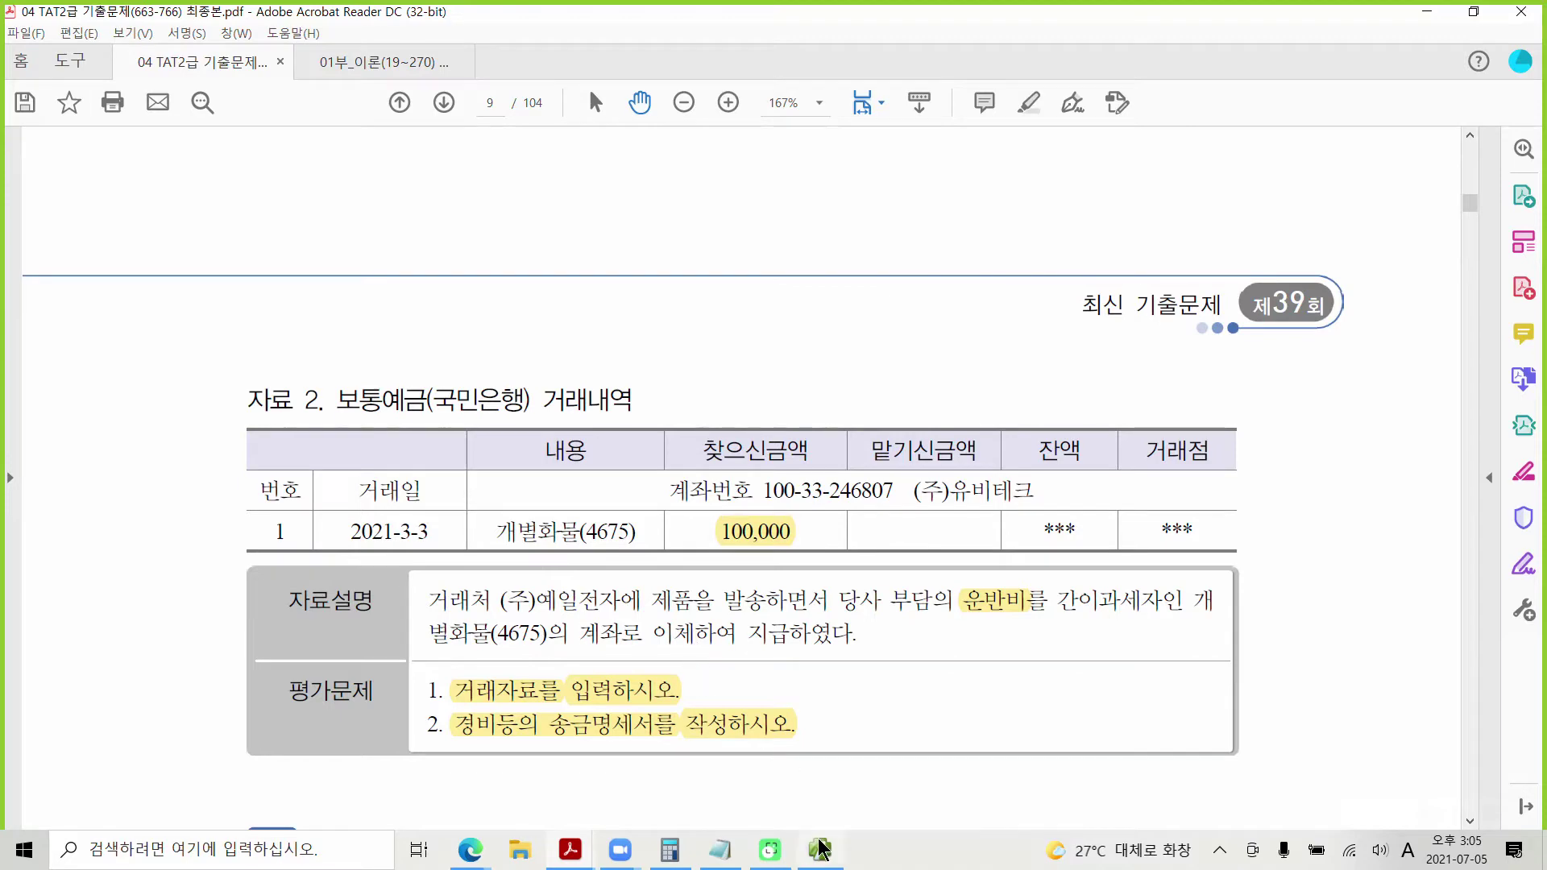
Step: Open 일반전표입력 in iPLUS and start an entry dated 03/03
{"action": "mouse_move", "coordinate": [820, 847]}
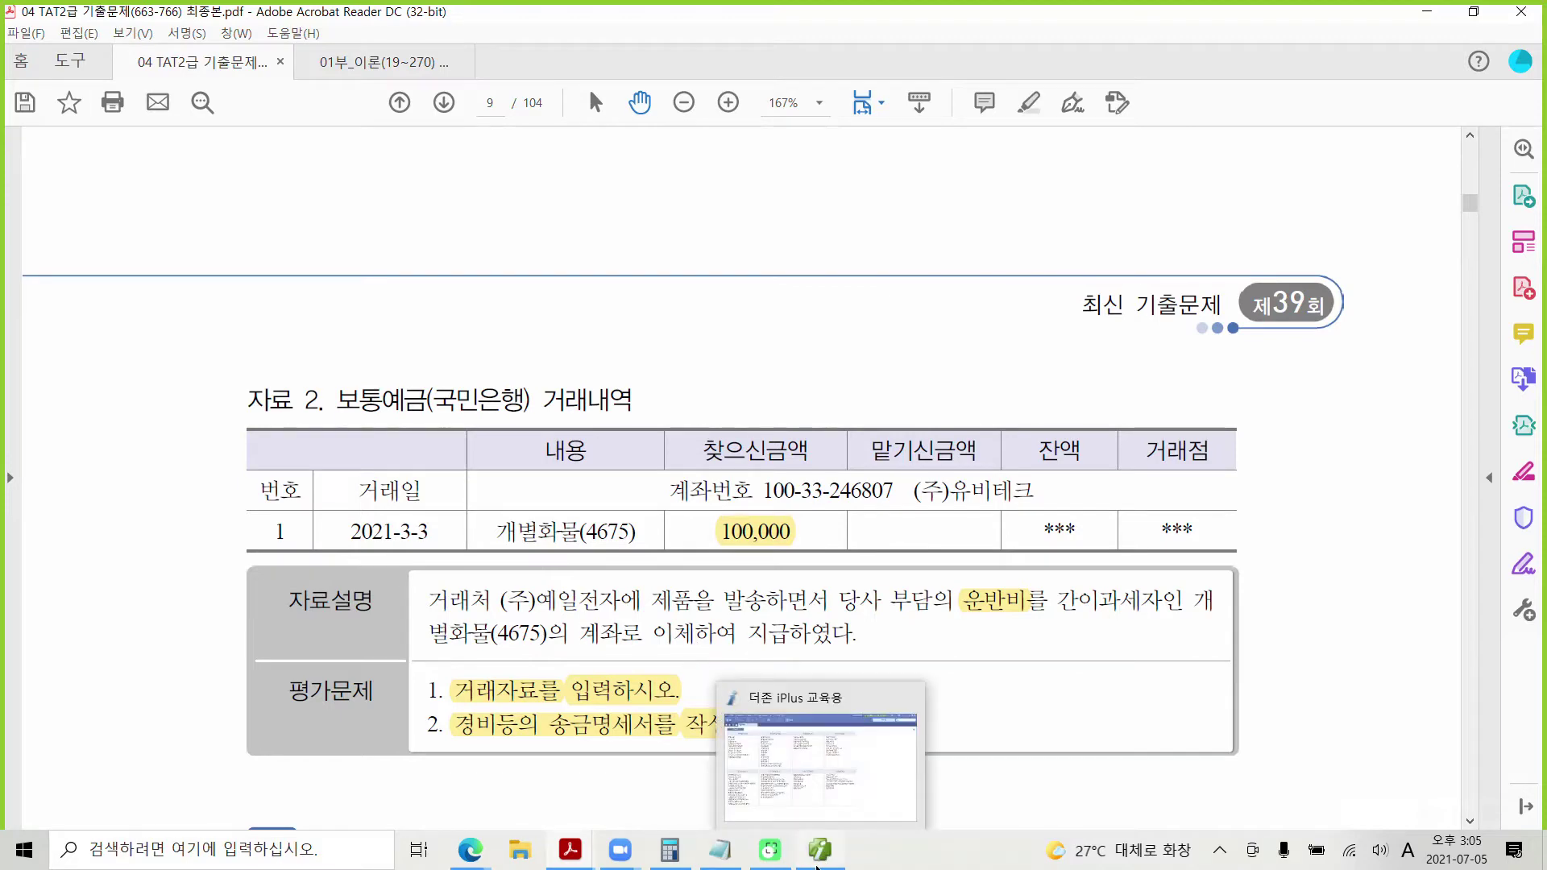
{"action": "left_click", "coordinate": [819, 850]}
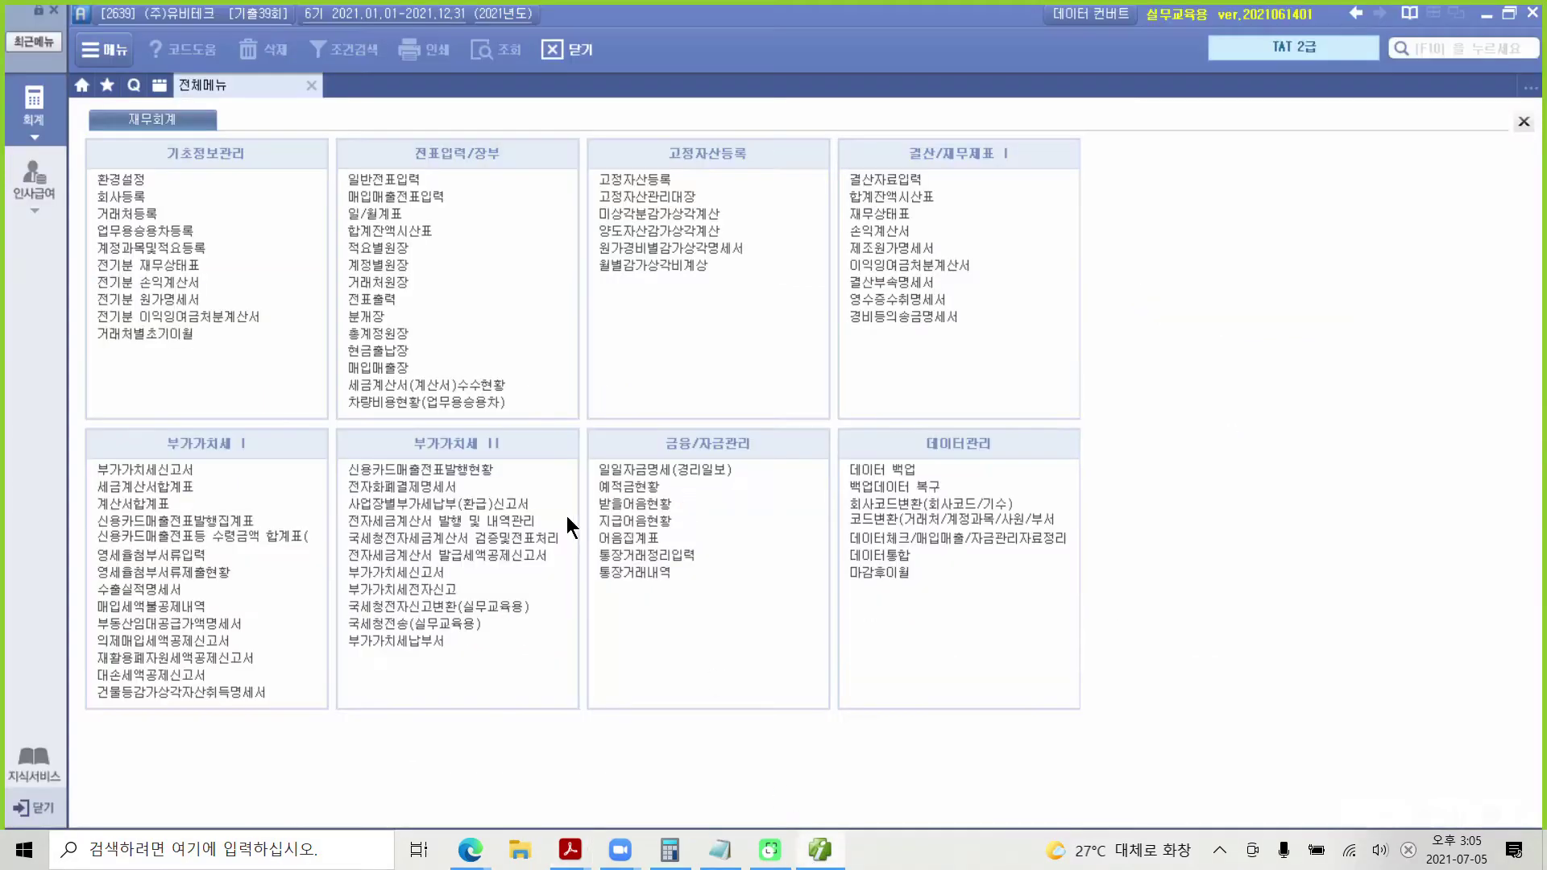
{"action": "left_click", "coordinate": [405, 178]}
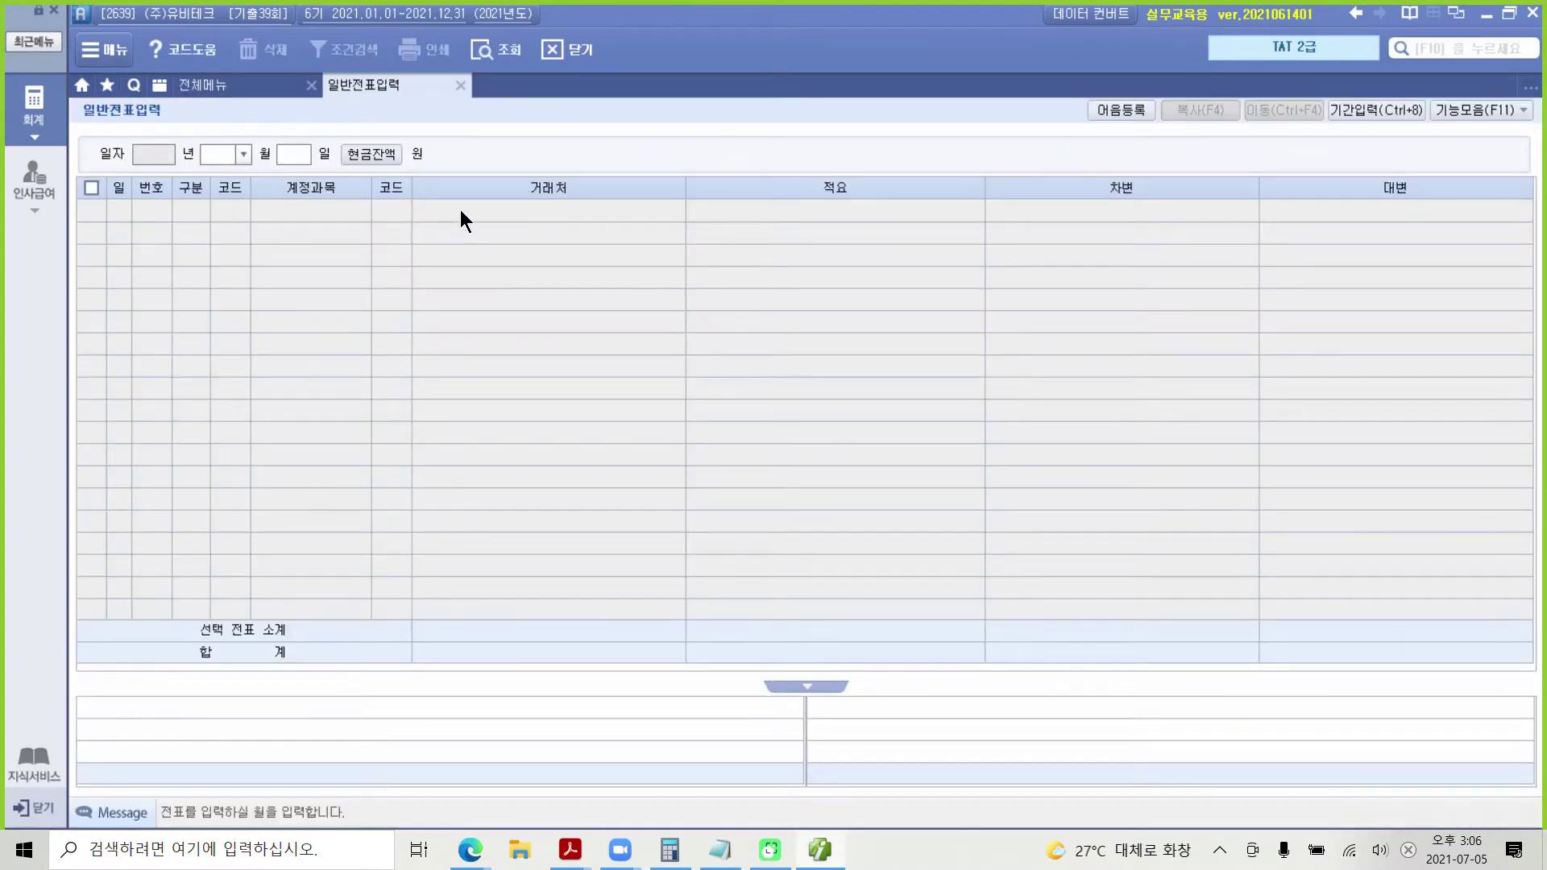
{"action": "type", "text": "3"}
{"action": "key", "text": "Return"}
{"action": "type", "text": "3"}
{"action": "key", "text": "Return"}
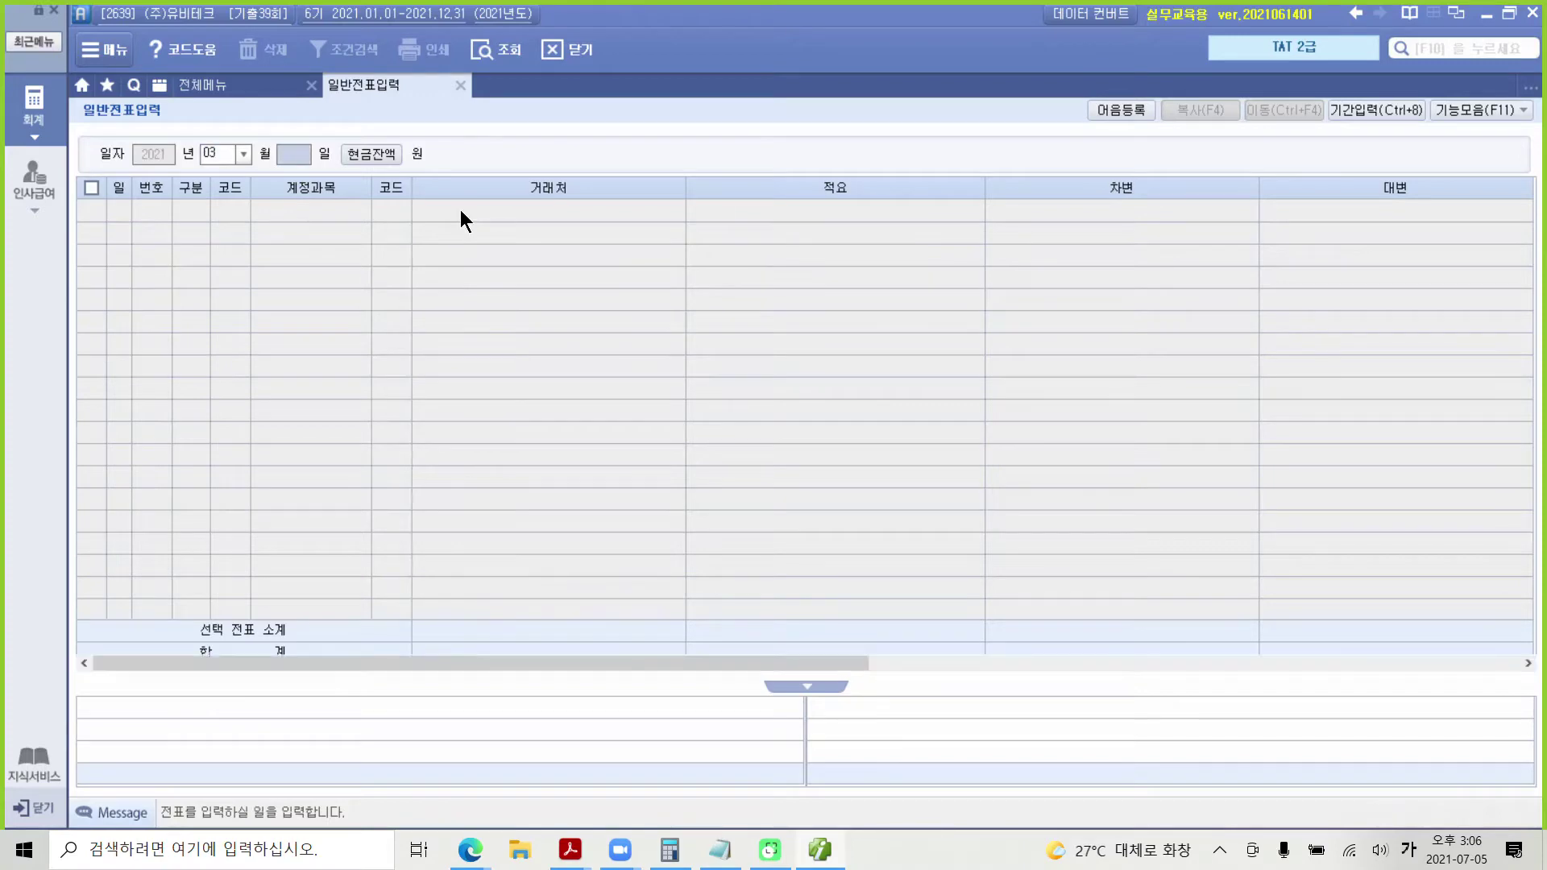
Step: Enter the debit line: account 824 운반비, 100,000
{"action": "type", "text": "3"}
{"action": "key", "text": "Return"}
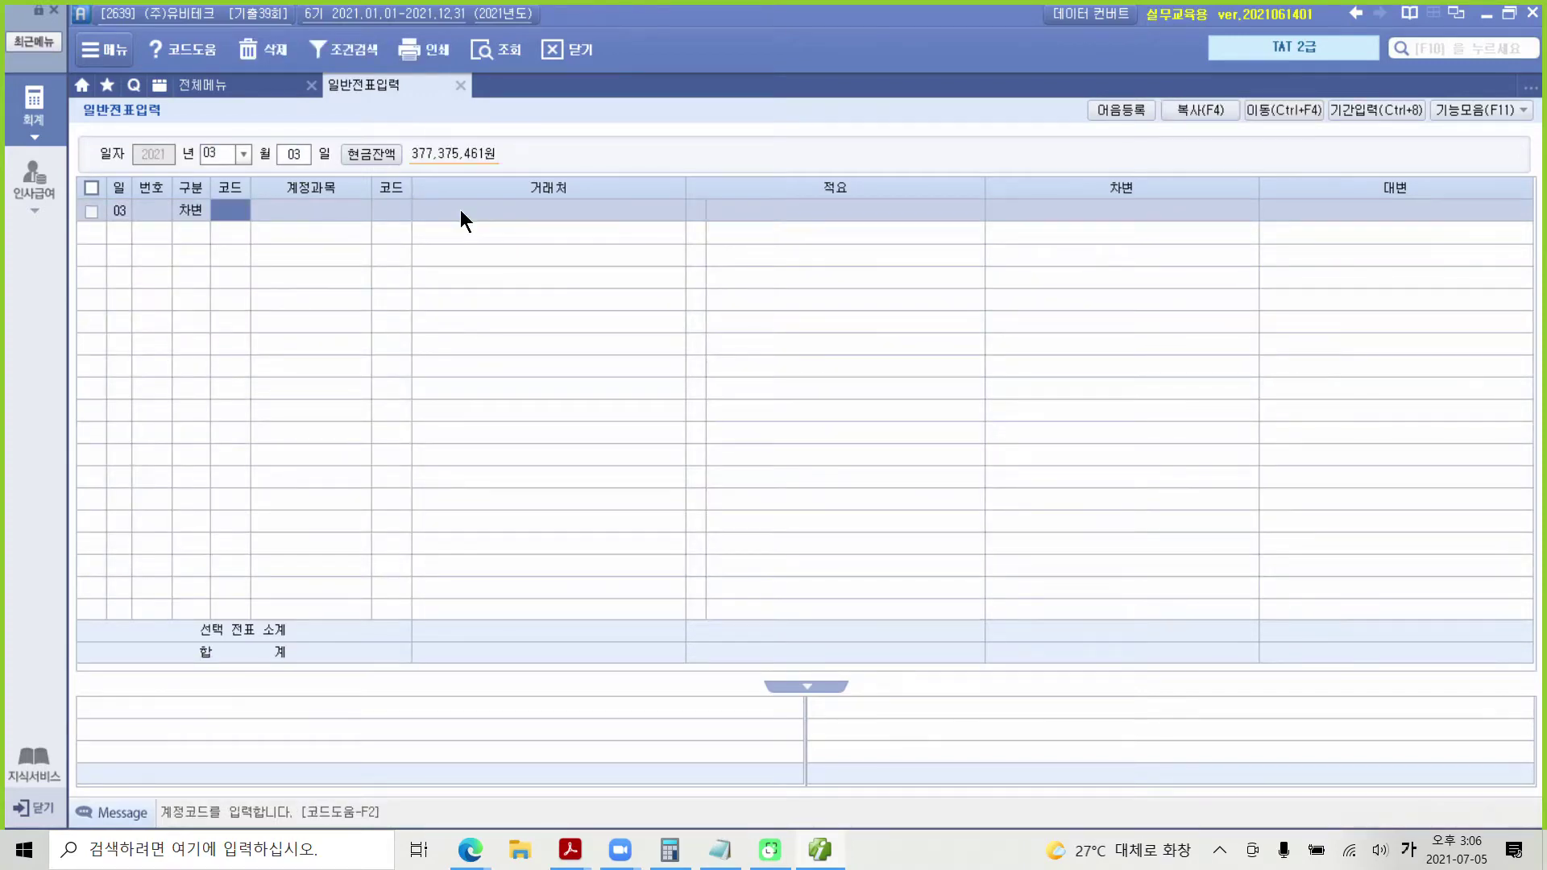
{"action": "type", "text": "운반"}
{"action": "key", "text": "Return"}
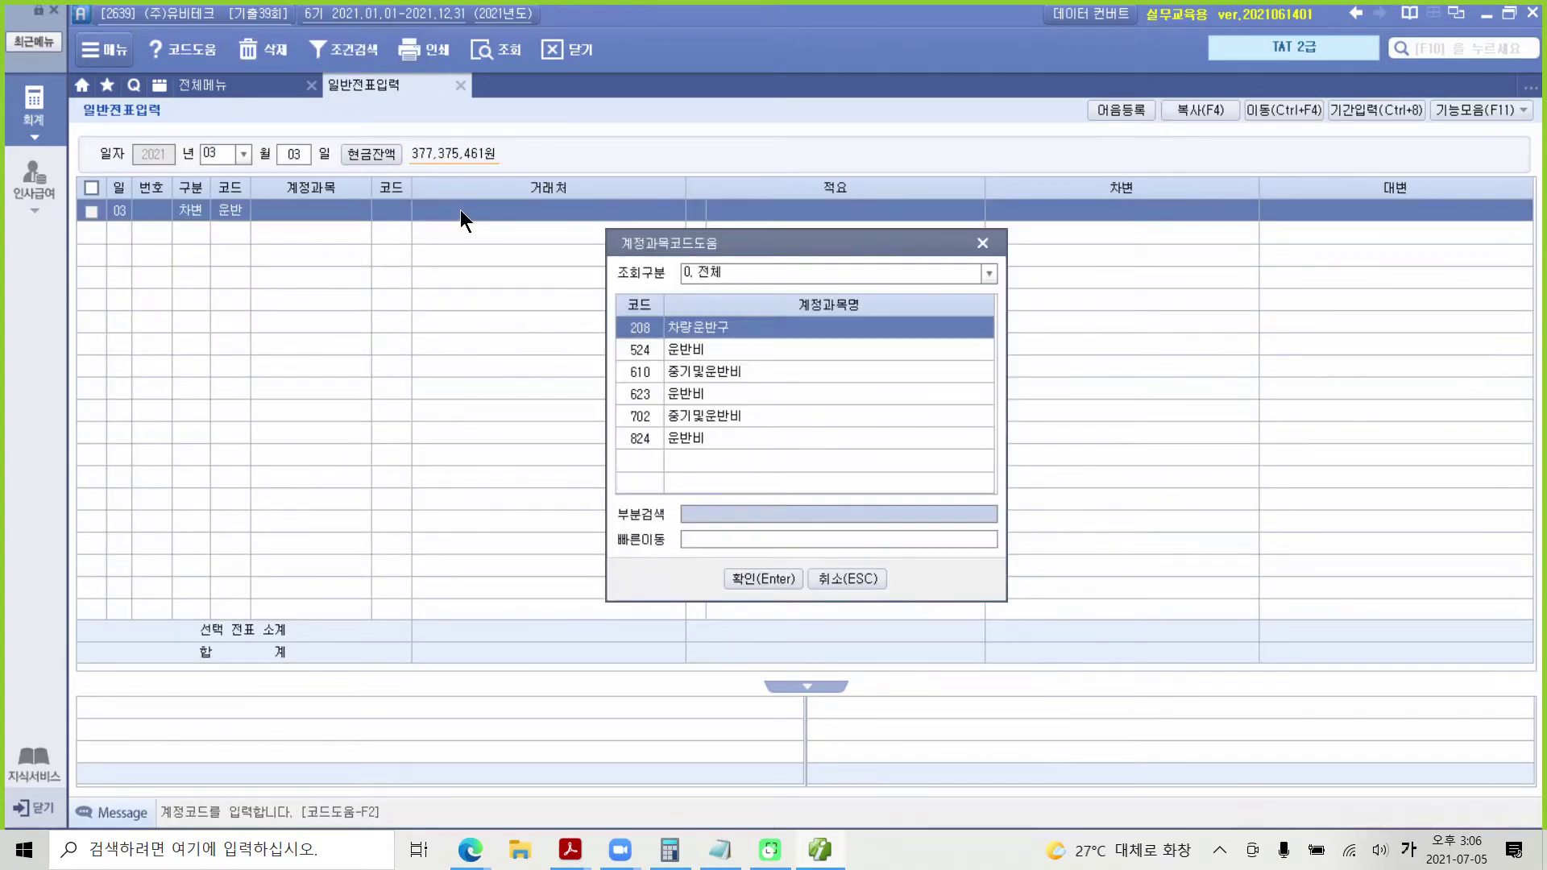
{"action": "key", "text": "Down"}
{"action": "key", "text": "Down"}
{"action": "key", "text": "Down"}
{"action": "key", "text": "Down"}
{"action": "key", "text": "Down"}
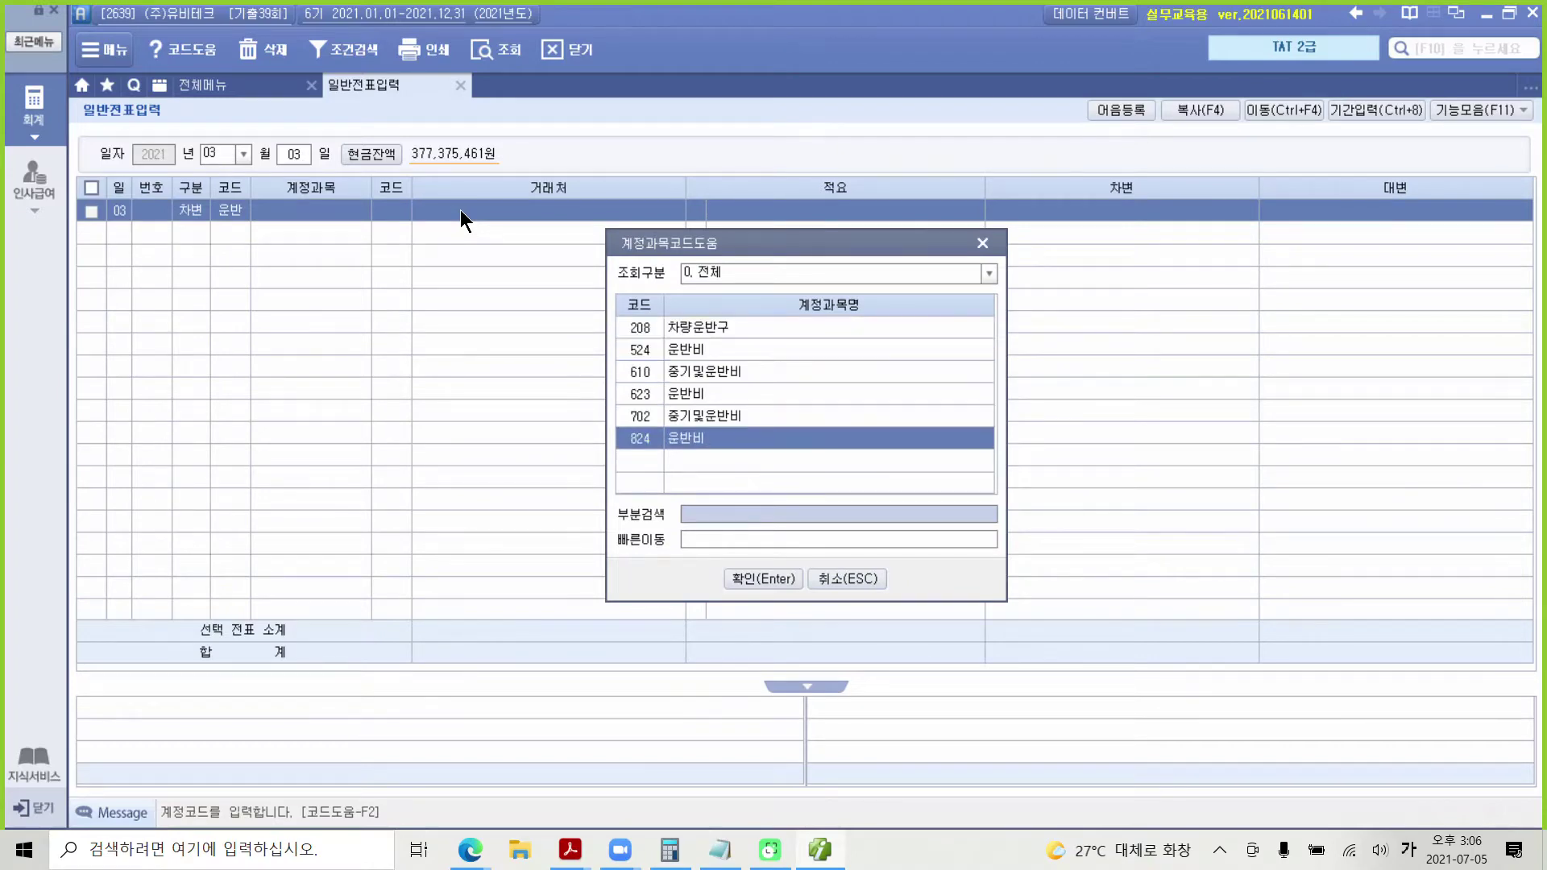
{"action": "key", "text": "Return"}
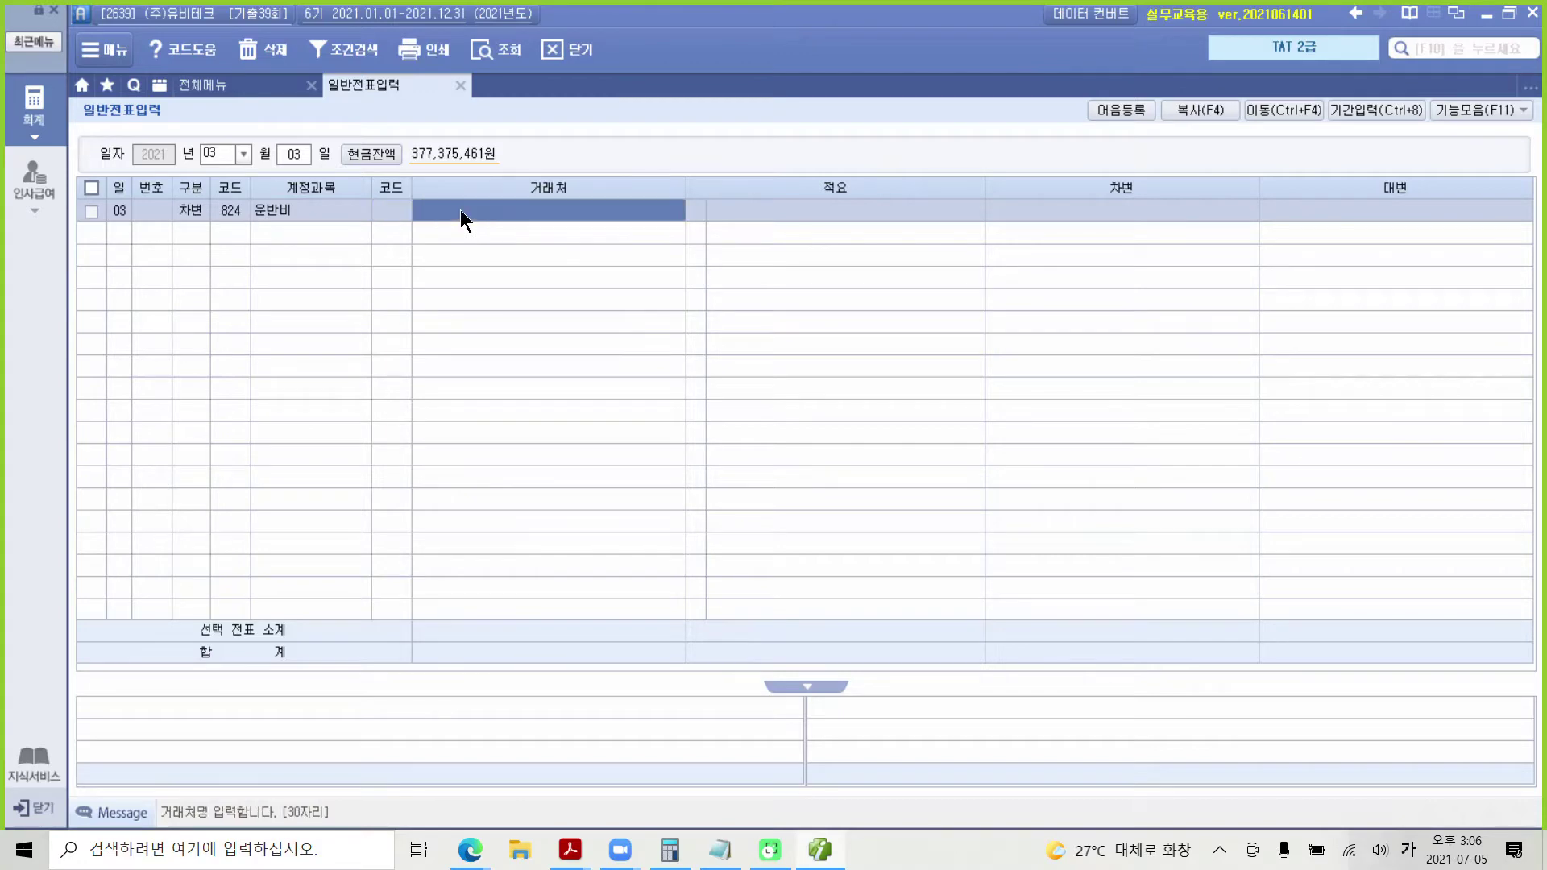
{"action": "key", "text": "Return"}
{"action": "key", "text": "Return"}
{"action": "key", "text": "Return"}
{"action": "key", "text": "Return"}
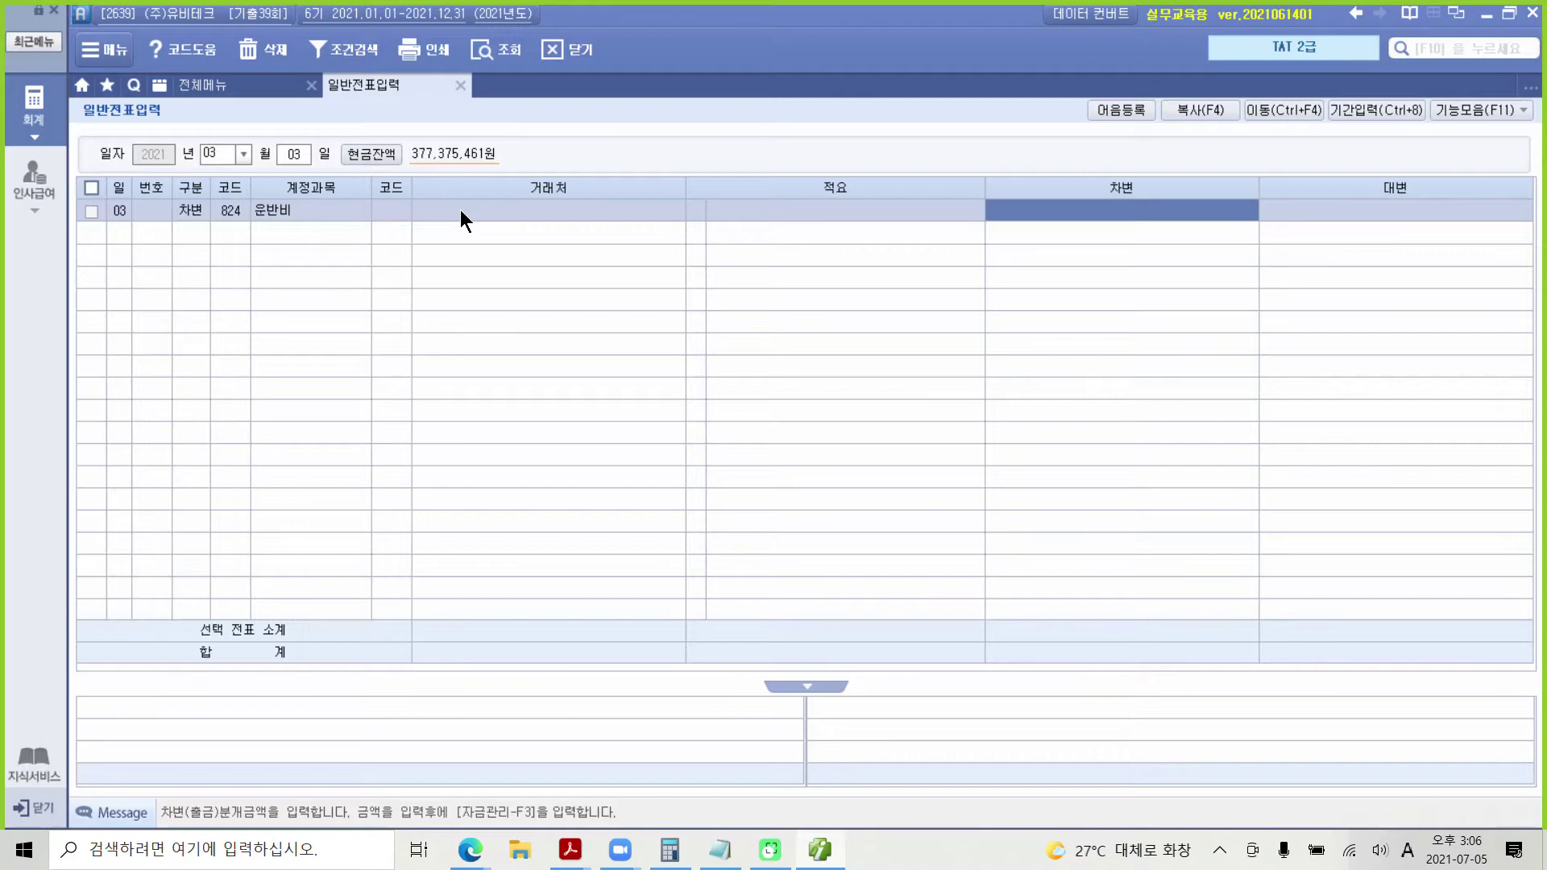
{"action": "type", "text": "100000"}
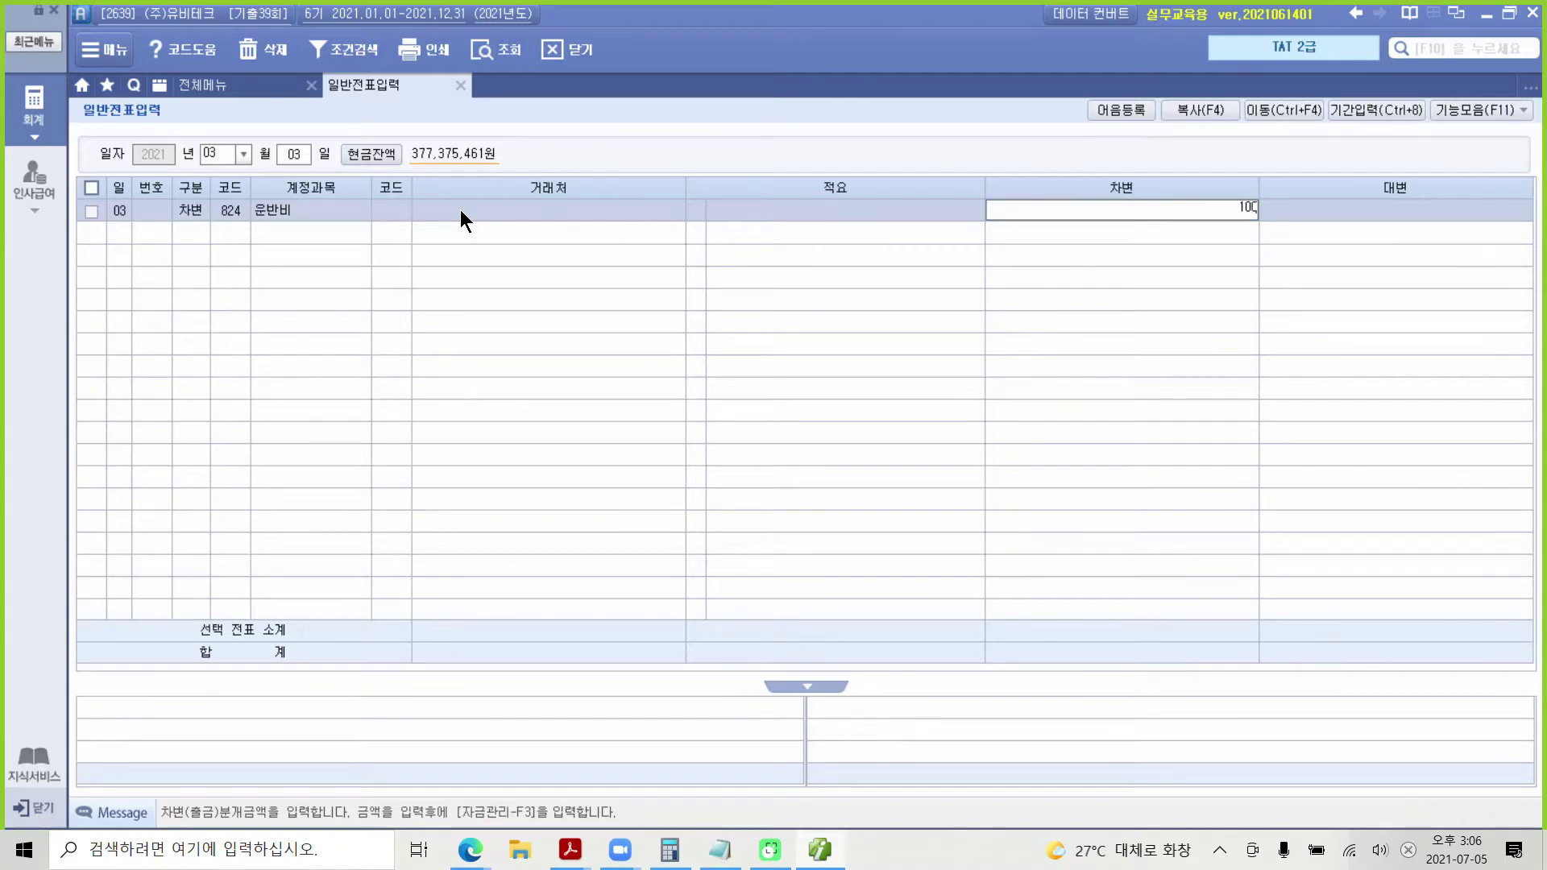
{"action": "key", "text": "Return"}
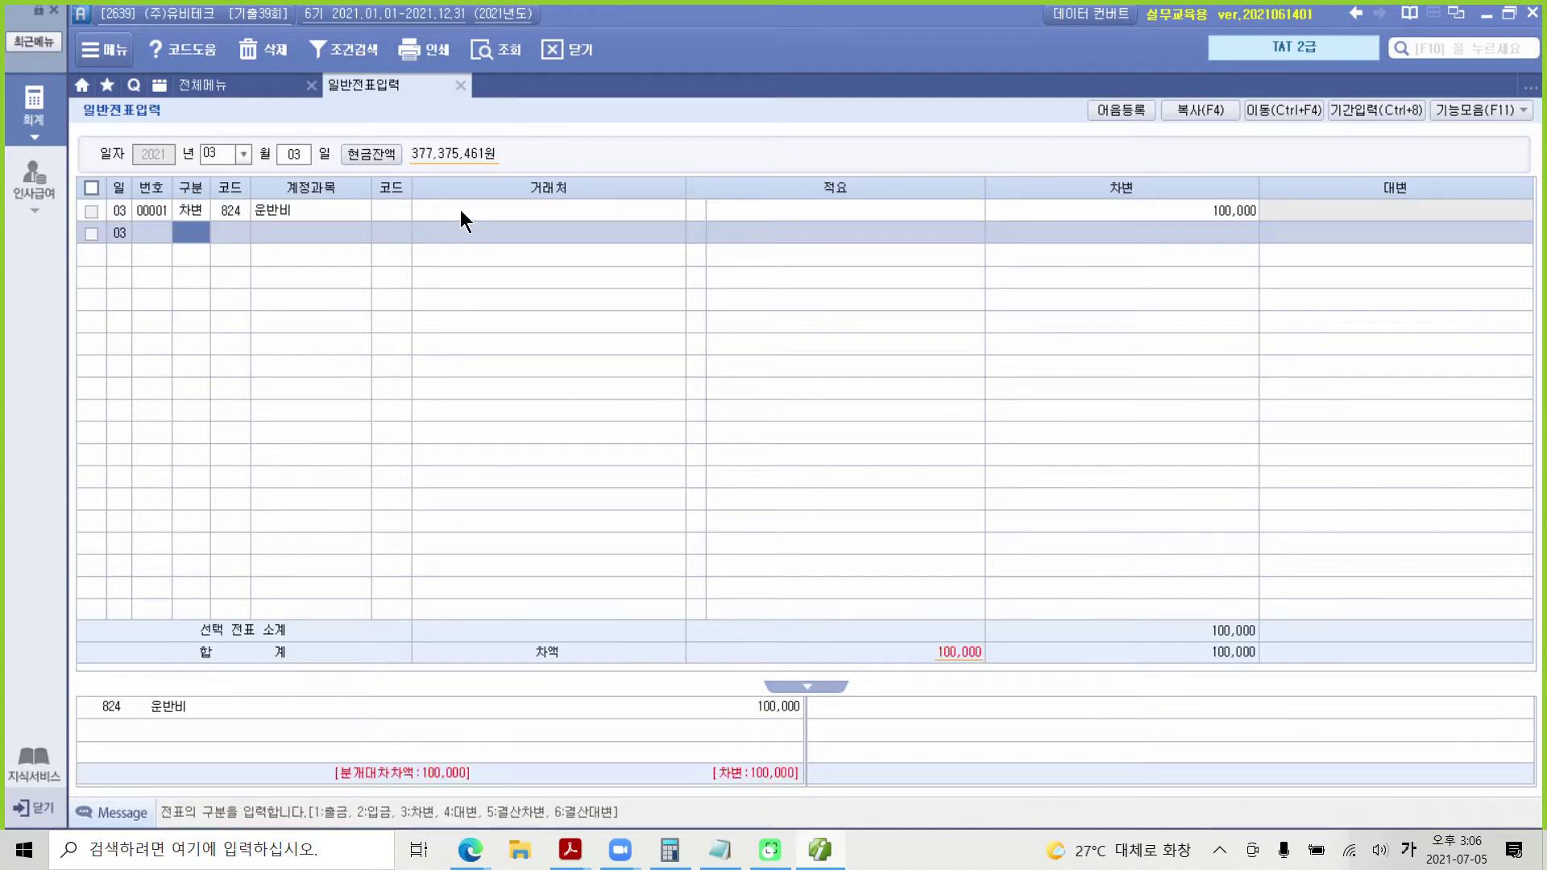
Step: Enter the credit line: 103 보통예금, partner 98000 국민은행, 100,000
{"action": "type", "text": "4"}
{"action": "key", "text": "Return"}
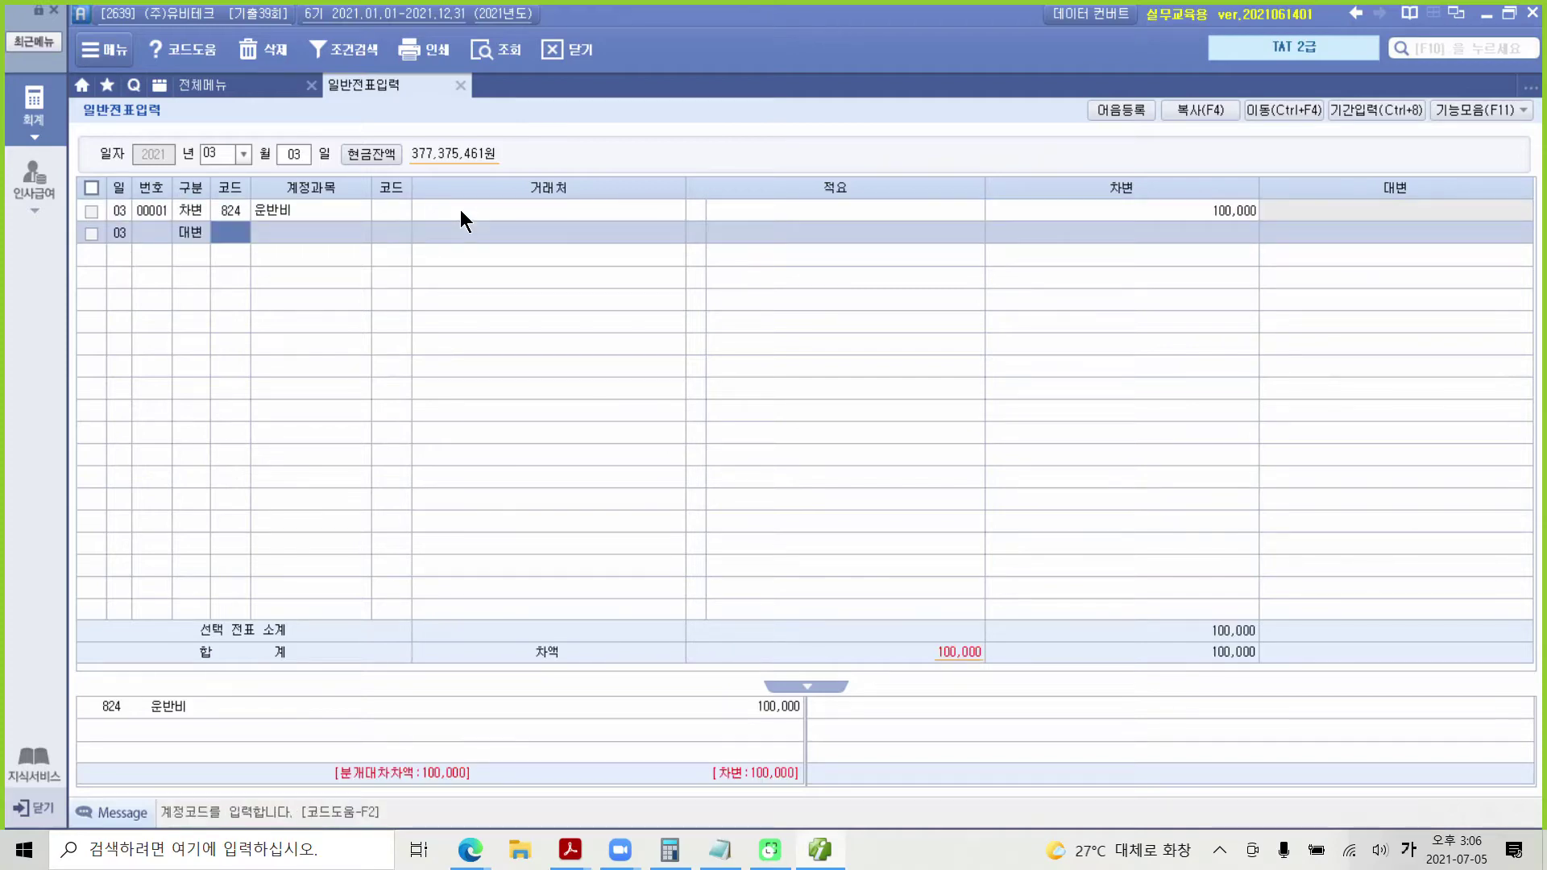
{"action": "type", "text": "103"}
{"action": "key", "text": "Return"}
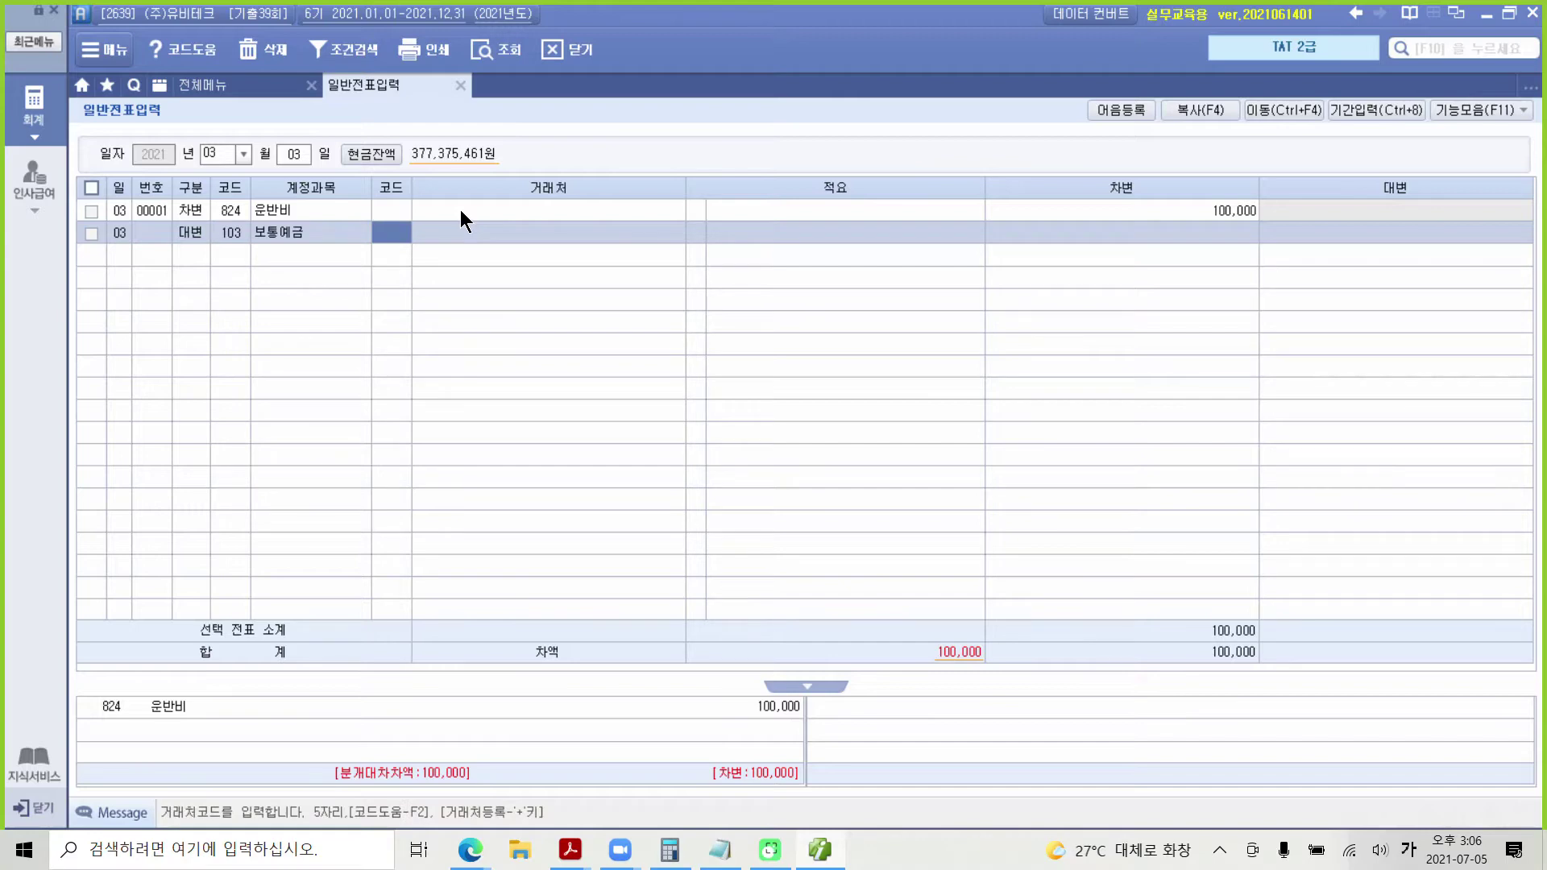
{"action": "type", "text": "98000"}
{"action": "key", "text": "Return"}
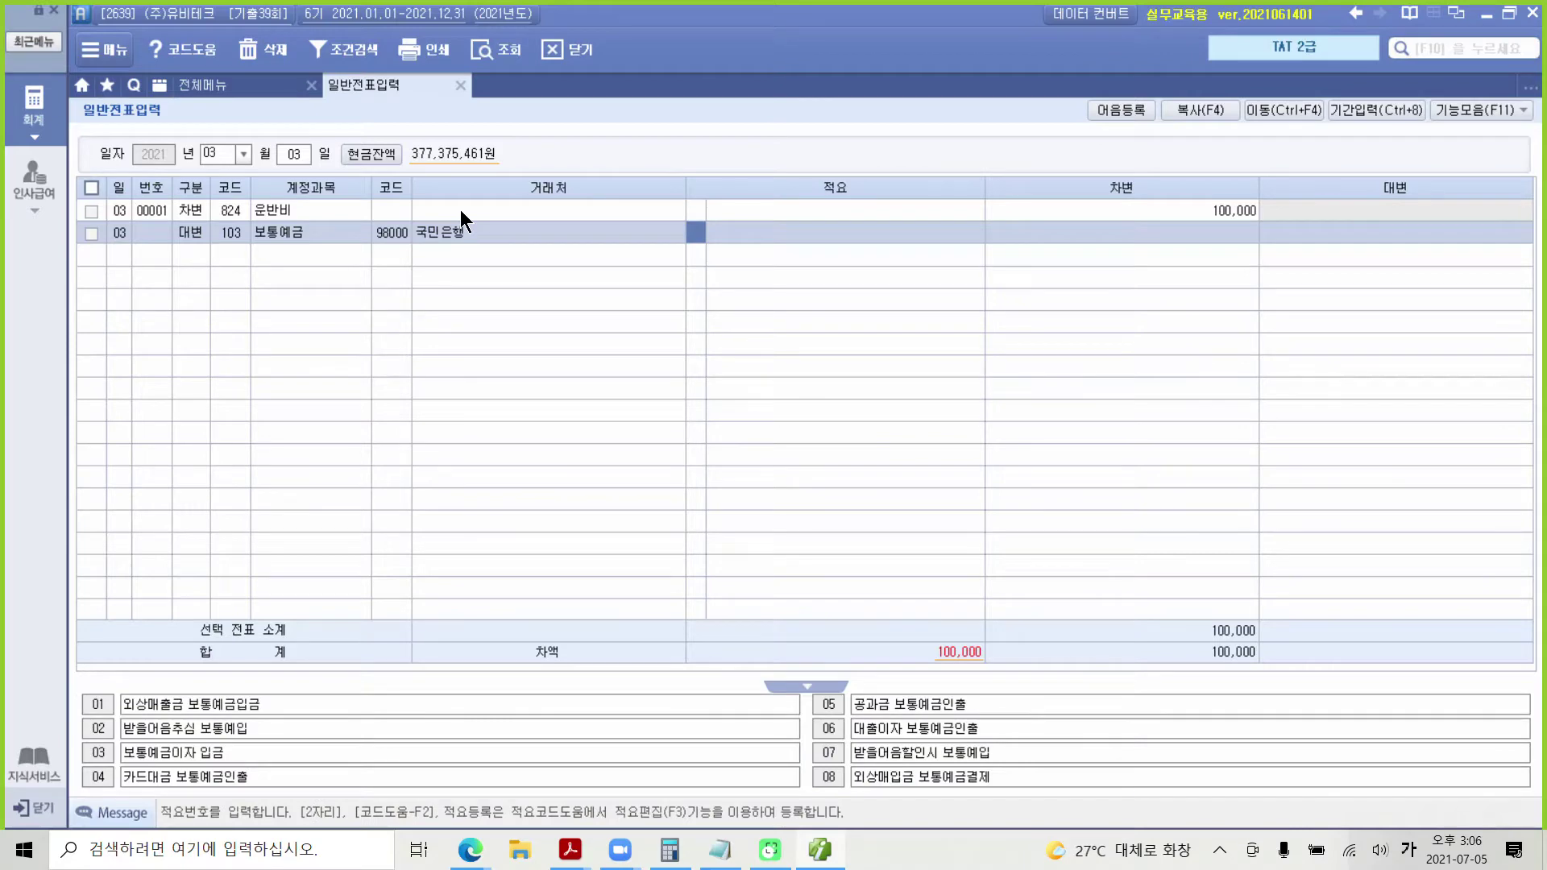
{"action": "key", "text": "Return"}
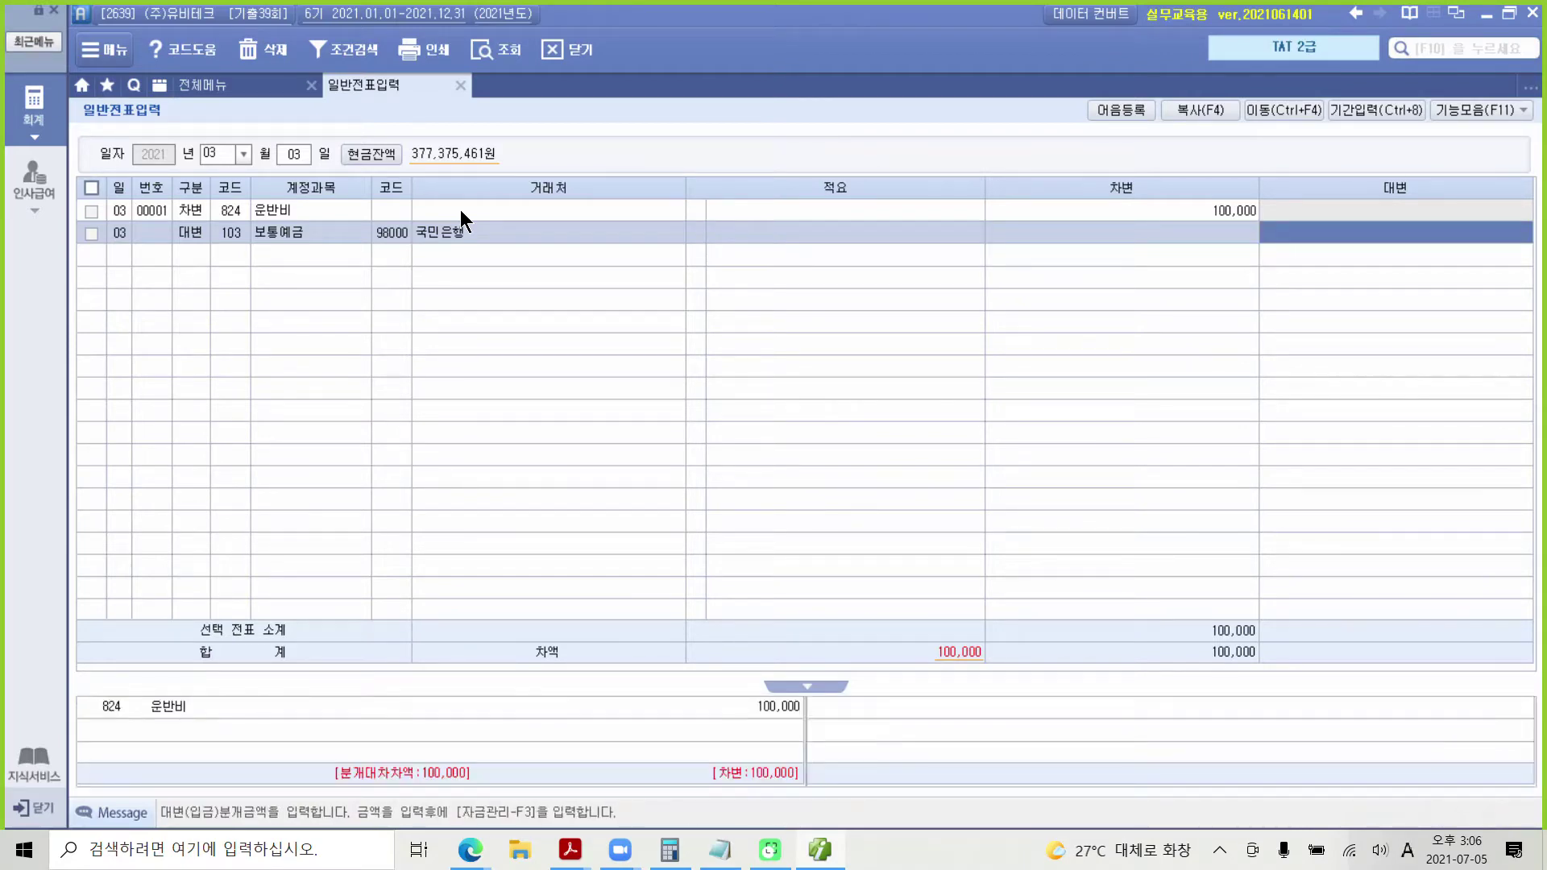
{"action": "type", "text": "1000000"}
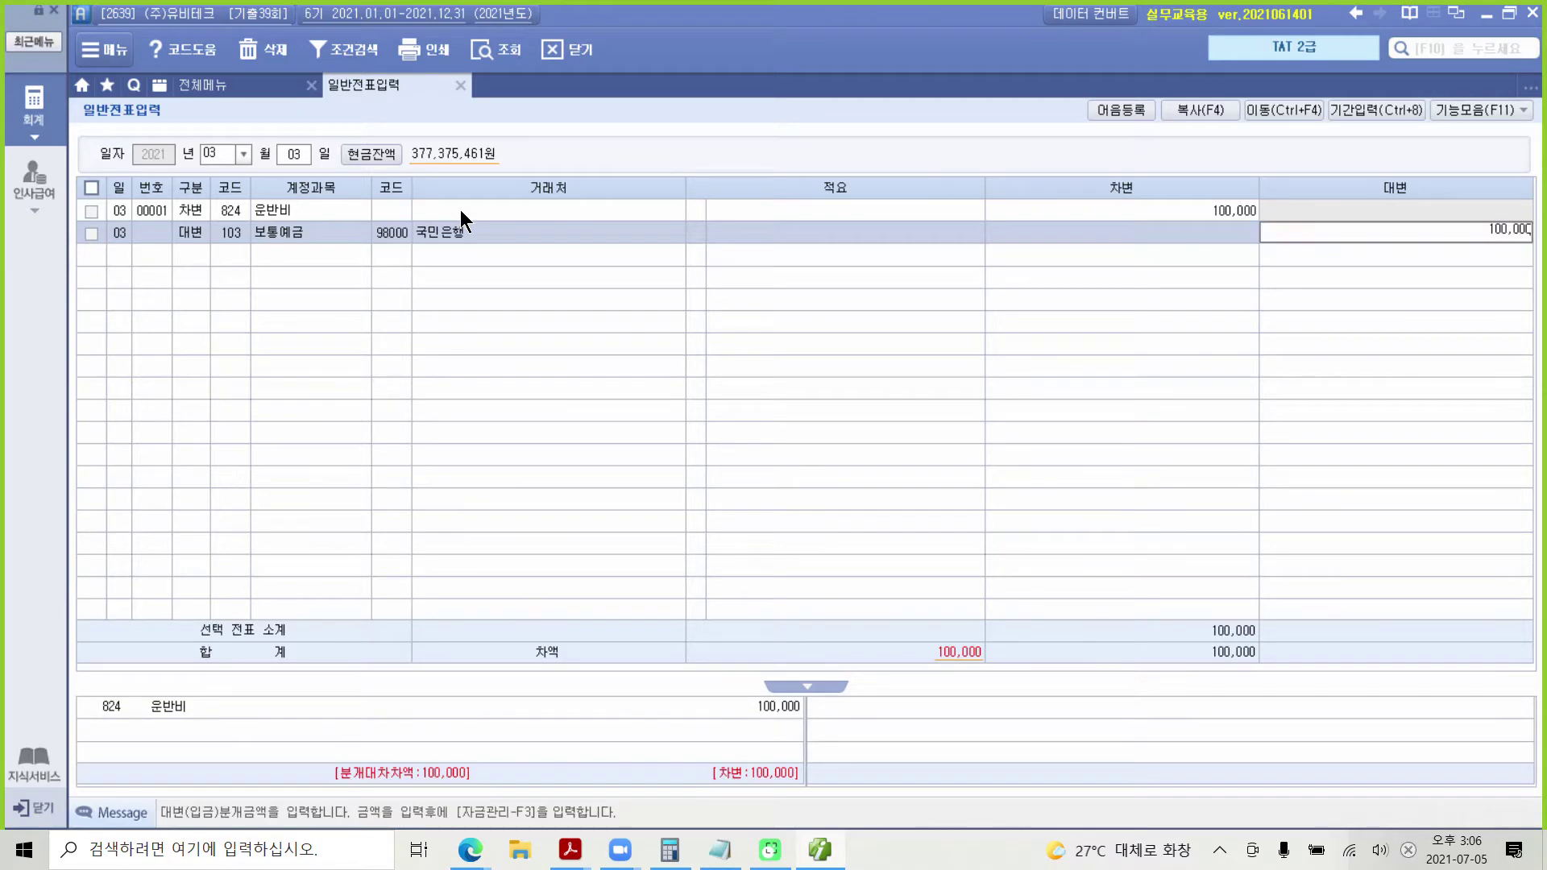
{"action": "key", "text": "Return"}
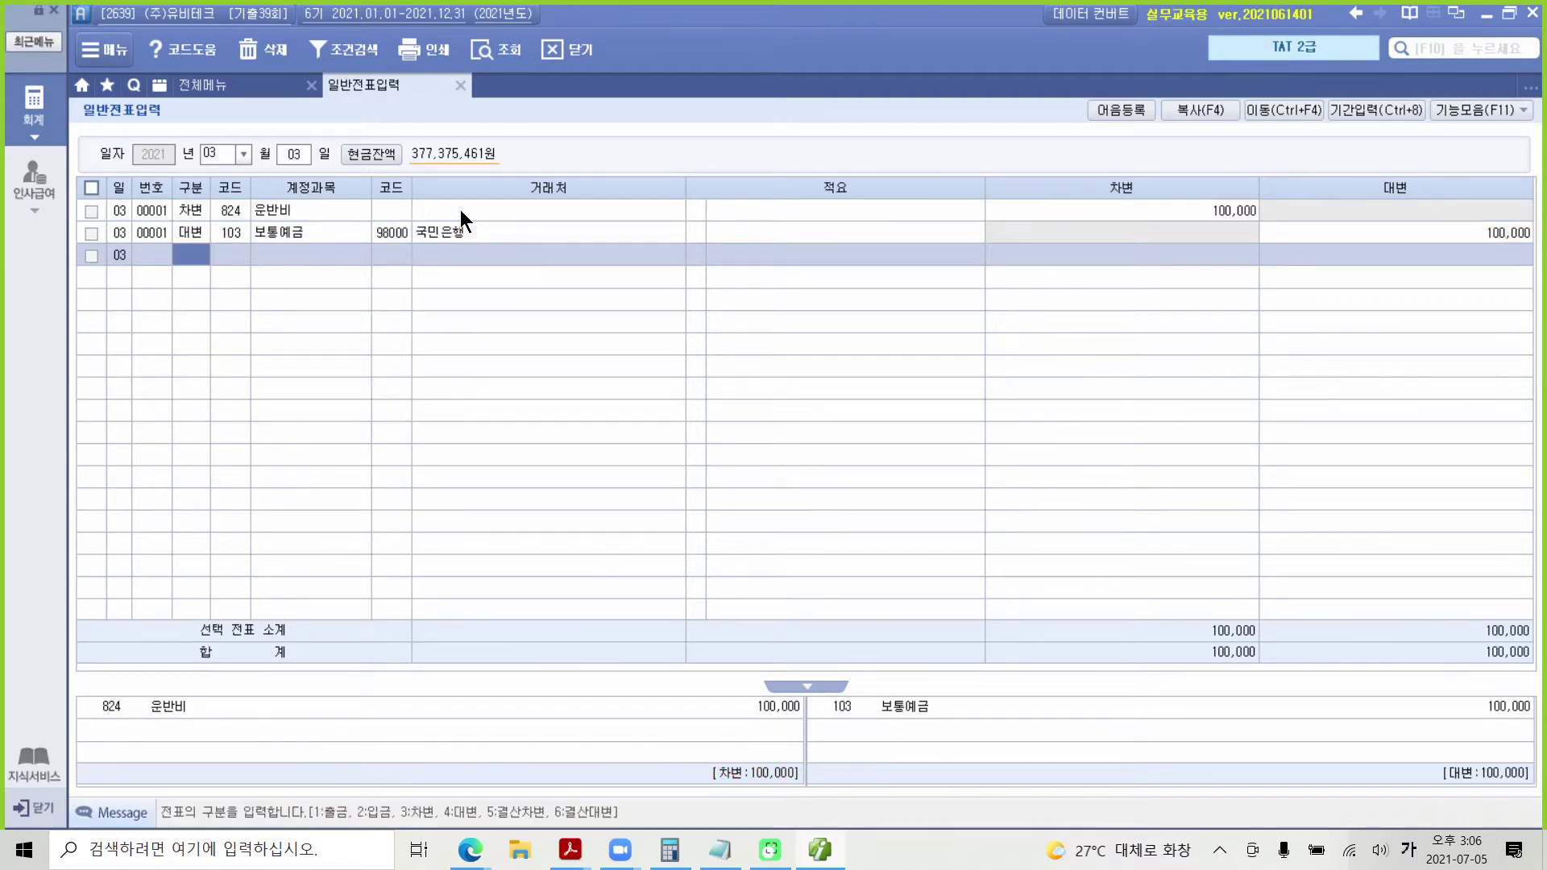
{"action": "key", "text": "Up"}
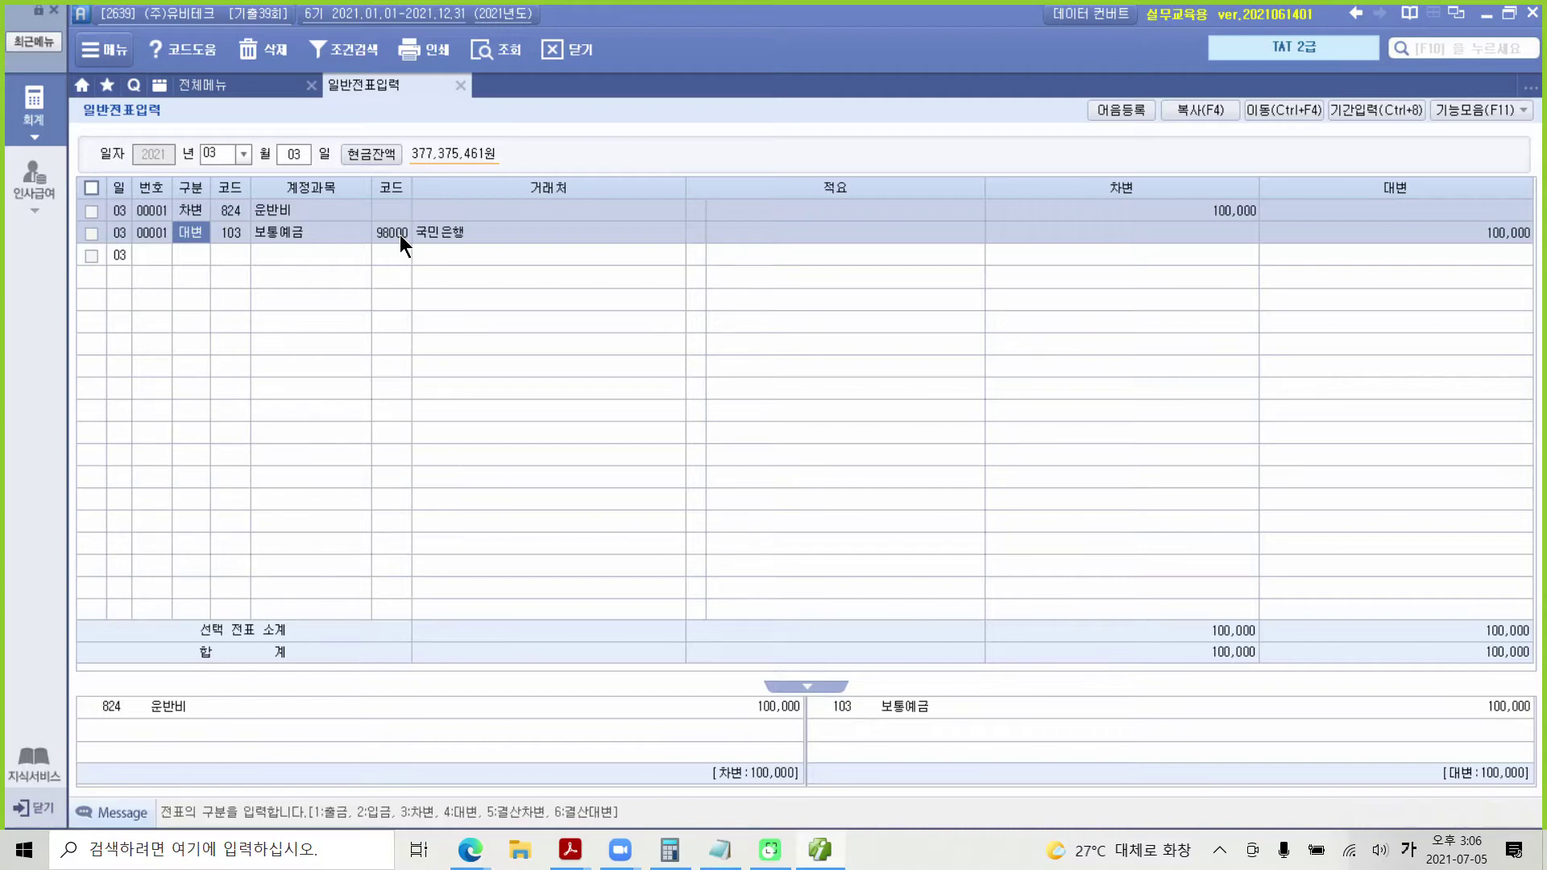
{"action": "left_click", "coordinate": [248, 84]}
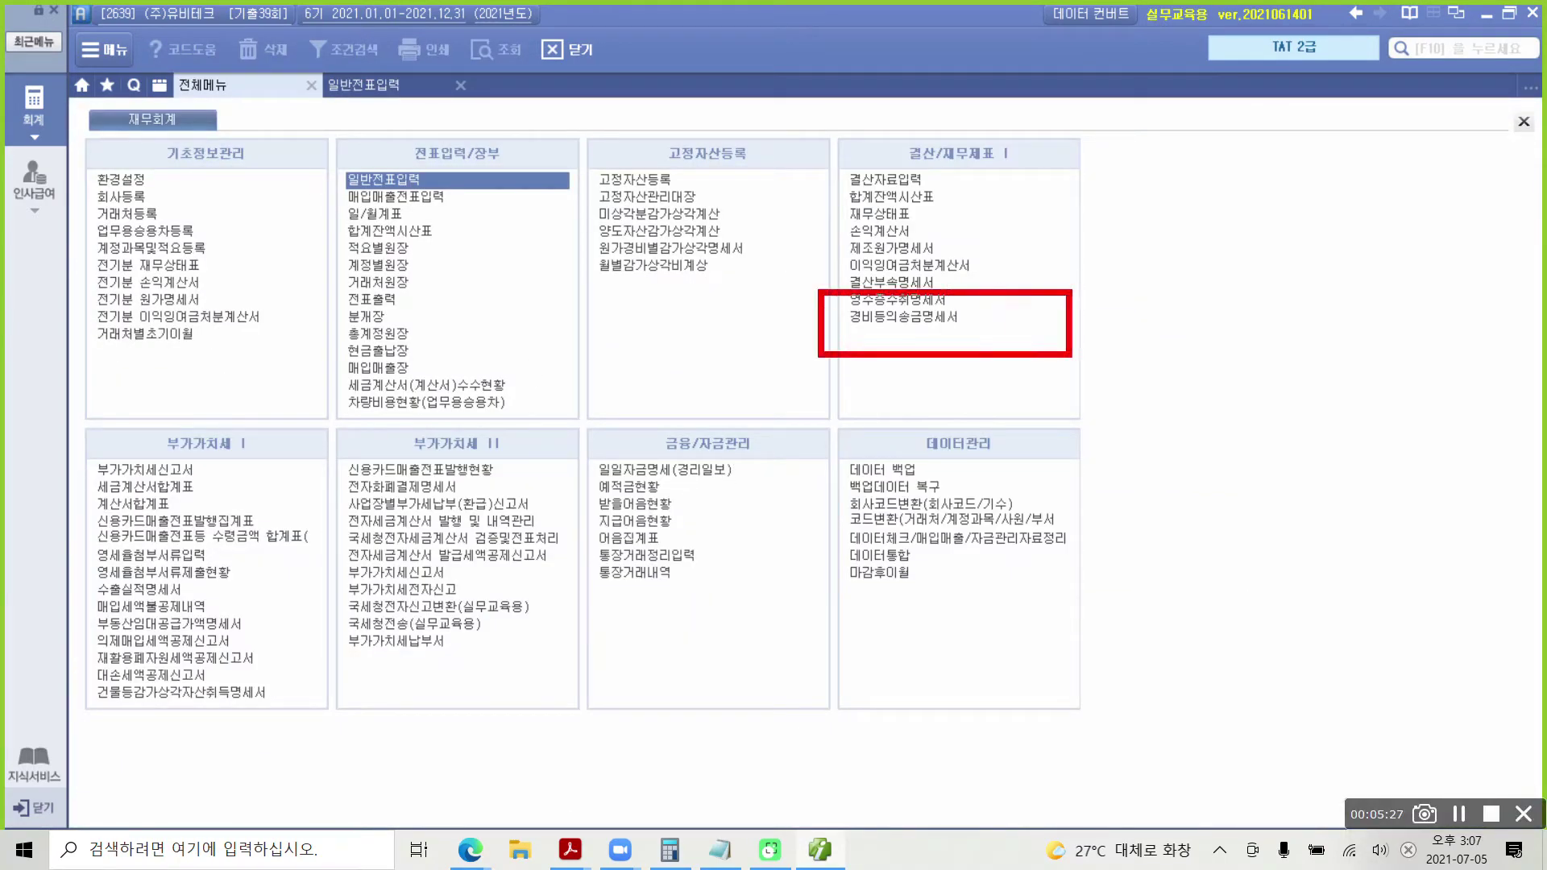
Step: Bring up the empty 경비등의송금명세서 form ready for the first 거래일자
{"action": "mouse_move", "coordinate": [996, 315]}
{"action": "left_mouse_down"}
{"action": "mouse_move", "coordinate": [1006, 335]}
{"action": "mouse_move", "coordinate": [1016, 321]}
{"action": "left_mouse_up"}
{"action": "key", "text": "Escape"}
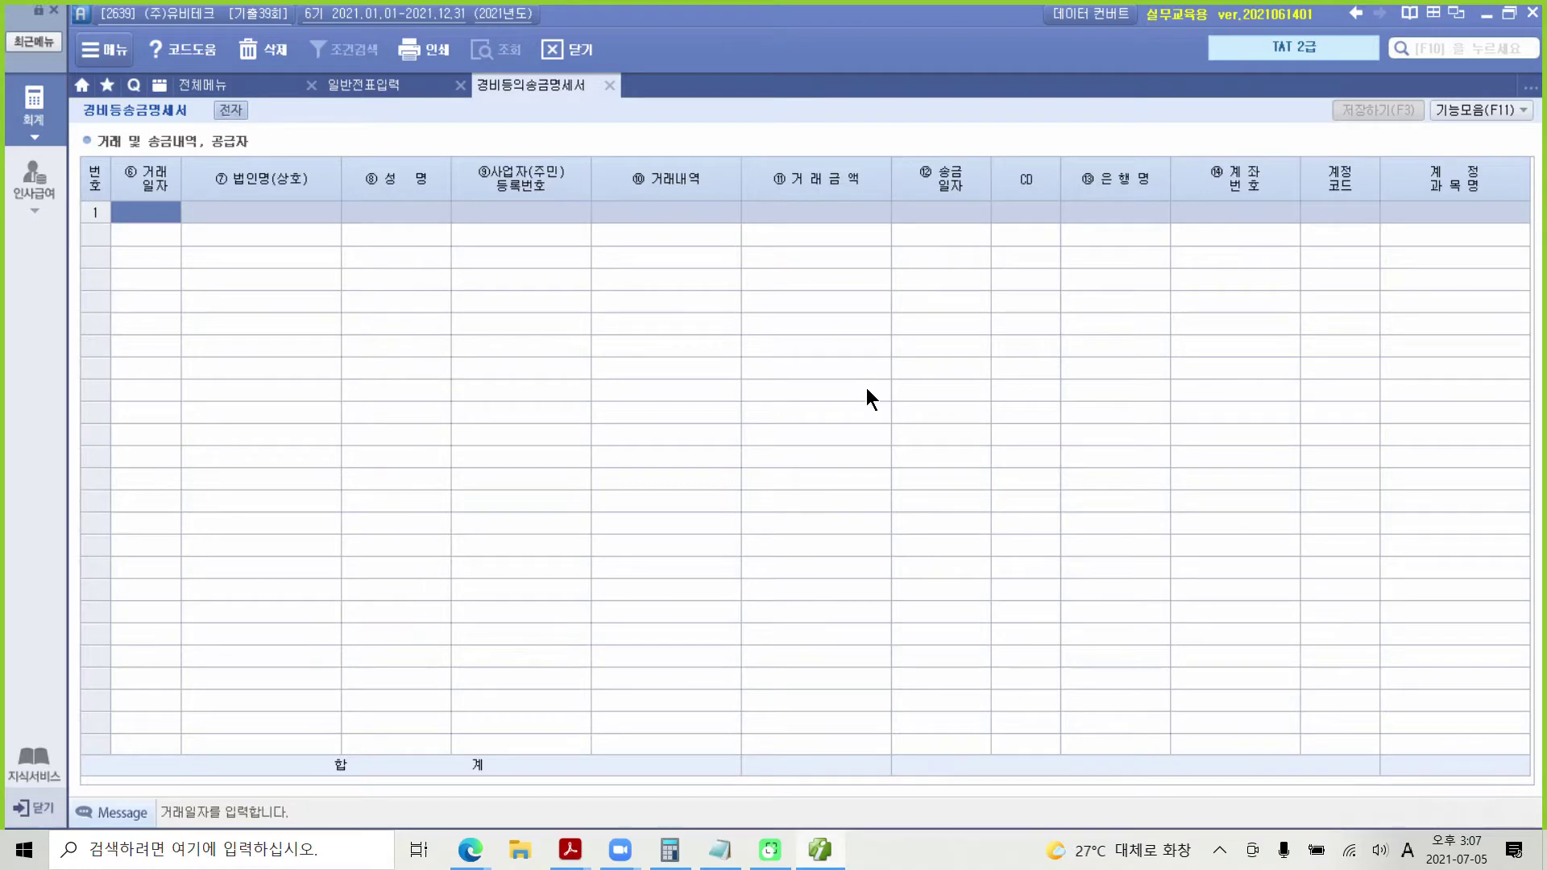
Step: In row 1, enter date 0303, company 개별화물(4675) and the representative's name
{"action": "type", "text": "0303"}
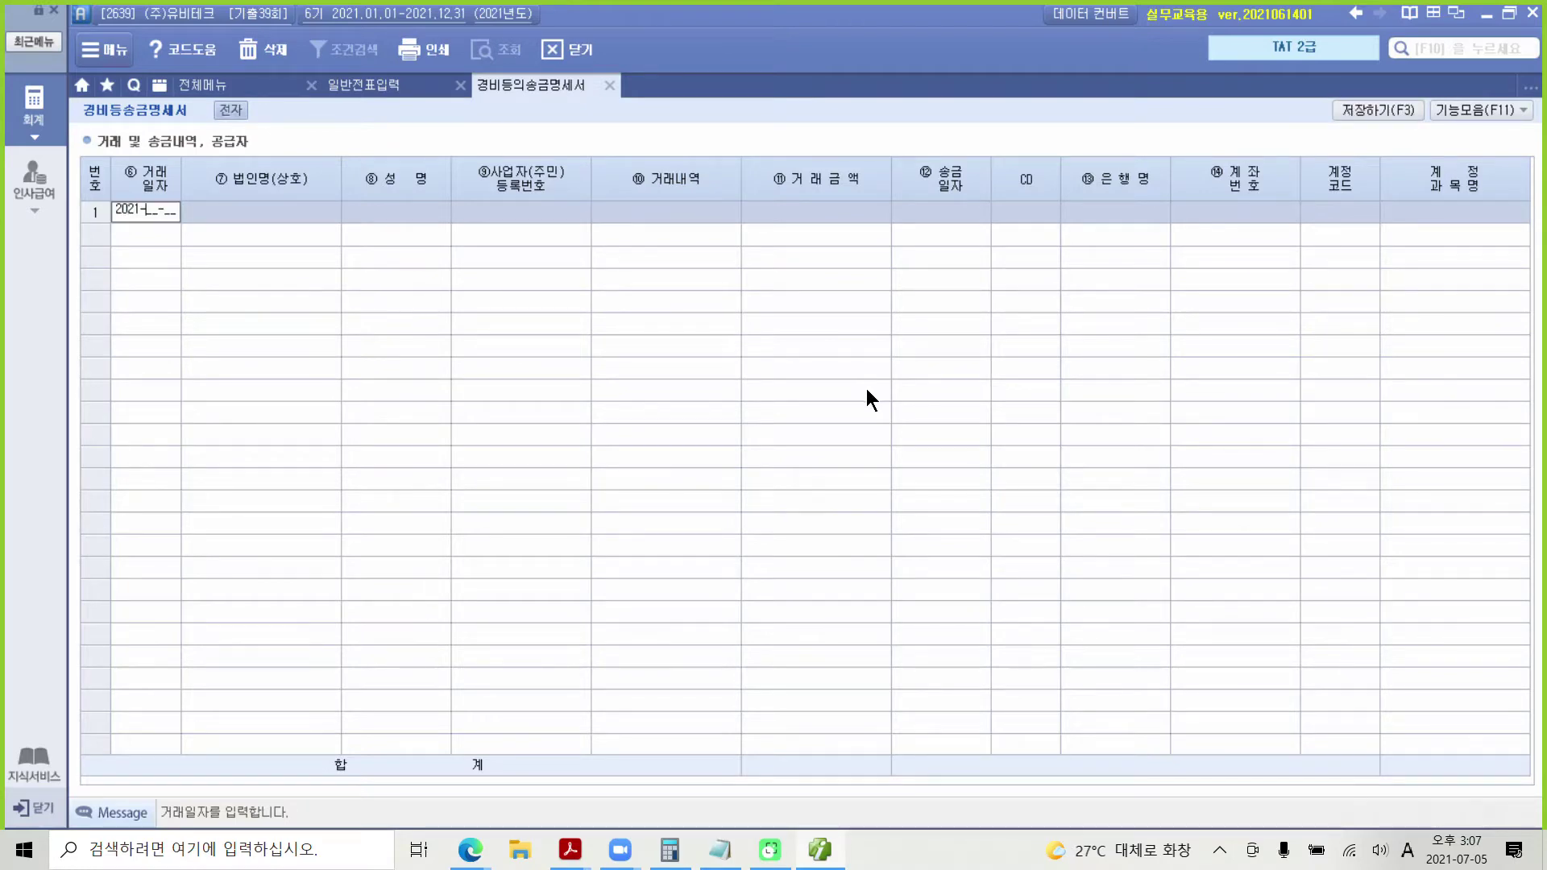
{"action": "key", "text": "Return"}
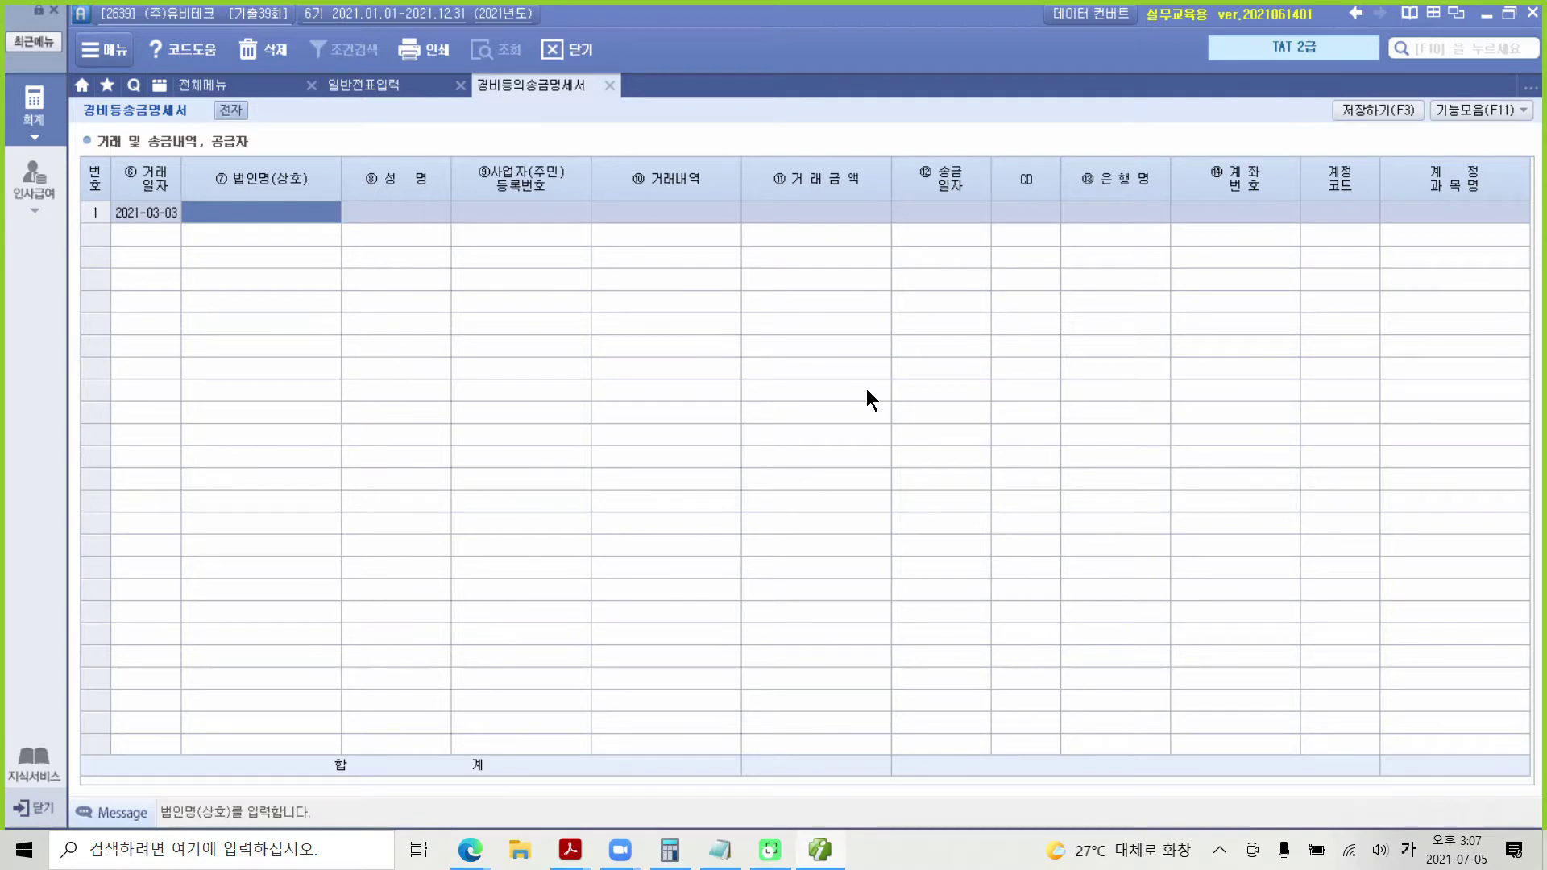
{"action": "type", "text": "(주)"}
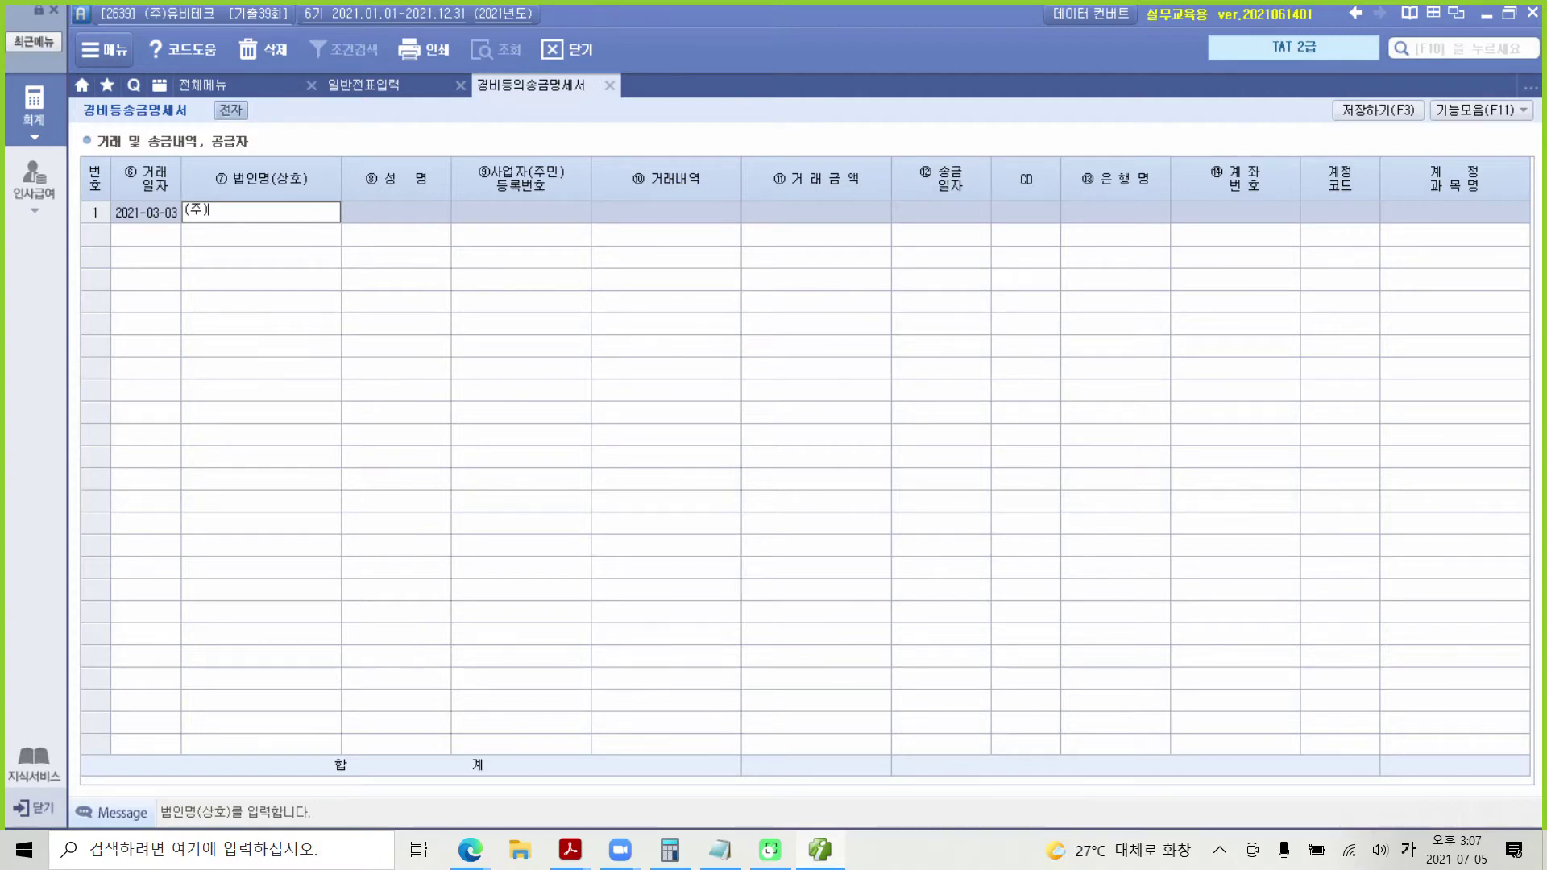
{"action": "key", "text": "BackSpace"}
{"action": "key", "text": "BackSpace"}
{"action": "key", "text": "BackSpace"}
{"action": "type", "text": "개별화렴"}
{"action": "type", "text": "("}
{"action": "type", "text": "4675"}
{"action": "type", "text": ")"}
{"action": "key", "text": "Return"}
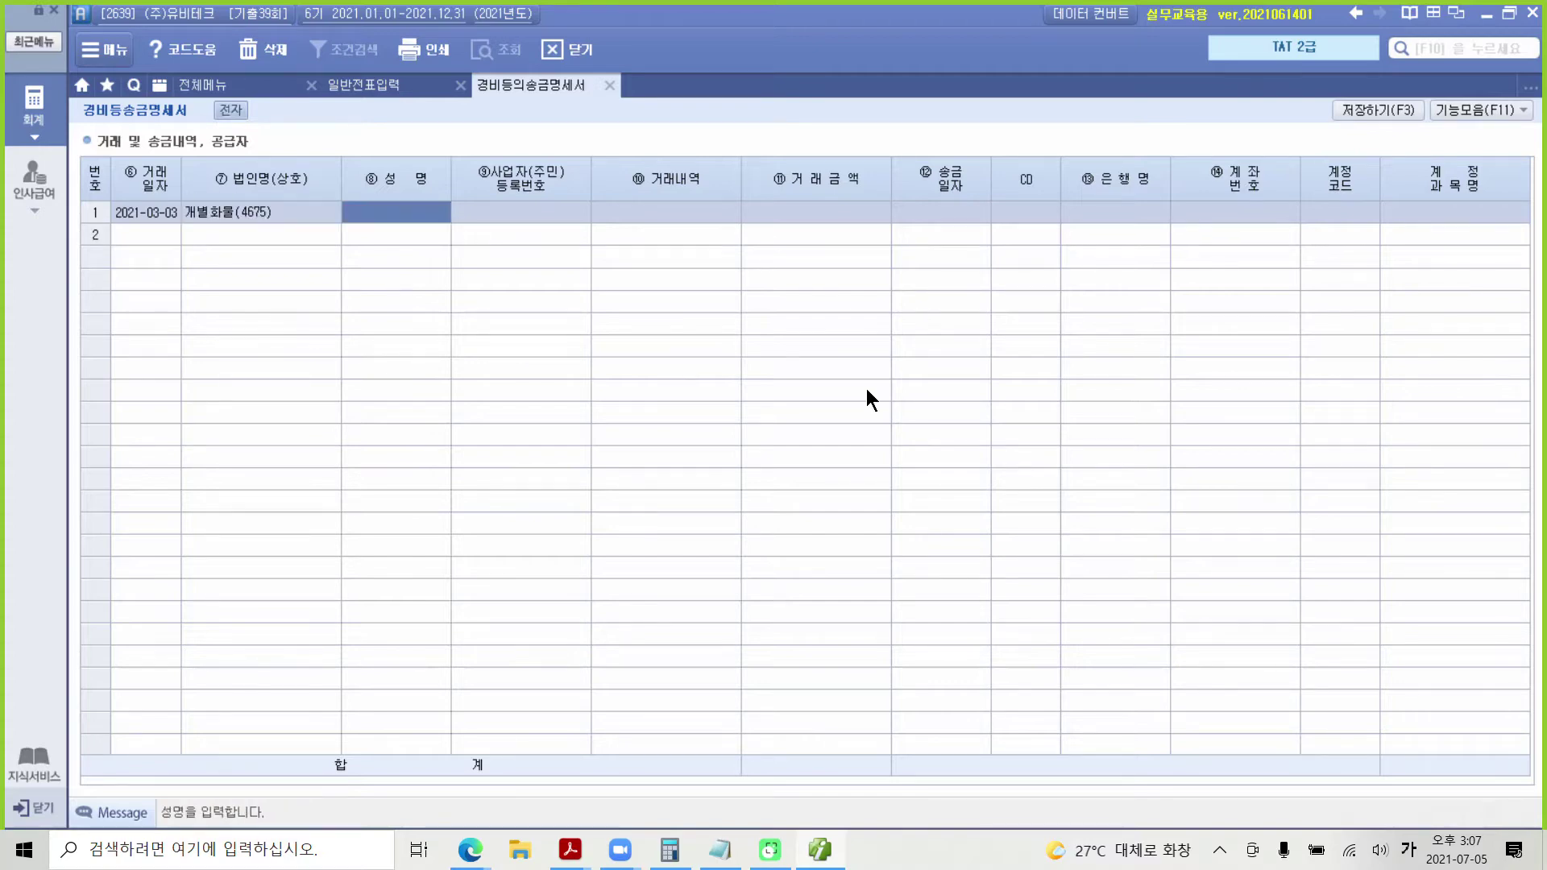
{"action": "type", "text": "이름"}
{"action": "key", "text": "BackSpace"}
{"action": "key", "text": "BackSpace"}
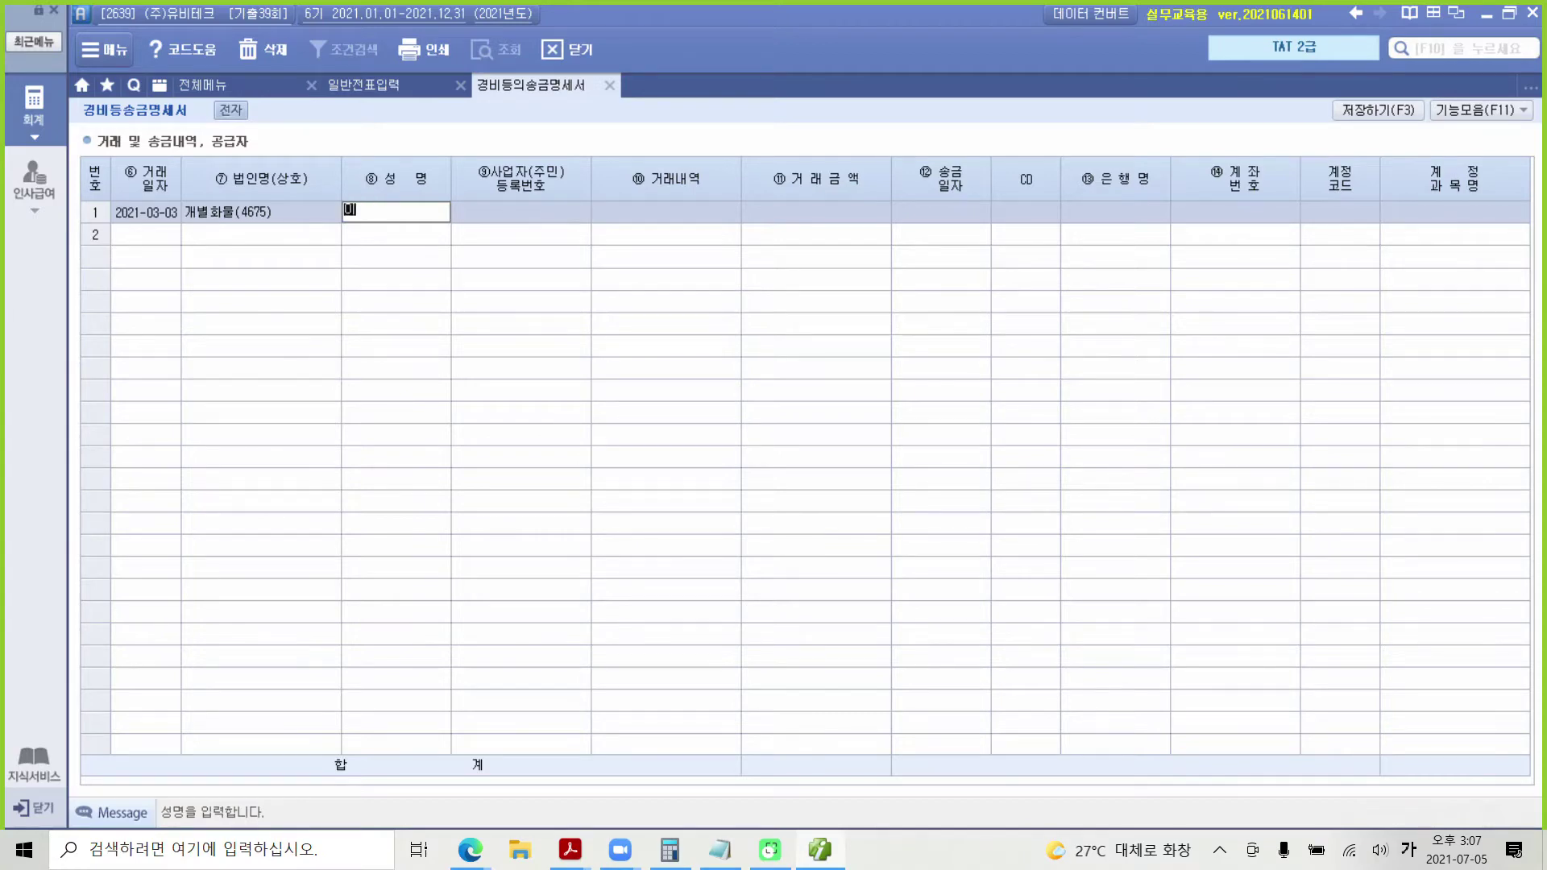
{"action": "key", "text": "Return"}
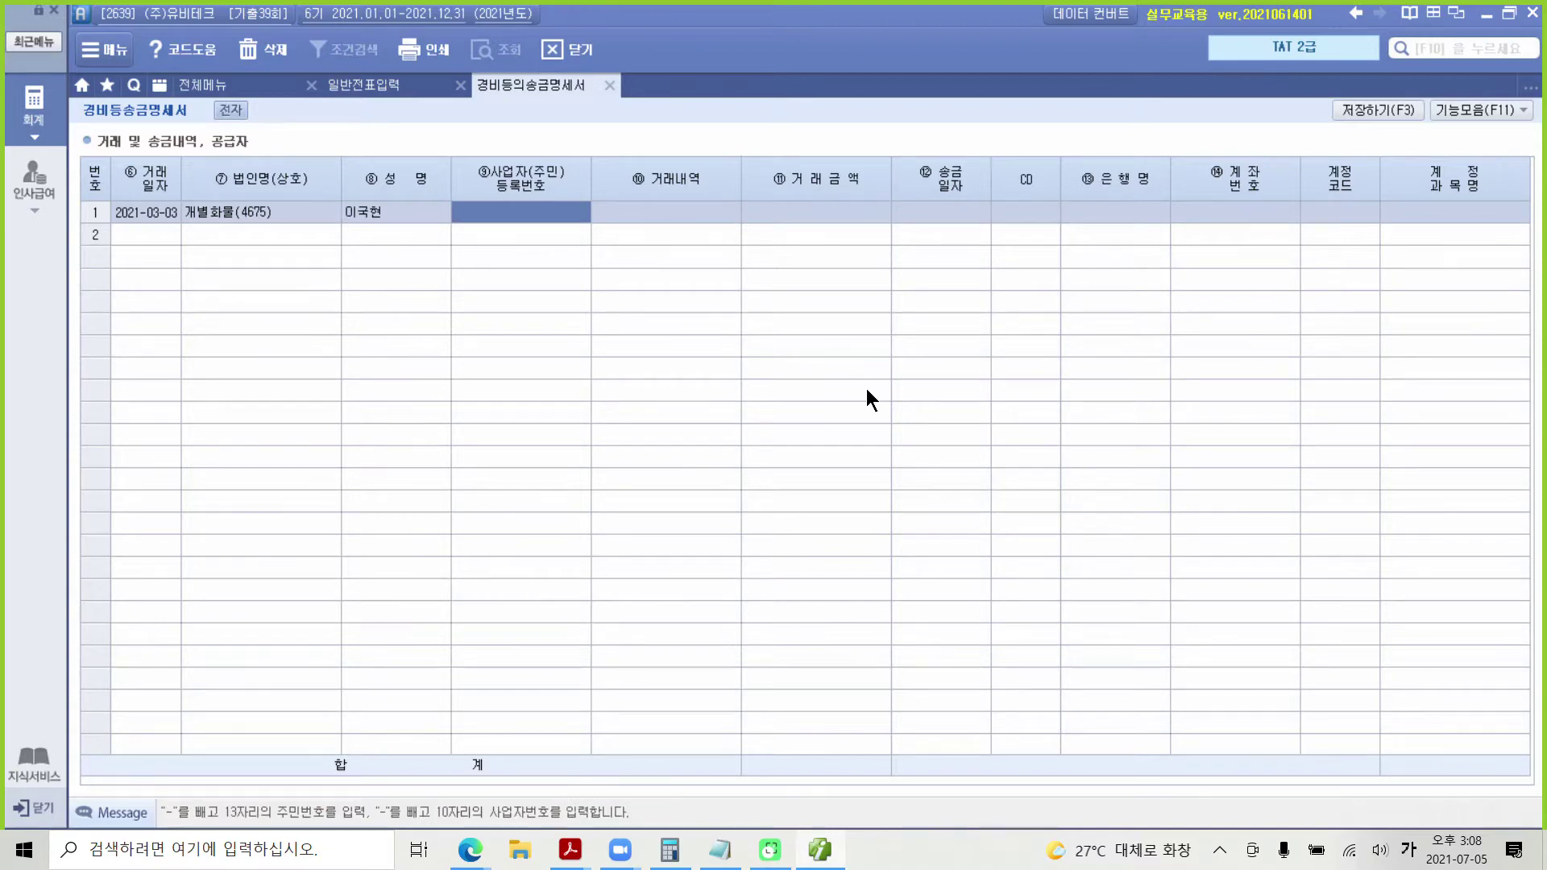
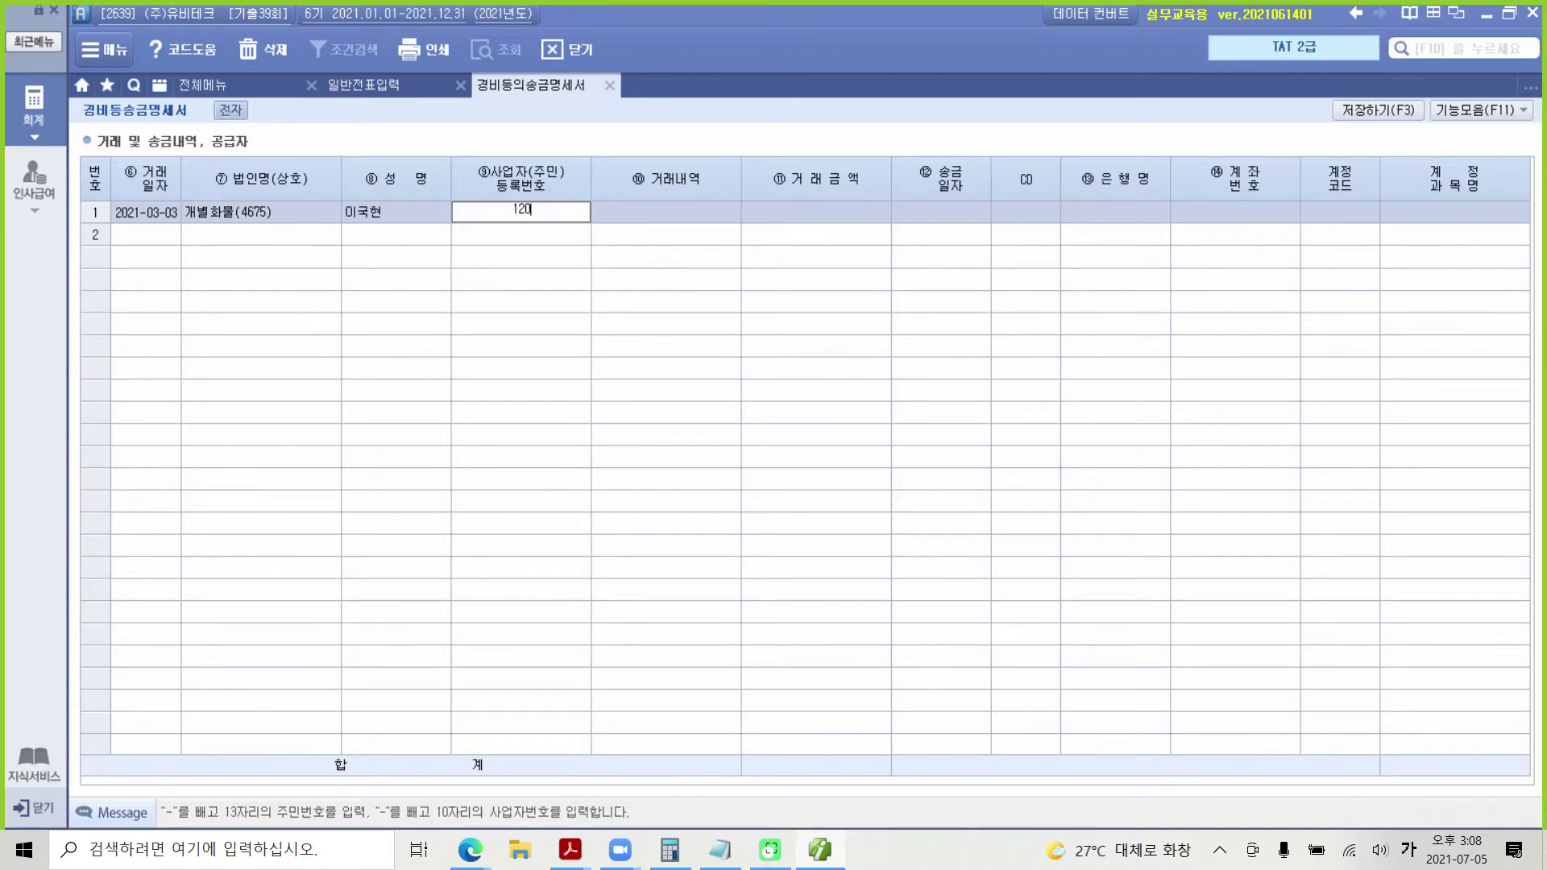
Step: Fill in the business registration number, 운송비, 100,000 and payment date 0303
{"action": "key", "text": "Return"}
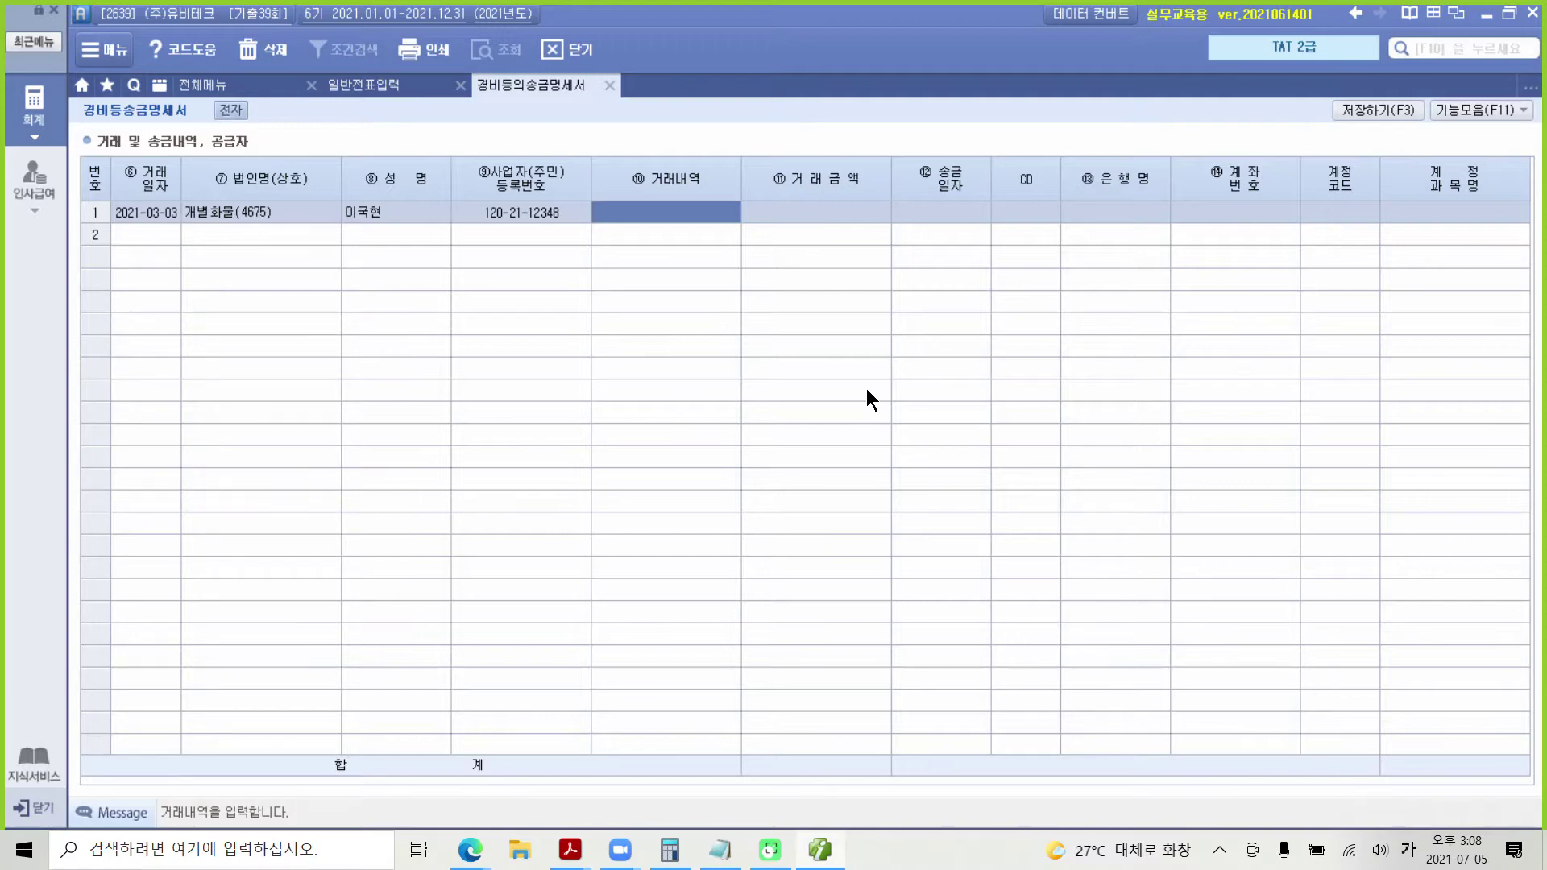
{"action": "type", "text": "운소ㅇ비"}
{"action": "key", "text": "Return"}
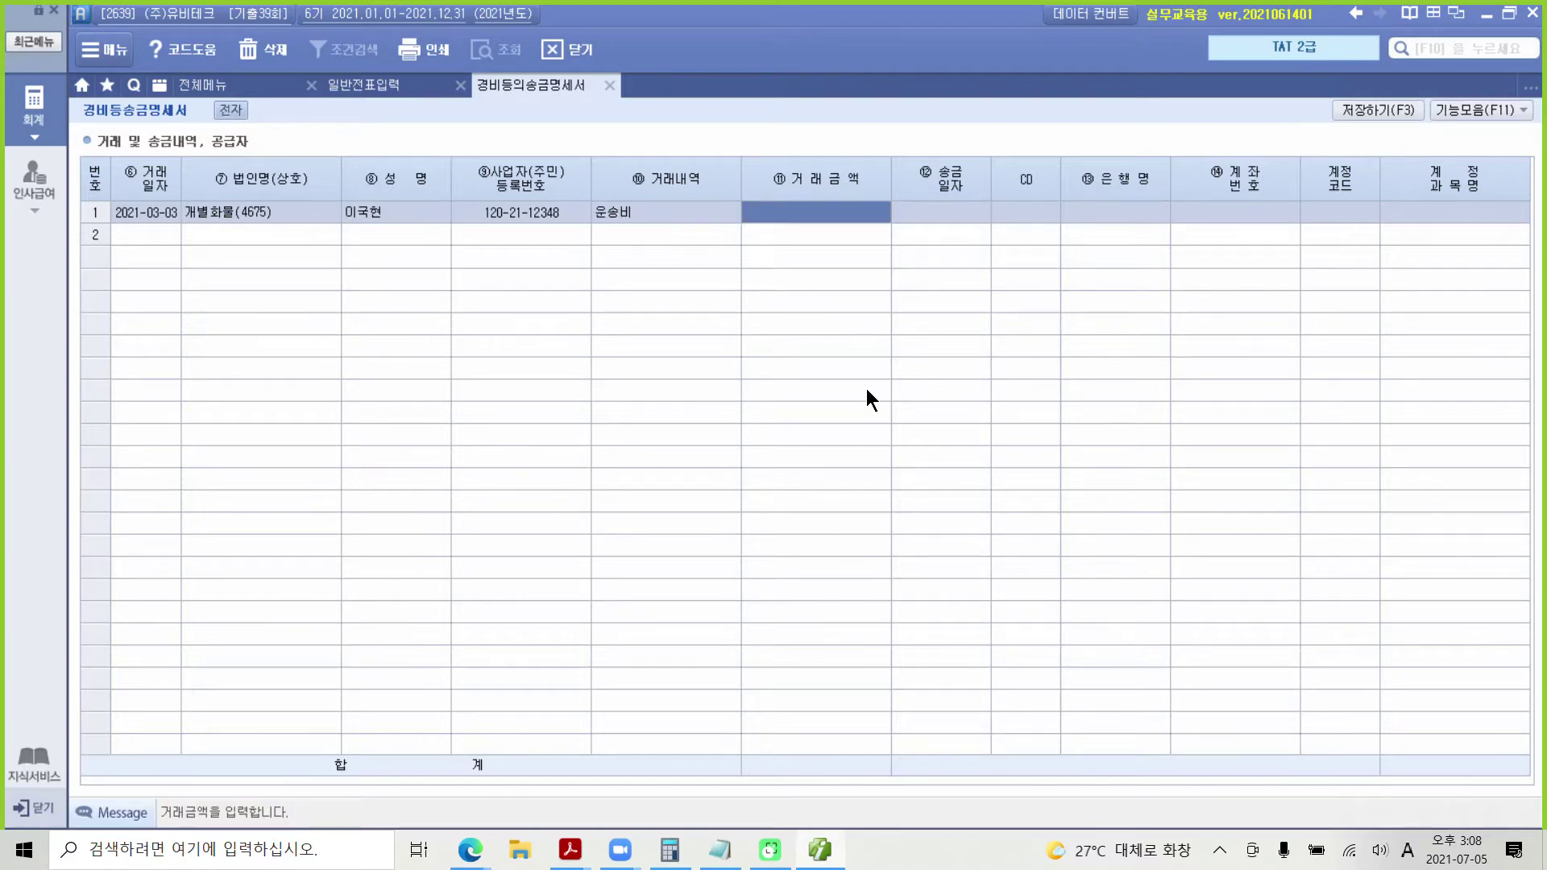
{"action": "type", "text": "1000000"}
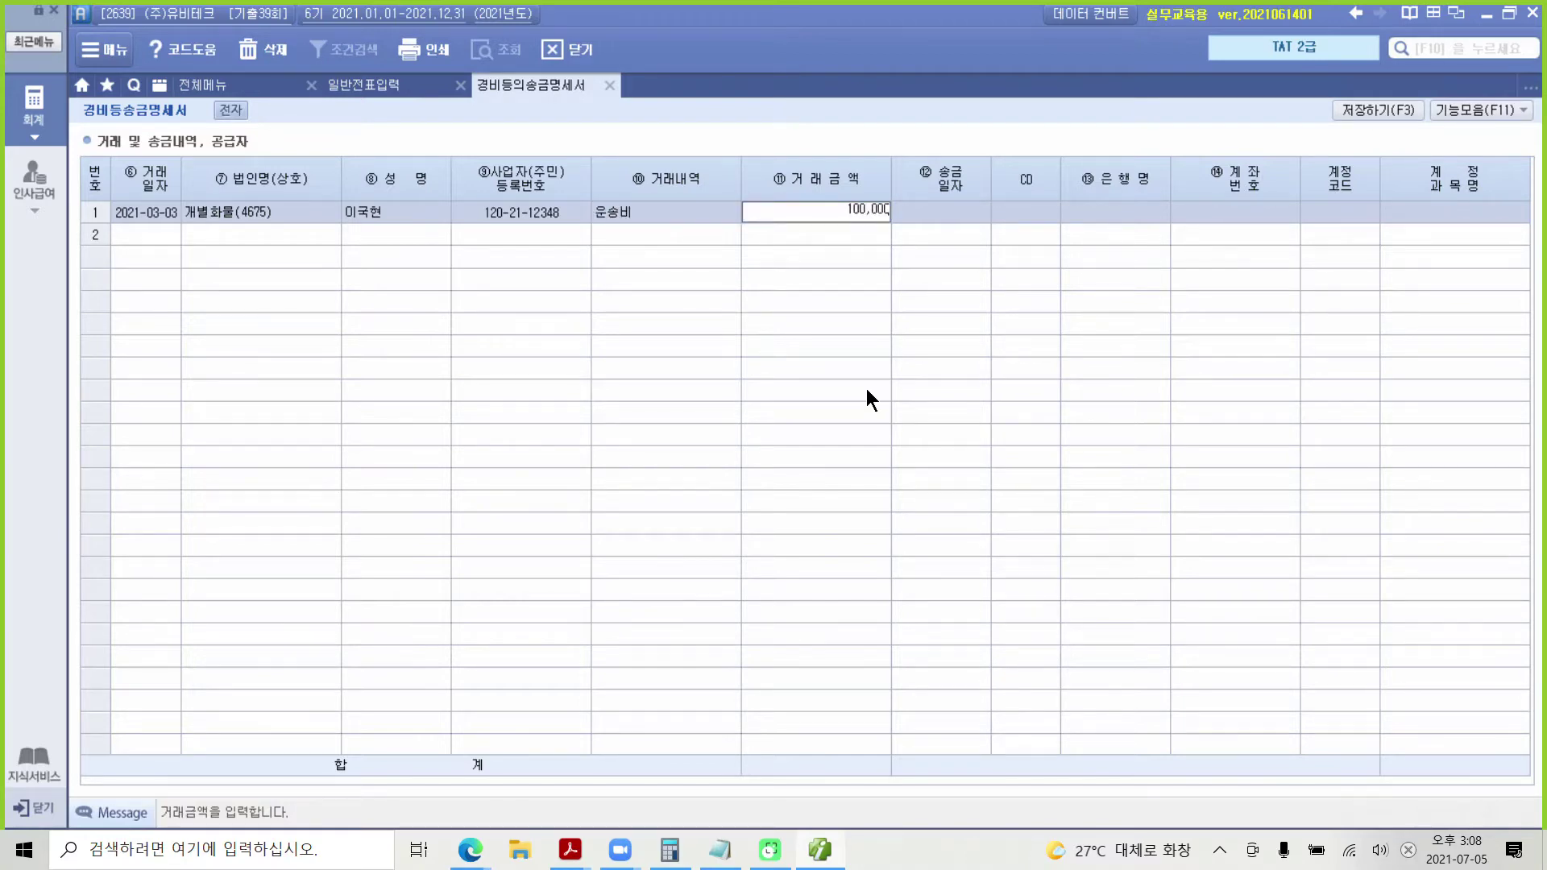
{"action": "key", "text": "Return"}
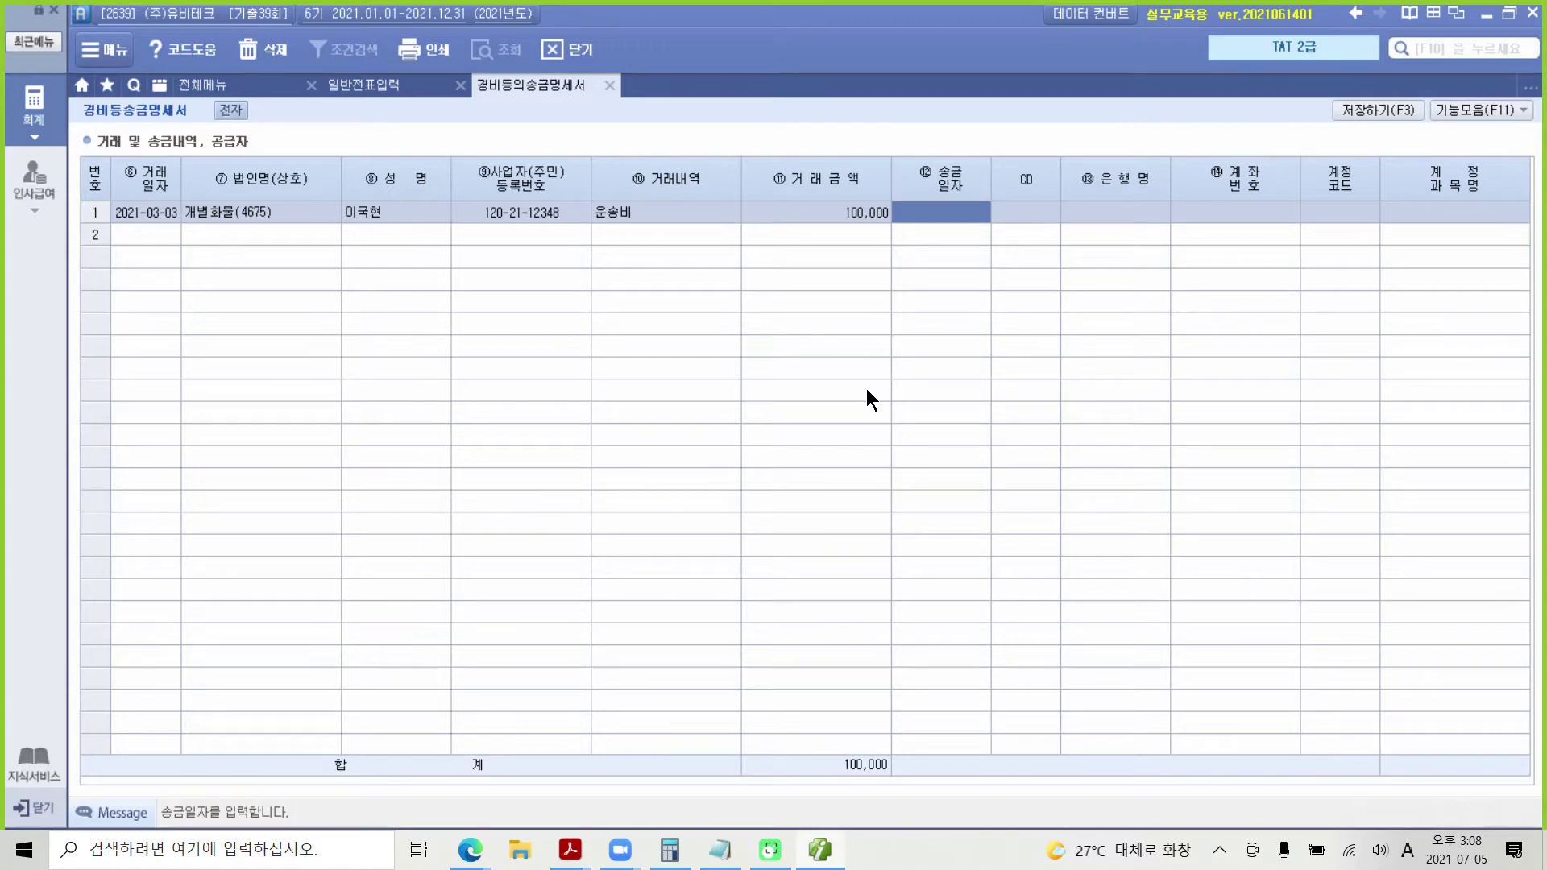
{"action": "type", "text": "0303"}
{"action": "key", "text": "Return"}
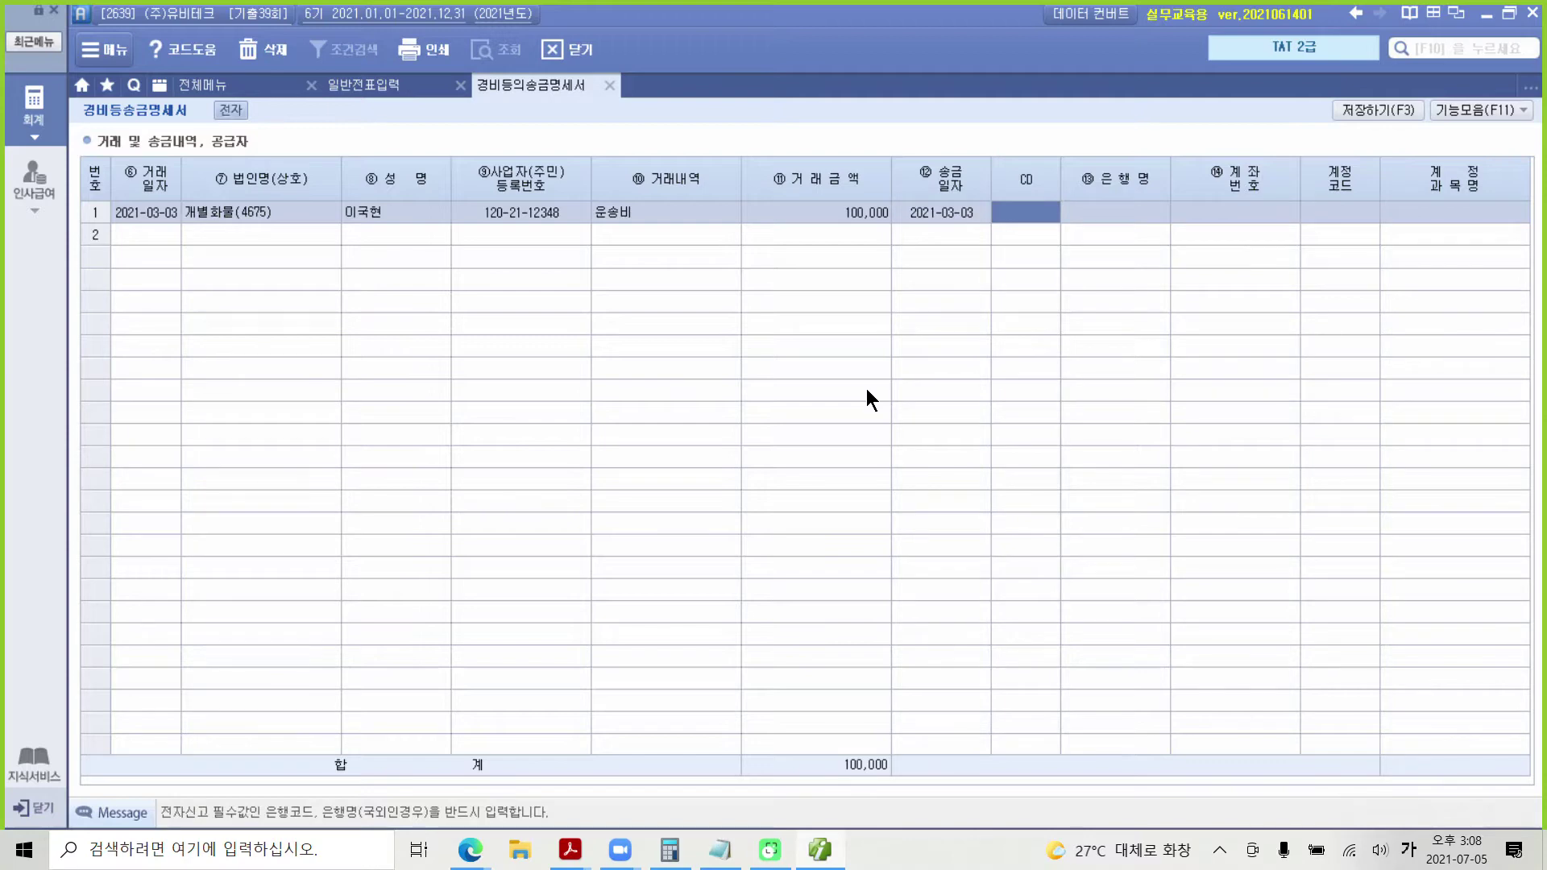
{"action": "key", "text": "F2"}
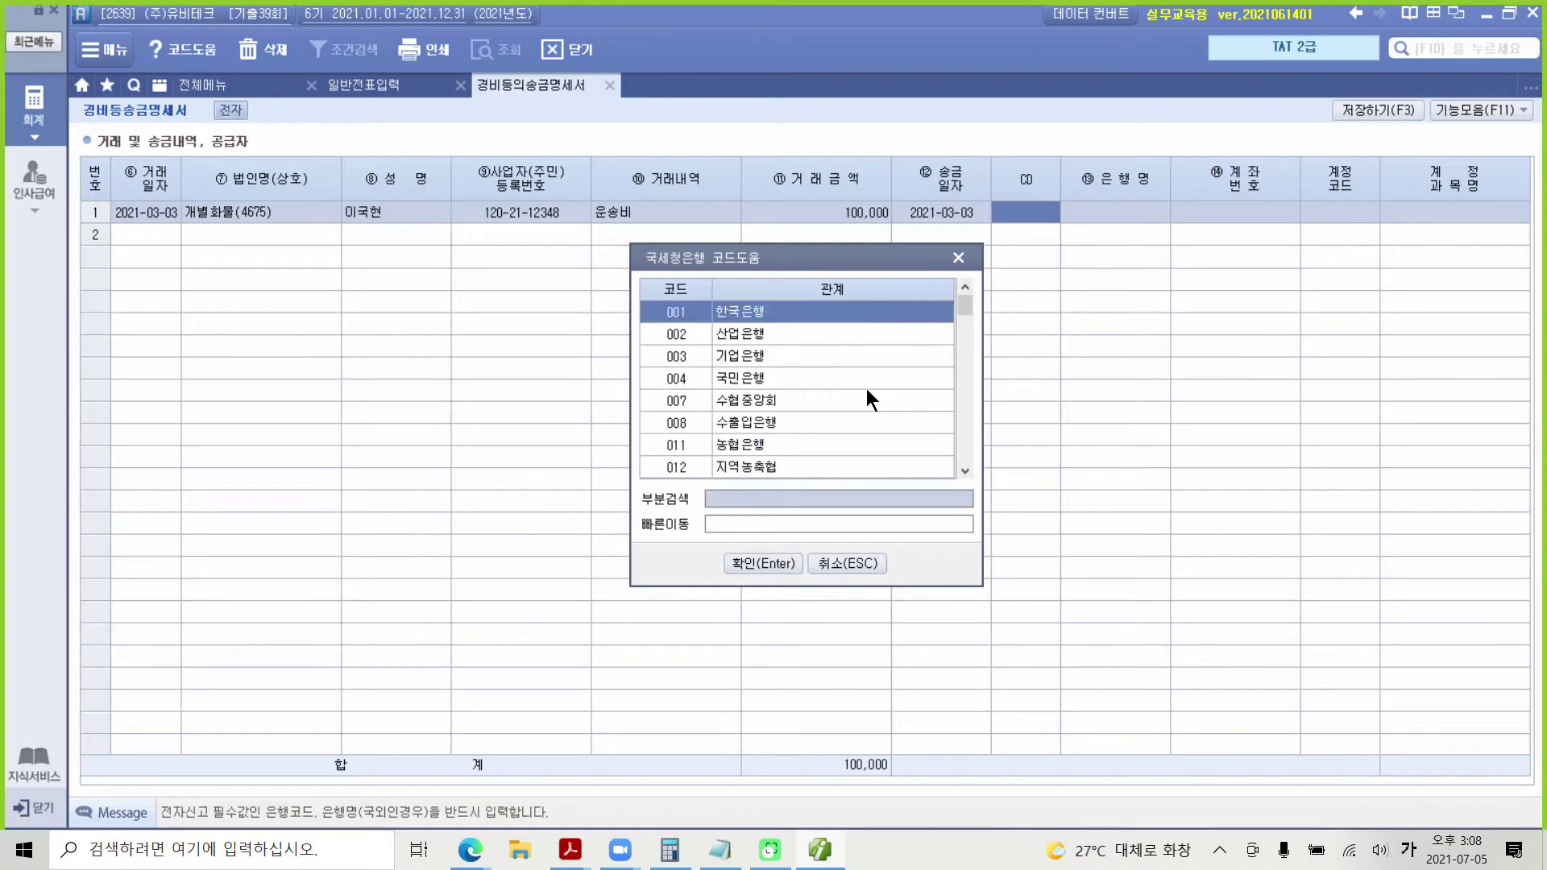
Step: Search 하나 and set row 1's remittance bank to 081 하나은행
{"action": "type", "text": "하나"}
{"action": "key", "text": "Return"}
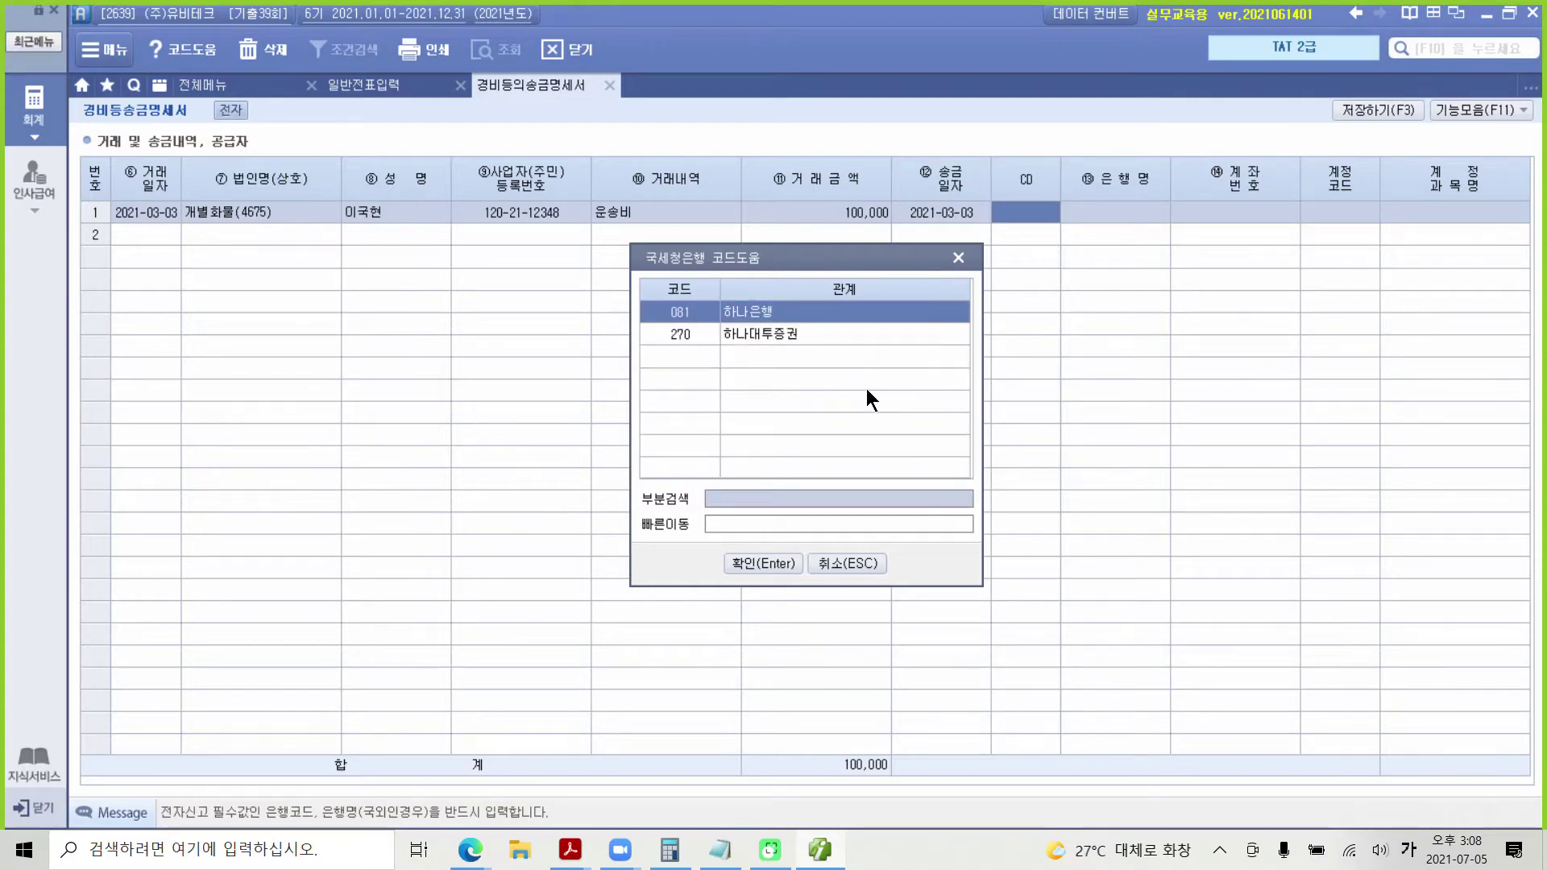
{"action": "left_click", "coordinate": [738, 558]}
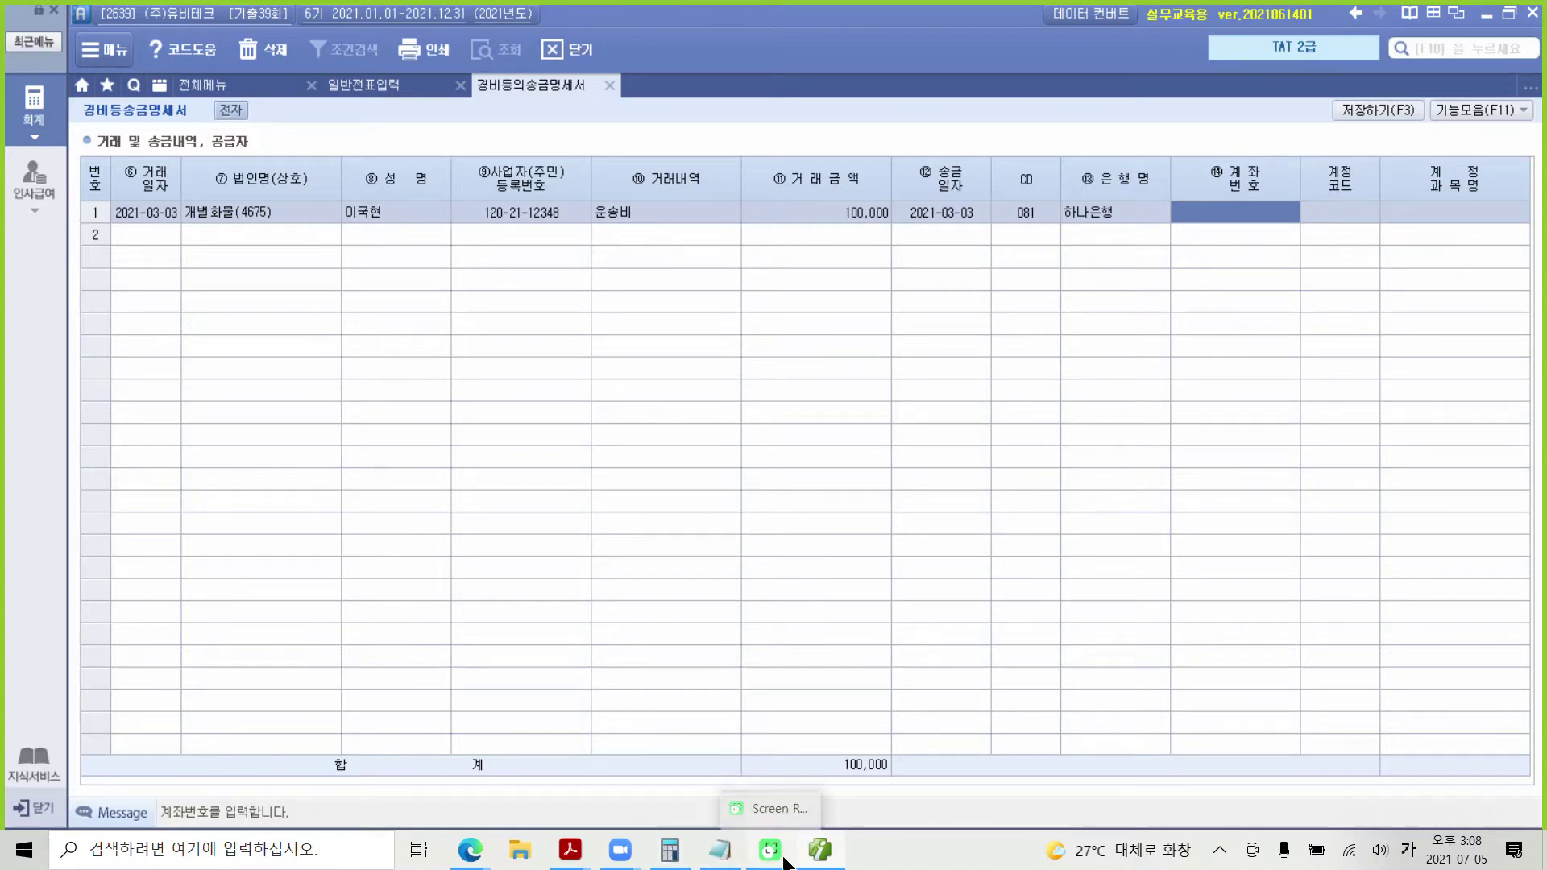
{"action": "mouse_move", "coordinate": [570, 851]}
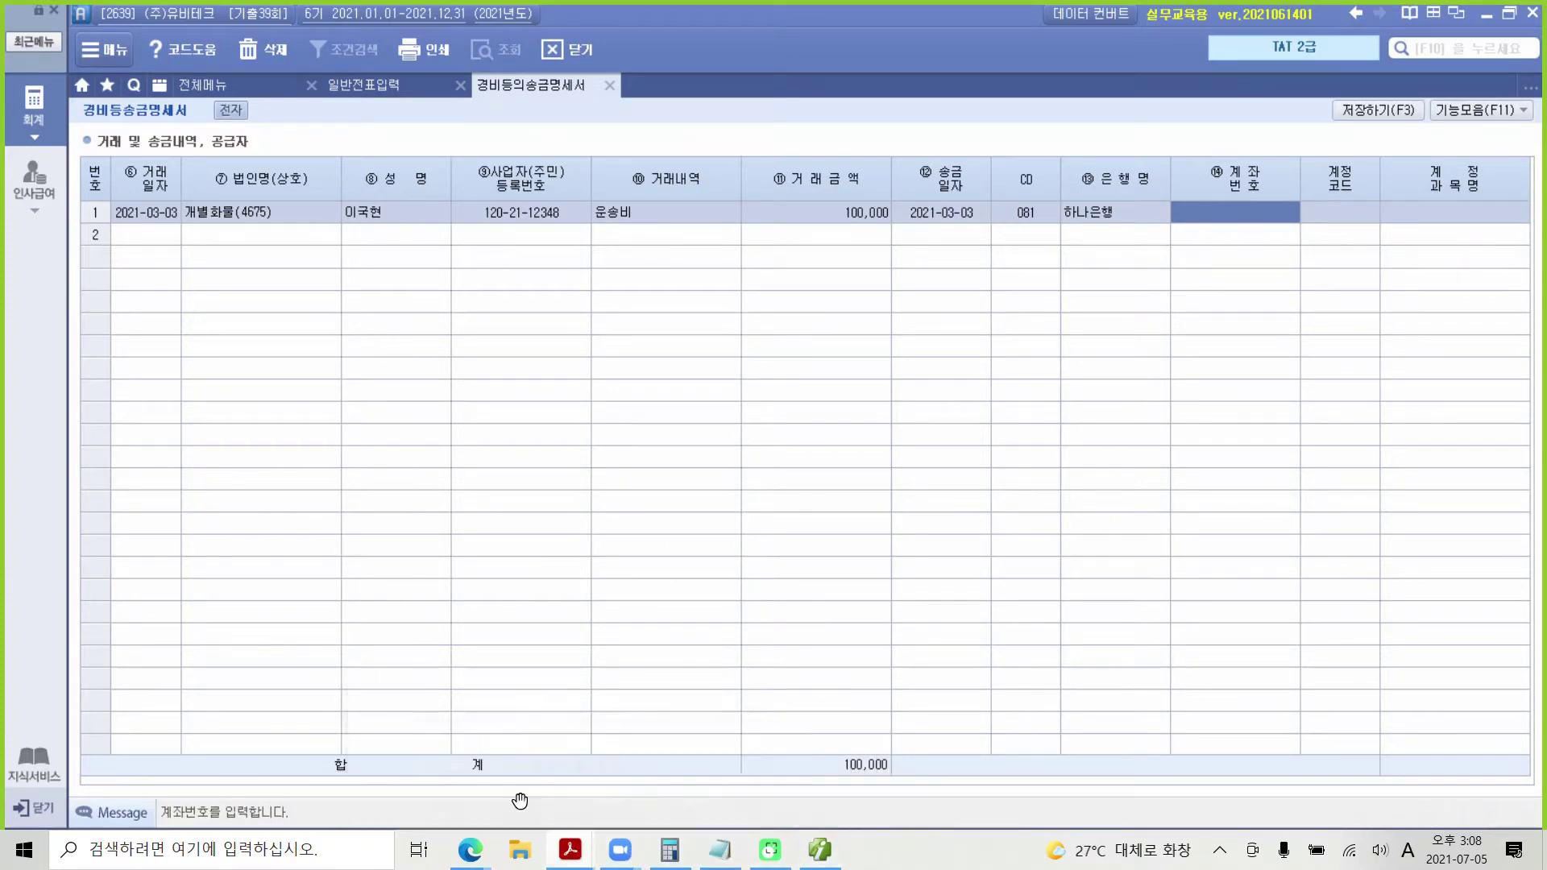
{"action": "left_click", "coordinate": [521, 802]}
Step: Check the supplier's 입금계좌 on the receipt, then return to iPLUS
{"action": "scroll", "coordinate": [551, 741], "scroll_direction": "up", "scroll_amount": 8}
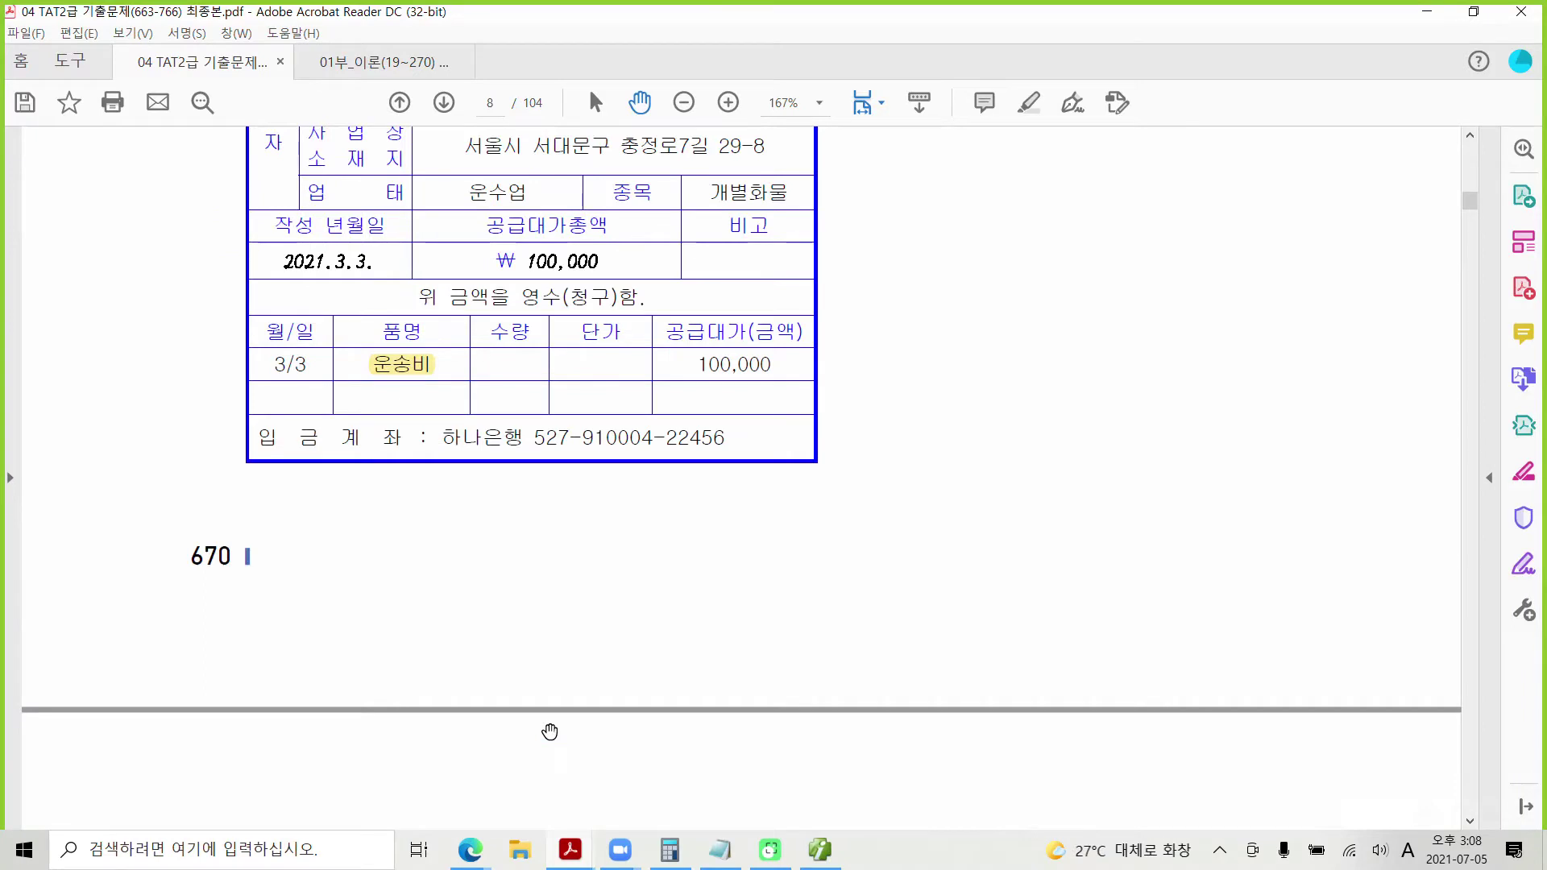
{"action": "left_click_drag", "start_coordinate": [230, 413], "coordinate": [848, 475]}
{"action": "mouse_move", "coordinate": [465, 405]}
{"action": "left_mouse_down"}
{"action": "mouse_move", "coordinate": [480, 427]}
{"action": "mouse_move", "coordinate": [524, 406]}
{"action": "left_mouse_up"}
{"action": "left_click", "coordinate": [819, 850]}
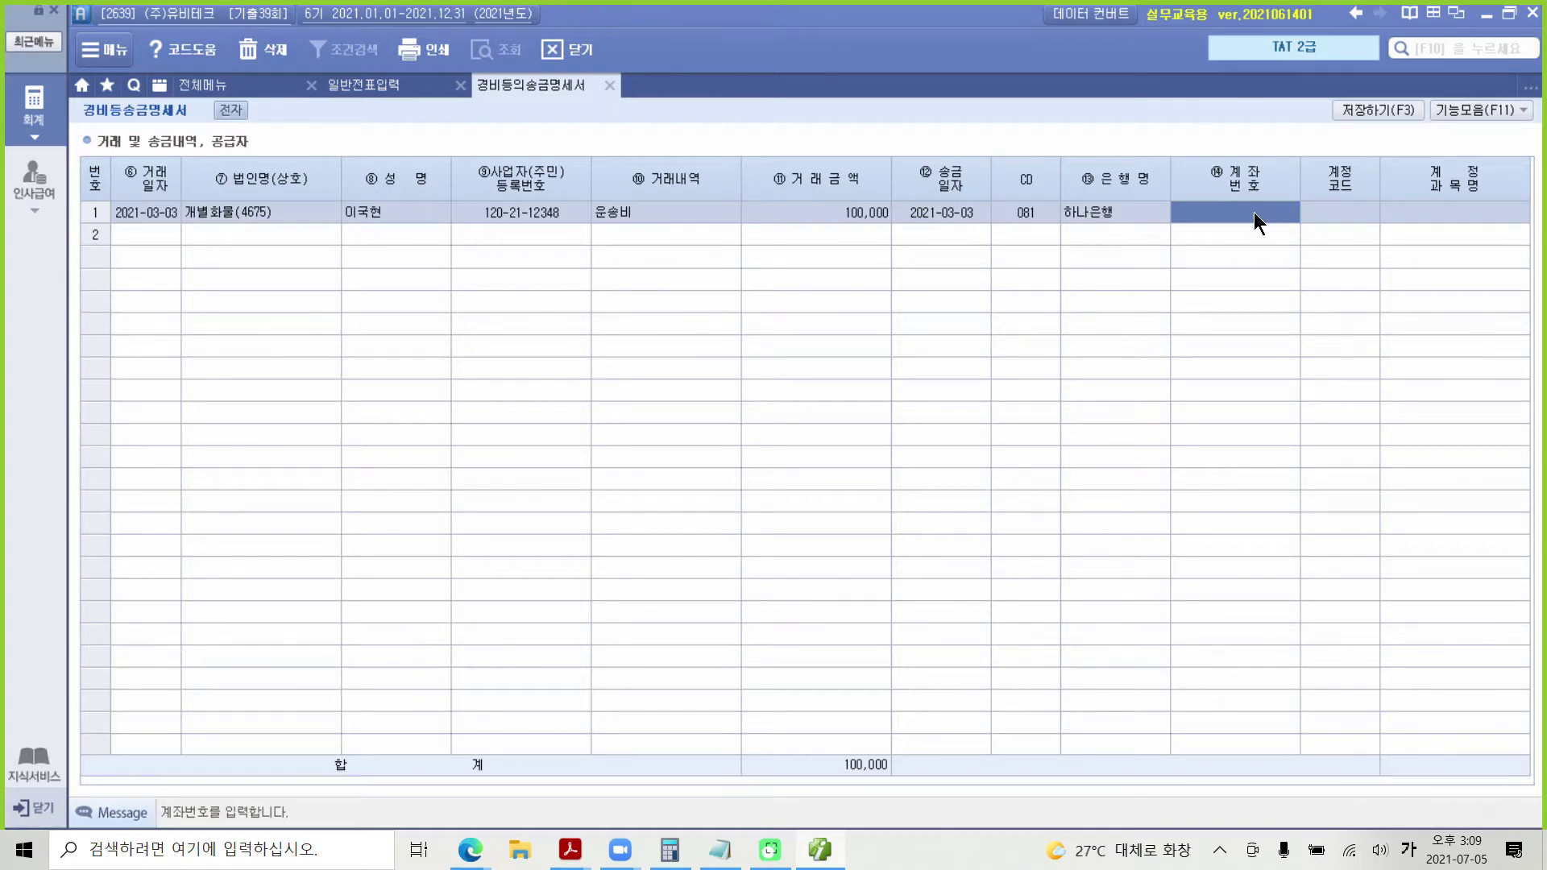
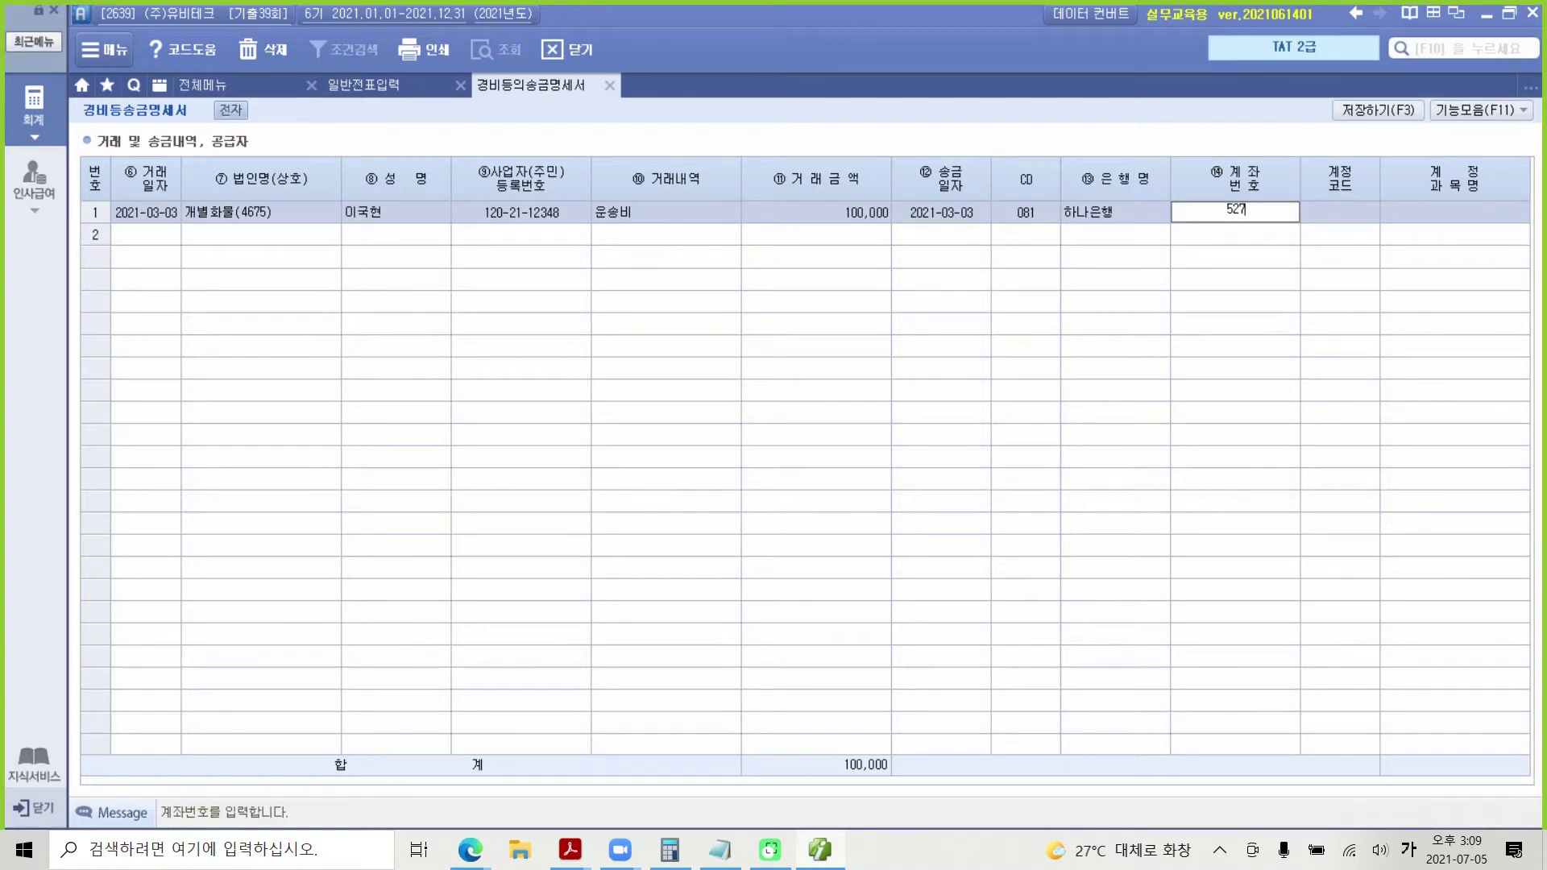
Step: Enter the supplier's bank account number in the 계좌번호 cell to finish the 100,000 운송비 row
{"action": "key", "text": "Return"}
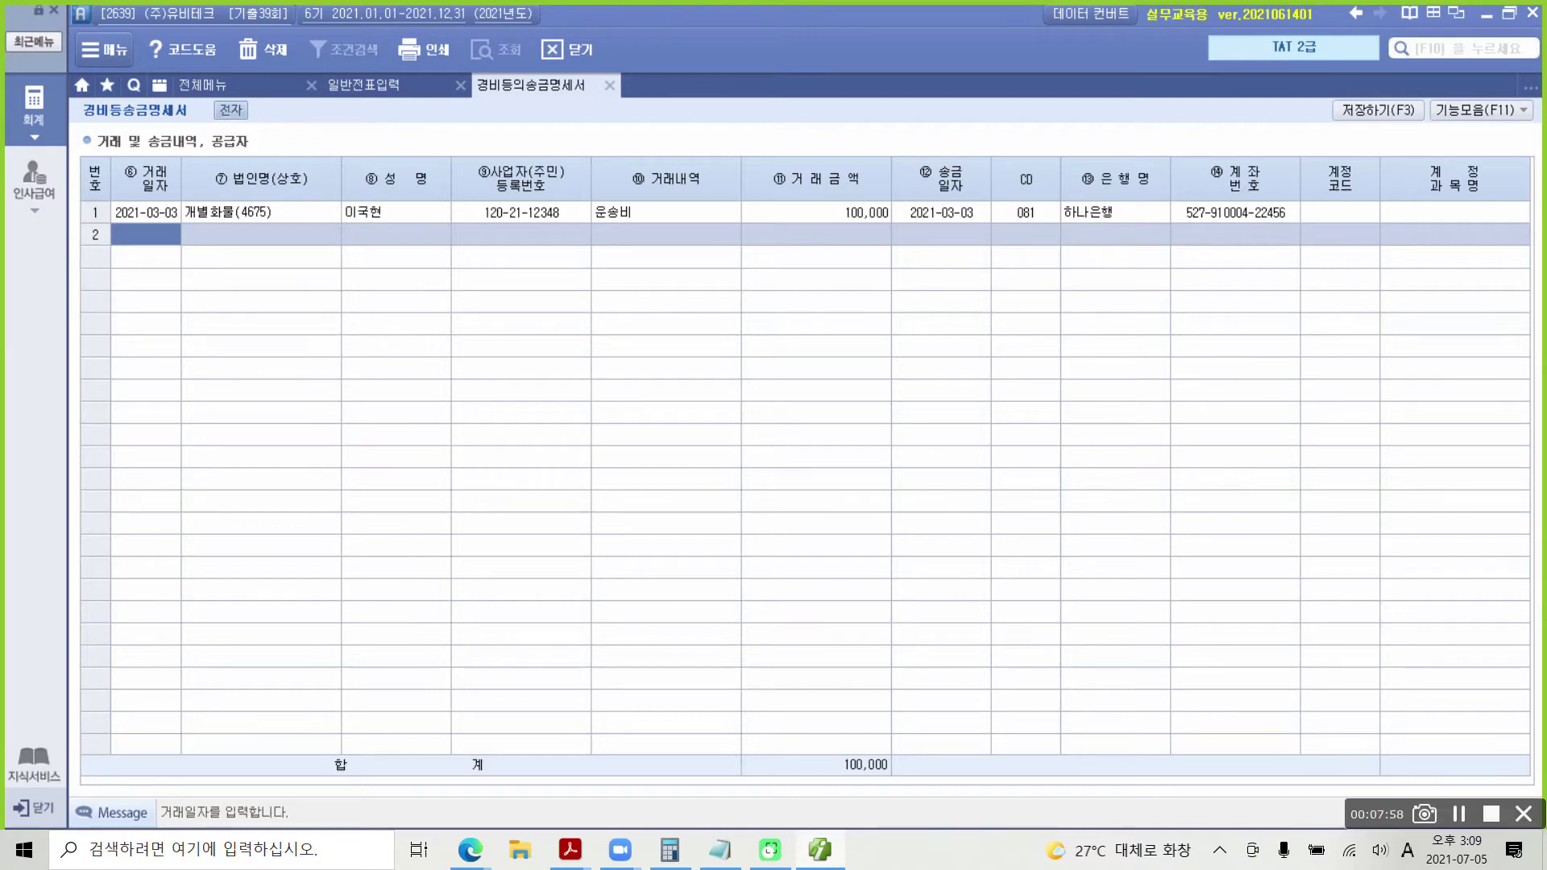
{"action": "left_click_drag", "start_coordinate": [184, 189], "coordinate": [213, 184]}
{"action": "left_click_drag", "start_coordinate": [384, 185], "coordinate": [407, 186]}
{"action": "mouse_move", "coordinate": [1085, 184]}
{"action": "left_mouse_down"}
{"action": "mouse_move", "coordinate": [995, 203]}
{"action": "mouse_move", "coordinate": [1126, 227]}
{"action": "mouse_move", "coordinate": [1112, 198]}
{"action": "left_mouse_up"}
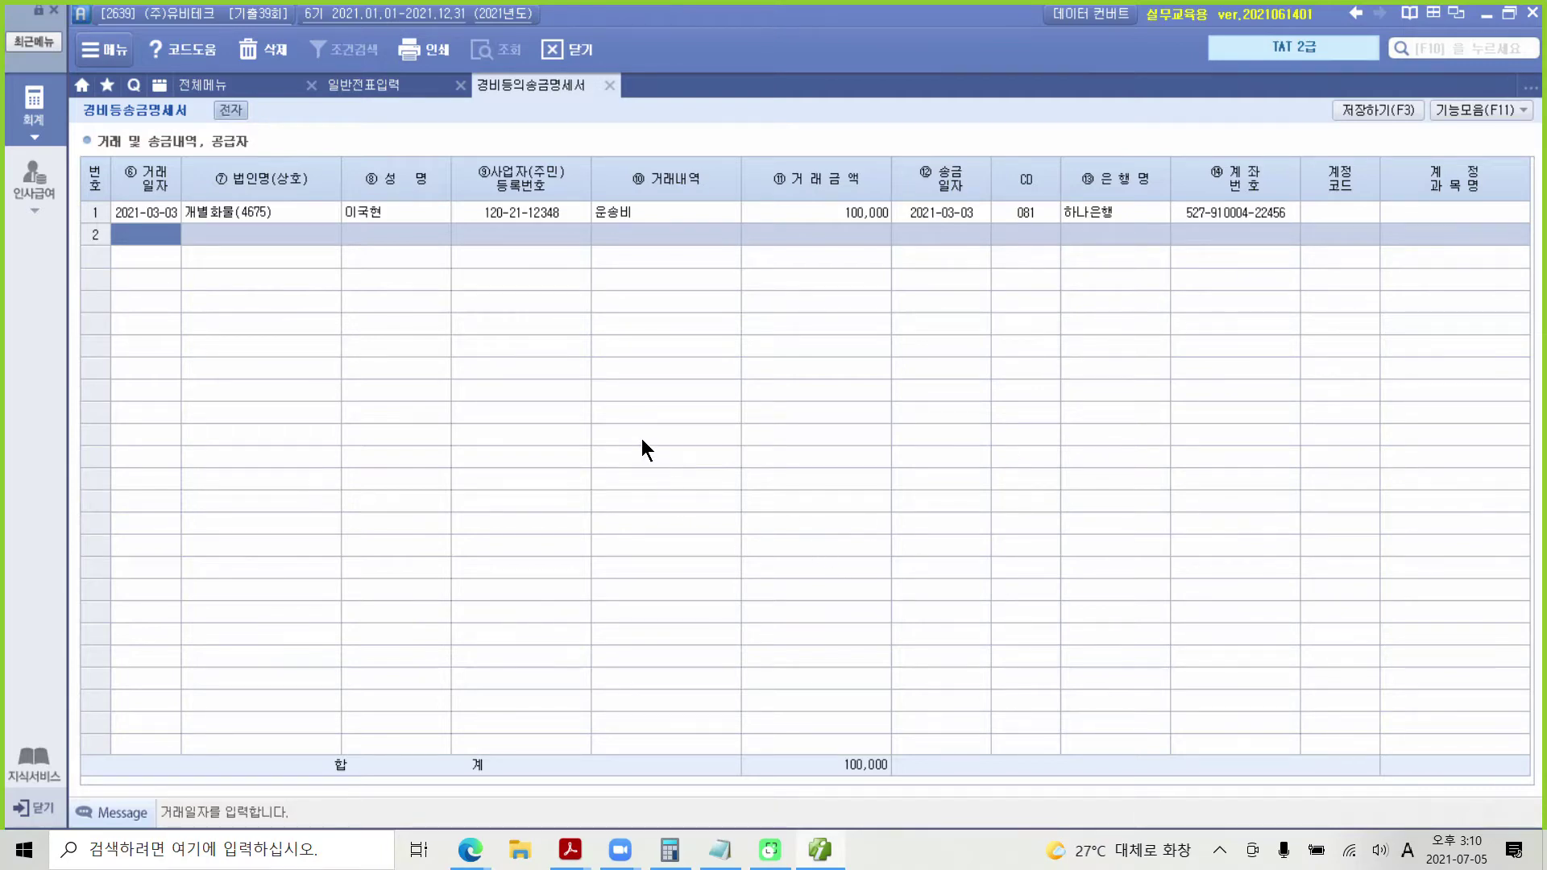
Step: Close the 경비등의송금명세서 tab, saving with 예 and acknowledging the confirmation
{"action": "left_click", "coordinate": [609, 85]}
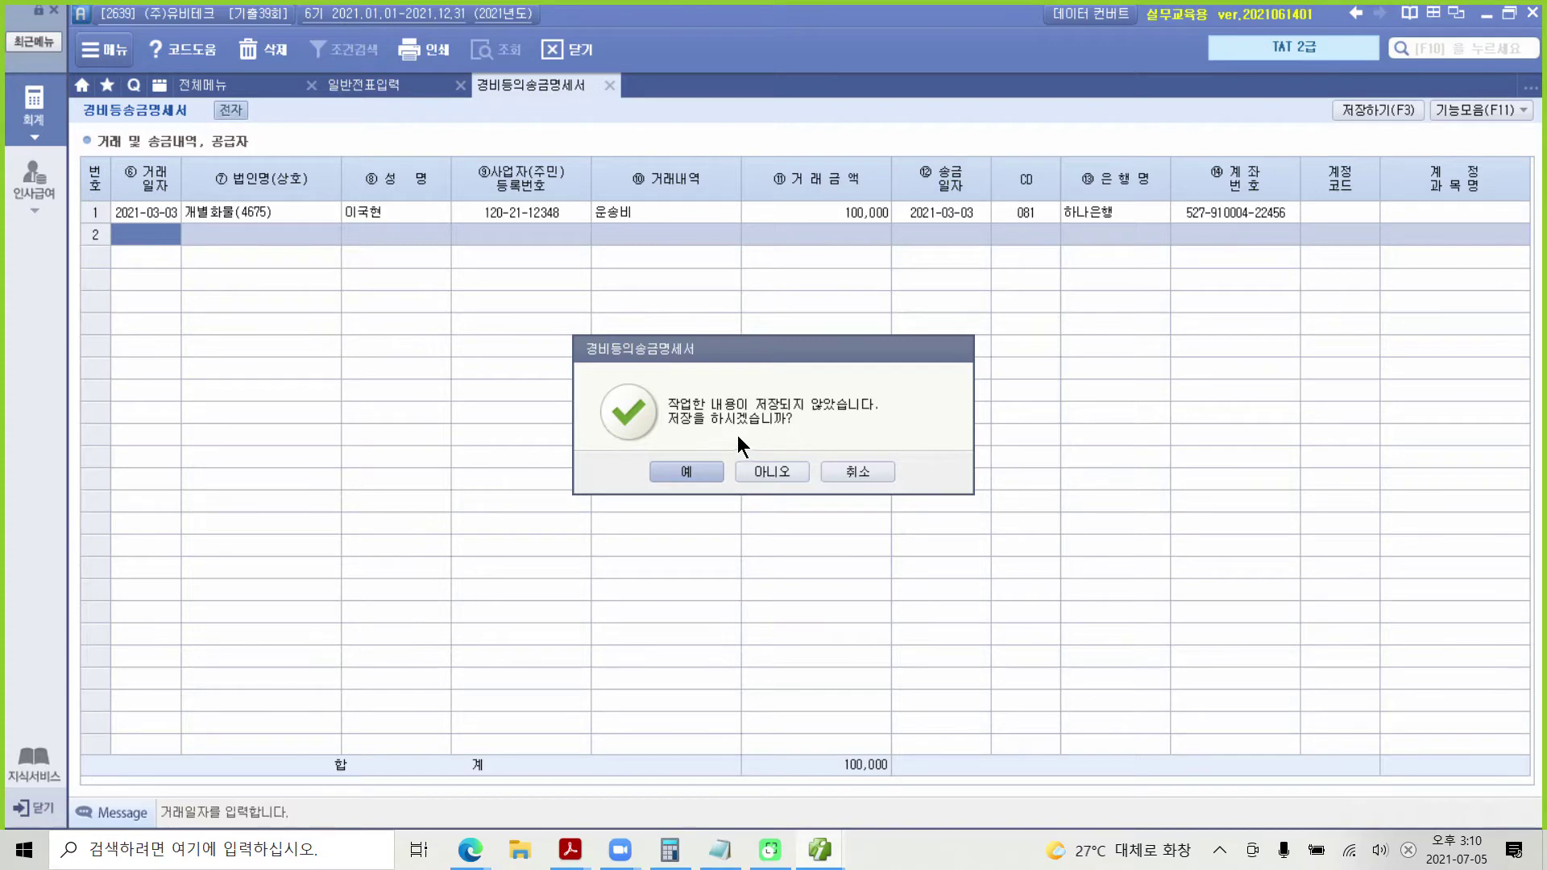
{"action": "left_click", "coordinate": [704, 472]}
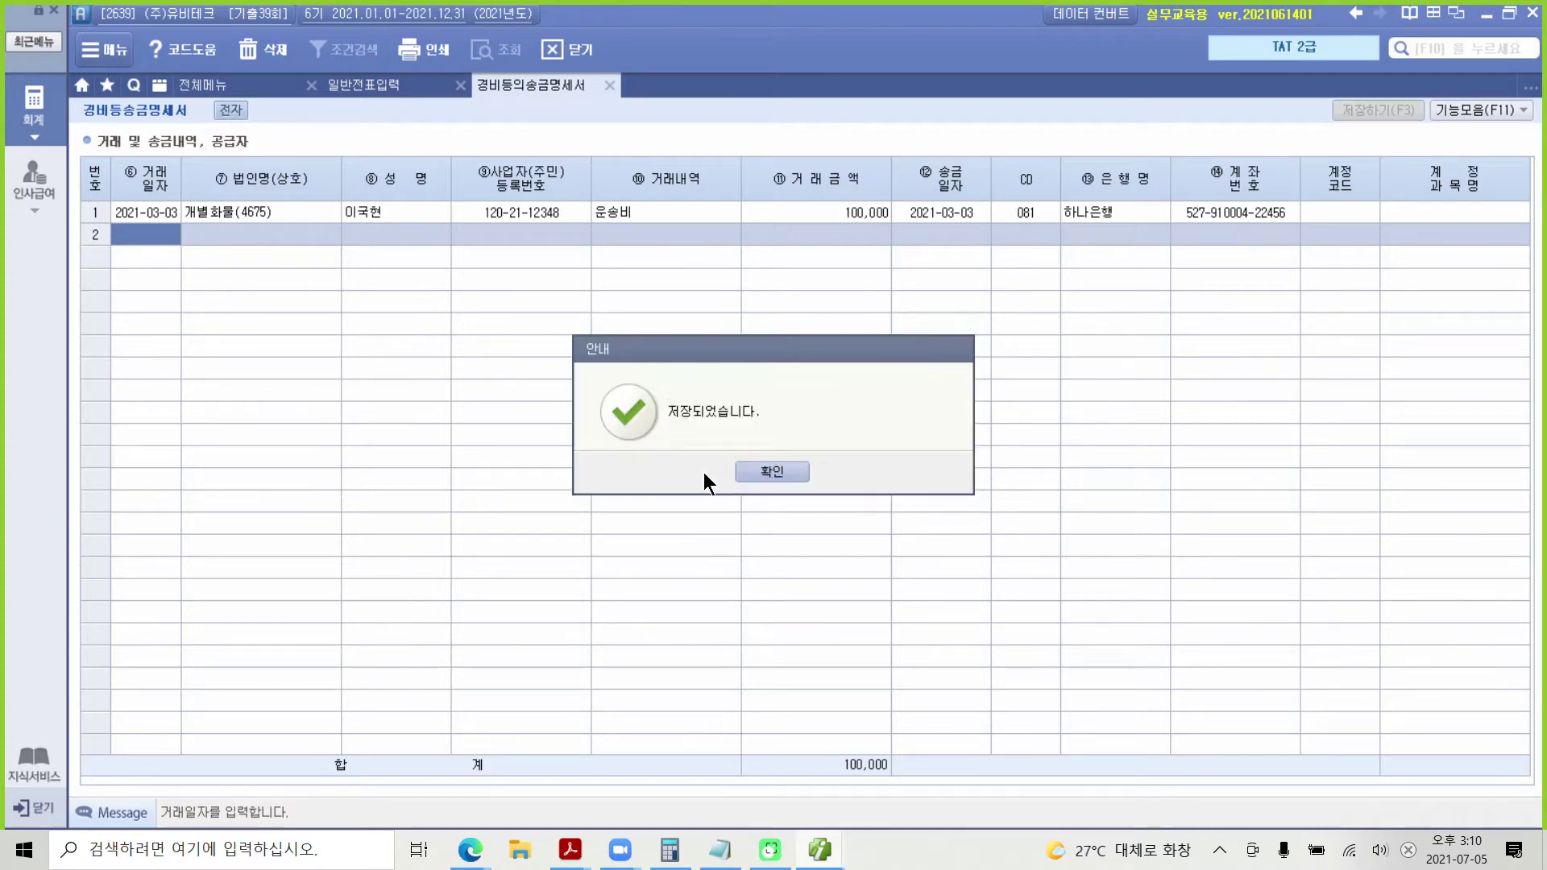
{"action": "left_click", "coordinate": [742, 470]}
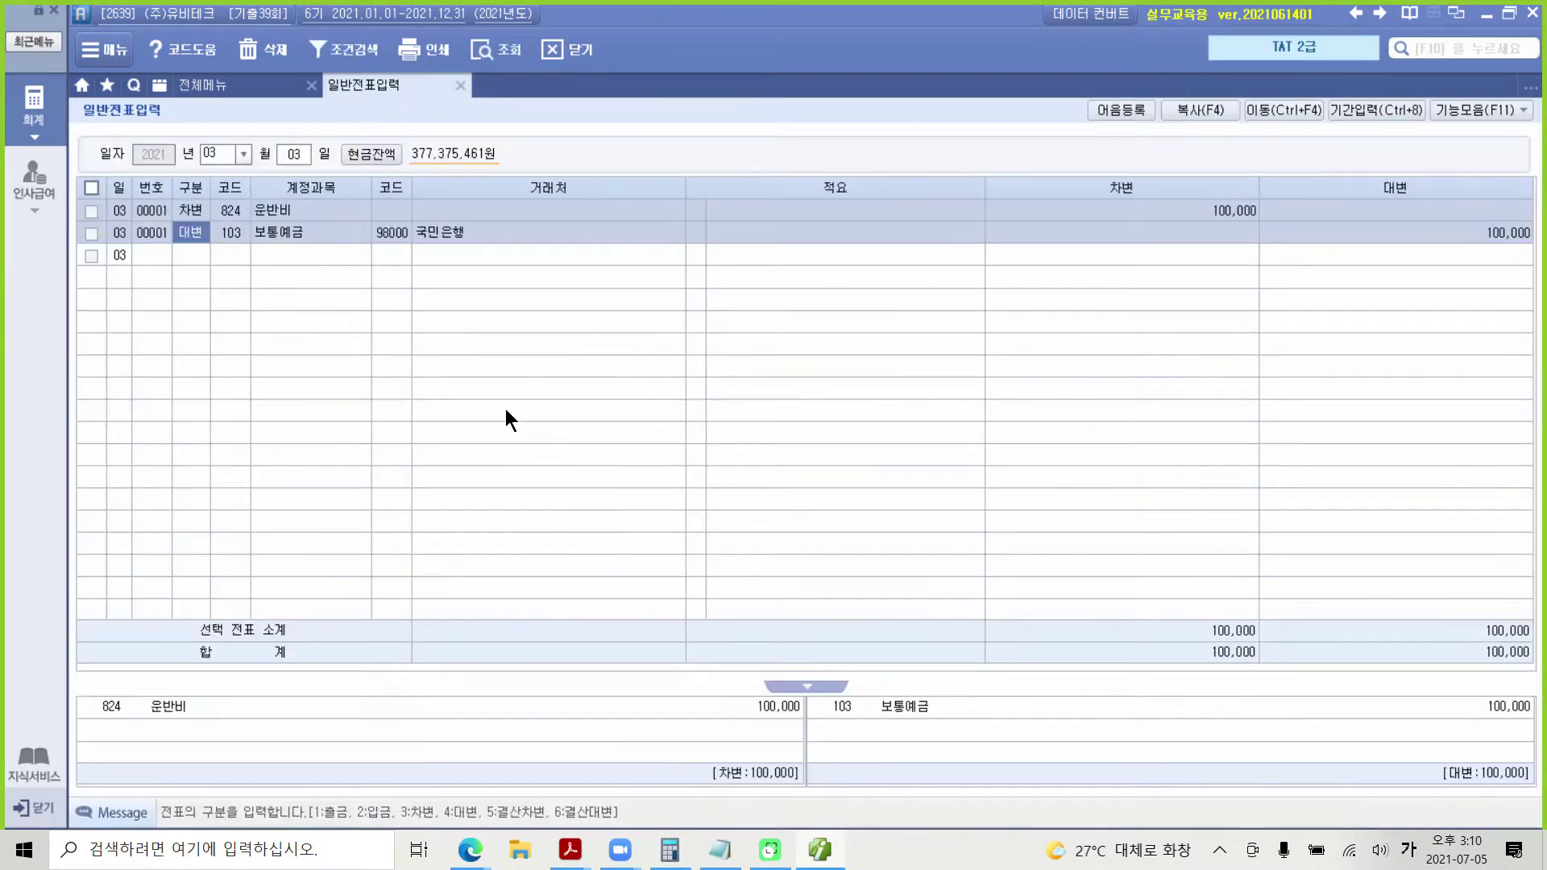
Step: In the exam PDF, highlight problem 2's phrase 전자어음을 발행하여 지급하였다 in yellow
{"action": "mouse_move", "coordinate": [569, 849]}
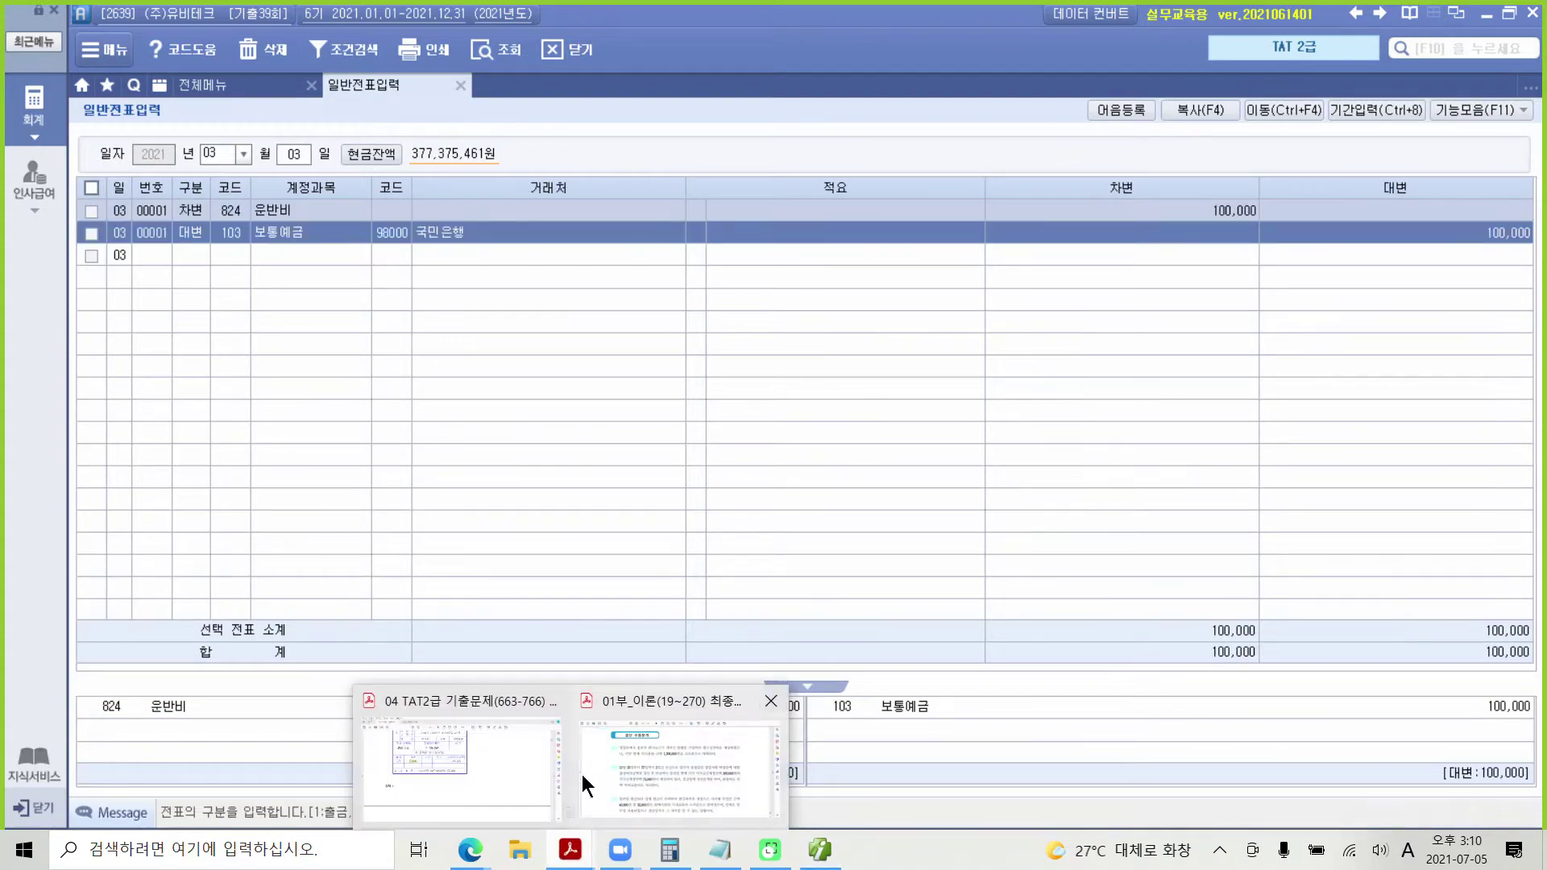
{"action": "left_click", "coordinate": [523, 753]}
{"action": "scroll", "coordinate": [614, 600], "scroll_direction": "down", "scroll_amount": 3}
{"action": "scroll", "coordinate": [614, 600], "scroll_direction": "down", "scroll_amount": 10}
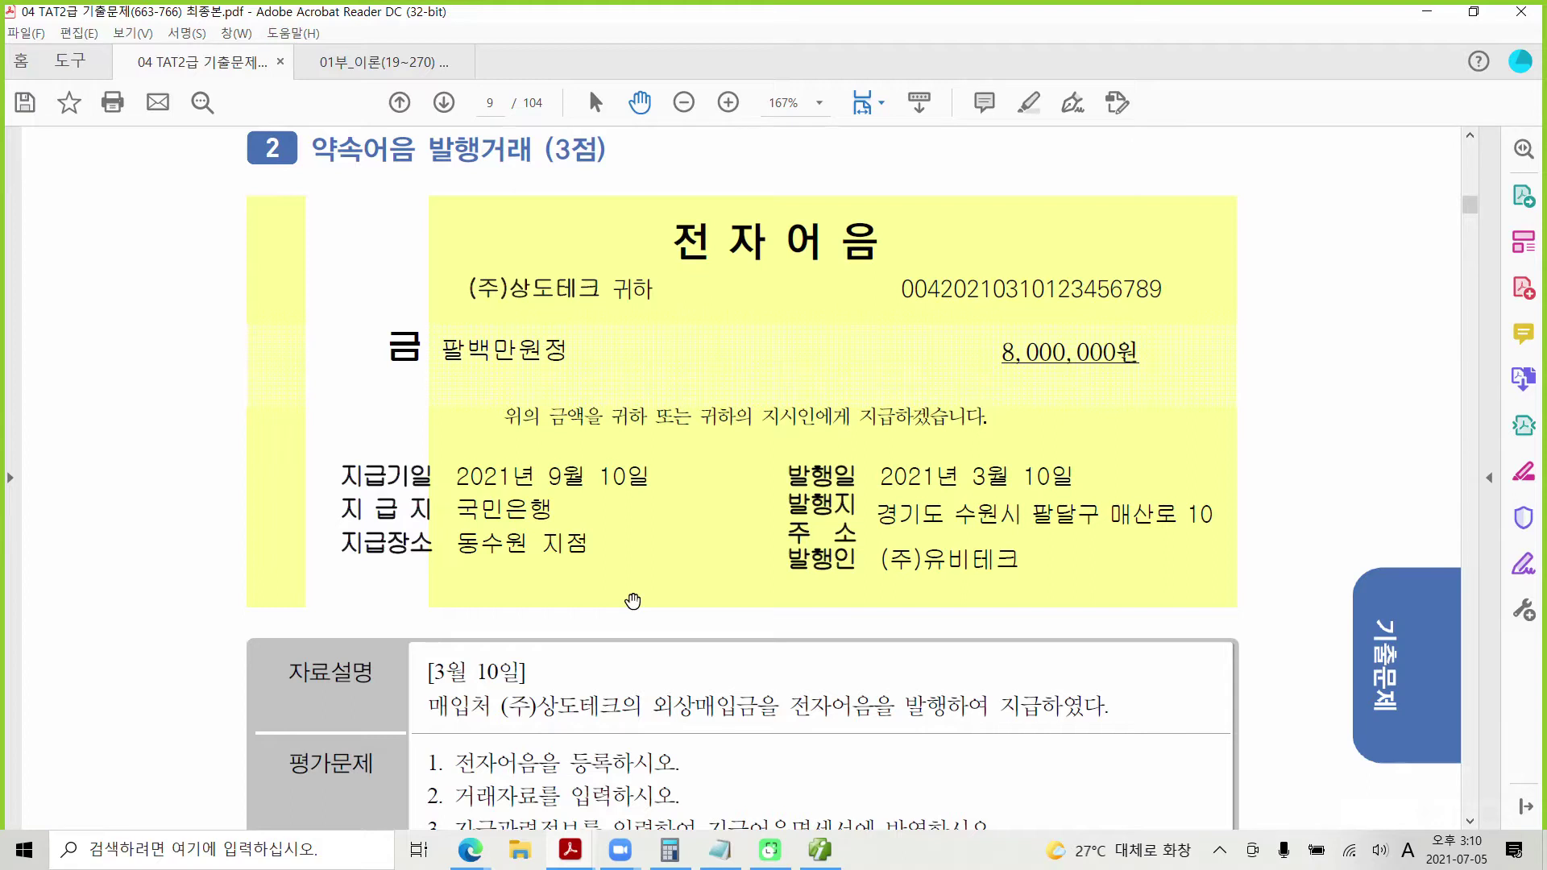
{"action": "scroll", "coordinate": [564, 729], "scroll_direction": "down", "scroll_amount": 1}
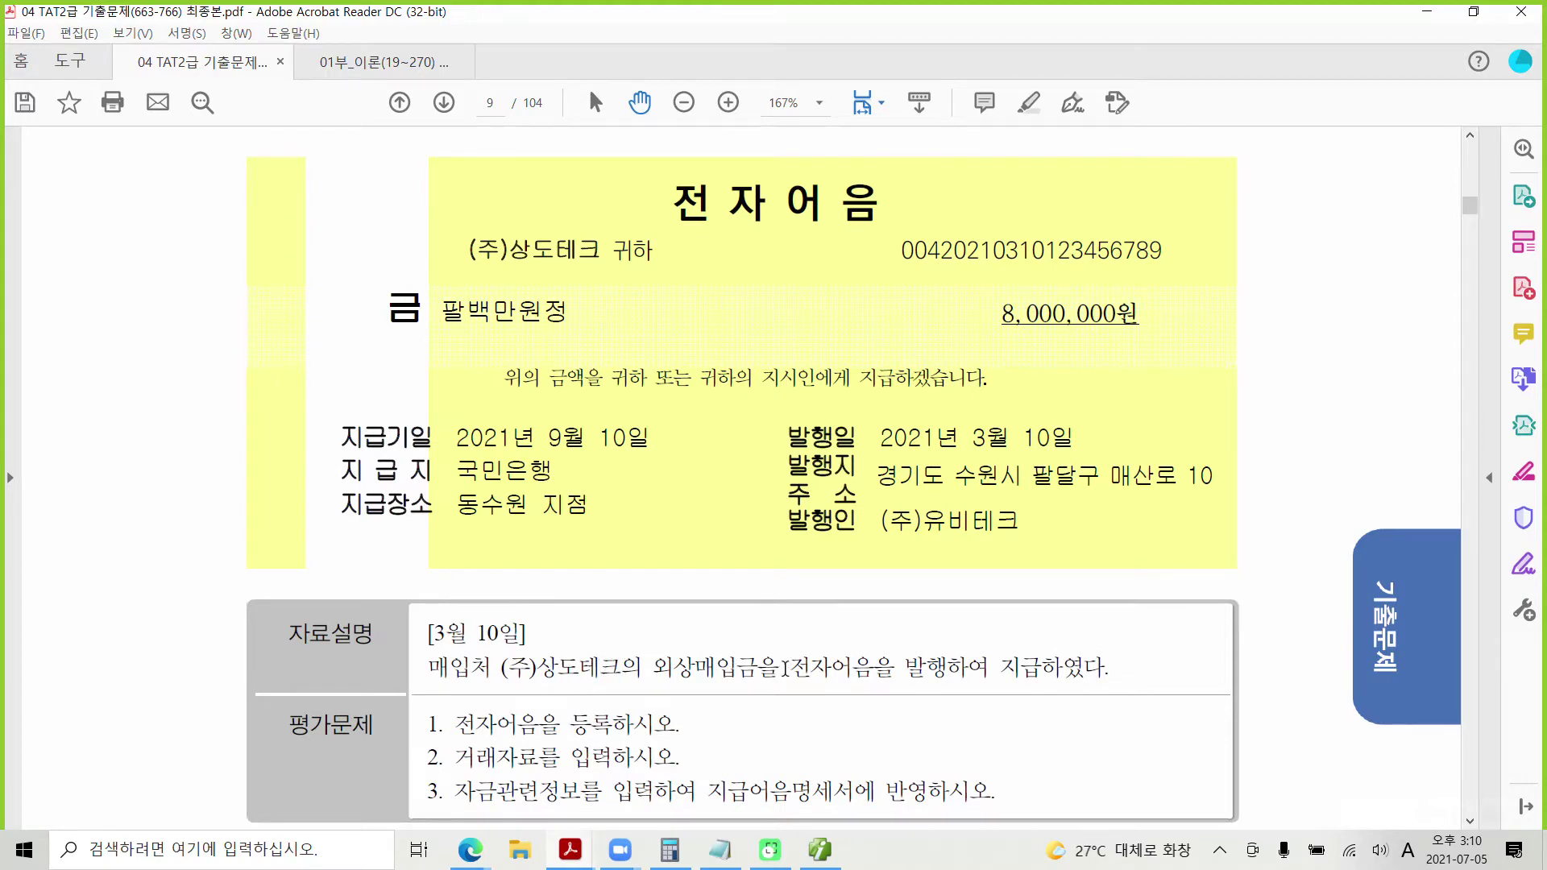
{"action": "left_click_drag", "start_coordinate": [783, 669], "coordinate": [995, 664]}
{"action": "right_click", "coordinate": [996, 665]}
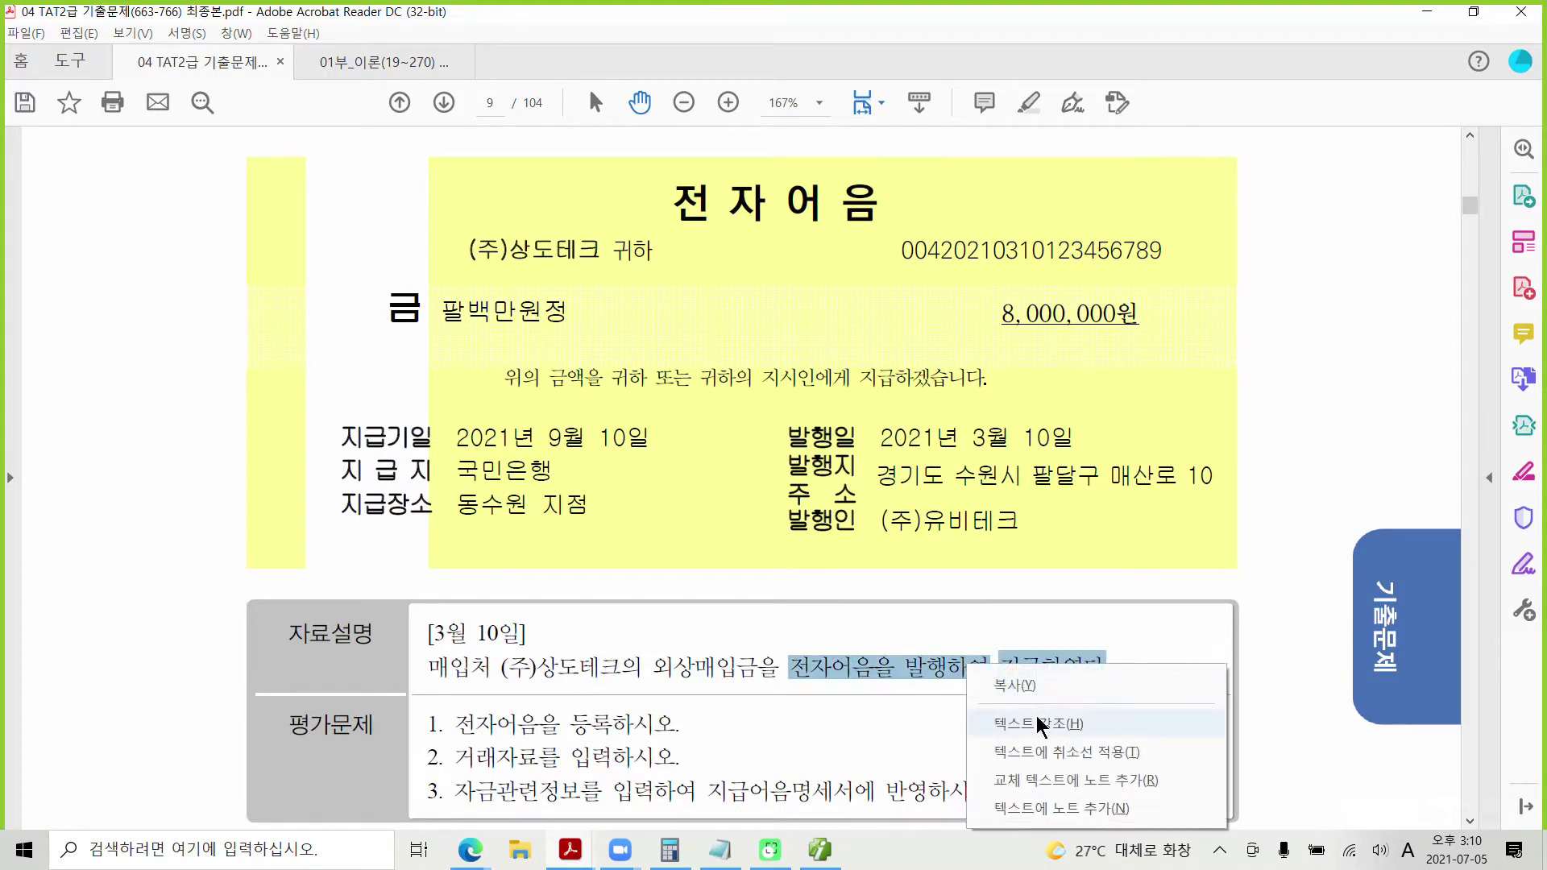
{"action": "left_click", "coordinate": [1017, 723]}
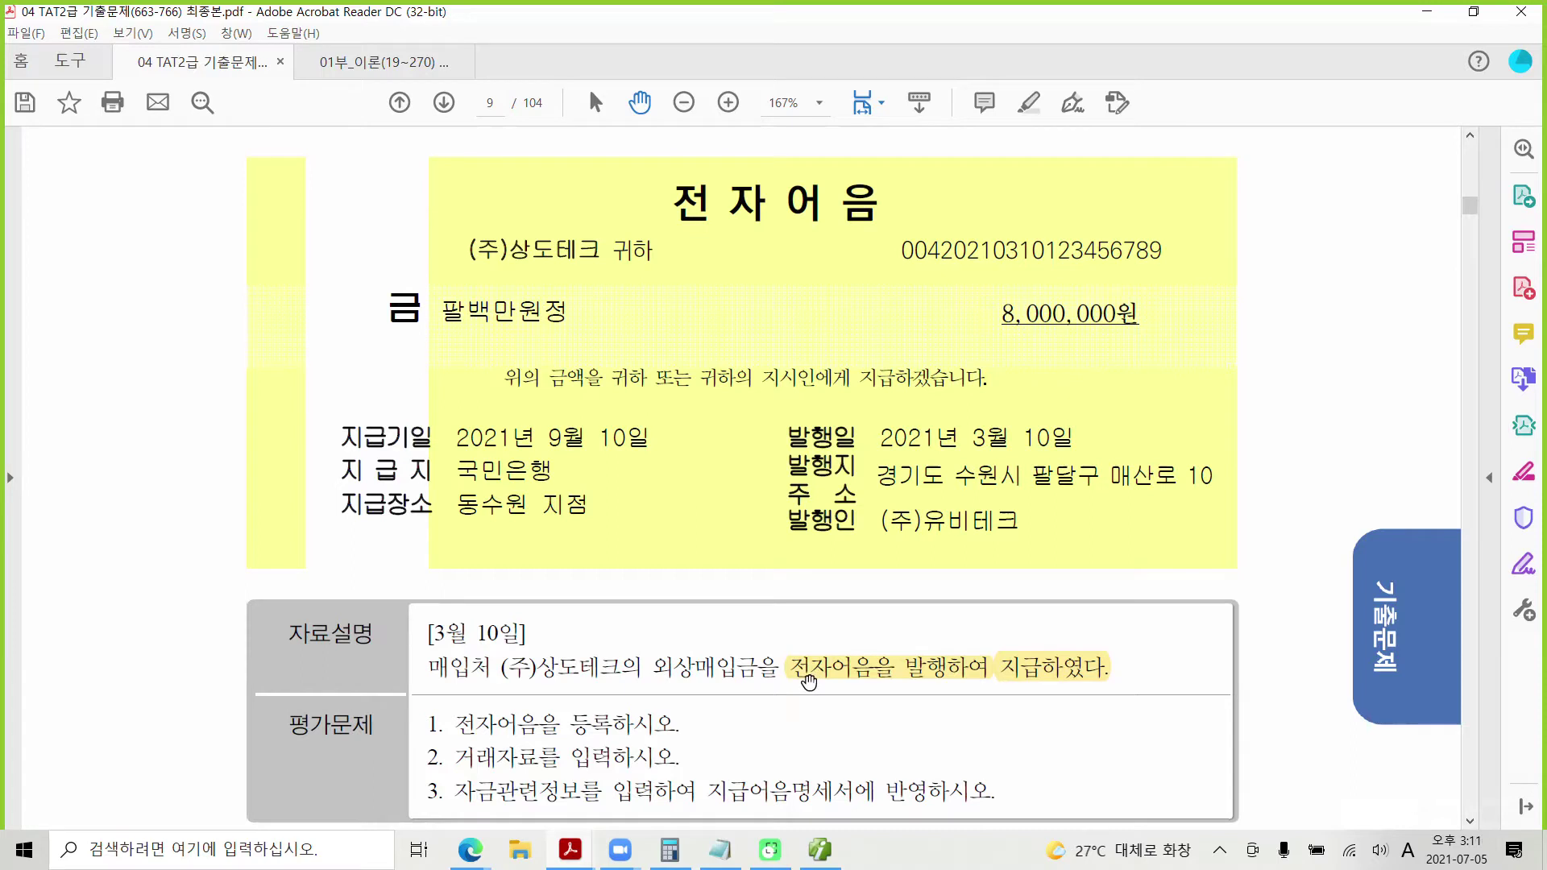
Step: Highlight the task text 전자어음을 등록하시오 in yellow
{"action": "scroll", "coordinate": [809, 677], "scroll_direction": "down", "scroll_amount": 1}
{"action": "left_click_drag", "start_coordinate": [493, 646], "coordinate": [596, 649]}
{"action": "right_click", "coordinate": [596, 648]}
{"action": "left_click", "coordinate": [677, 707]}
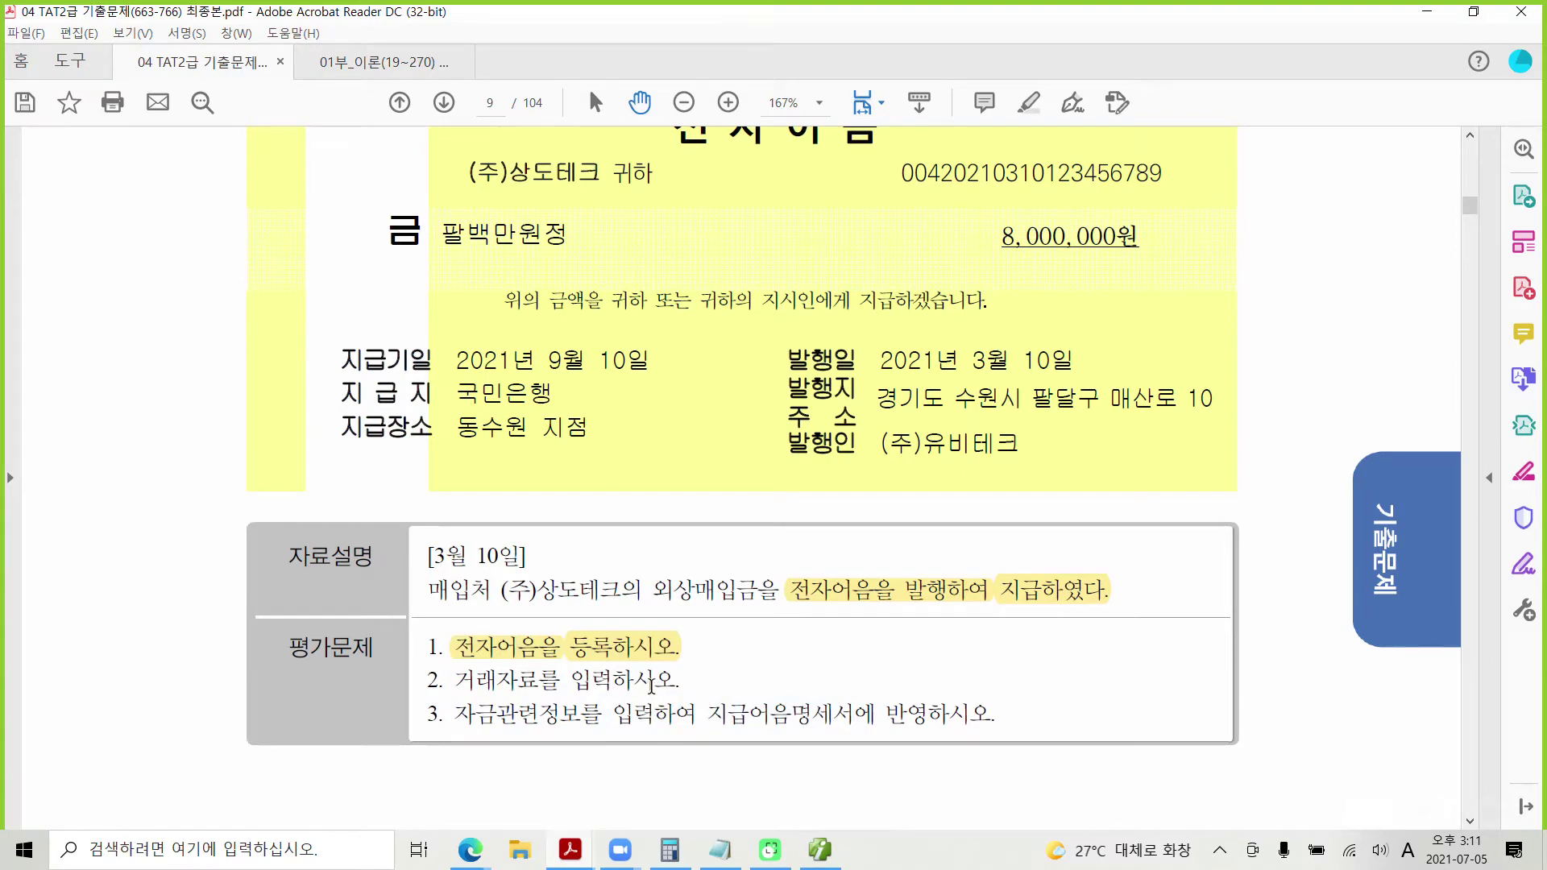
Step: Return to Smart A and bring up the 어음등록 form
{"action": "scroll", "coordinate": [651, 685], "scroll_direction": "up", "scroll_amount": 1}
{"action": "scroll", "coordinate": [651, 686], "scroll_direction": "down", "scroll_amount": 2}
{"action": "scroll", "coordinate": [651, 685], "scroll_direction": "up", "scroll_amount": 3}
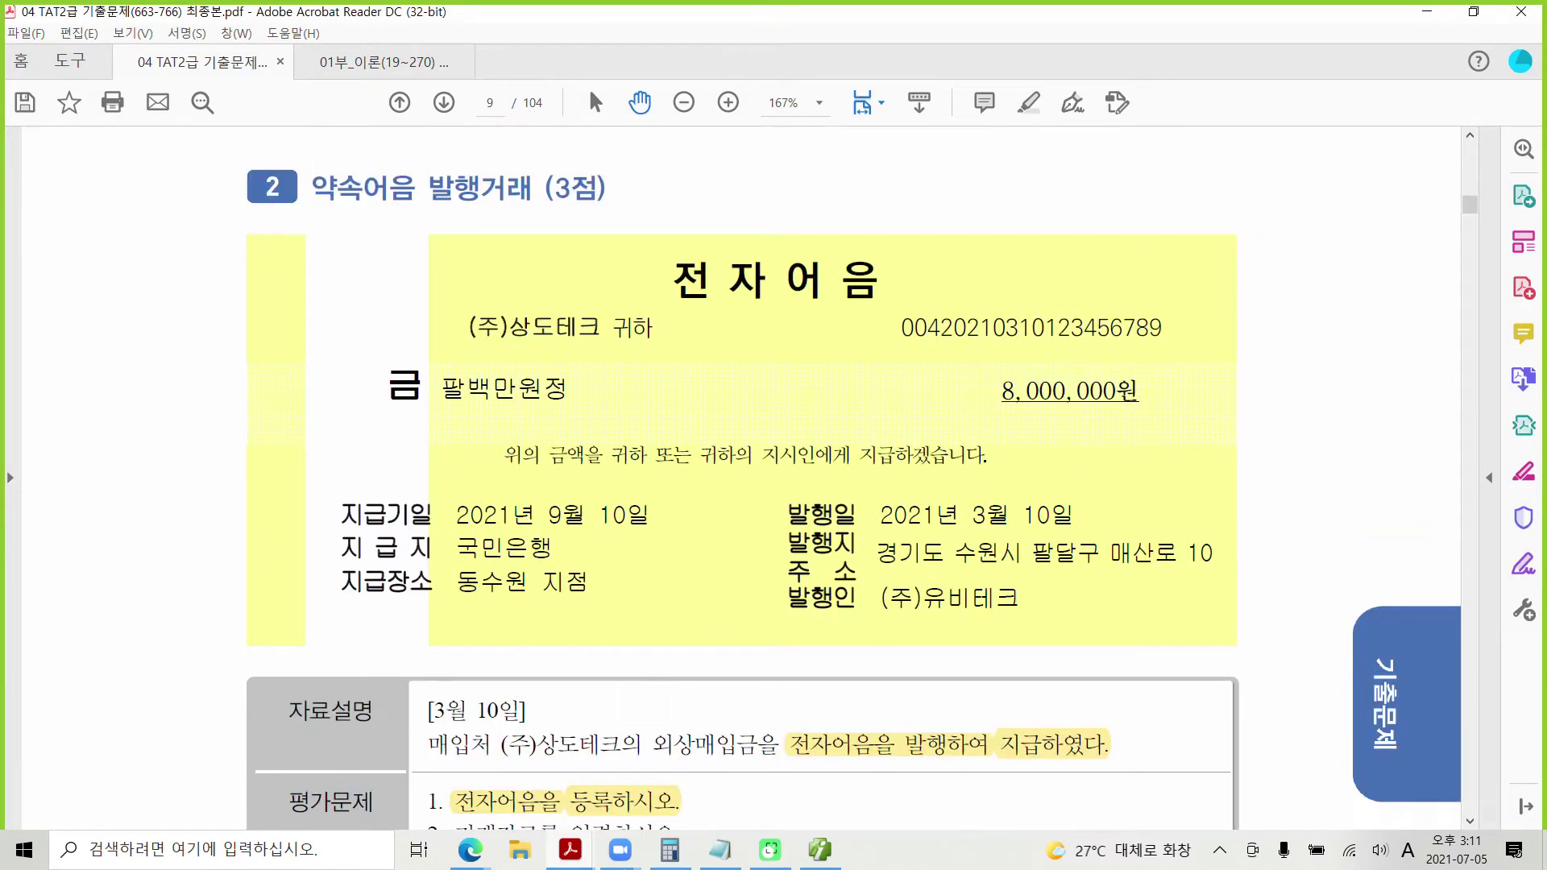
{"action": "left_click", "coordinate": [826, 851]}
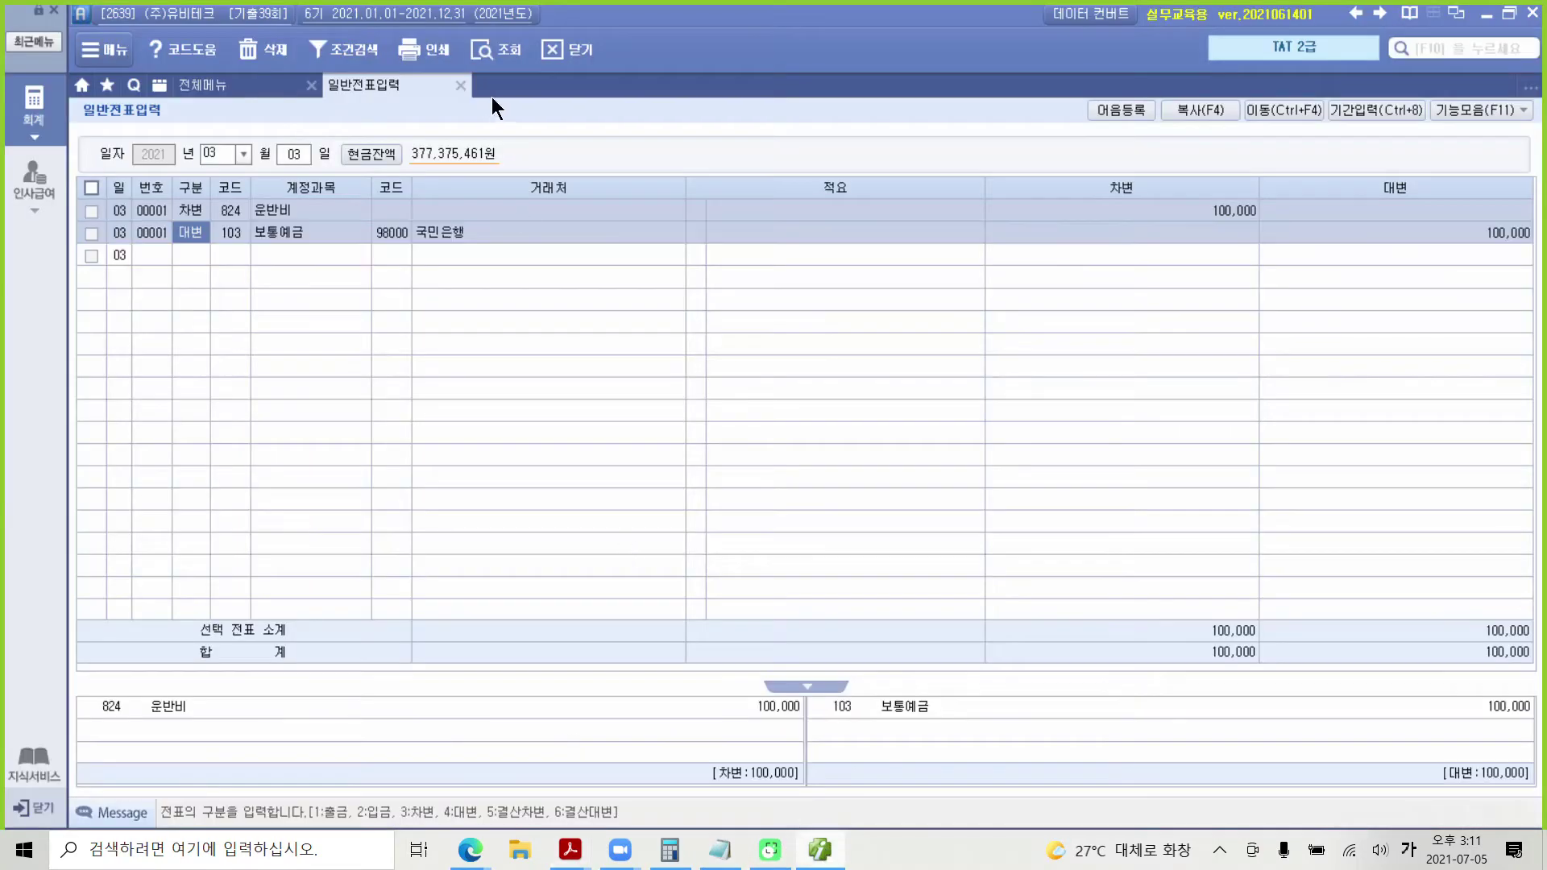
{"action": "left_click", "coordinate": [1128, 108]}
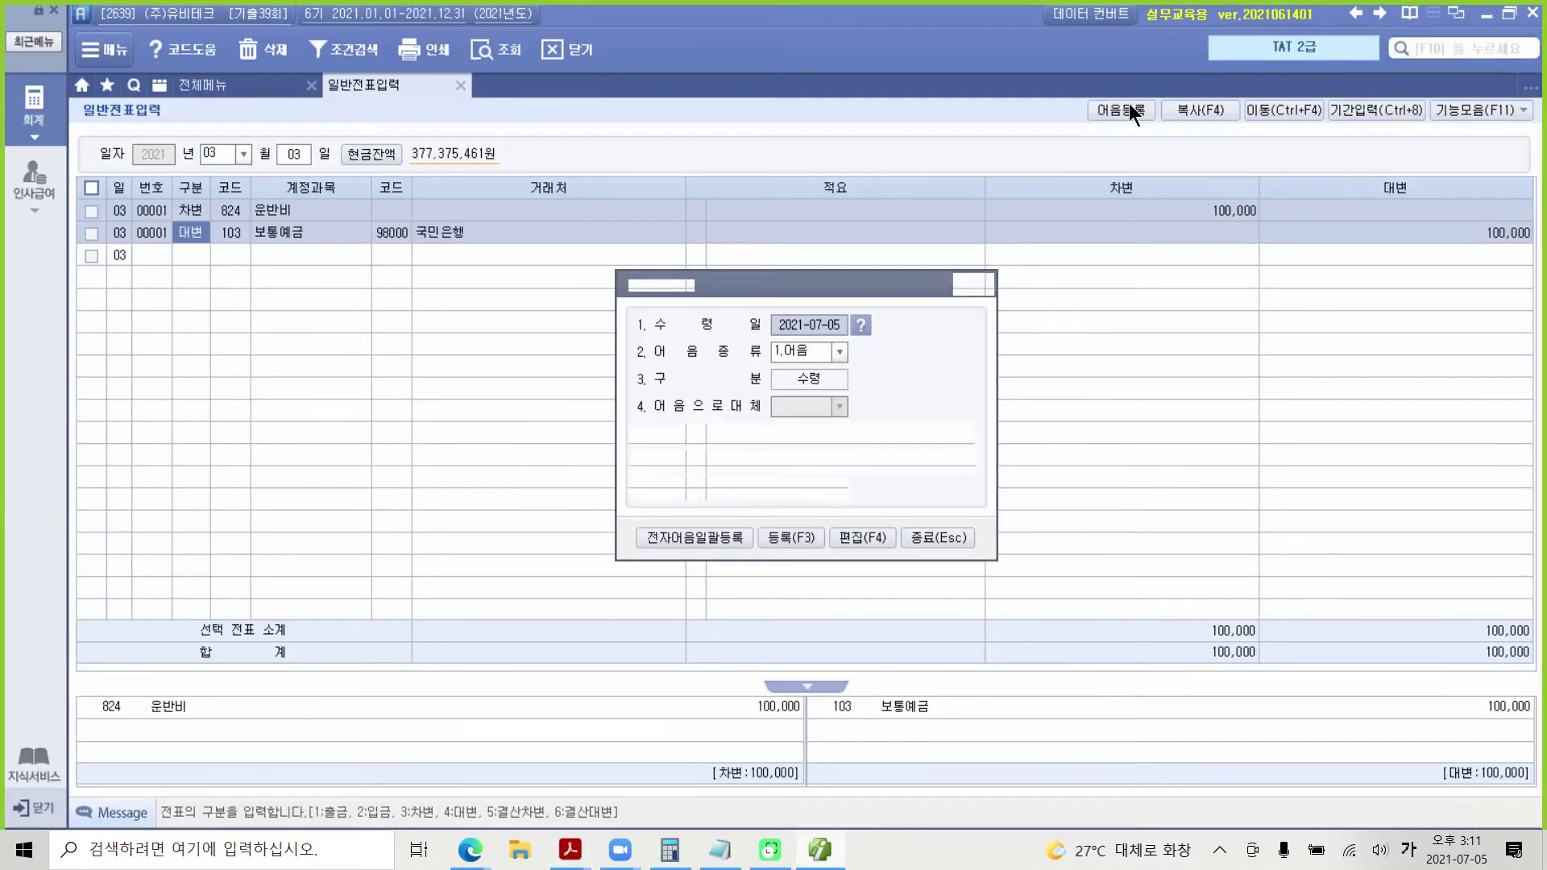
Step: Set 수령일 2021-03-10, 어음종류 4.전자 and 금융기관 98000 국민은행 in 어음등록
{"action": "left_click_drag", "start_coordinate": [840, 287], "coordinate": [760, 357]}
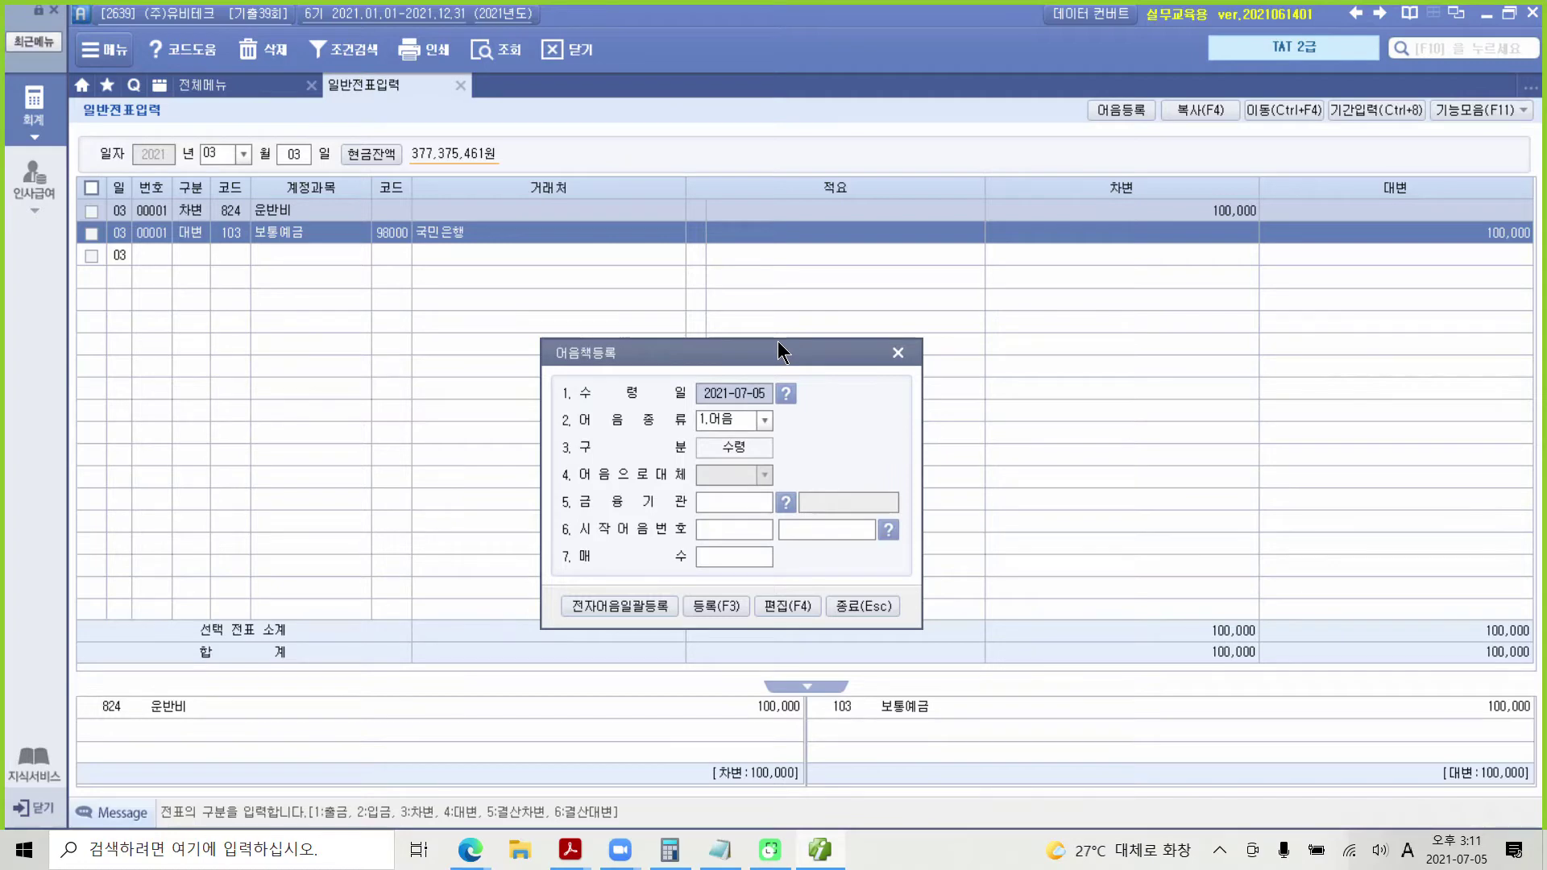
{"action": "type", "text": "2021-"}
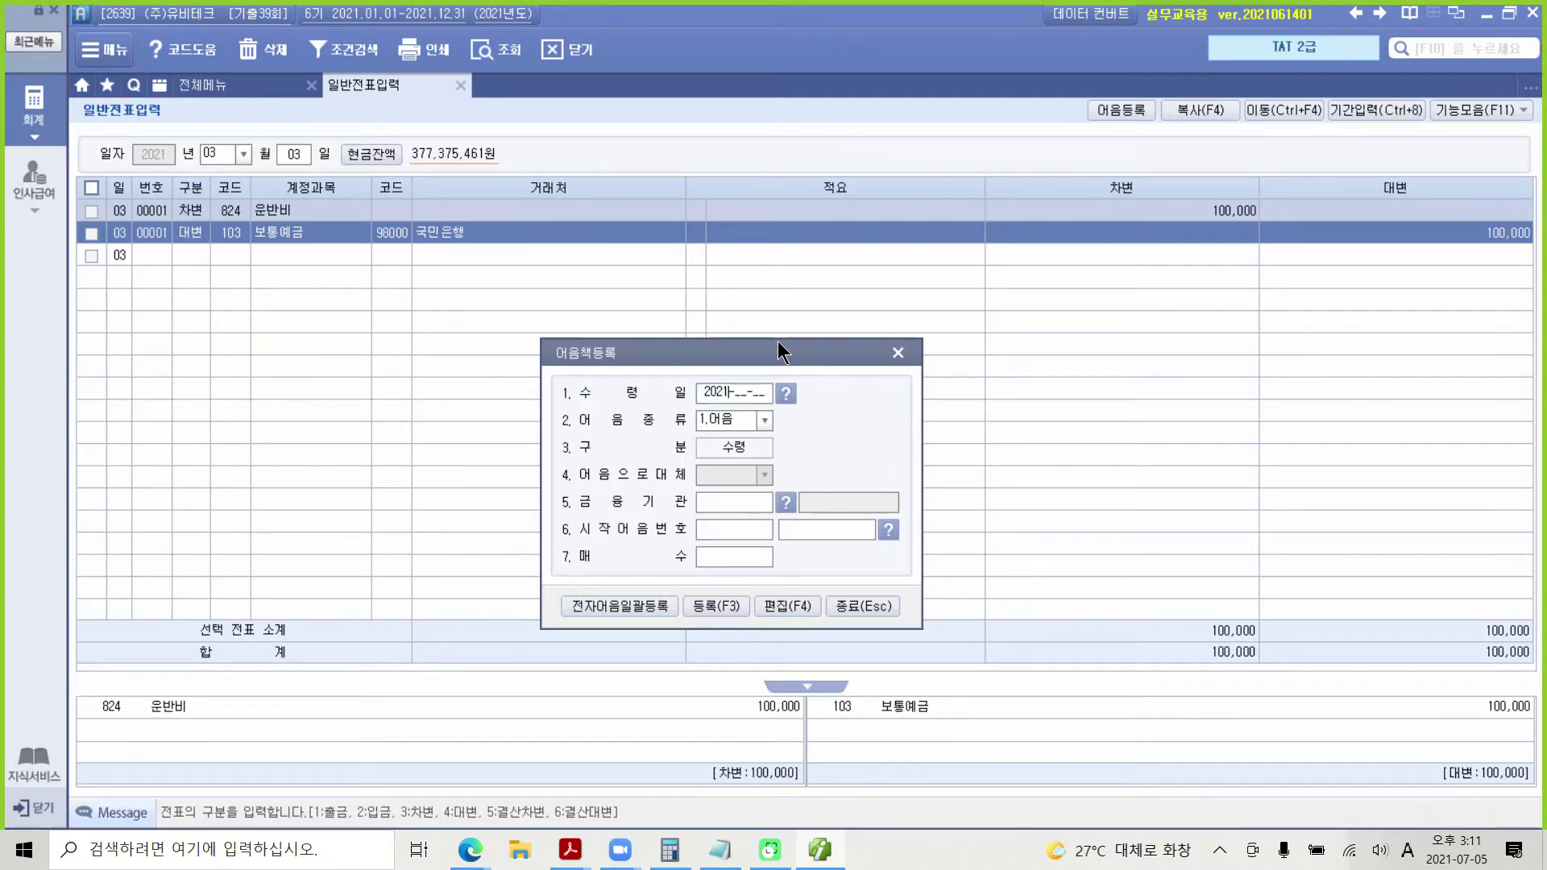
{"action": "type", "text": "03-10"}
{"action": "left_click", "coordinate": [759, 420]}
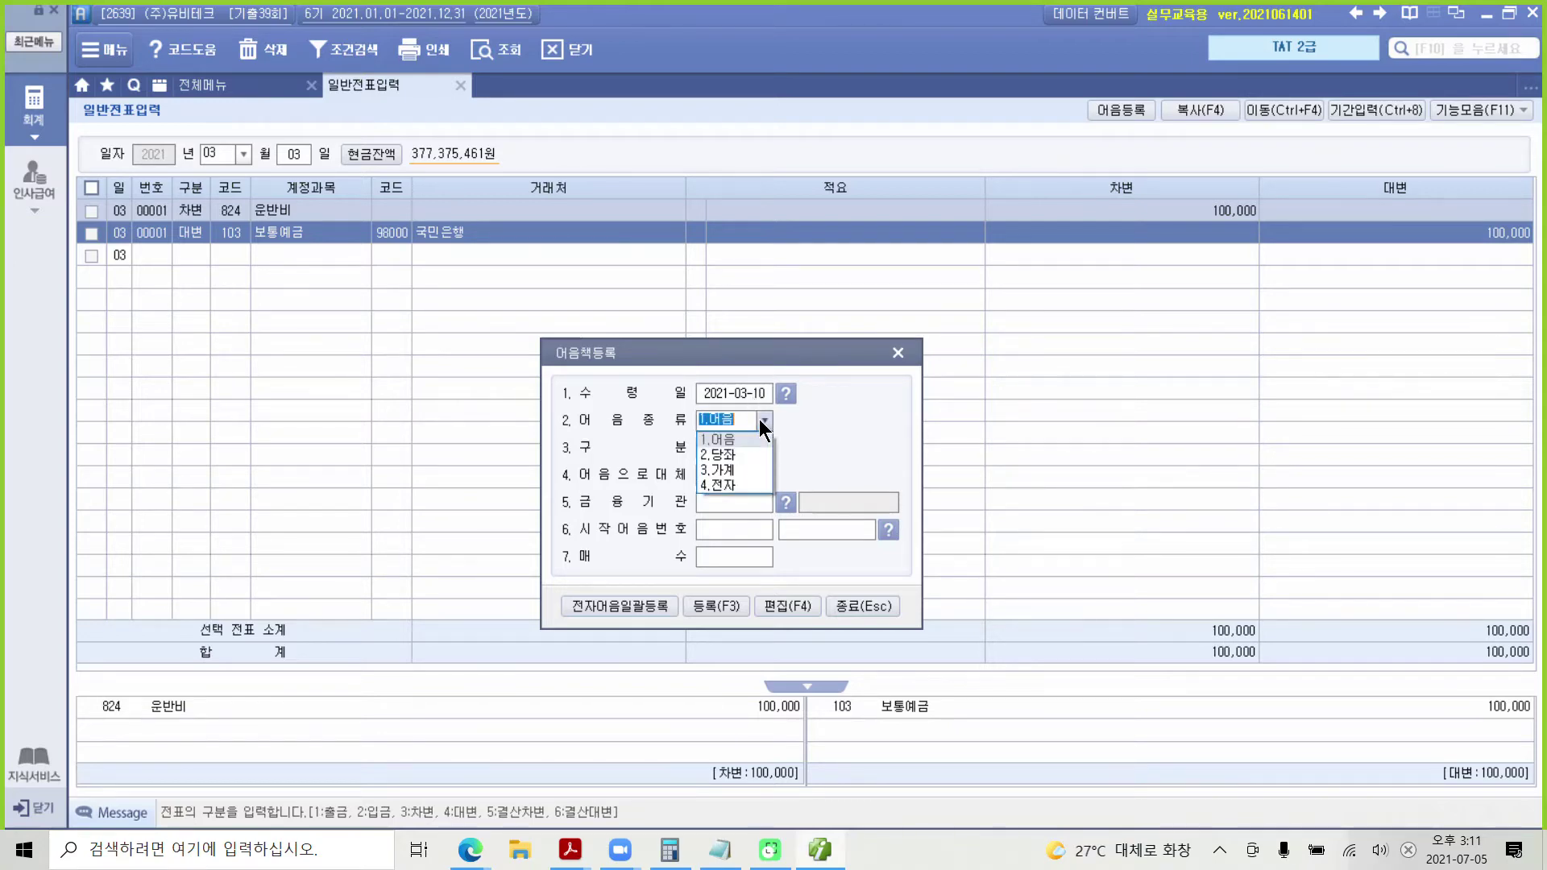
{"action": "left_click", "coordinate": [714, 483]}
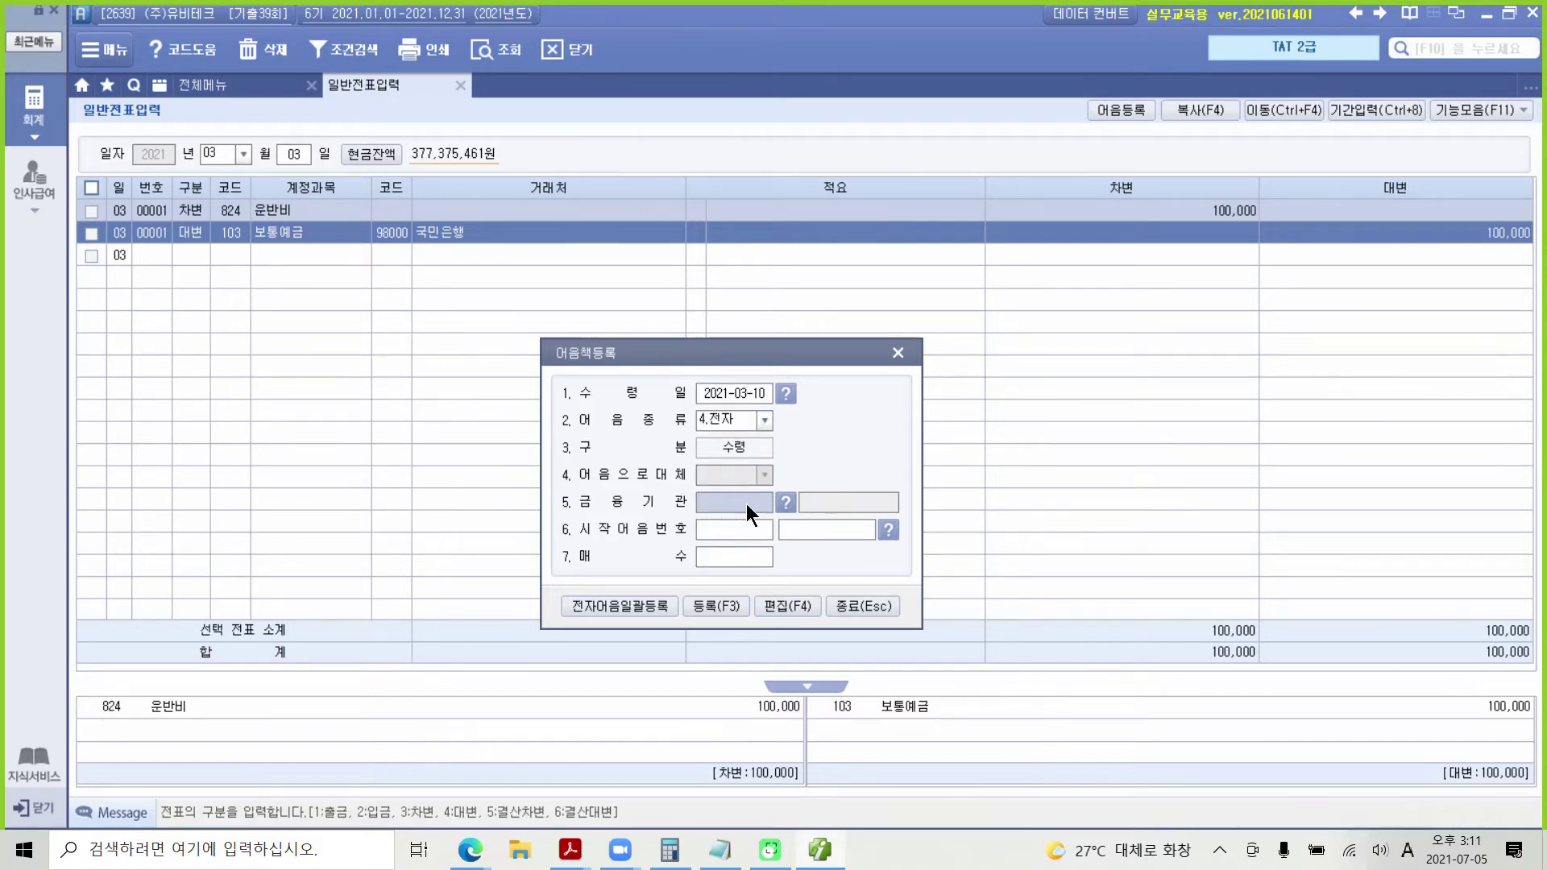
{"action": "double_click", "coordinate": [746, 505]}
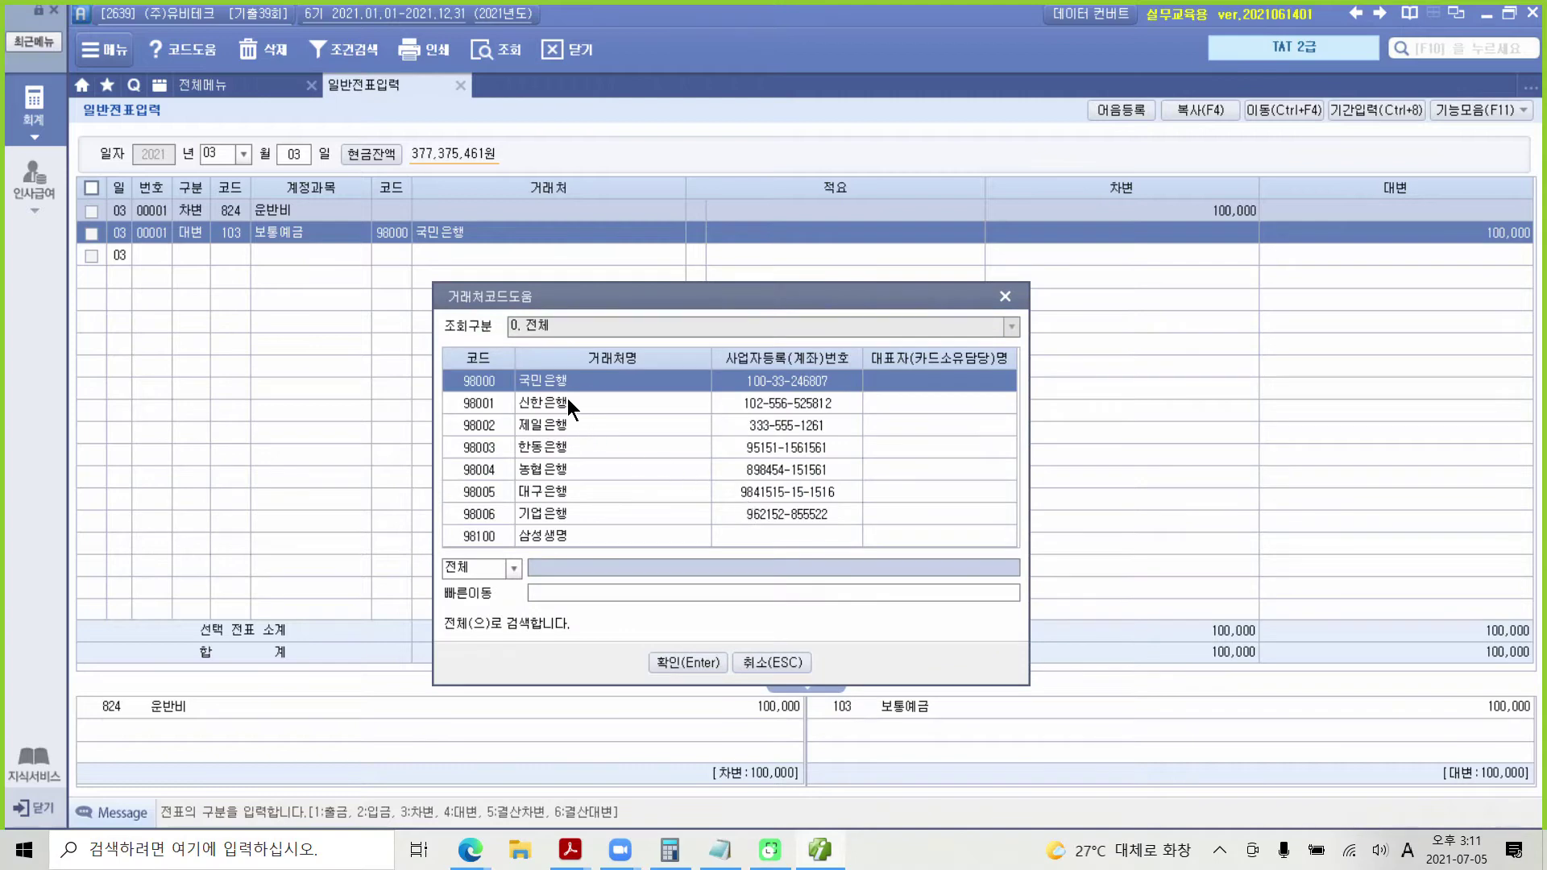
{"action": "left_click", "coordinate": [696, 656]}
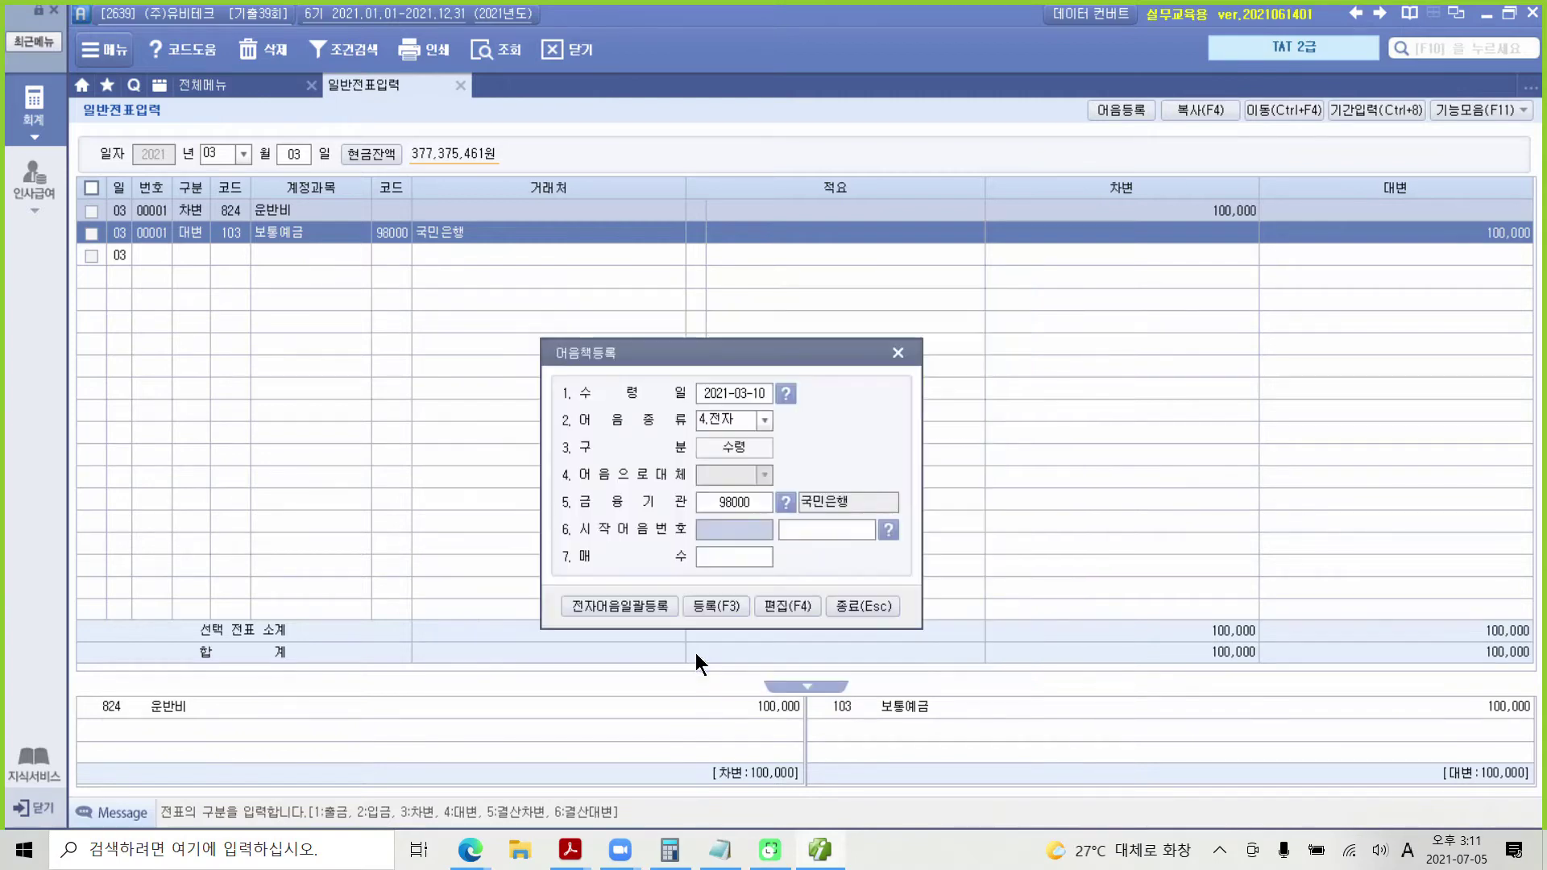
Step: Enter the exam's starting note number, set 매수 1, and register the electronic bill
{"action": "left_click", "coordinate": [797, 530]}
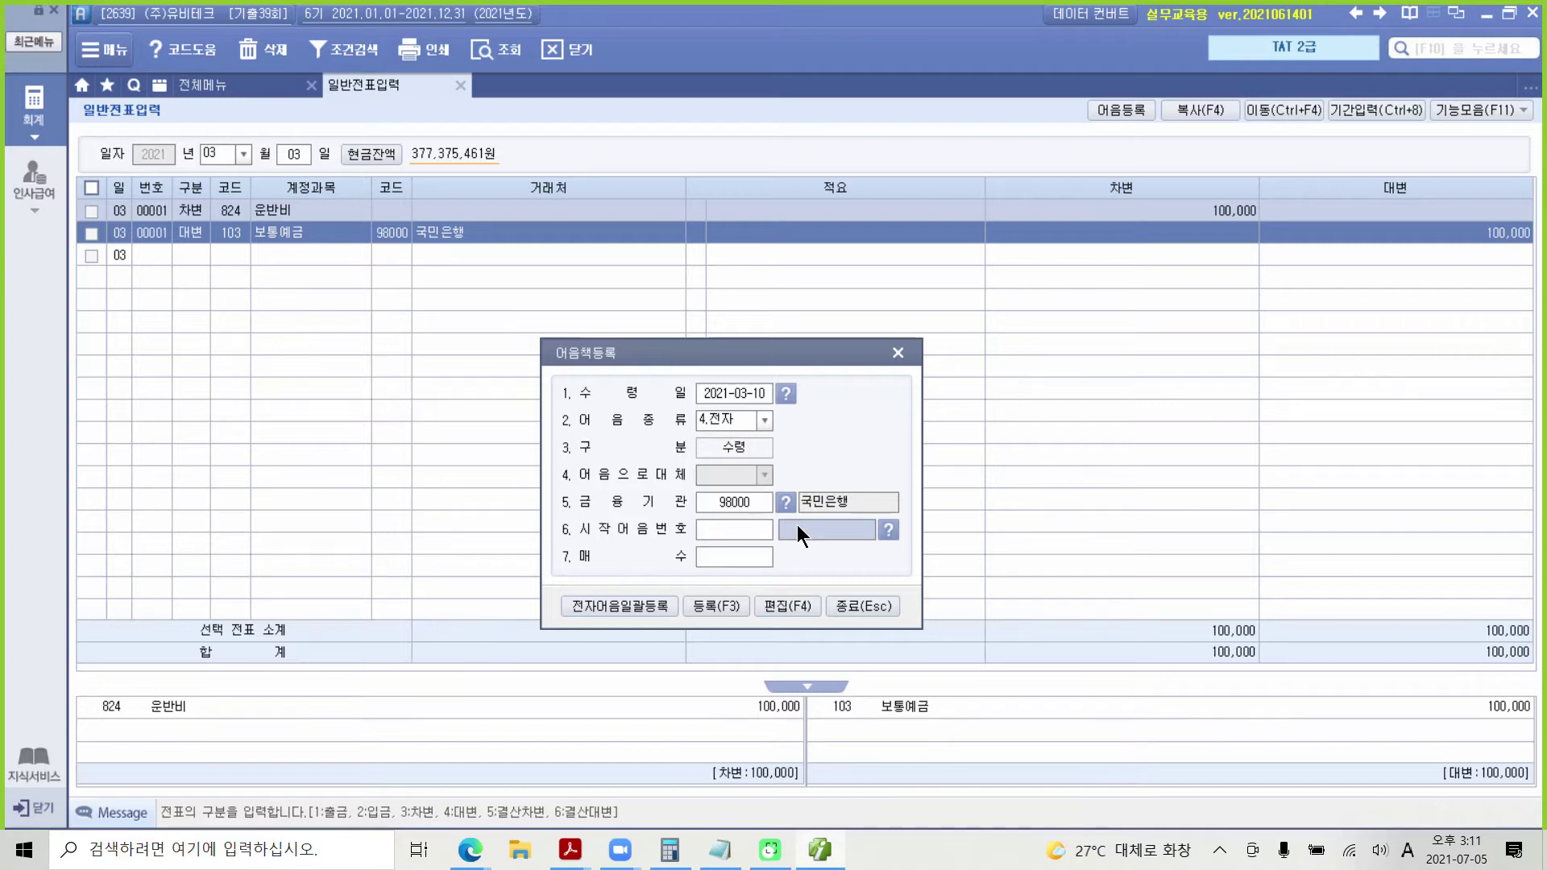
{"action": "type", "text": "004"}
{"action": "type", "text": "2021"}
{"action": "type", "text": "0310"}
{"action": "type", "text": "12345678"}
{"action": "type", "text": "9"}
{"action": "key", "text": "Return"}
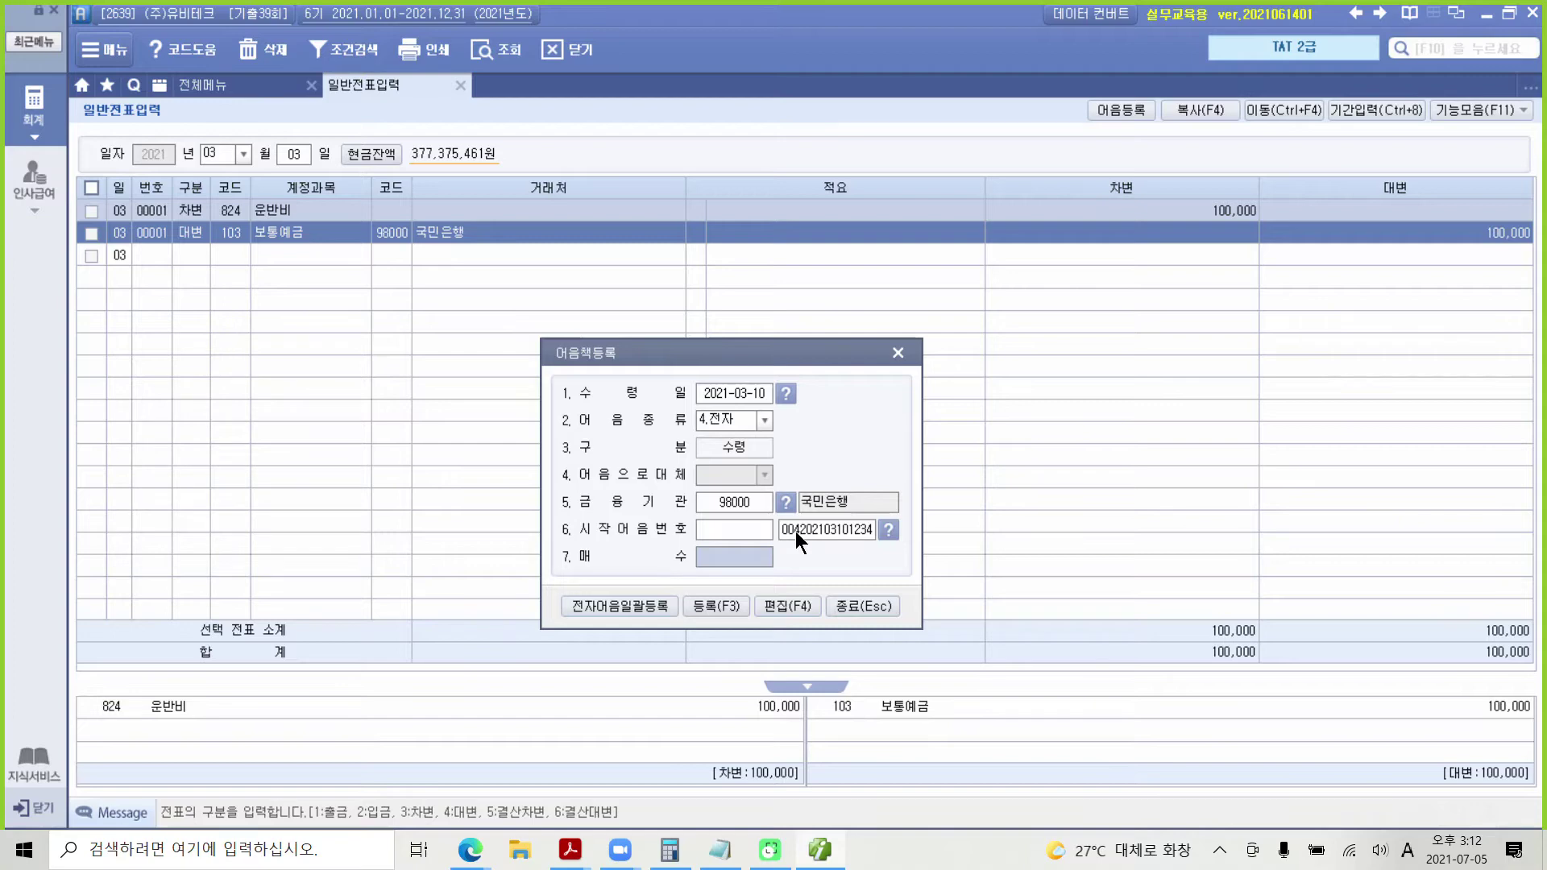
{"action": "type", "text": "1"}
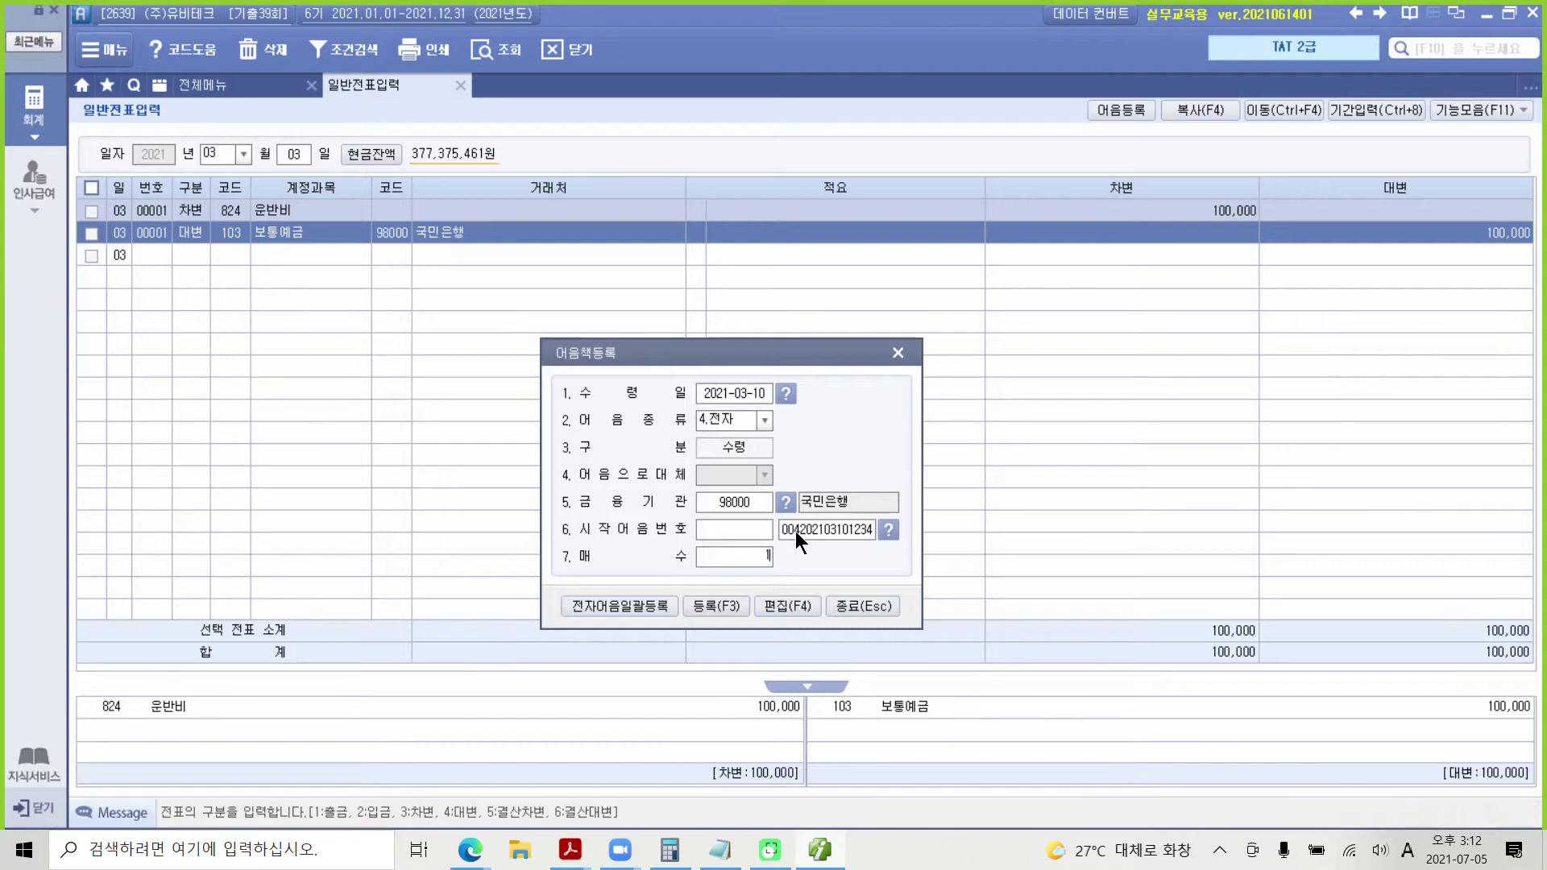
{"action": "key", "text": "Return"}
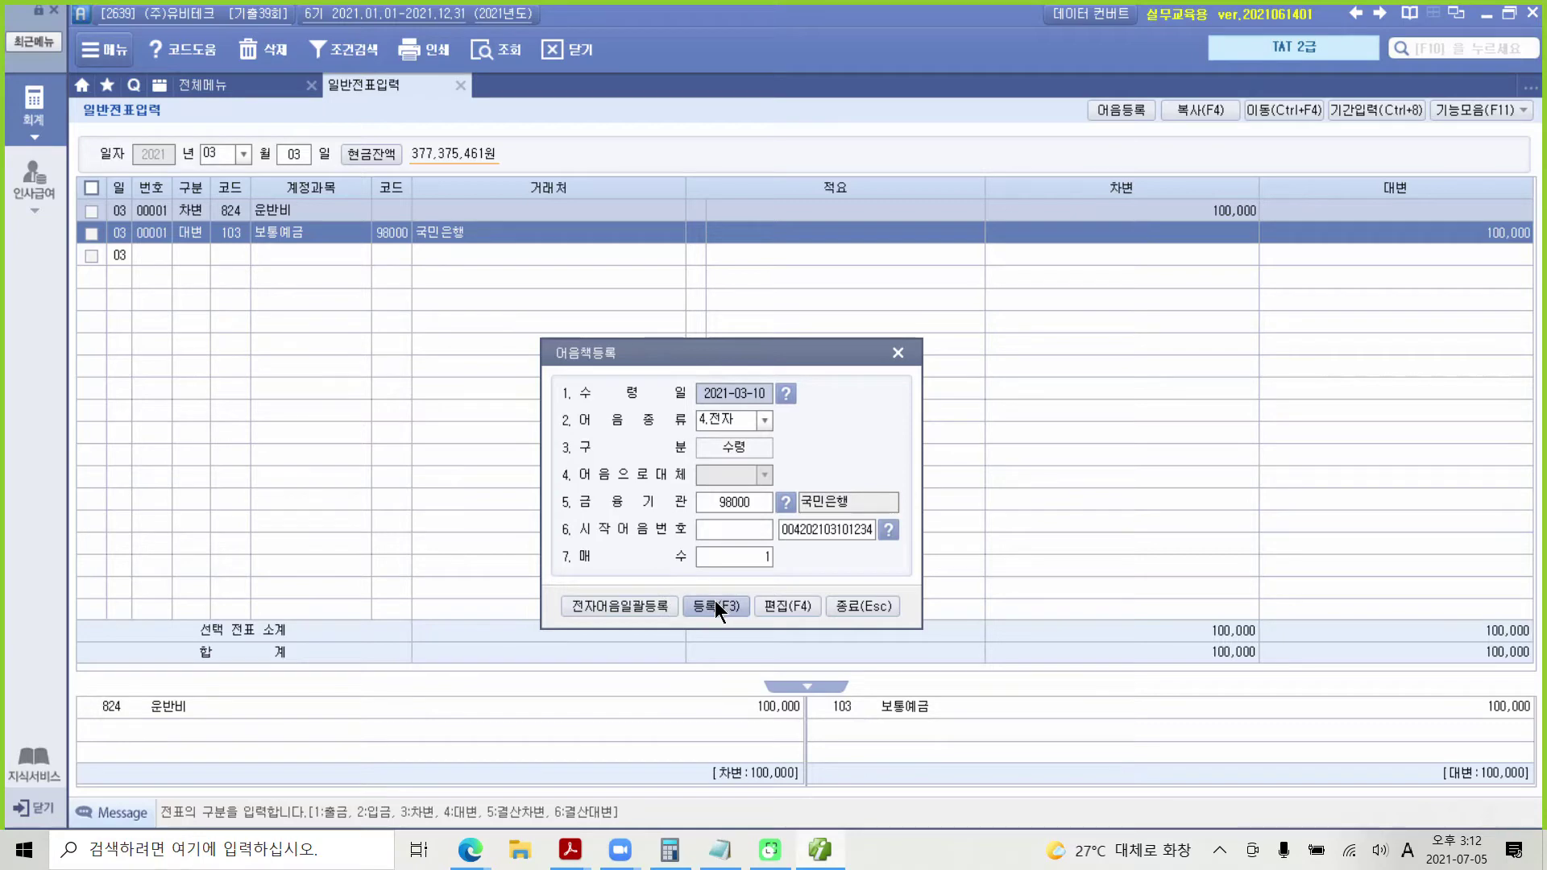
{"action": "left_click", "coordinate": [713, 601]}
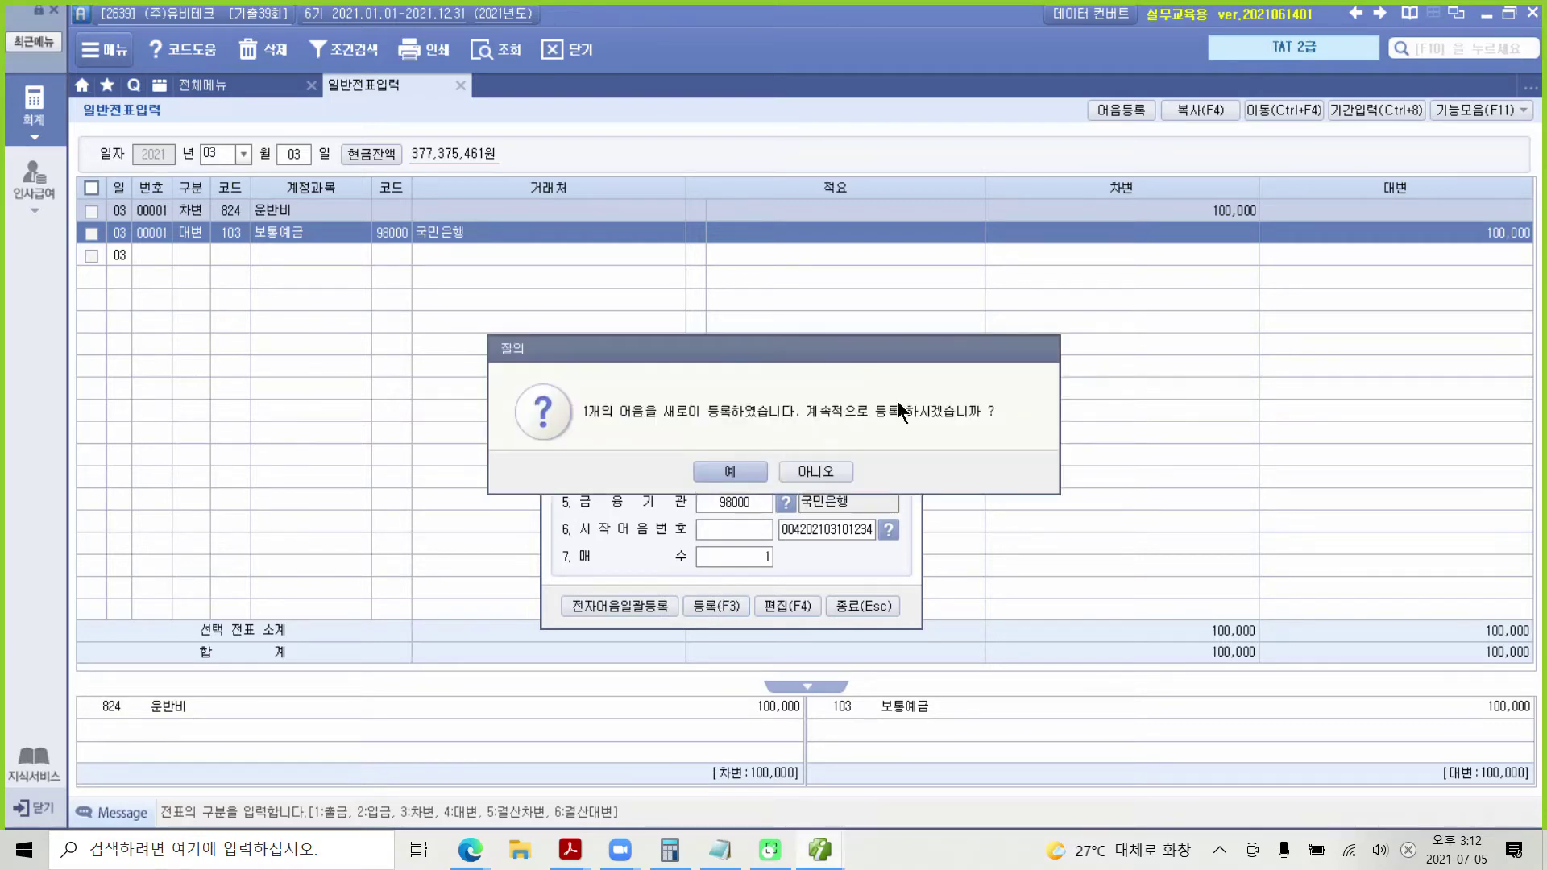
{"action": "left_click", "coordinate": [835, 472]}
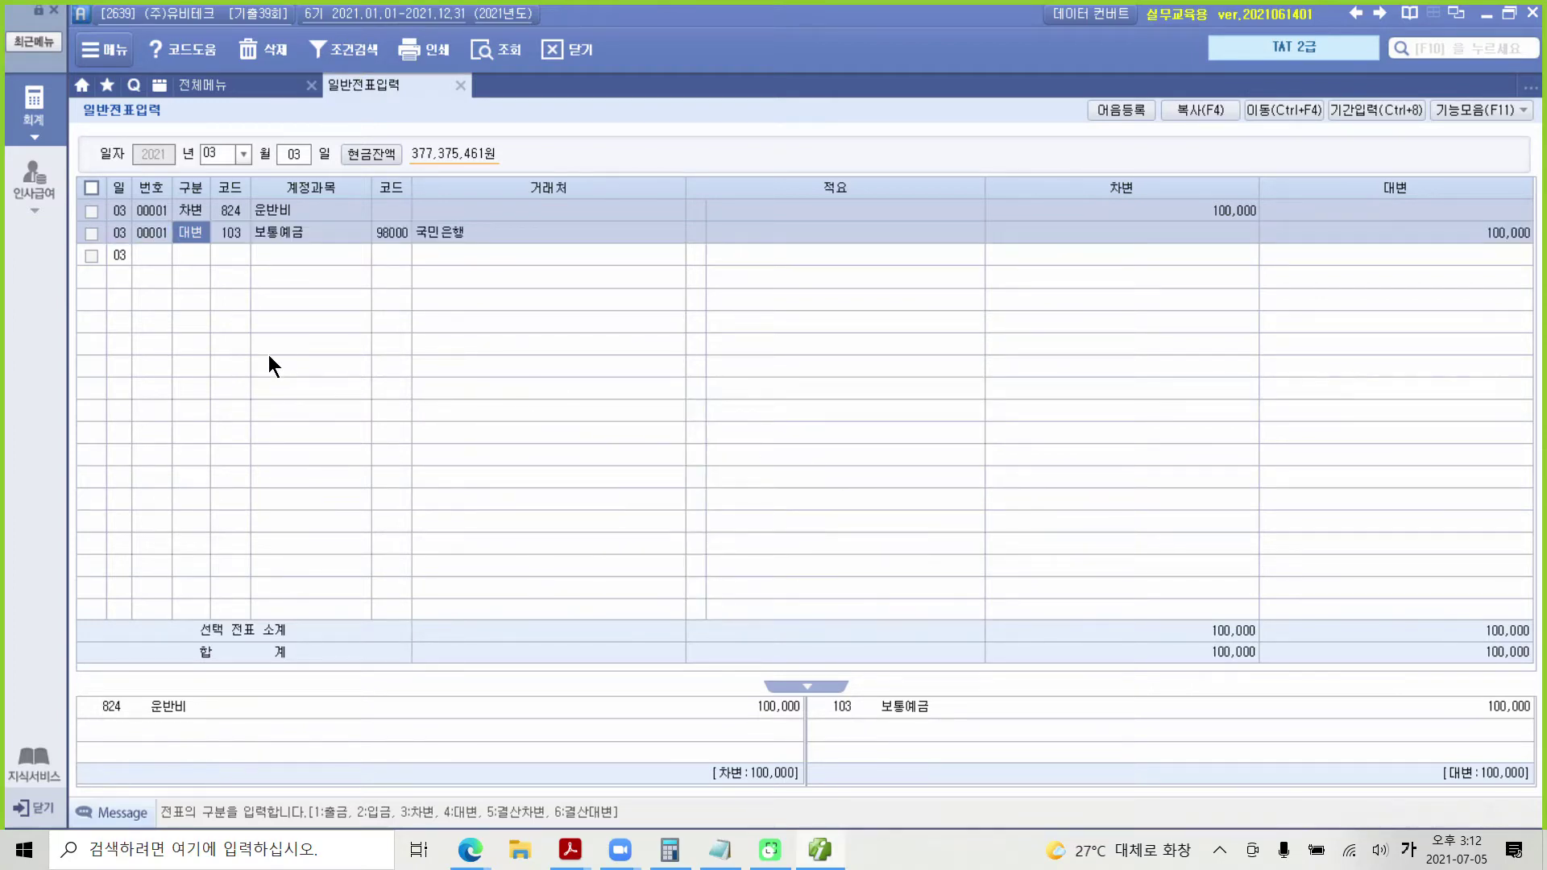
Step: Start a 03-10 voucher debiting 251 외상매입금 8,000,000 for (주)상도테크
{"action": "left_click", "coordinate": [291, 153]}
{"action": "type", "text": "10"}
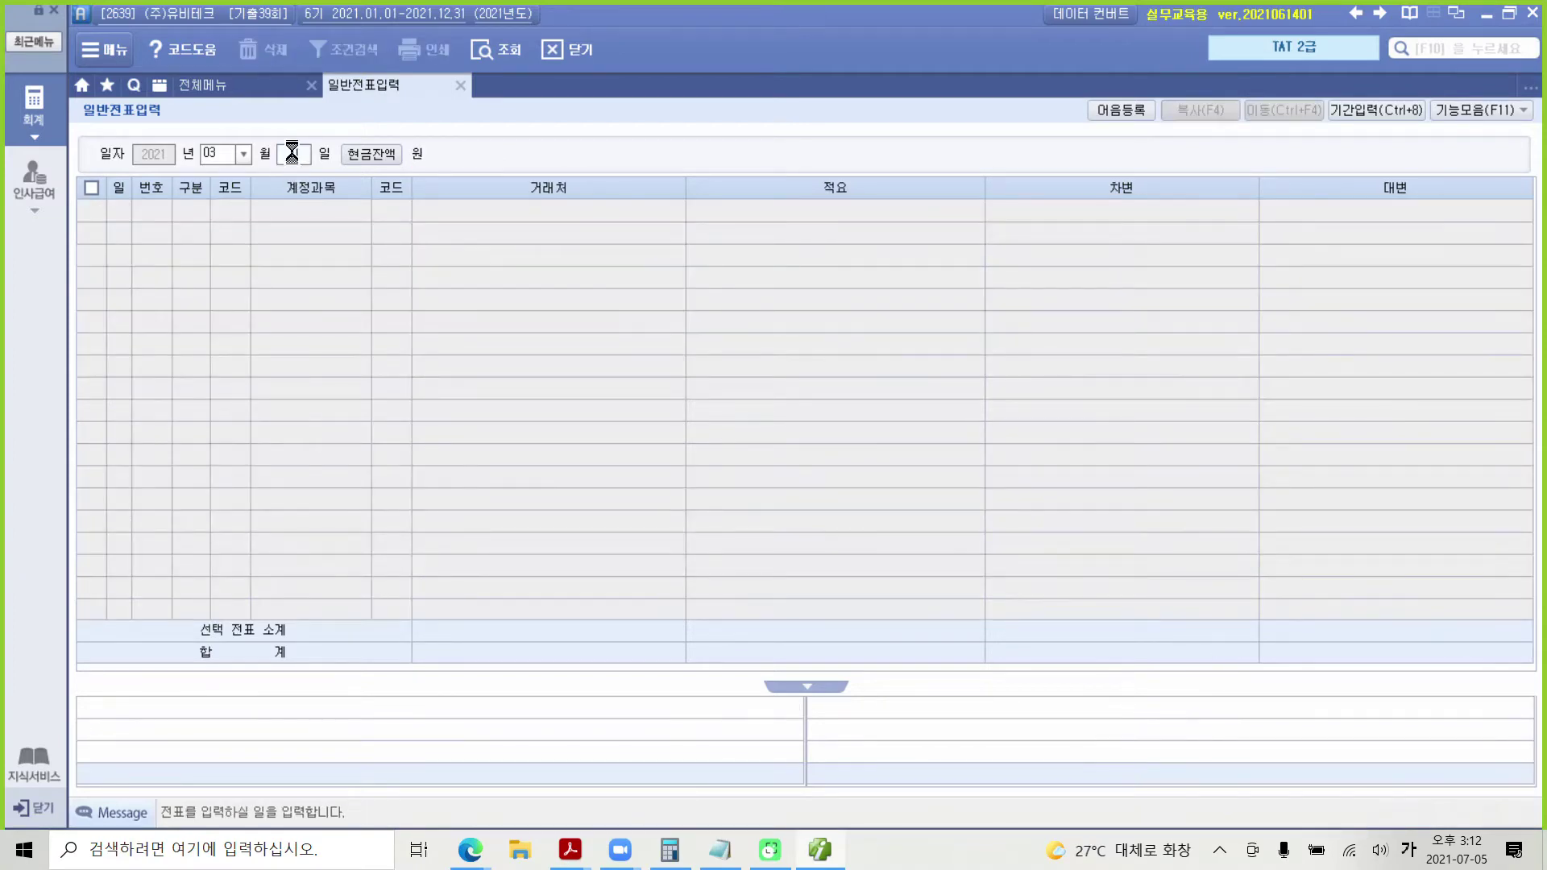
{"action": "key", "text": "Return"}
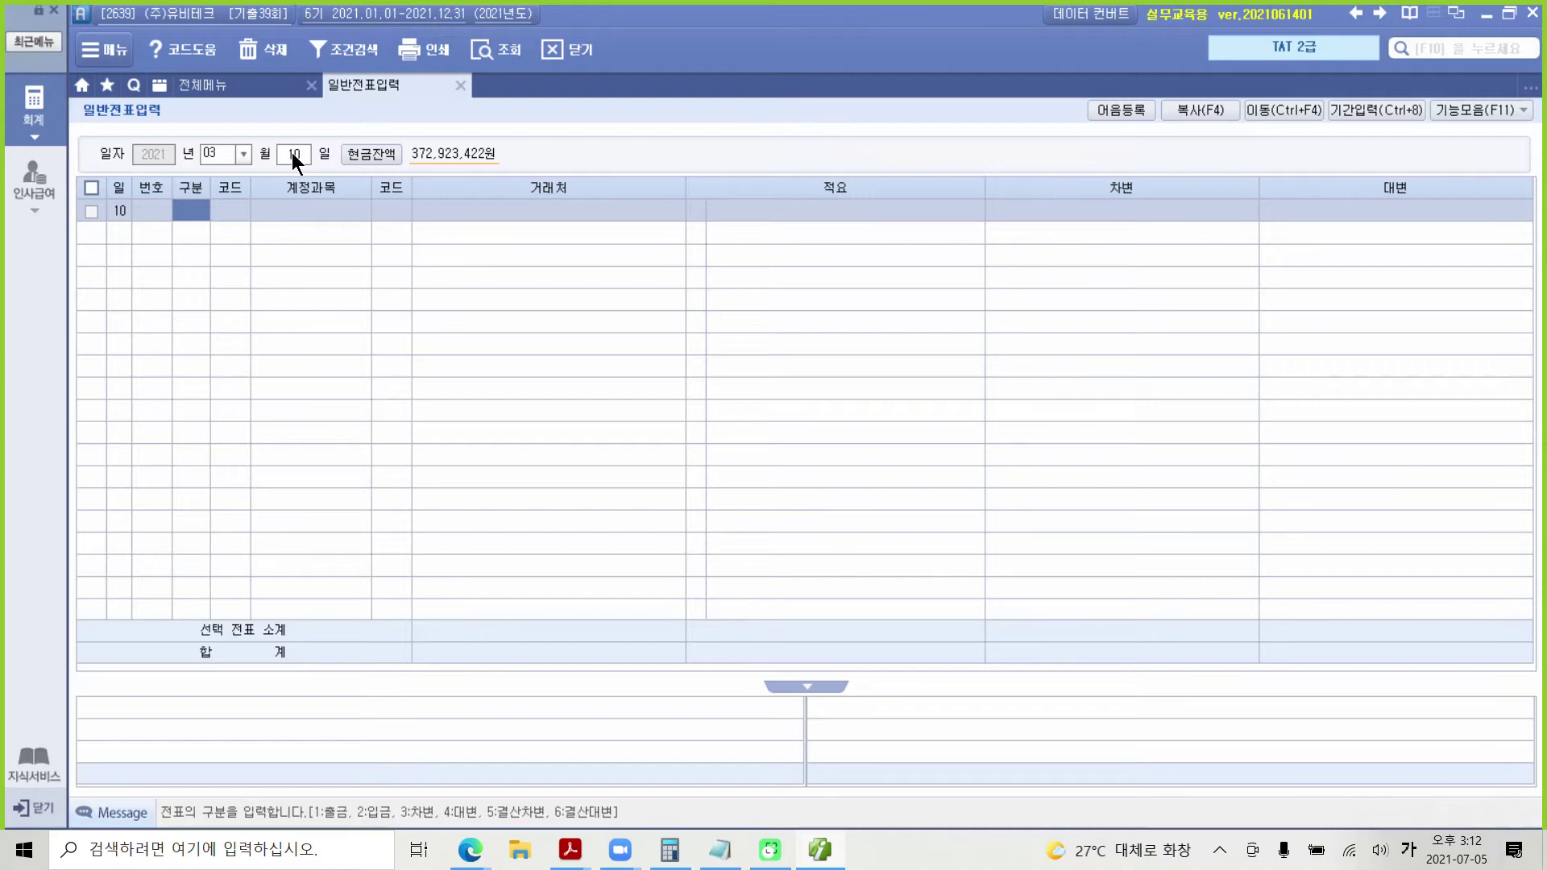
{"action": "type", "text": "3251"}
{"action": "key", "text": "Return"}
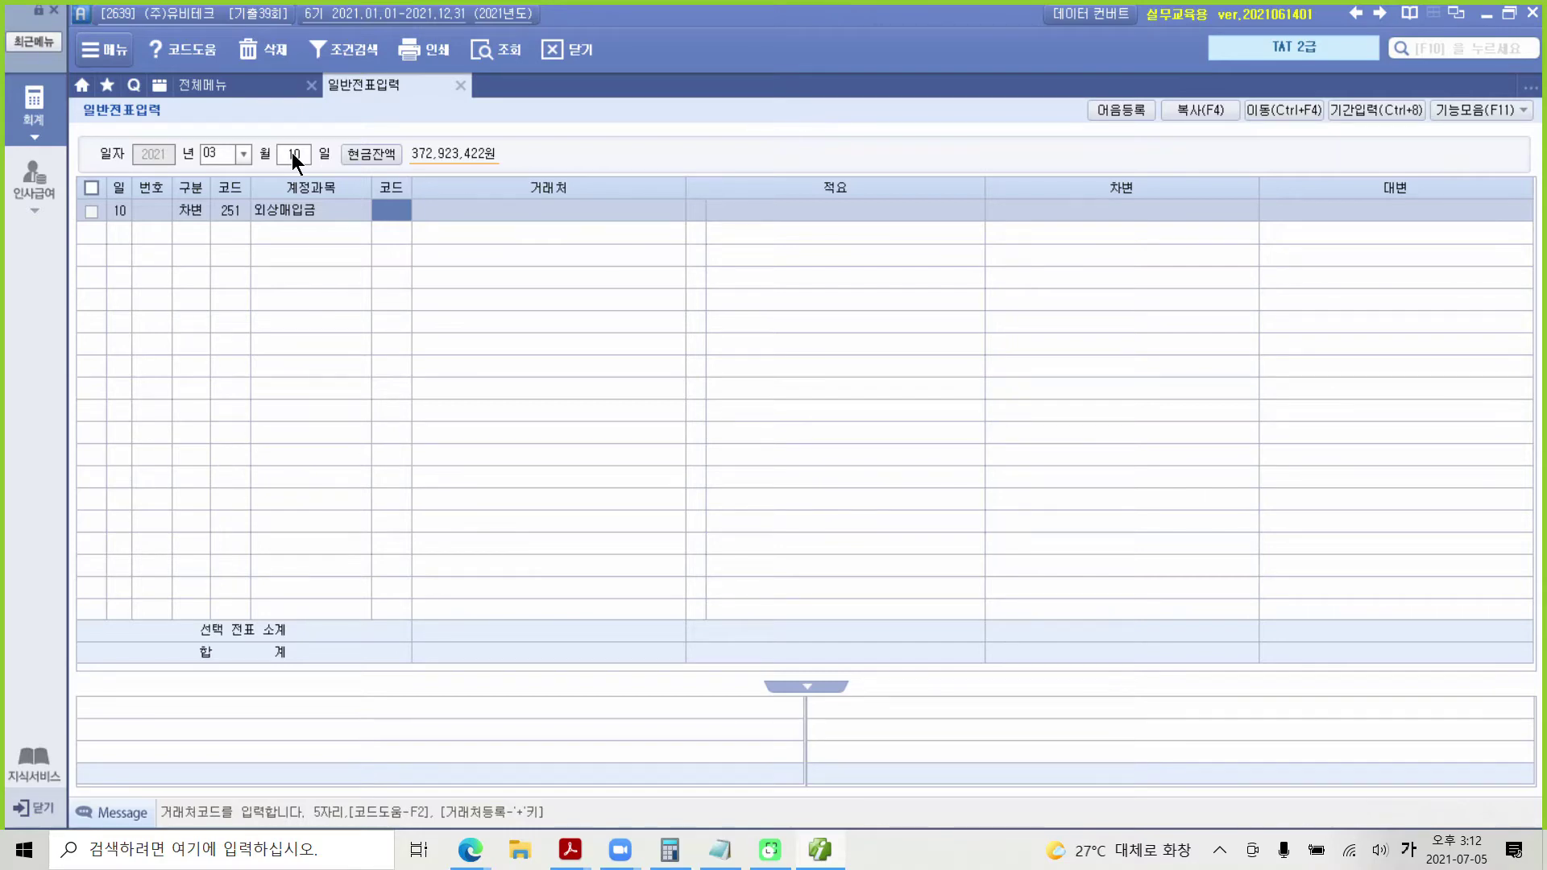
{"action": "type", "text": "상ㄷㅗ"}
{"action": "key", "text": "Return"}
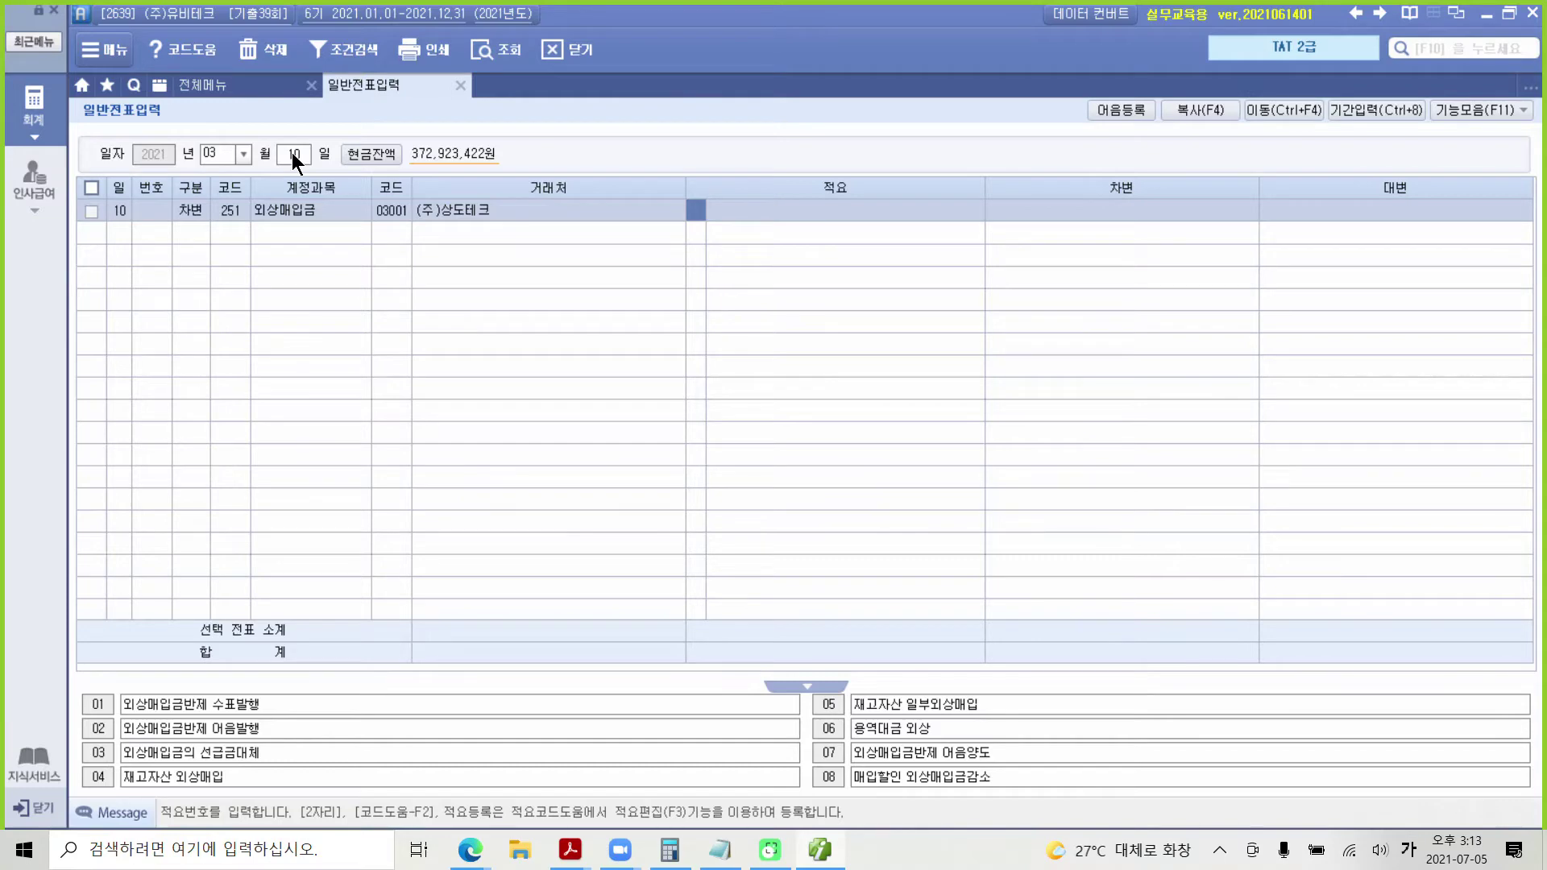
{"action": "key", "text": "Return"}
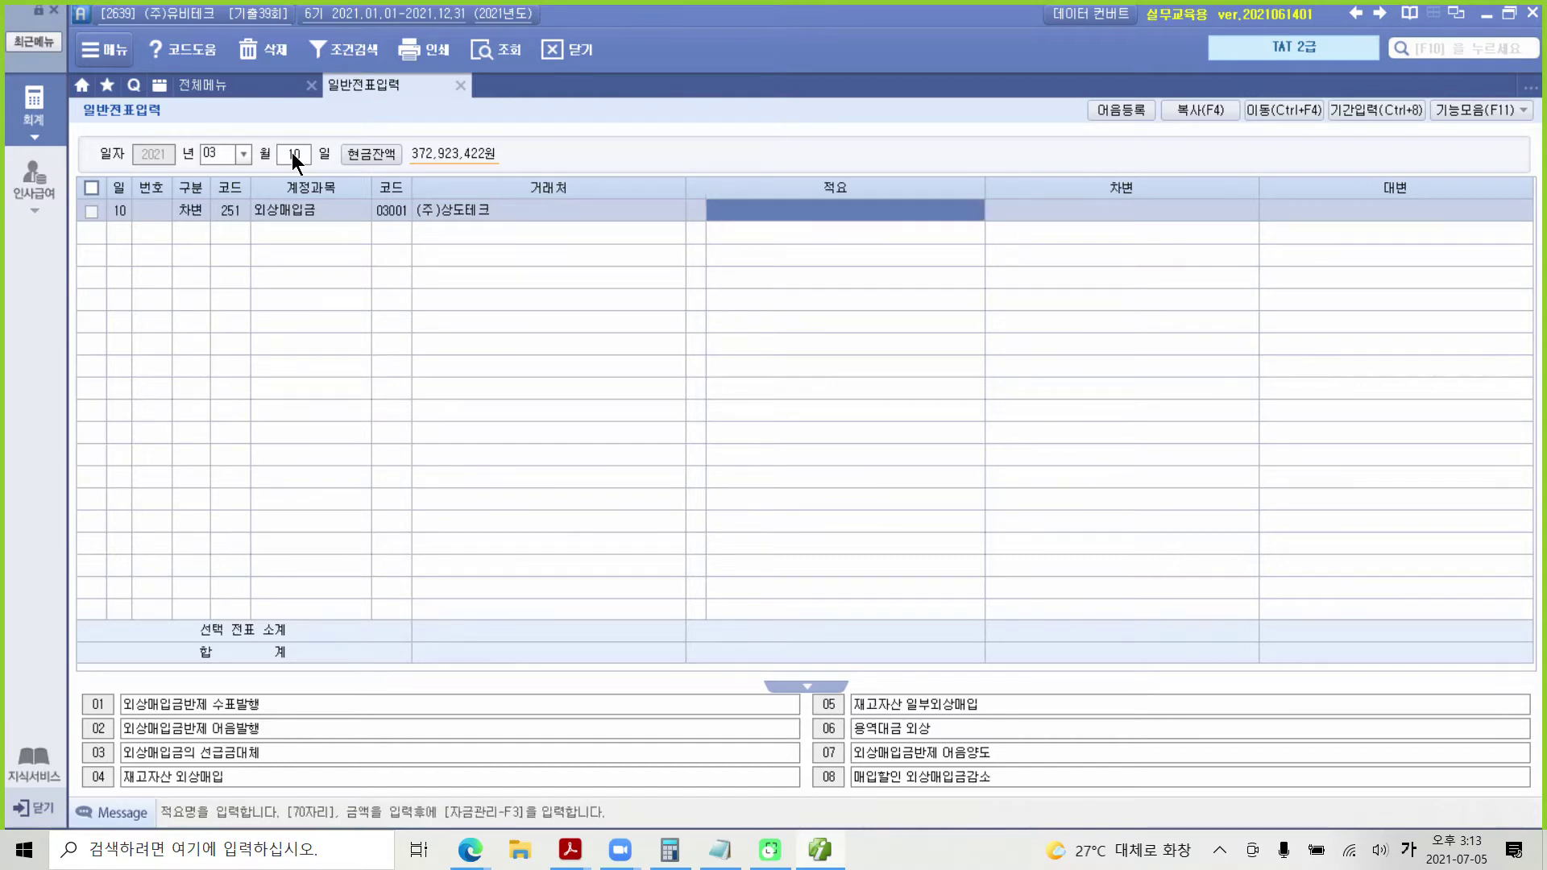
{"action": "key", "text": "Return"}
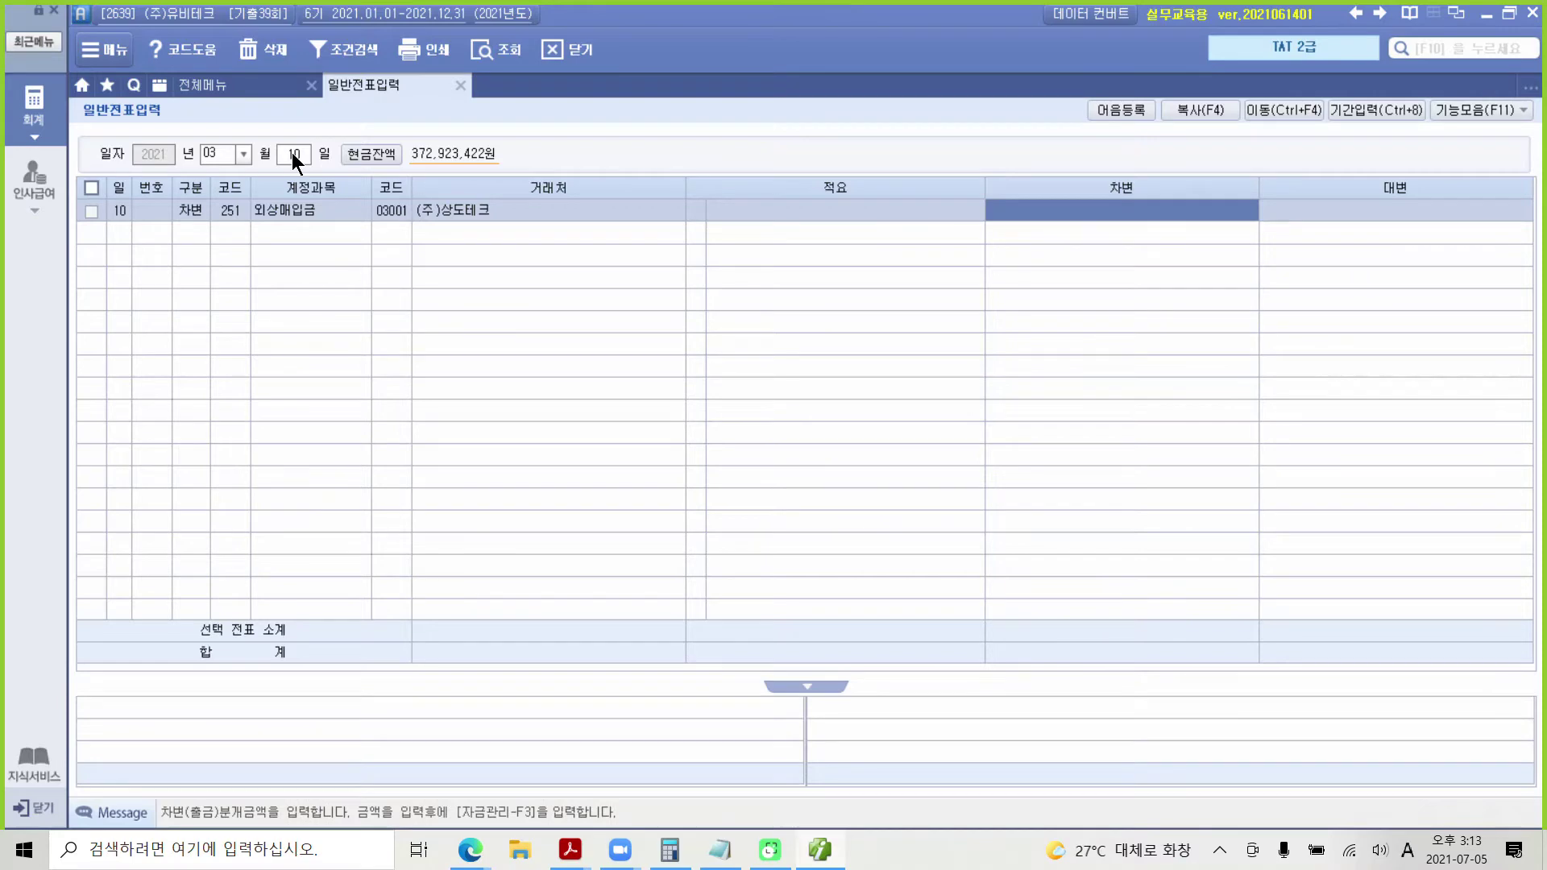
{"action": "type", "text": "8000000"}
{"action": "key", "text": "Return"}
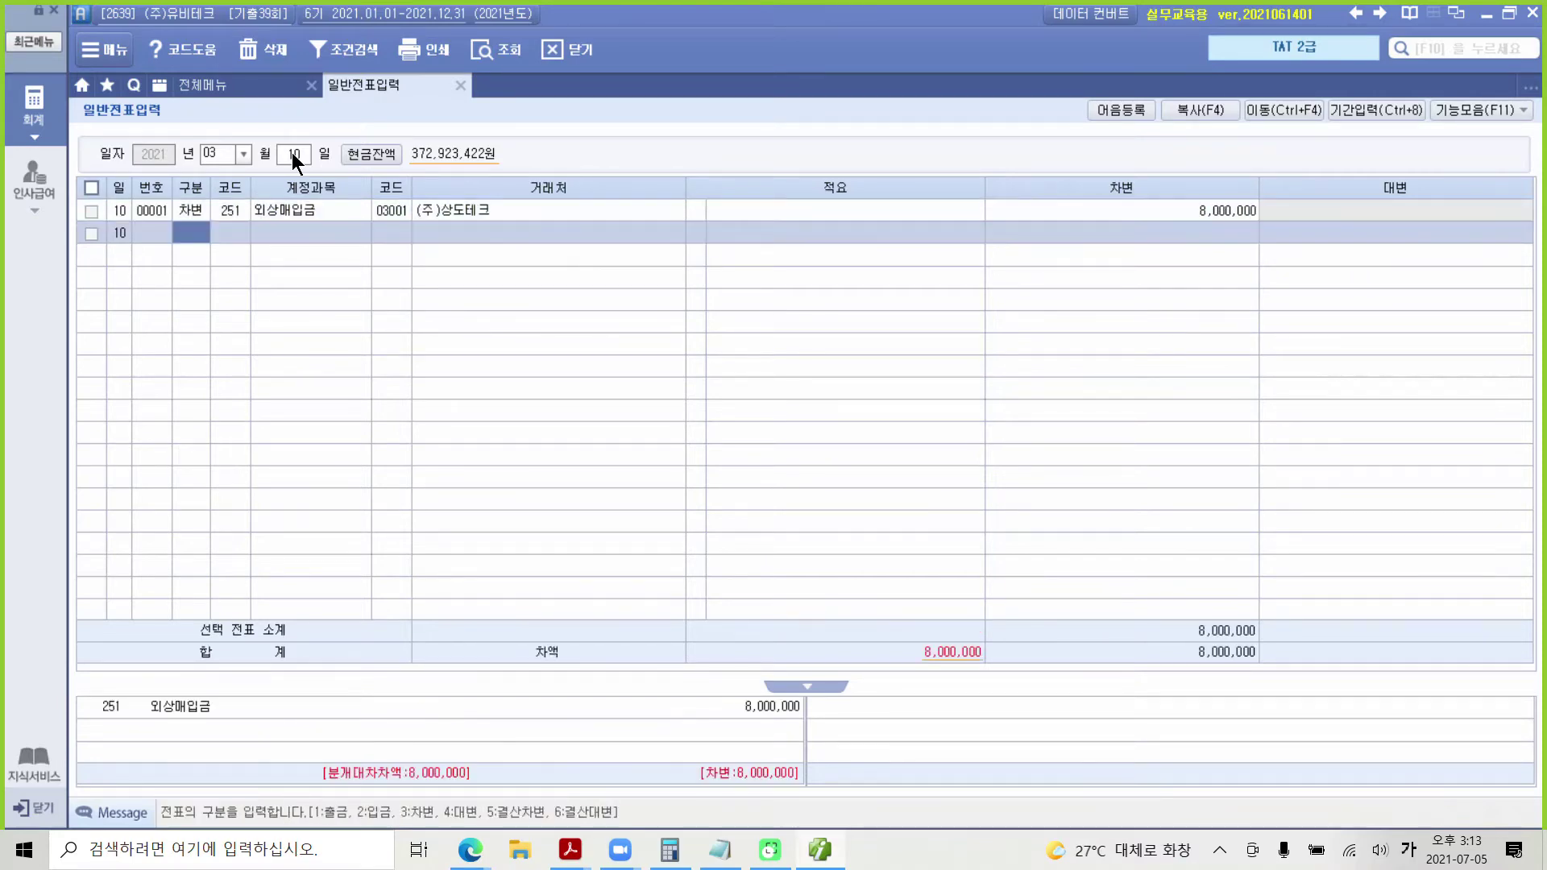
Step: Add the credit line 252 지급어음, partner 03001 (주)상도테크, balancing 8,000,000
{"action": "type", "text": "4"}
{"action": "key", "text": "Return"}
{"action": "type", "text": "252"}
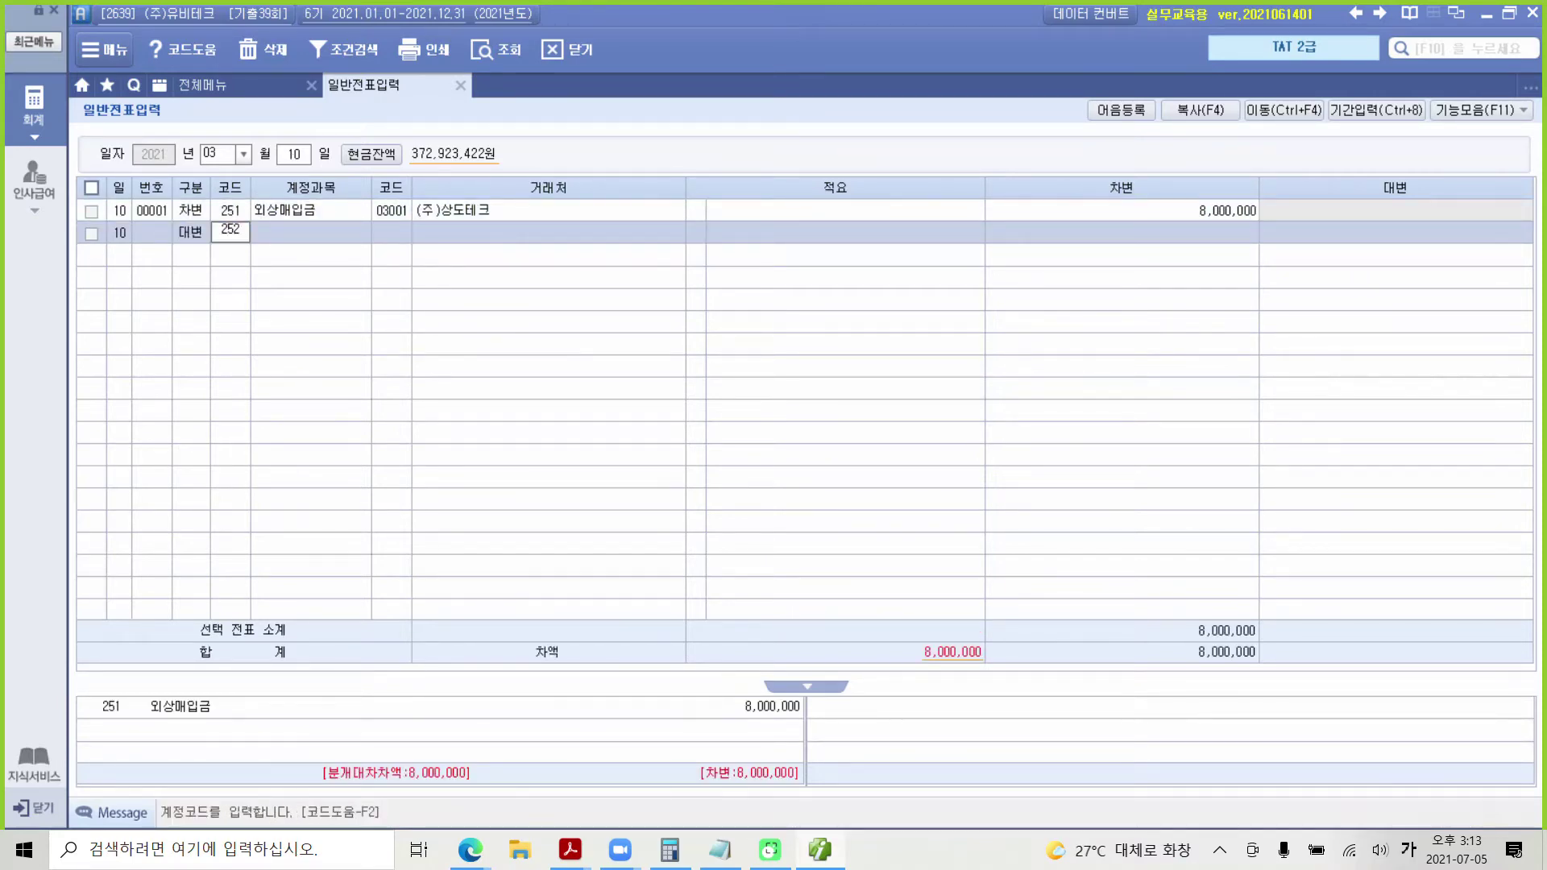
{"action": "key", "text": "Return"}
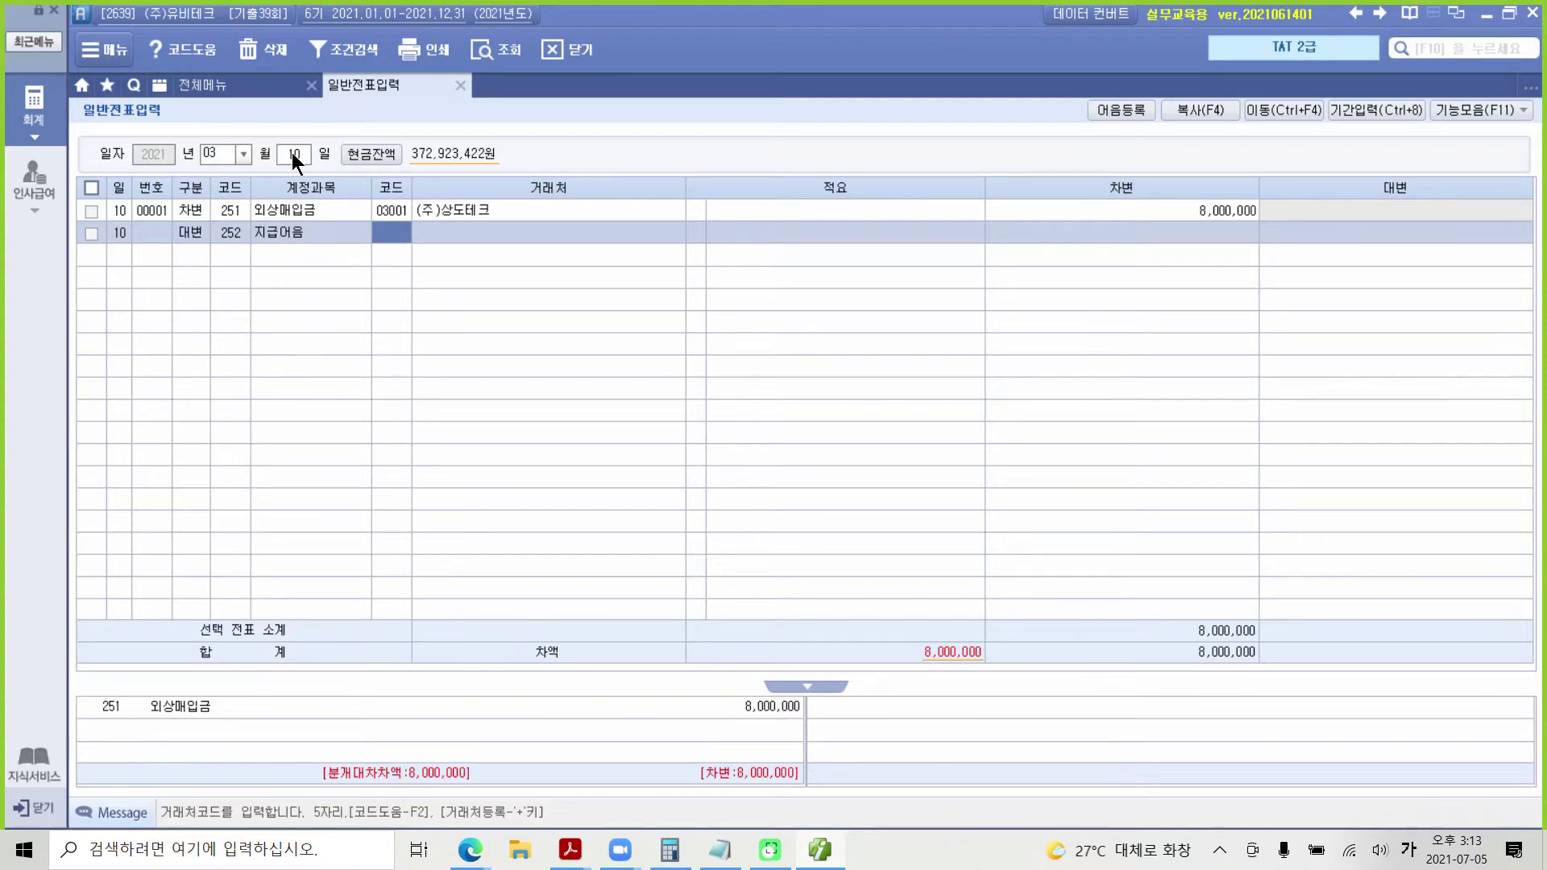
{"action": "type", "text": "3001"}
{"action": "key", "text": "Return"}
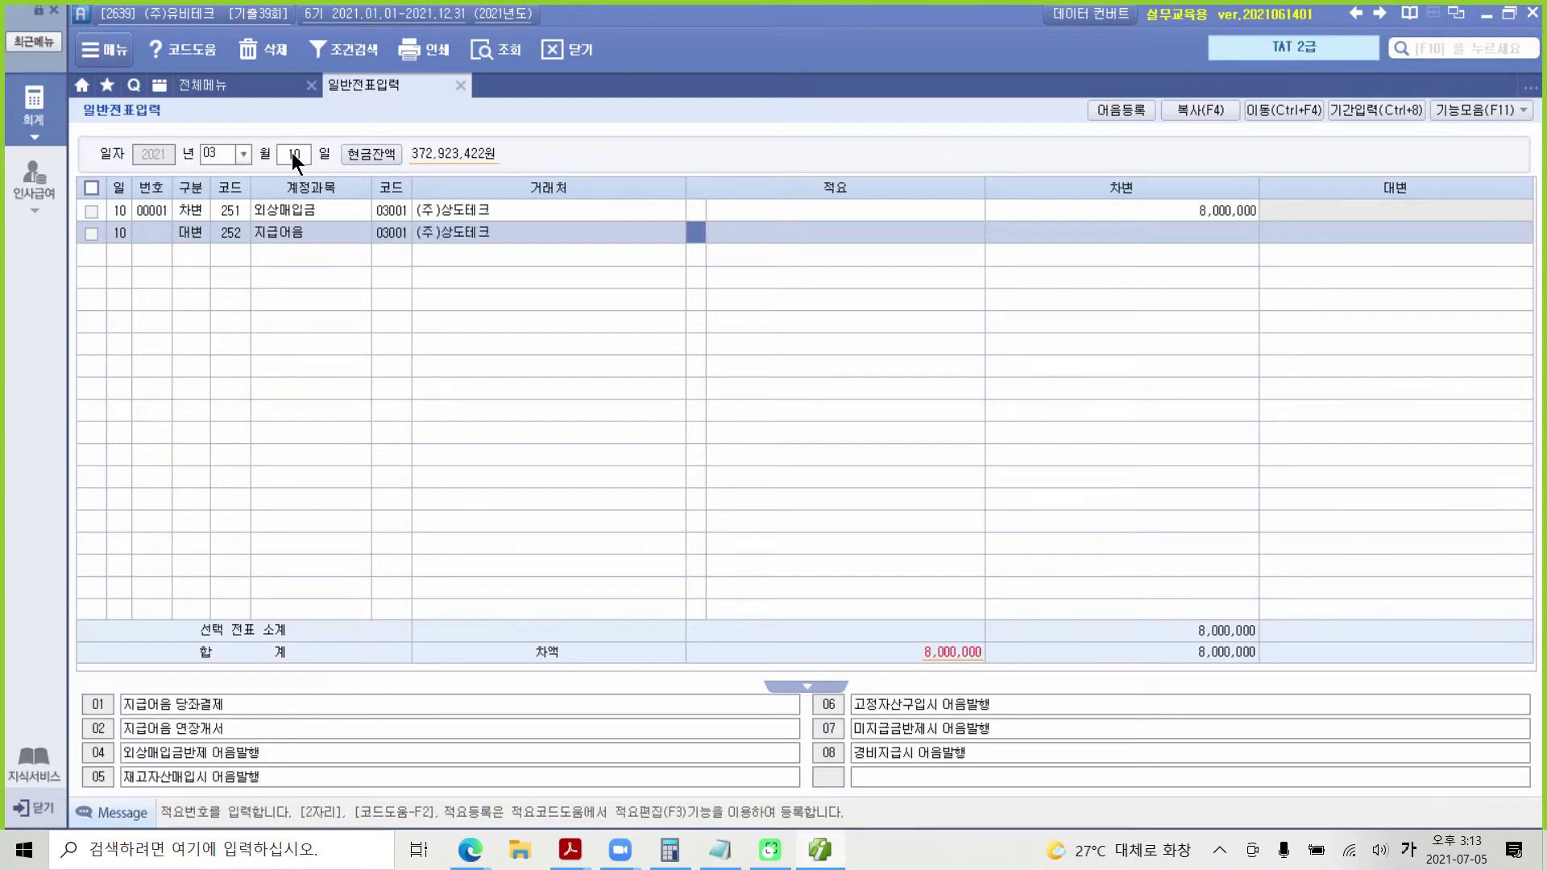
{"action": "key", "text": "Return"}
{"action": "key", "text": "Return"}
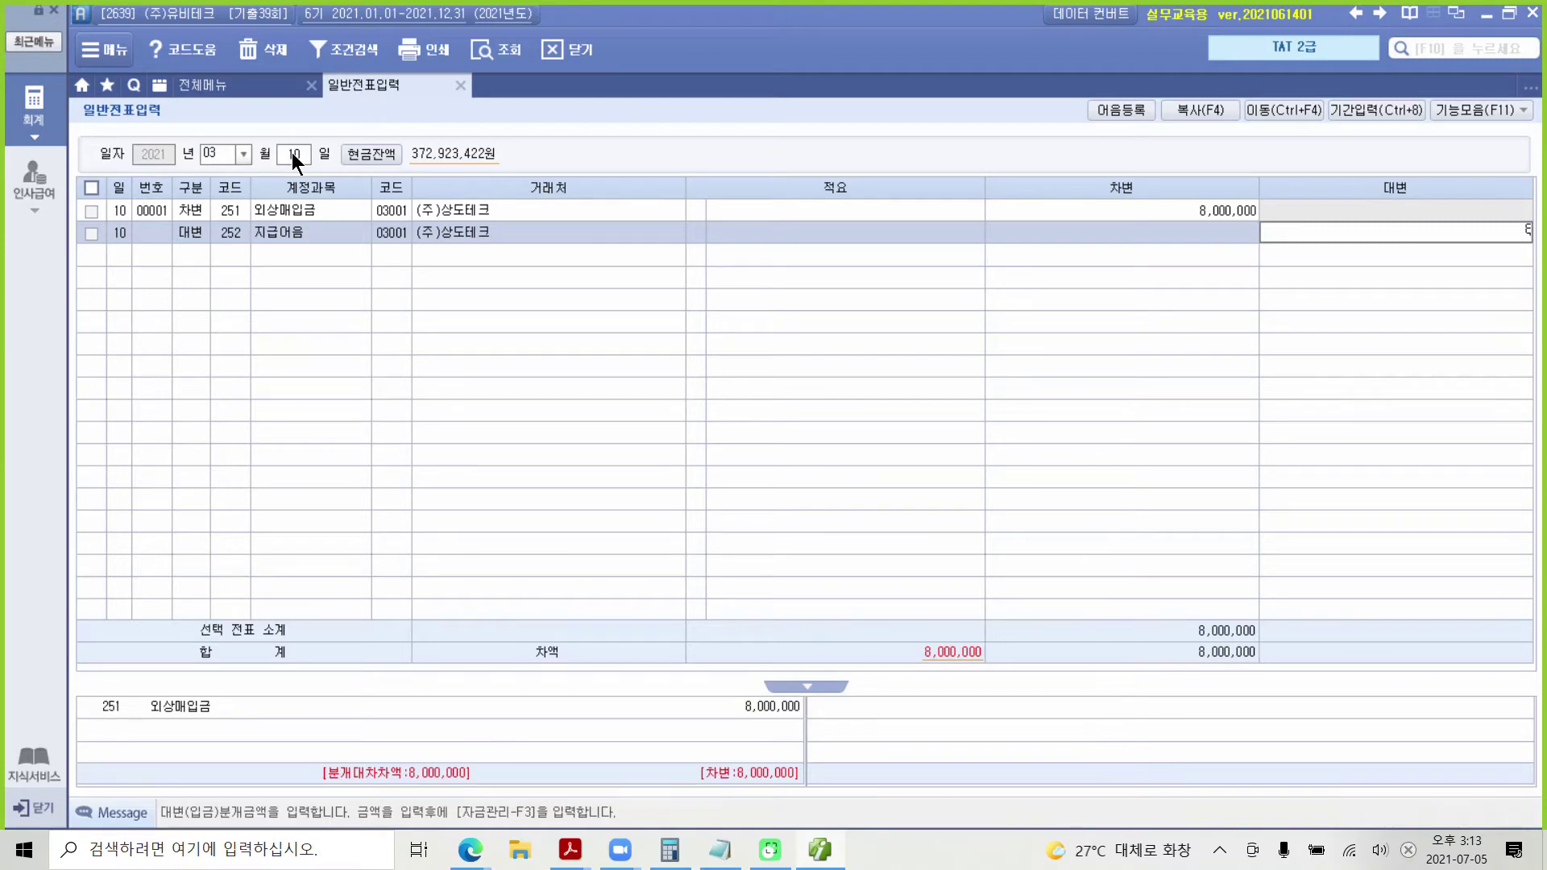
{"action": "key", "text": "Return"}
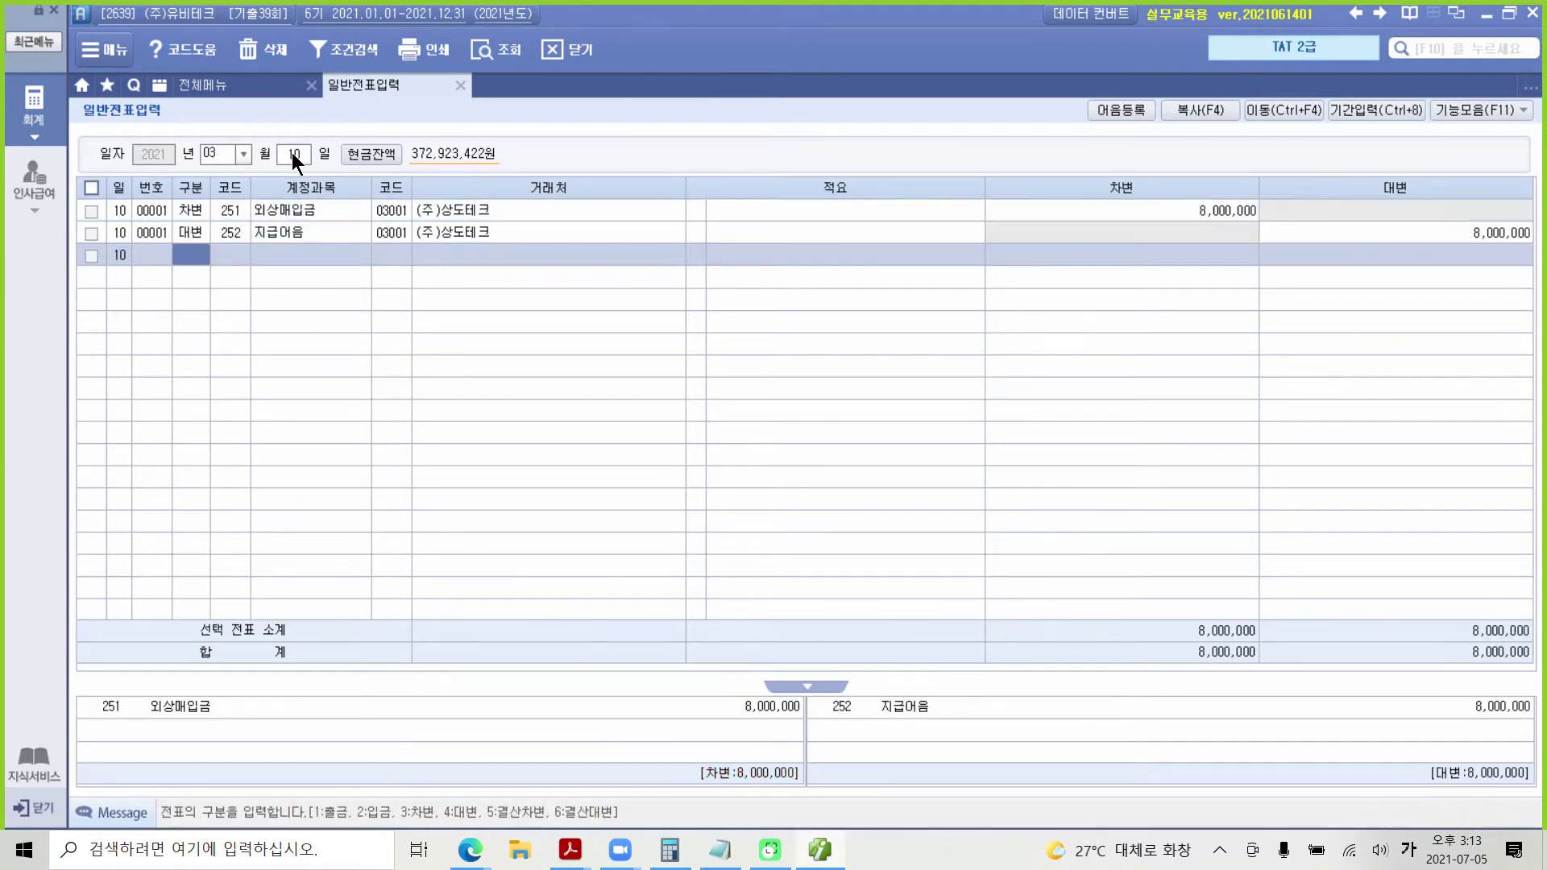
{"action": "left_click", "coordinate": [285, 201]}
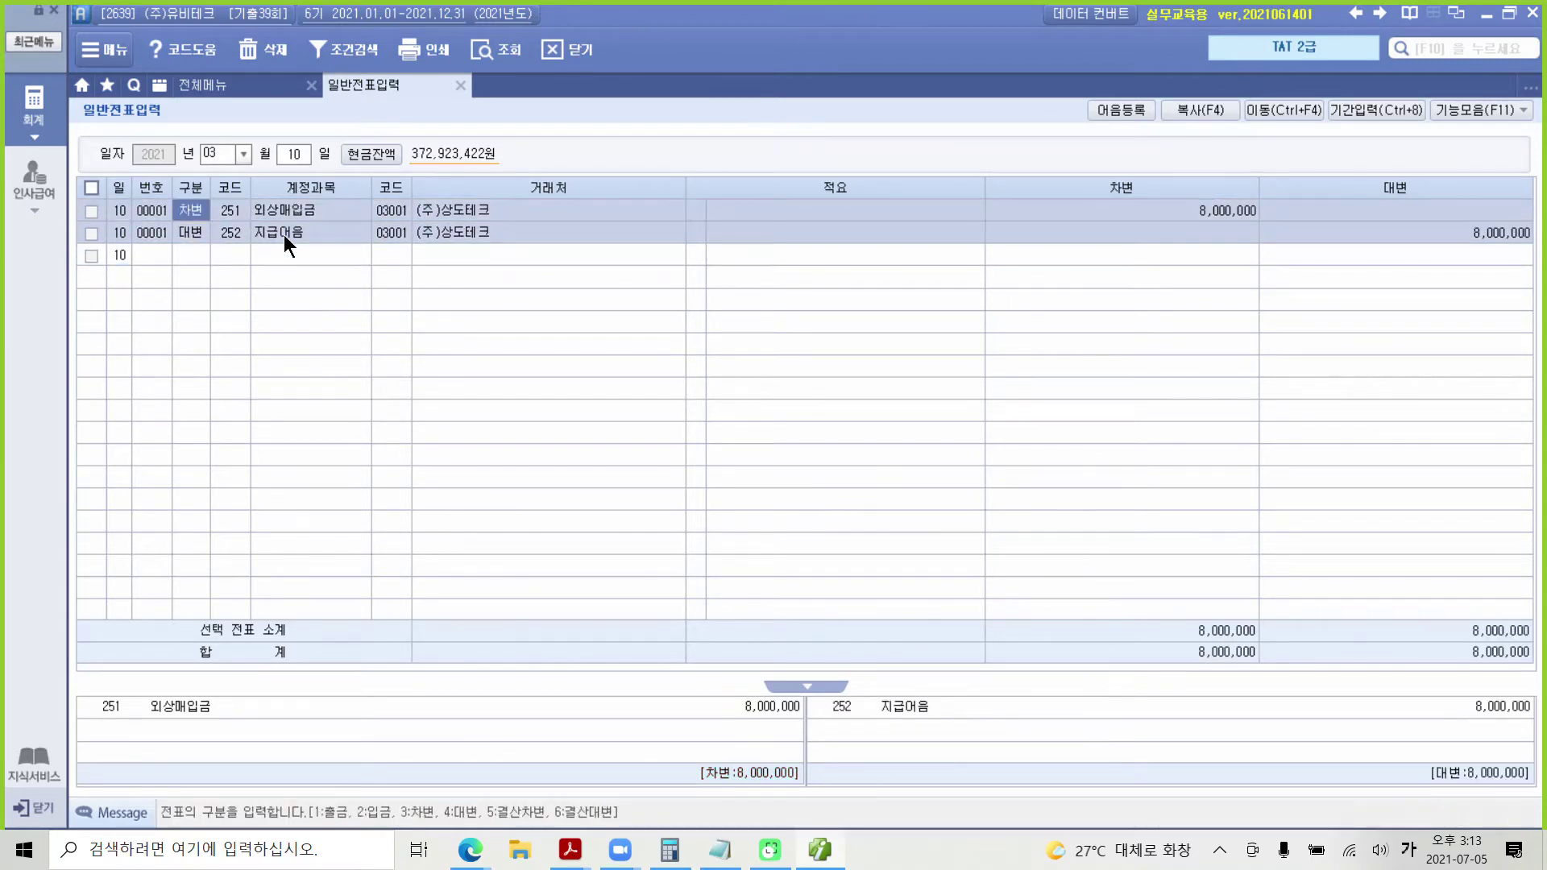
Step: Highlight evaluation item 3 on the notes payable statement in the PDF, then return to Smart A
{"action": "left_click", "coordinate": [283, 235]}
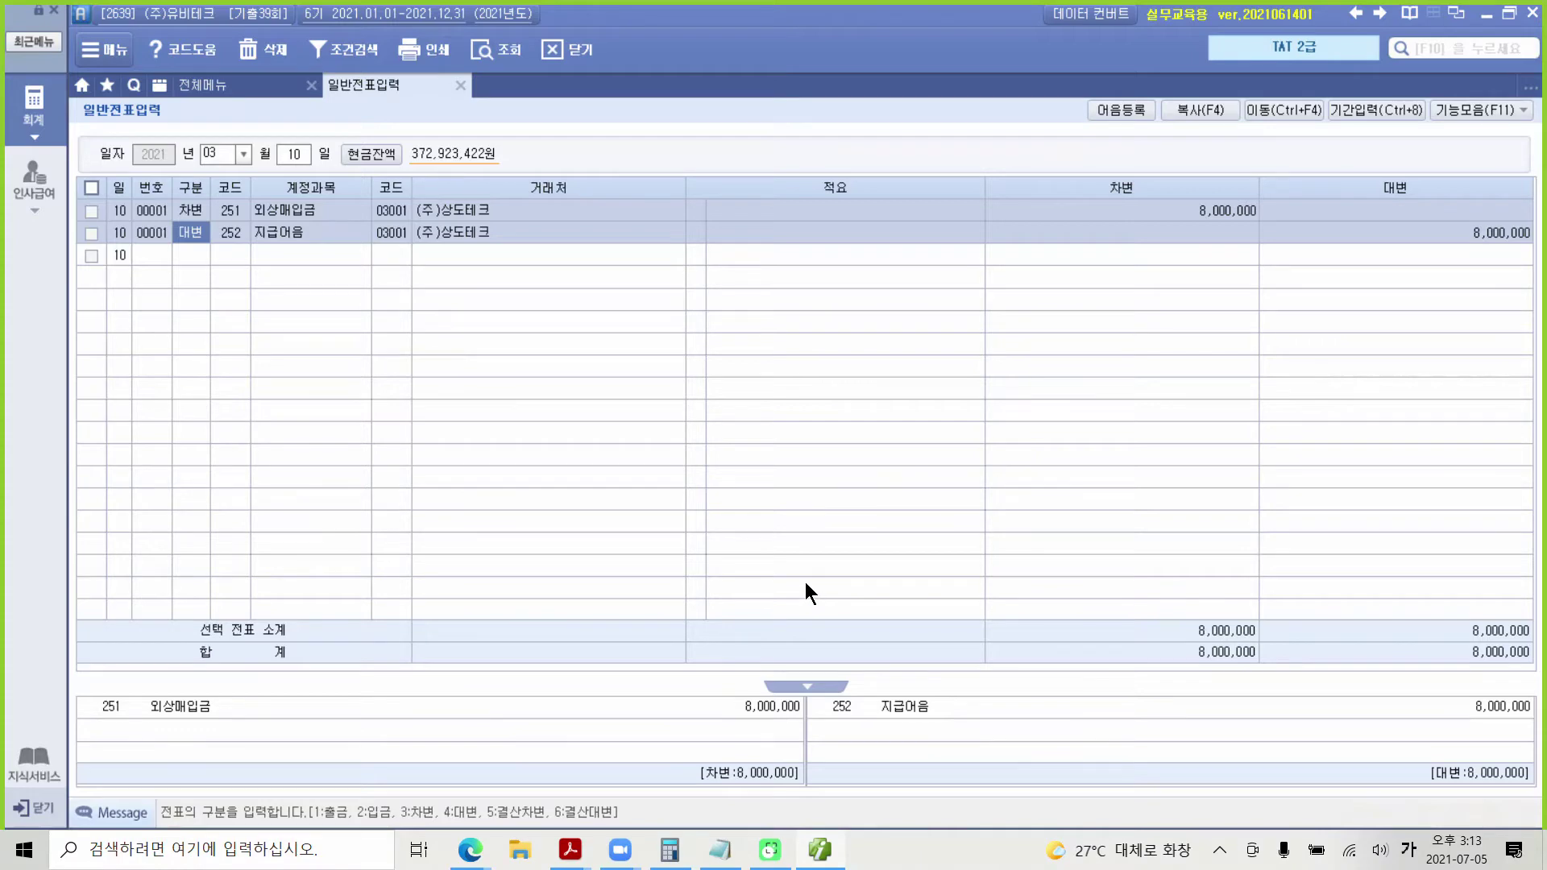
{"action": "key", "text": "alt+Tab"}
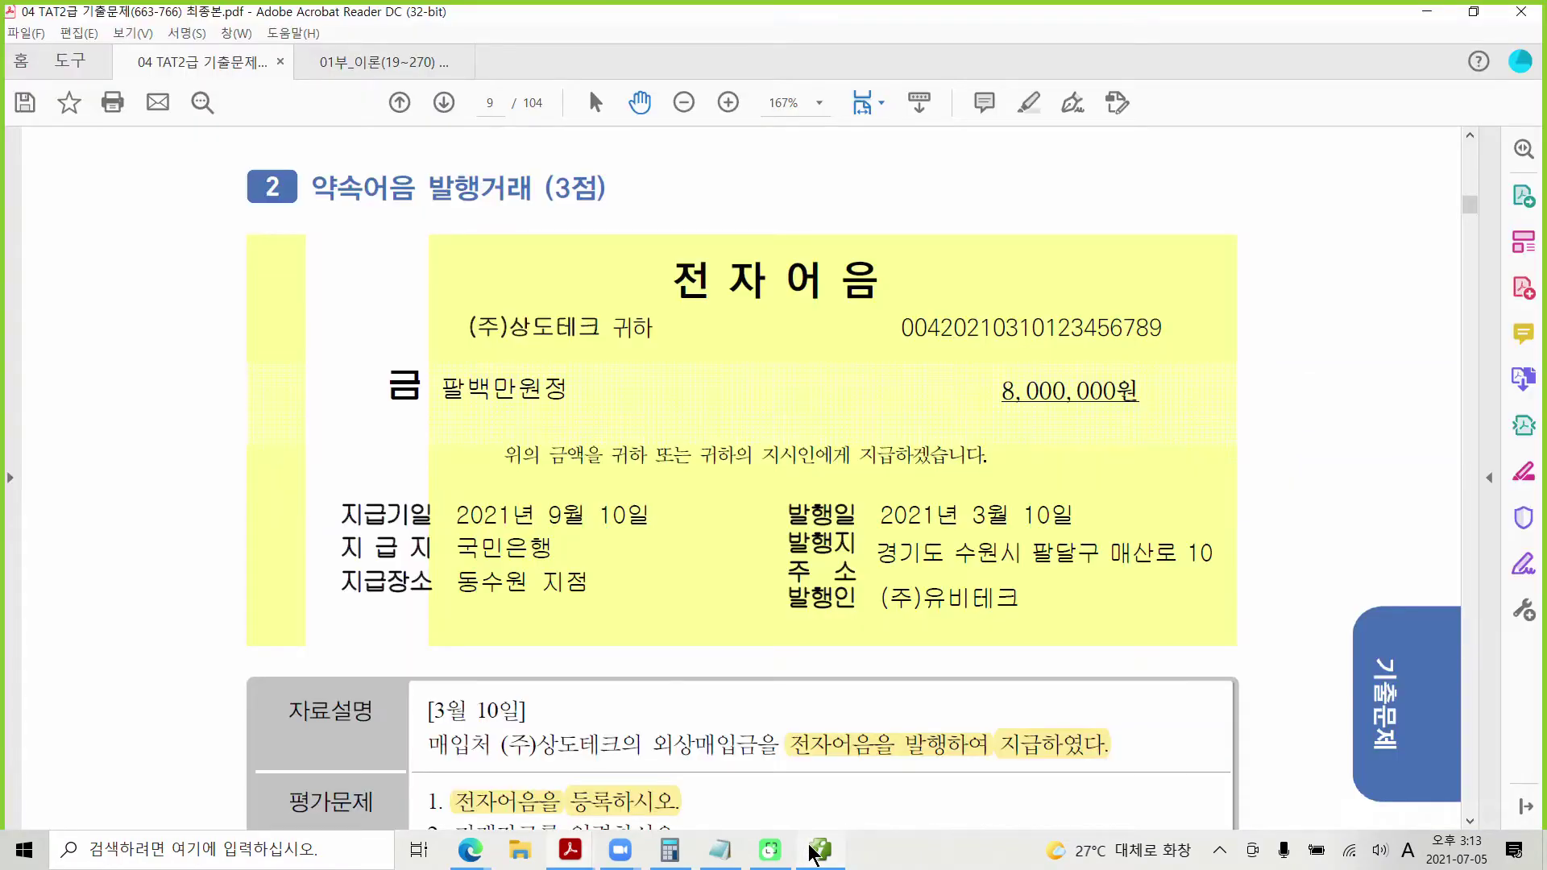
{"action": "scroll", "coordinate": [648, 578], "scroll_direction": "down", "scroll_amount": 3}
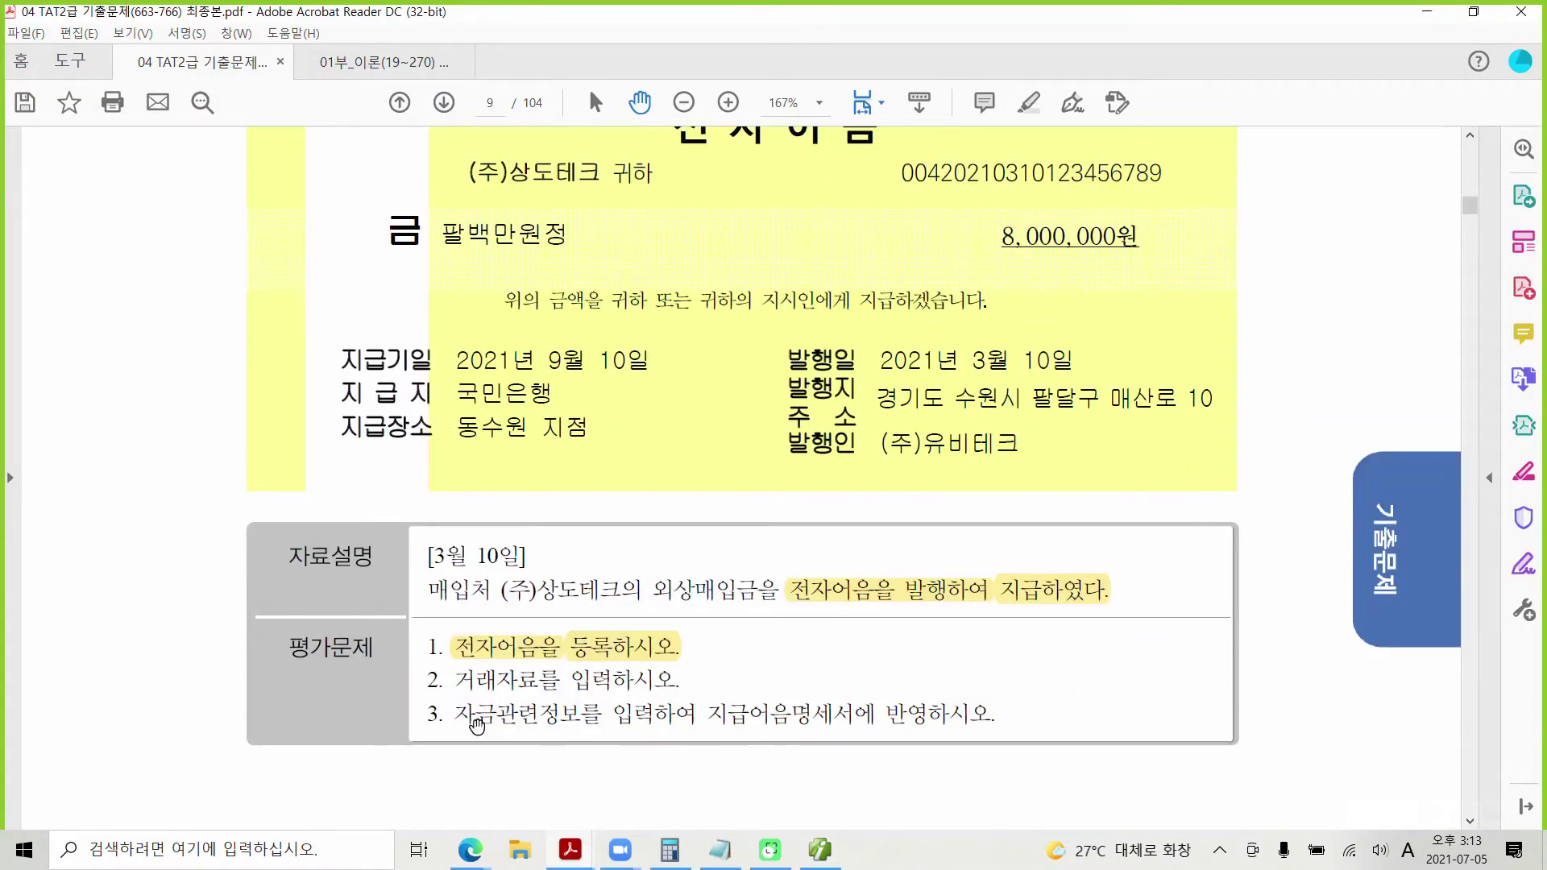
{"action": "left_click_drag", "start_coordinate": [455, 714], "coordinate": [876, 714]}
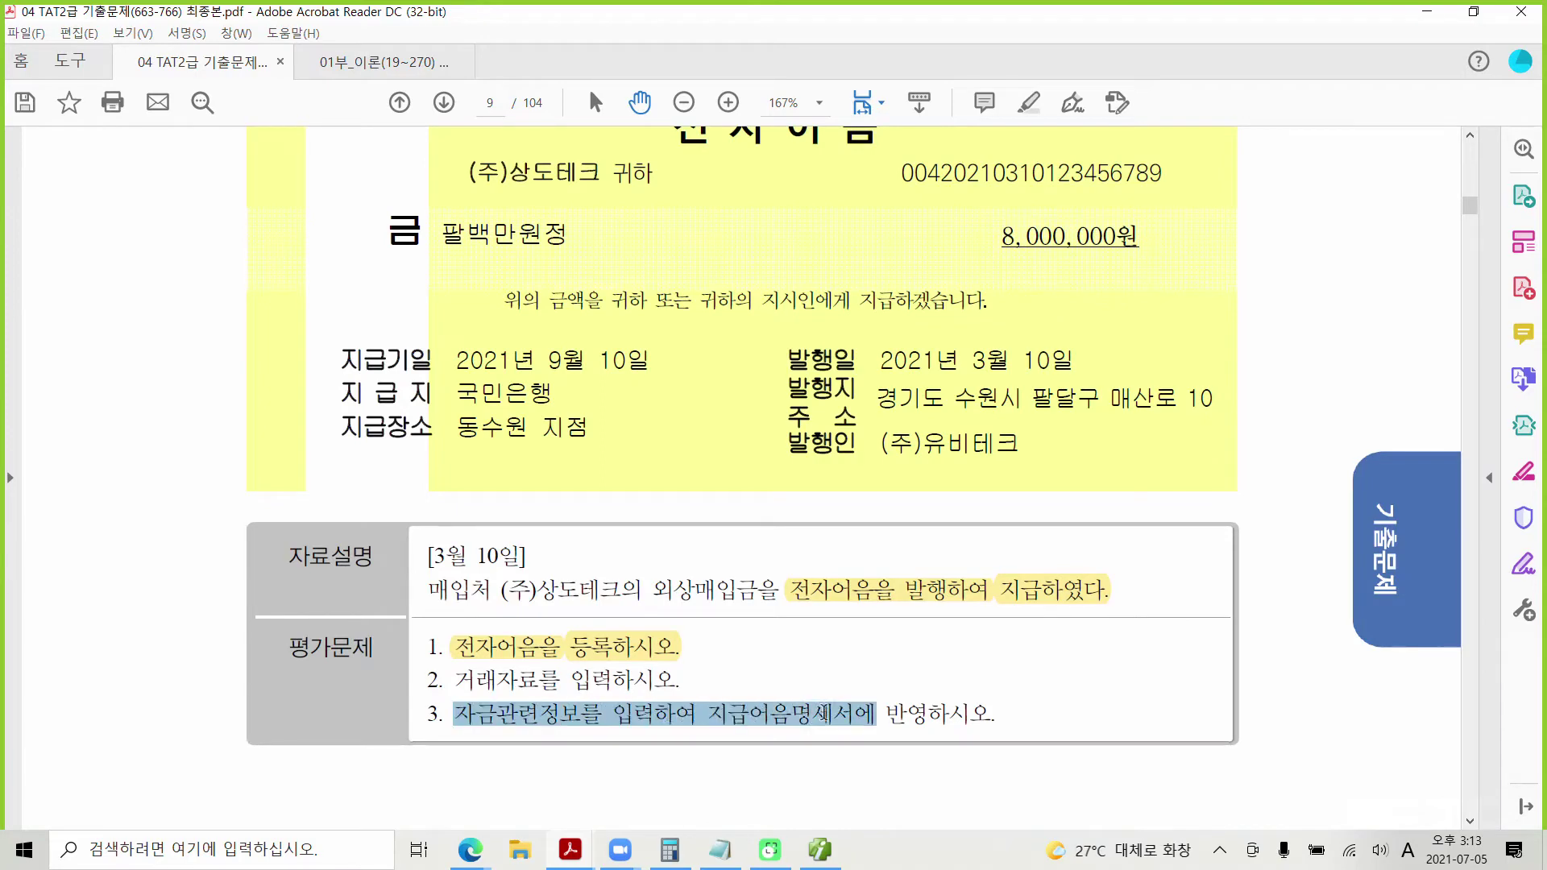
{"action": "right_click", "coordinate": [830, 714]}
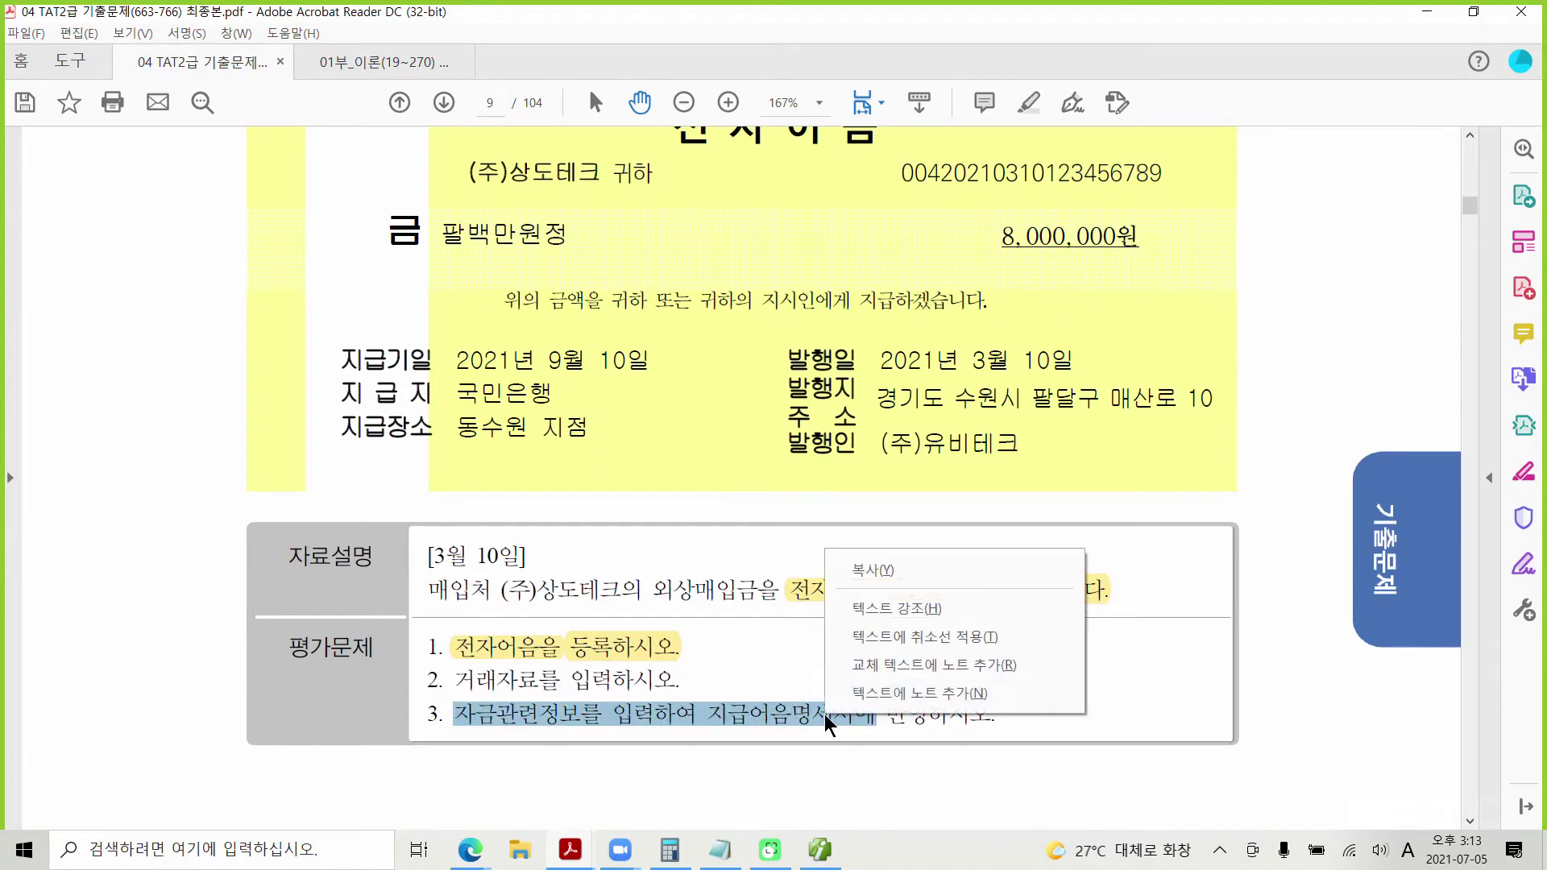
{"action": "left_click", "coordinate": [870, 608]}
{"action": "left_click", "coordinate": [818, 851]}
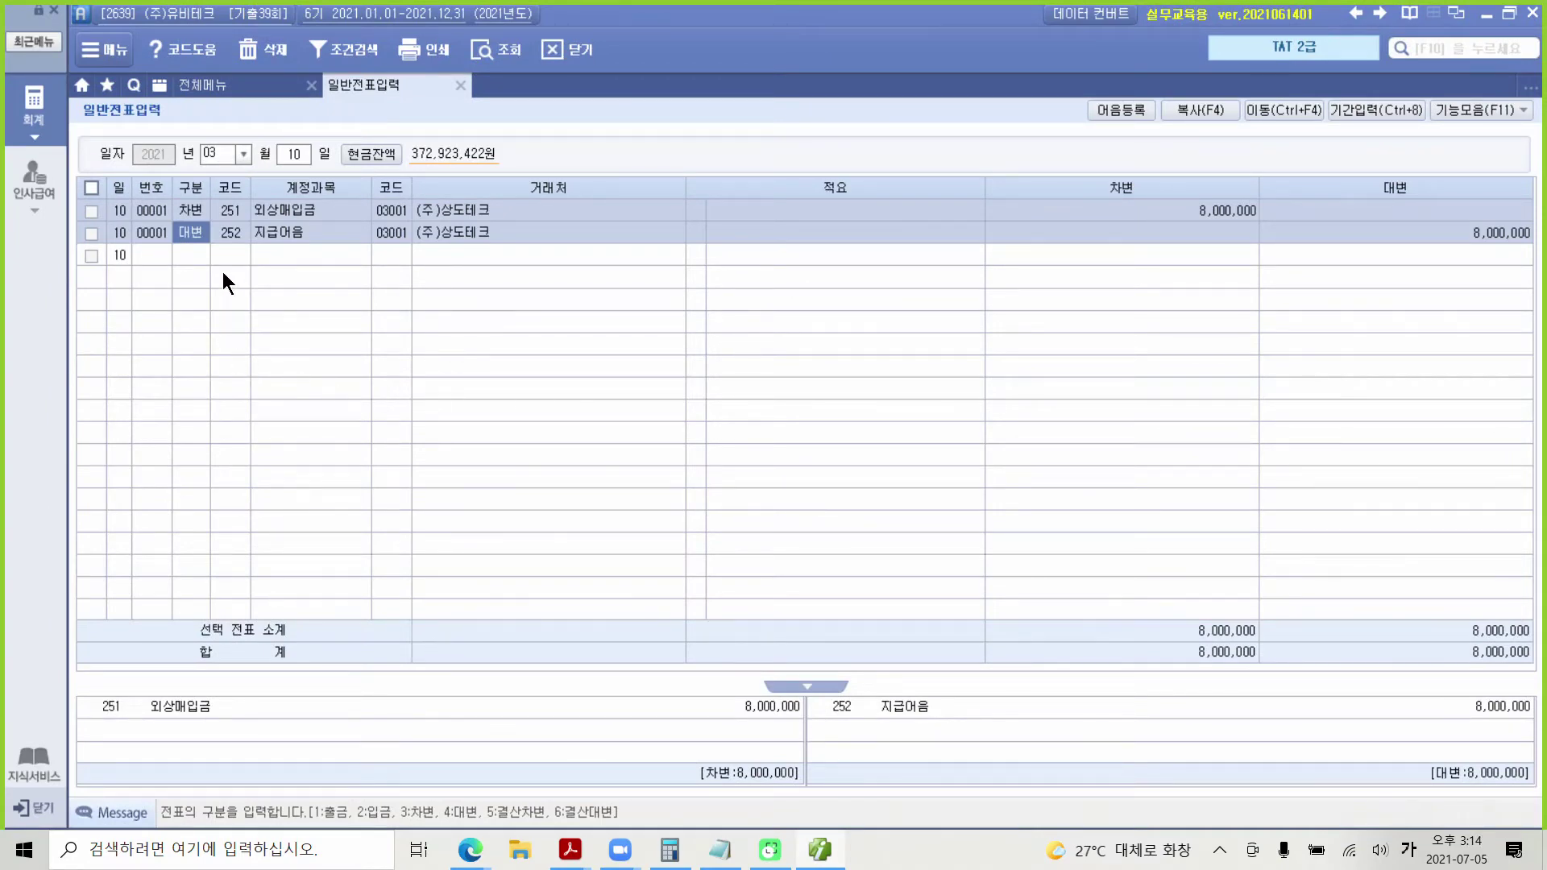
Step: Fill the 지급어음 line's note details with the registered 국민은행 e-note maturing 2021-09-10
{"action": "left_click", "coordinate": [208, 250]}
{"action": "left_click", "coordinate": [195, 232]}
{"action": "key", "text": "F3"}
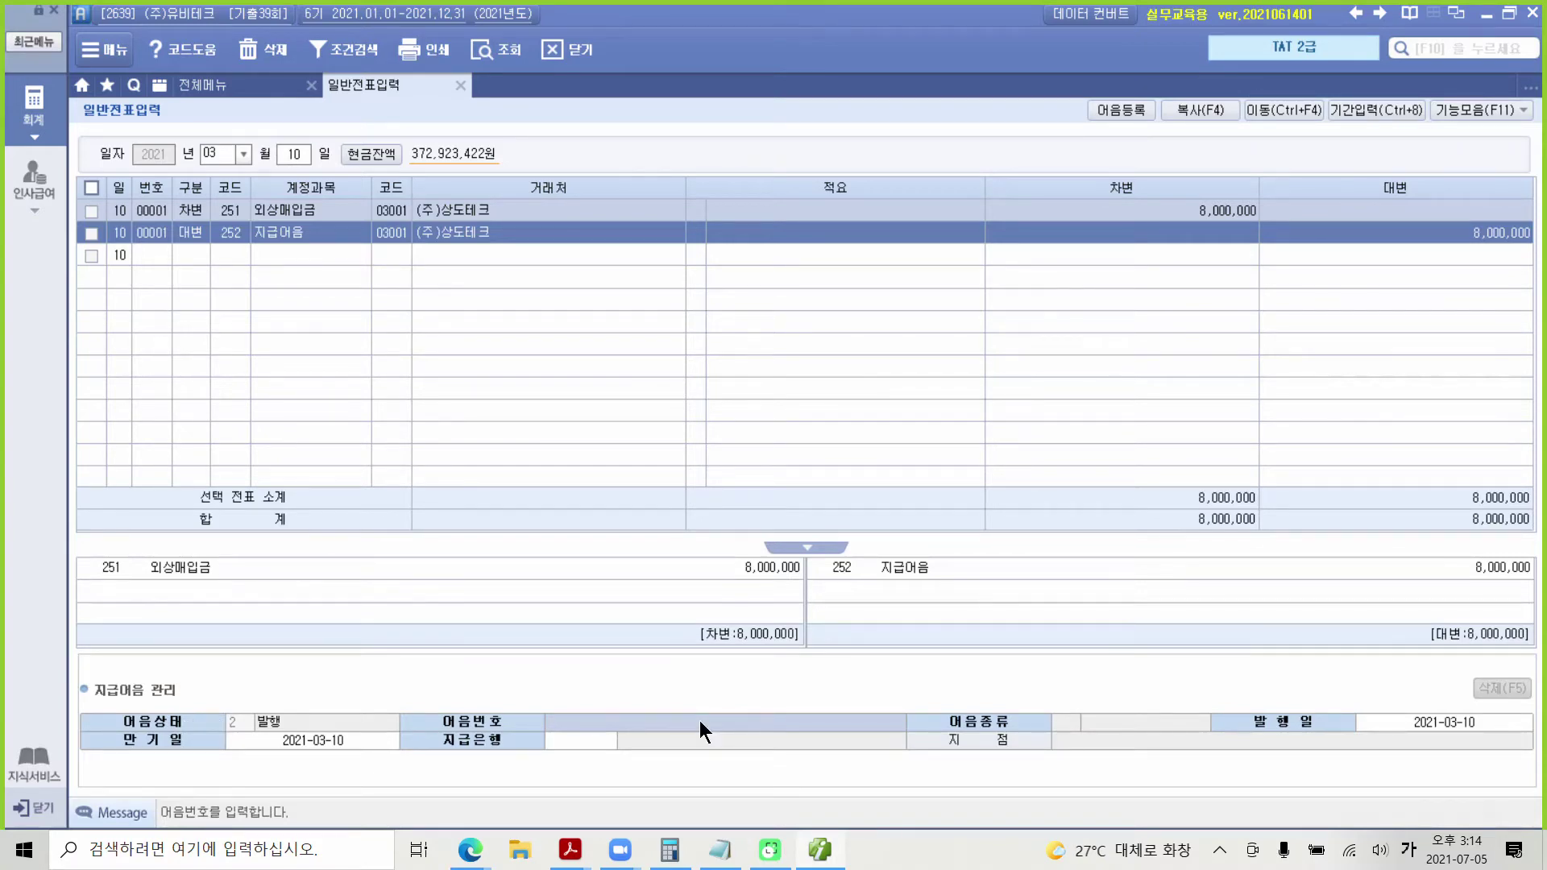
{"action": "key", "text": "F2"}
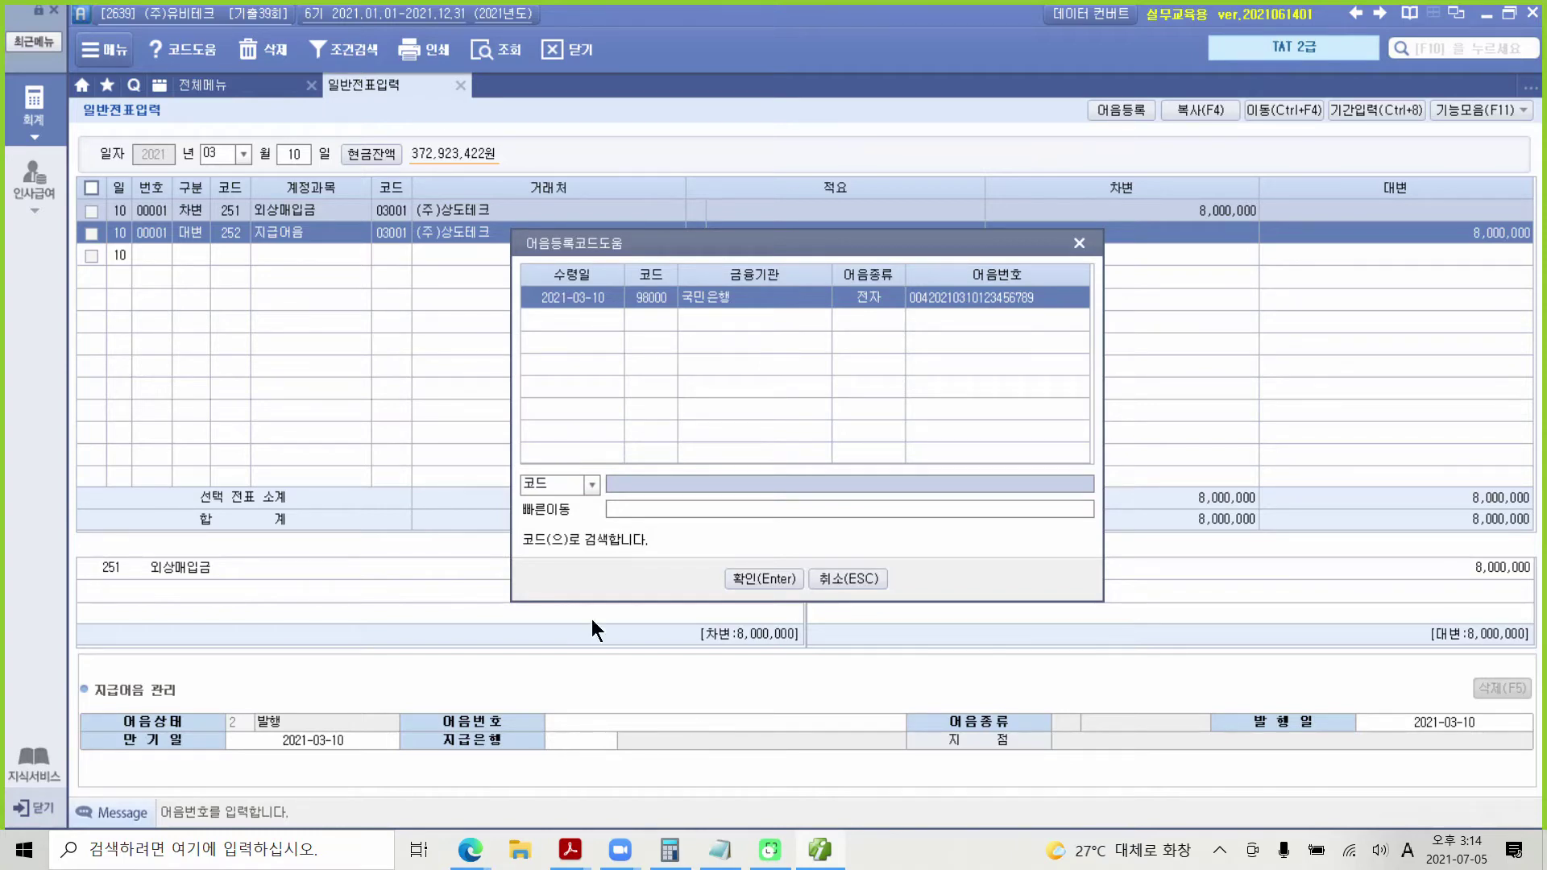
{"action": "left_click", "coordinate": [766, 578]}
{"action": "key", "text": "Return"}
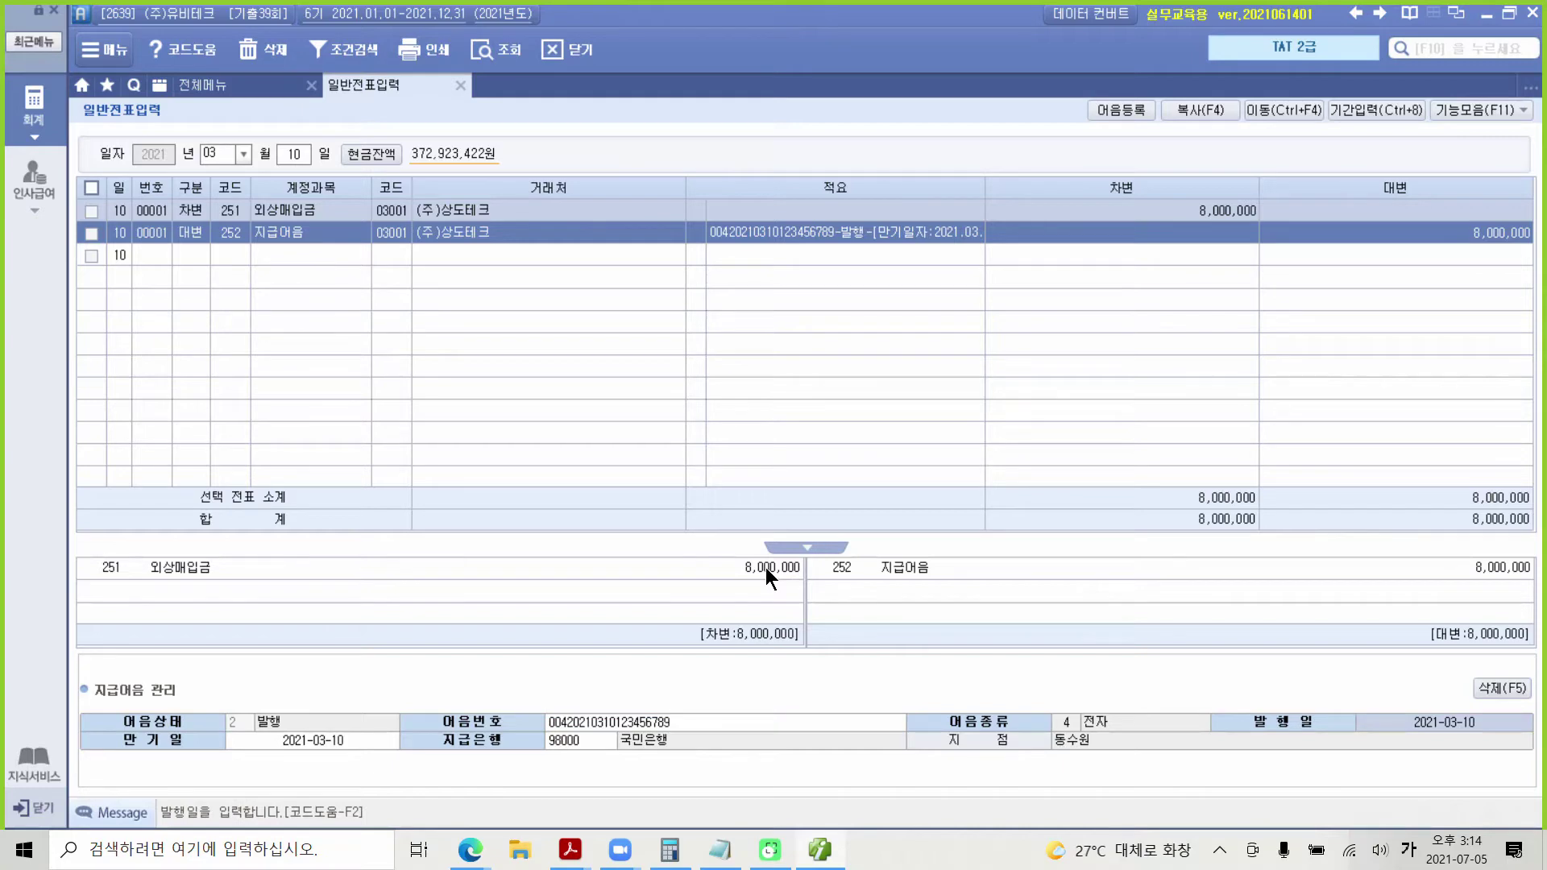
{"action": "key", "text": "Return"}
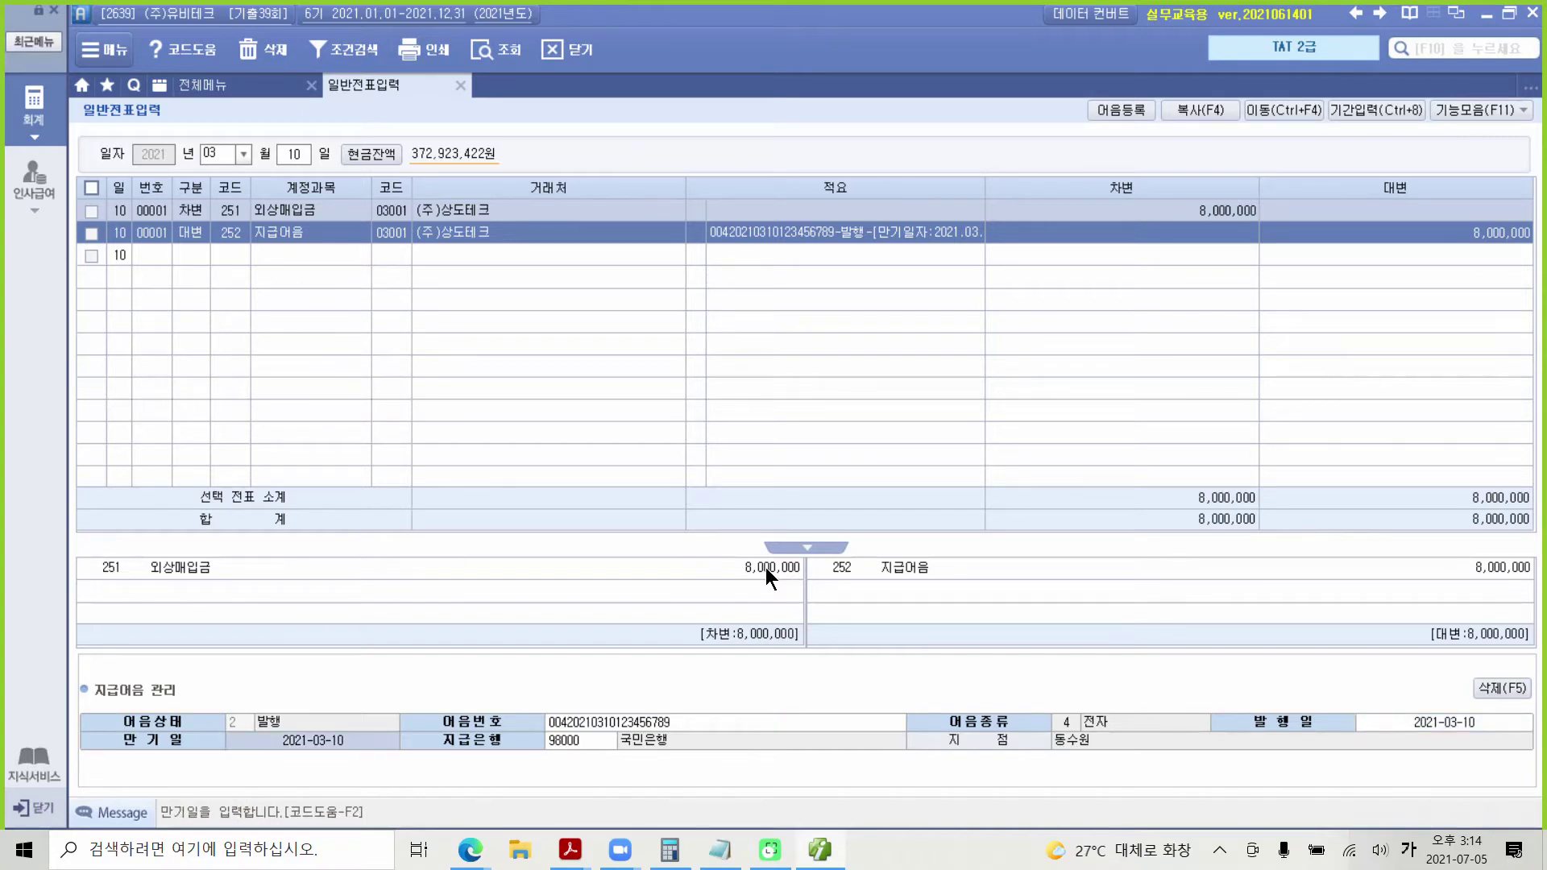
{"action": "type", "text": "2021-09-10"}
{"action": "key", "text": "Return"}
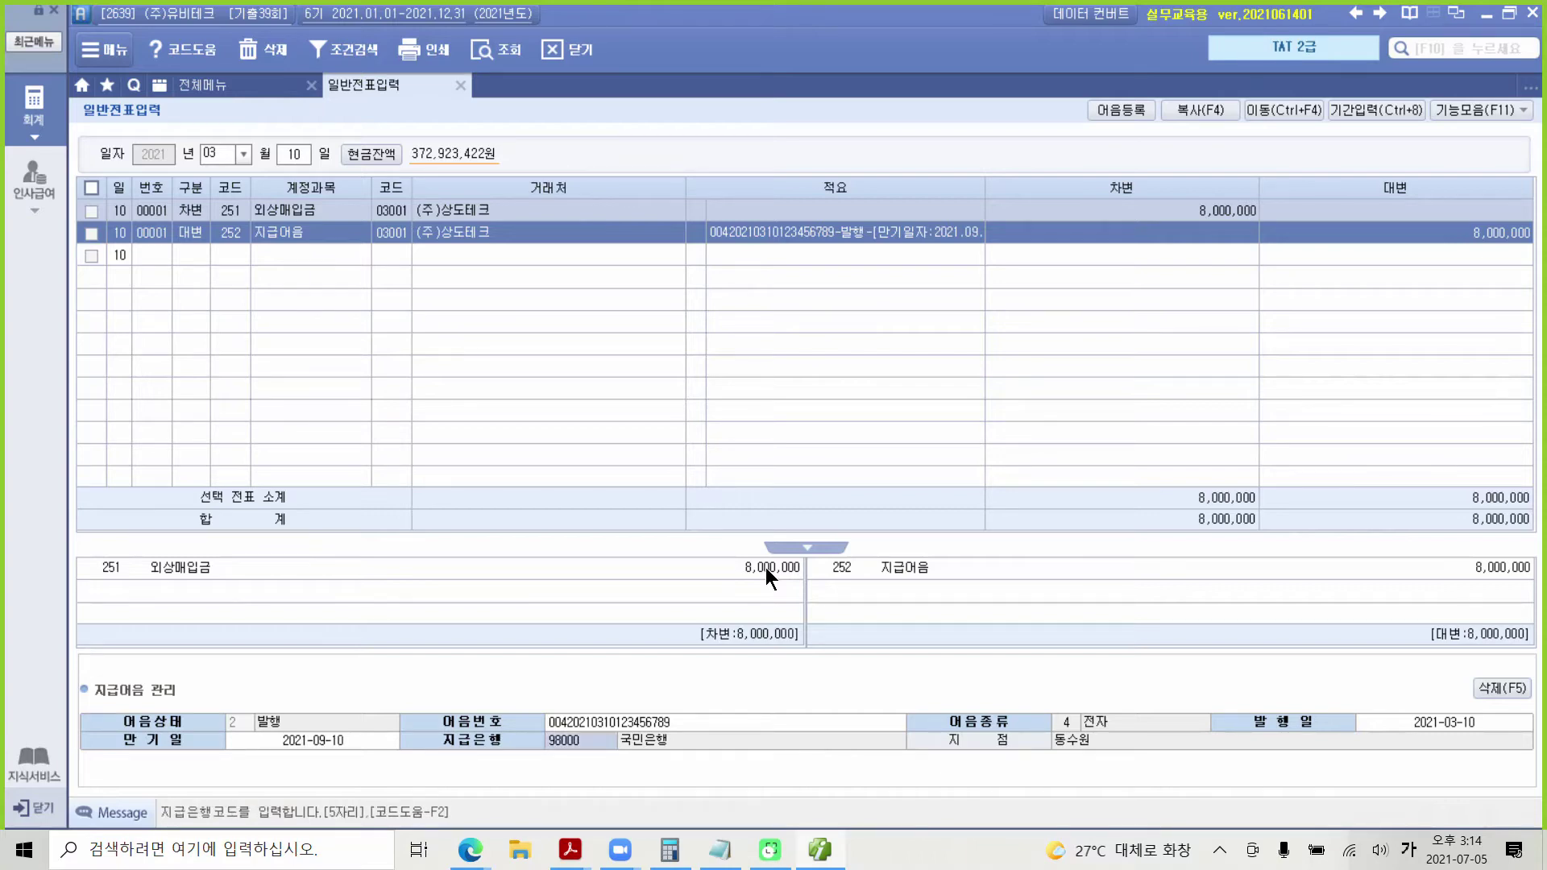
{"action": "key", "text": "Return"}
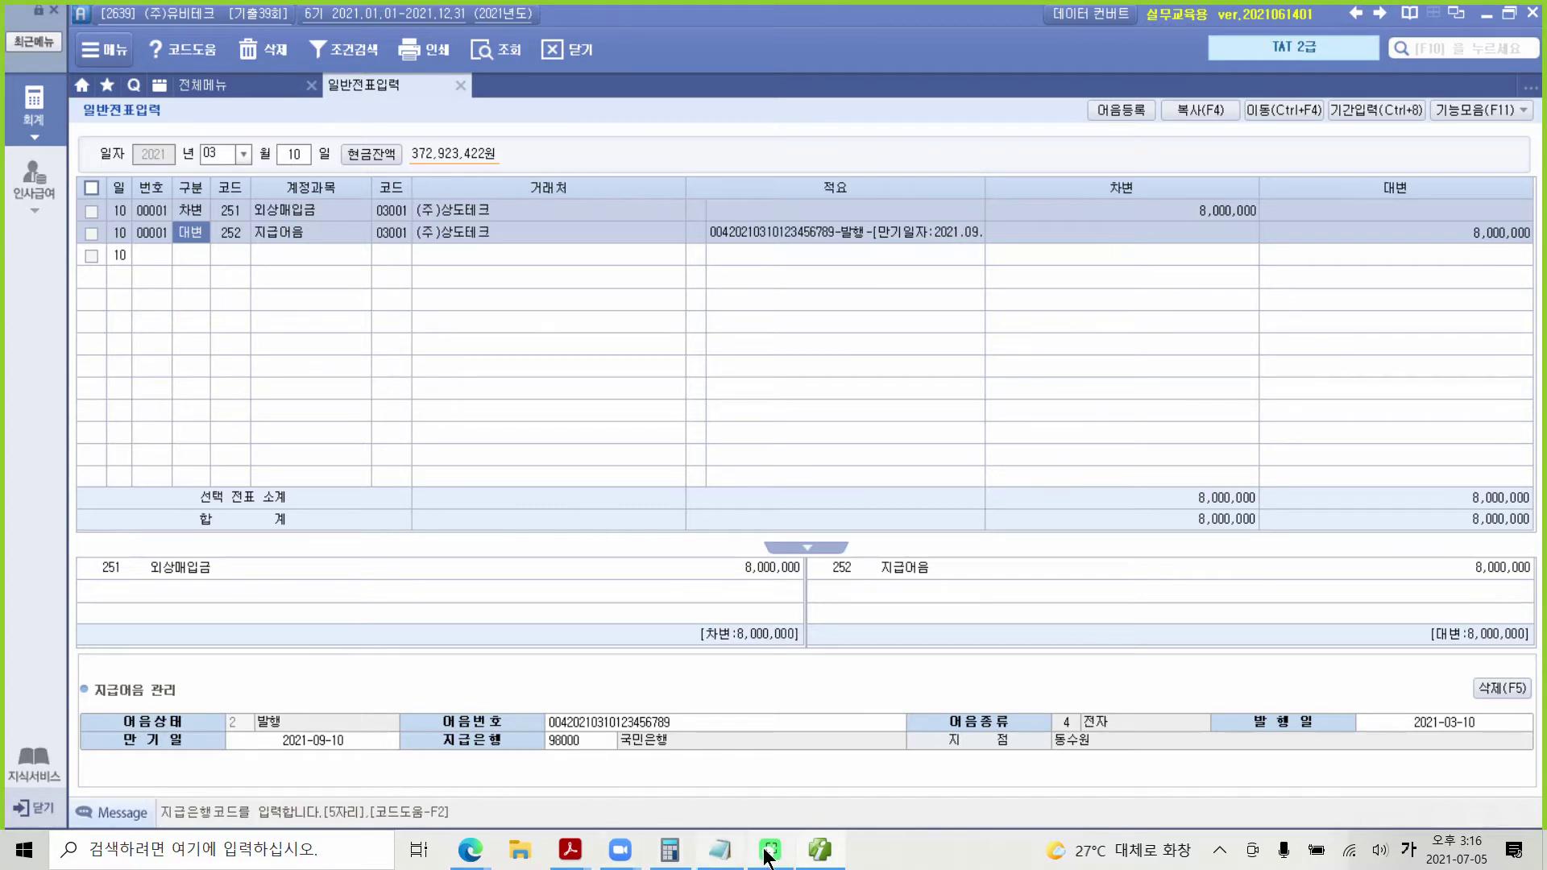
Step: Scroll the PDF to problem 3 and highlight the 20,000,000 deposit amount in yellow
{"action": "mouse_move", "coordinate": [838, 852]}
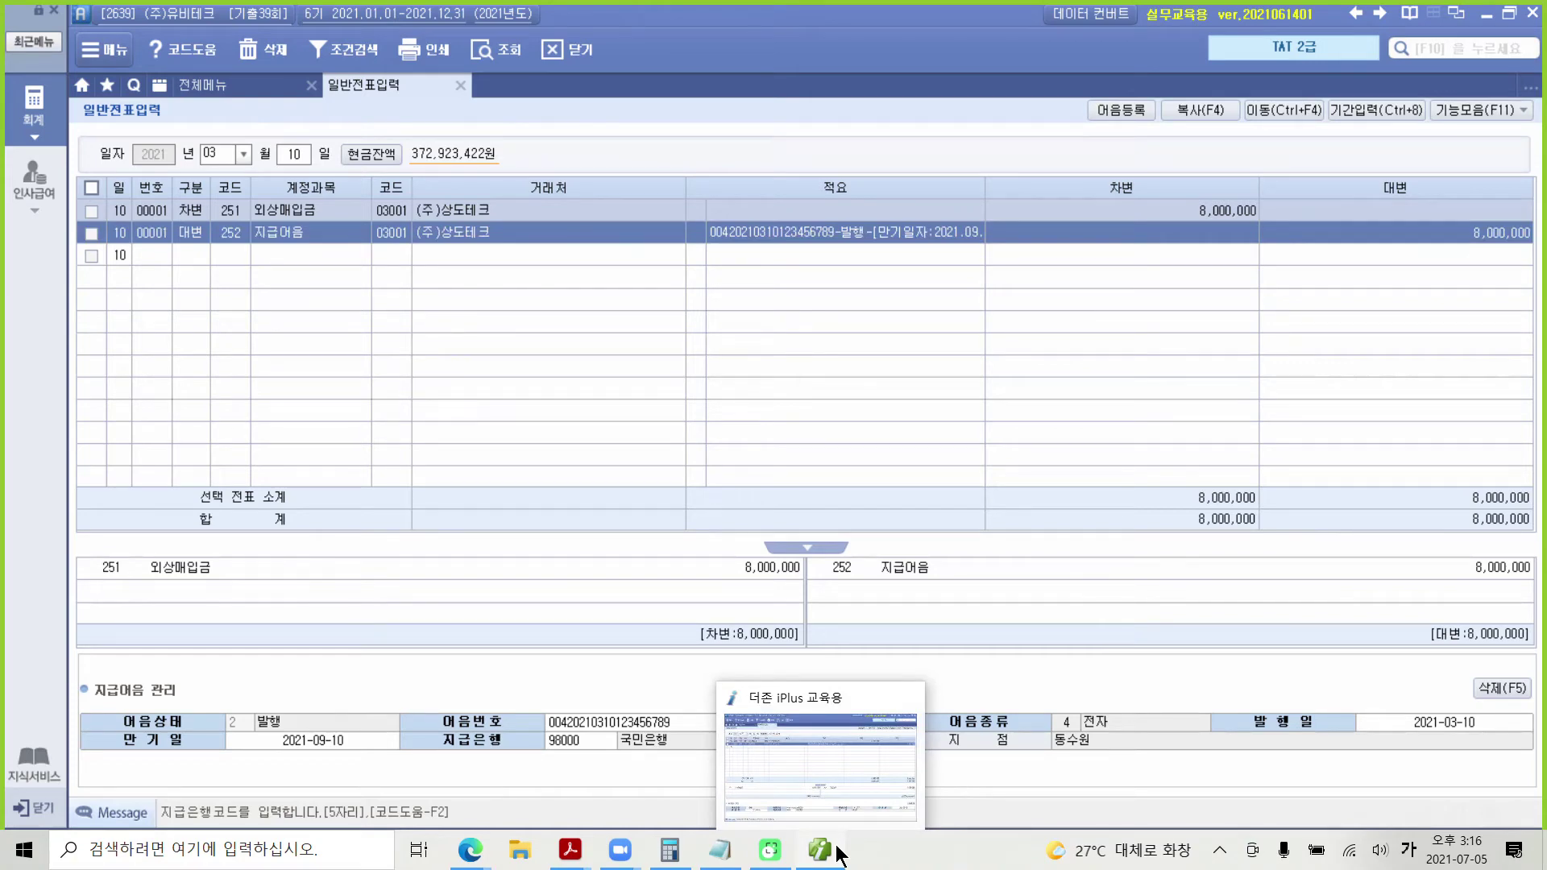
{"action": "key", "text": "alt+Tab"}
{"action": "scroll", "coordinate": [789, 738], "scroll_direction": "down", "scroll_amount": 5}
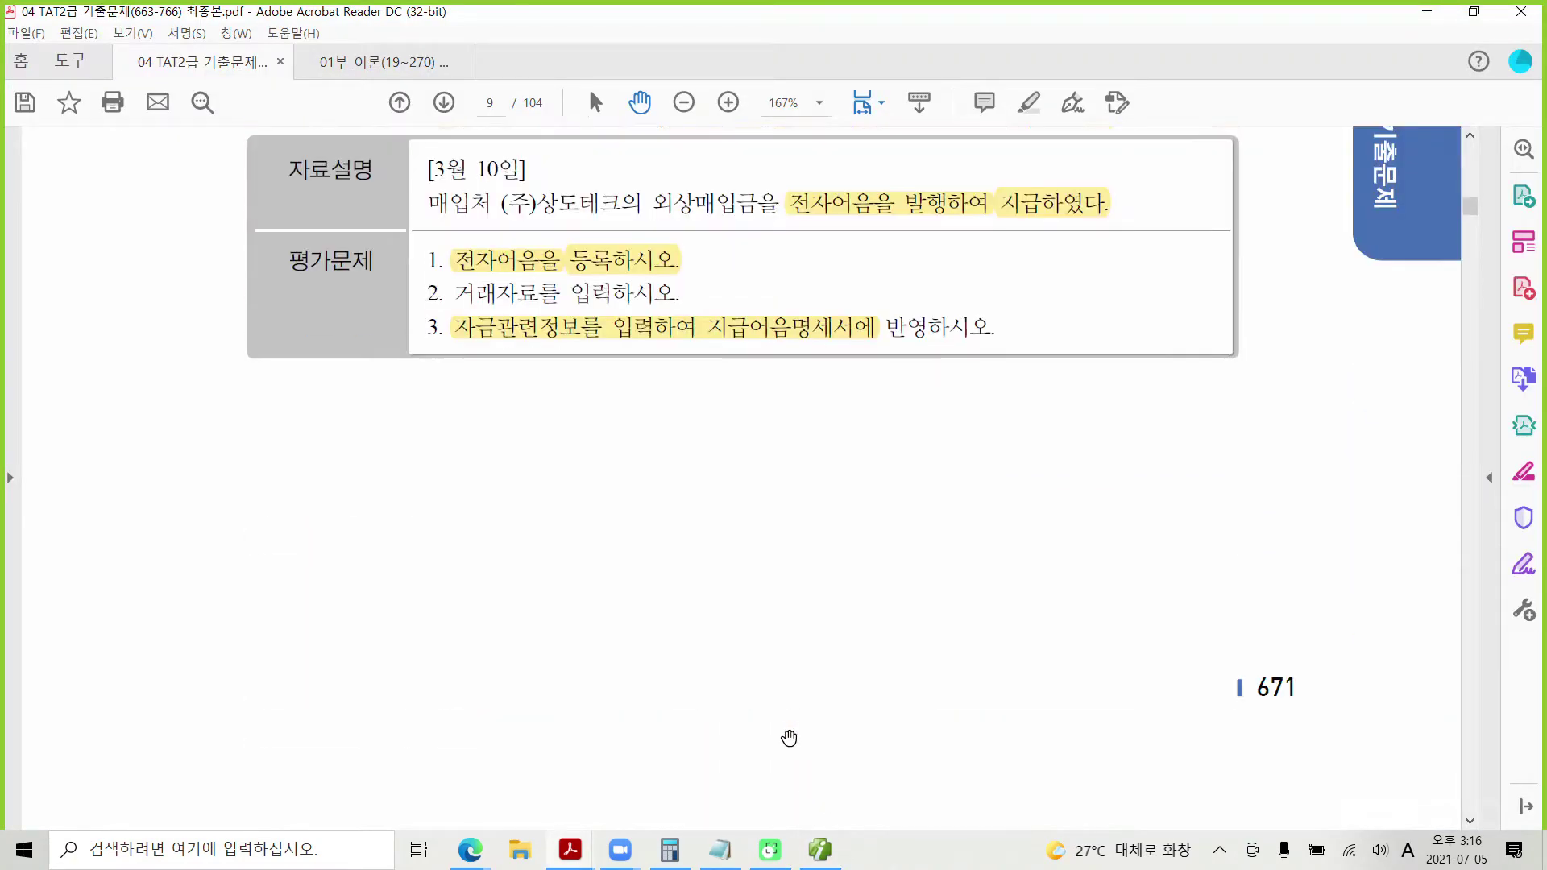
{"action": "scroll", "coordinate": [788, 738], "scroll_direction": "down", "scroll_amount": 10}
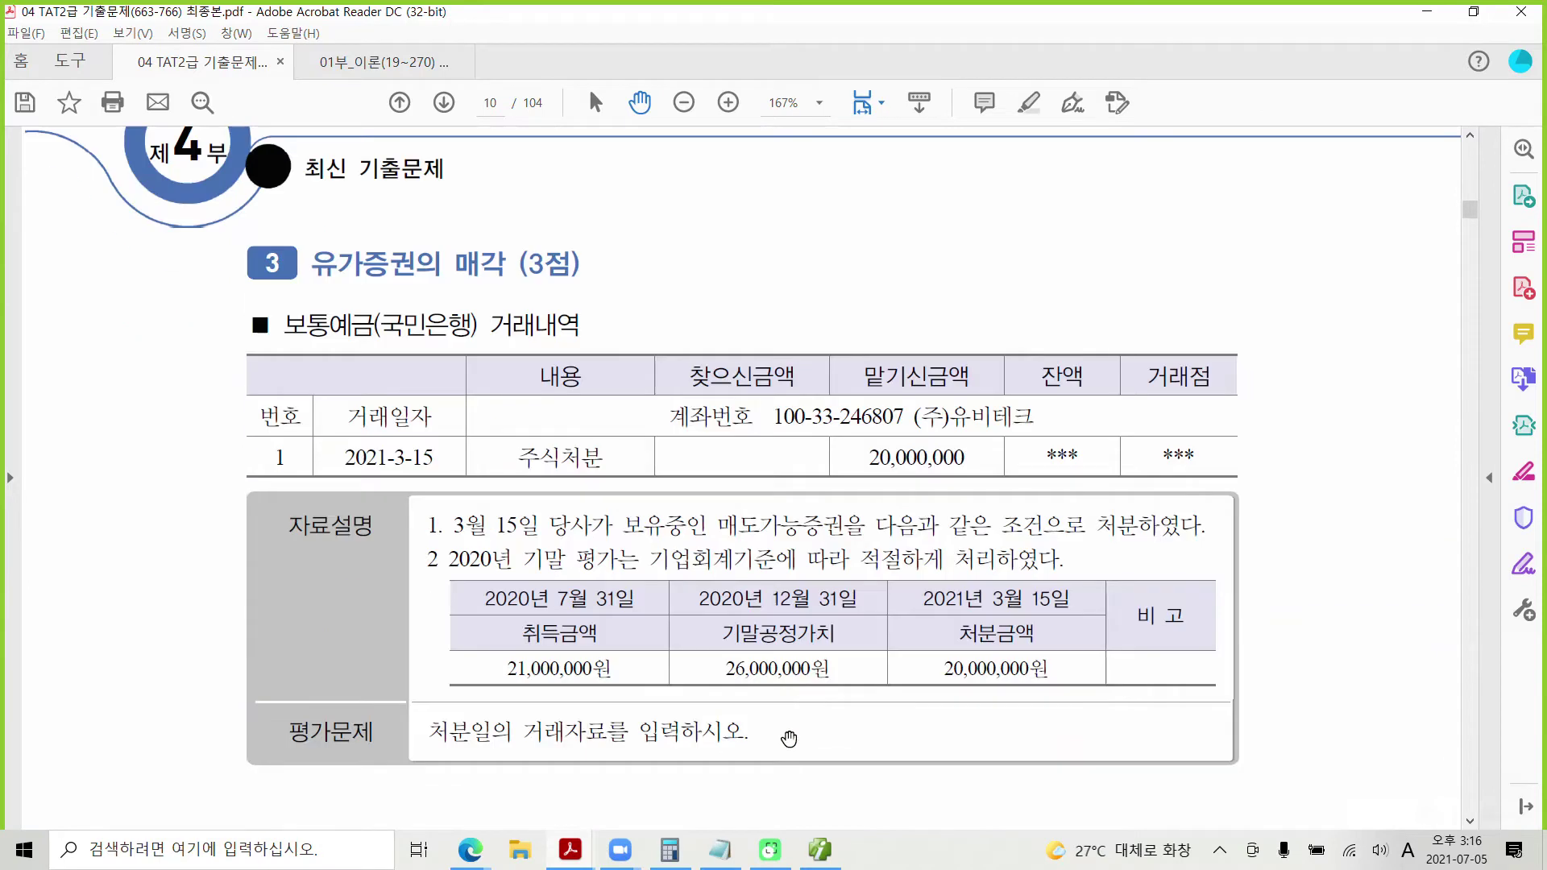
{"action": "scroll", "coordinate": [788, 738], "scroll_direction": "down", "scroll_amount": 1}
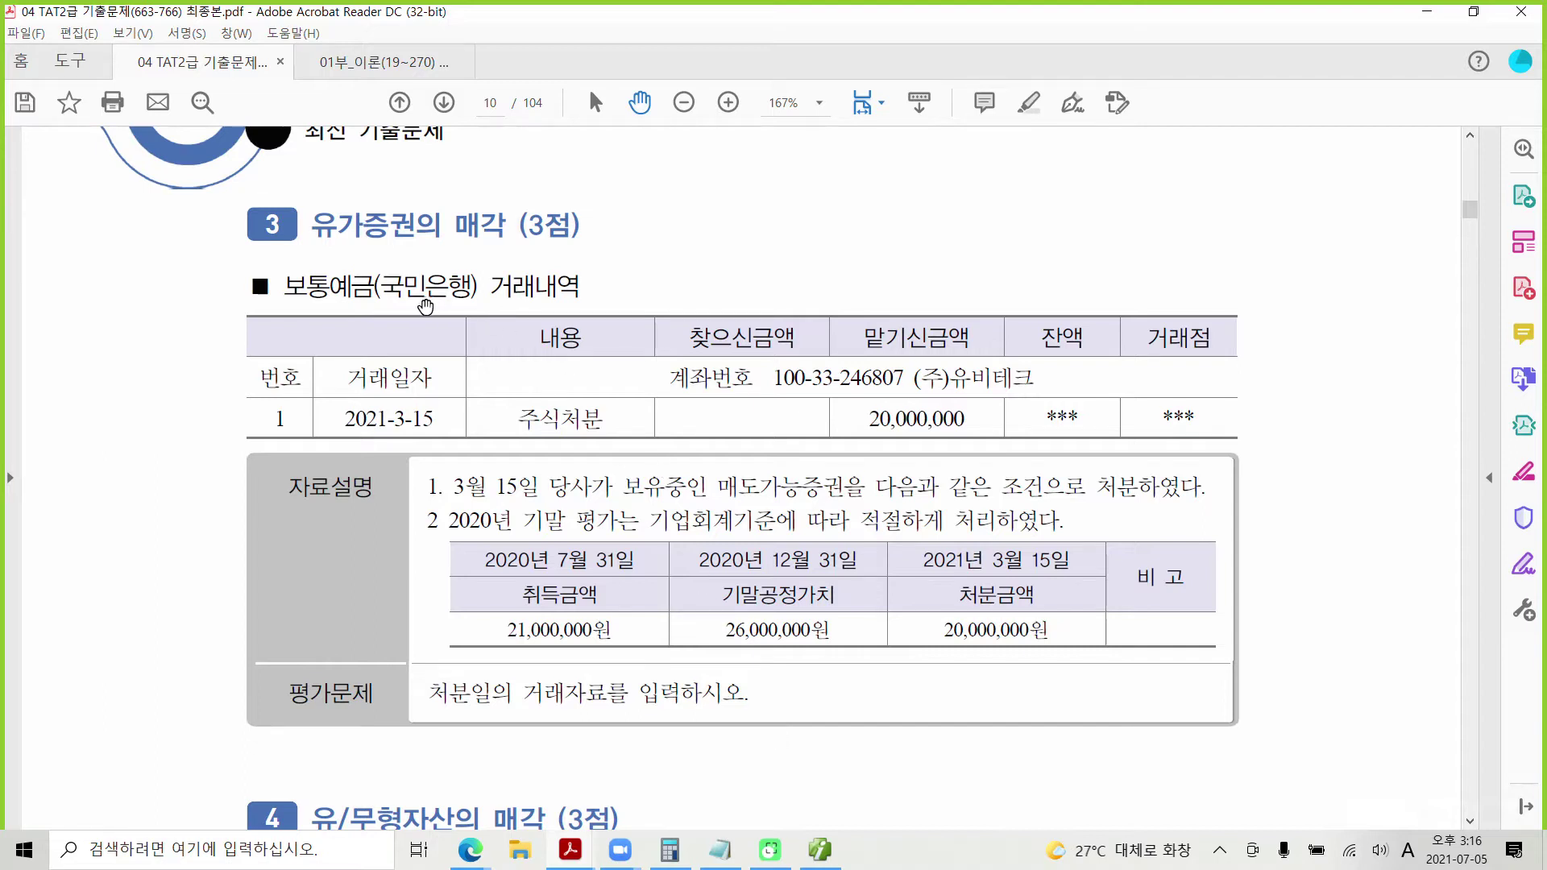
{"action": "scroll", "coordinate": [428, 316], "scroll_direction": "down", "scroll_amount": 1}
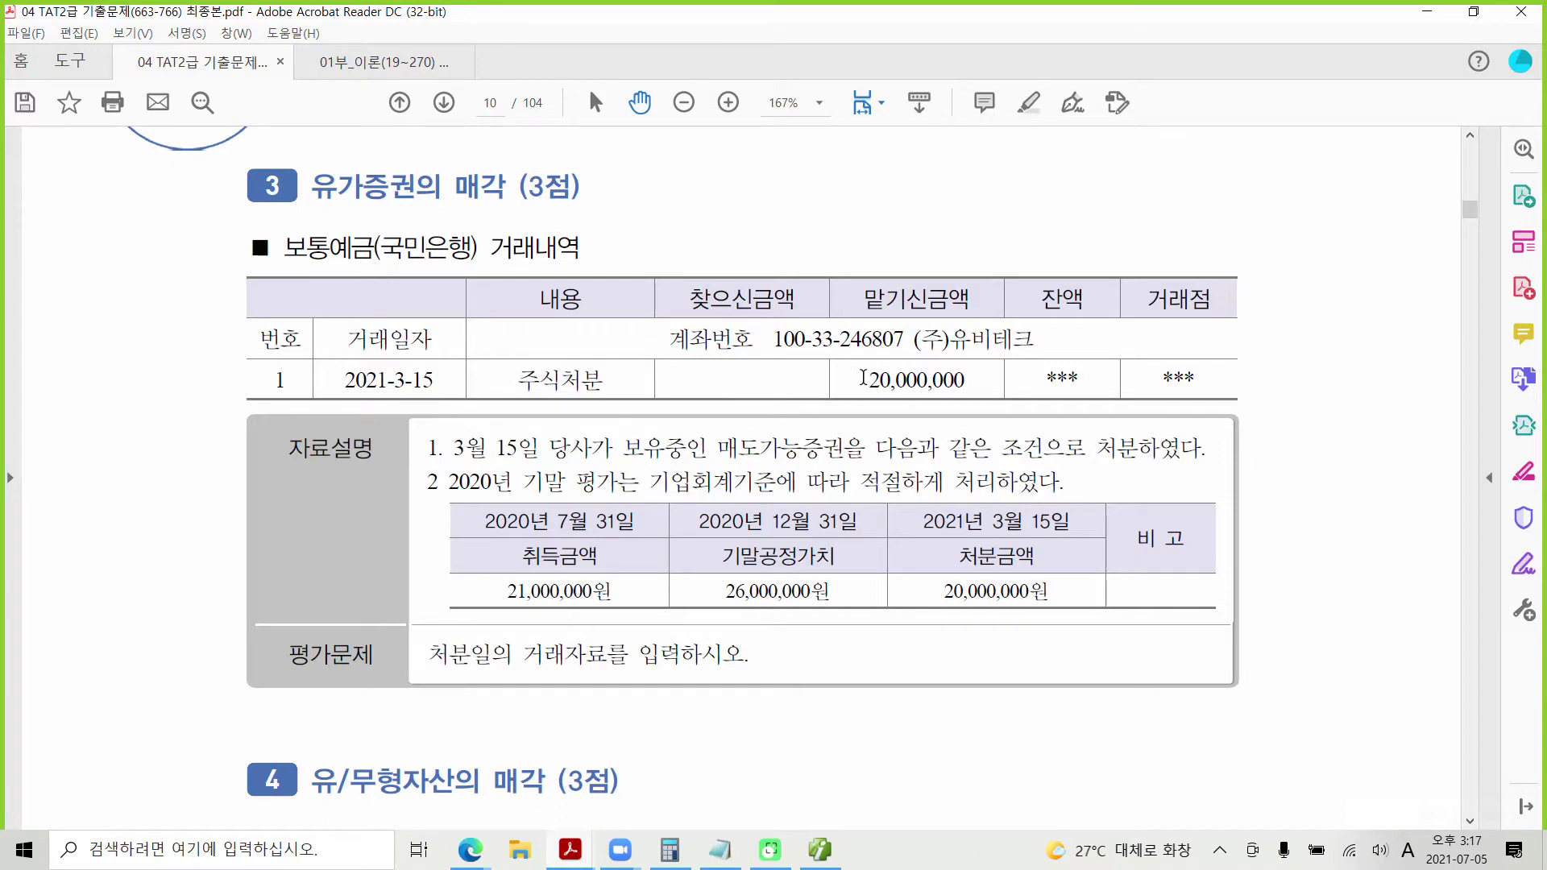
{"action": "left_click_drag", "start_coordinate": [862, 377], "coordinate": [973, 381]}
{"action": "right_click", "coordinate": [973, 381]}
{"action": "left_click", "coordinate": [1040, 445]}
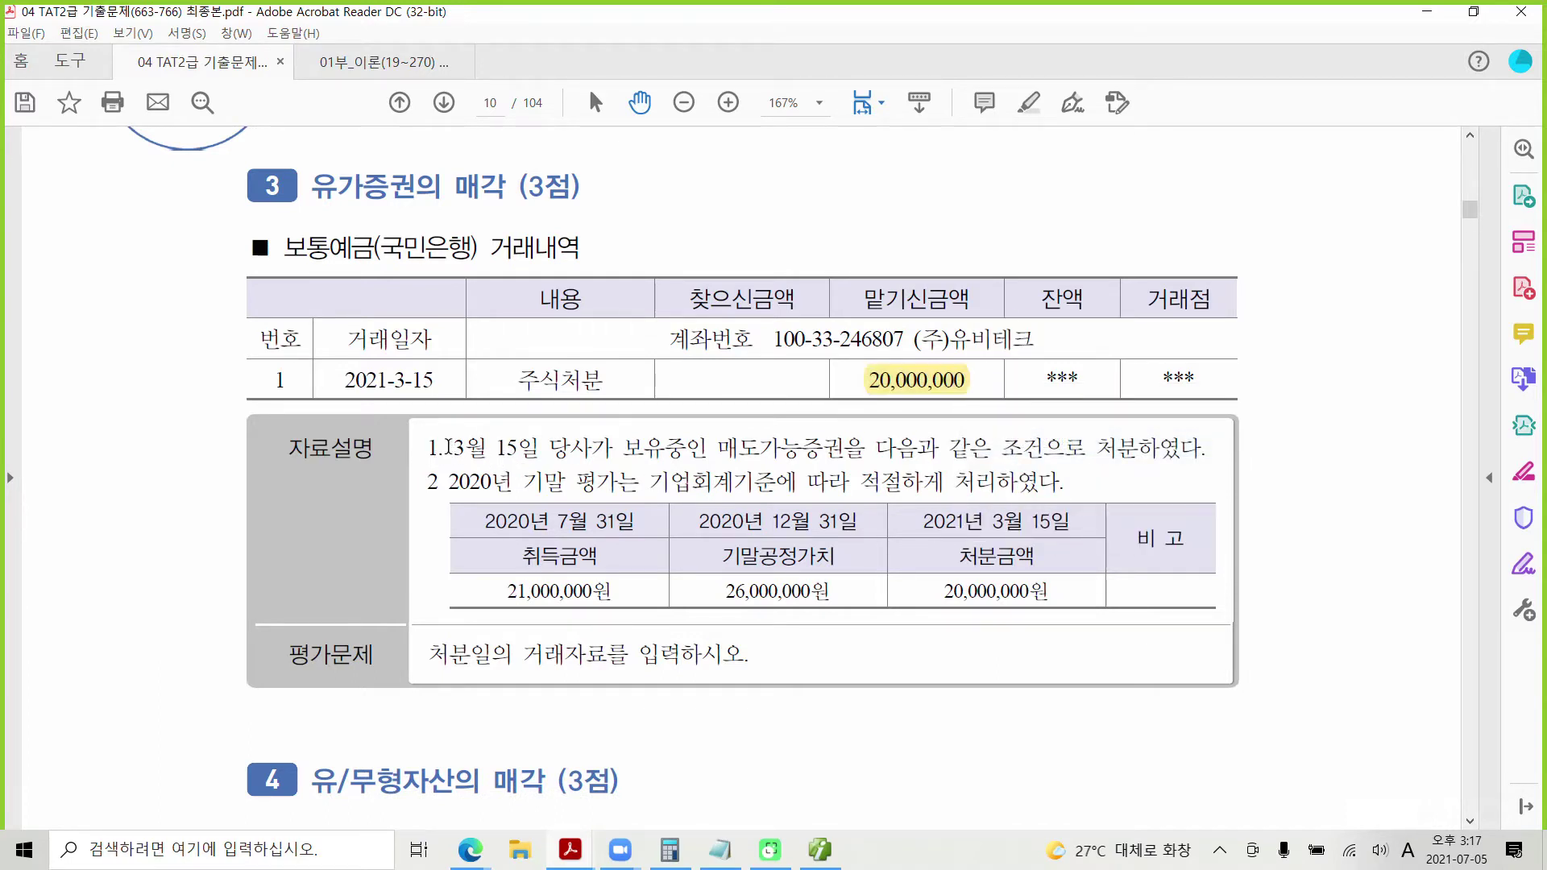
Step: Select the 3월 15일 sale description and box the 2020년 12월 31일 year-end date
{"action": "left_click_drag", "start_coordinate": [449, 447], "coordinate": [810, 448]}
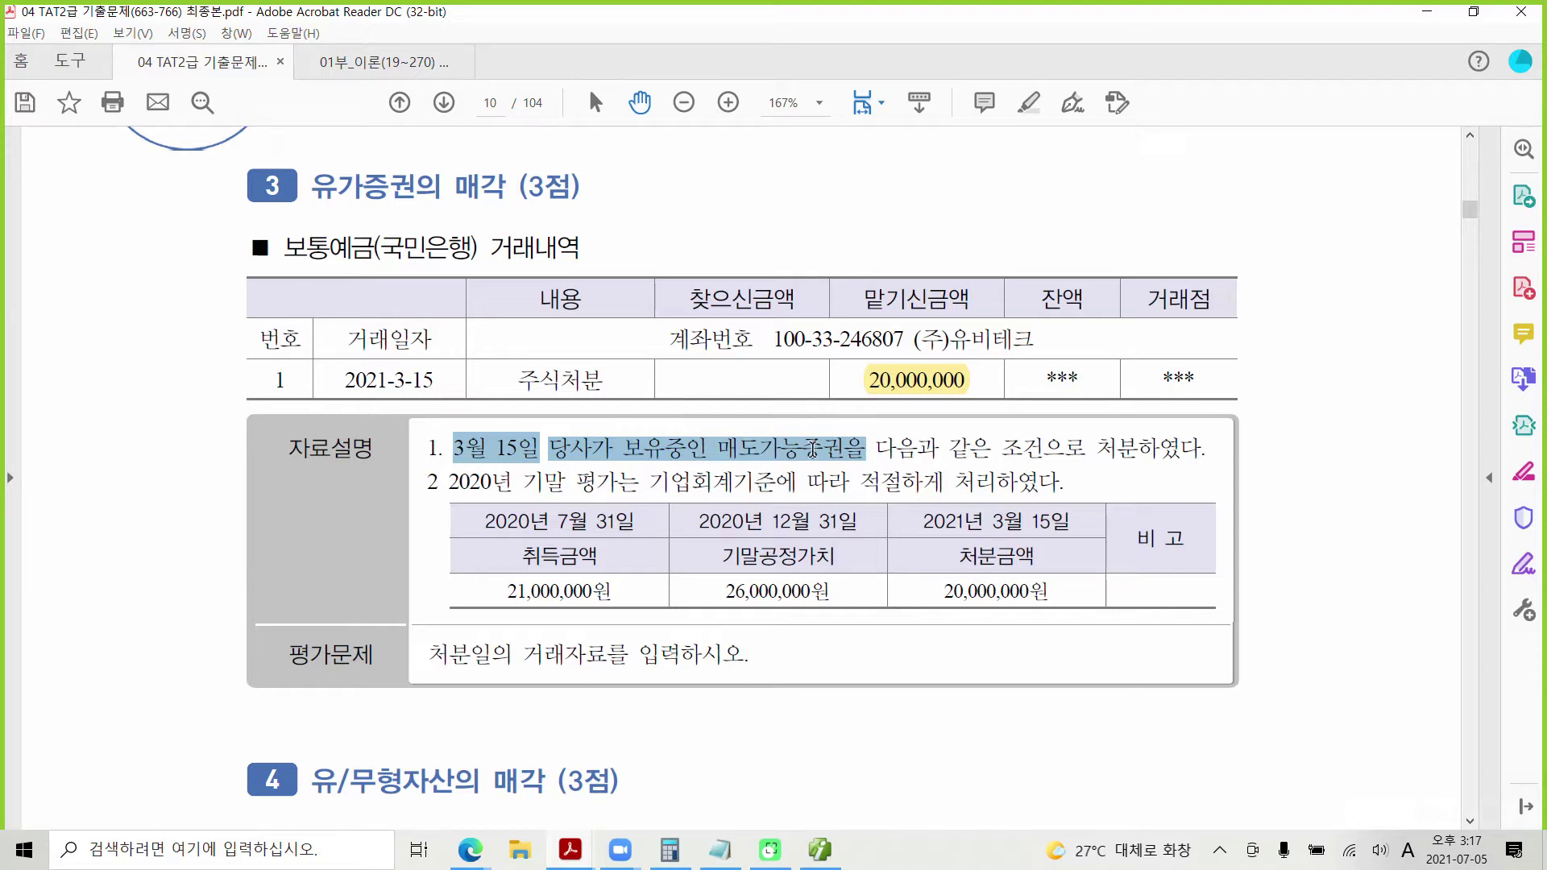
{"action": "left_click_drag", "start_coordinate": [812, 448], "coordinate": [812, 448]}
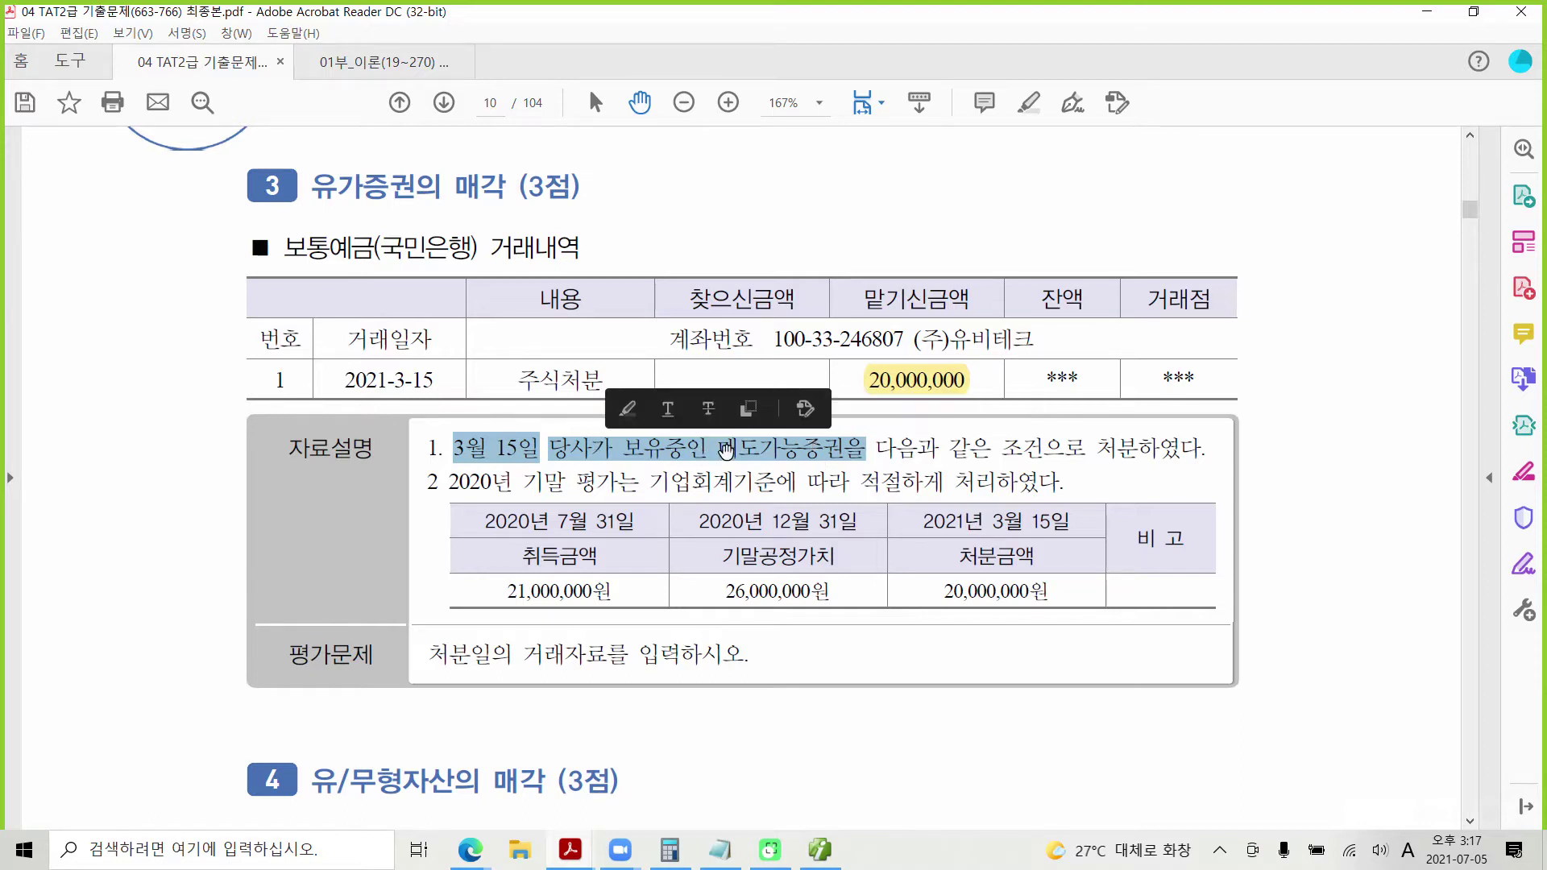
{"action": "left_click", "coordinate": [725, 449]}
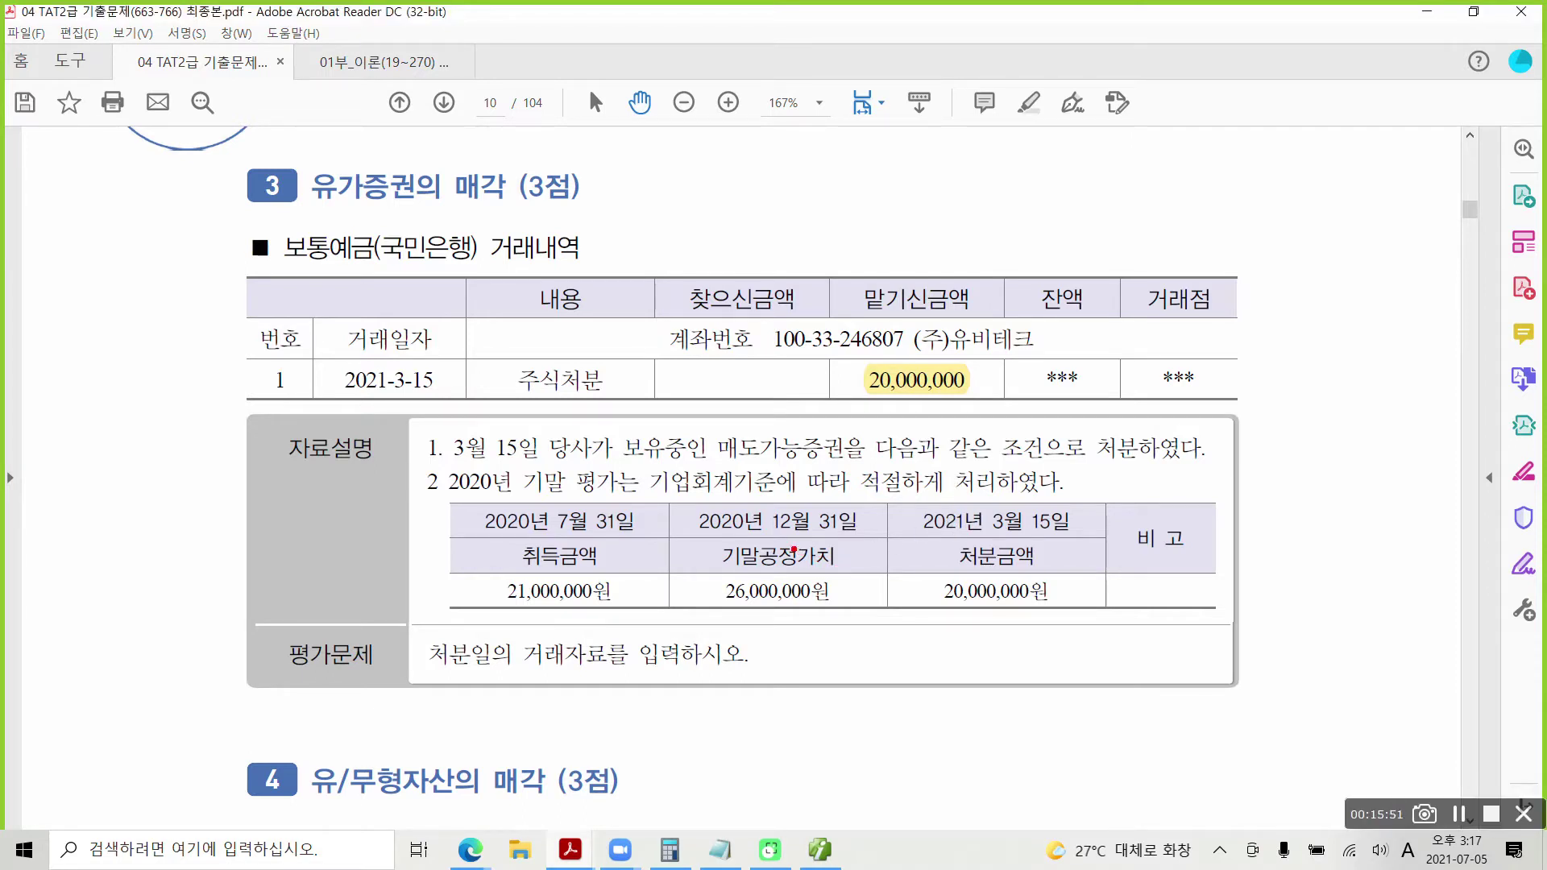
{"action": "left_click_drag", "start_coordinate": [697, 503], "coordinate": [866, 532]}
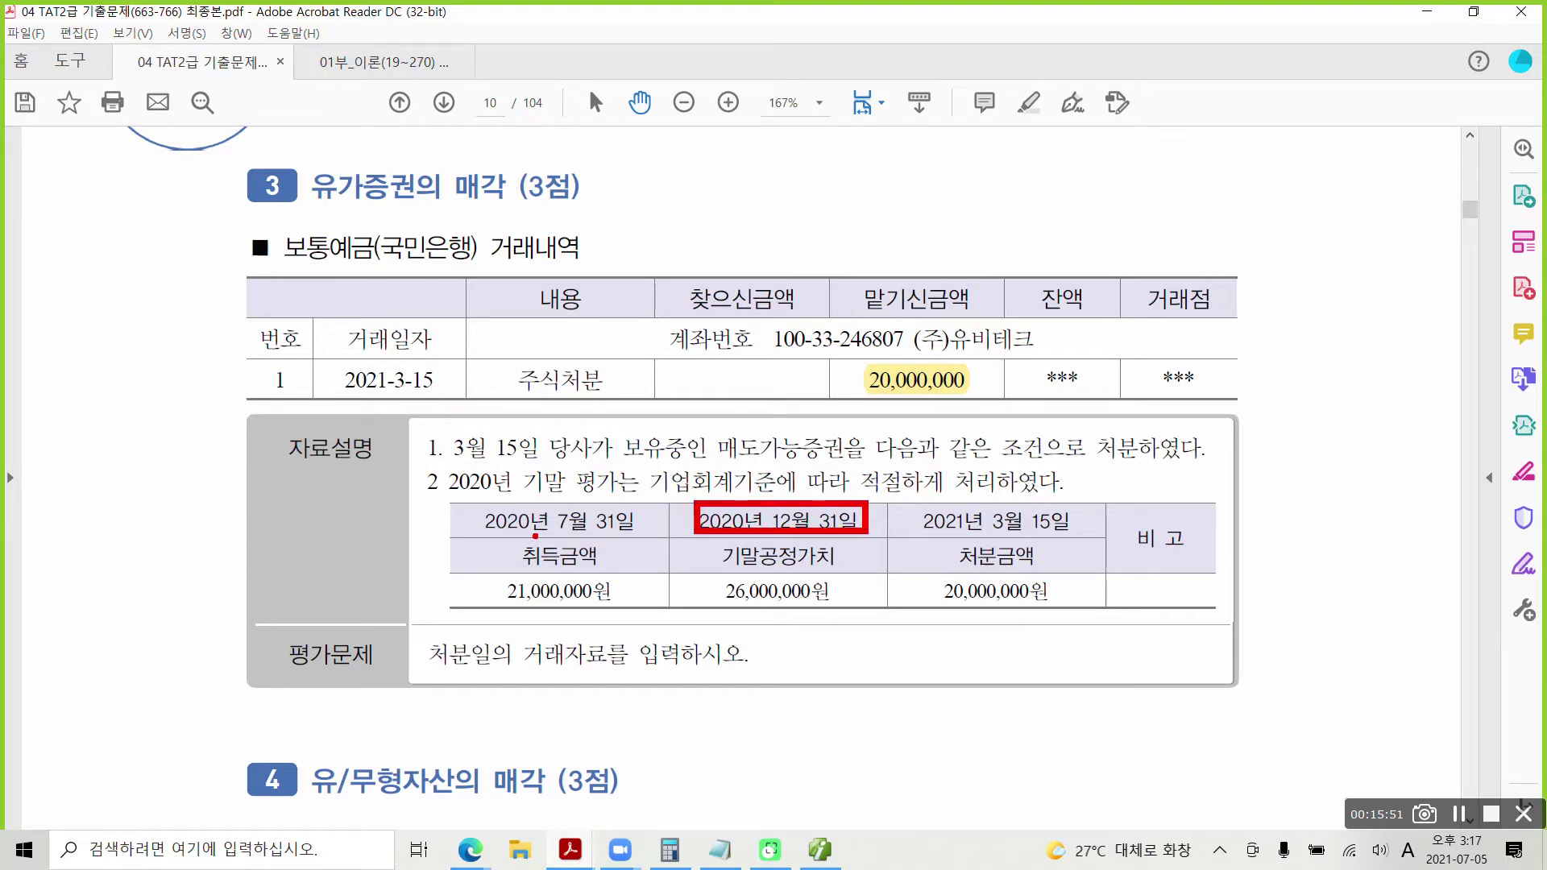
{"action": "left_click_drag", "start_coordinate": [509, 609], "coordinate": [606, 606]}
{"action": "left_click_drag", "start_coordinate": [723, 604], "coordinate": [838, 603]}
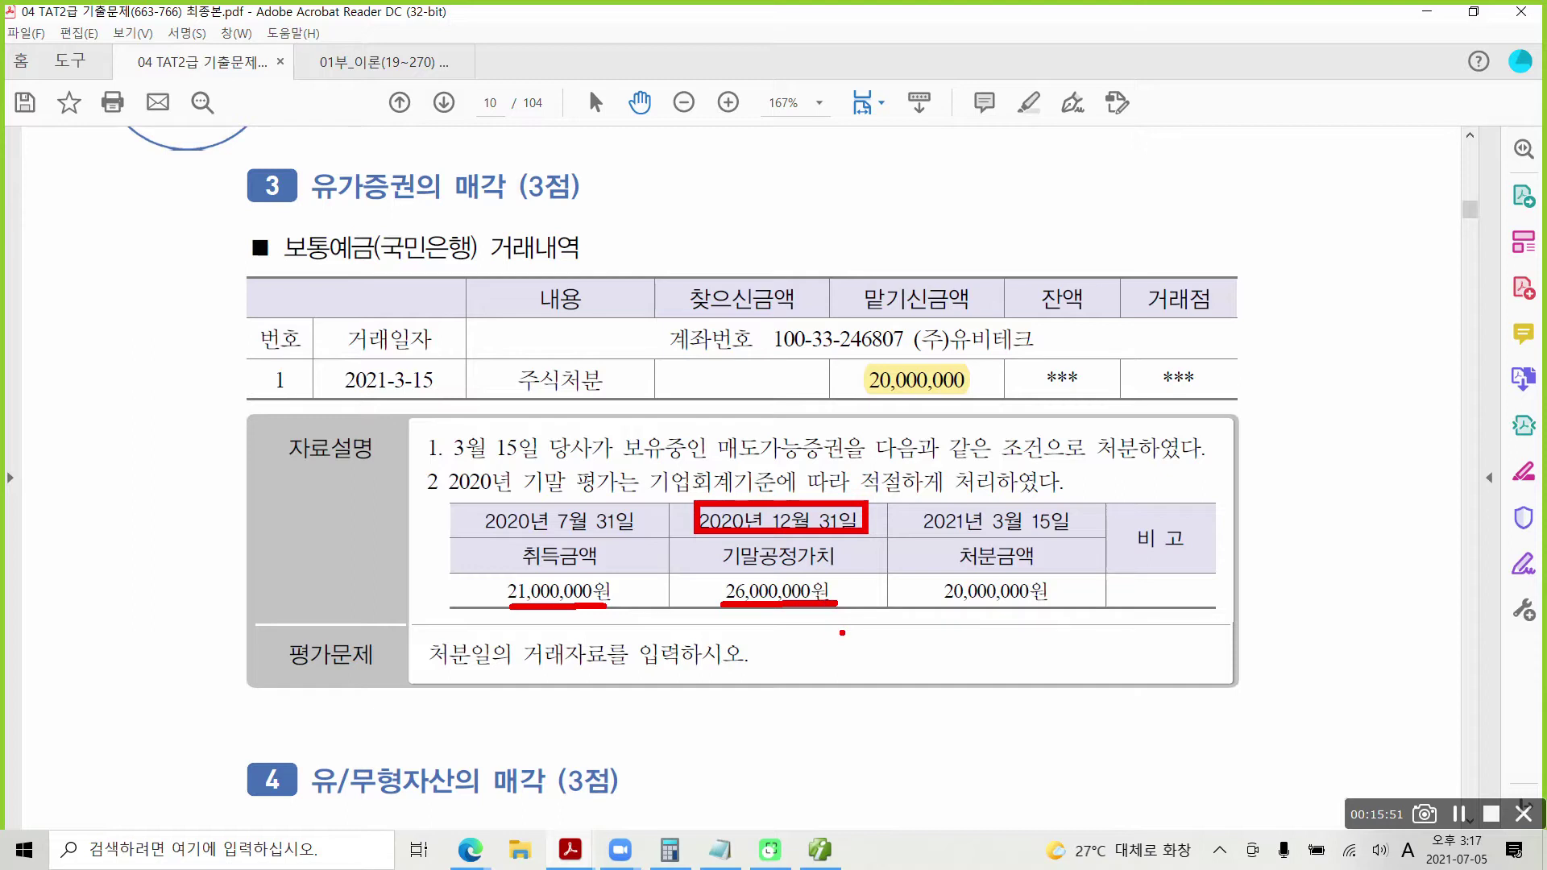
{"action": "mouse_move", "coordinate": [750, 625]}
{"action": "left_mouse_down"}
{"action": "mouse_move", "coordinate": [769, 681]}
{"action": "mouse_move", "coordinate": [765, 634]}
{"action": "mouse_move", "coordinate": [791, 631]}
{"action": "mouse_move", "coordinate": [796, 690]}
{"action": "left_mouse_up"}
{"action": "mouse_move", "coordinate": [814, 635]}
{"action": "left_mouse_down"}
{"action": "mouse_move", "coordinate": [809, 656]}
{"action": "mouse_move", "coordinate": [817, 640]}
{"action": "mouse_move", "coordinate": [860, 659]}
{"action": "mouse_move", "coordinate": [923, 646]}
{"action": "left_mouse_up"}
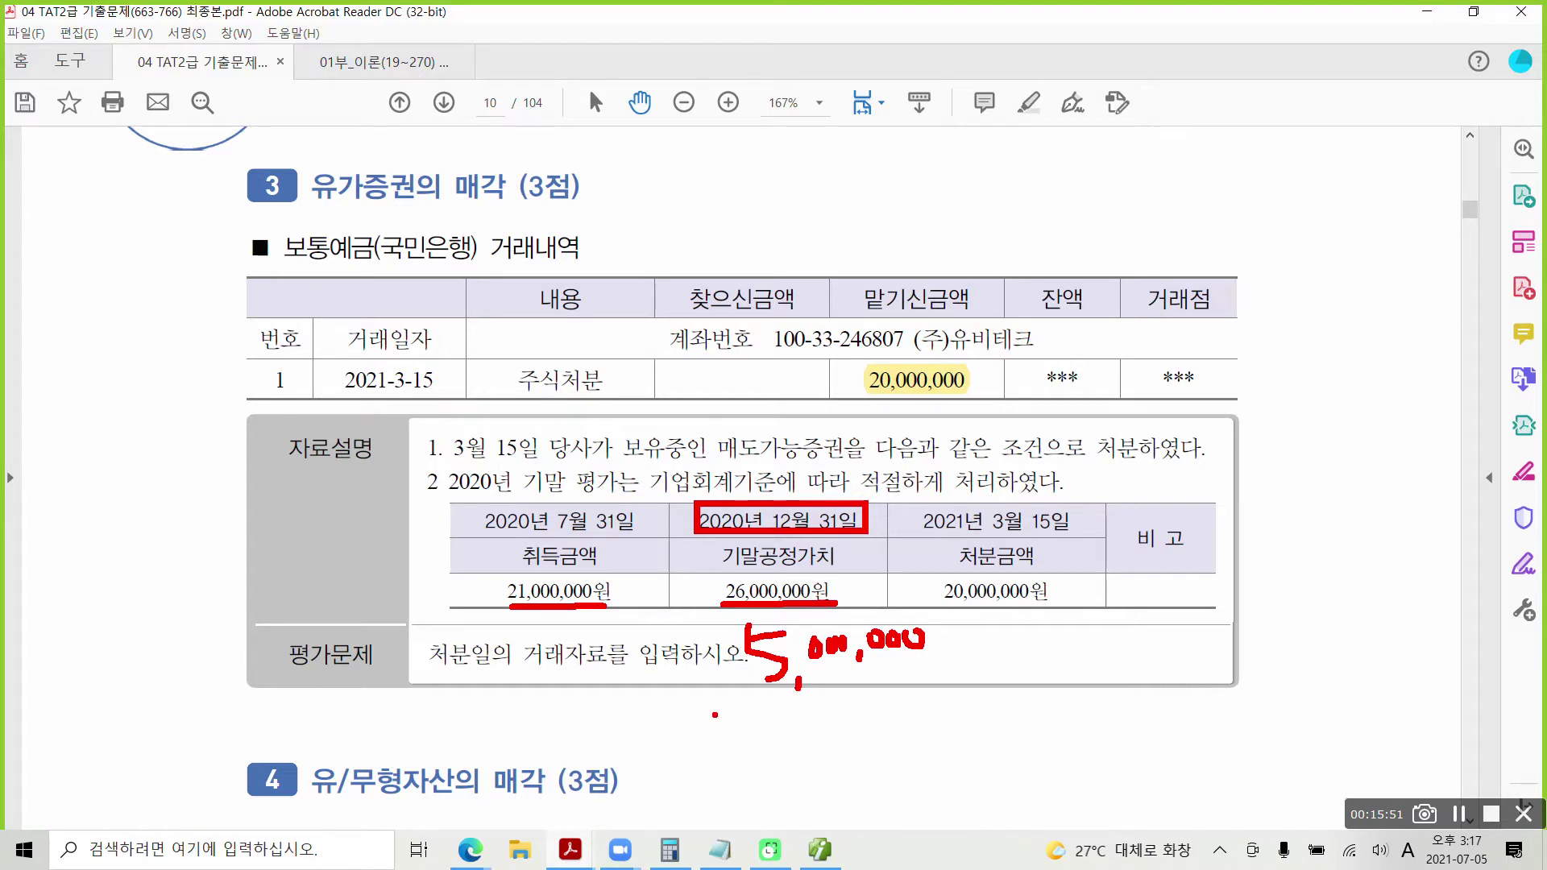
{"action": "mouse_move", "coordinate": [645, 684]}
{"action": "left_mouse_down"}
{"action": "mouse_move", "coordinate": [616, 713]}
{"action": "mouse_move", "coordinate": [659, 727]}
{"action": "left_mouse_up"}
{"action": "left_click_drag", "start_coordinate": [649, 675], "coordinate": [654, 721]}
{"action": "mouse_move", "coordinate": [659, 705]}
{"action": "left_mouse_down"}
{"action": "mouse_move", "coordinate": [684, 704]}
{"action": "mouse_move", "coordinate": [689, 731]}
{"action": "left_mouse_up"}
{"action": "left_click_drag", "start_coordinate": [656, 659], "coordinate": [695, 750]}
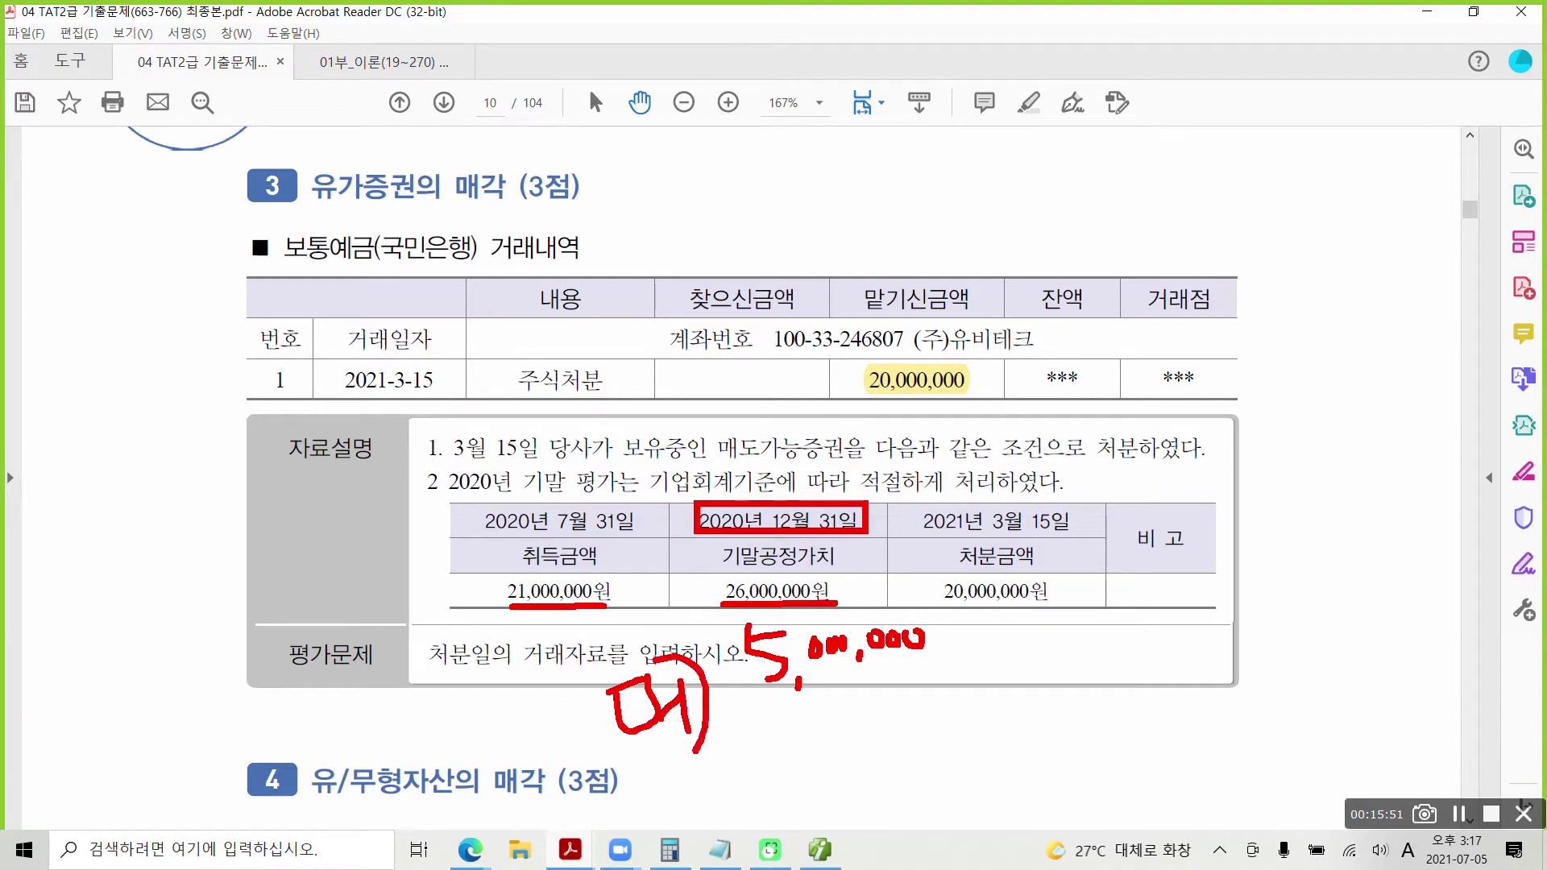
{"action": "left_click_drag", "start_coordinate": [696, 619], "coordinate": [236, 709]}
{"action": "mouse_move", "coordinate": [133, 636]}
{"action": "left_mouse_down"}
{"action": "mouse_move", "coordinate": [190, 689]}
{"action": "mouse_move", "coordinate": [165, 735]}
{"action": "left_mouse_up"}
{"action": "left_click_drag", "start_coordinate": [173, 745], "coordinate": [211, 749]}
{"action": "left_click_drag", "start_coordinate": [216, 672], "coordinate": [216, 758]}
{"action": "mouse_move", "coordinate": [221, 729]}
{"action": "left_mouse_down"}
{"action": "mouse_move", "coordinate": [243, 719]}
{"action": "mouse_move", "coordinate": [248, 769]}
{"action": "left_mouse_up"}
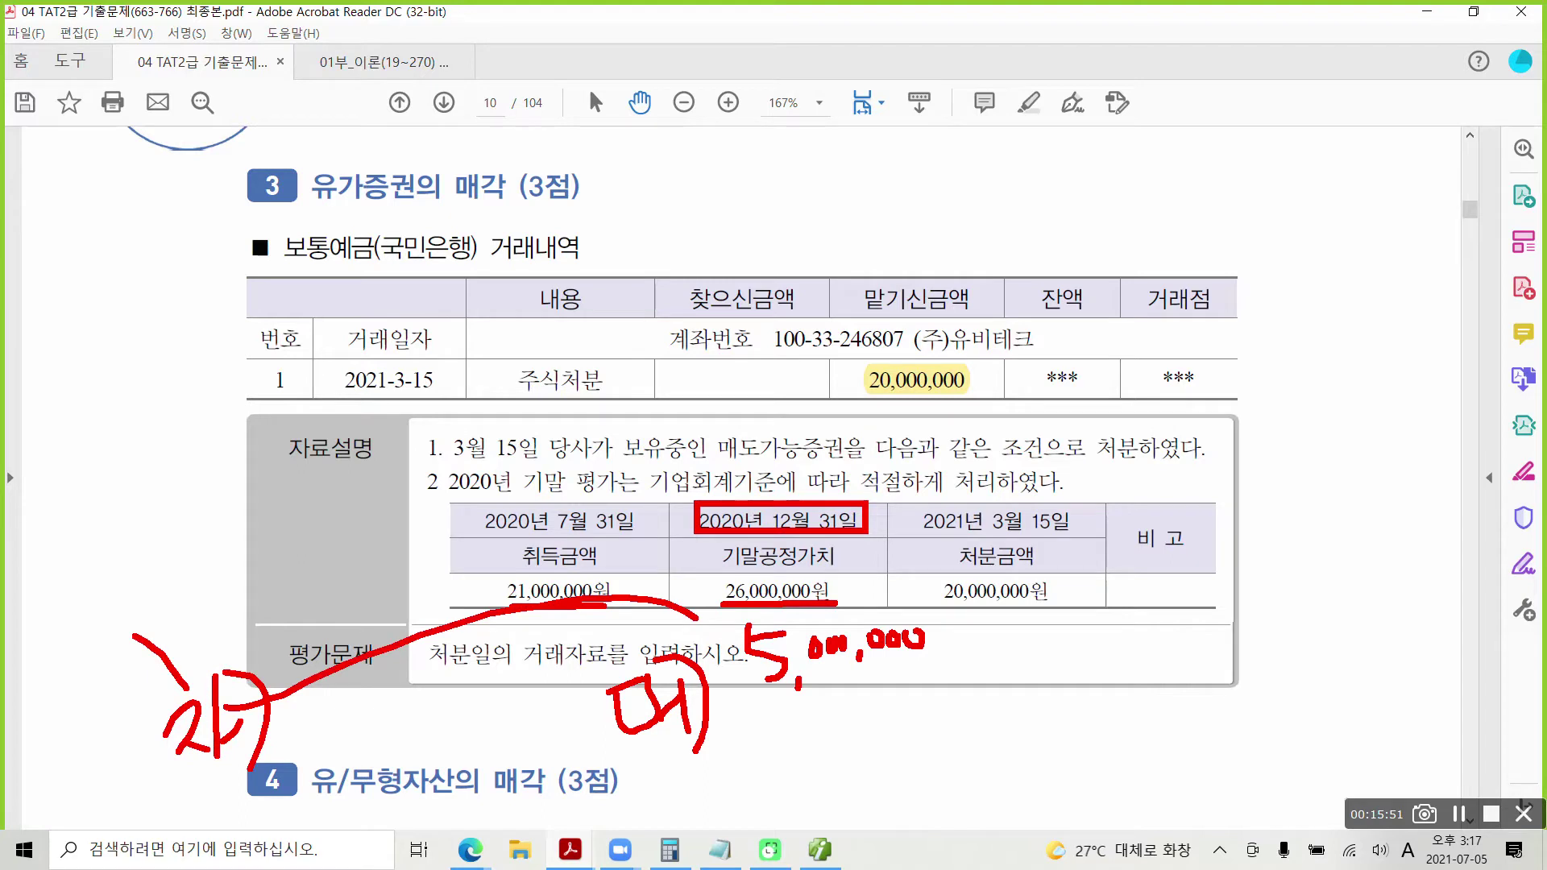
{"action": "key", "text": "Escape"}
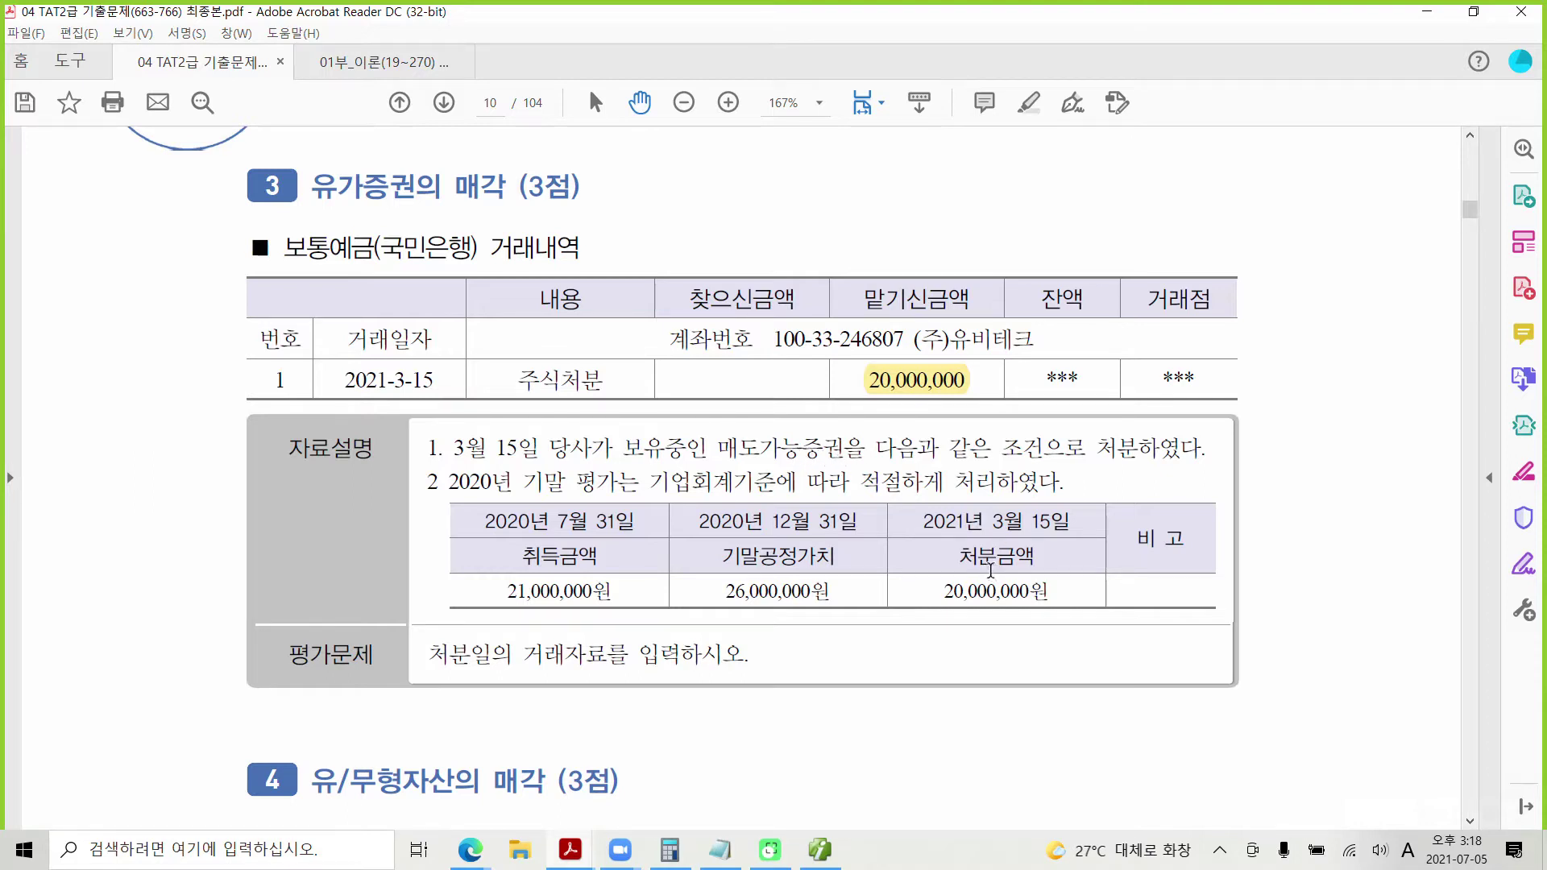
{"action": "key", "text": "ctrl+2"}
{"action": "left_click_drag", "start_coordinate": [915, 573], "coordinate": [1089, 616]}
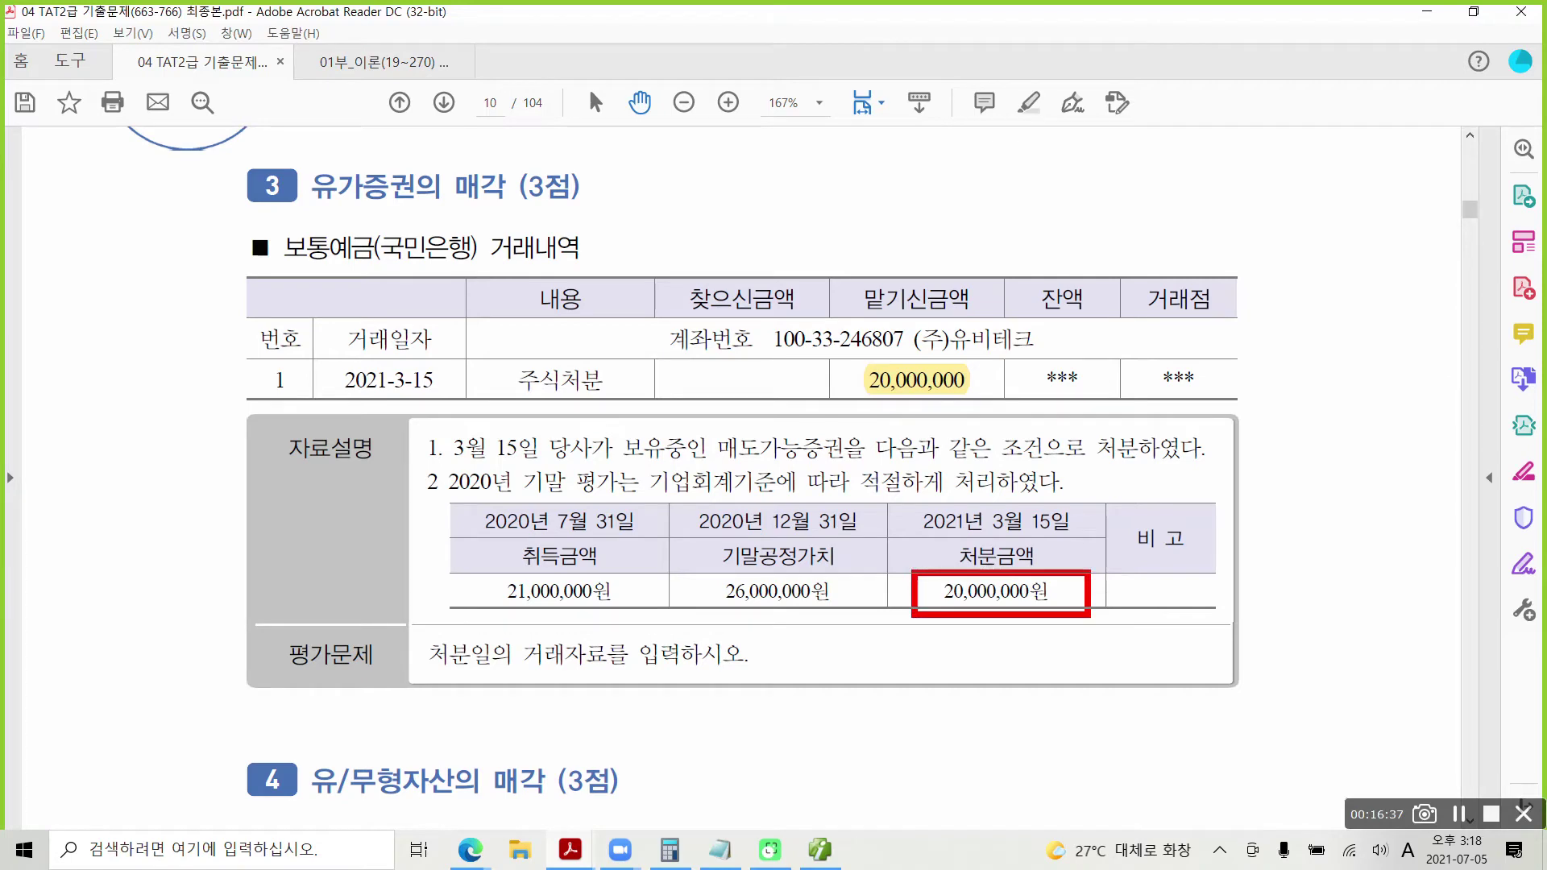
{"action": "mouse_move", "coordinate": [687, 497]}
{"action": "left_mouse_down"}
{"action": "mouse_move", "coordinate": [842, 566]}
{"action": "mouse_move", "coordinate": [902, 569]}
{"action": "mouse_move", "coordinate": [847, 599]}
{"action": "mouse_move", "coordinate": [863, 572]}
{"action": "left_mouse_up"}
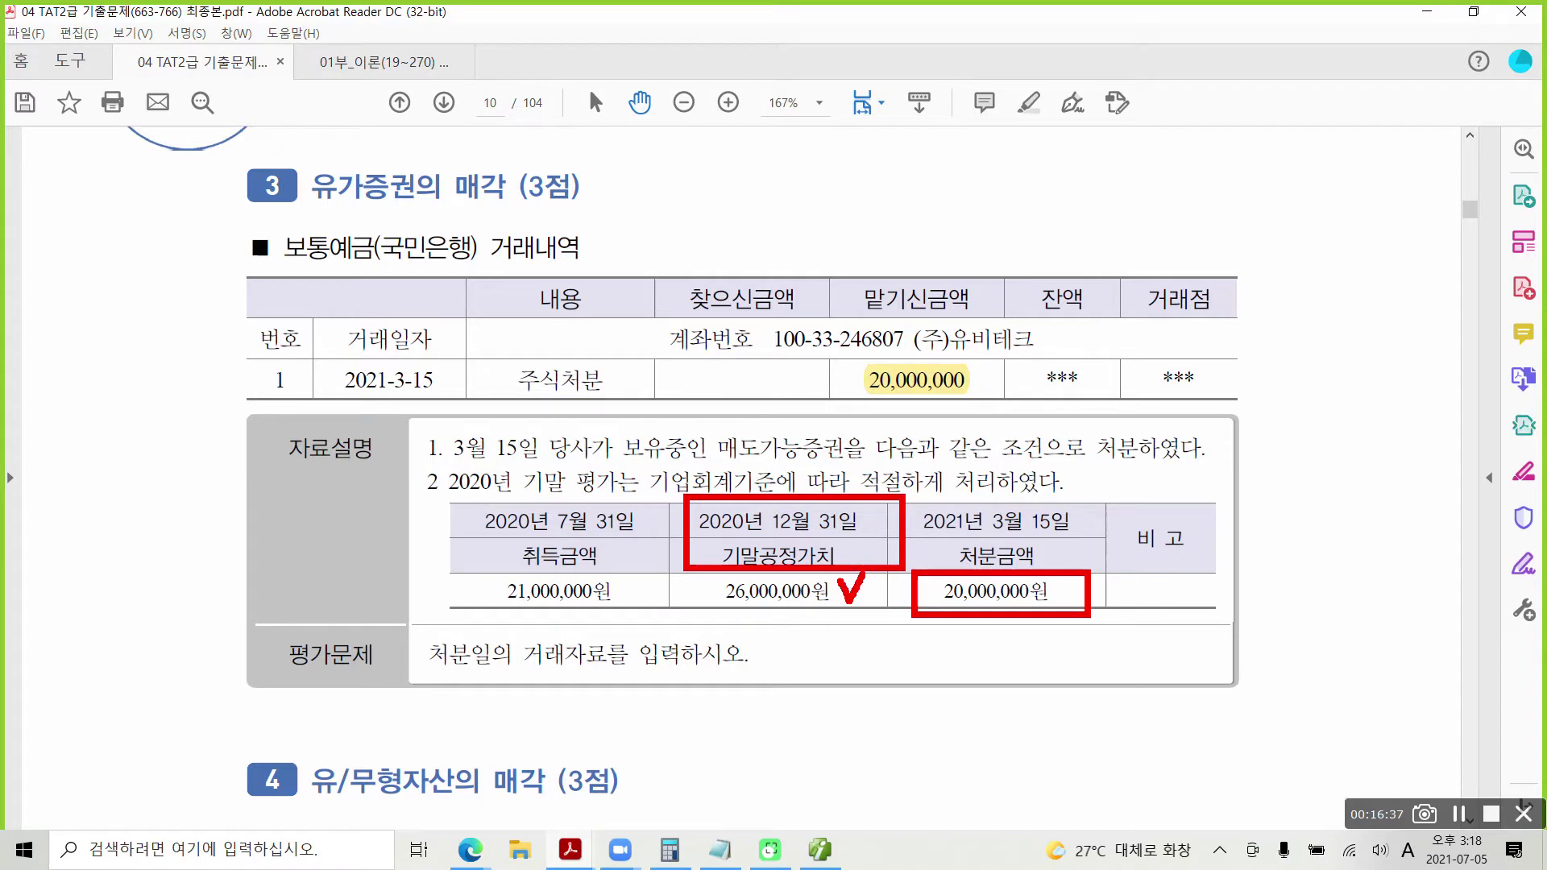
{"action": "key", "text": "Escape"}
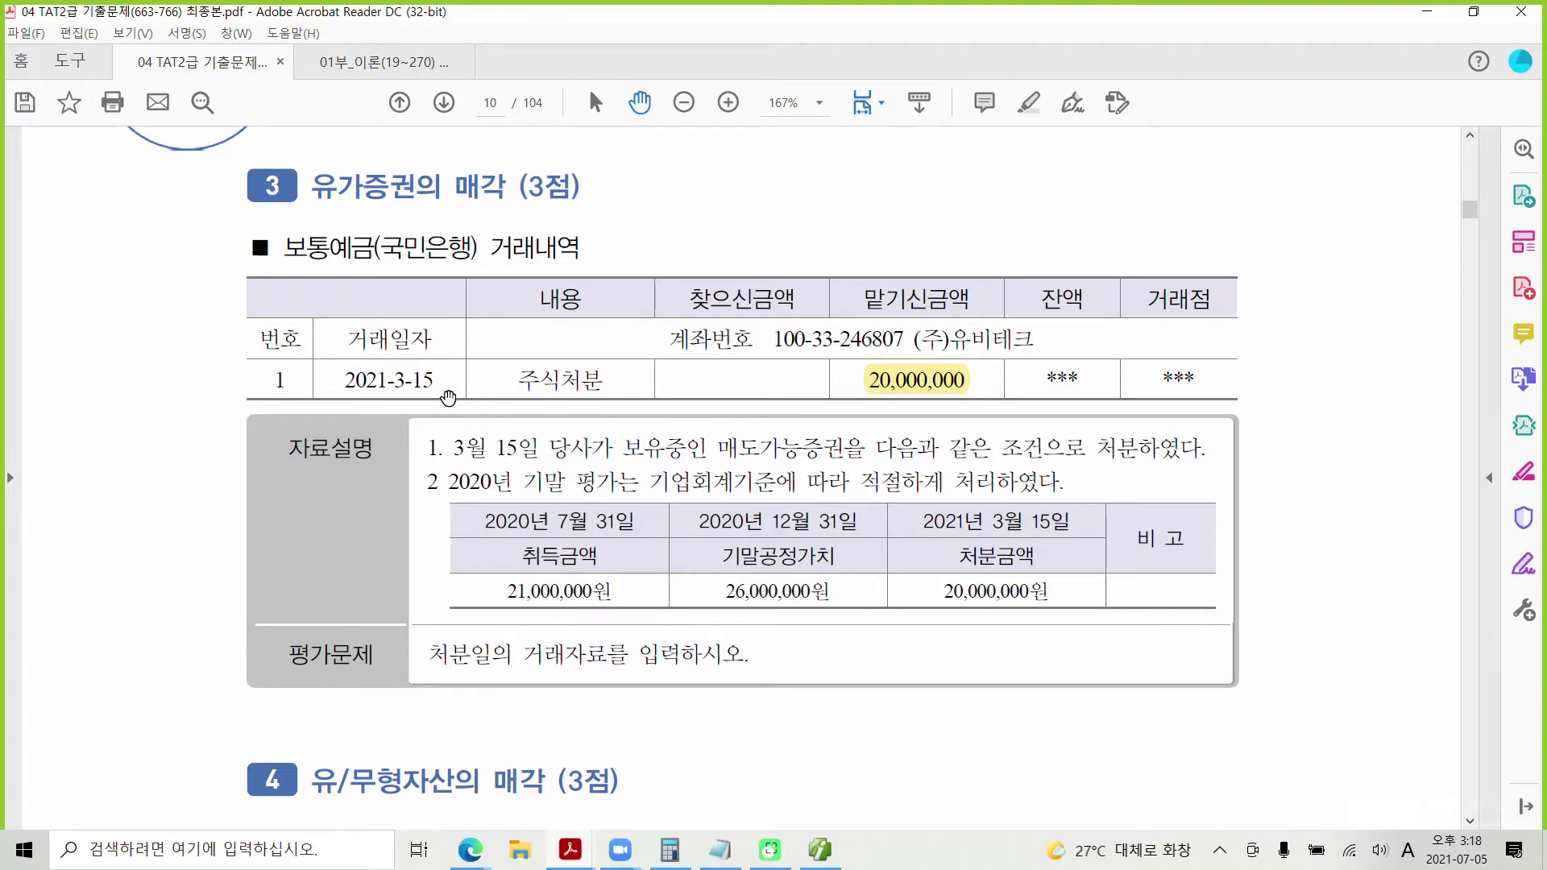
Step: Enter a 03-15 voucher debiting 103 보통예금, partner 98000 국민은행, 20,000,000
{"action": "left_click", "coordinate": [819, 850]}
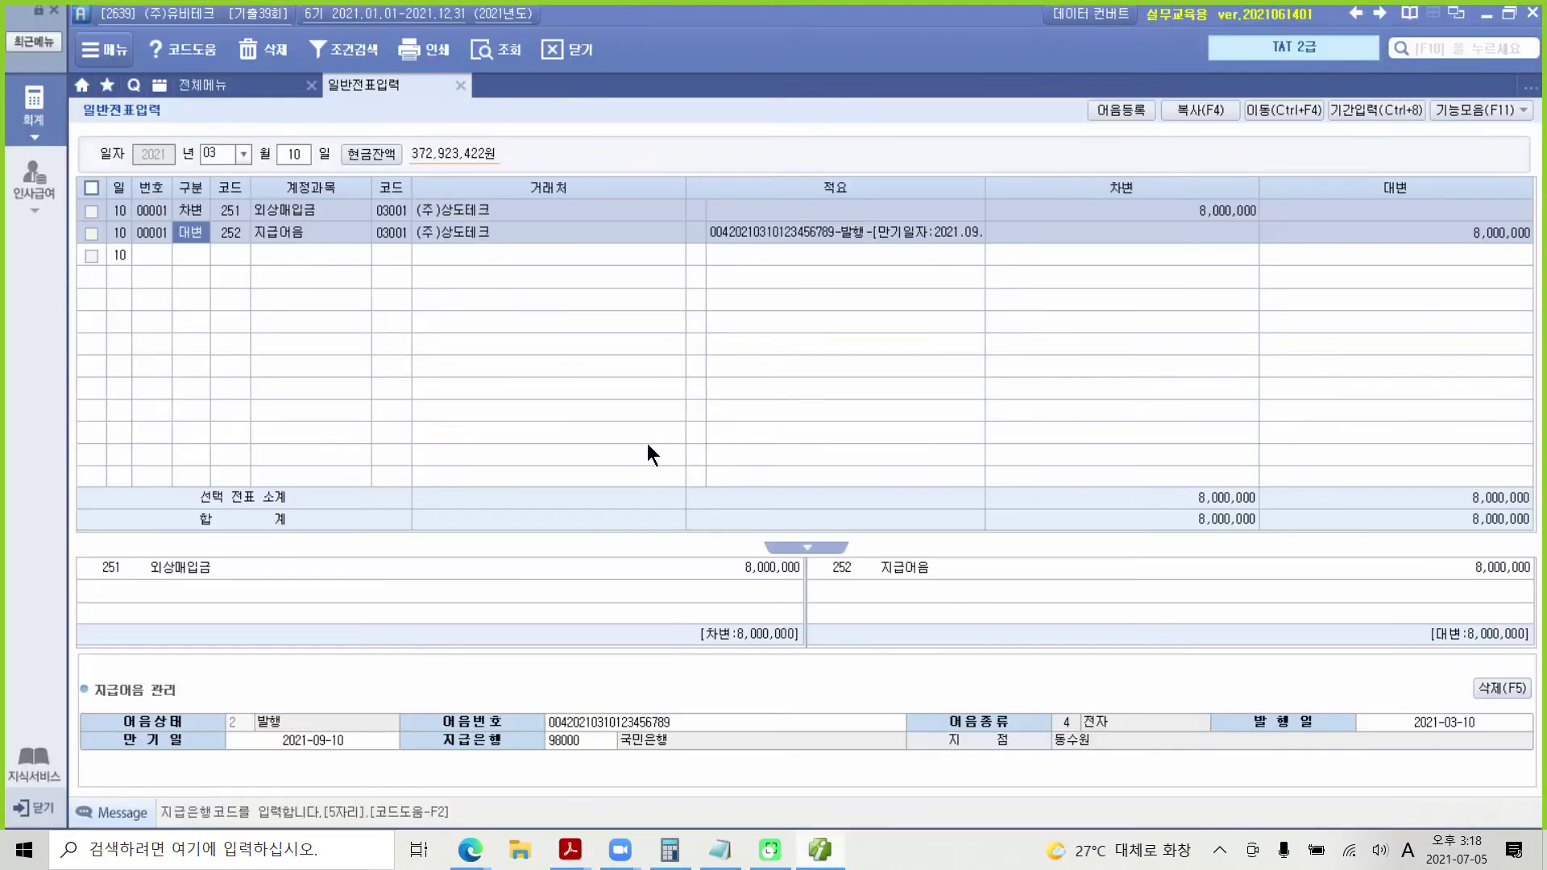
{"action": "left_click", "coordinate": [295, 155]}
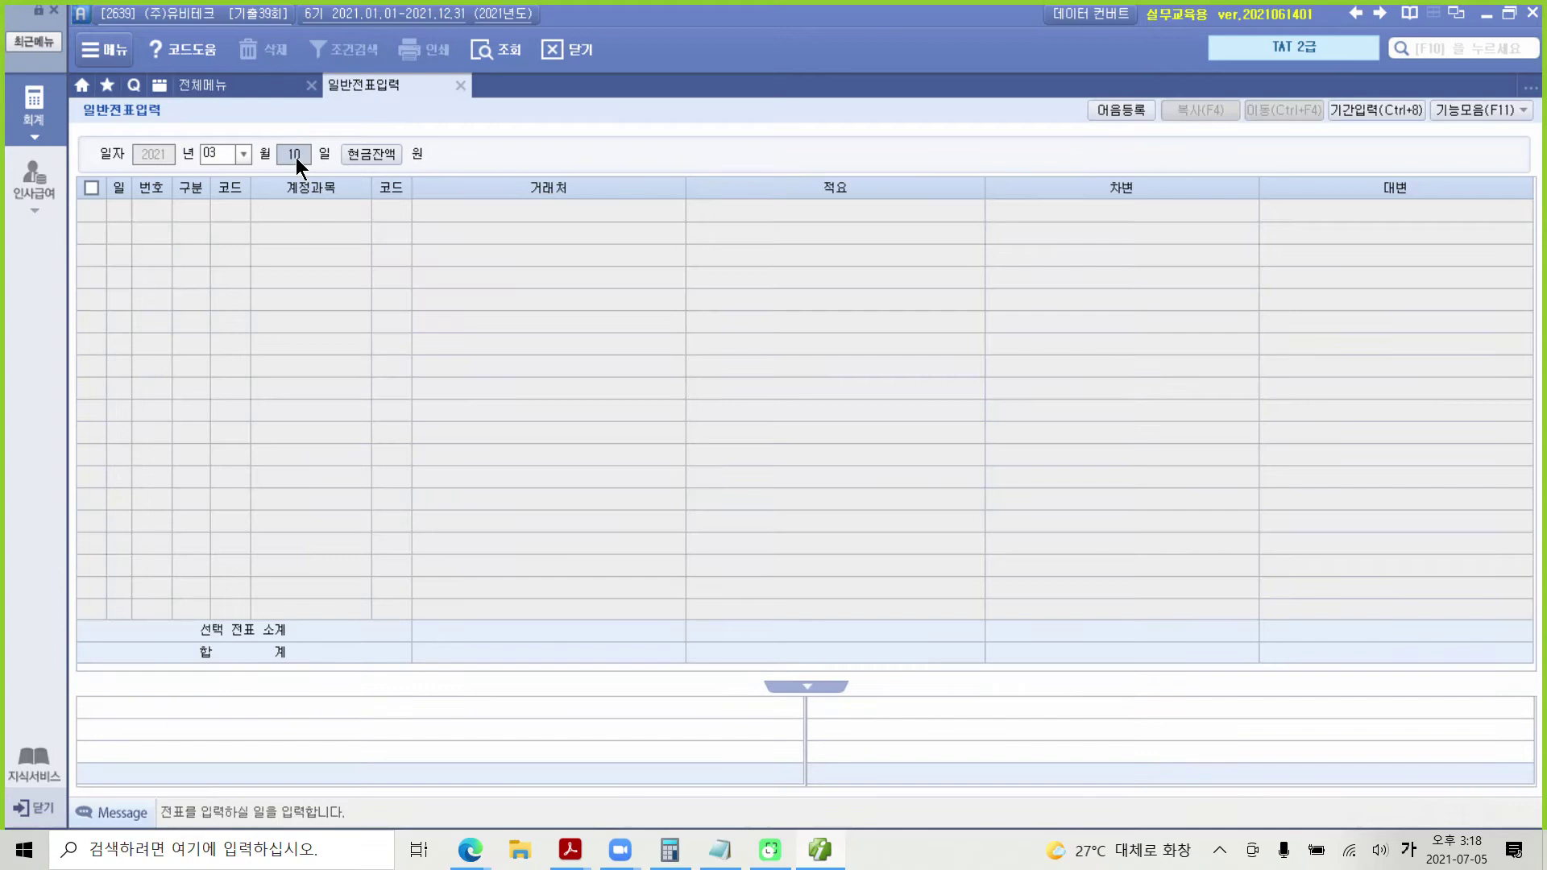
{"action": "type", "text": "15"}
{"action": "key", "text": "Return"}
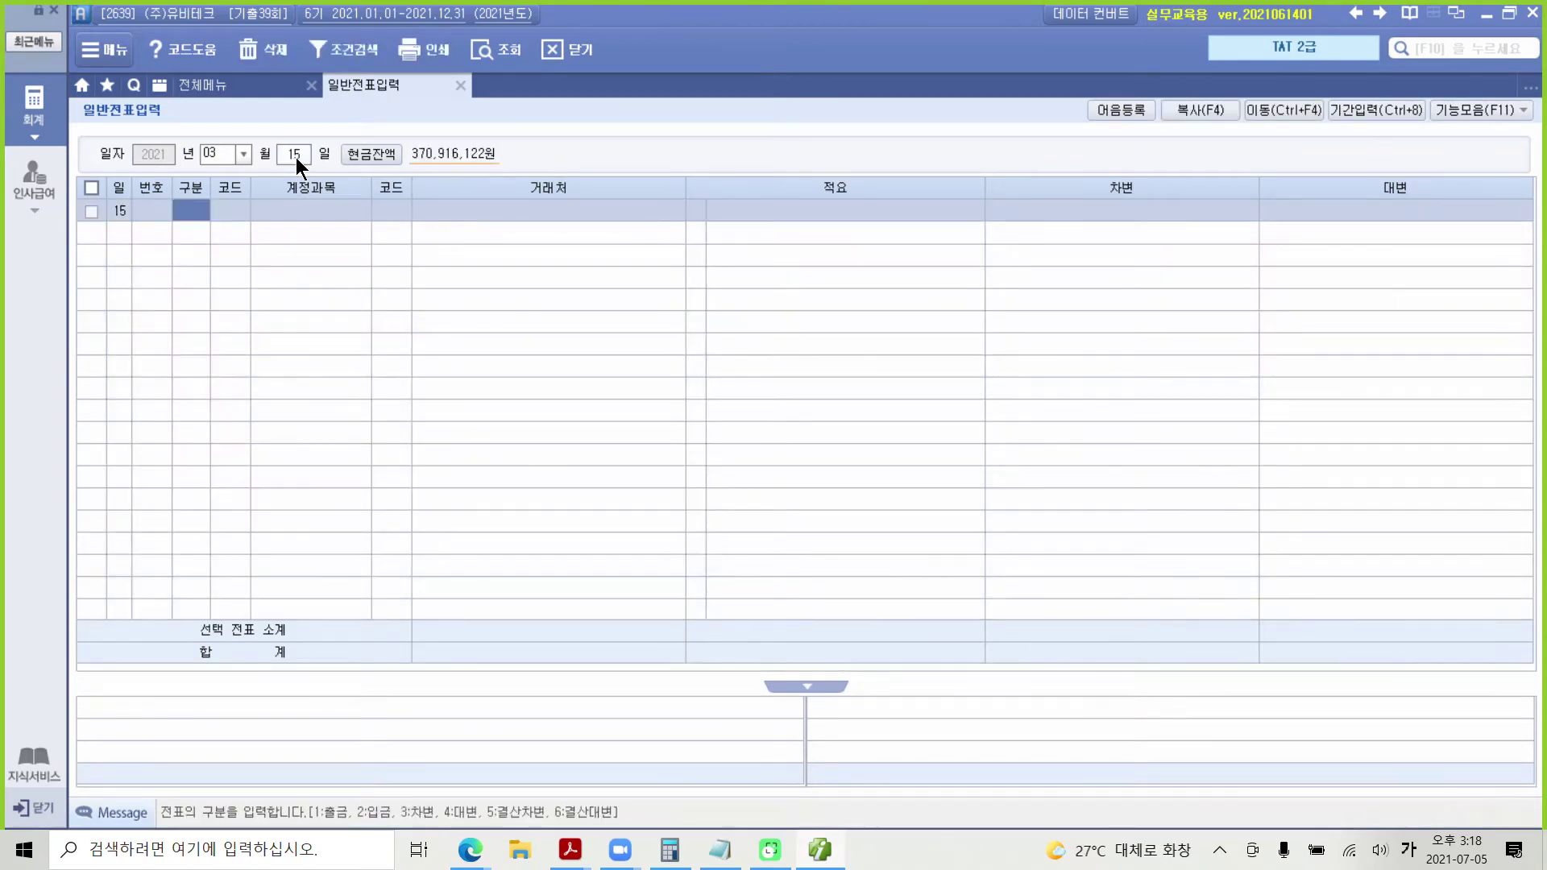
{"action": "type", "text": "3"}
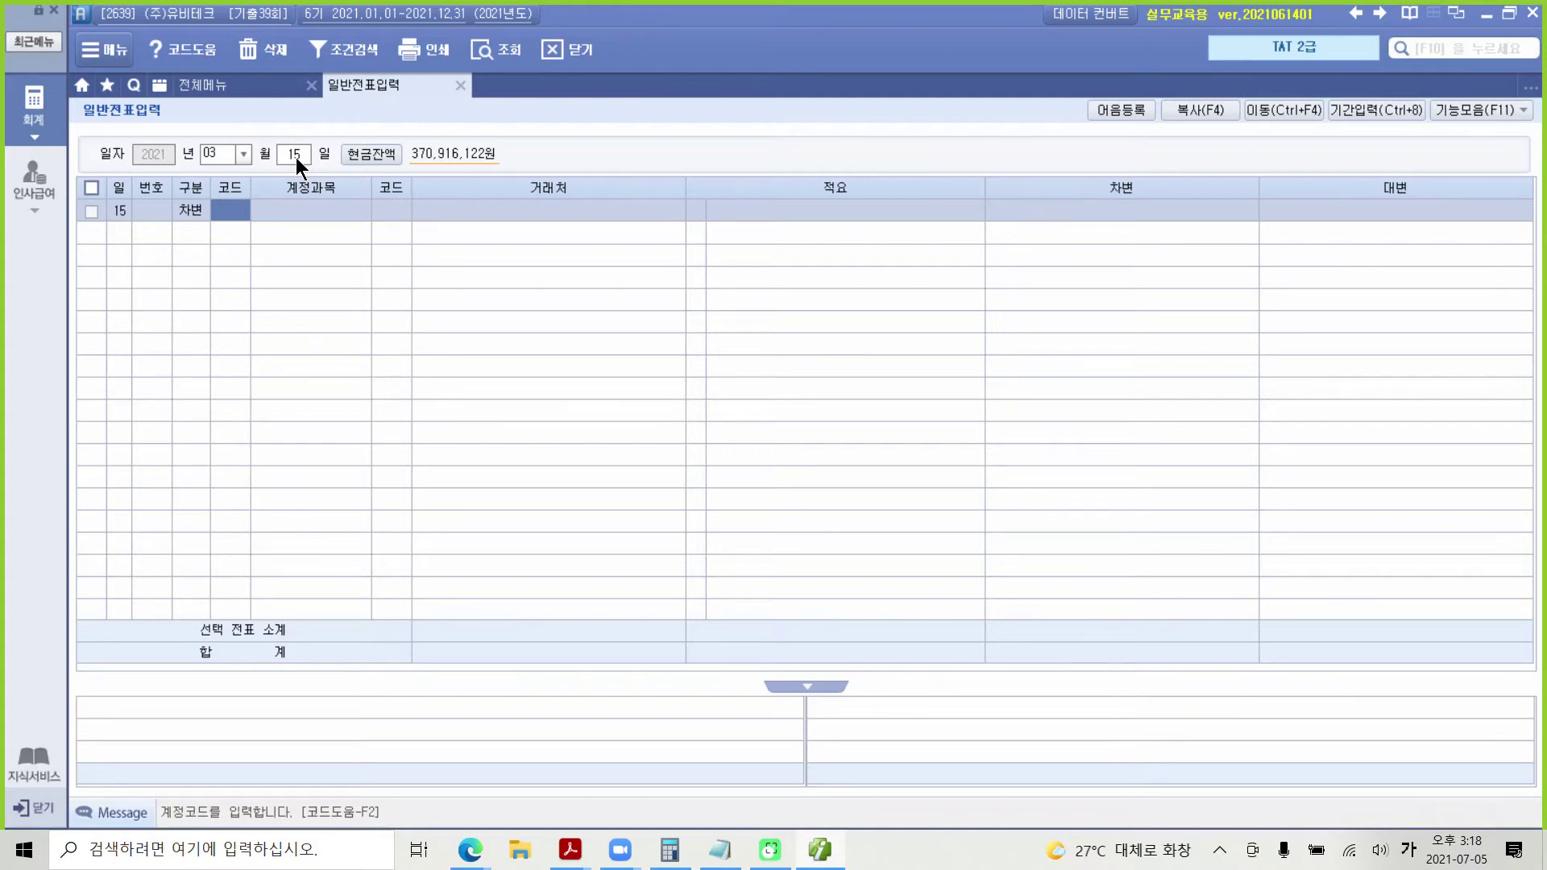
{"action": "type", "text": "103"}
{"action": "key", "text": "Return"}
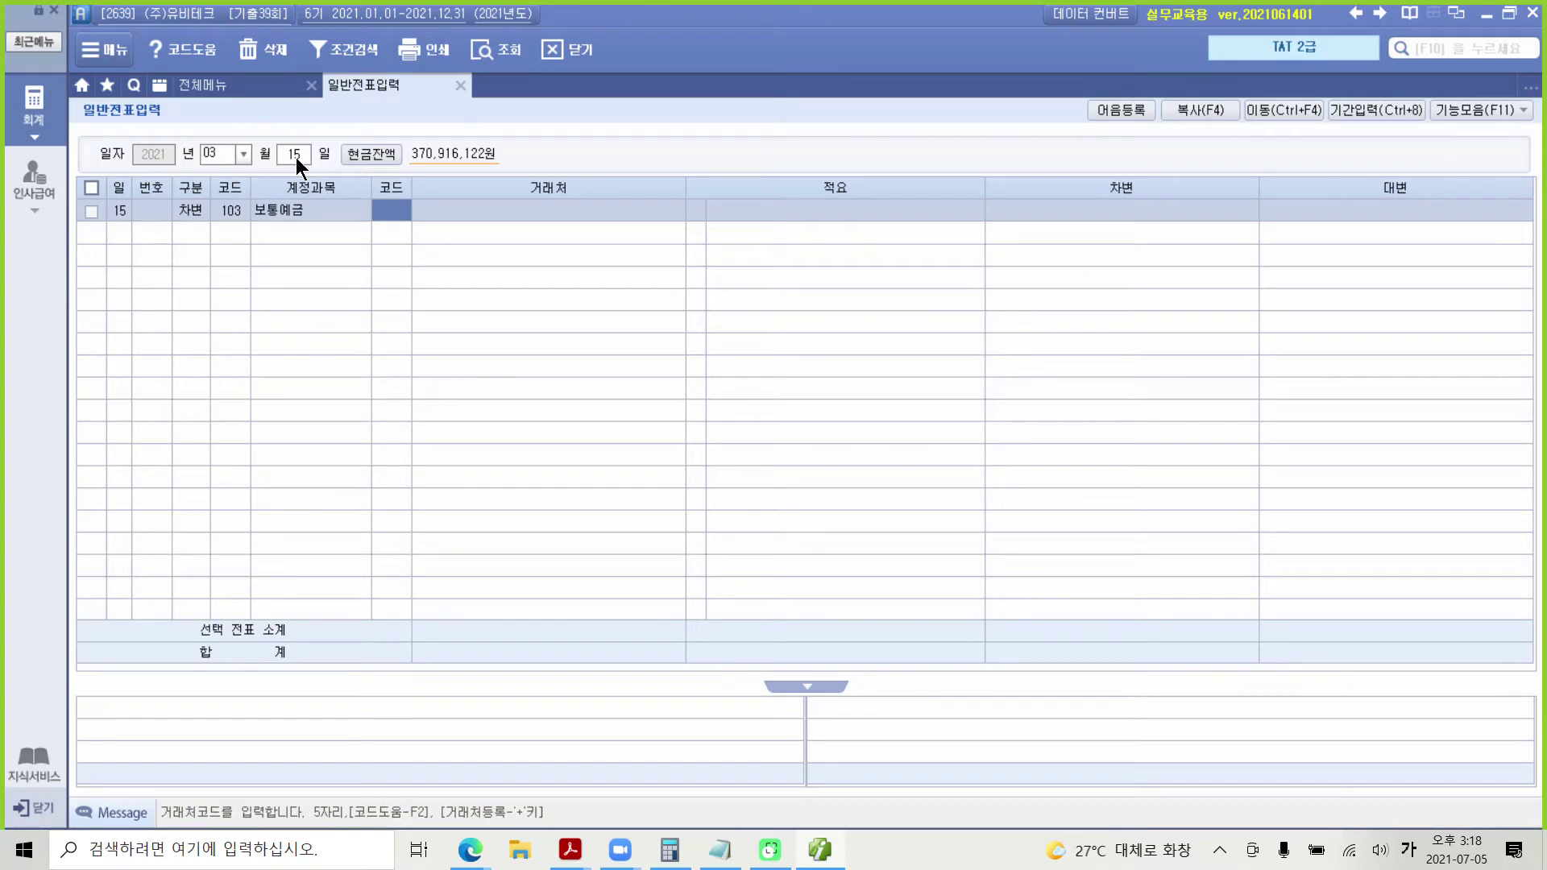
{"action": "type", "text": "98000"}
{"action": "key", "text": "Return"}
{"action": "key", "text": "Return"}
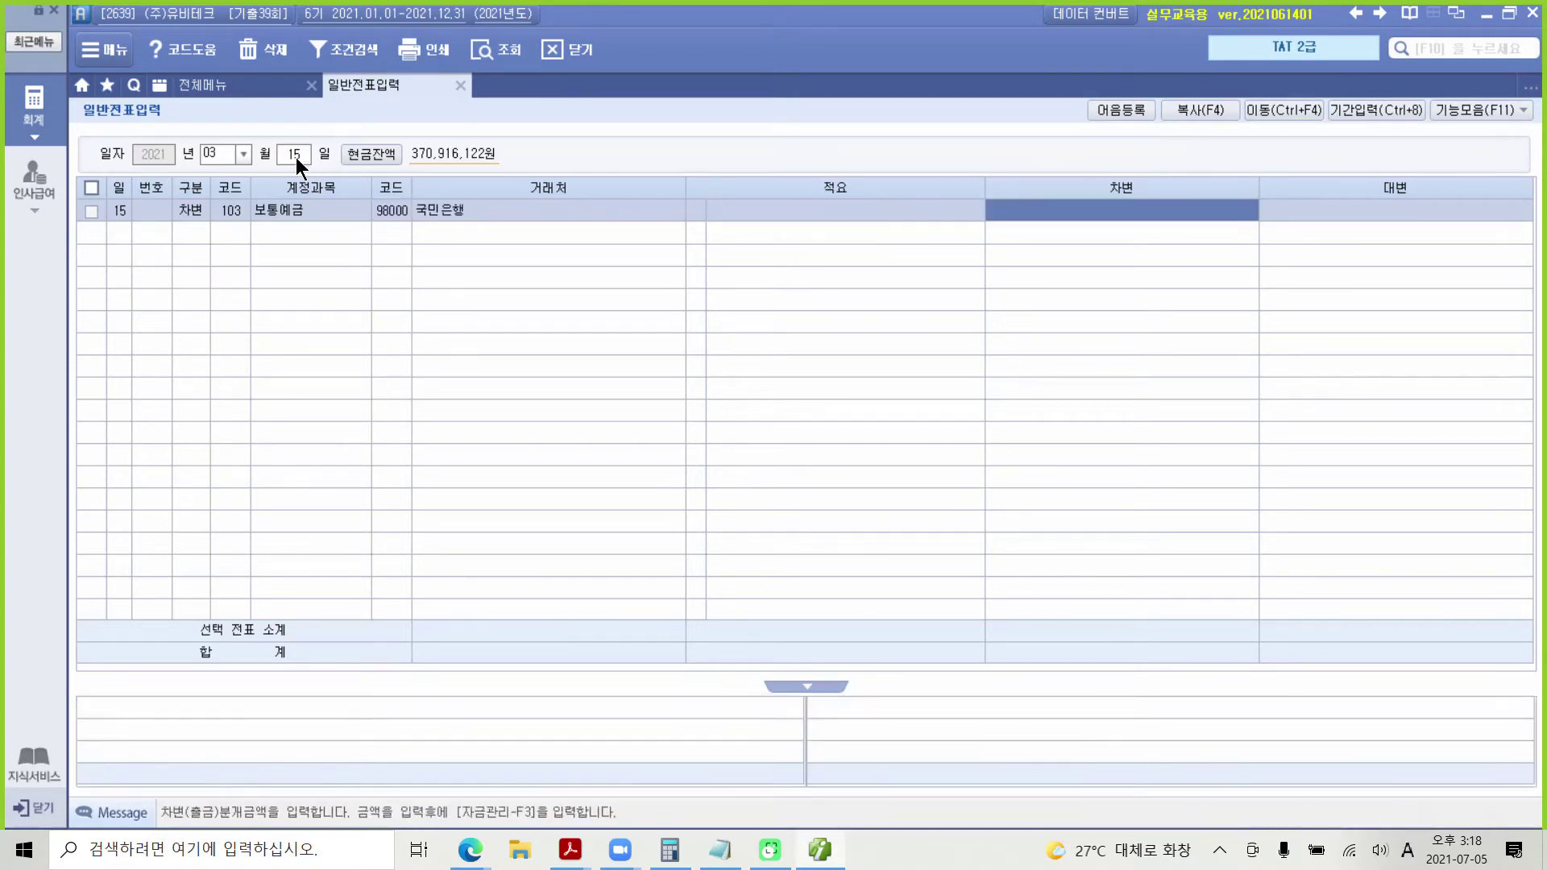
{"action": "type", "text": "20000000"}
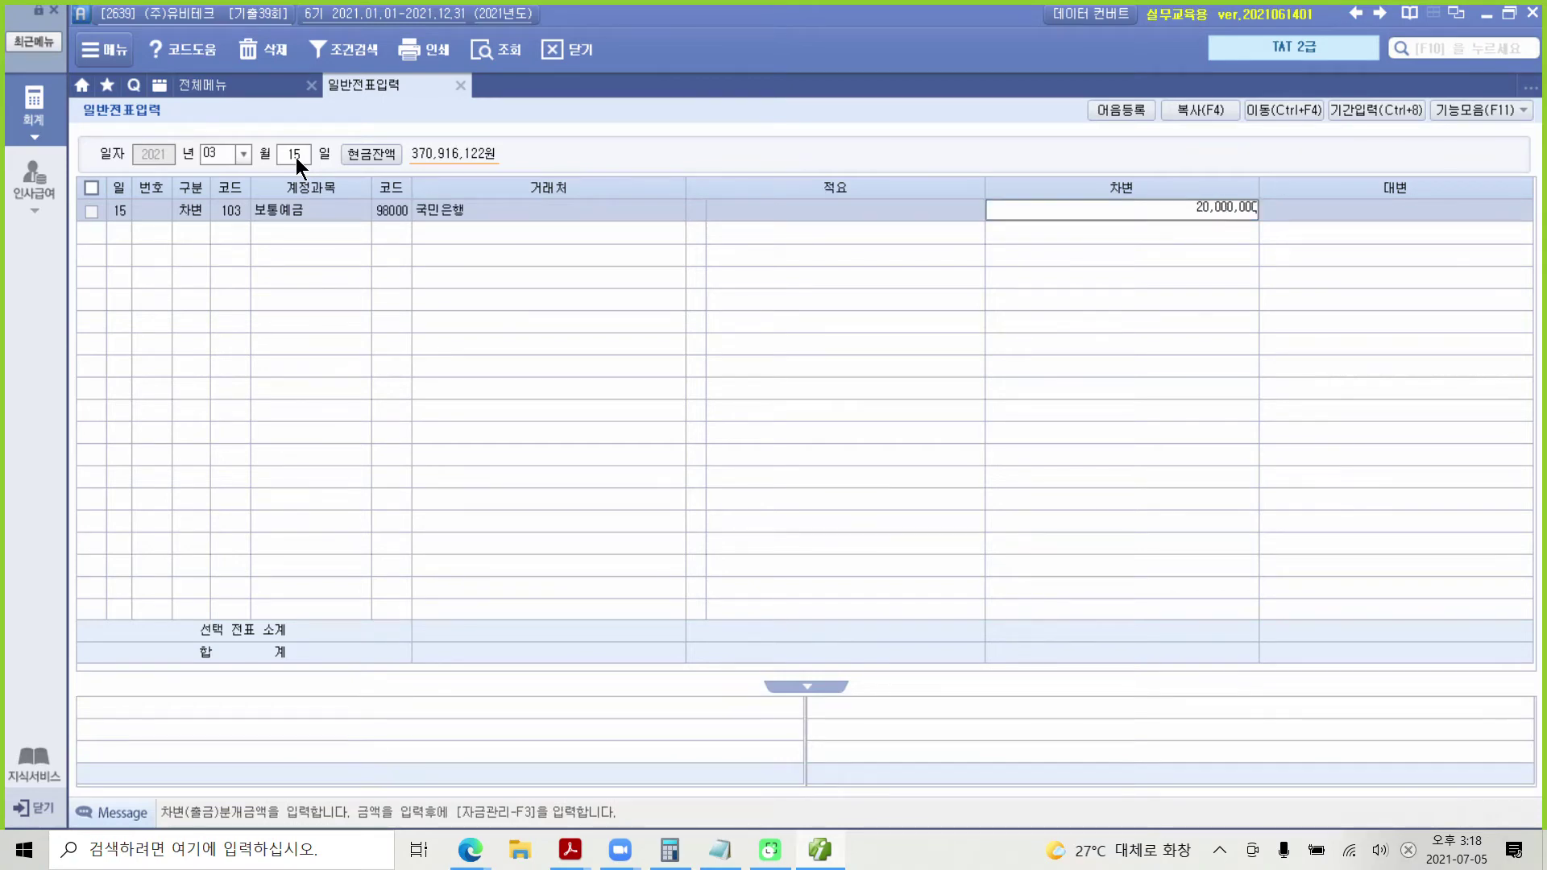
{"action": "key", "text": "Return"}
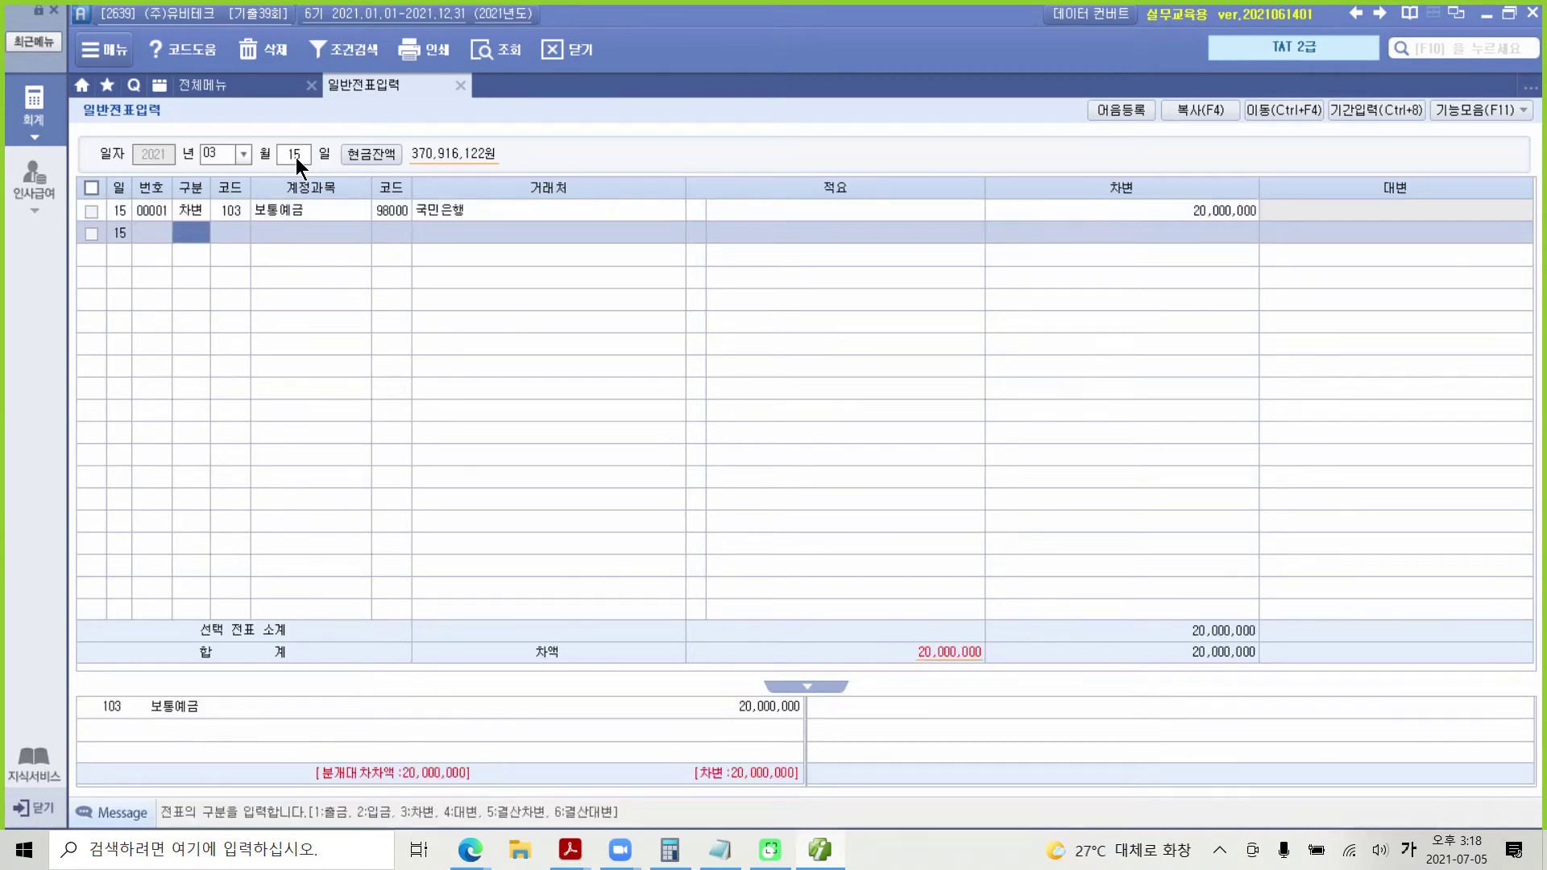
Step: Start a credit line and search the account codes for 매도
{"action": "type", "text": "4"}
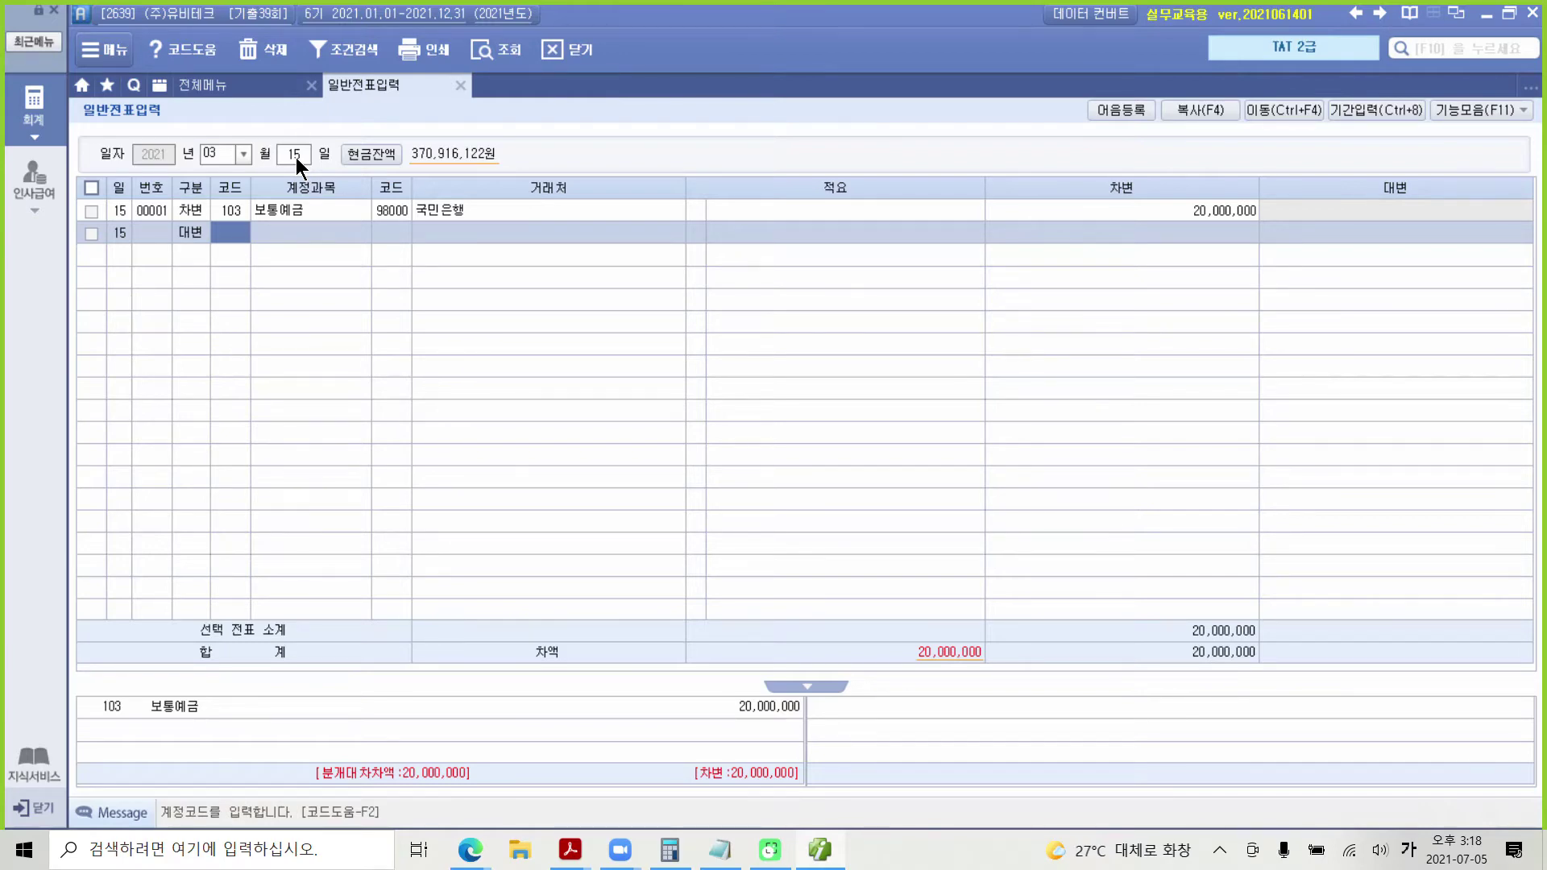
{"action": "type", "text": "매도"}
{"action": "key", "text": "Return"}
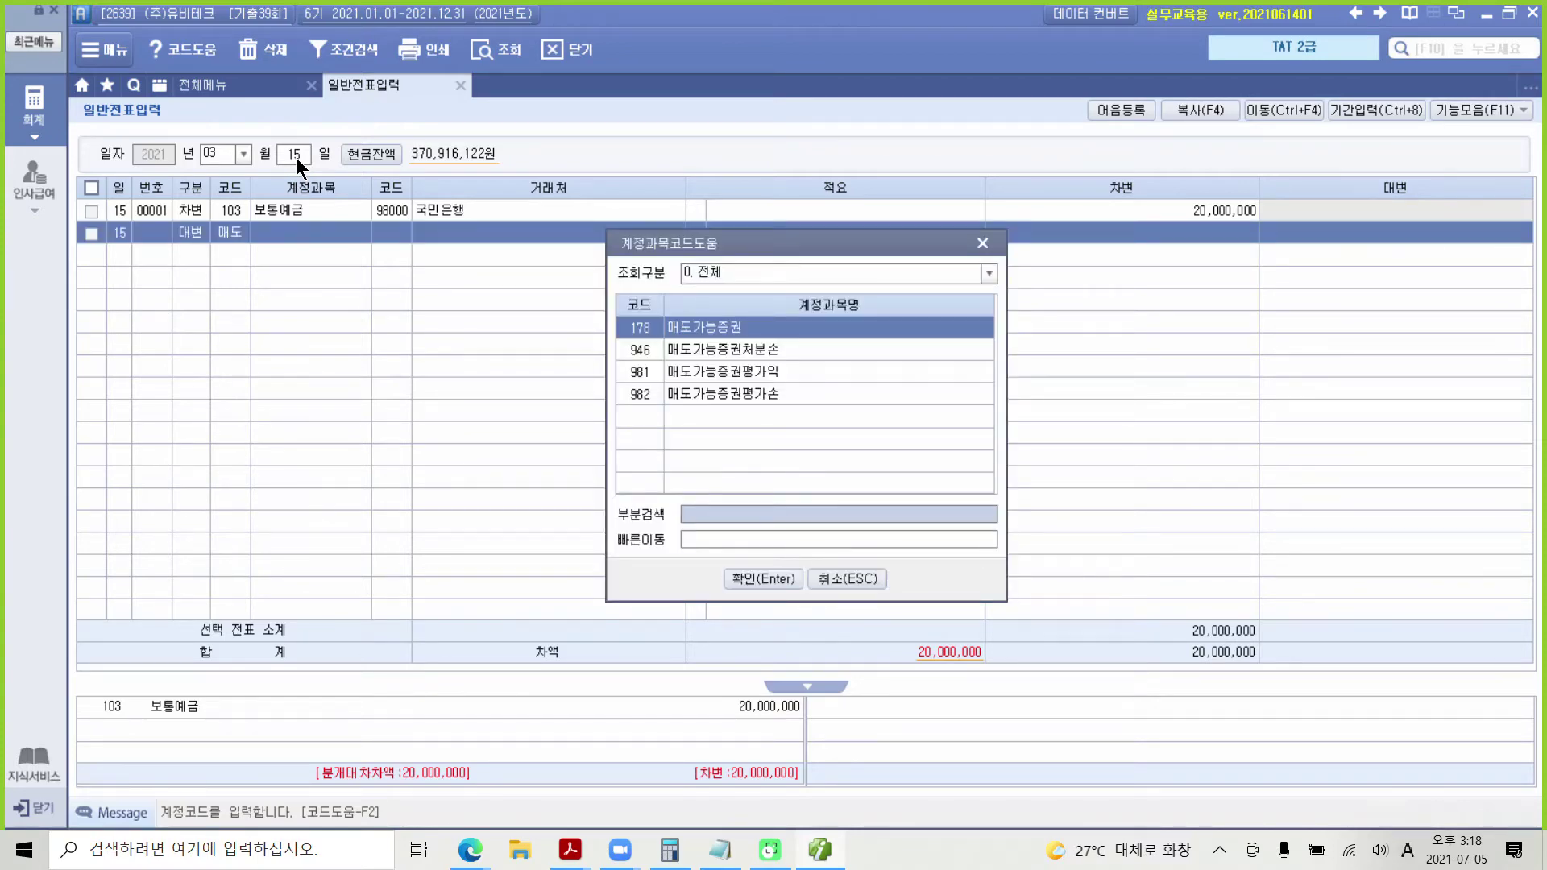
Step: Credit 178 매도가능증권 for 26,000,000
{"action": "key", "text": "Return"}
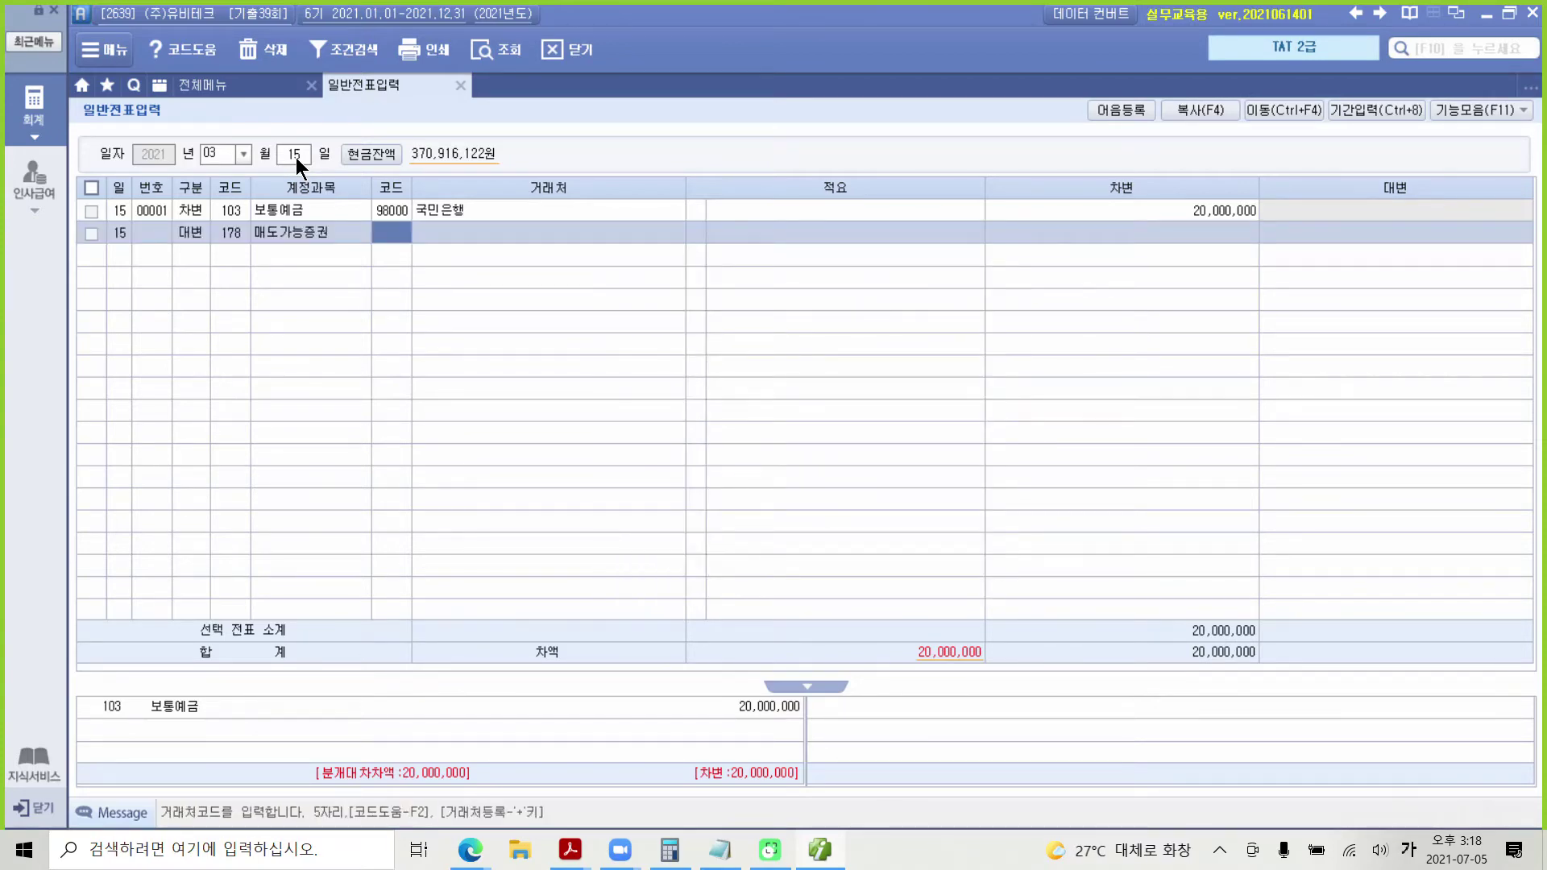
{"action": "key", "text": "Return"}
{"action": "key", "text": "Return"}
{"action": "key", "text": "Return"}
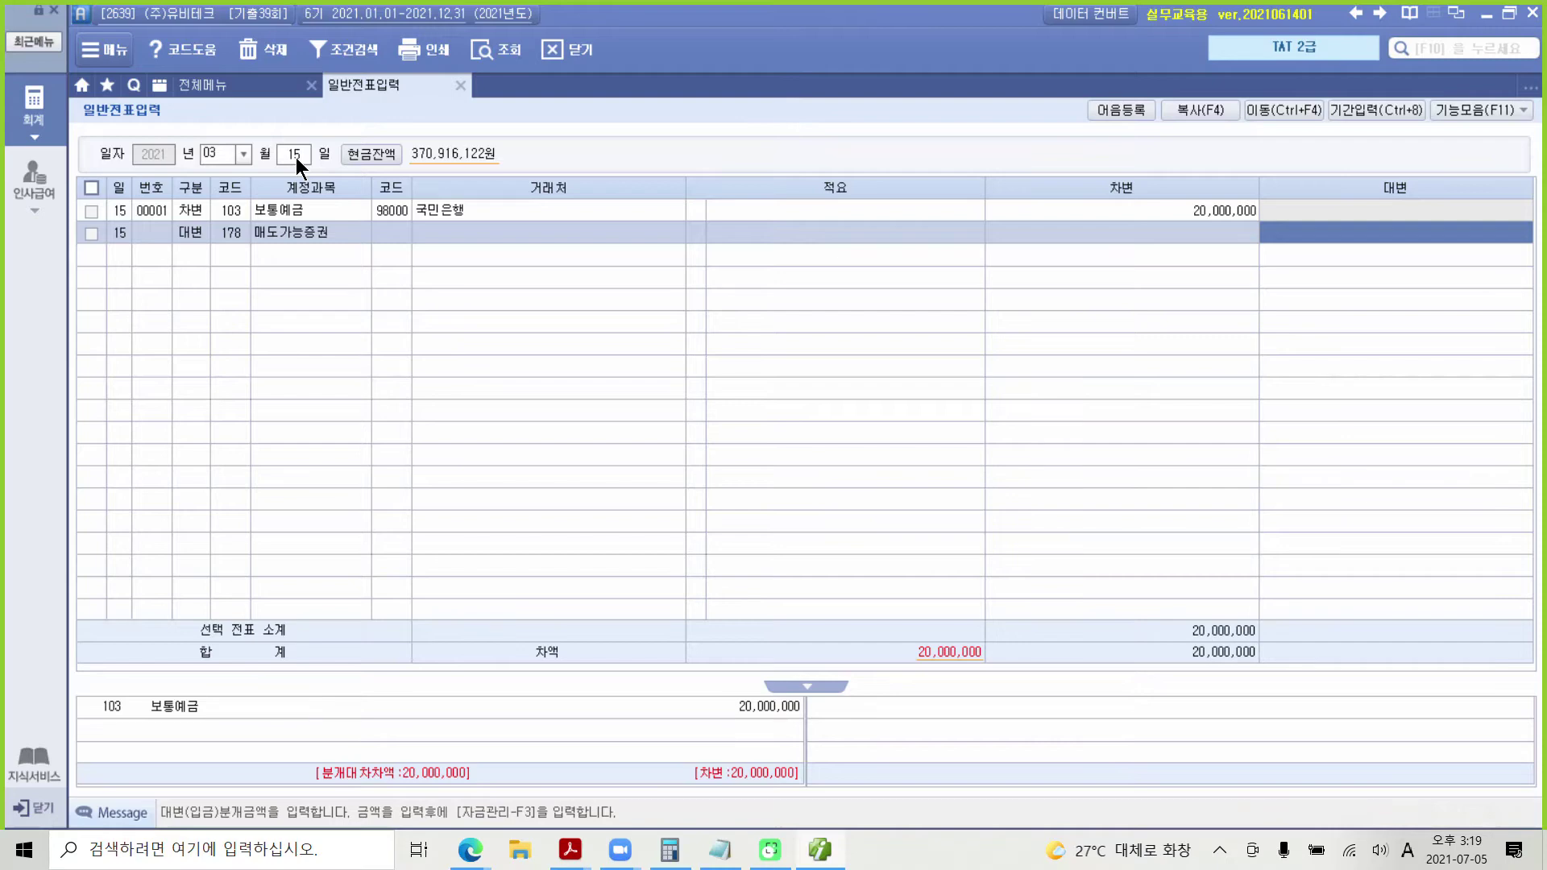
{"action": "type", "text": "26000000"}
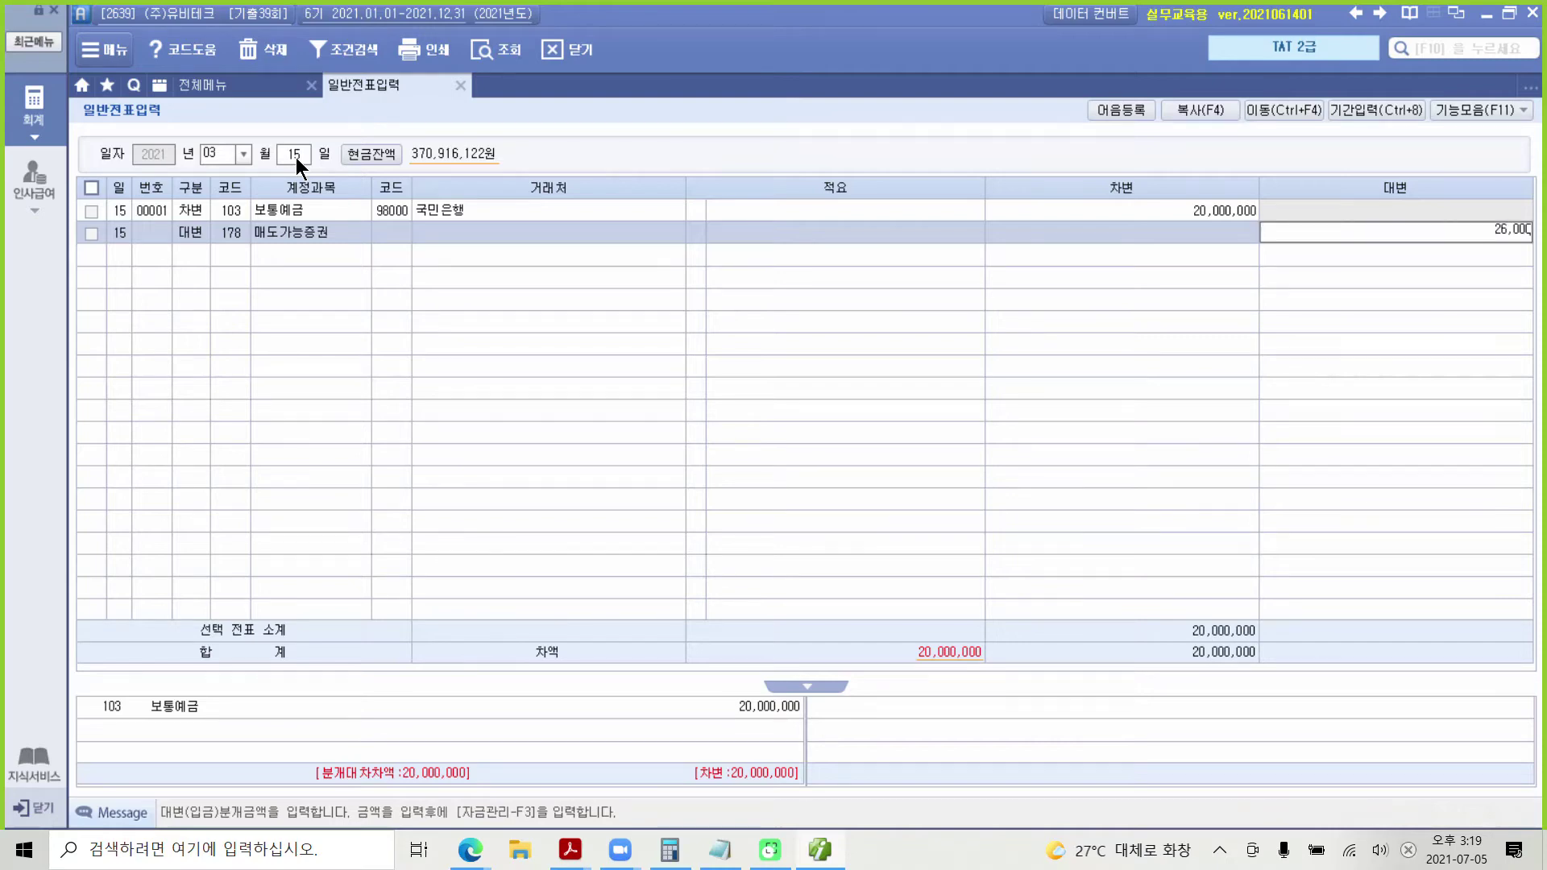
{"action": "key", "text": "Return"}
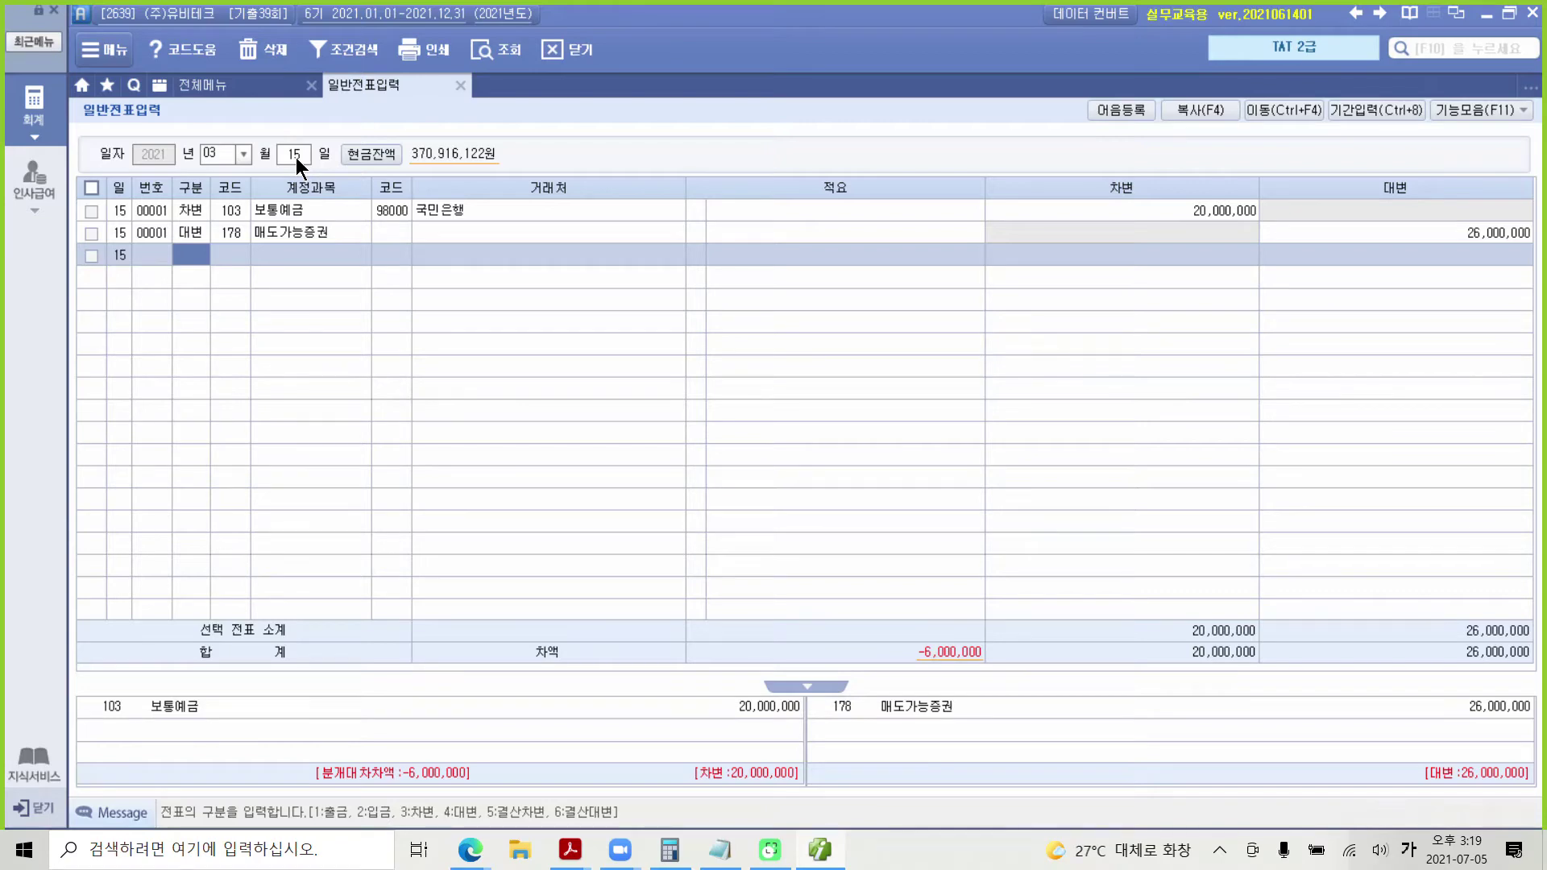
Step: Add a debit line for 981 매도가능증권평가익 of 5,000,000
{"action": "key", "text": "3"}
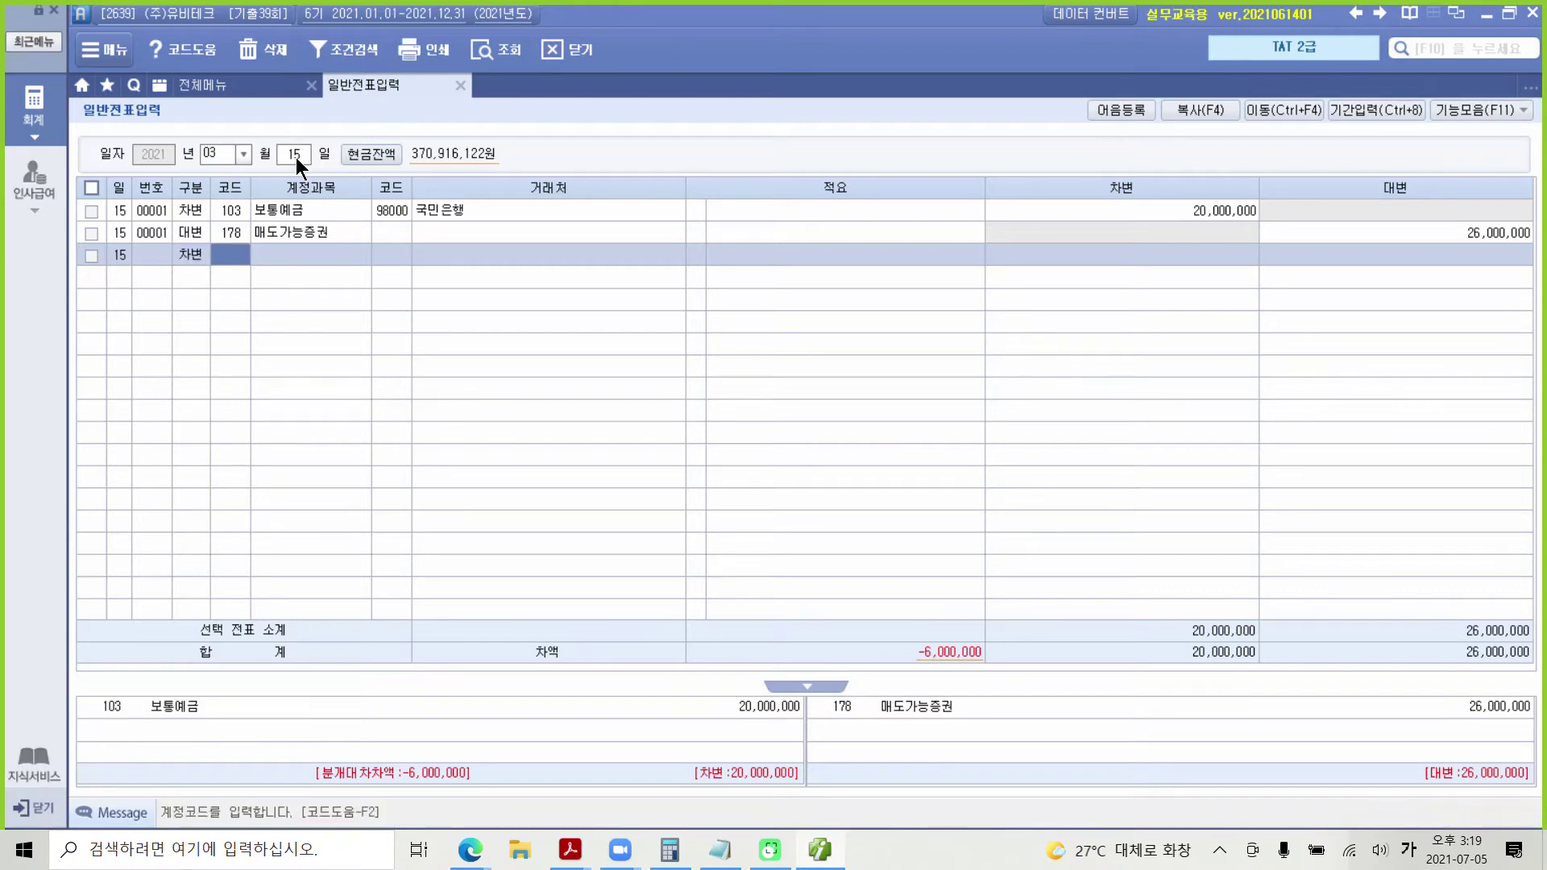
{"action": "type", "text": "매도"}
{"action": "key", "text": "Return"}
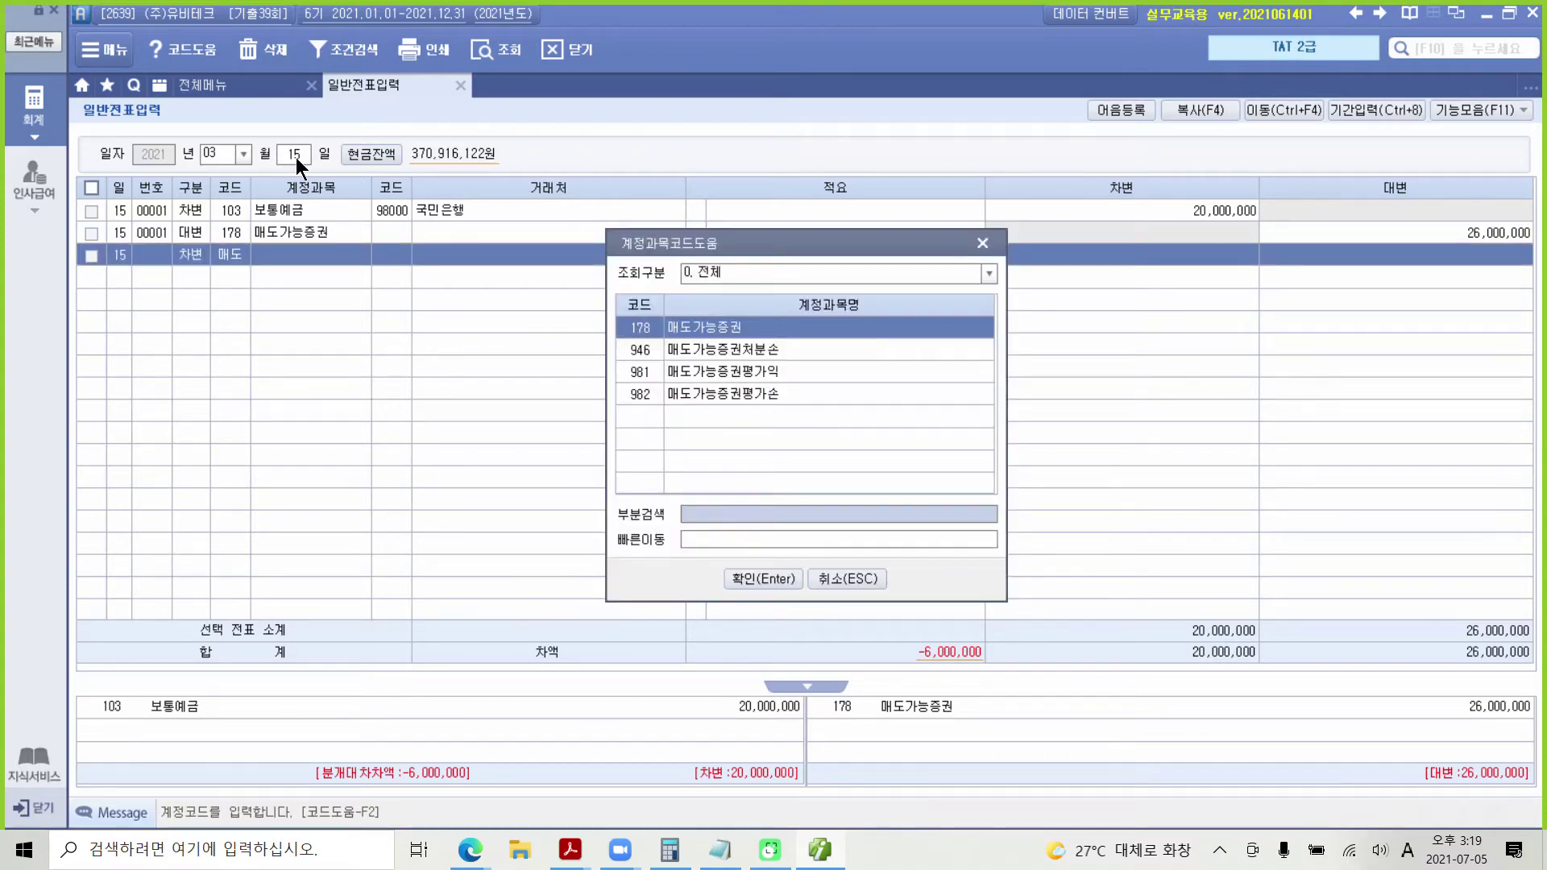
{"action": "key", "text": "Down"}
{"action": "key", "text": "Down"}
{"action": "key", "text": "Return"}
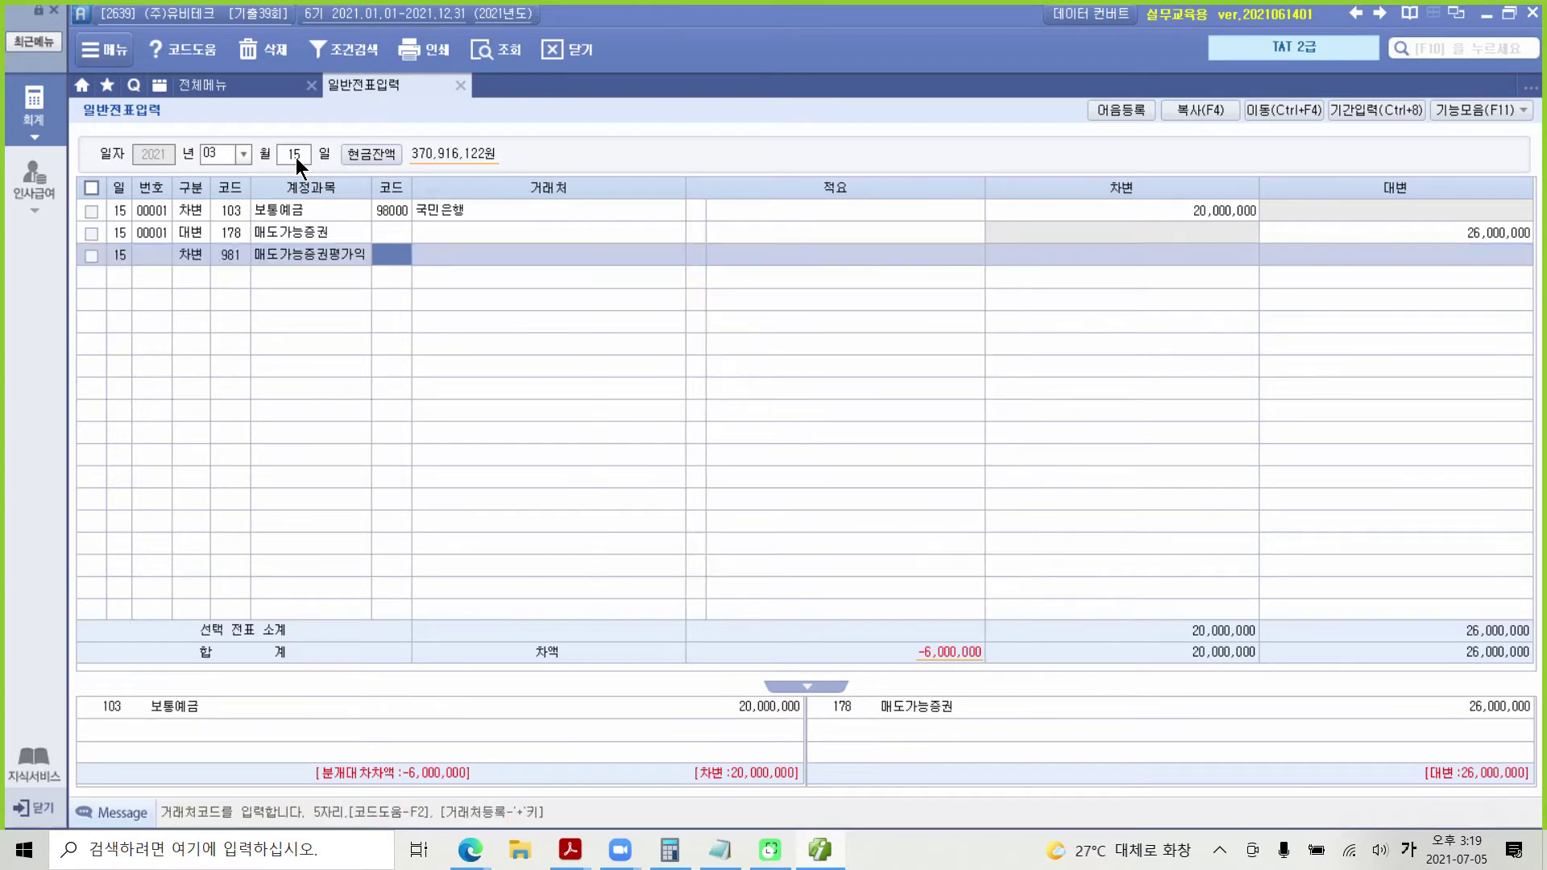
{"action": "key", "text": "Return"}
{"action": "key", "text": "Return"}
{"action": "type", "text": "5000000"}
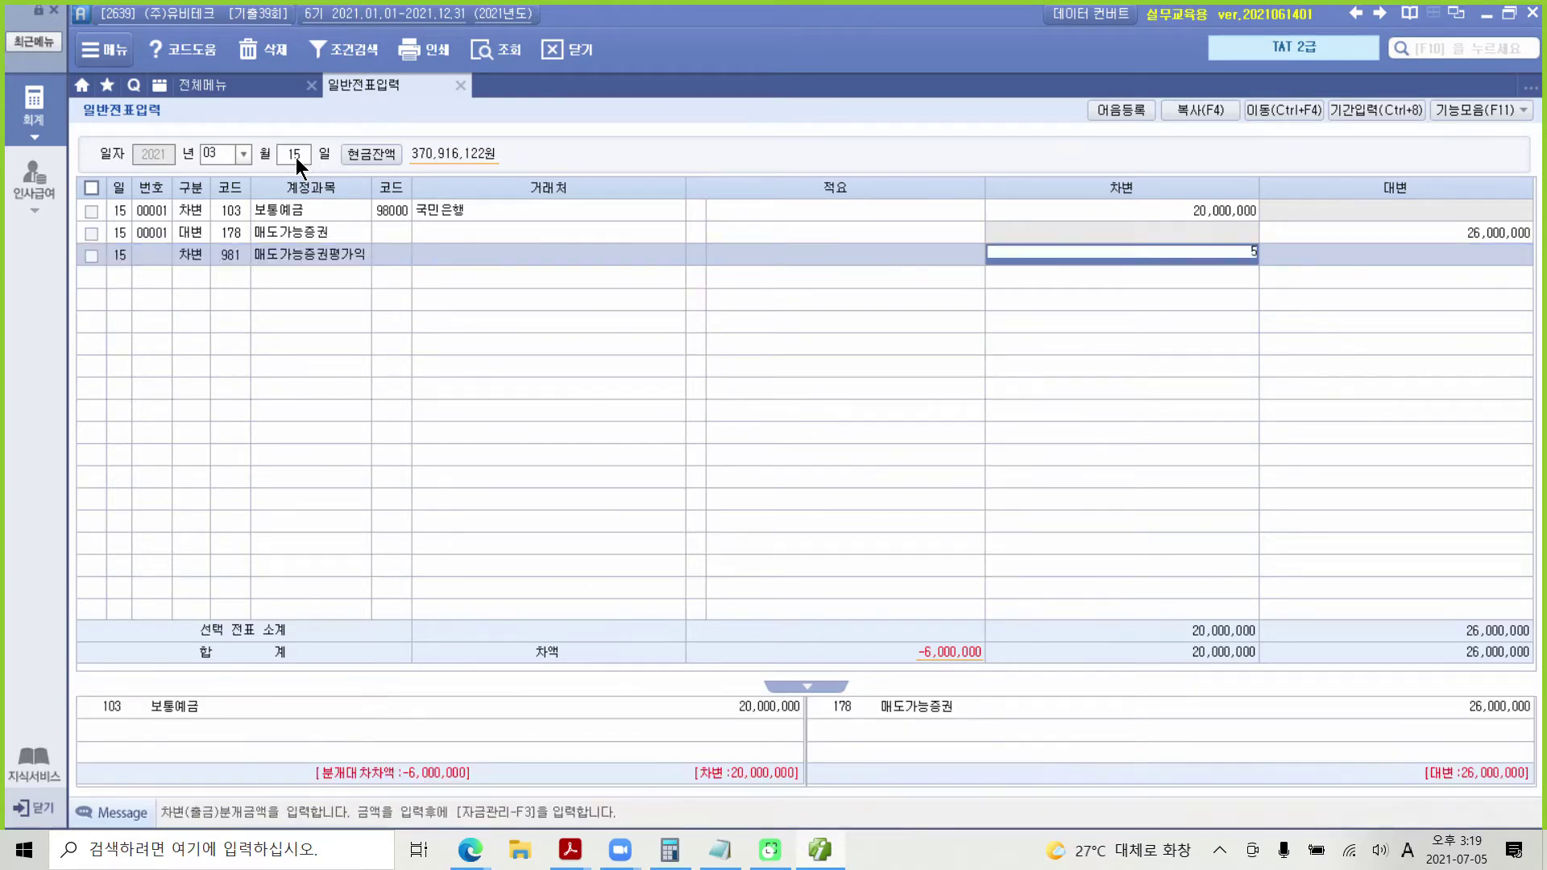
{"action": "key", "text": "Return"}
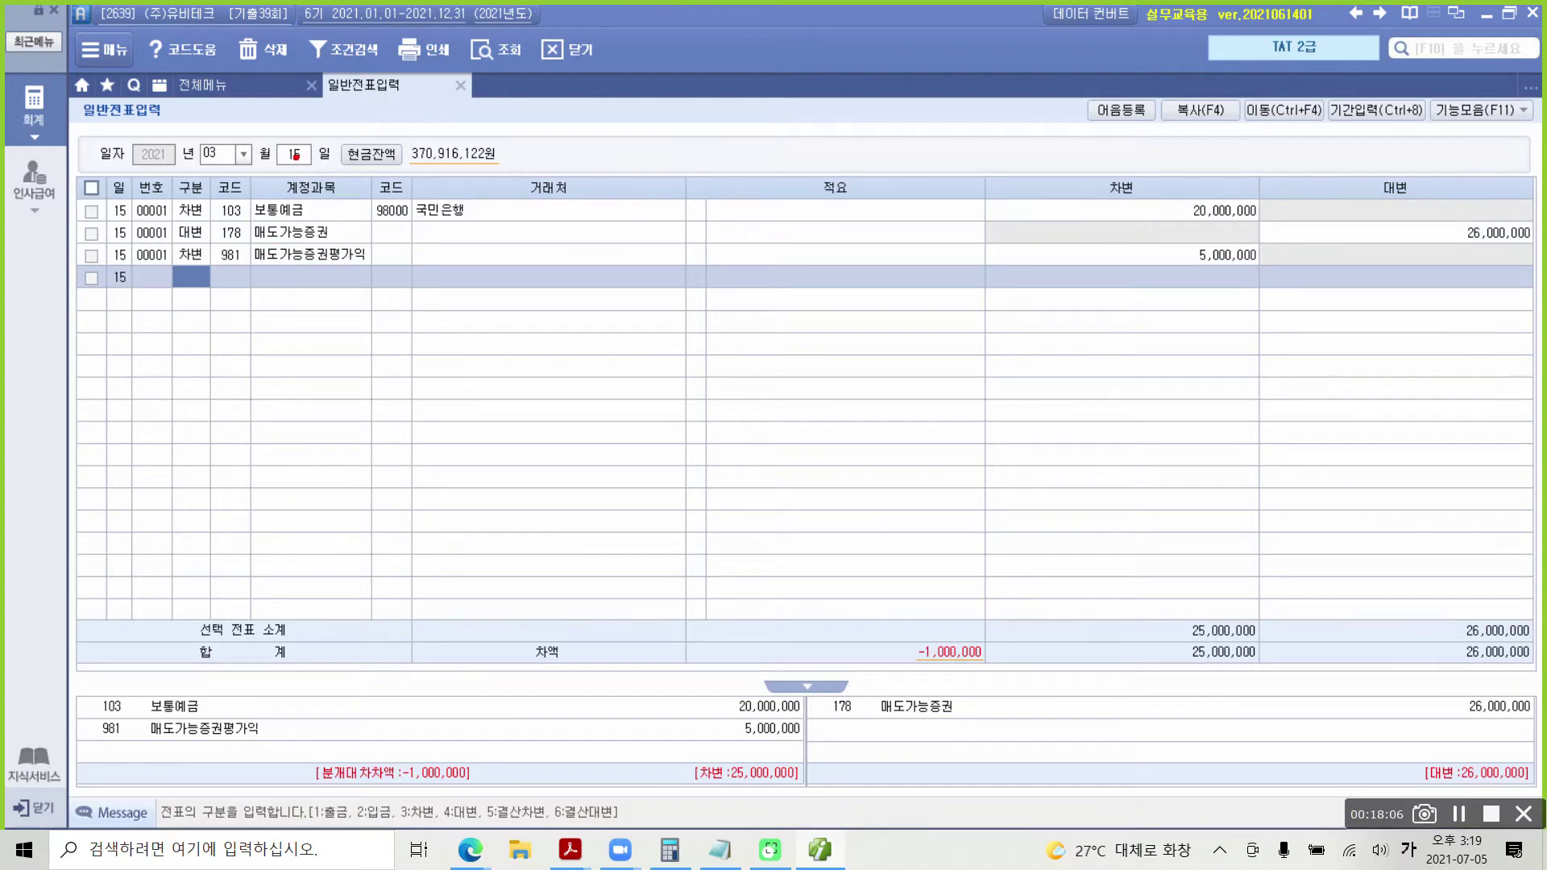
Step: Mark up the 03-15 voucher with pen strokes, then clear the annotations
{"action": "left_click_drag", "start_coordinate": [1028, 690], "coordinate": [1024, 725]}
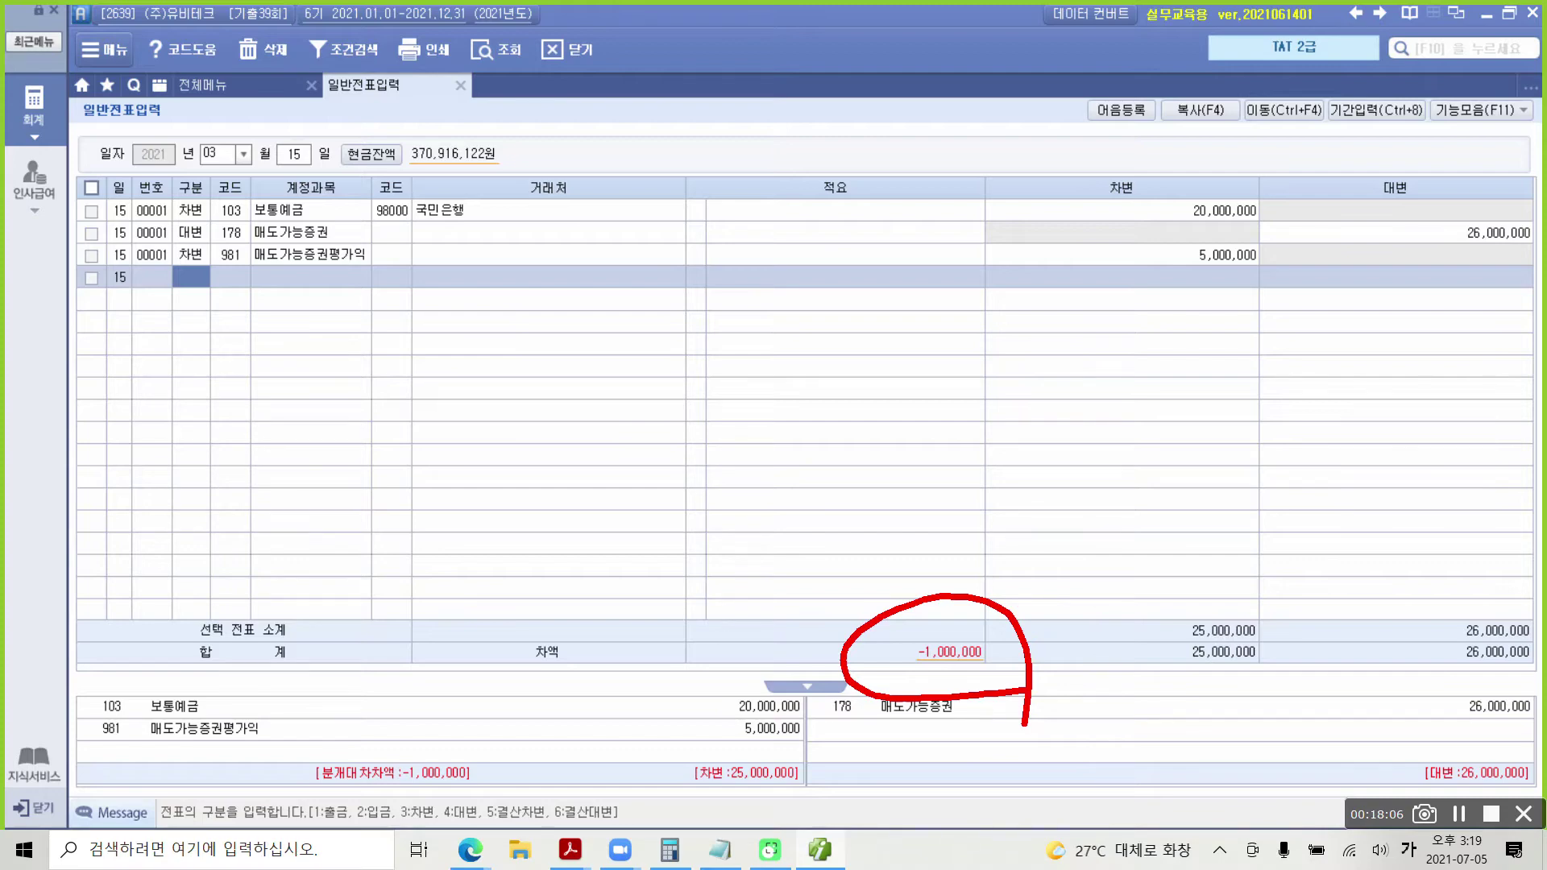
{"action": "mouse_move", "coordinate": [951, 469]}
{"action": "left_mouse_down"}
{"action": "mouse_move", "coordinate": [922, 541]}
{"action": "mouse_move", "coordinate": [990, 511]}
{"action": "left_mouse_up"}
{"action": "mouse_move", "coordinate": [957, 524]}
{"action": "left_mouse_down"}
{"action": "mouse_move", "coordinate": [962, 556]}
{"action": "mouse_move", "coordinate": [1005, 542]}
{"action": "left_mouse_up"}
{"action": "mouse_move", "coordinate": [953, 599]}
{"action": "left_mouse_down"}
{"action": "mouse_move", "coordinate": [975, 624]}
{"action": "mouse_move", "coordinate": [1011, 609]}
{"action": "left_mouse_up"}
{"action": "mouse_move", "coordinate": [1039, 483]}
{"action": "left_mouse_down"}
{"action": "mouse_move", "coordinate": [1022, 556]}
{"action": "mouse_move", "coordinate": [1065, 543]}
{"action": "left_mouse_up"}
{"action": "left_click_drag", "start_coordinate": [1070, 432], "coordinate": [1092, 533]}
{"action": "left_click_drag", "start_coordinate": [1056, 573], "coordinate": [1148, 623]}
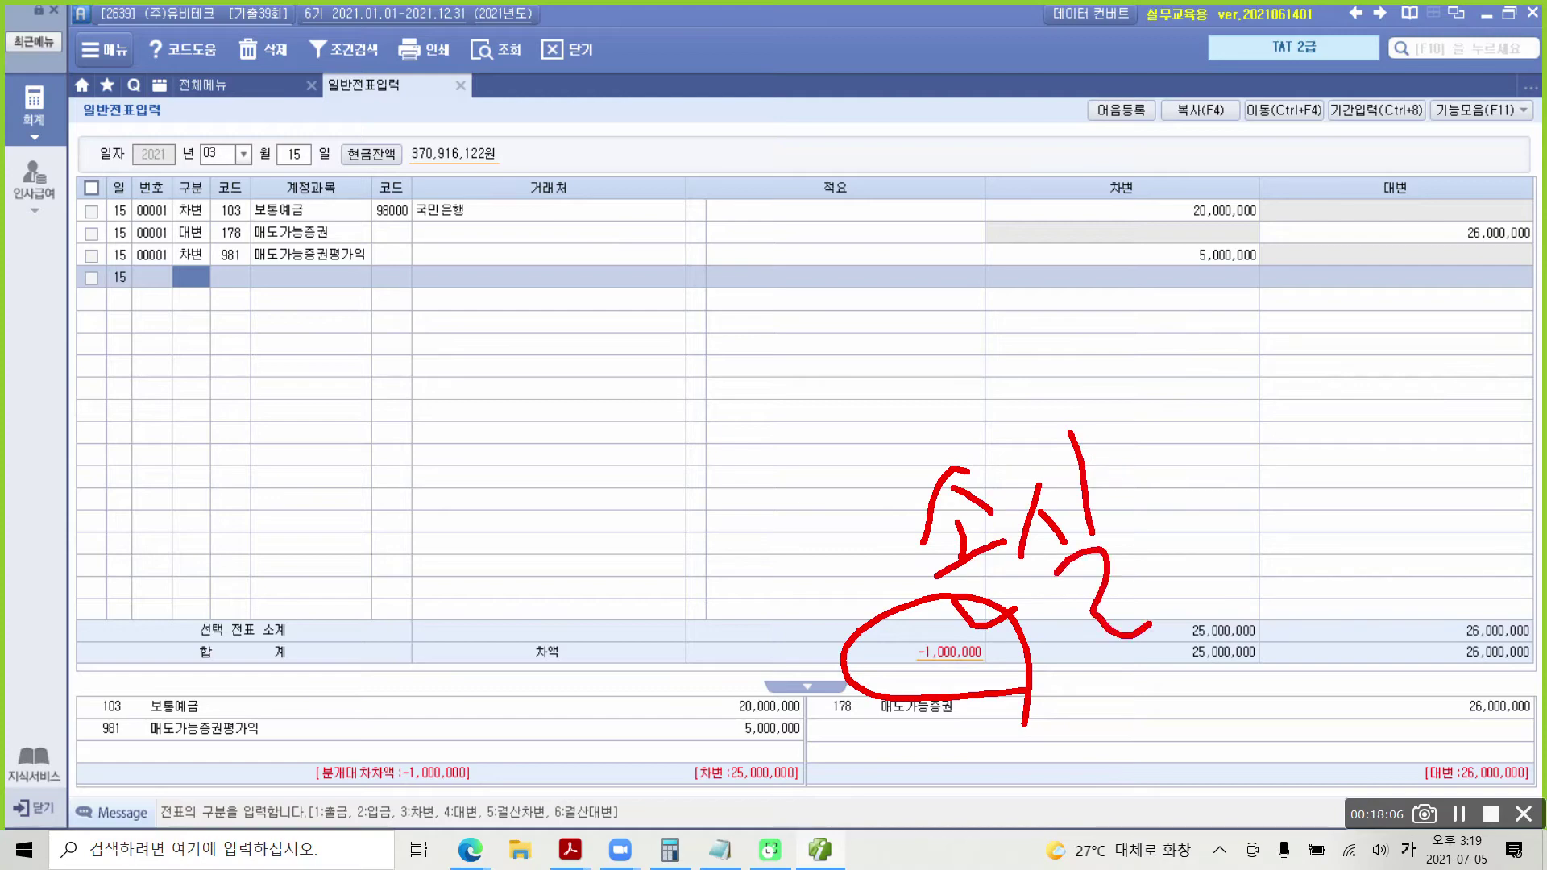
{"action": "key", "text": "Escape"}
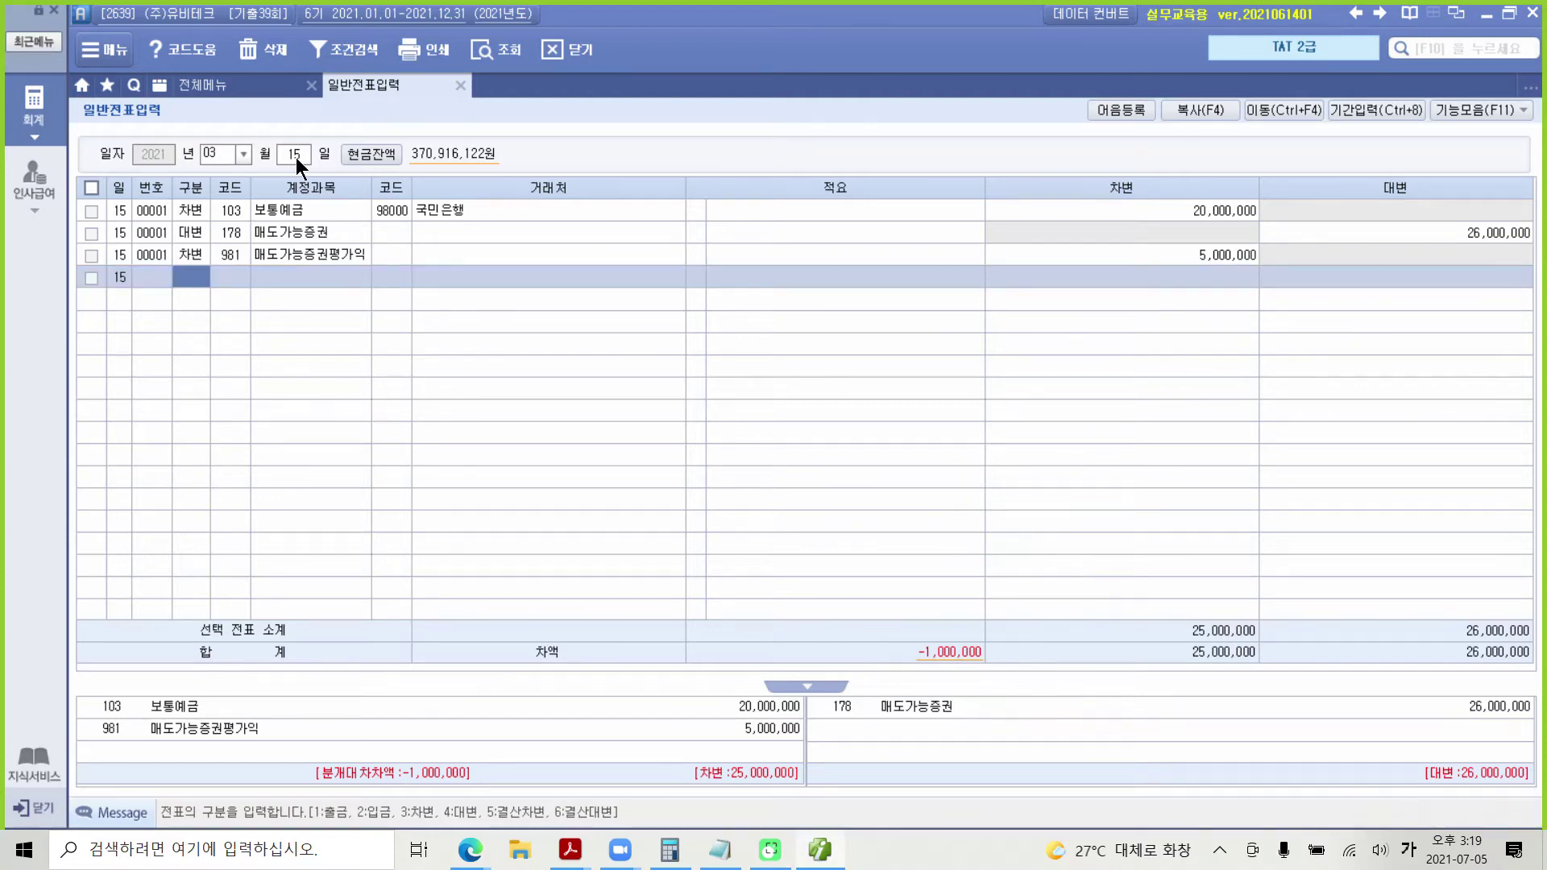
Step: Add a fourth debit line to 946 매도가능증권처분손 for 1,000,000
{"action": "type", "text": "3"}
{"action": "key", "text": "Return"}
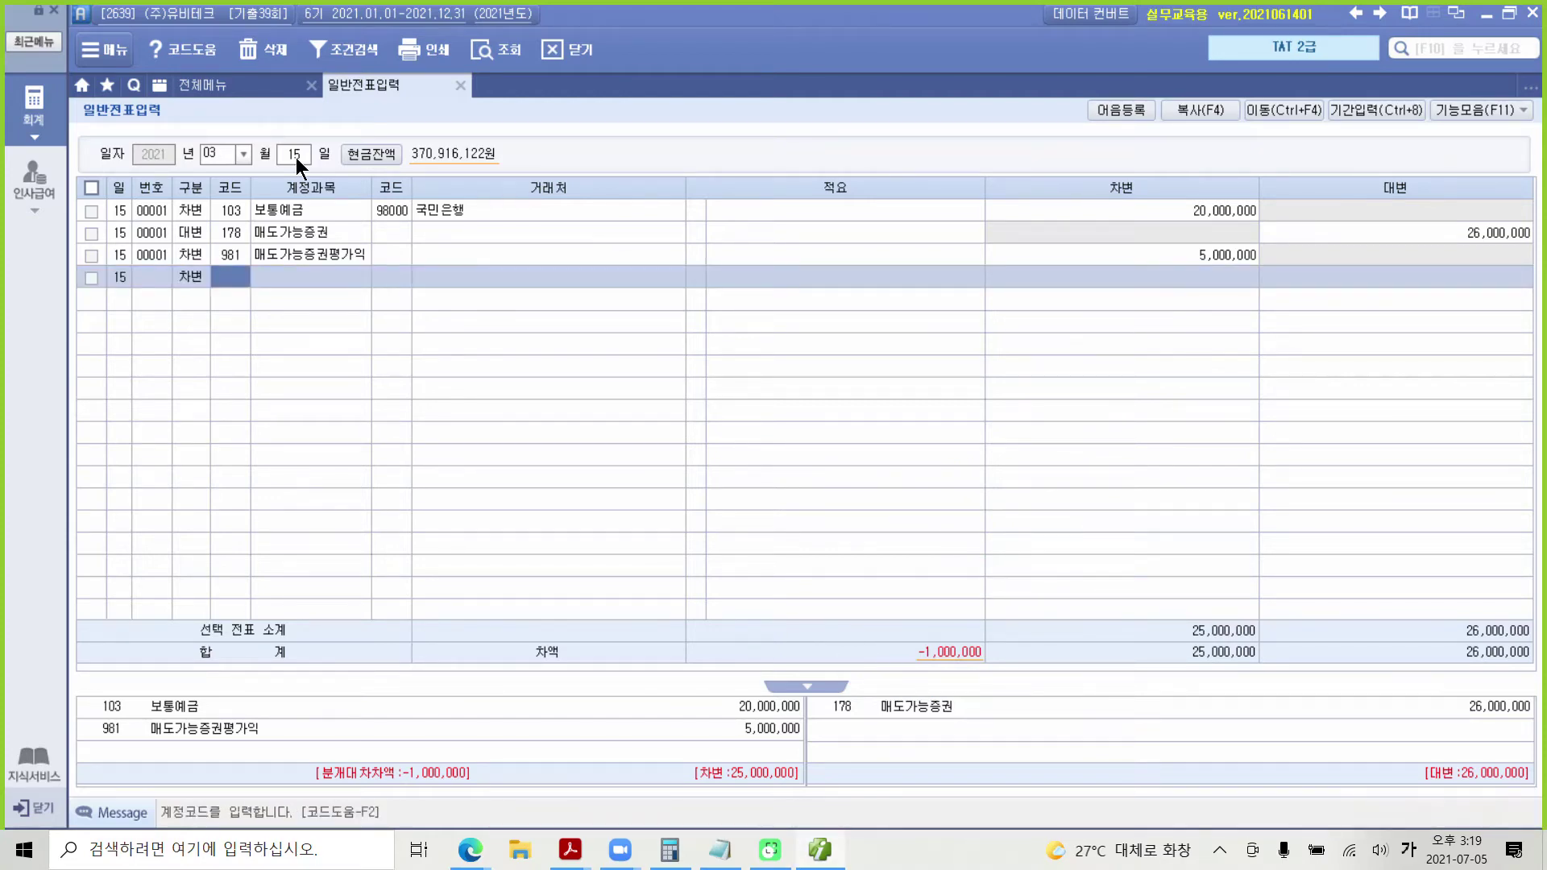
{"action": "type", "text": "매도"}
{"action": "key", "text": "Return"}
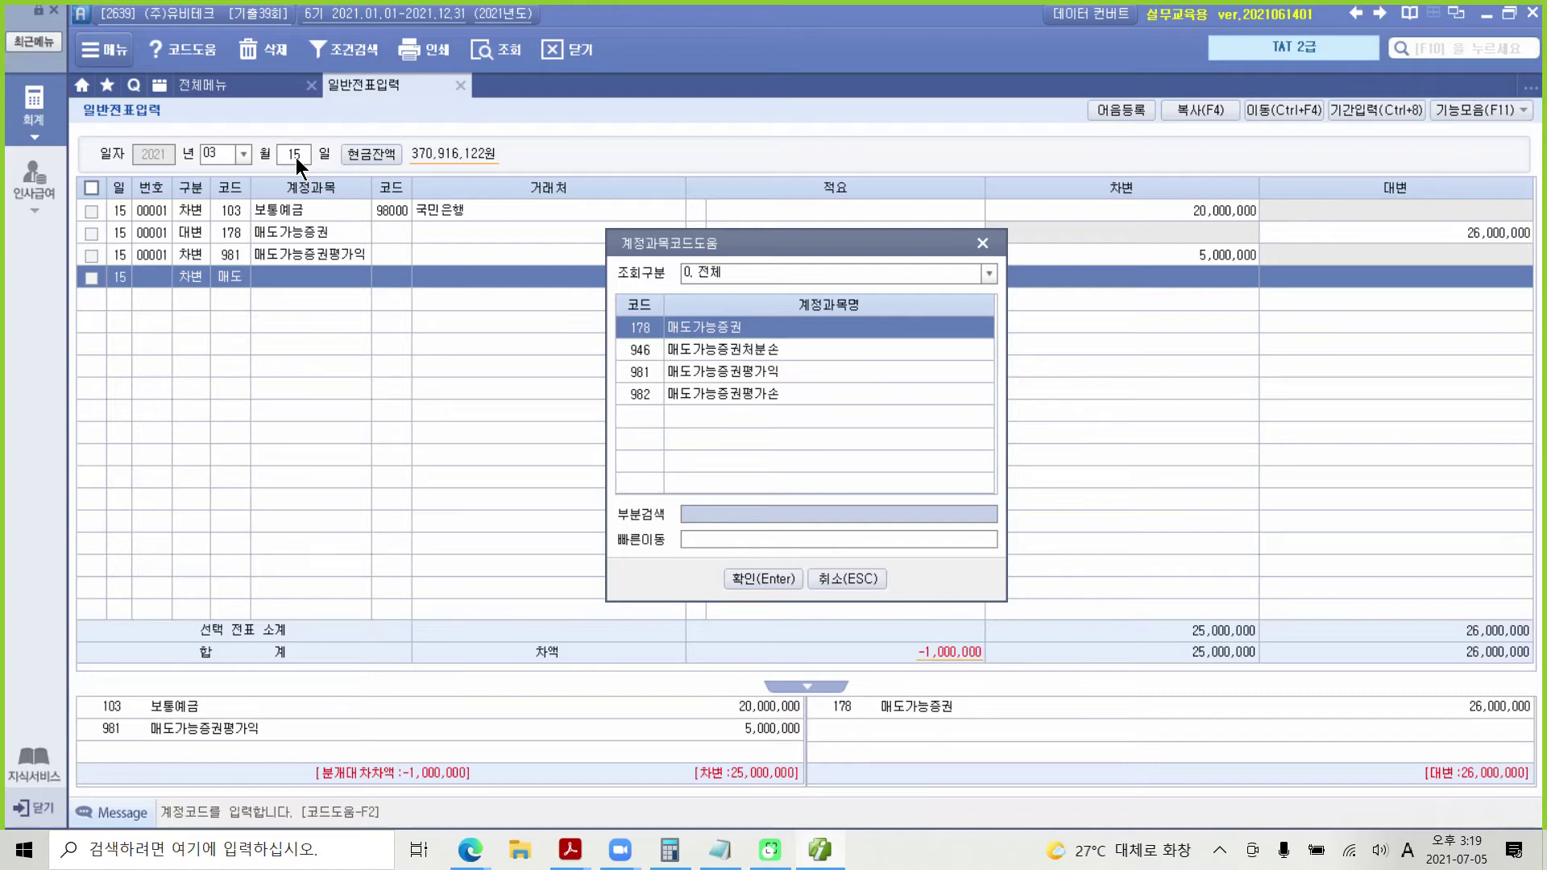
{"action": "key", "text": "Down"}
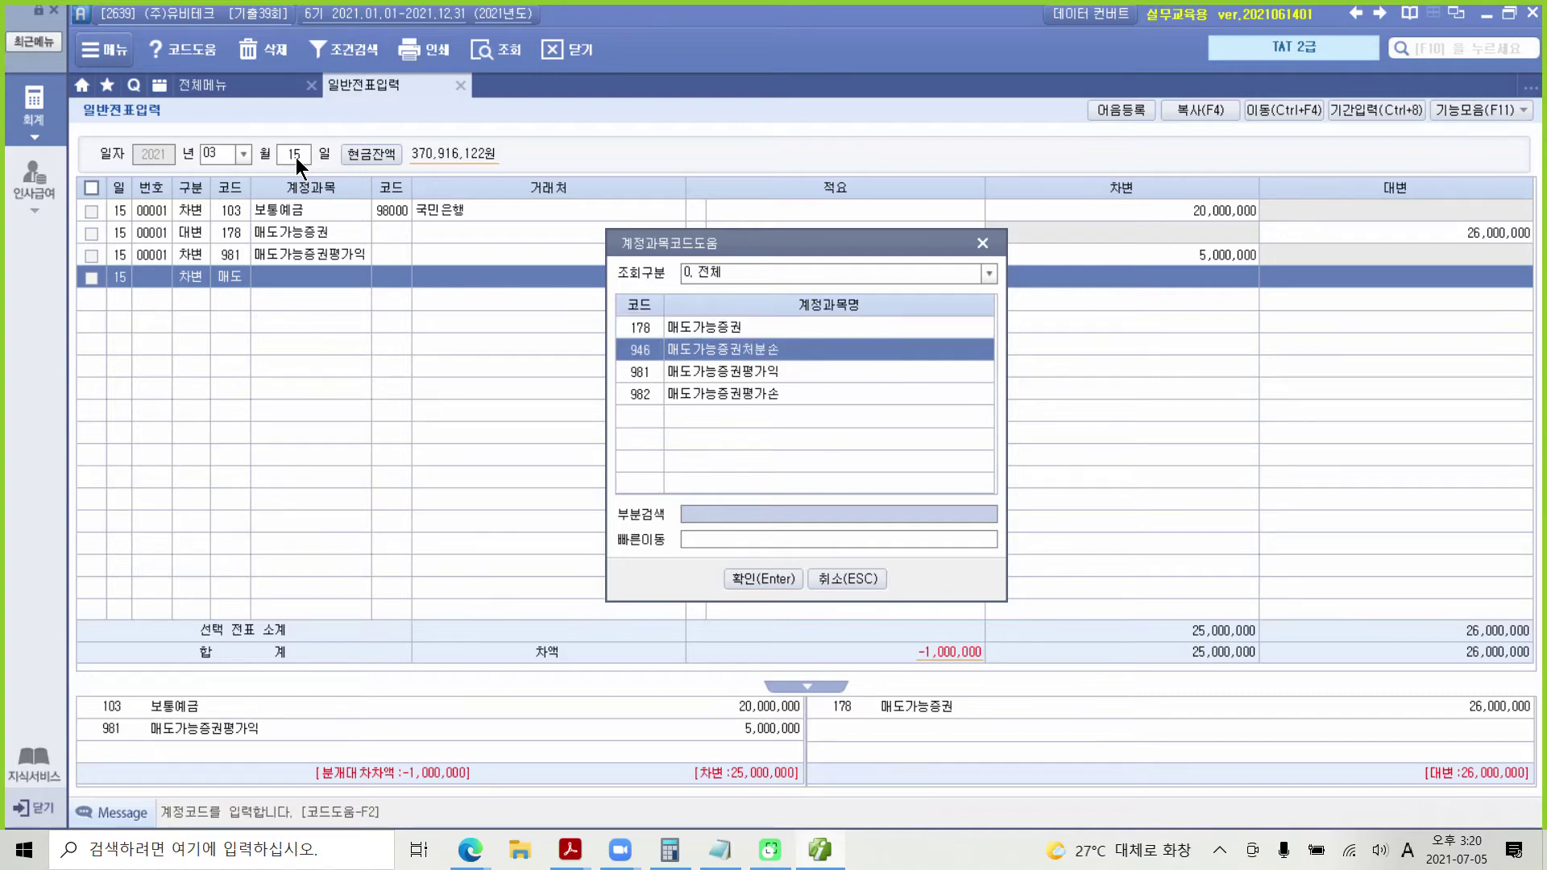
{"action": "key", "text": "Return"}
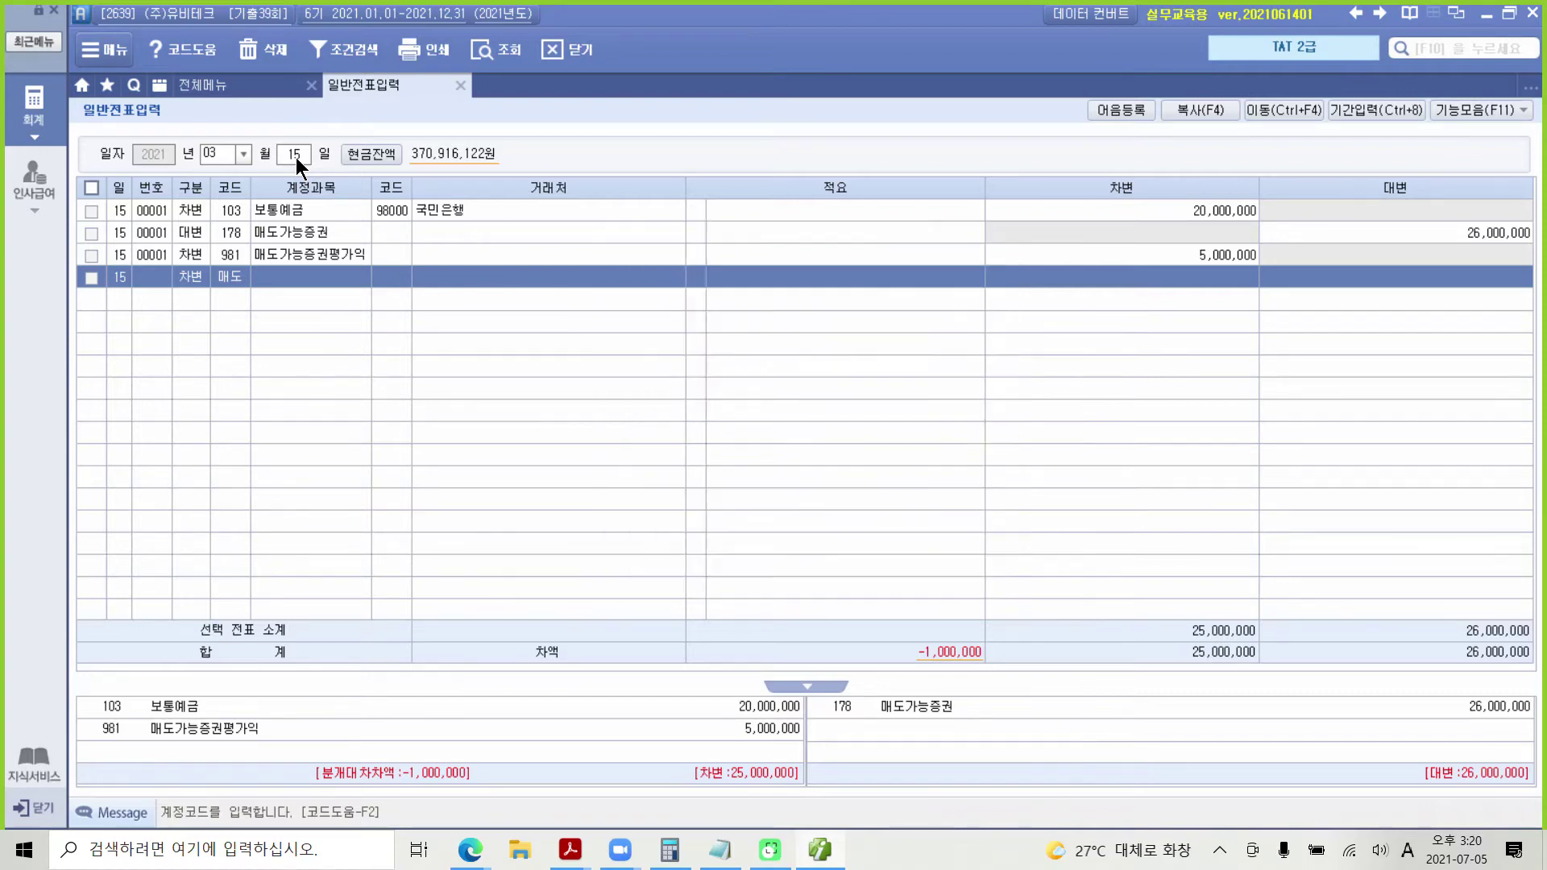
{"action": "key", "text": "Return"}
{"action": "key", "text": "Return"}
{"action": "type", "text": "1000000"}
{"action": "key", "text": "Return"}
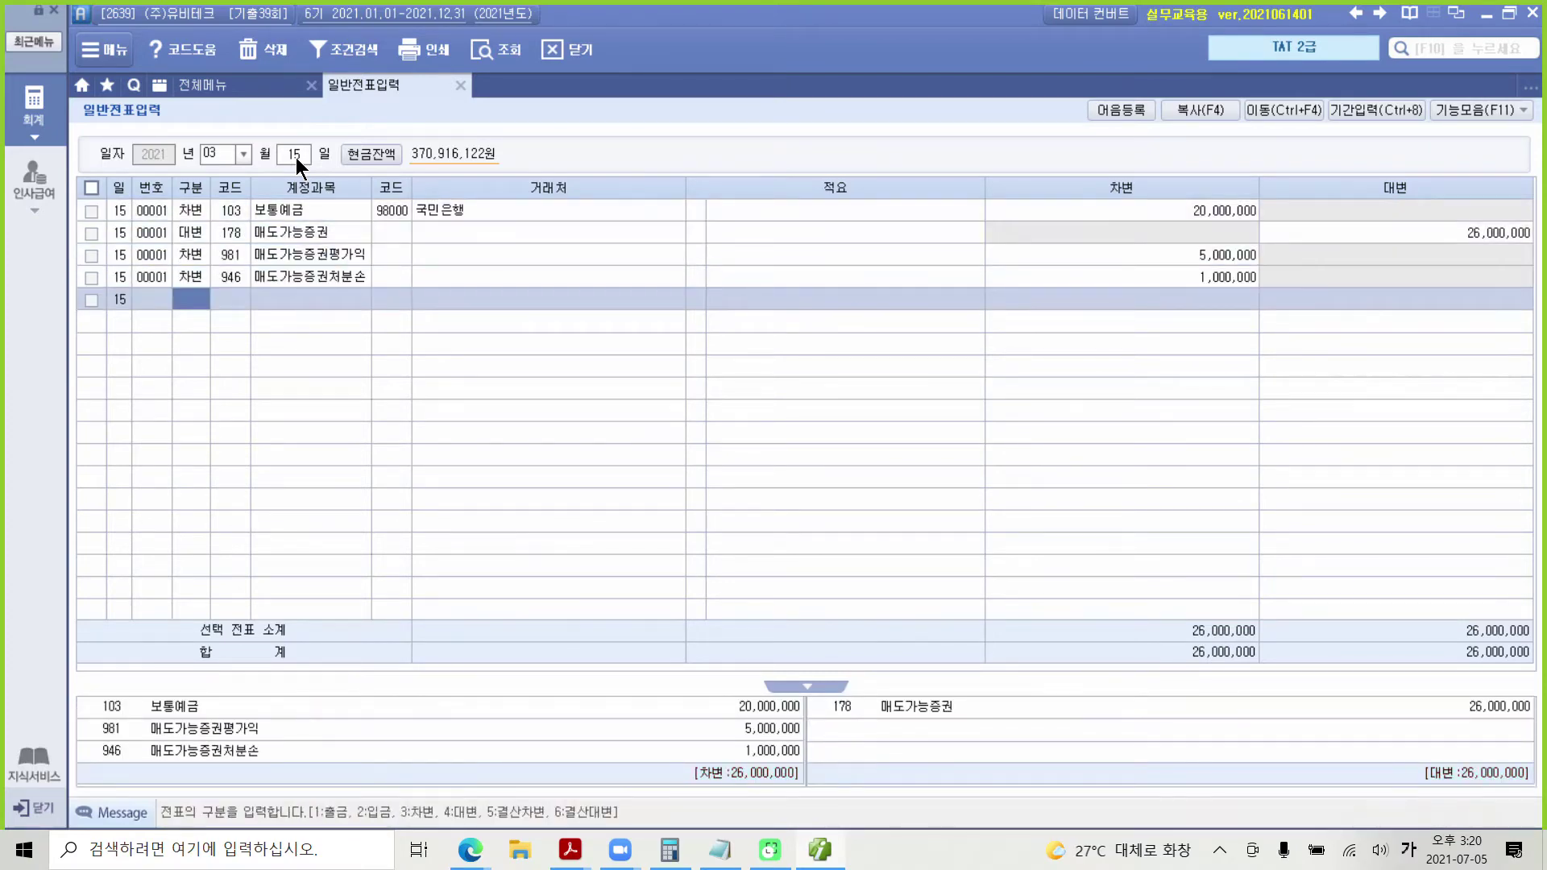
{"action": "left_click", "coordinate": [365, 230]}
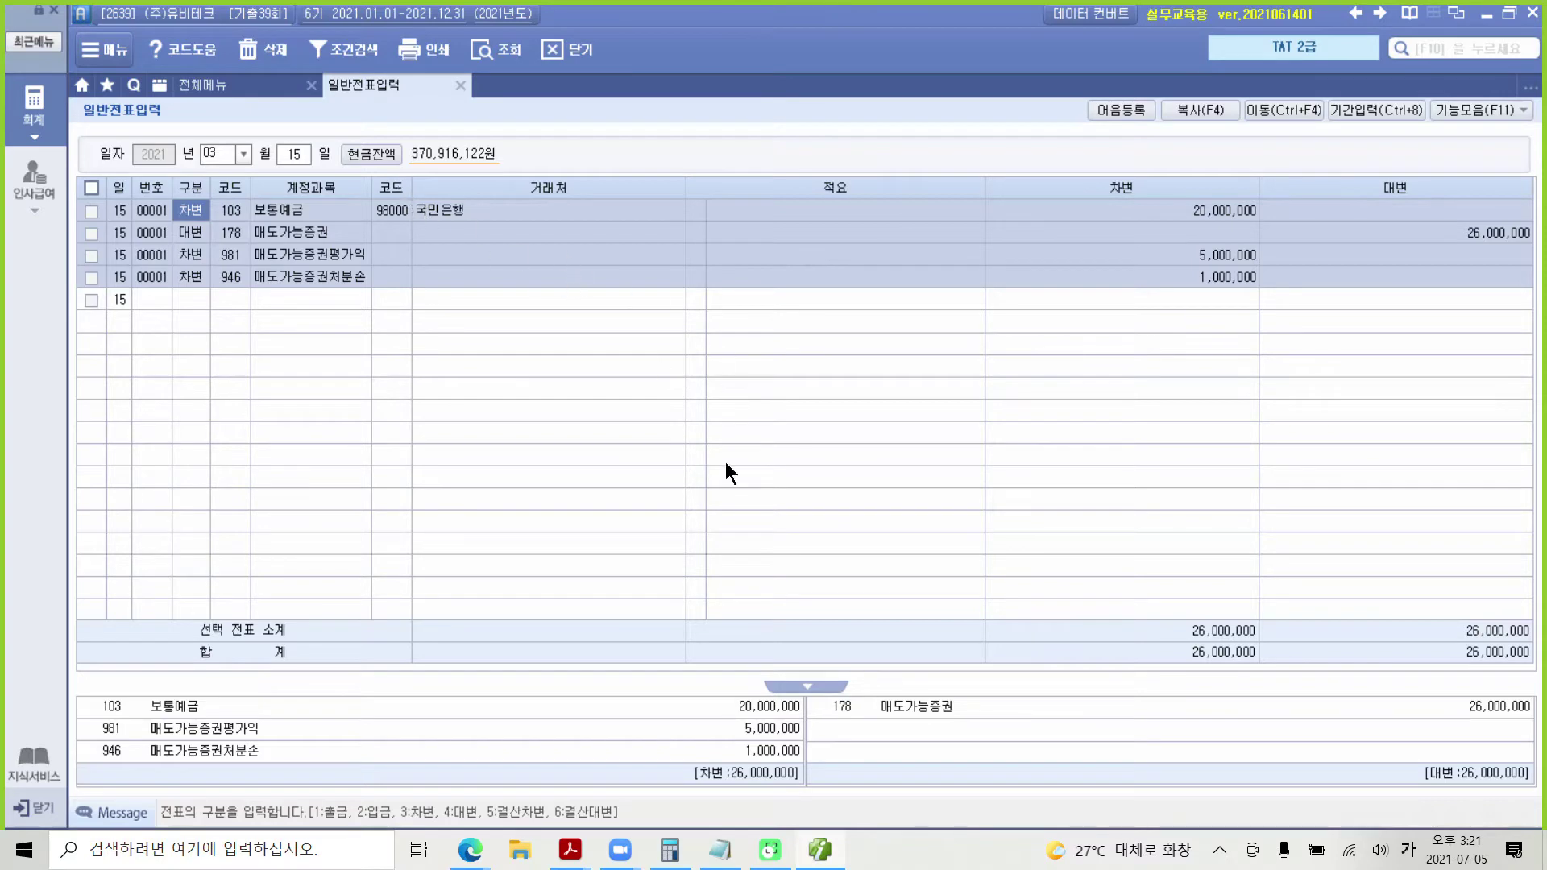
Step: In the PDF, scroll past section 4's 전자세금계산서 to page 11's 자료설명 and 평가문제 box
{"action": "left_click", "coordinate": [820, 850]}
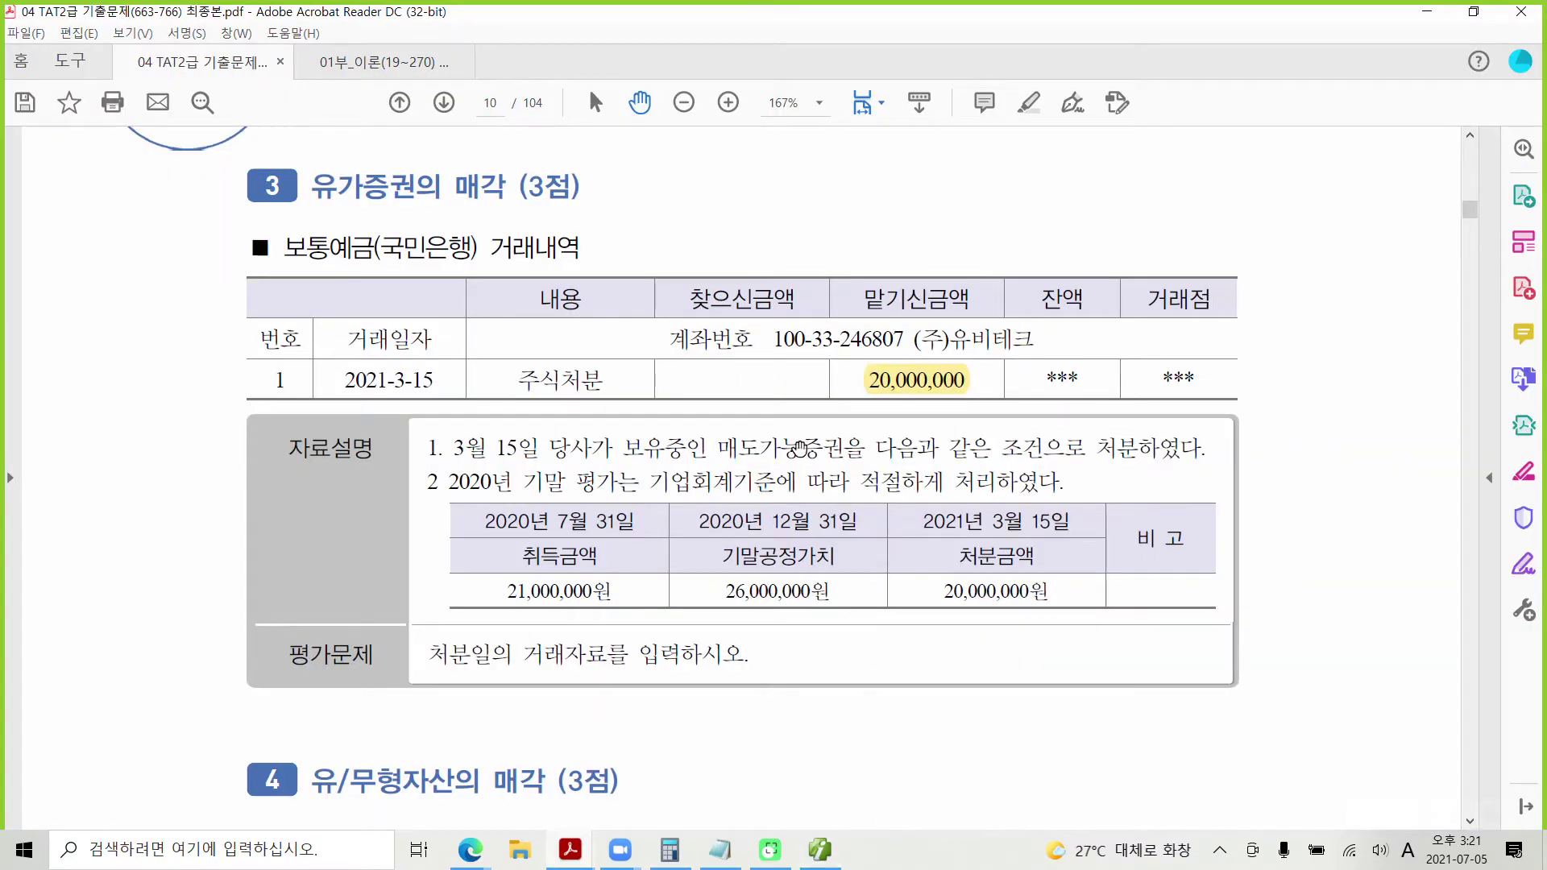
{"action": "scroll", "coordinate": [805, 477], "scroll_direction": "down", "scroll_amount": 1}
{"action": "scroll", "coordinate": [805, 477], "scroll_direction": "down", "scroll_amount": 6}
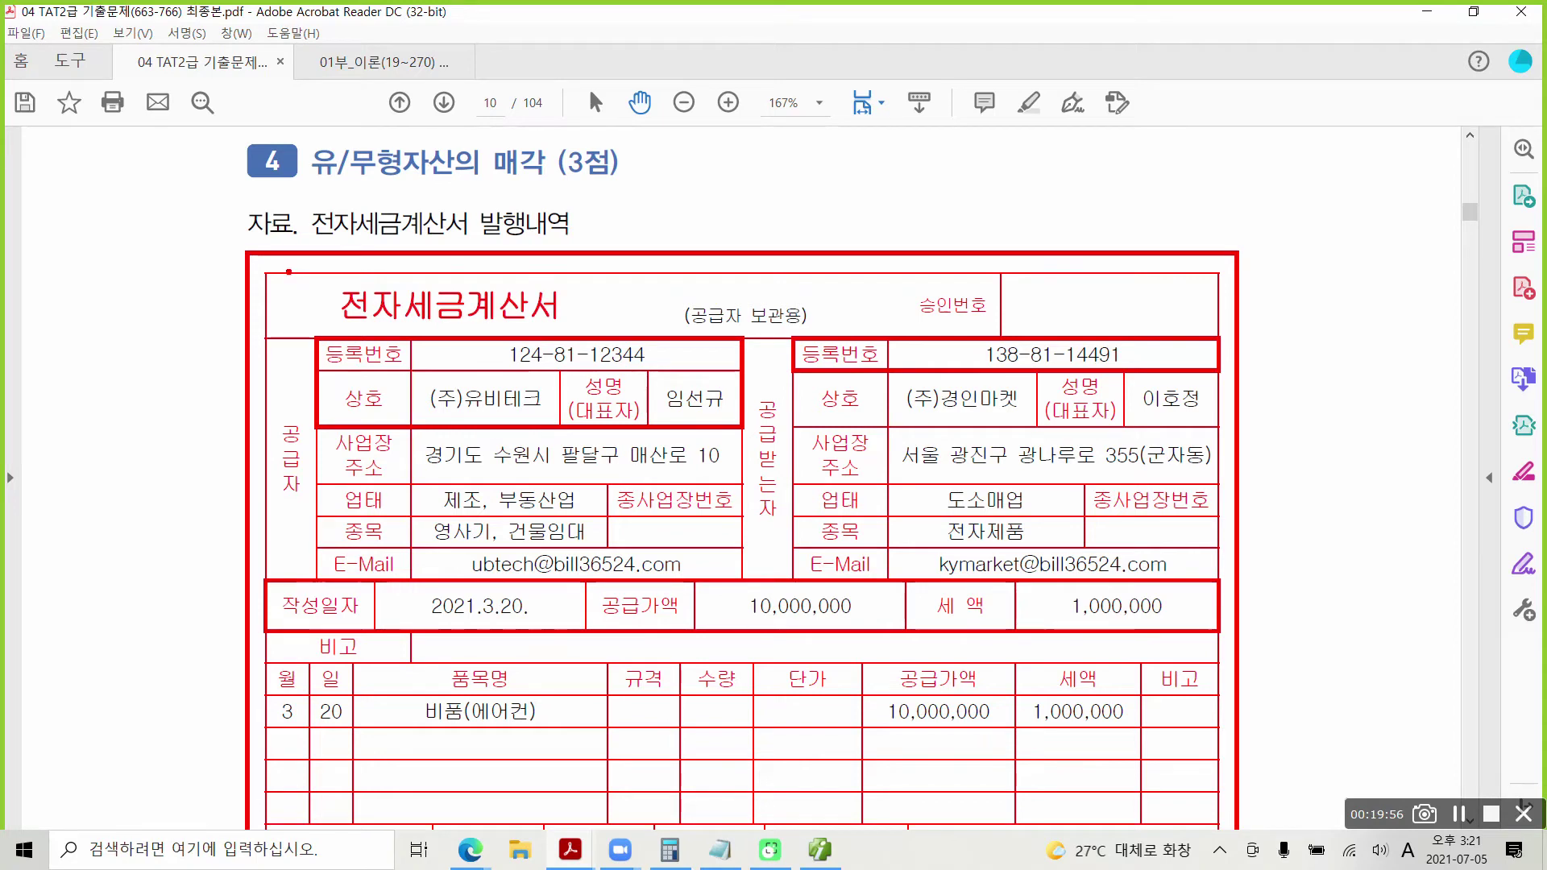
{"action": "mouse_move", "coordinate": [286, 260]}
{"action": "left_mouse_down"}
{"action": "mouse_move", "coordinate": [549, 333]}
{"action": "mouse_move", "coordinate": [729, 349]}
{"action": "left_mouse_up"}
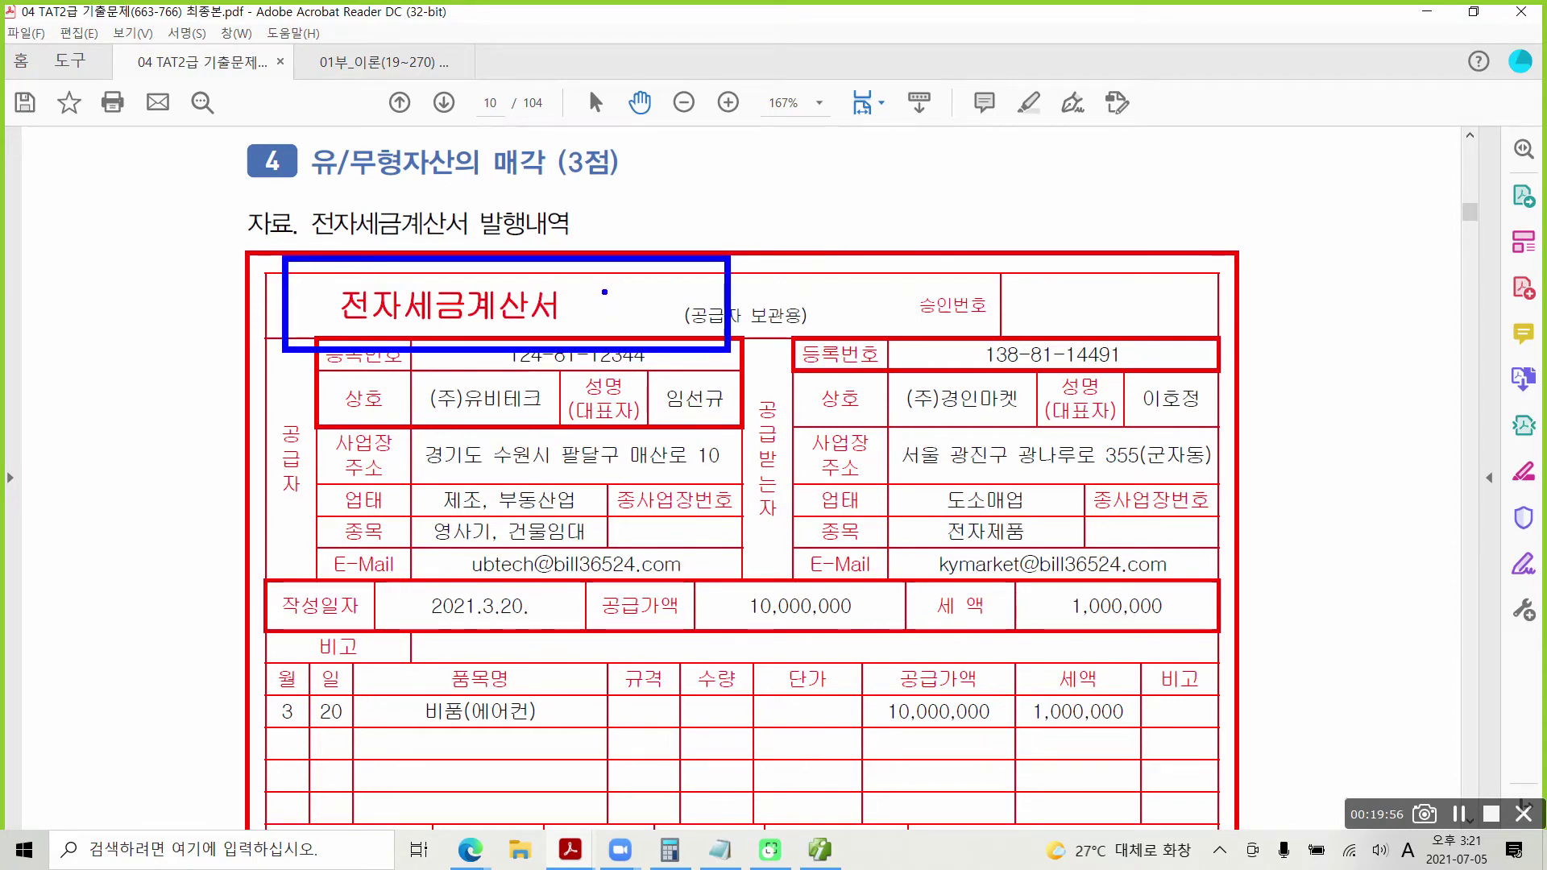
{"action": "left_click_drag", "start_coordinate": [614, 310], "coordinate": [639, 296]}
{"action": "key", "text": "Escape"}
{"action": "scroll", "coordinate": [596, 420], "scroll_direction": "down", "scroll_amount": 8}
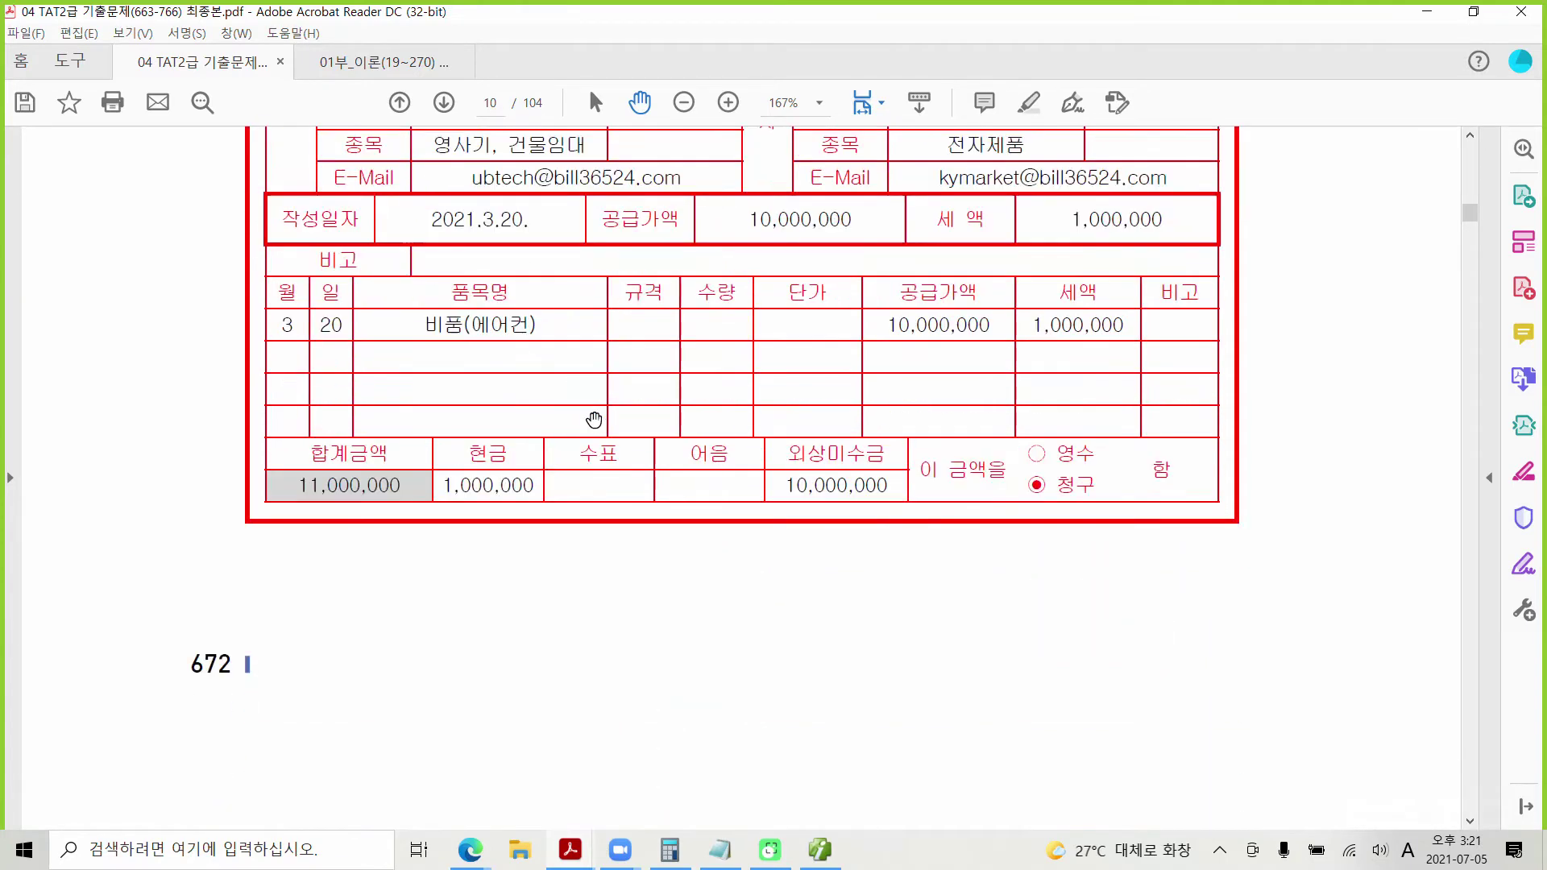
{"action": "scroll", "coordinate": [596, 421], "scroll_direction": "down", "scroll_amount": 8}
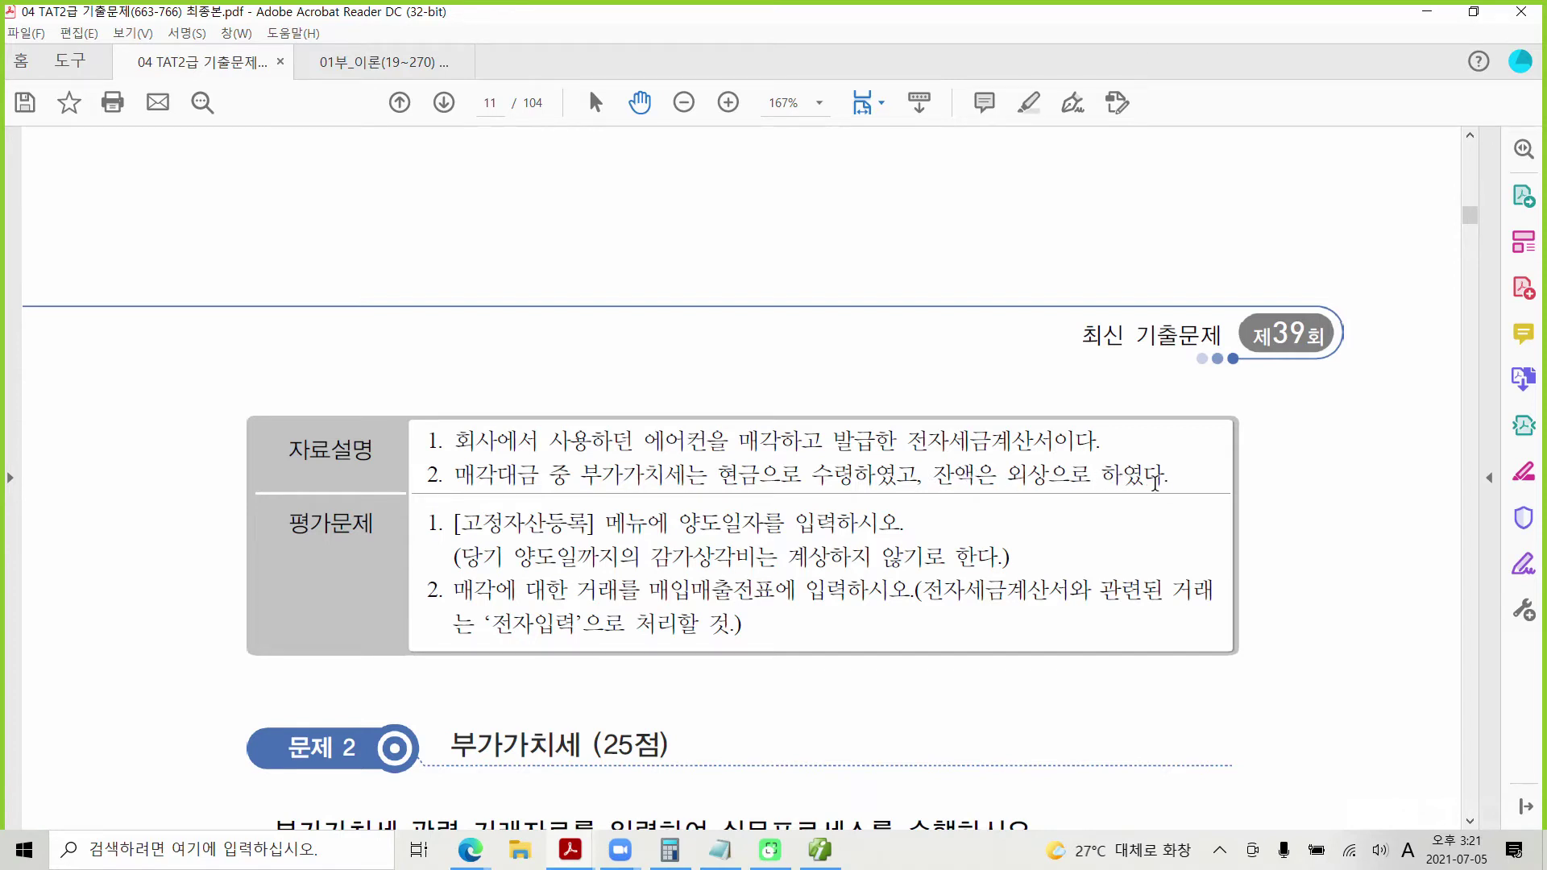
Step: Highlight the transfer-date sentence and the depreciation-until-transfer note in yellow
{"action": "left_click_drag", "start_coordinate": [456, 525], "coordinate": [833, 528]}
{"action": "right_click", "coordinate": [834, 527]}
{"action": "left_click", "coordinate": [906, 588]}
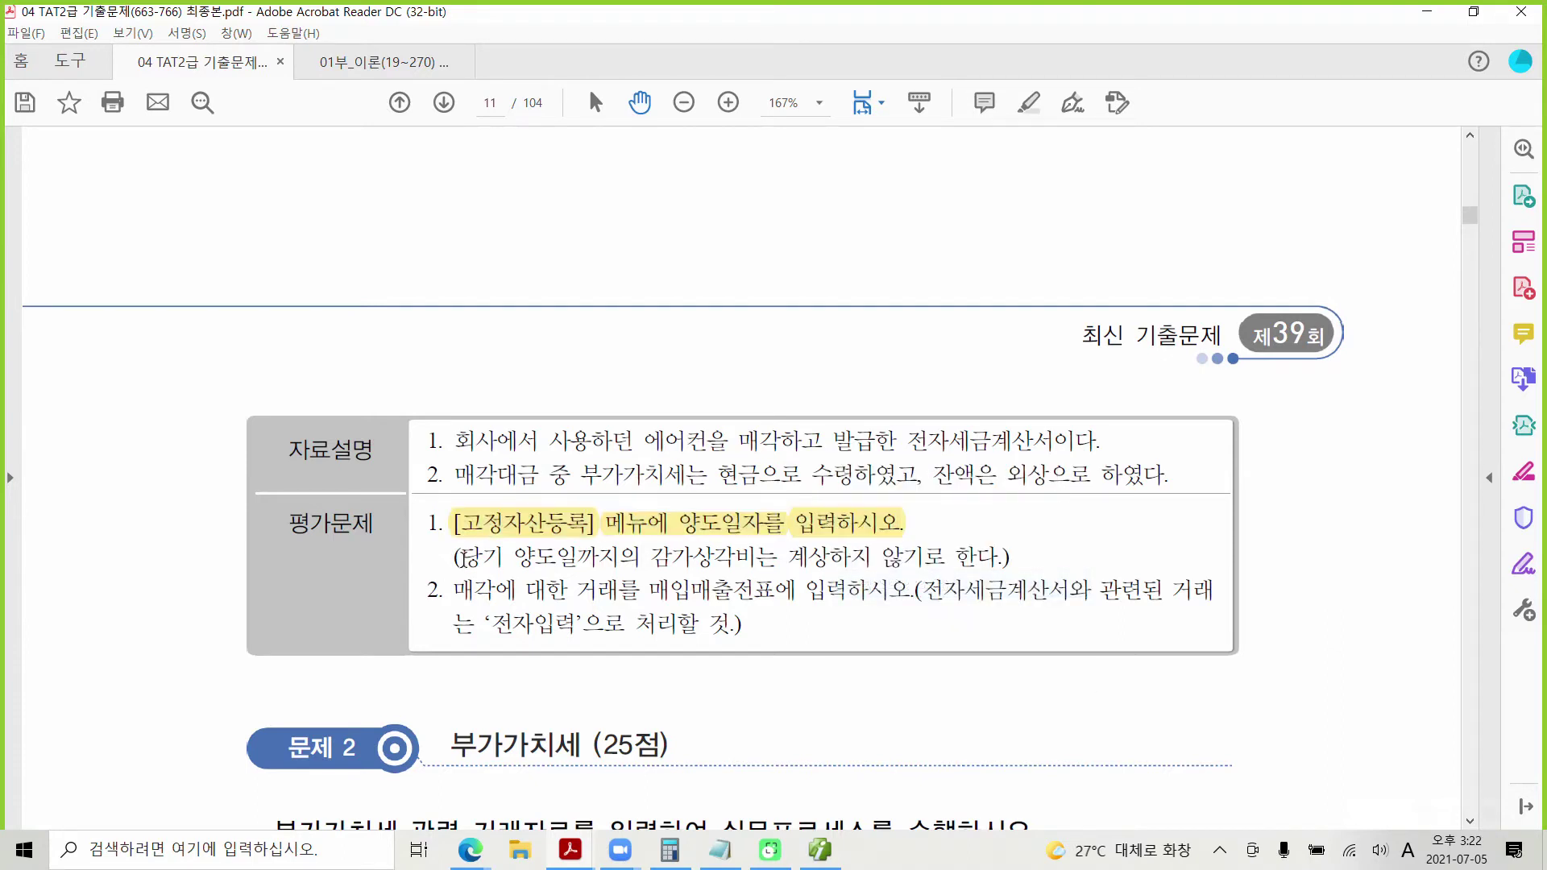
{"action": "left_click_drag", "start_coordinate": [459, 558], "coordinate": [1008, 557]}
{"action": "right_click", "coordinate": [977, 556]}
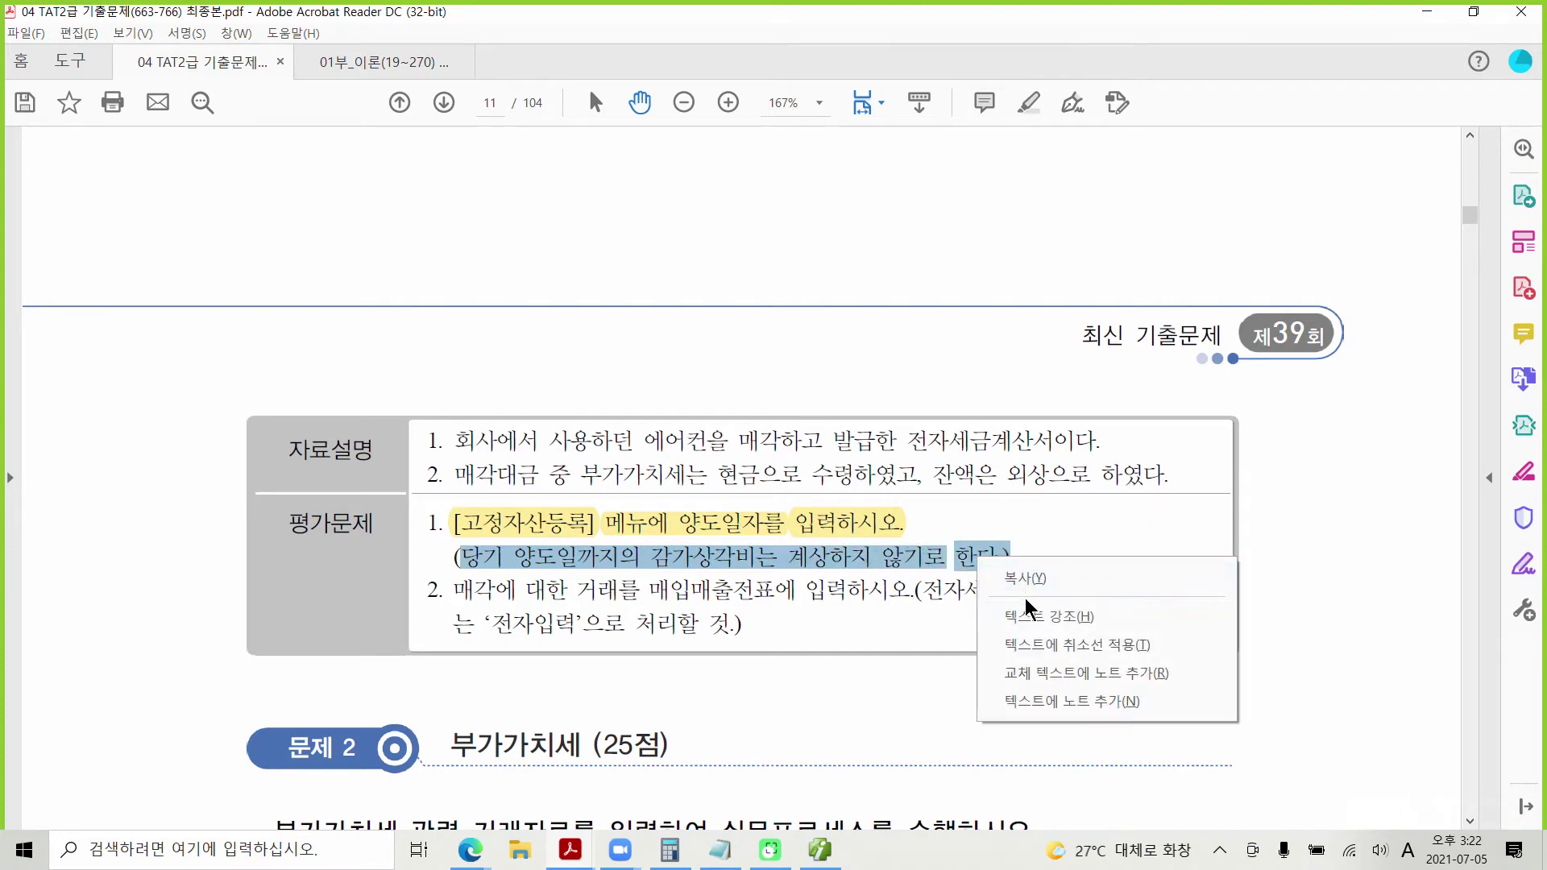
{"action": "left_click", "coordinate": [1027, 614]}
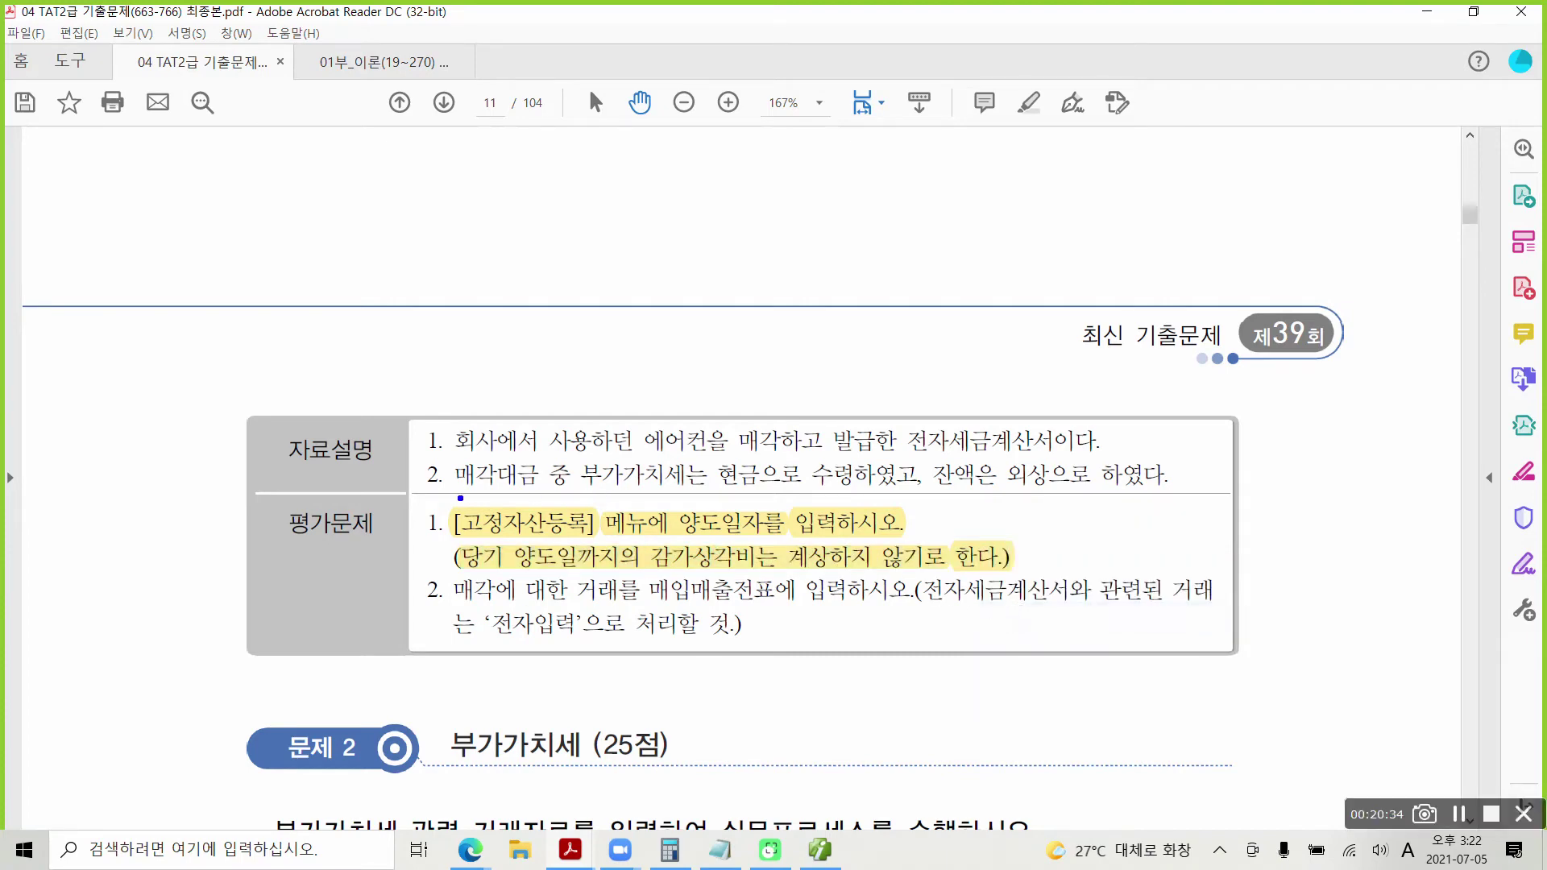
Step: Pen-annotate the depreciation task, clear the marks, and scroll back to page 10's invoice totals
{"action": "mouse_move", "coordinate": [410, 494]}
{"action": "left_mouse_down"}
{"action": "mouse_move", "coordinate": [894, 580]}
{"action": "mouse_move", "coordinate": [1058, 577]}
{"action": "left_mouse_up"}
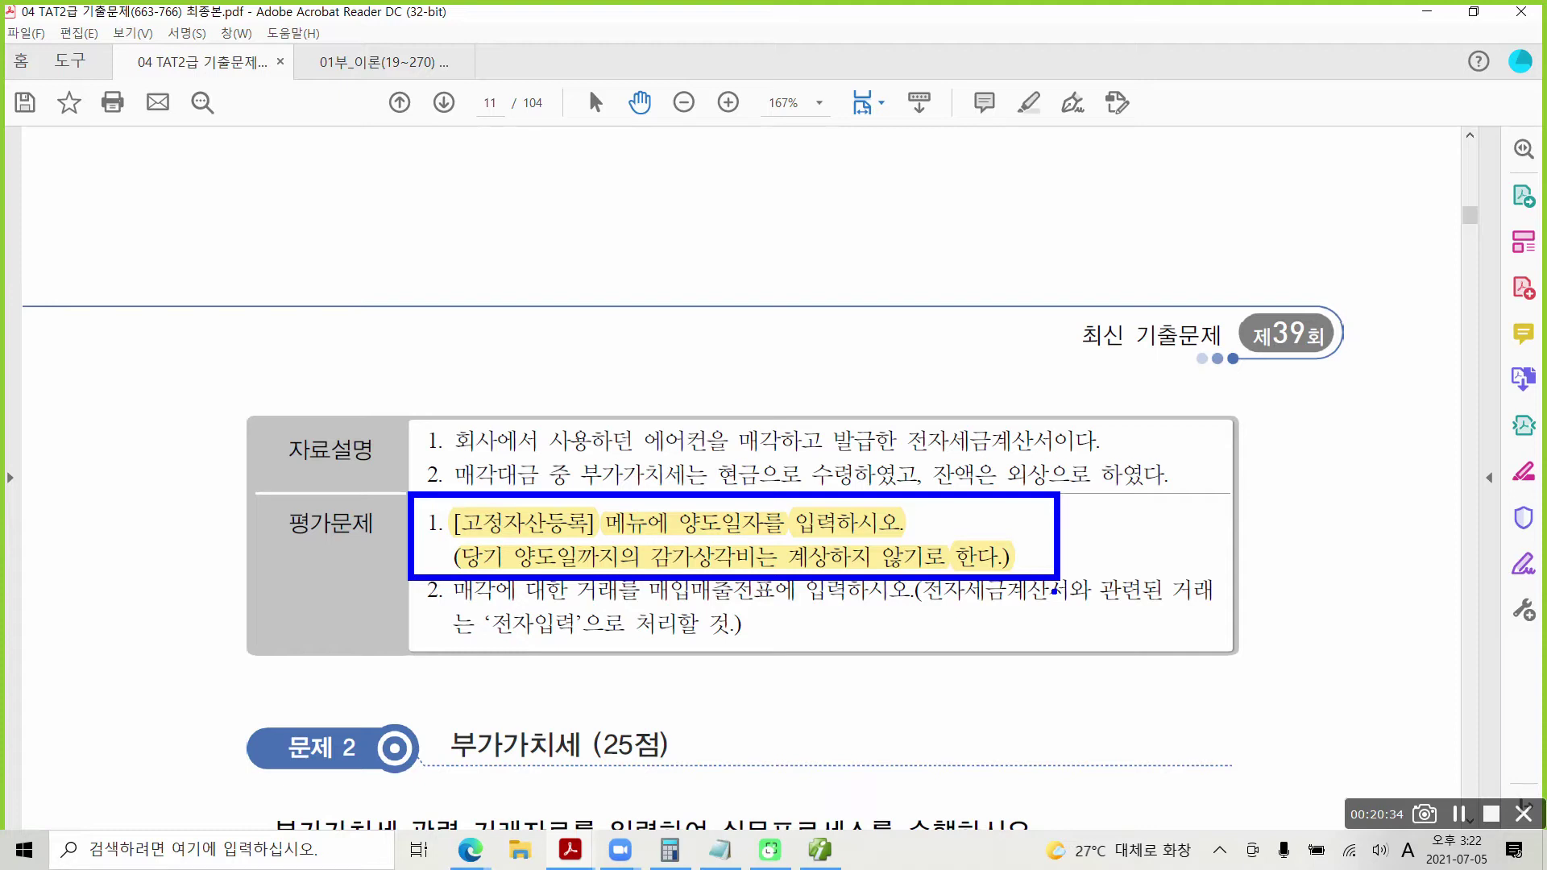
{"action": "left_click_drag", "start_coordinate": [668, 530], "coordinate": [656, 575]}
{"action": "mouse_move", "coordinate": [1014, 543]}
{"action": "left_mouse_down"}
{"action": "mouse_move", "coordinate": [1034, 553]}
{"action": "mouse_move", "coordinate": [1021, 592]}
{"action": "mouse_move", "coordinate": [1128, 534]}
{"action": "left_mouse_up"}
{"action": "mouse_move", "coordinate": [1191, 509]}
{"action": "left_mouse_down"}
{"action": "mouse_move", "coordinate": [1204, 556]}
{"action": "mouse_move", "coordinate": [1263, 565]}
{"action": "left_mouse_up"}
{"action": "left_click_drag", "start_coordinate": [1286, 468], "coordinate": [1280, 592]}
{"action": "left_click_drag", "start_coordinate": [1325, 481], "coordinate": [1328, 487]}
{"action": "mouse_move", "coordinate": [1293, 578]}
{"action": "left_mouse_down"}
{"action": "mouse_move", "coordinate": [1352, 536]}
{"action": "mouse_move", "coordinate": [1381, 553]}
{"action": "left_mouse_up"}
{"action": "mouse_move", "coordinate": [1396, 512]}
{"action": "left_mouse_down"}
{"action": "mouse_move", "coordinate": [1387, 584]}
{"action": "mouse_move", "coordinate": [1458, 568]}
{"action": "left_mouse_up"}
{"action": "left_click_drag", "start_coordinate": [1473, 501], "coordinate": [1458, 634]}
{"action": "left_click_drag", "start_coordinate": [1473, 565], "coordinate": [1501, 556]}
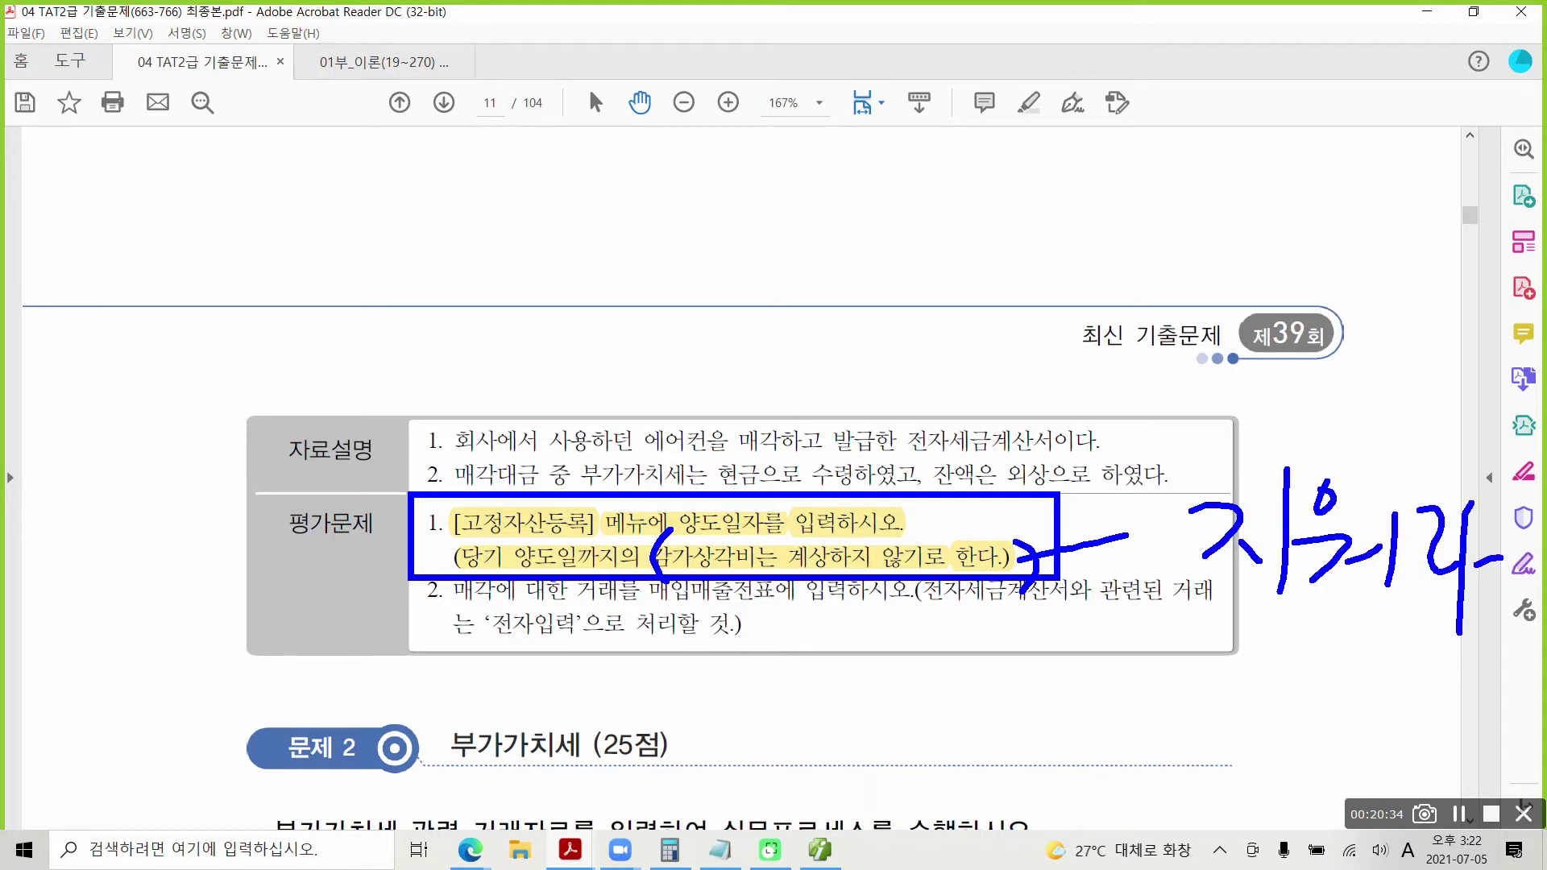
{"action": "key", "text": "Escape"}
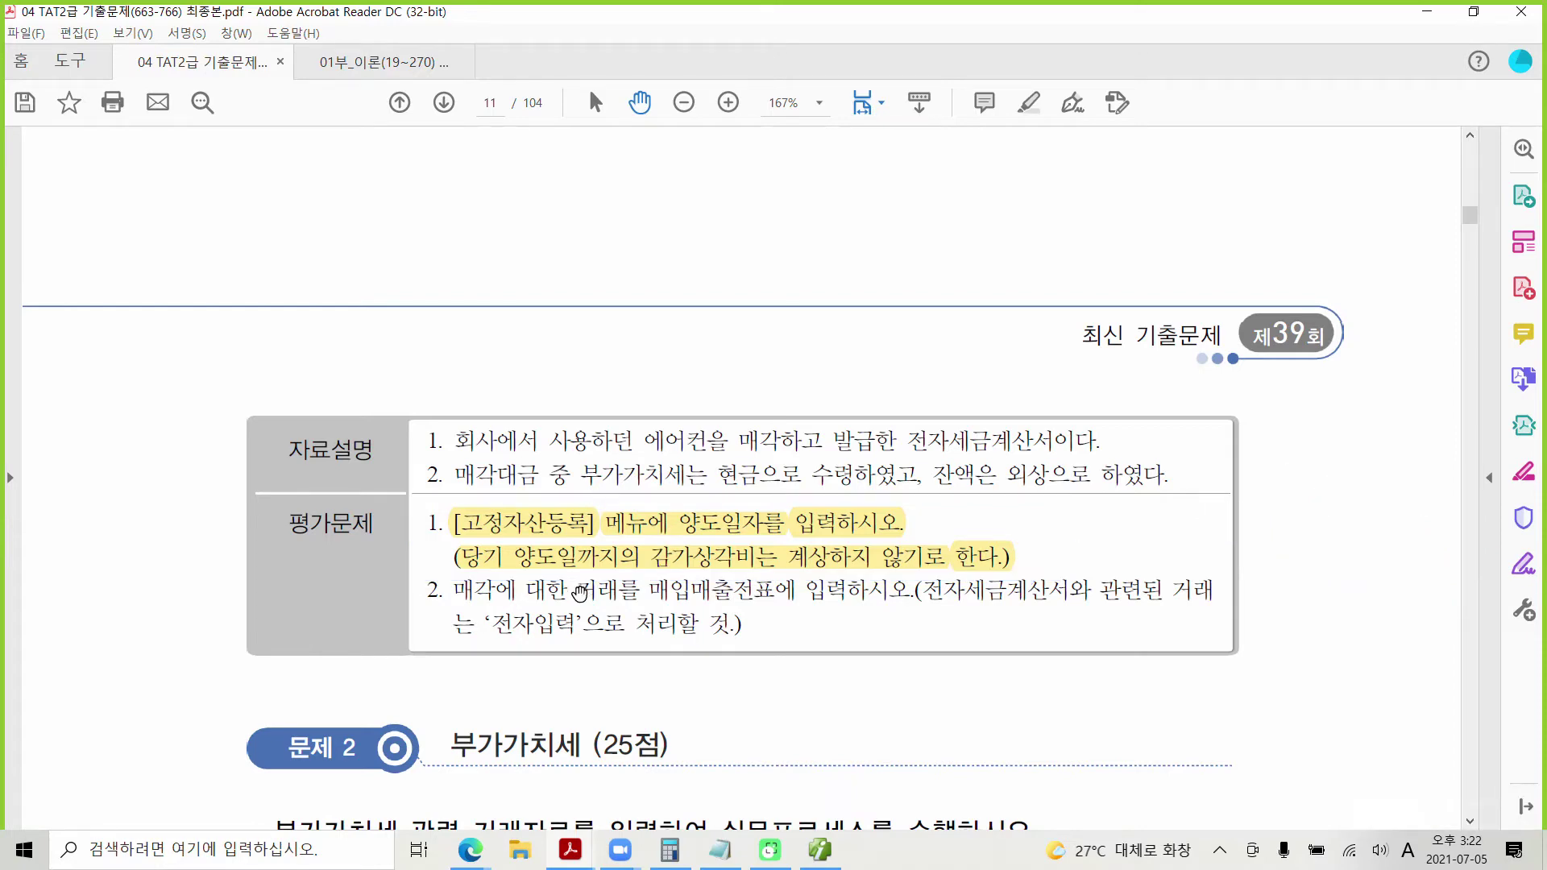
{"action": "scroll", "coordinate": [562, 630], "scroll_direction": "up", "scroll_amount": 10}
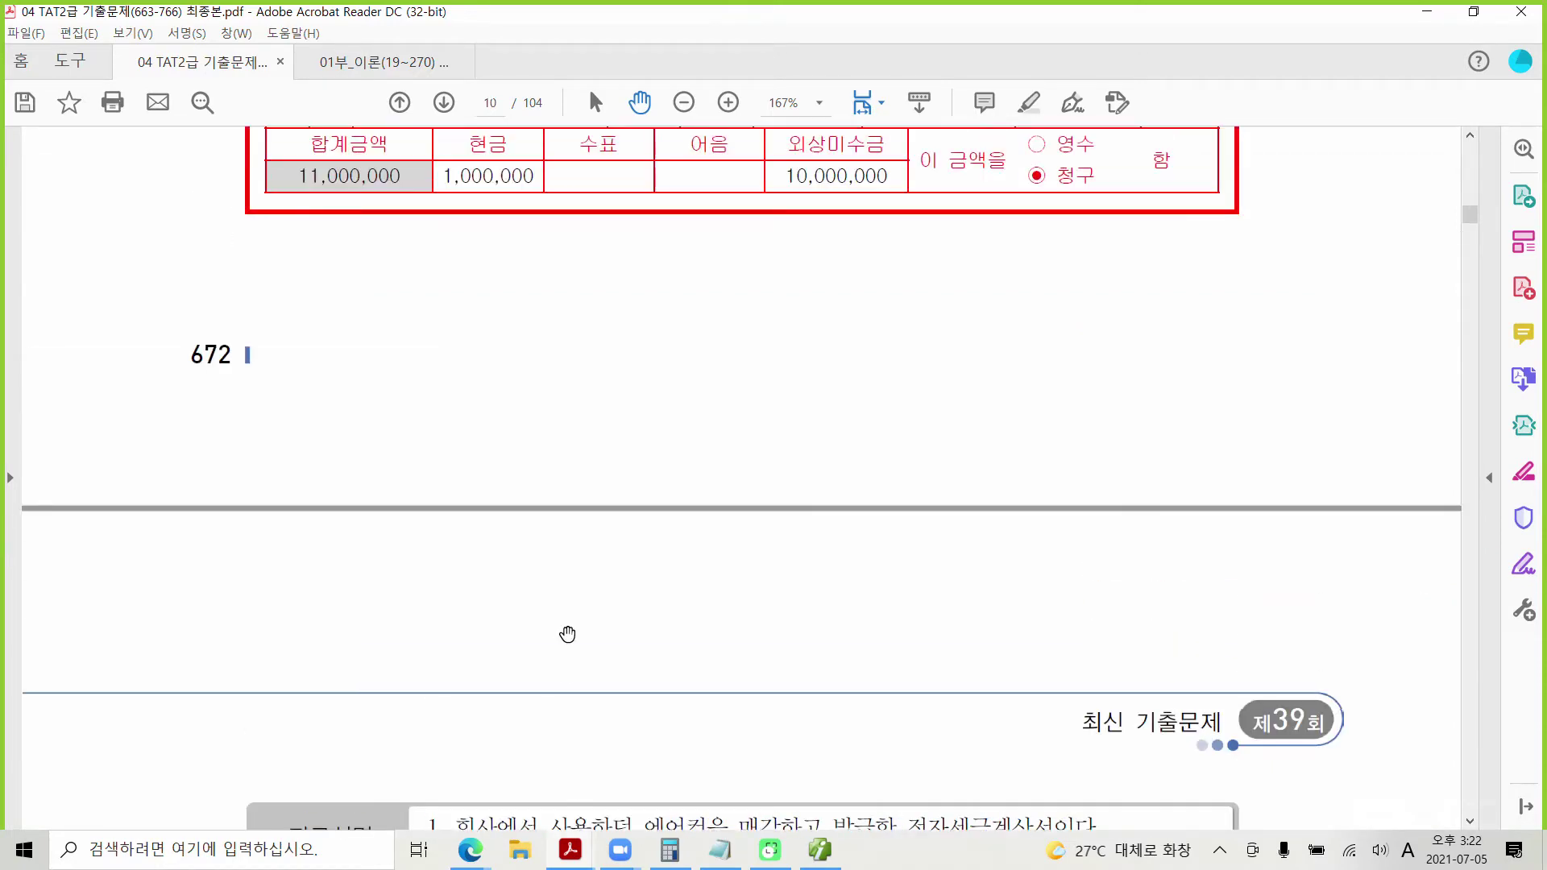
{"action": "scroll", "coordinate": [567, 634], "scroll_direction": "up", "scroll_amount": 3}
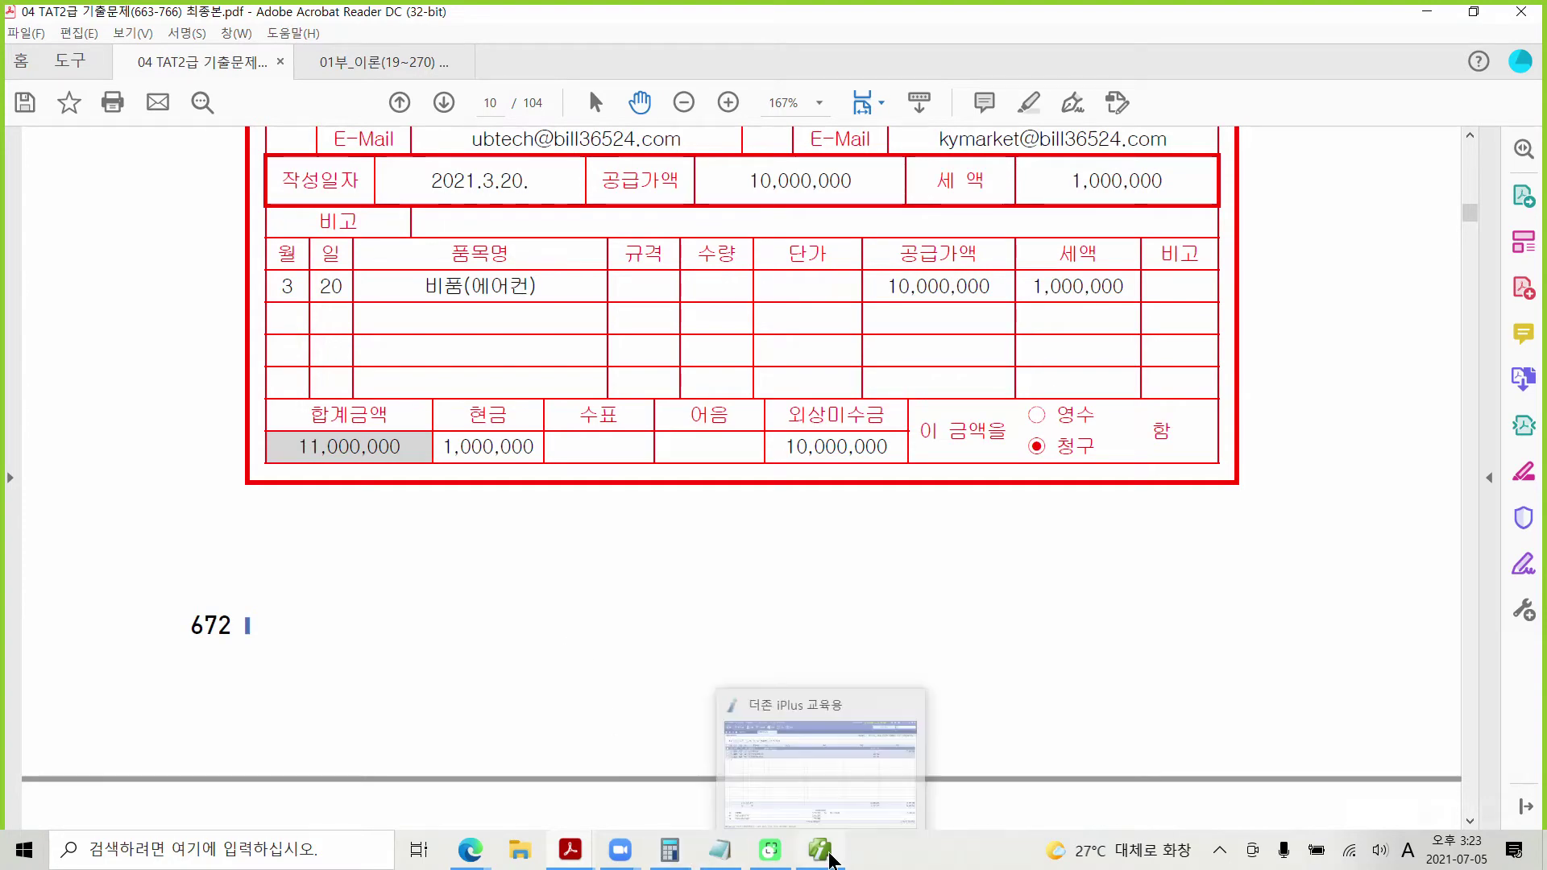
Step: Open 고정자산등록 for asset 000001 비품(에어컨) and begin its 전체양도일자 entry
{"action": "left_click", "coordinate": [829, 857]}
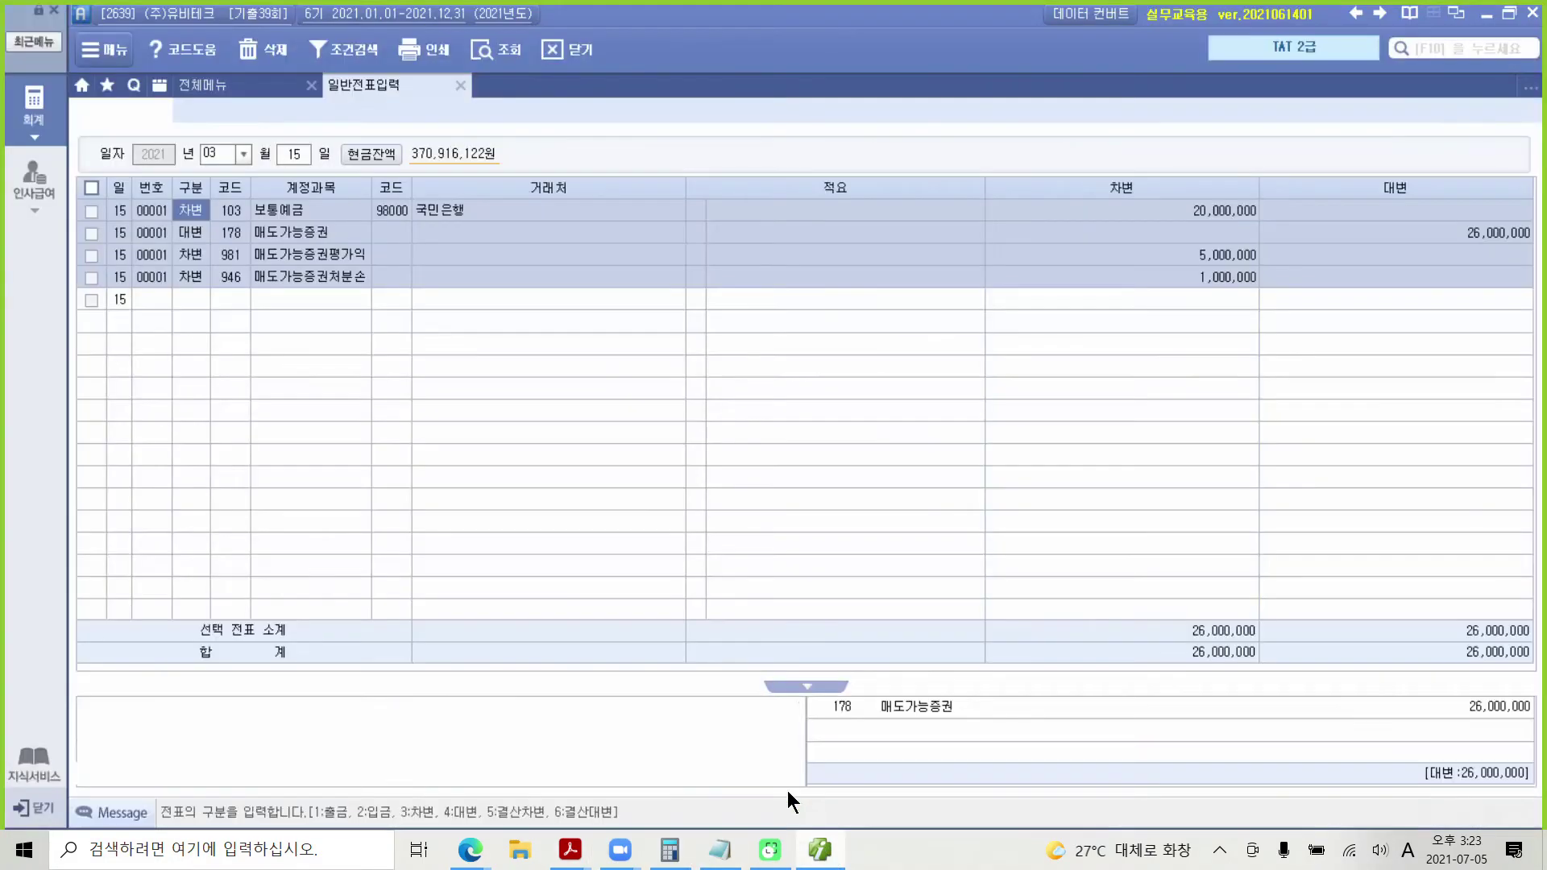
{"action": "left_click", "coordinate": [222, 82]}
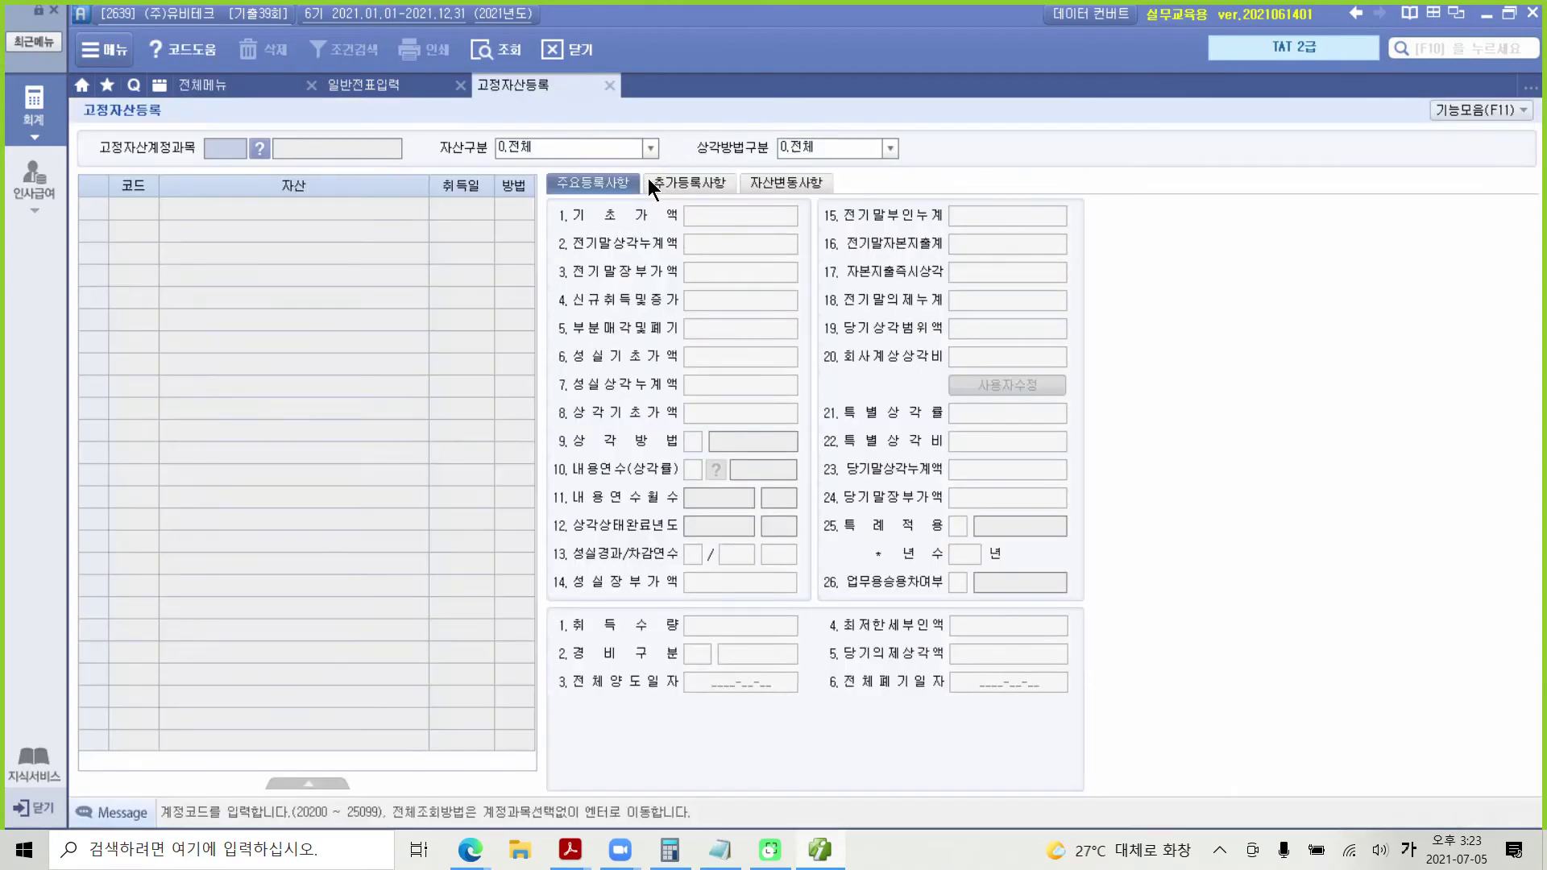
{"action": "key", "text": "Return"}
{"action": "key", "text": "Return"}
{"action": "key", "text": "Return"}
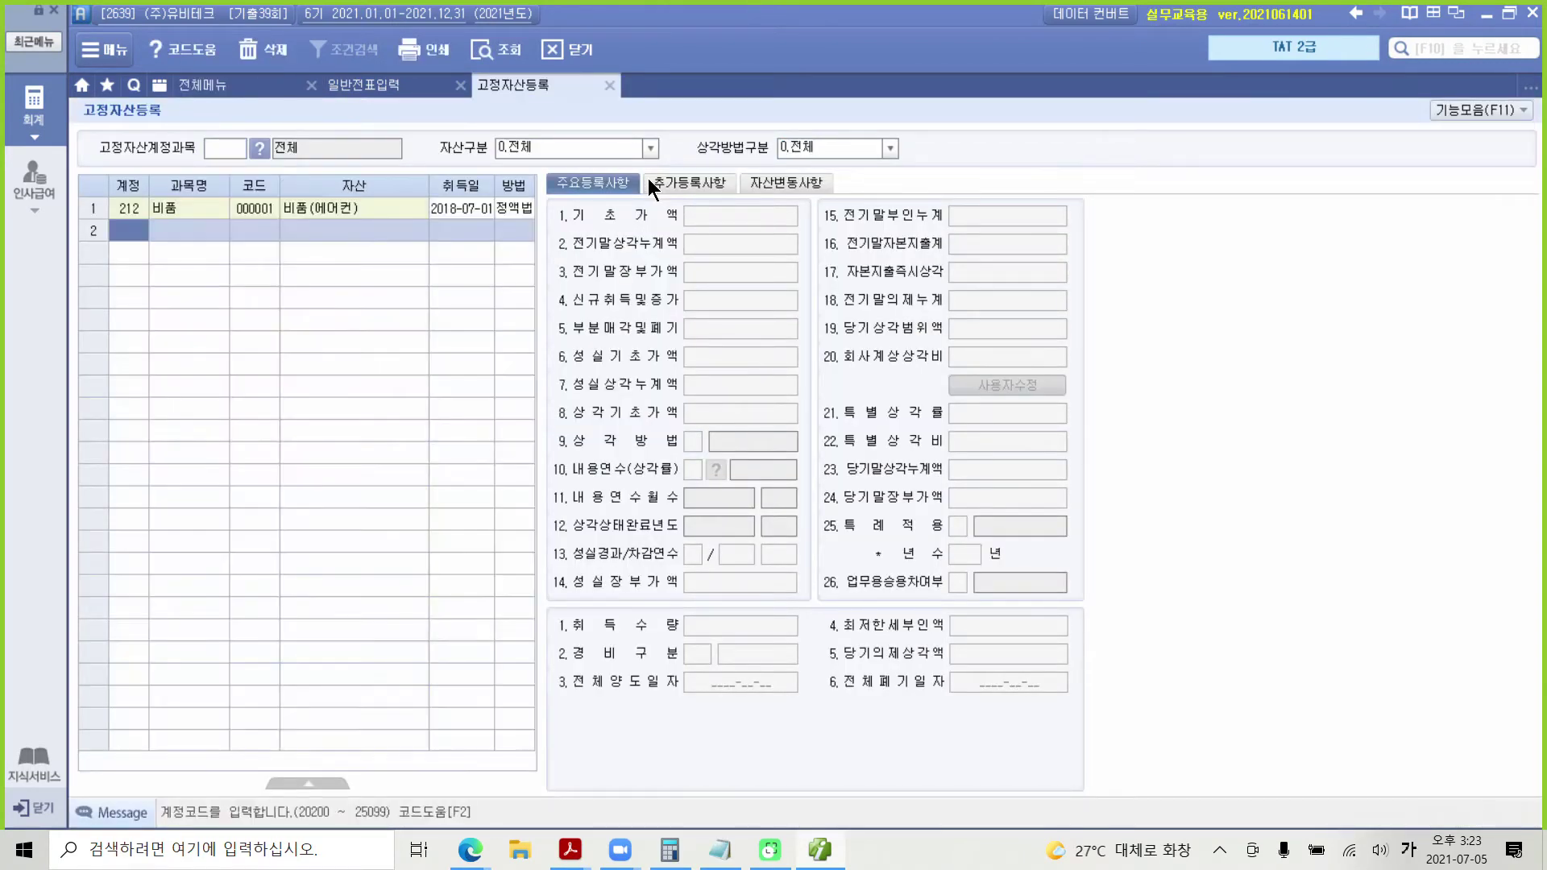
{"action": "left_click", "coordinate": [165, 211]}
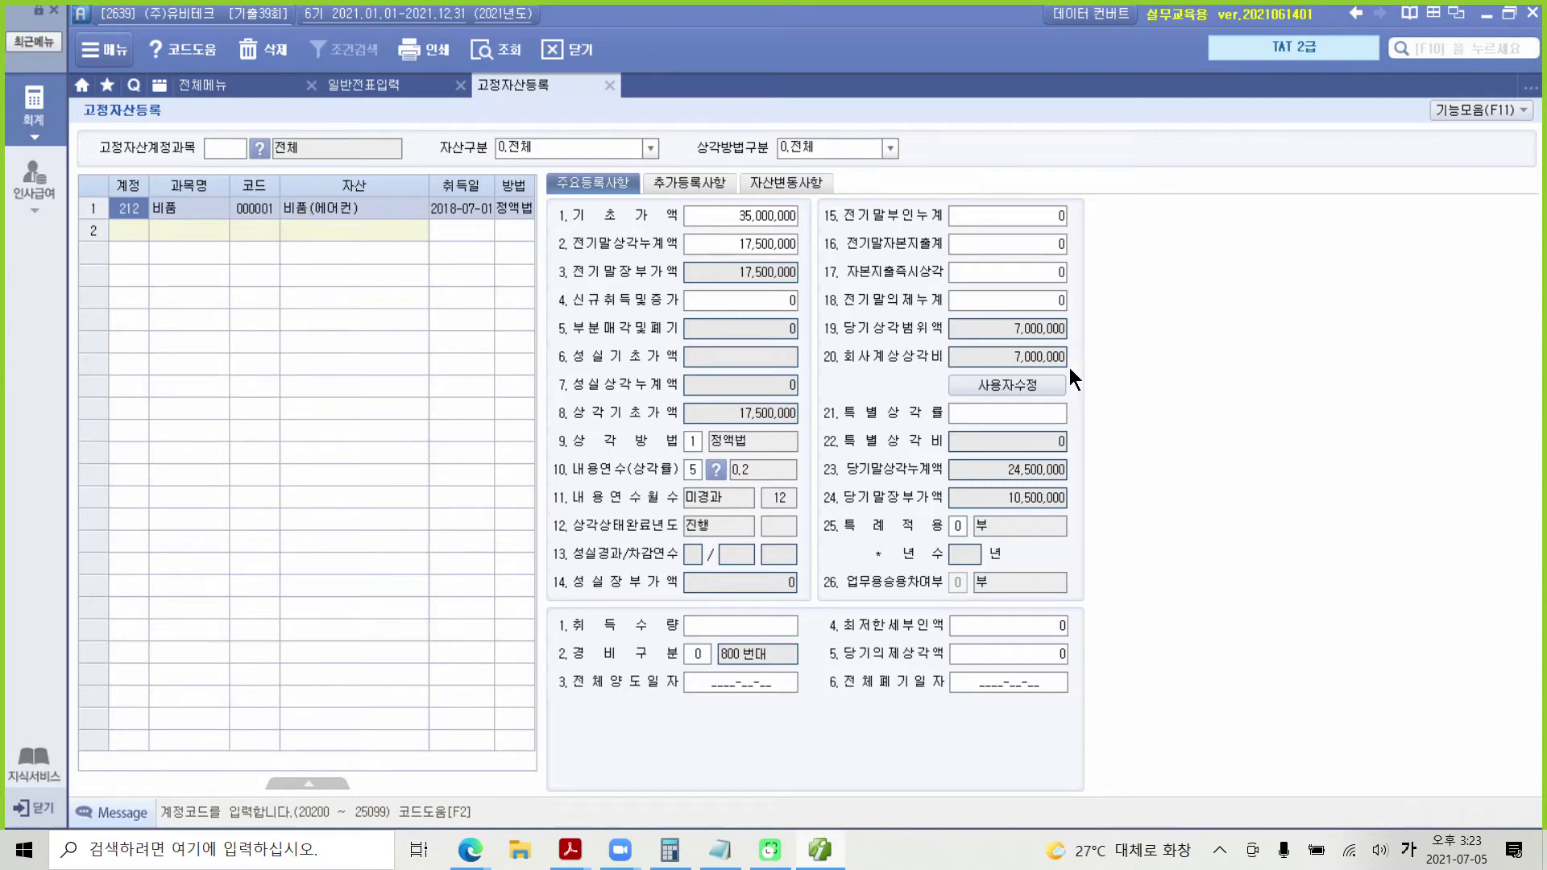
{"action": "mouse_move", "coordinate": [801, 330]}
{"action": "left_mouse_down"}
{"action": "mouse_move", "coordinate": [1190, 383]}
{"action": "mouse_move", "coordinate": [1168, 375]}
{"action": "mouse_move", "coordinate": [1198, 360]}
{"action": "left_mouse_up"}
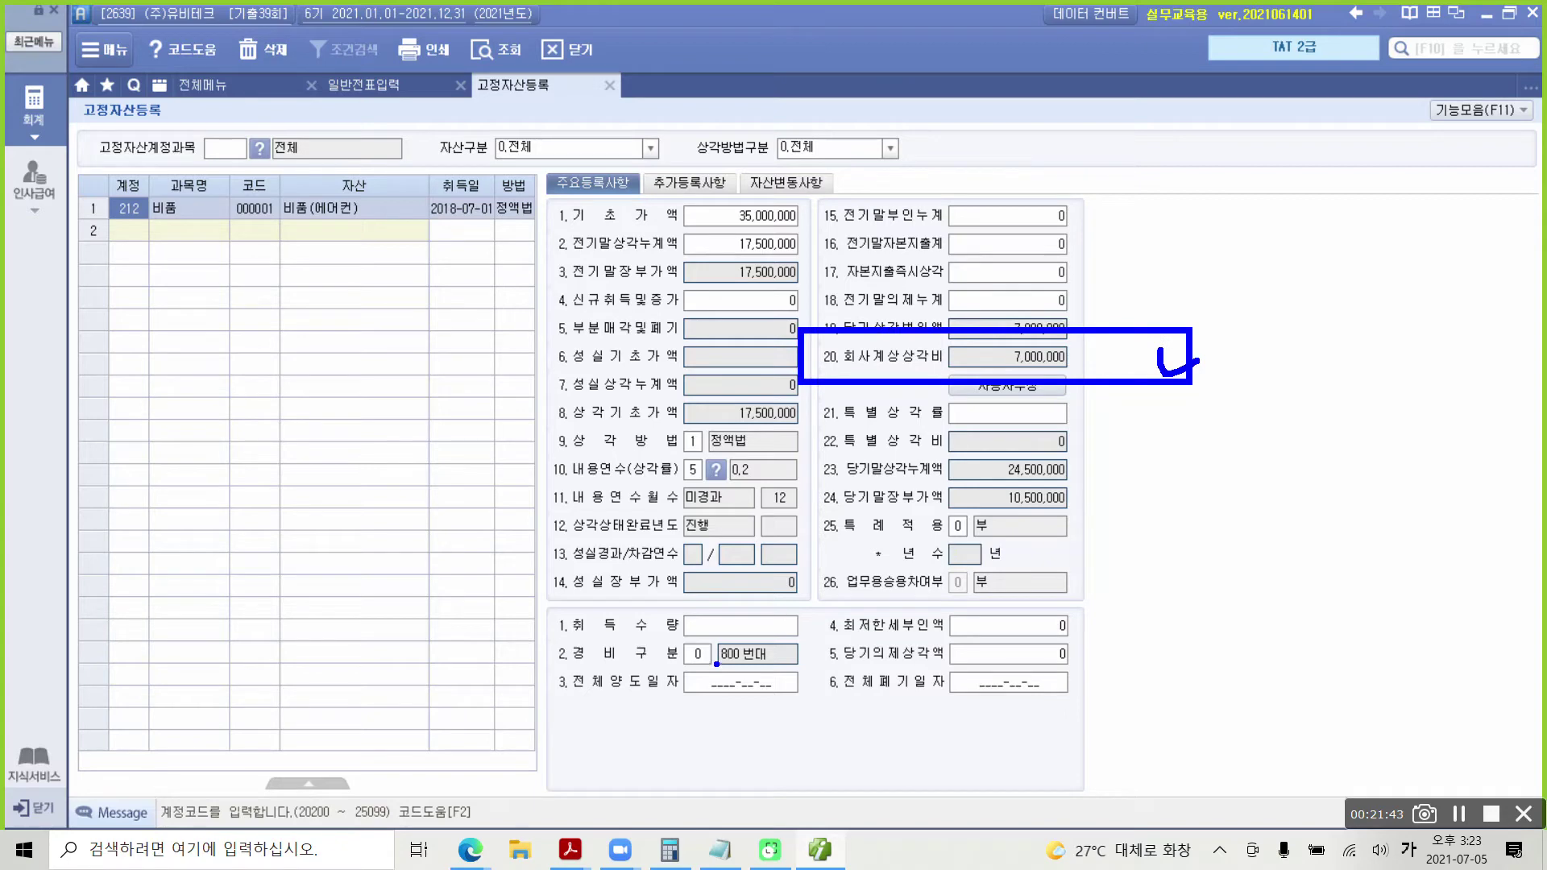
{"action": "mouse_move", "coordinate": [717, 663]}
{"action": "left_mouse_down"}
{"action": "mouse_move", "coordinate": [630, 672]}
{"action": "mouse_move", "coordinate": [810, 699]}
{"action": "mouse_move", "coordinate": [721, 660]}
{"action": "left_mouse_up"}
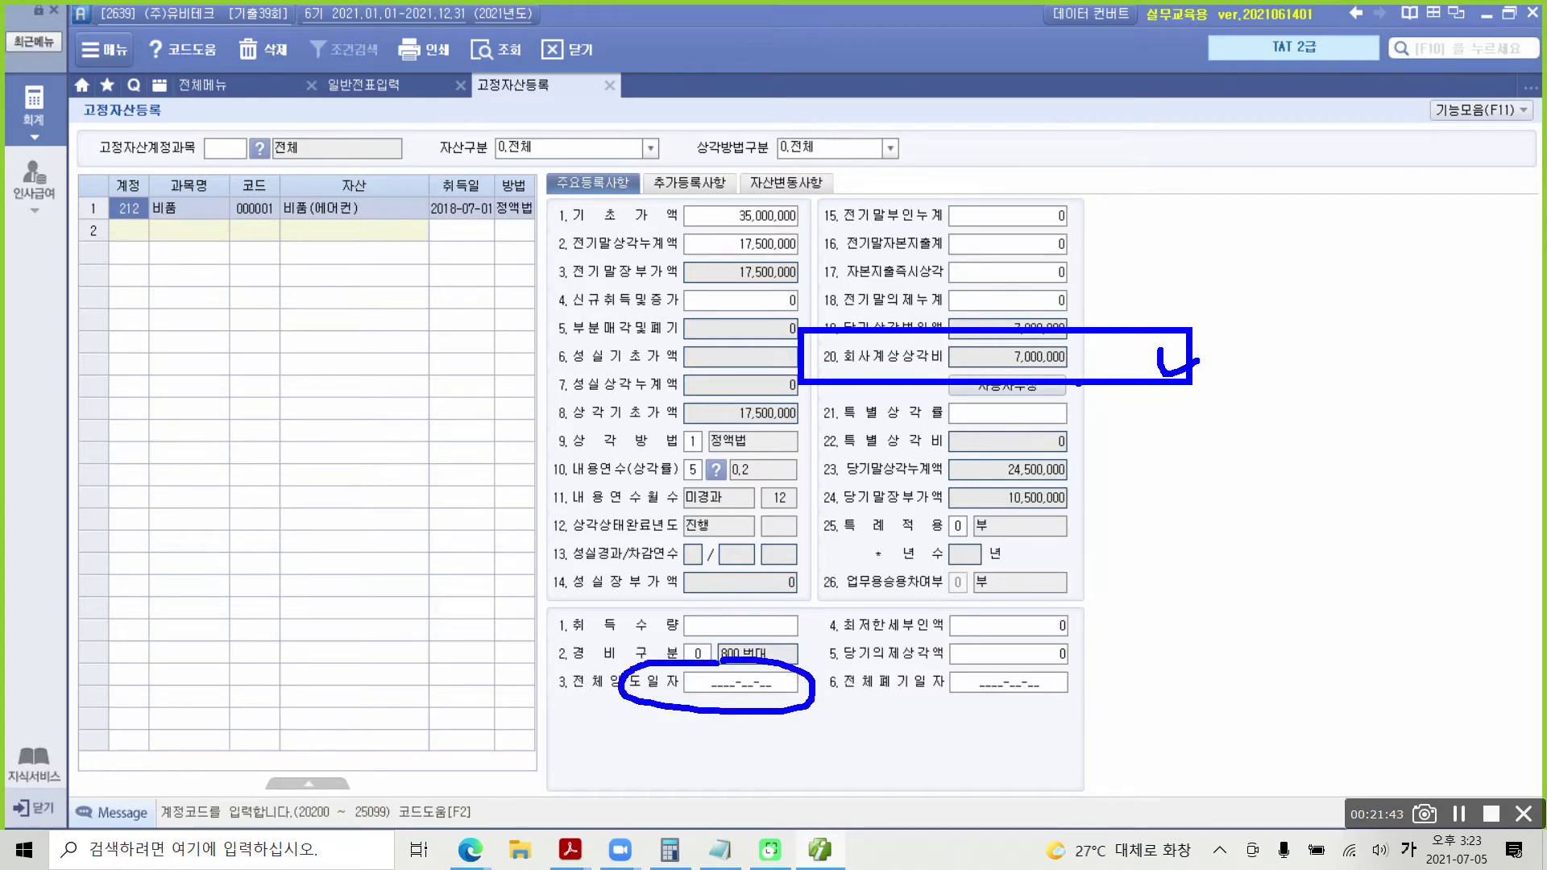
{"action": "key", "text": "Escape"}
{"action": "left_click", "coordinate": [717, 684]}
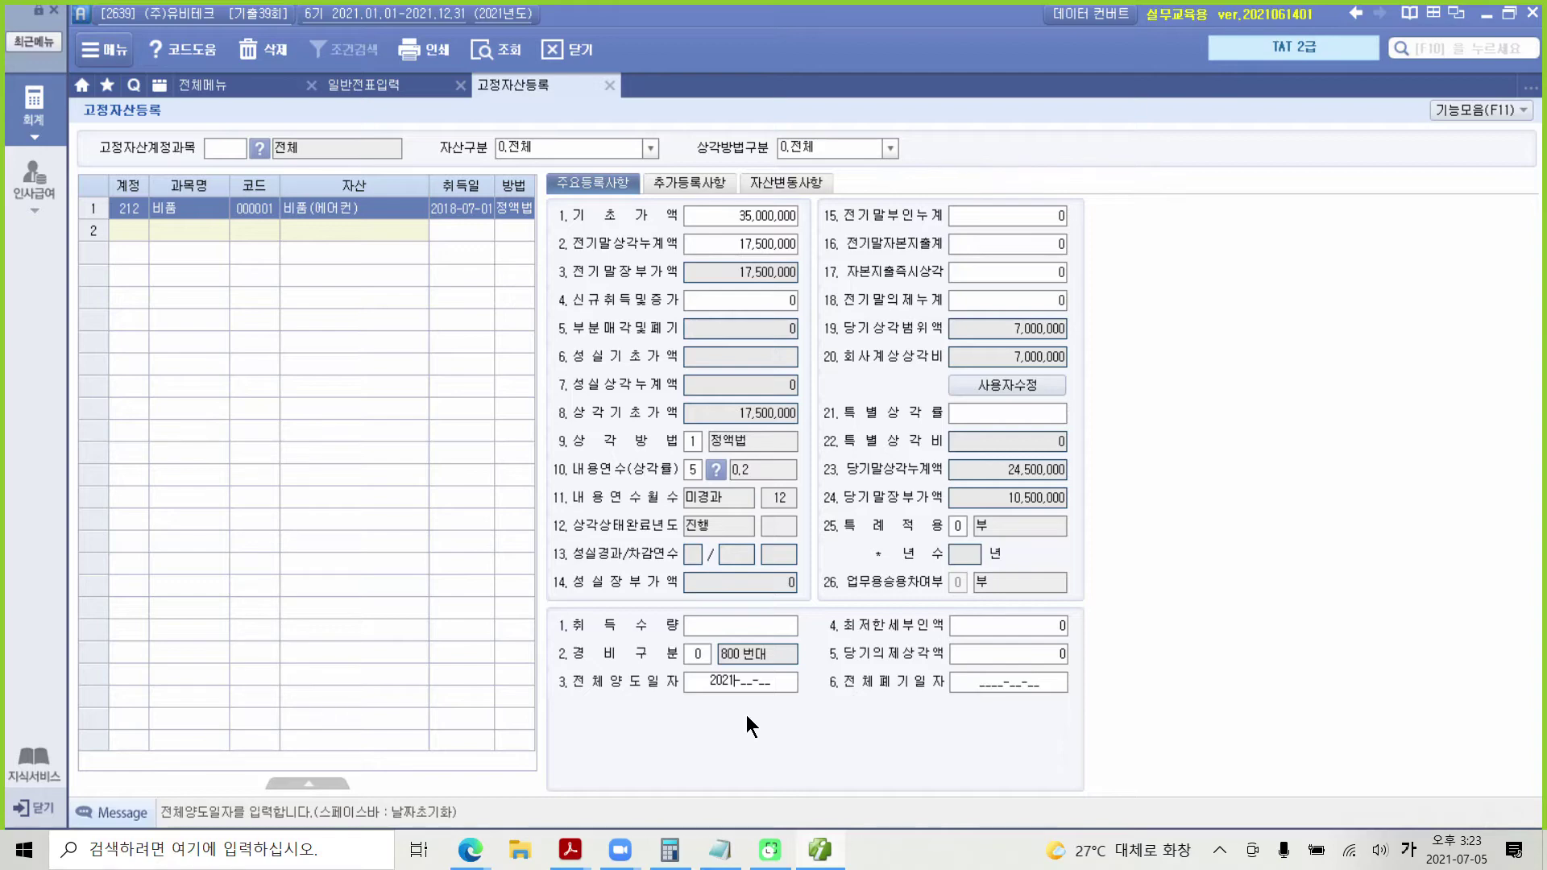
Step: Enter 2021-03-20 as 비품(에어컨)'s 전체양도일자, updating 회사계상상각비 to 1,750,000
{"action": "type", "text": "0320"}
{"action": "key", "text": "Return"}
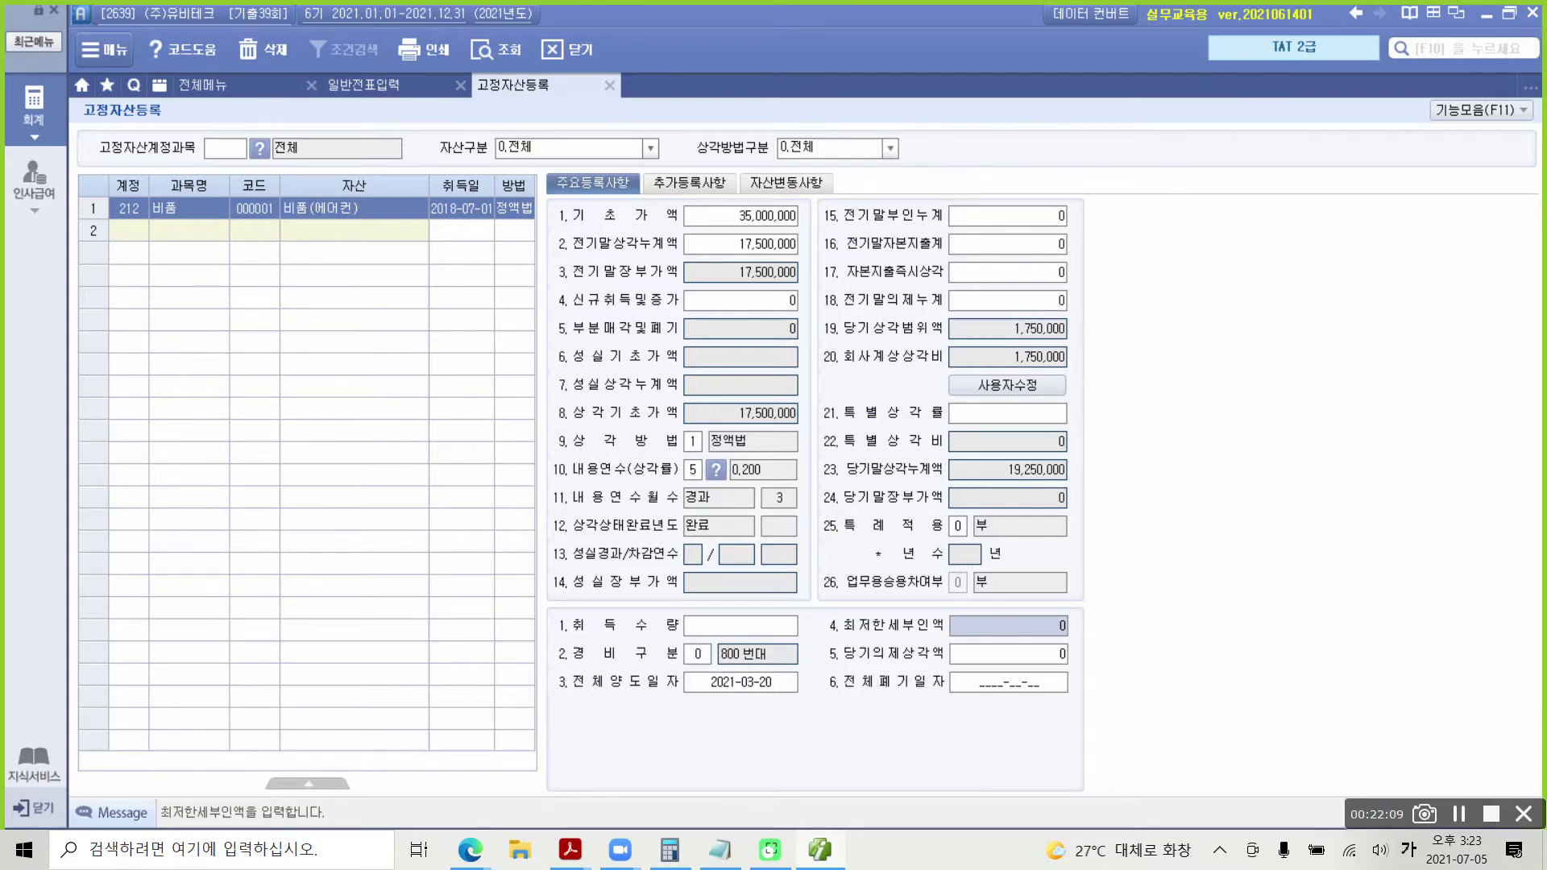
{"action": "left_click_drag", "start_coordinate": [962, 368], "coordinate": [1069, 364]}
{"action": "mouse_move", "coordinate": [776, 719]}
{"action": "left_mouse_down"}
{"action": "mouse_move", "coordinate": [769, 666]}
{"action": "mouse_move", "coordinate": [790, 771]}
{"action": "mouse_move", "coordinate": [854, 776]}
{"action": "left_mouse_up"}
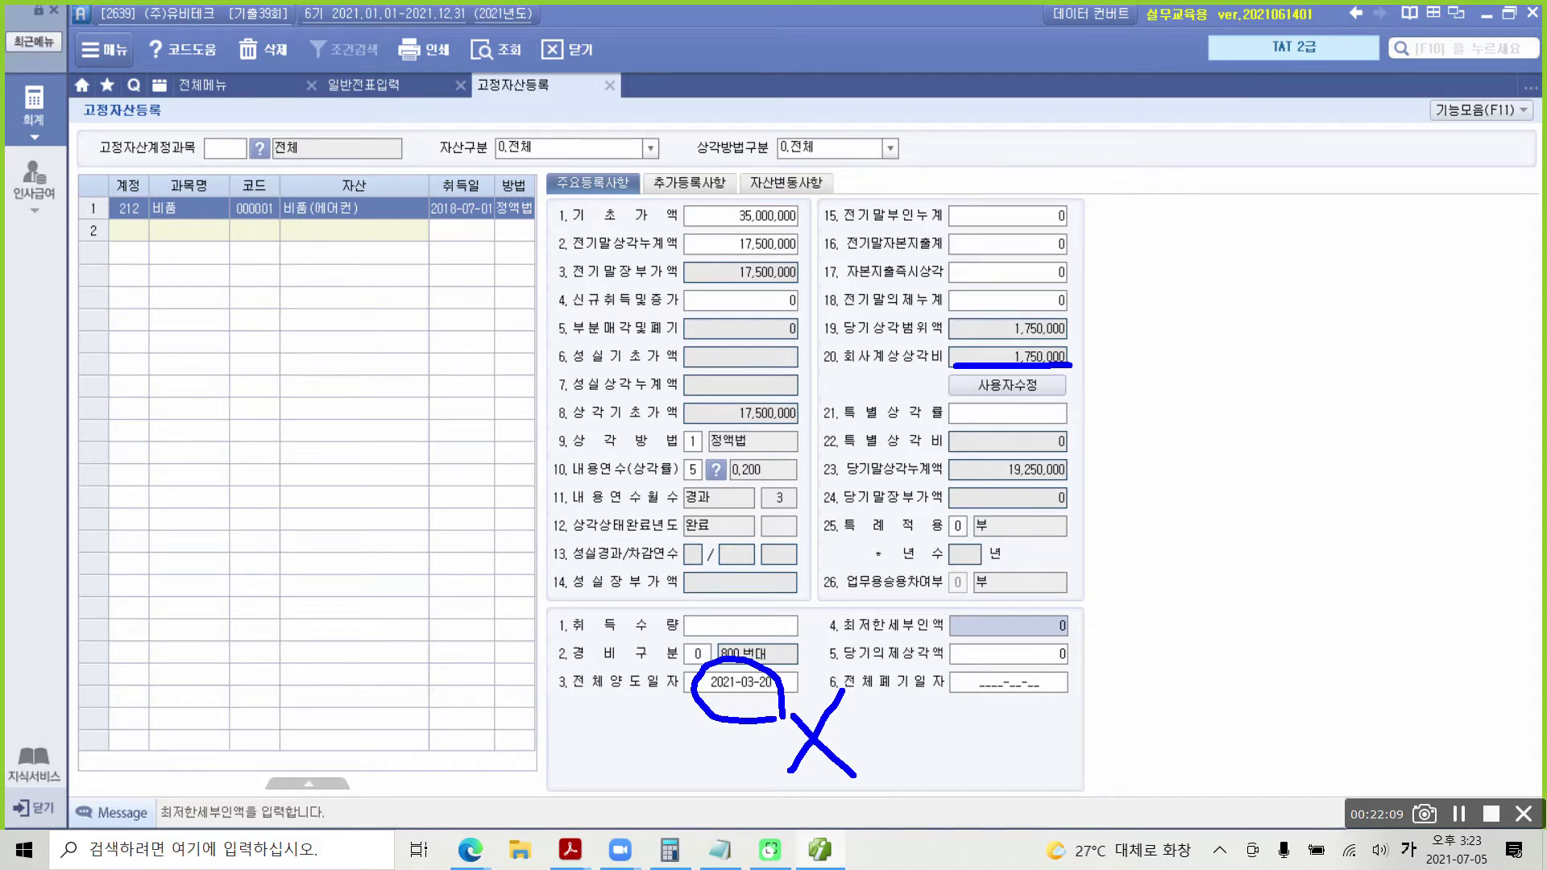
{"action": "left_click_drag", "start_coordinate": [1055, 371], "coordinate": [1240, 342]}
{"action": "mouse_move", "coordinate": [992, 369]}
{"action": "left_mouse_down"}
{"action": "mouse_move", "coordinate": [976, 395]}
{"action": "mouse_move", "coordinate": [1070, 377]}
{"action": "mouse_move", "coordinate": [963, 379]}
{"action": "left_mouse_up"}
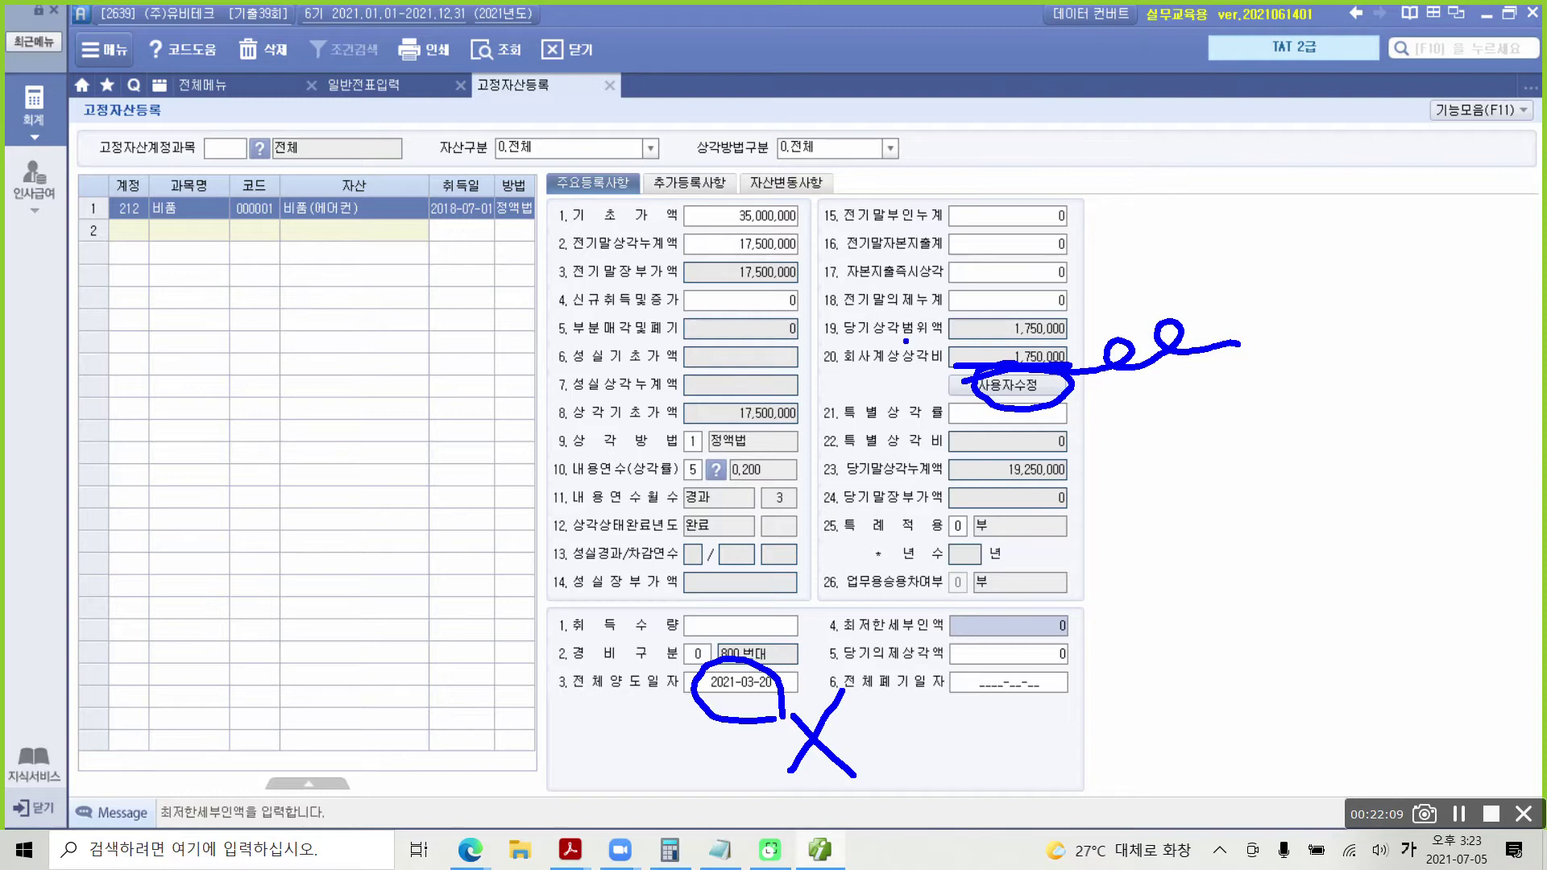
{"action": "key", "text": "Escape"}
Step: Unlock manual editing and set the 회사계상상각비 to 0
{"action": "left_click", "coordinate": [1025, 390]}
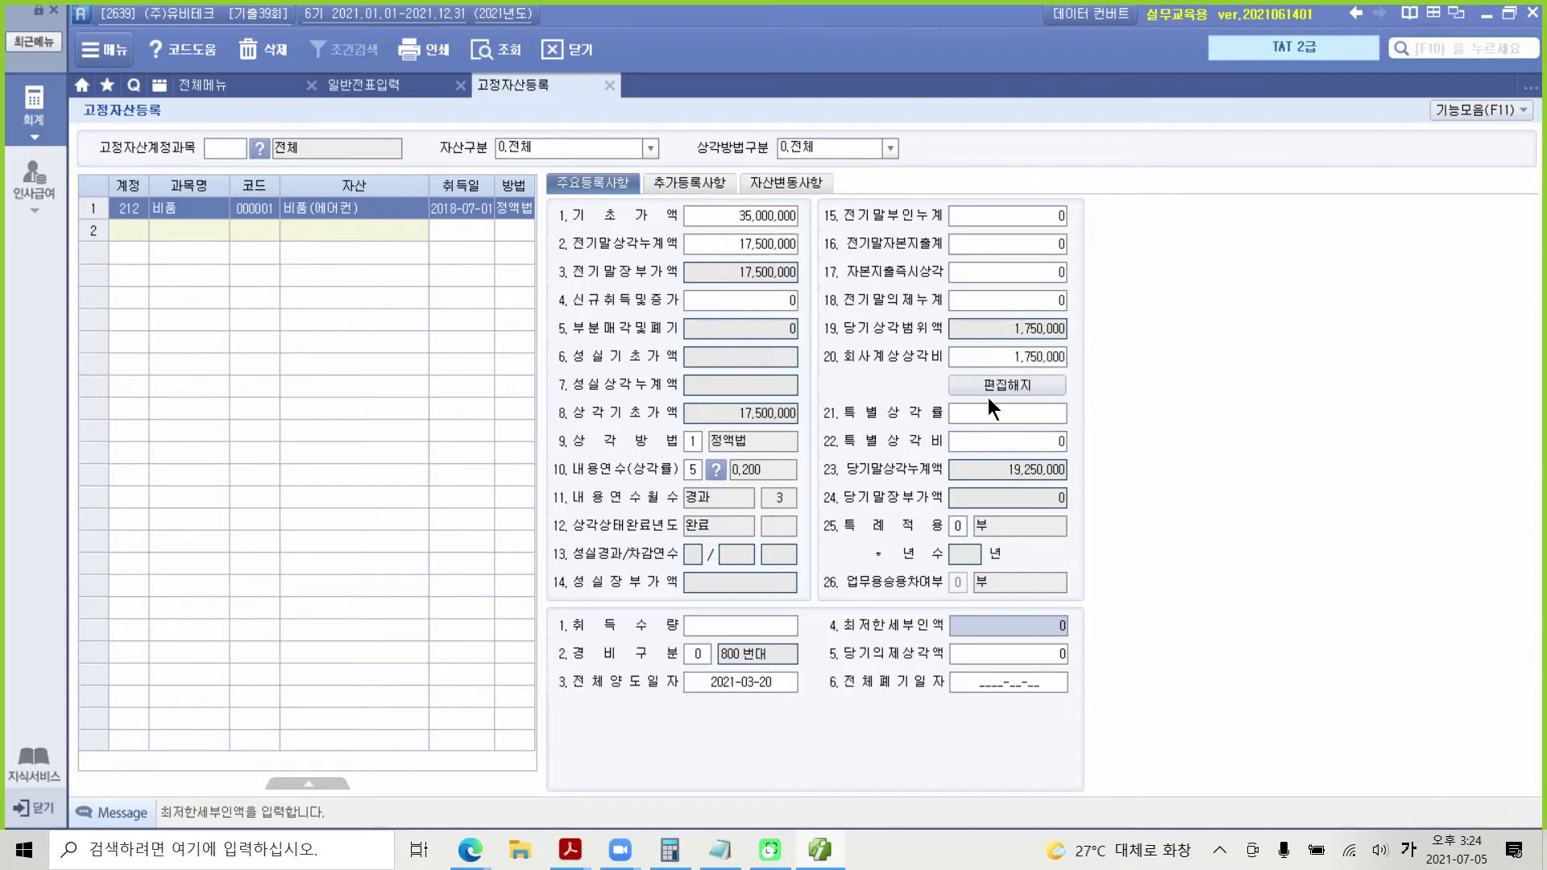
{"action": "left_click", "coordinate": [1006, 354]}
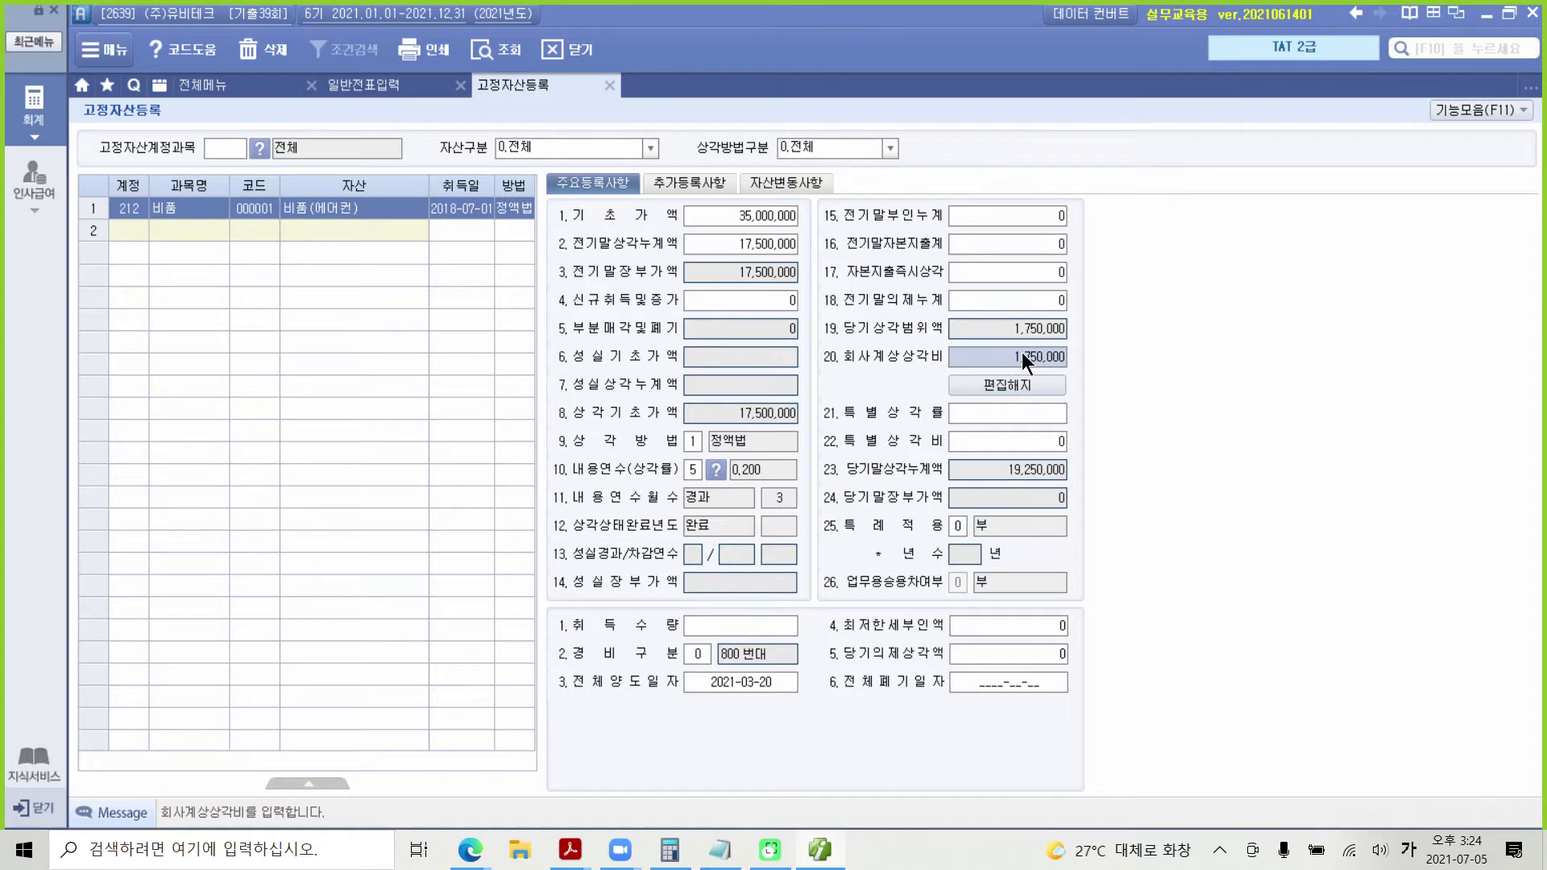
{"action": "key", "text": "BackSpace"}
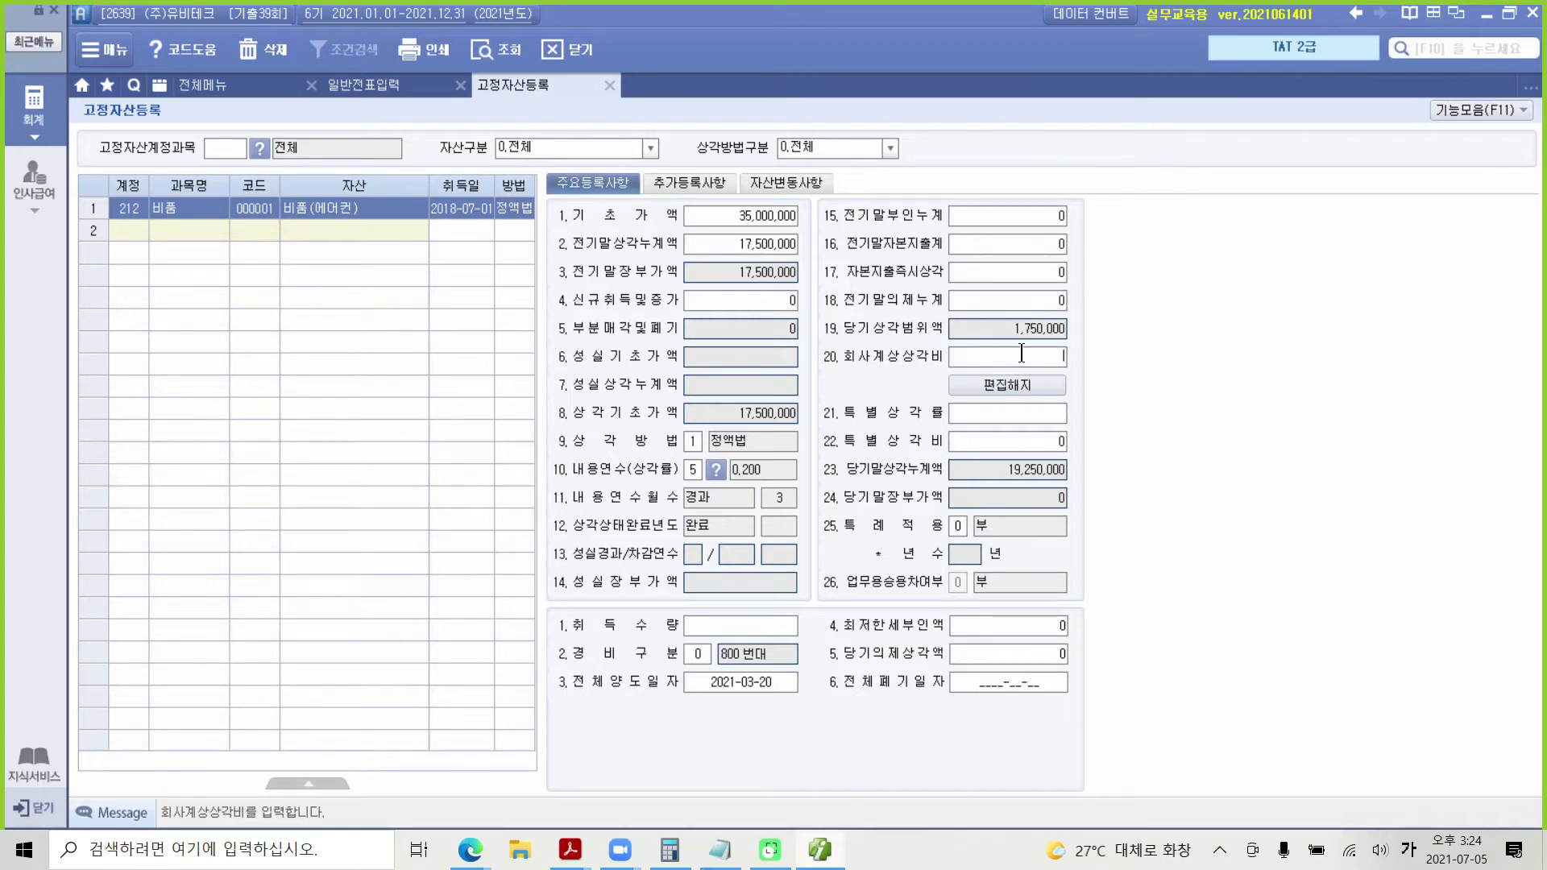
{"action": "key", "text": "Return"}
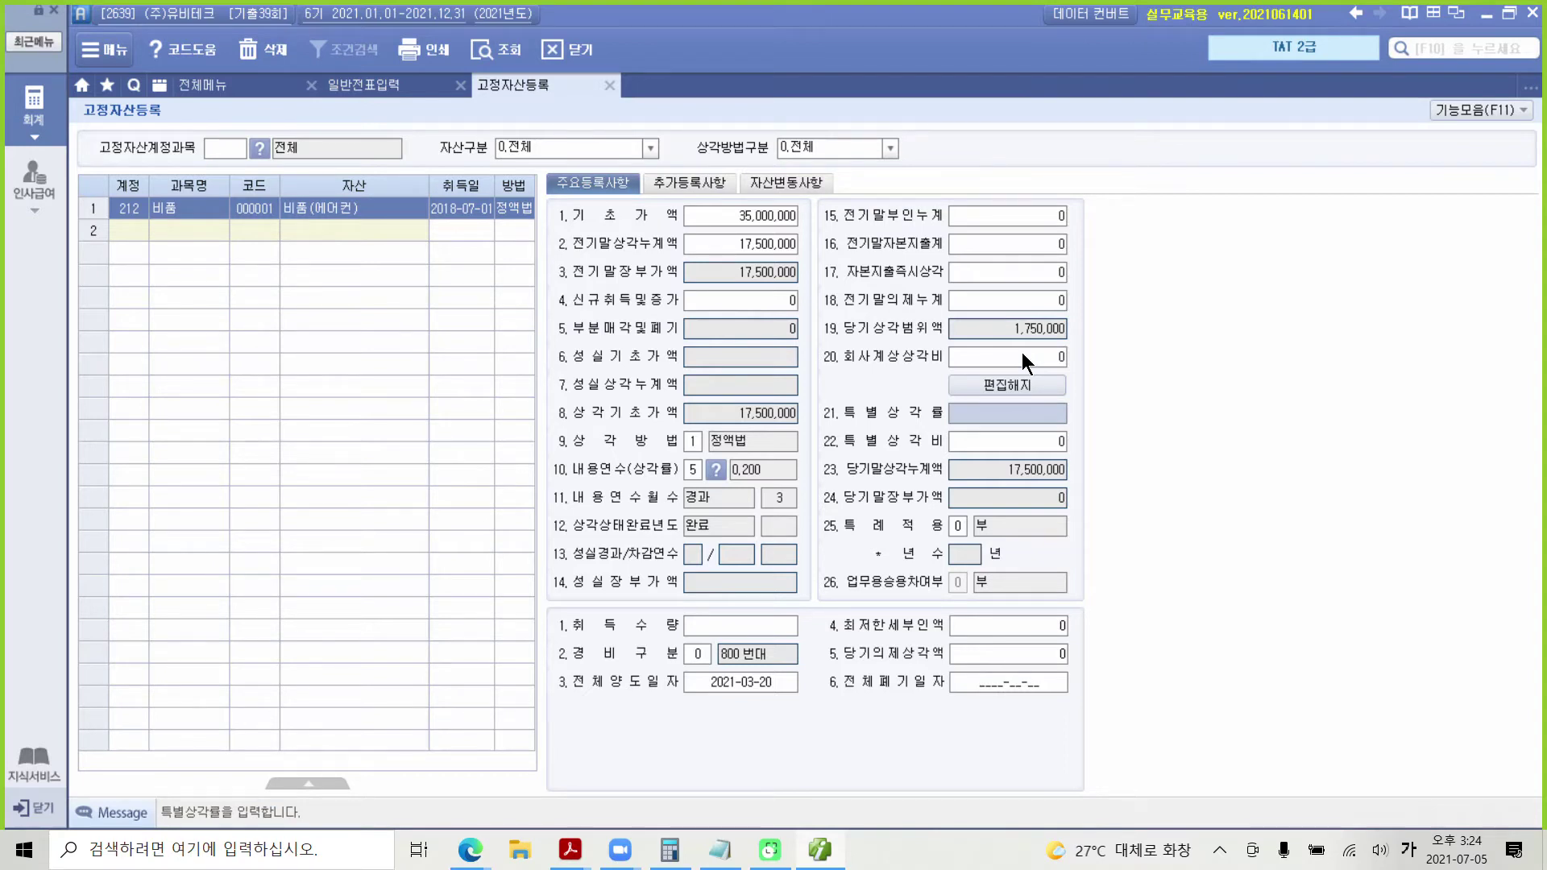
Step: Close 고정자산등록 to return to the 03-15 일반전표입력 voucher
{"action": "left_click_drag", "start_coordinate": [814, 343], "coordinate": [1115, 377]}
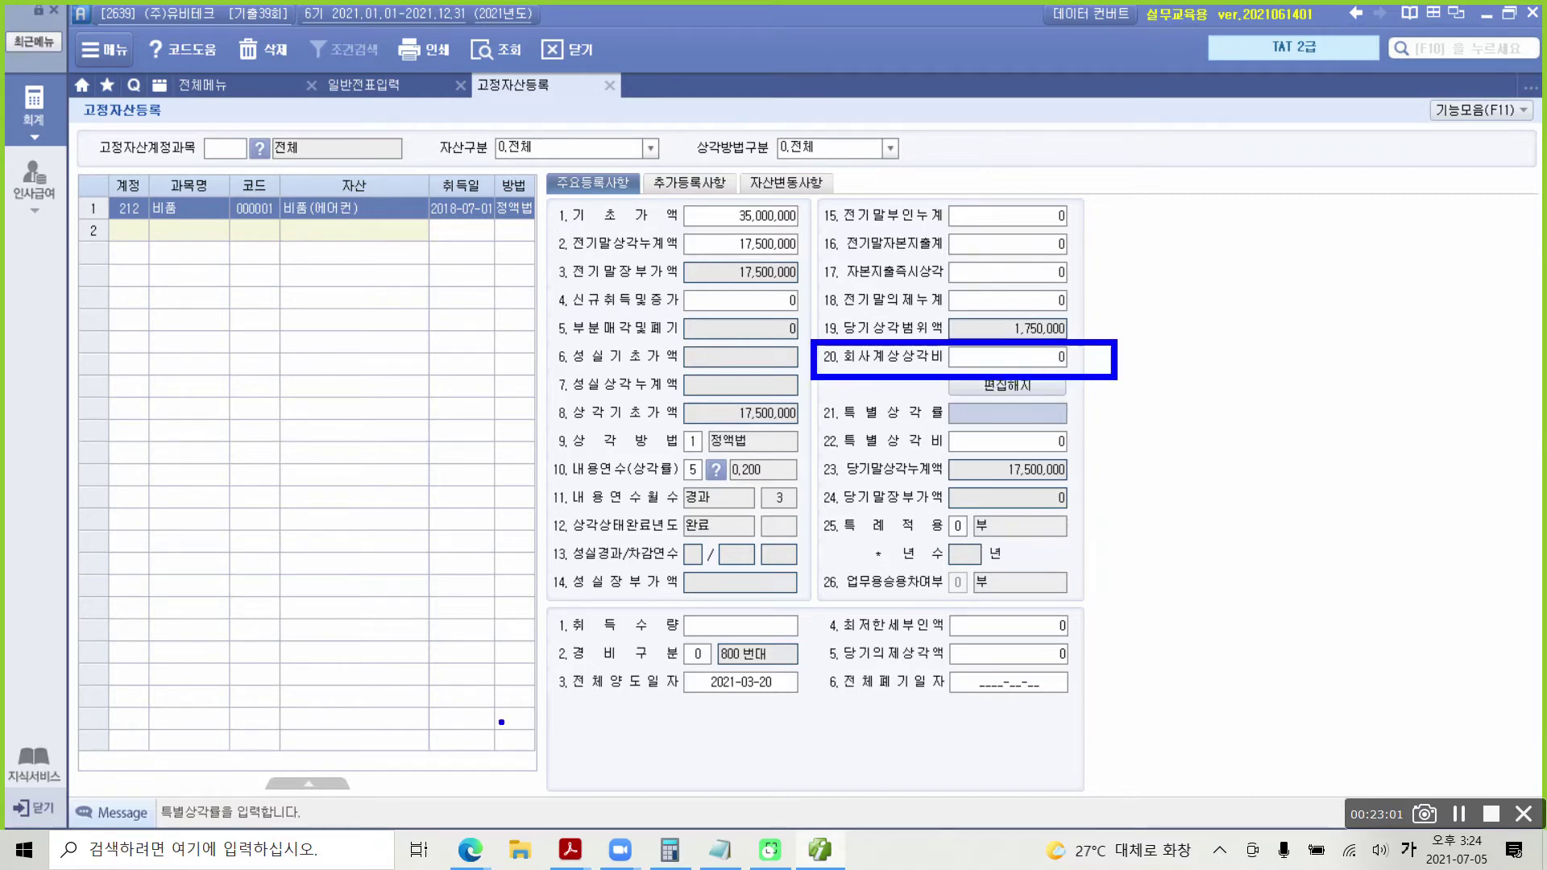
{"action": "mouse_move", "coordinate": [535, 656]}
{"action": "left_mouse_down"}
{"action": "mouse_move", "coordinate": [550, 680]}
{"action": "mouse_move", "coordinate": [813, 719]}
{"action": "left_mouse_up"}
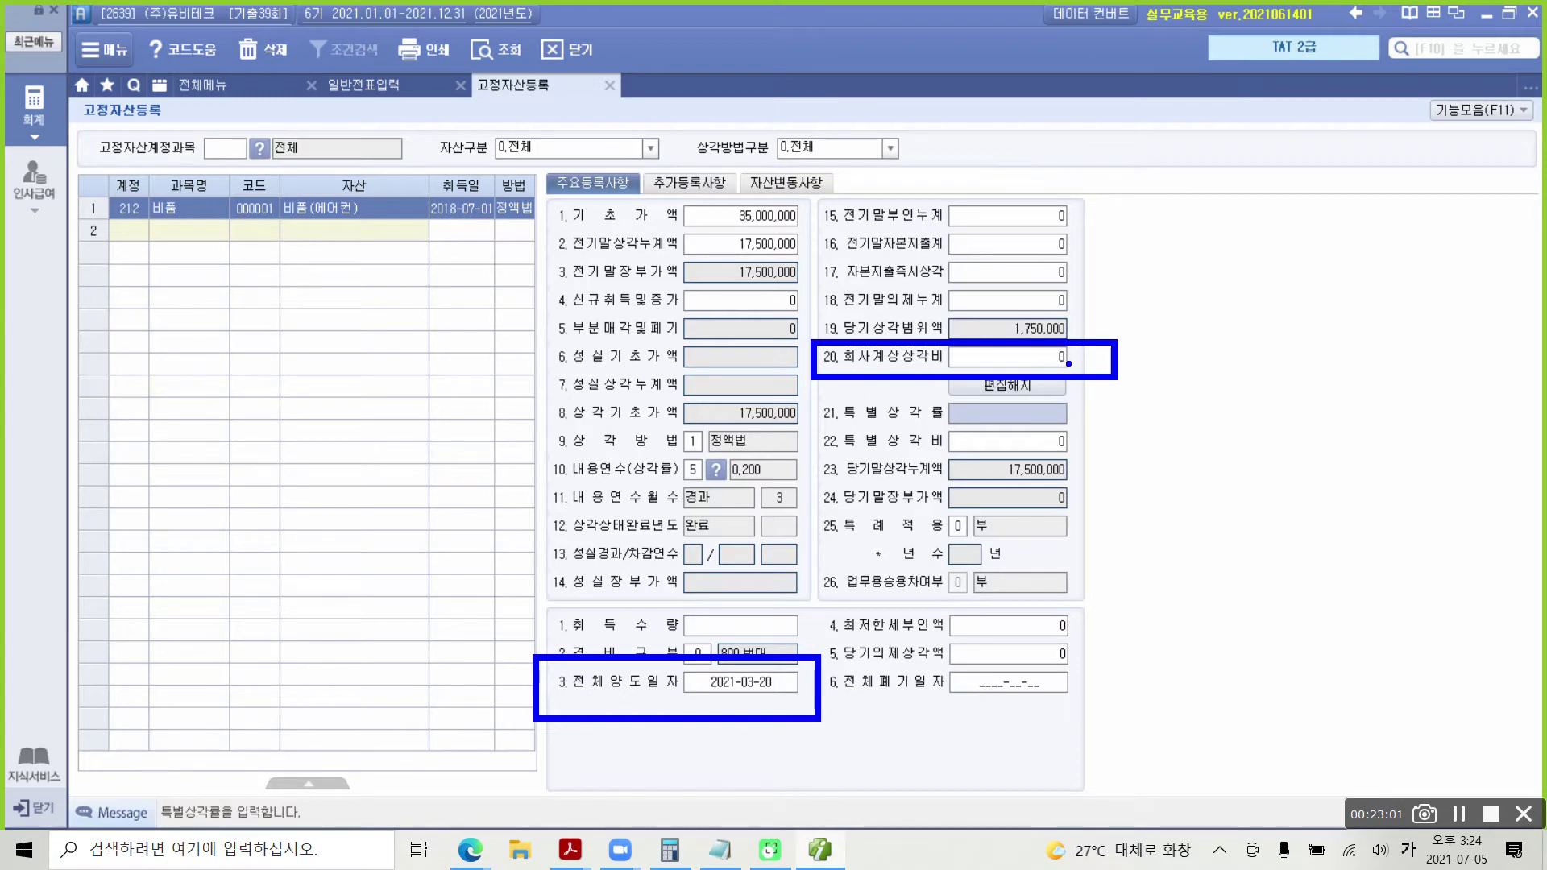
{"action": "mouse_move", "coordinate": [1006, 369]}
{"action": "left_mouse_down"}
{"action": "mouse_move", "coordinate": [967, 375]}
{"action": "mouse_move", "coordinate": [1051, 395]}
{"action": "mouse_move", "coordinate": [1001, 369]}
{"action": "left_mouse_up"}
{"action": "key", "text": "Escape"}
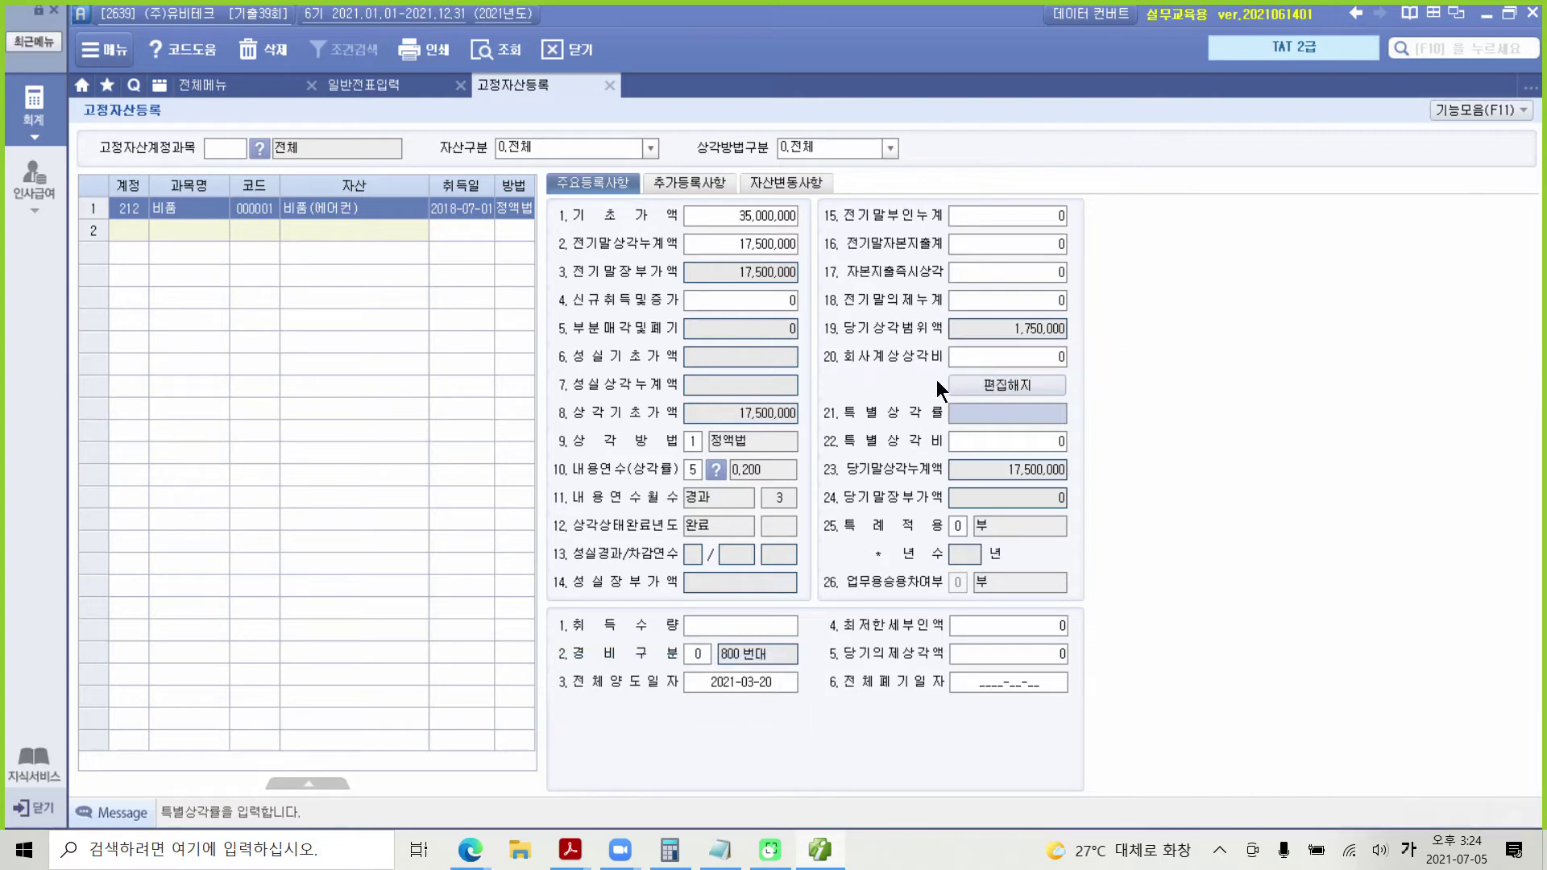
{"action": "left_click", "coordinate": [612, 89]}
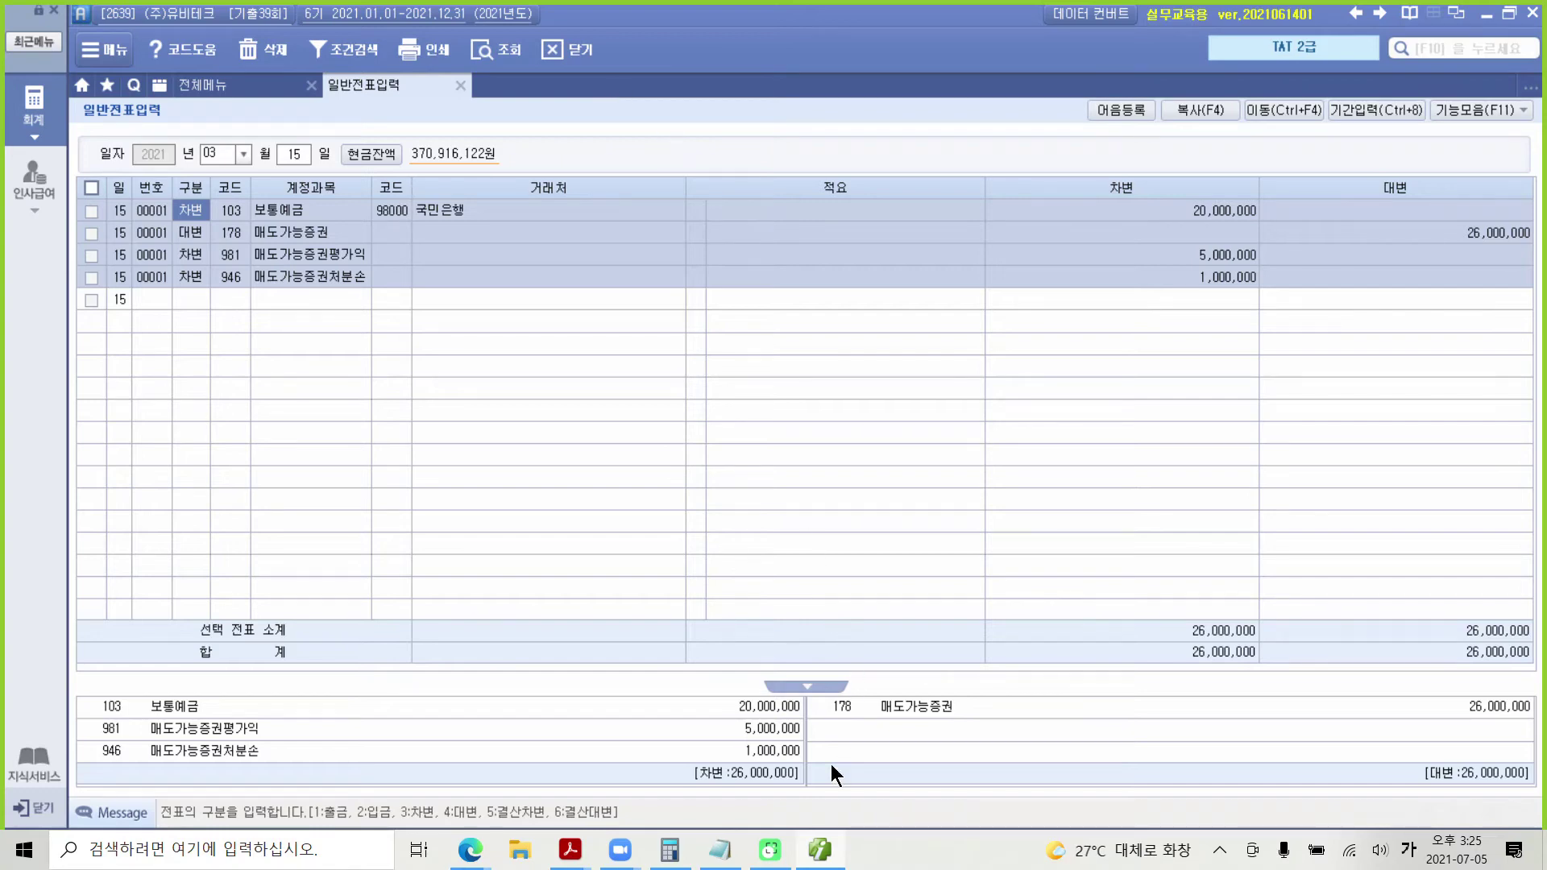
Step: Highlight 매입매출전표에 in page 11's question, then return to Smart A
{"action": "left_click", "coordinate": [818, 848]}
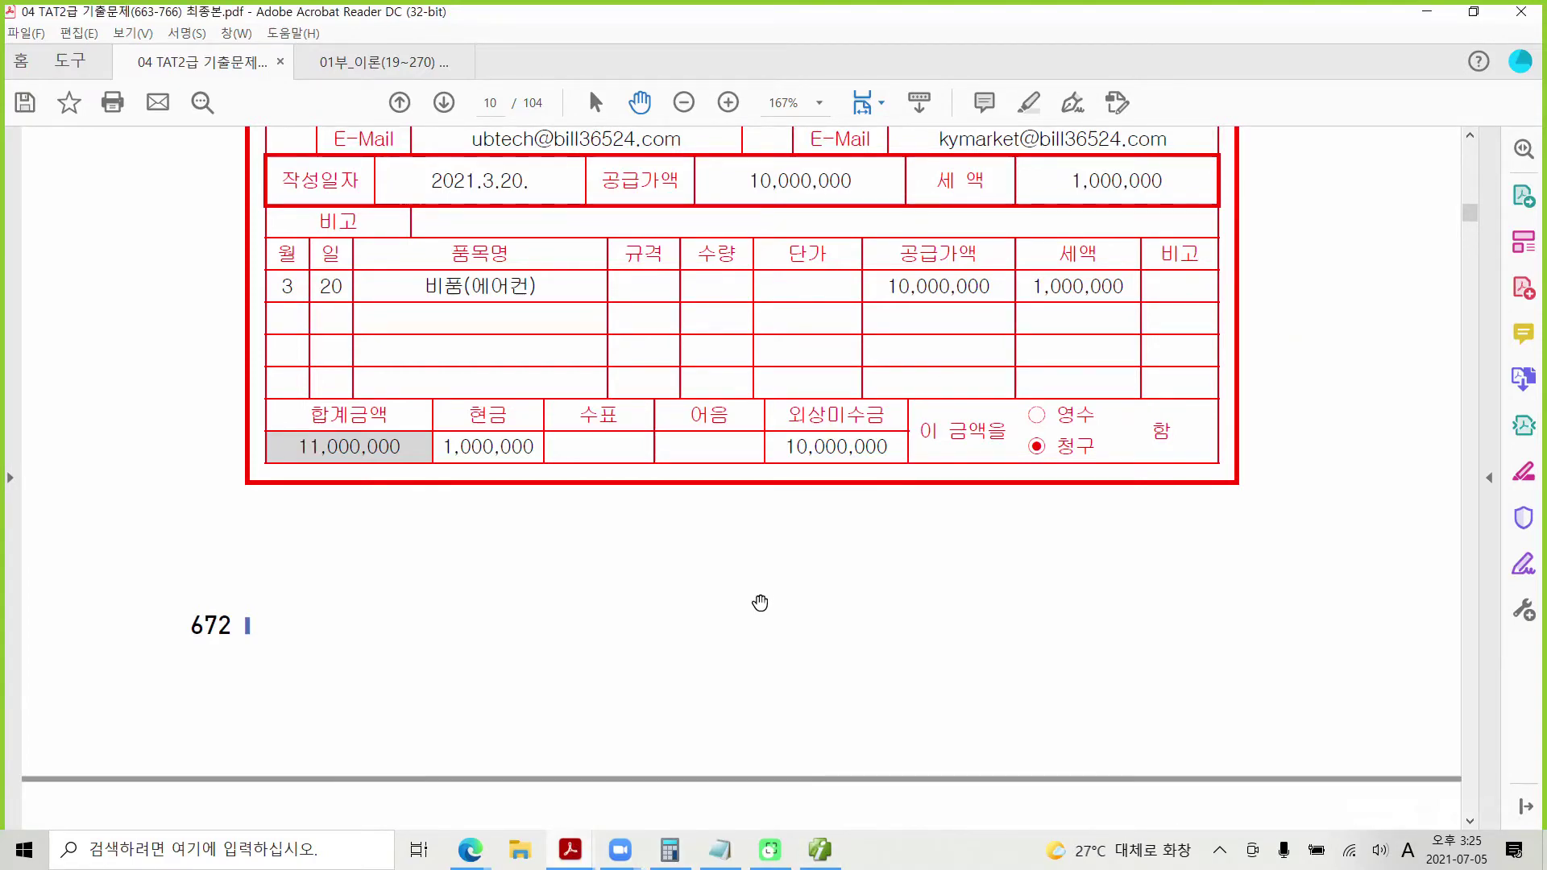
{"action": "scroll", "coordinate": [762, 612], "scroll_direction": "down", "scroll_amount": 4}
{"action": "scroll", "coordinate": [761, 612], "scroll_direction": "down", "scroll_amount": 5}
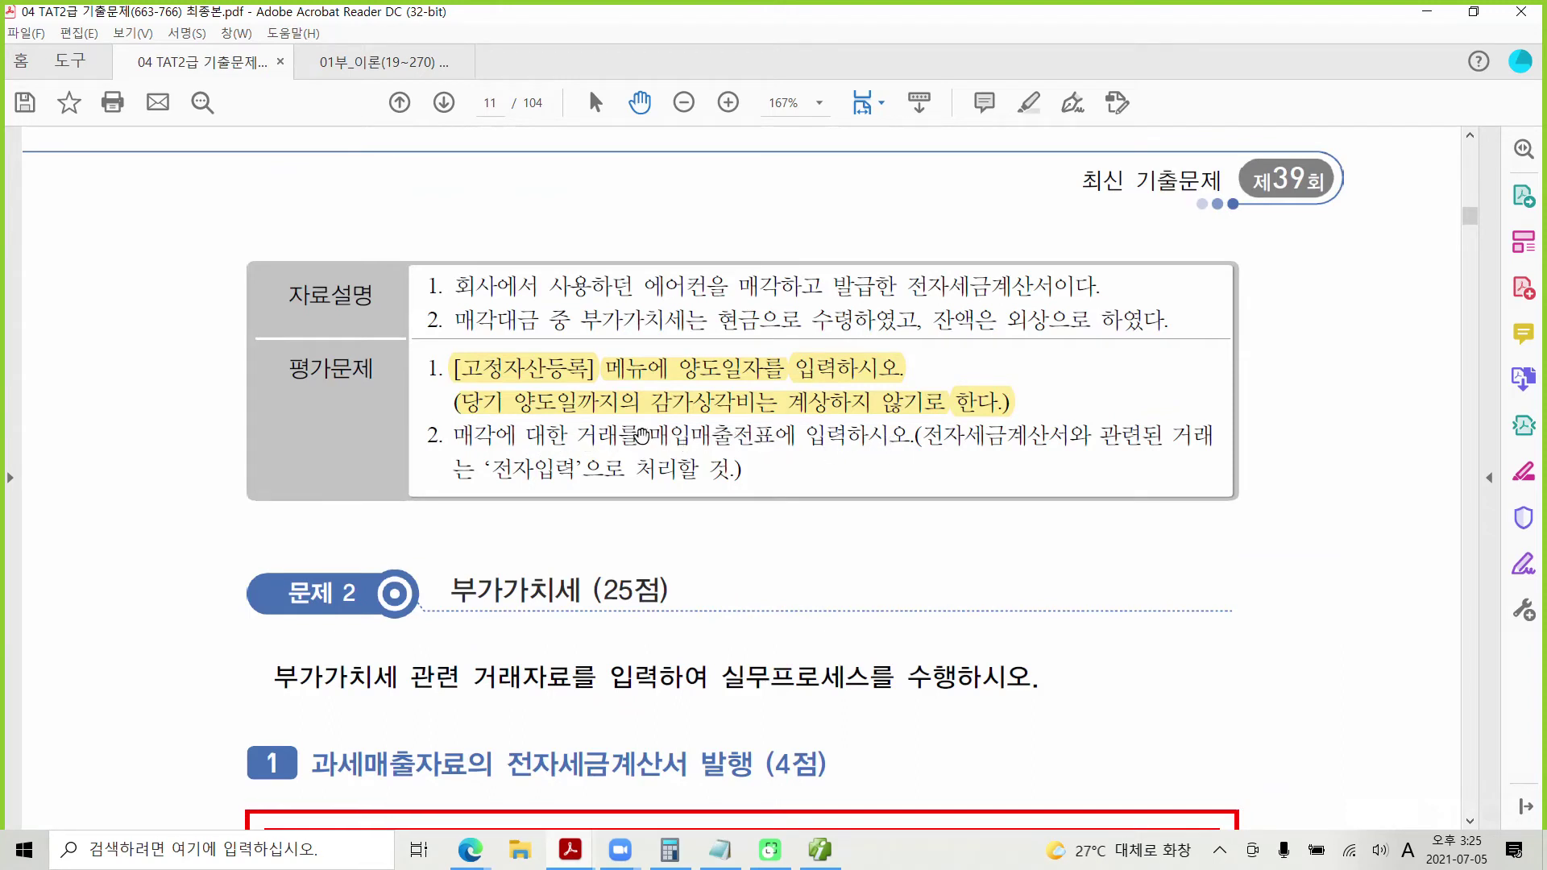
{"action": "left_click_drag", "start_coordinate": [641, 435], "coordinate": [798, 435]}
{"action": "right_click", "coordinate": [749, 439]}
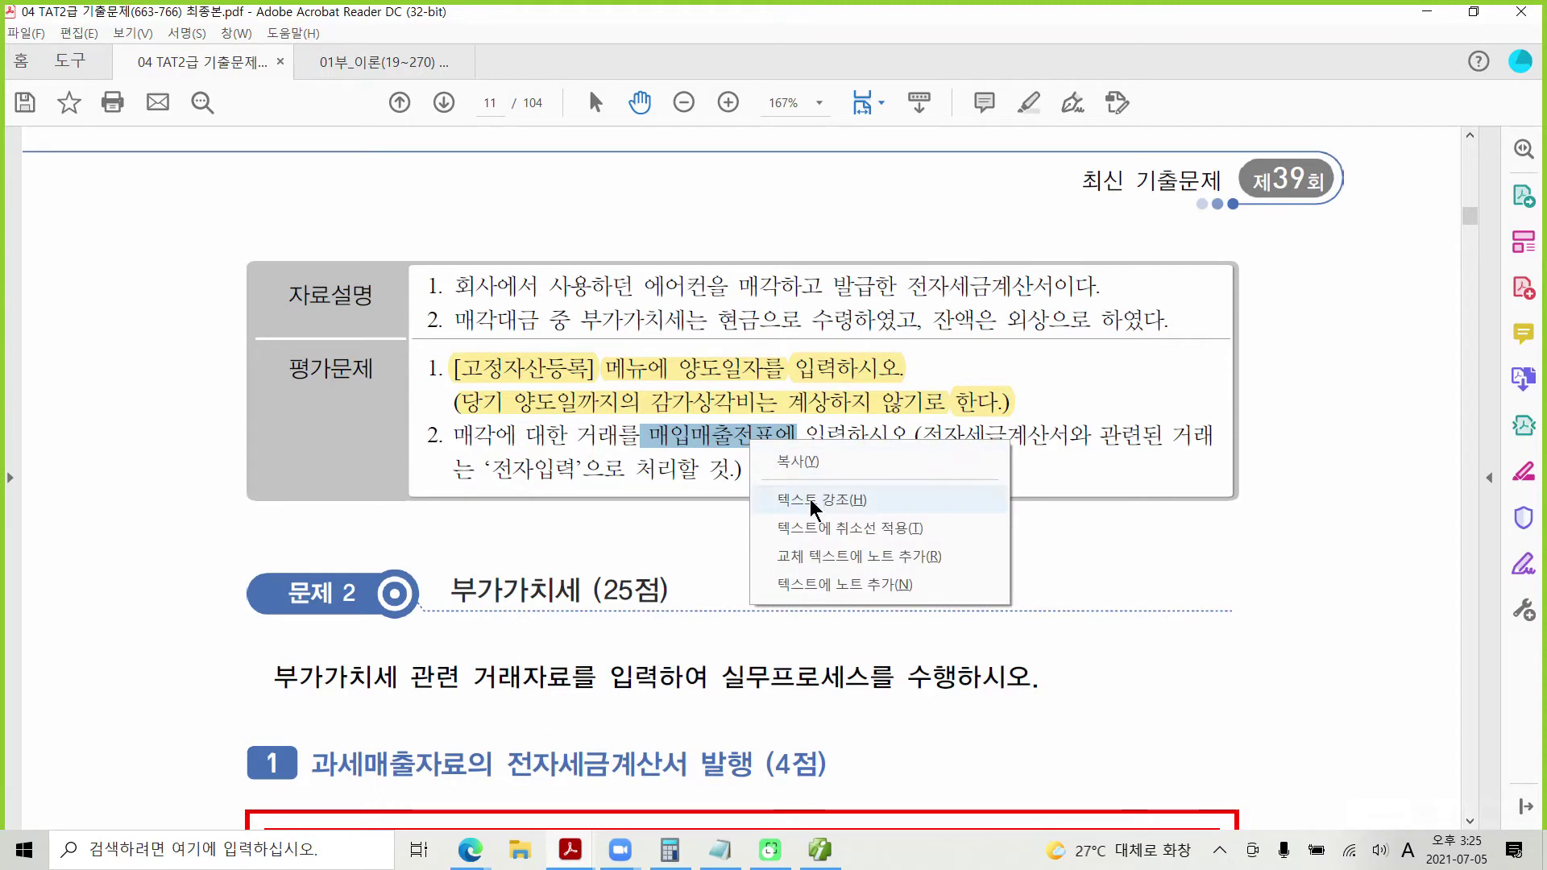
{"action": "left_click", "coordinate": [809, 500]}
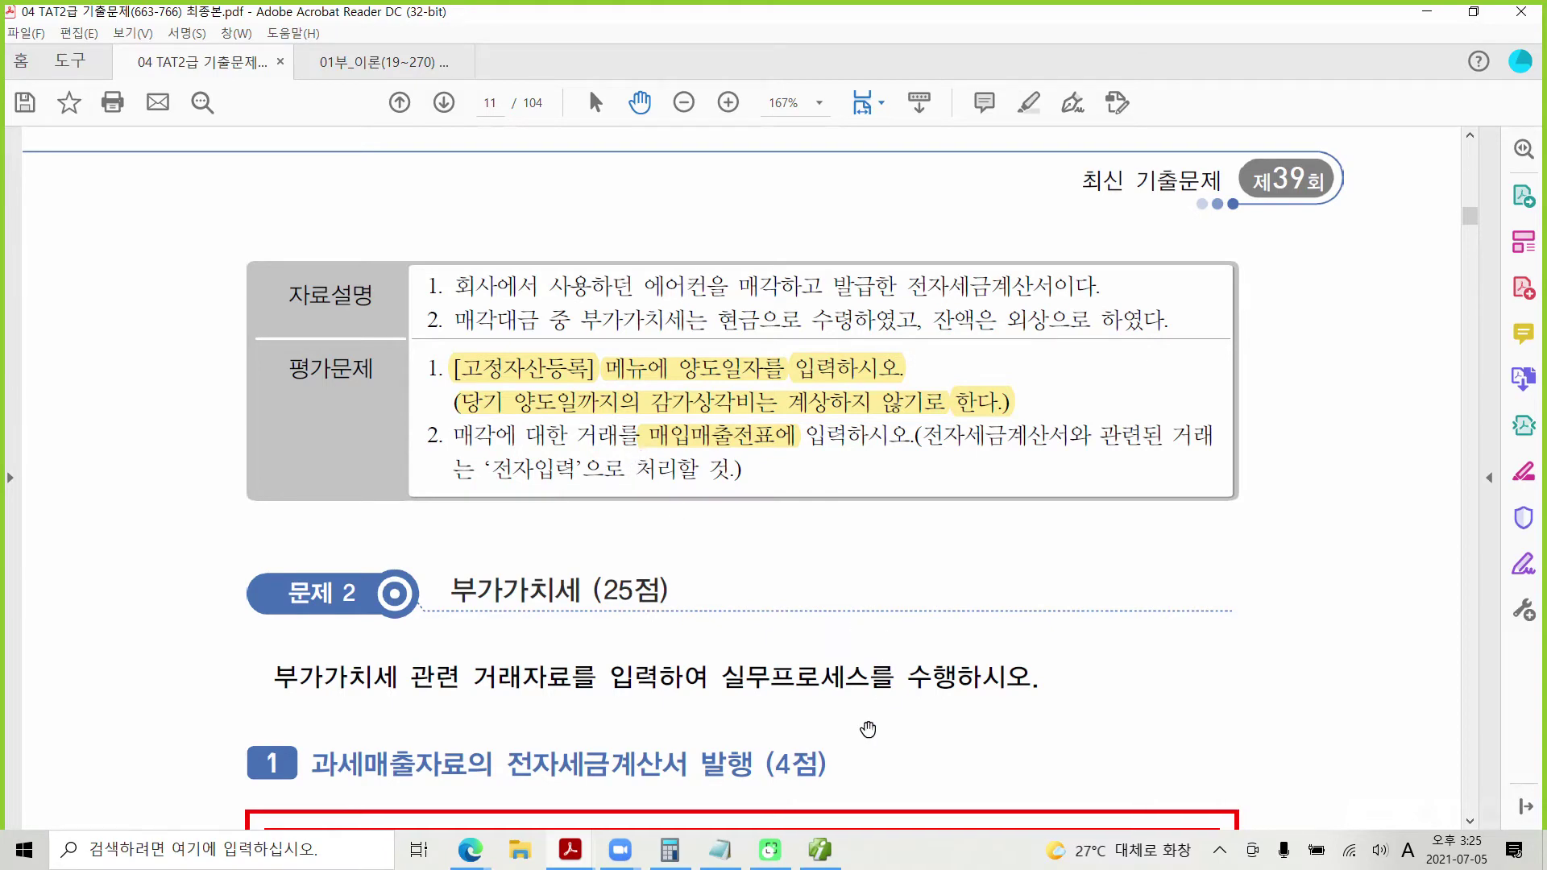
{"action": "left_click", "coordinate": [820, 850]}
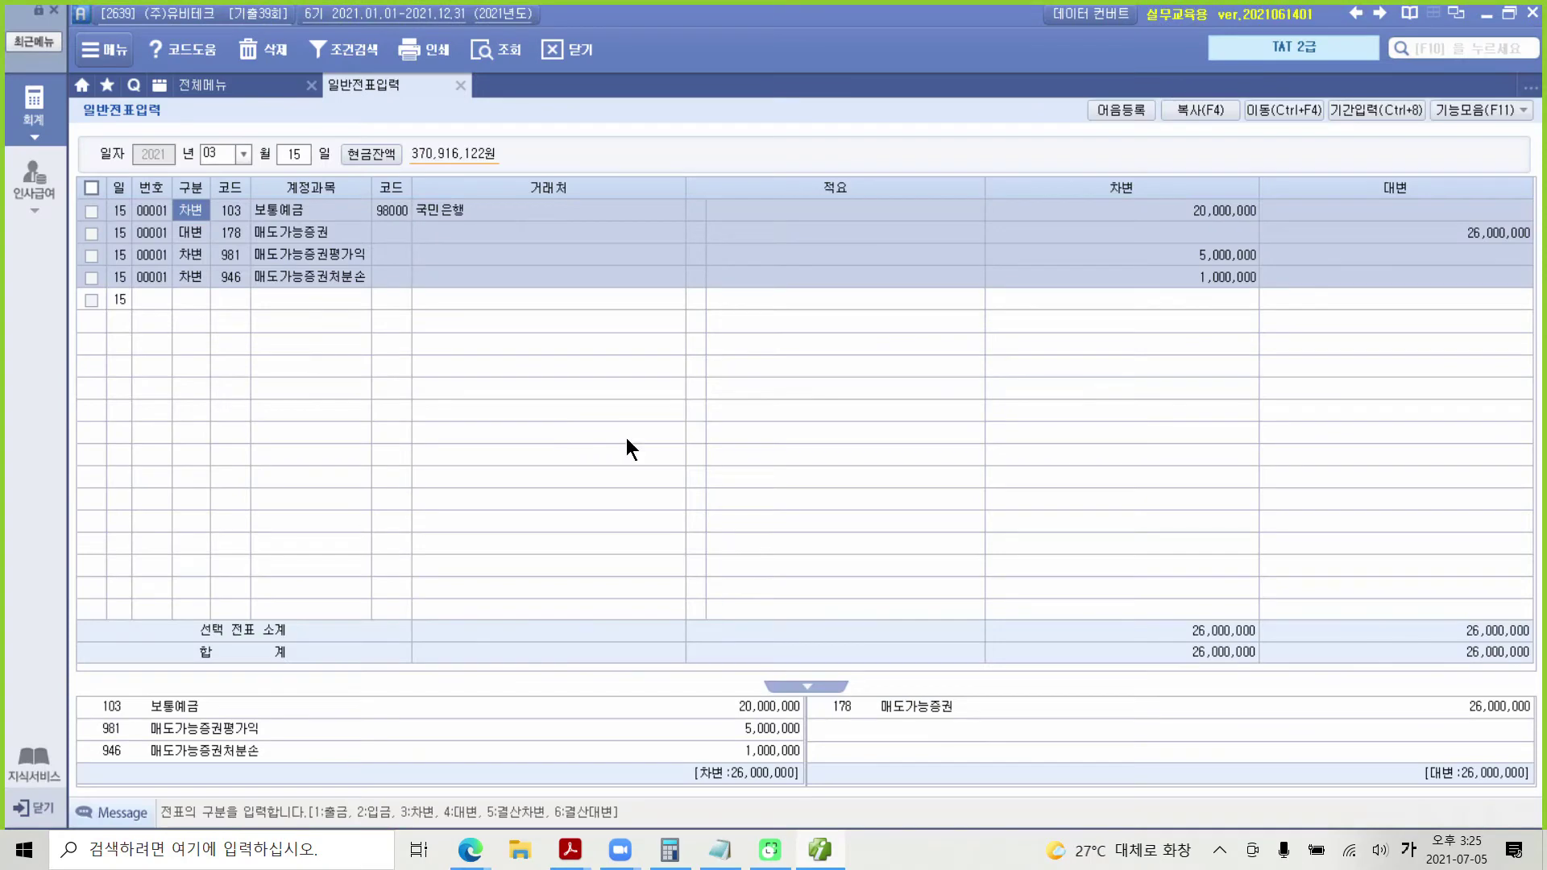
Step: In 매입매출전표입력, start a 03-20 과세 sale of 비품(에어컨) with supply amount 10,000,000
{"action": "left_click", "coordinate": [247, 89]}
{"action": "left_click", "coordinate": [369, 195]}
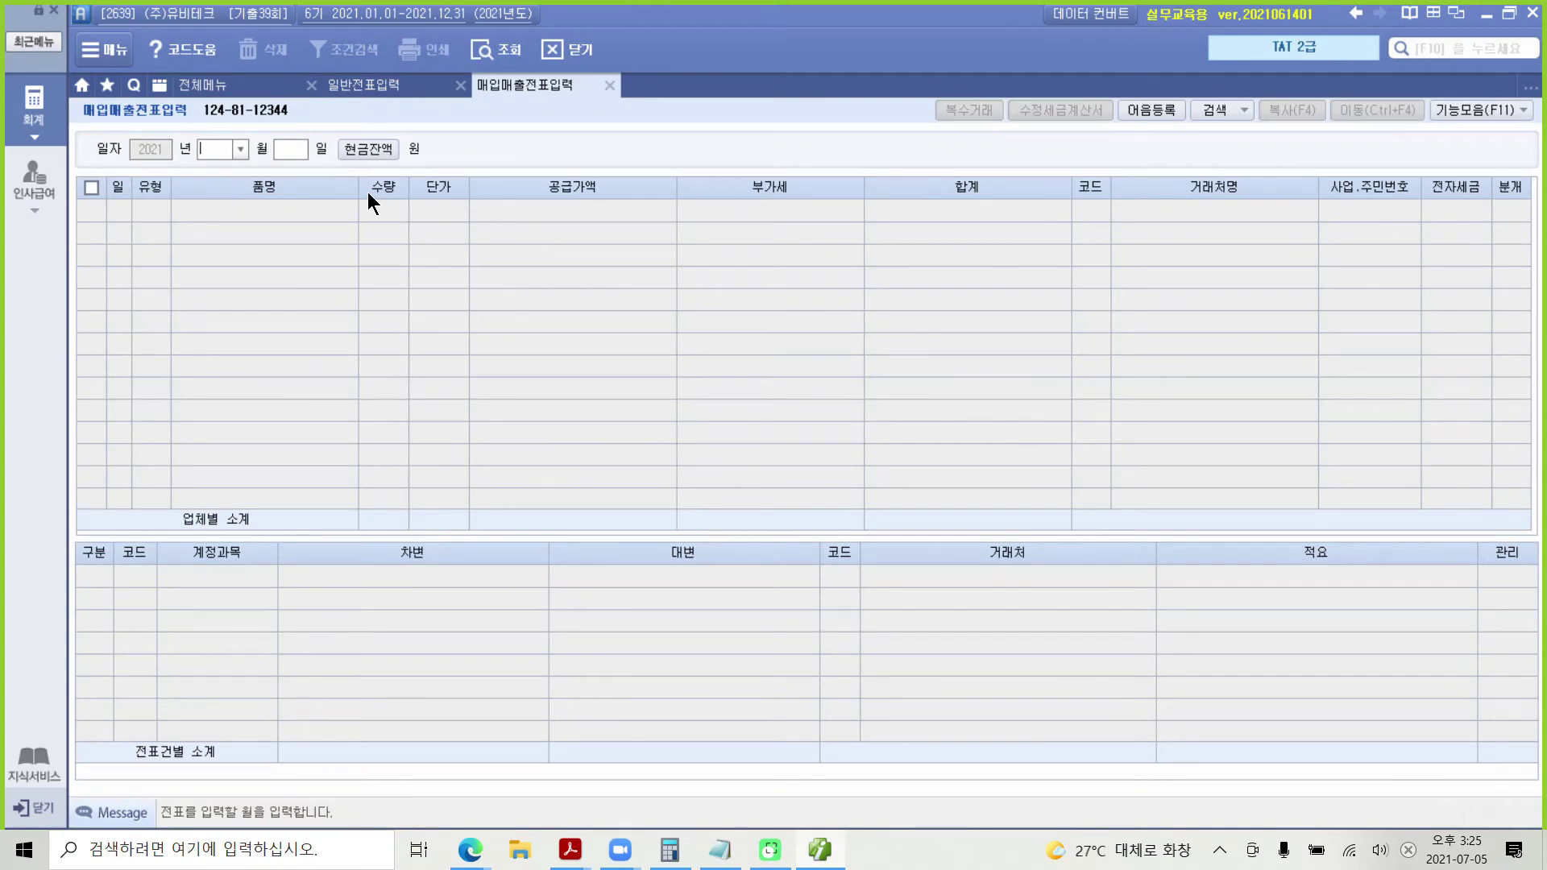
{"action": "type", "text": "03"}
{"action": "type", "text": "20"}
{"action": "key", "text": "Return"}
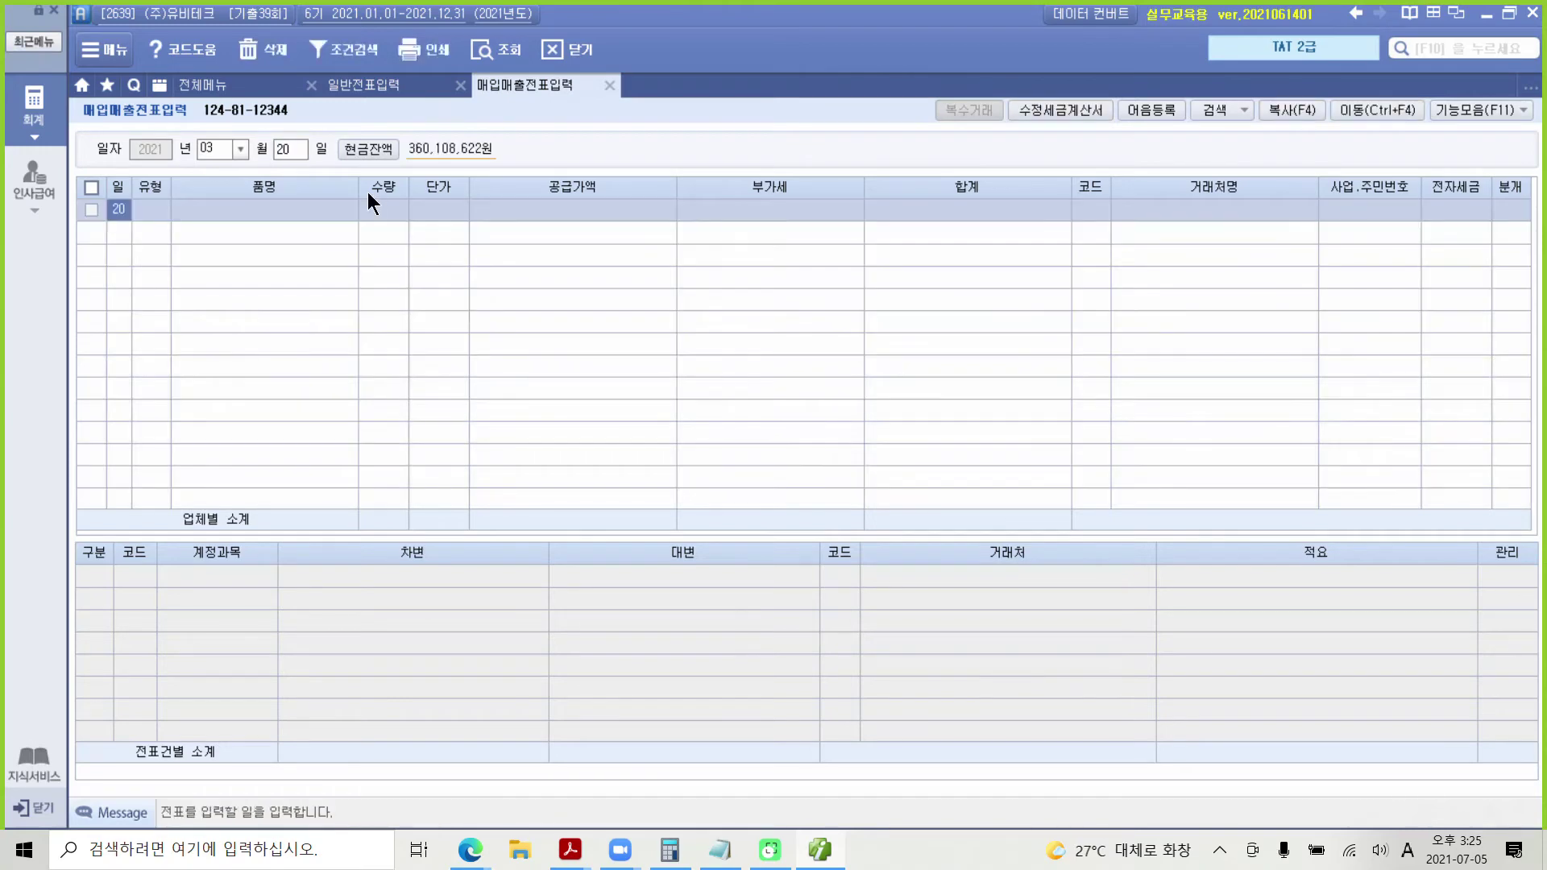
{"action": "key", "text": "Return"}
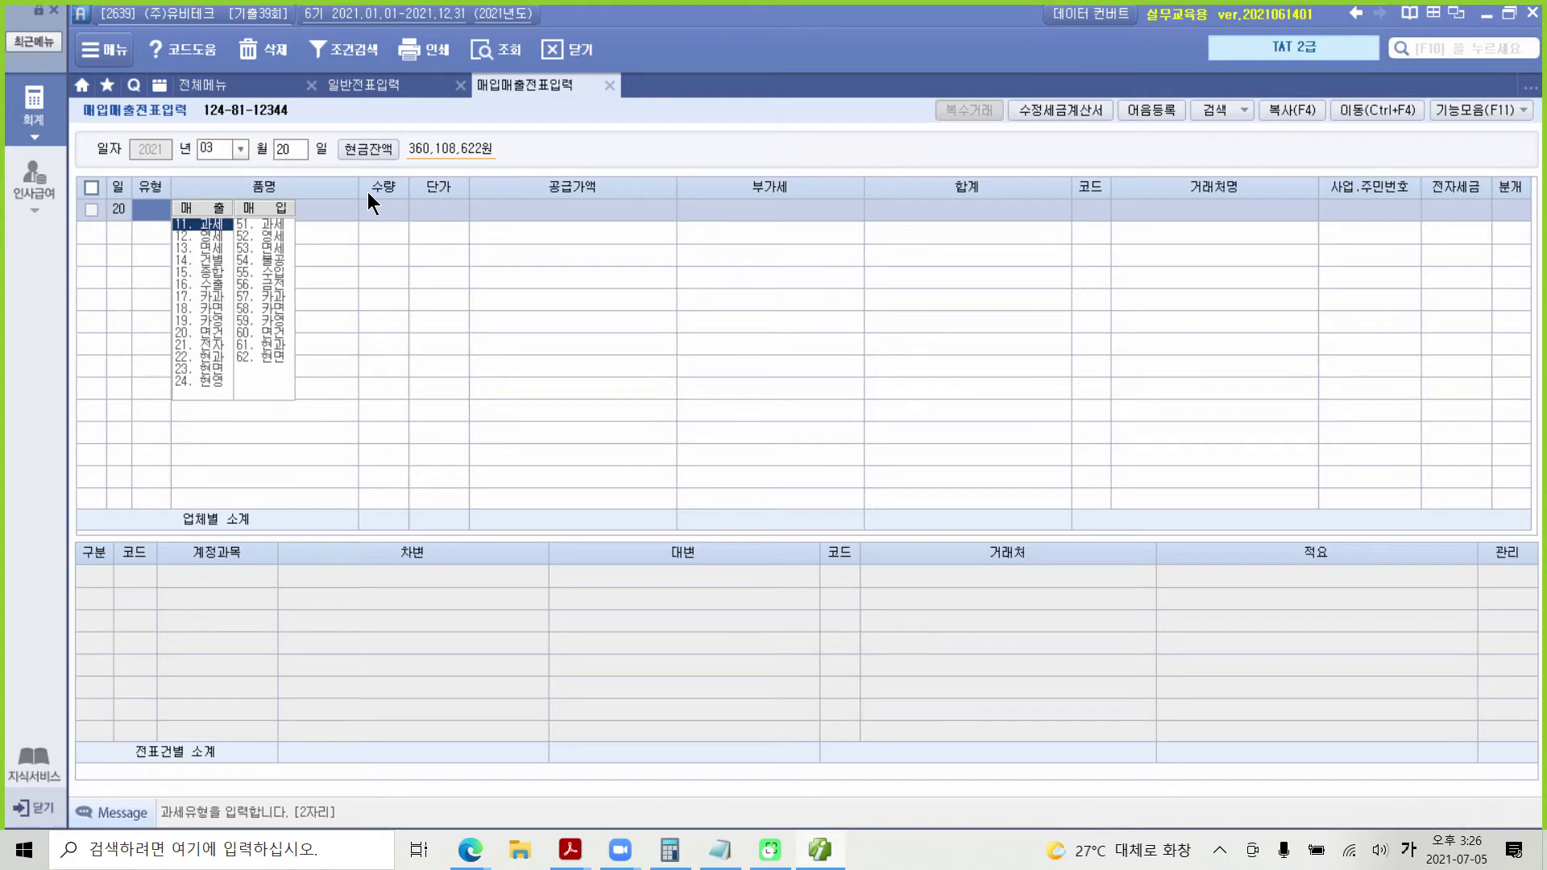
{"action": "key", "text": "Return"}
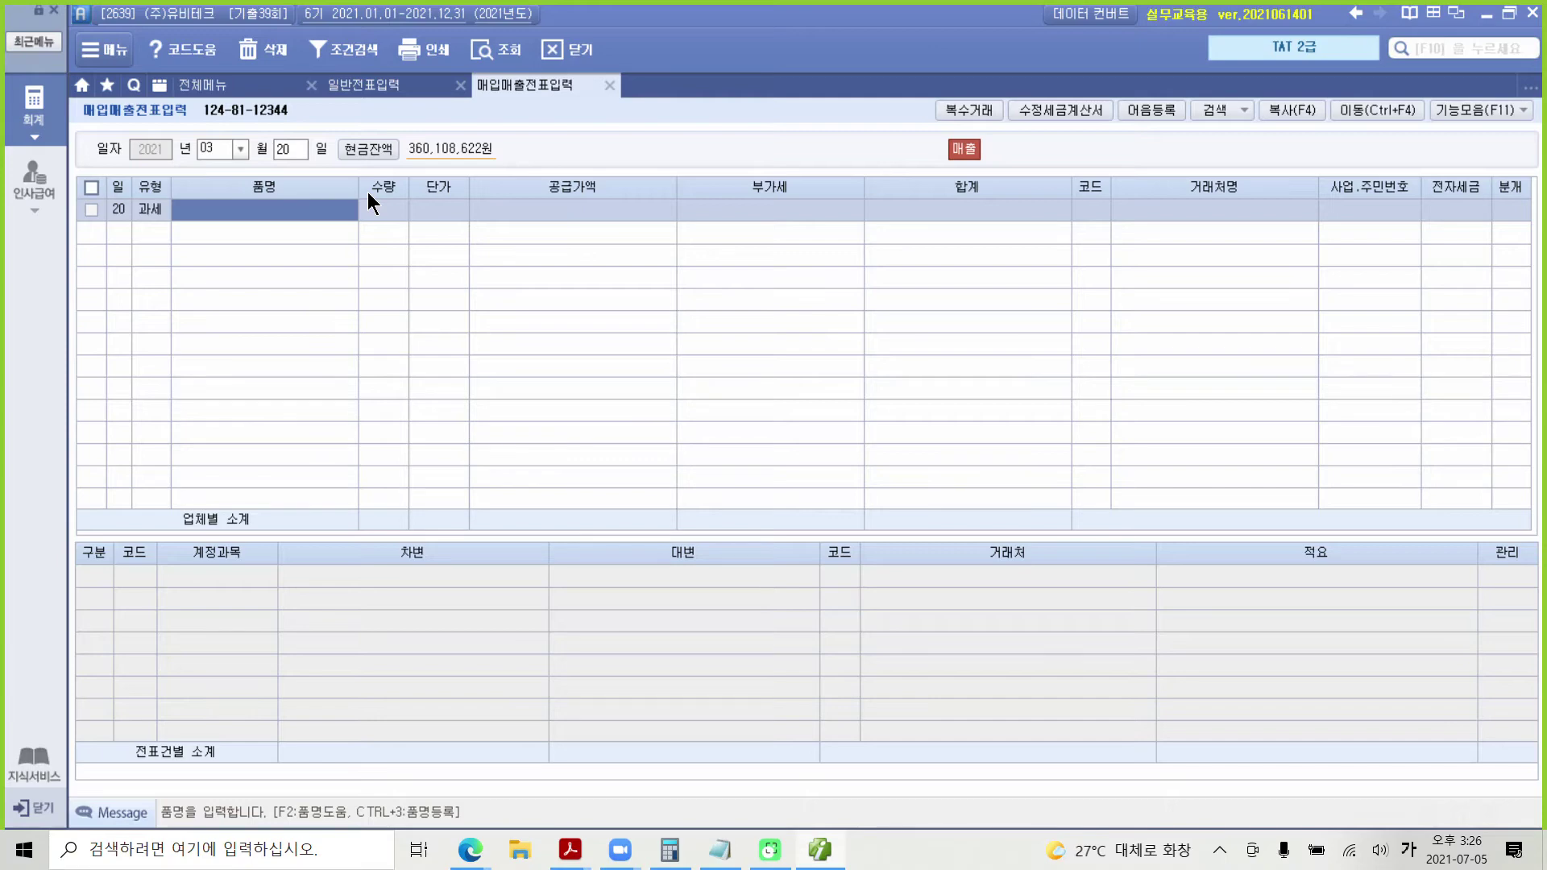
{"action": "type", "text": "비품"}
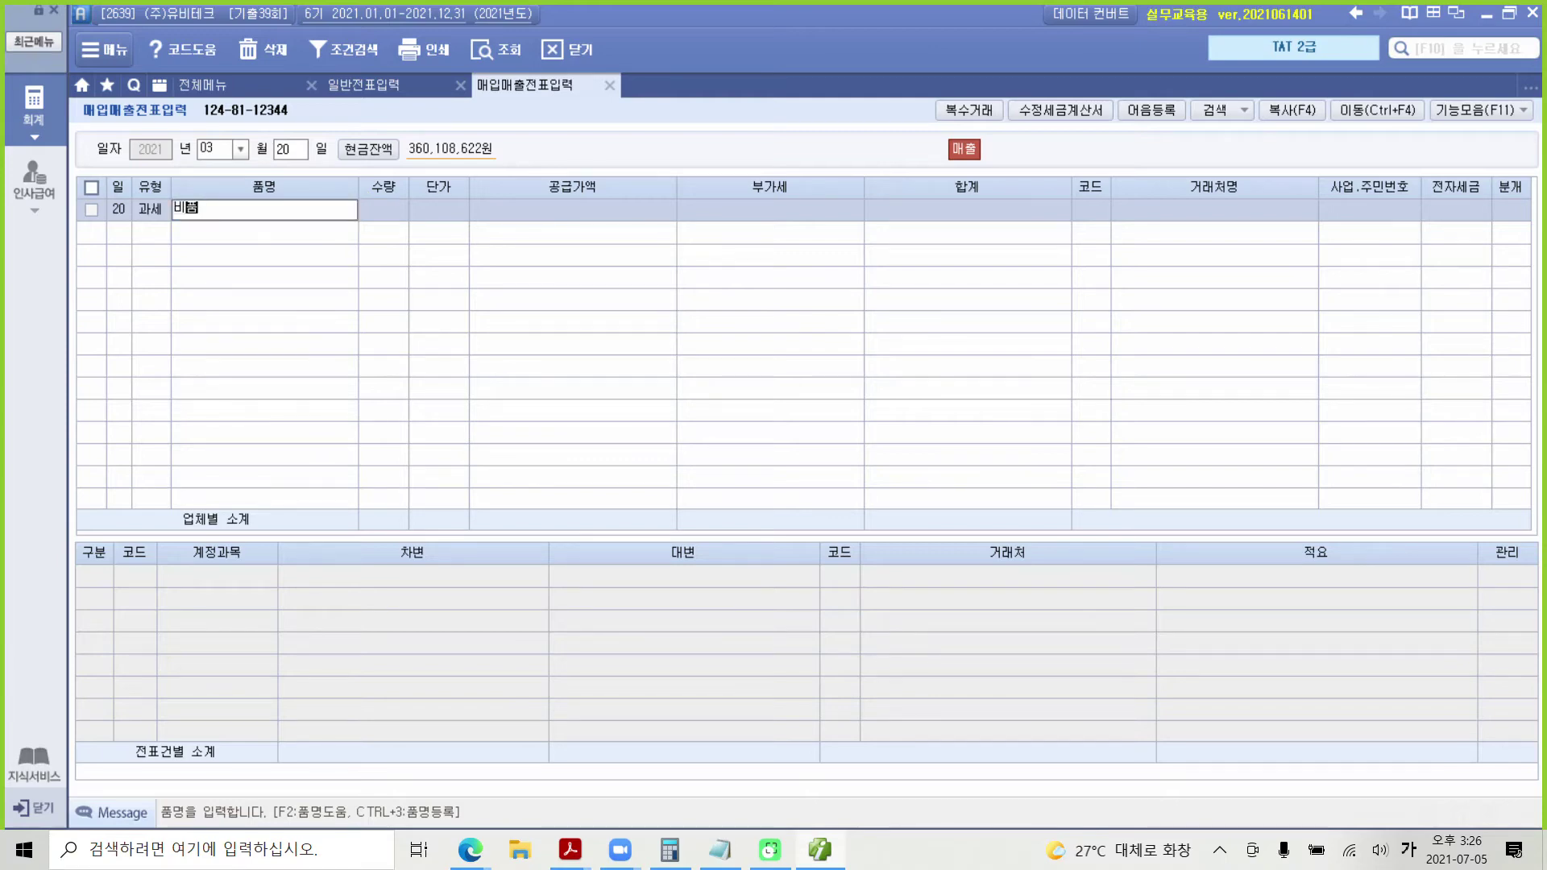
{"action": "type", "text": "(에어컨)"}
{"action": "key", "text": "Return"}
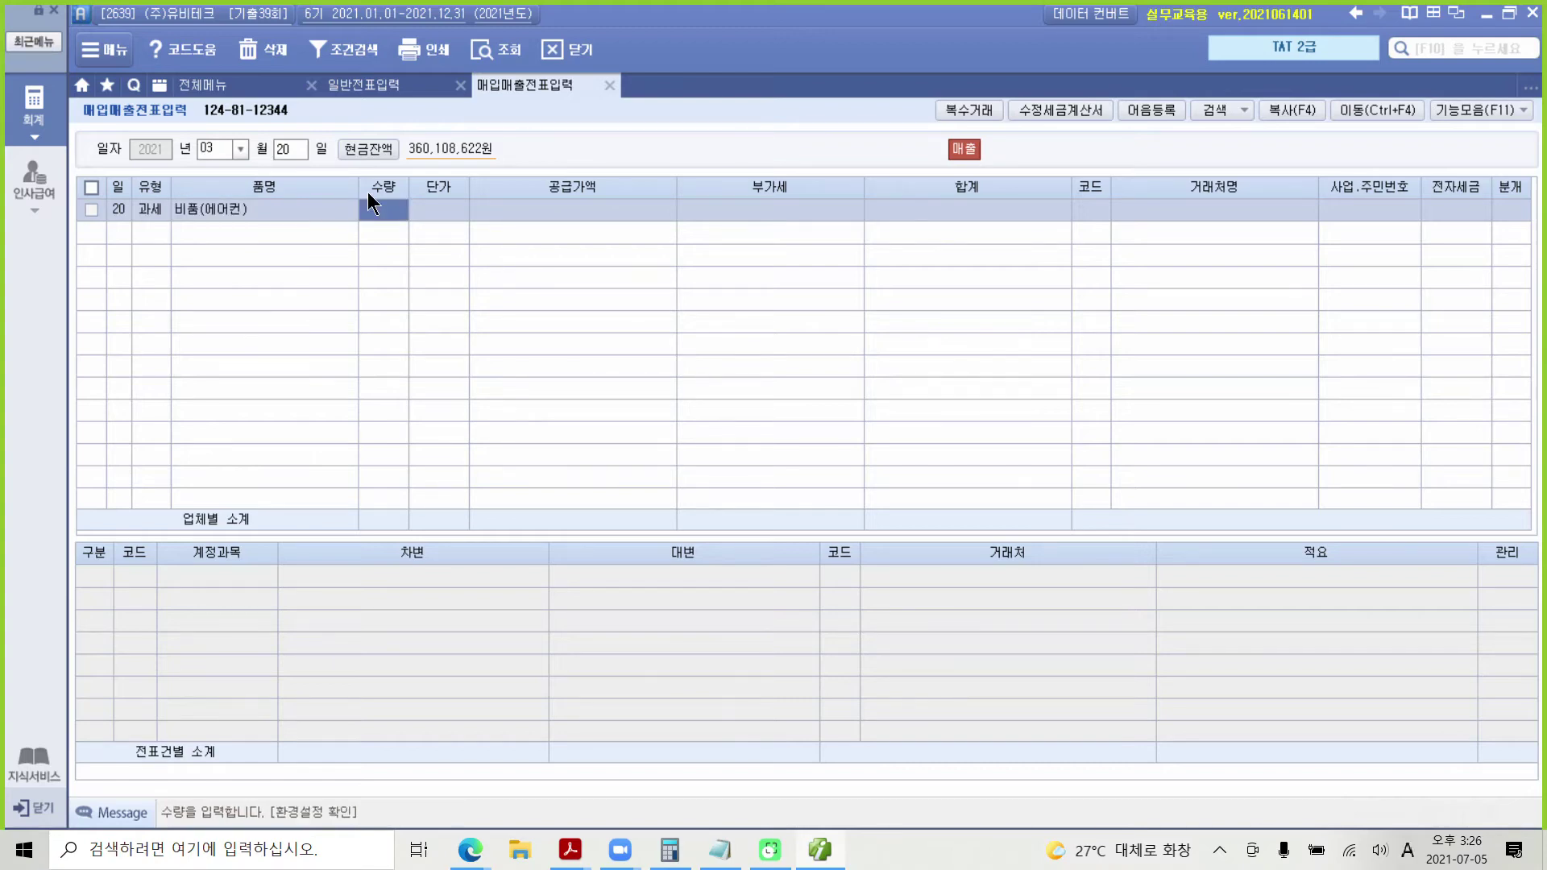
{"action": "key", "text": "Return"}
{"action": "key", "text": "Return"}
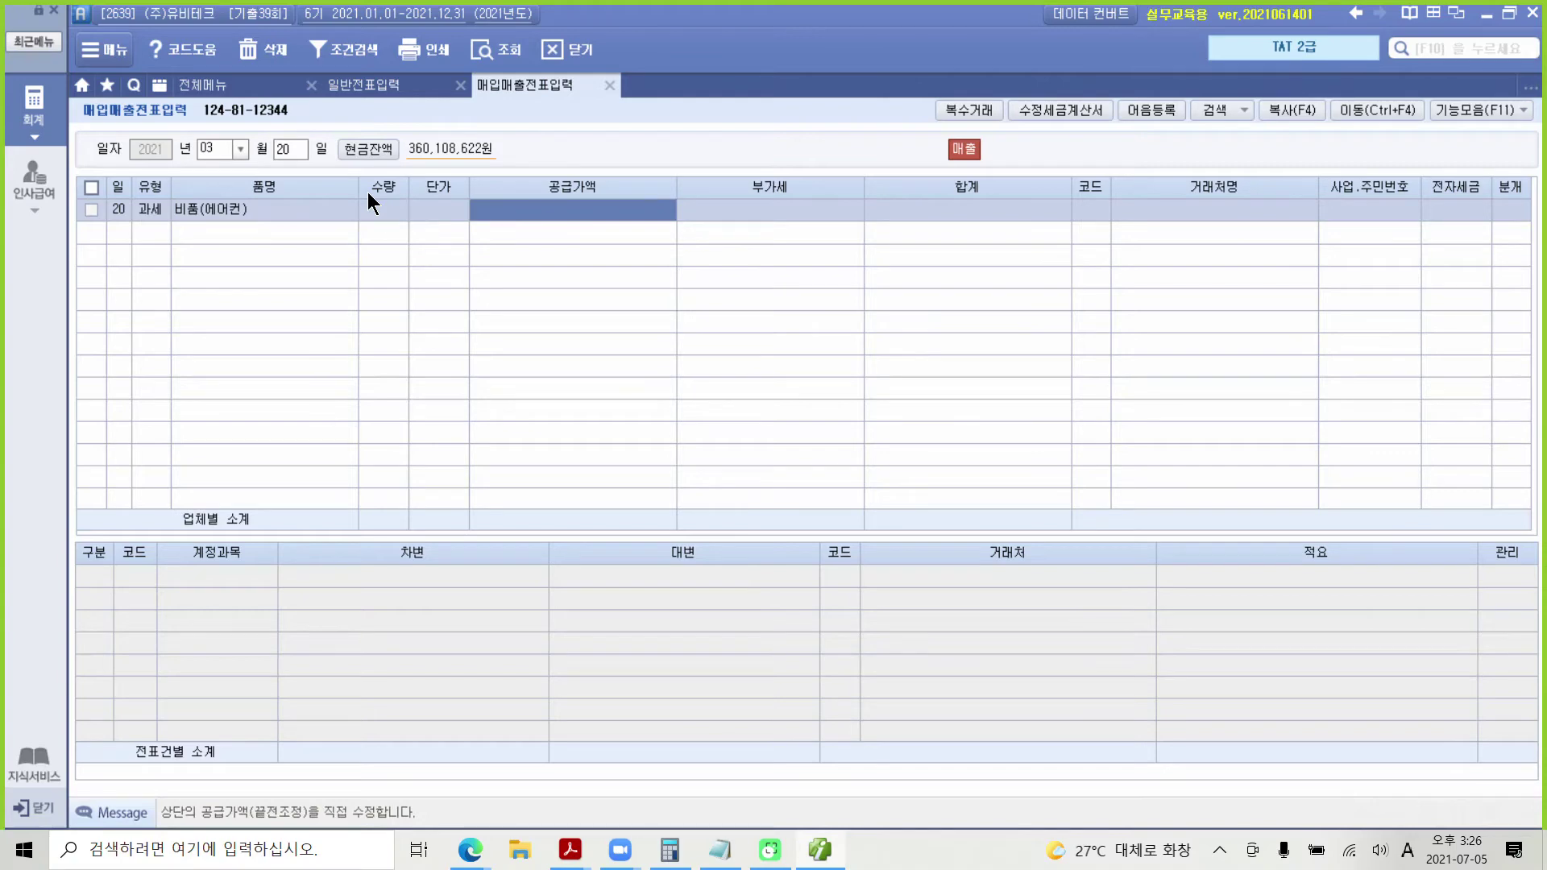
{"action": "type", "text": "10000000"}
{"action": "key", "text": "Return"}
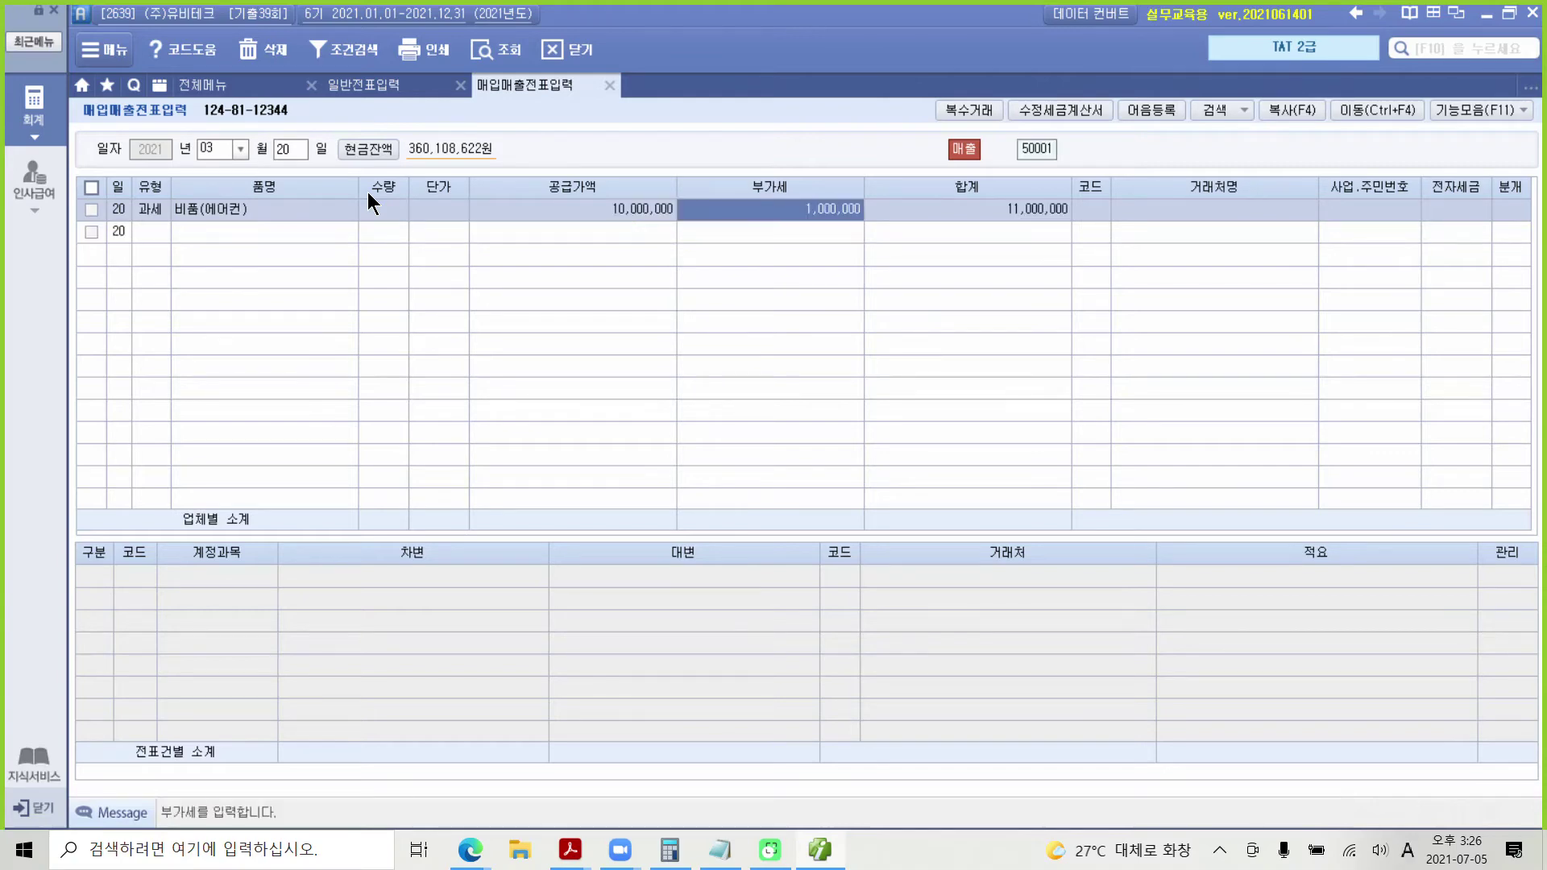
{"action": "key", "text": "Return"}
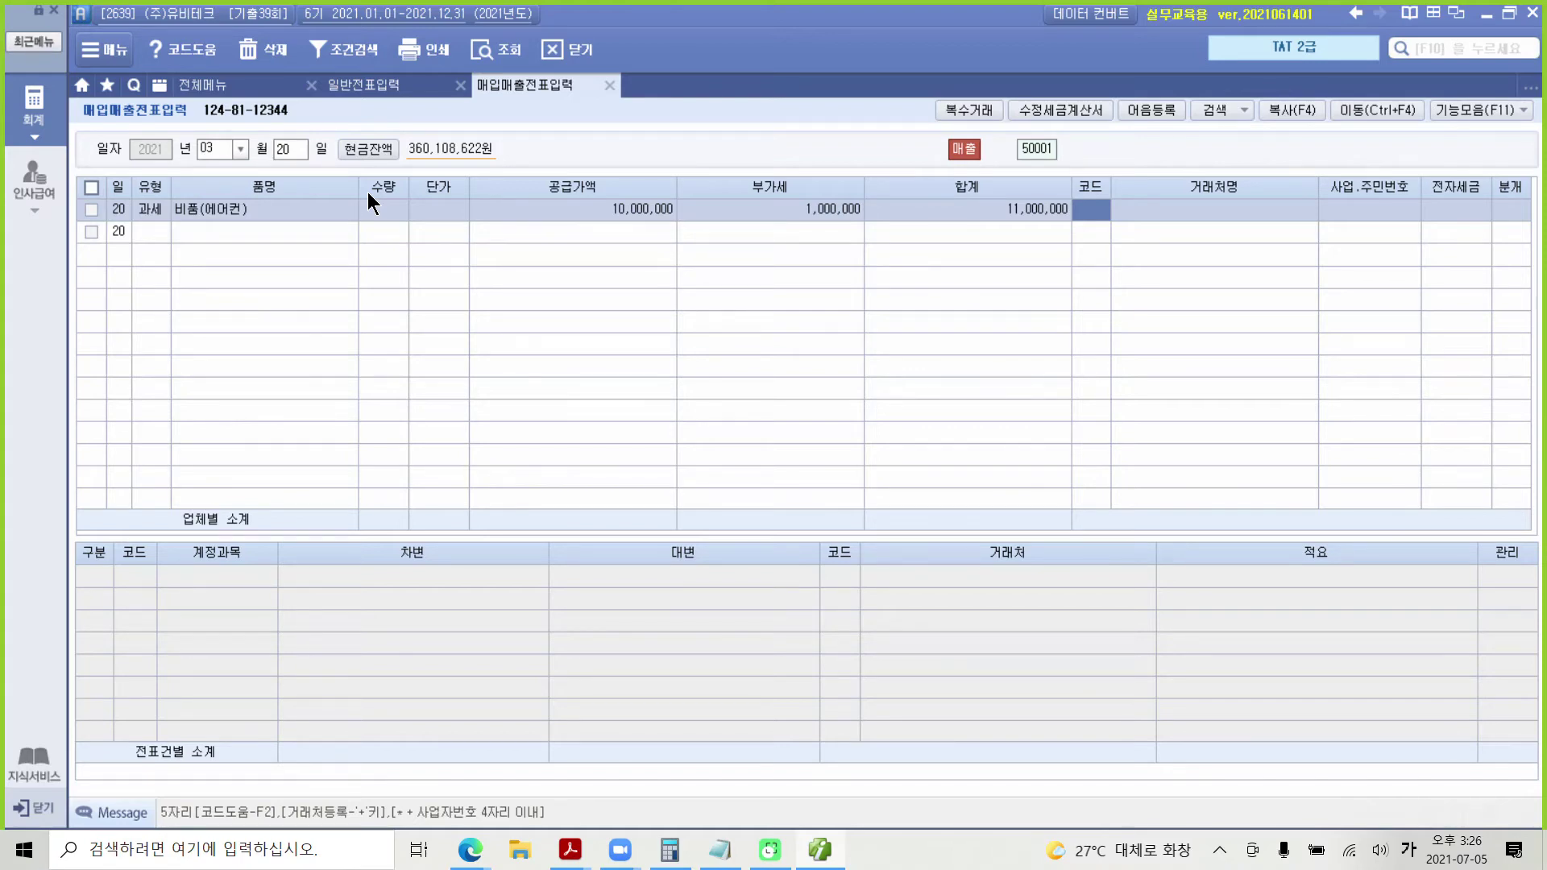
Step: Set customer (주)경인마켓, 전자세금 1, 혼합 분개, and change the credit account to 212 비품
{"action": "type", "text": "경인"}
{"action": "key", "text": "Return"}
{"action": "key", "text": "Return"}
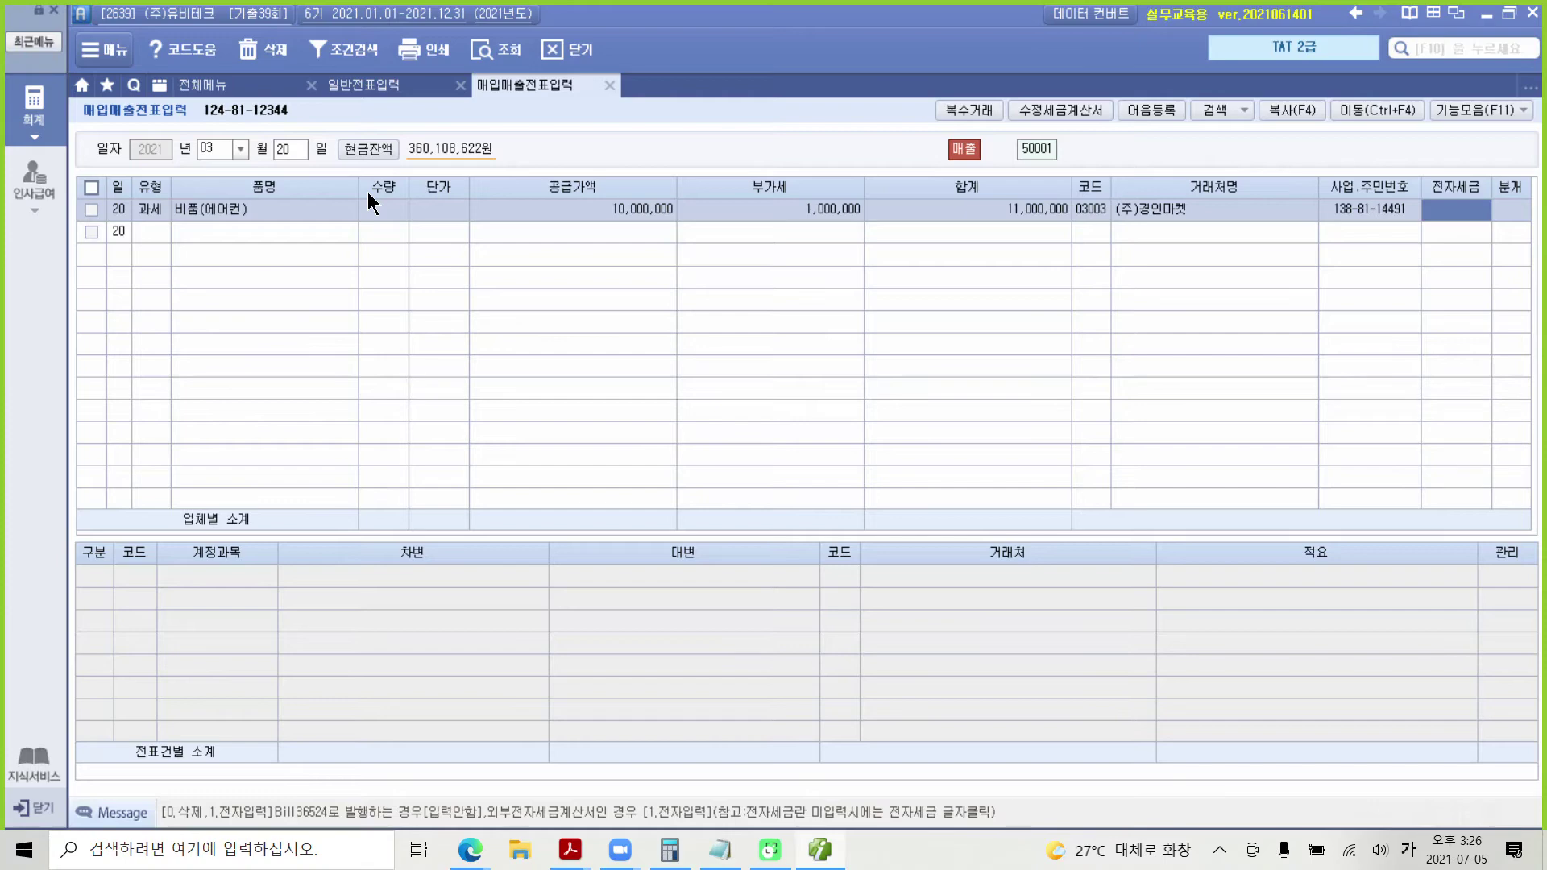
{"action": "type", "text": "1"}
{"action": "key", "text": "Return"}
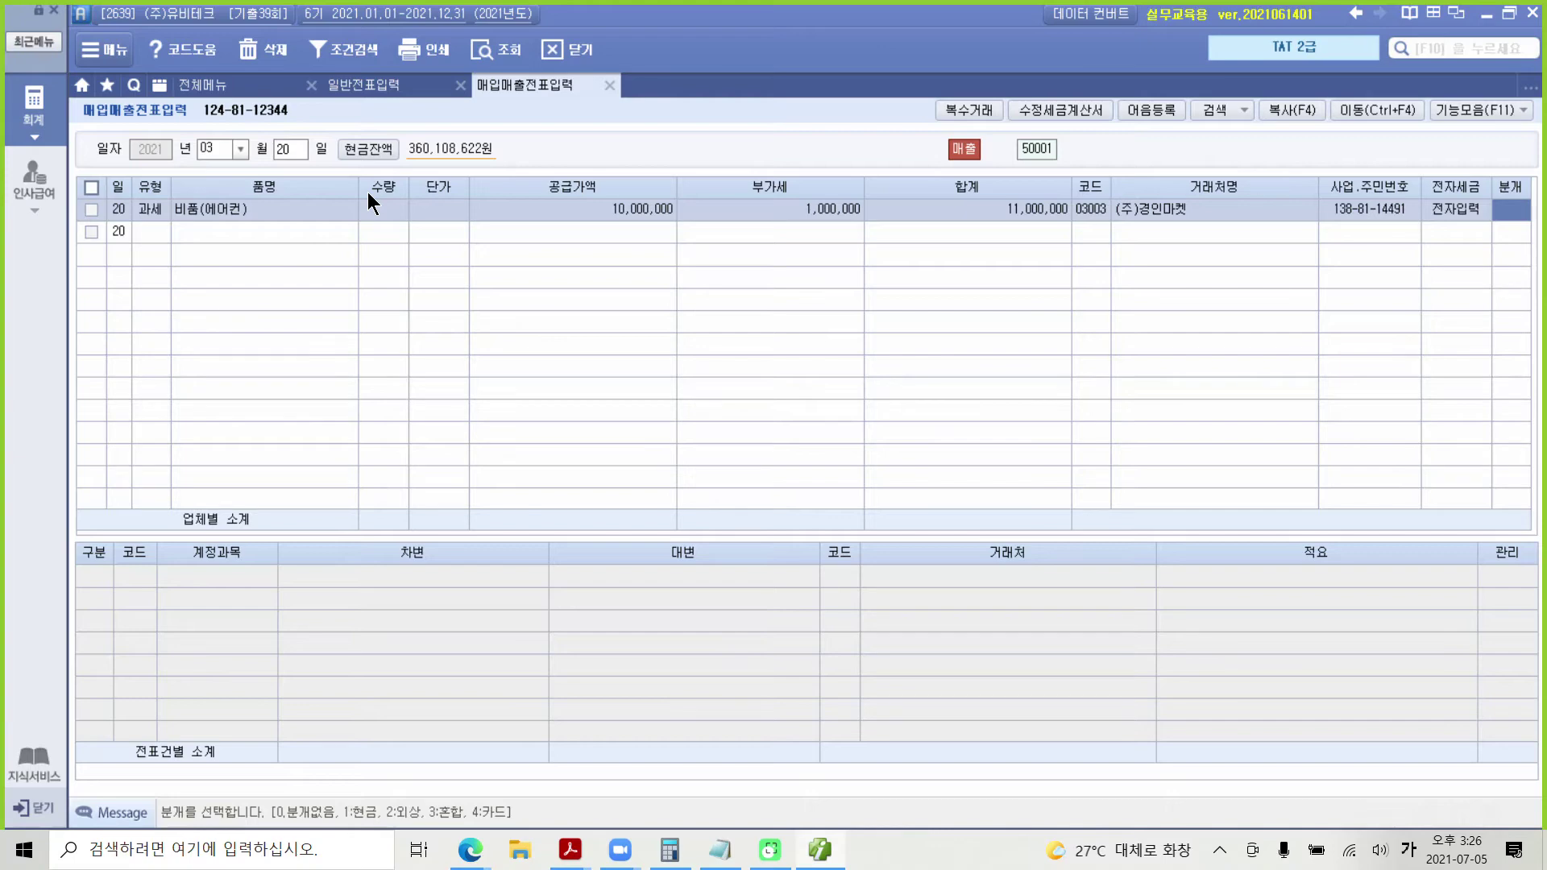
{"action": "type", "text": "3"}
{"action": "key", "text": "Return"}
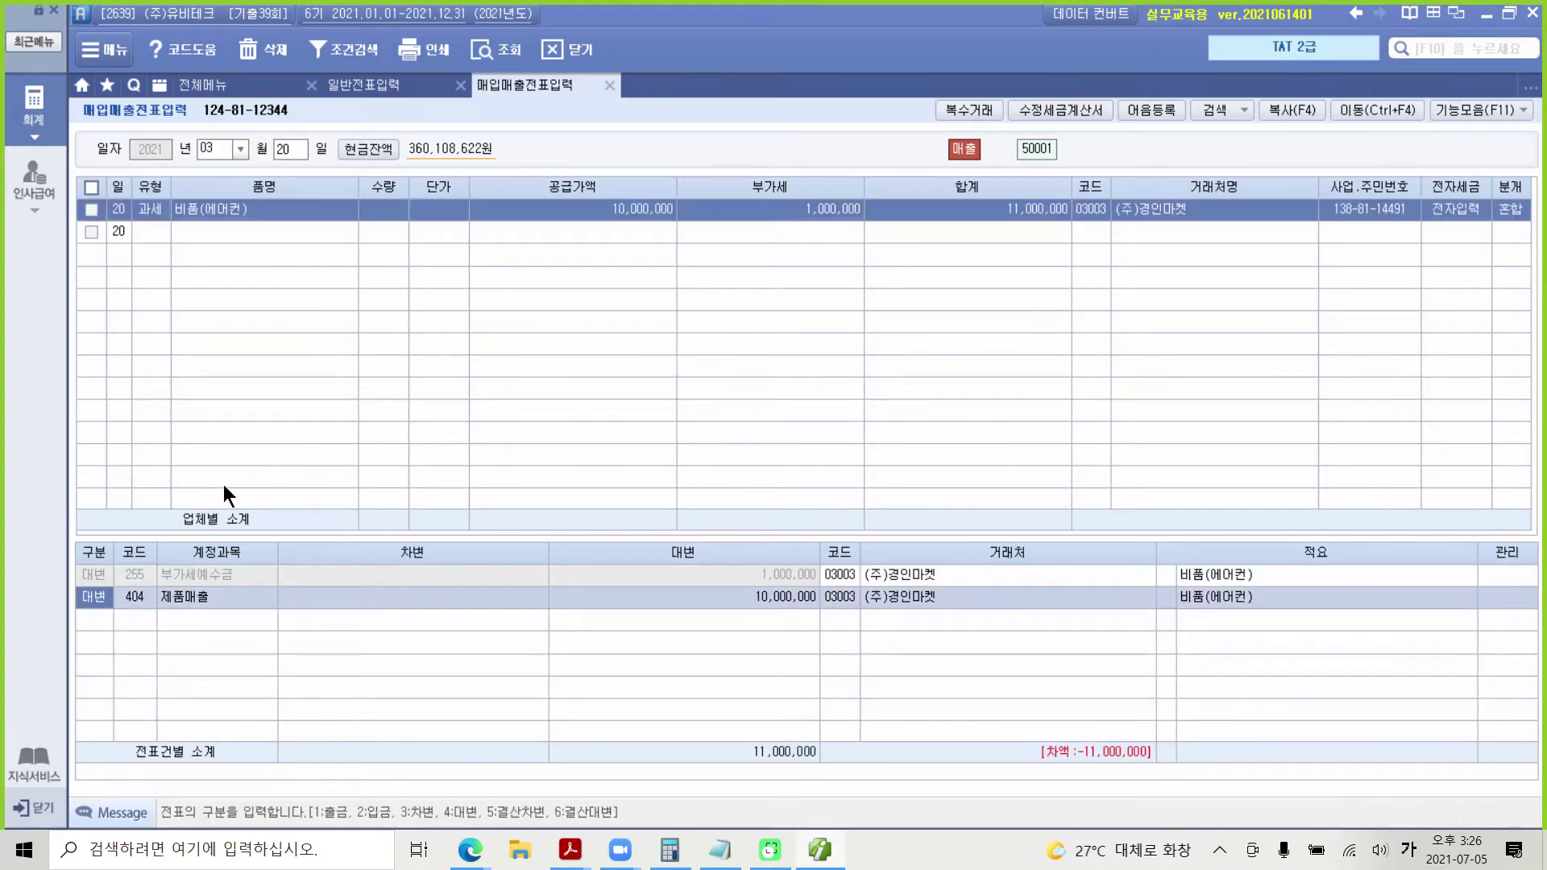
{"action": "left_click", "coordinate": [139, 598]}
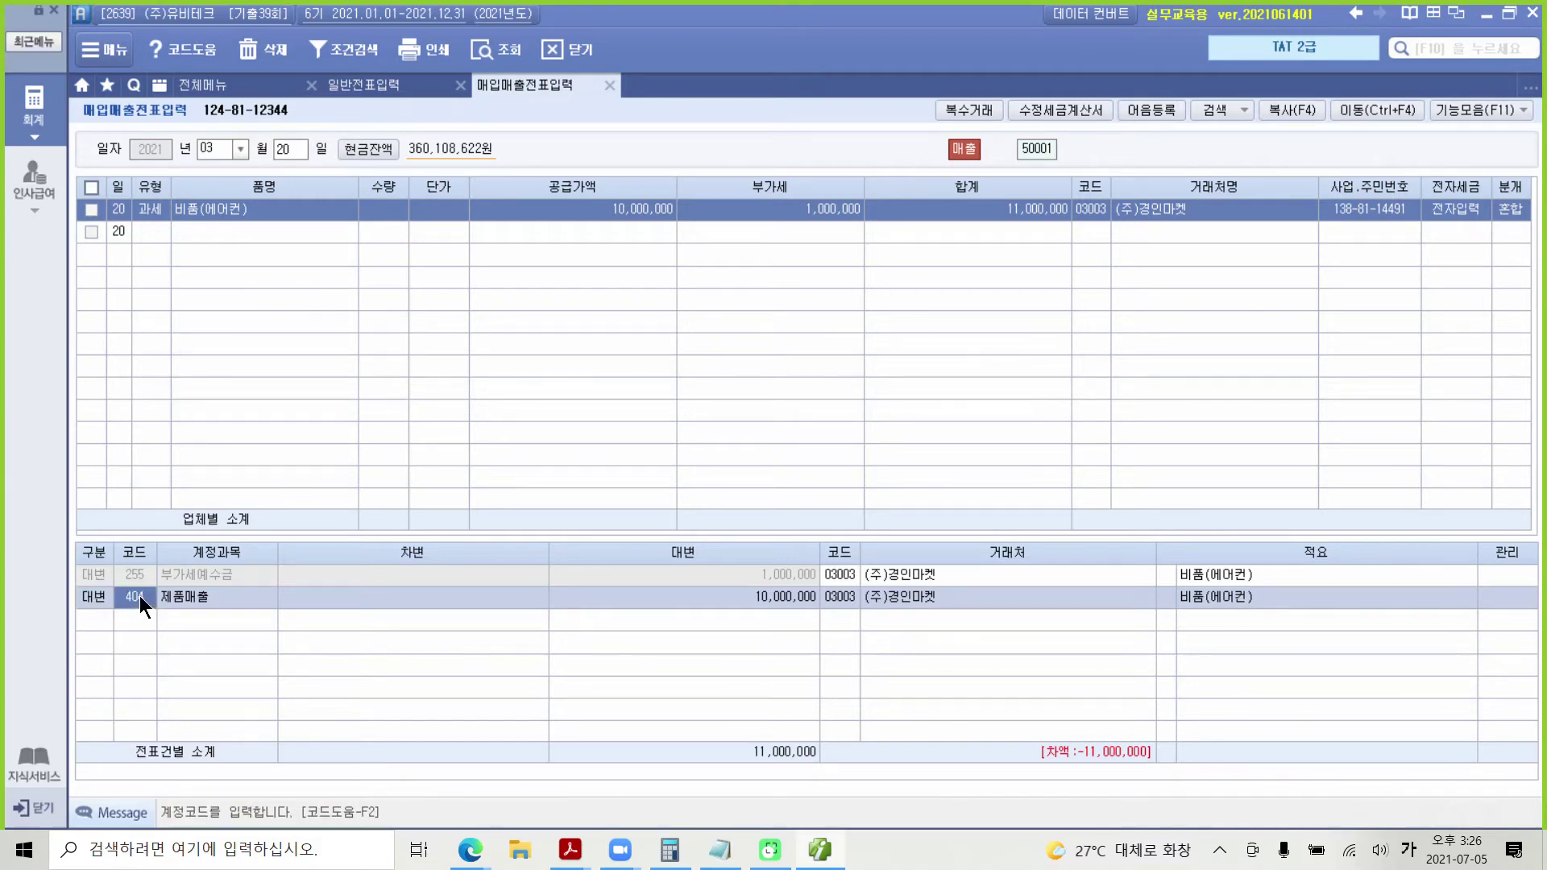
{"action": "type", "text": "비푸ㅁ"}
{"action": "key", "text": "Return"}
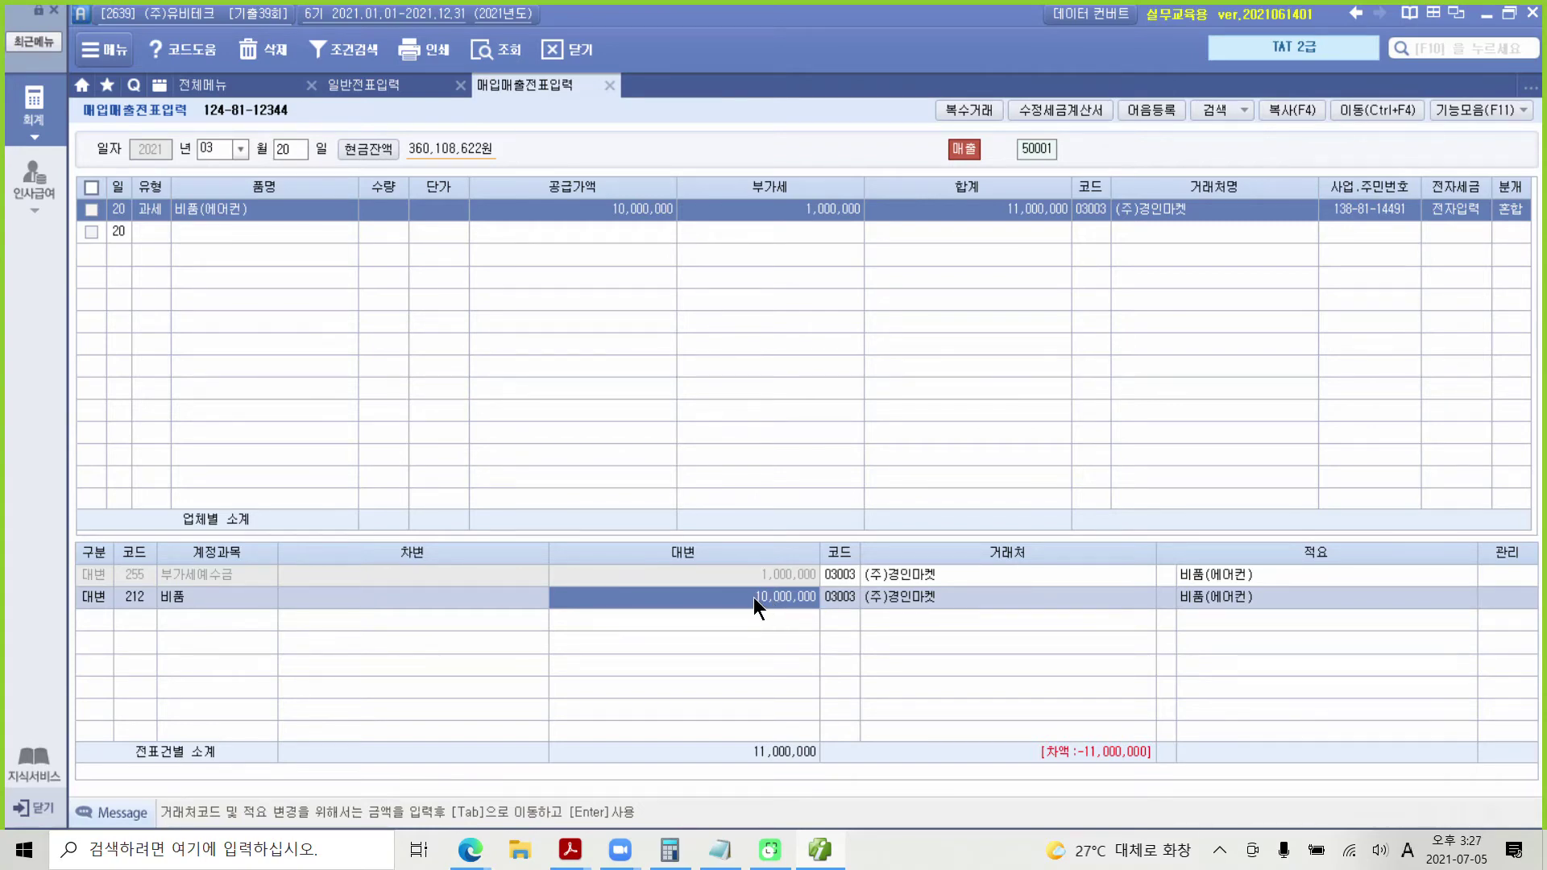
Step: Look up 비품(에어컨)'s 기초가액 35,000,000 and 전기말상각누계액 17,500,000, then return to the voucher
{"action": "left_click", "coordinate": [224, 85]}
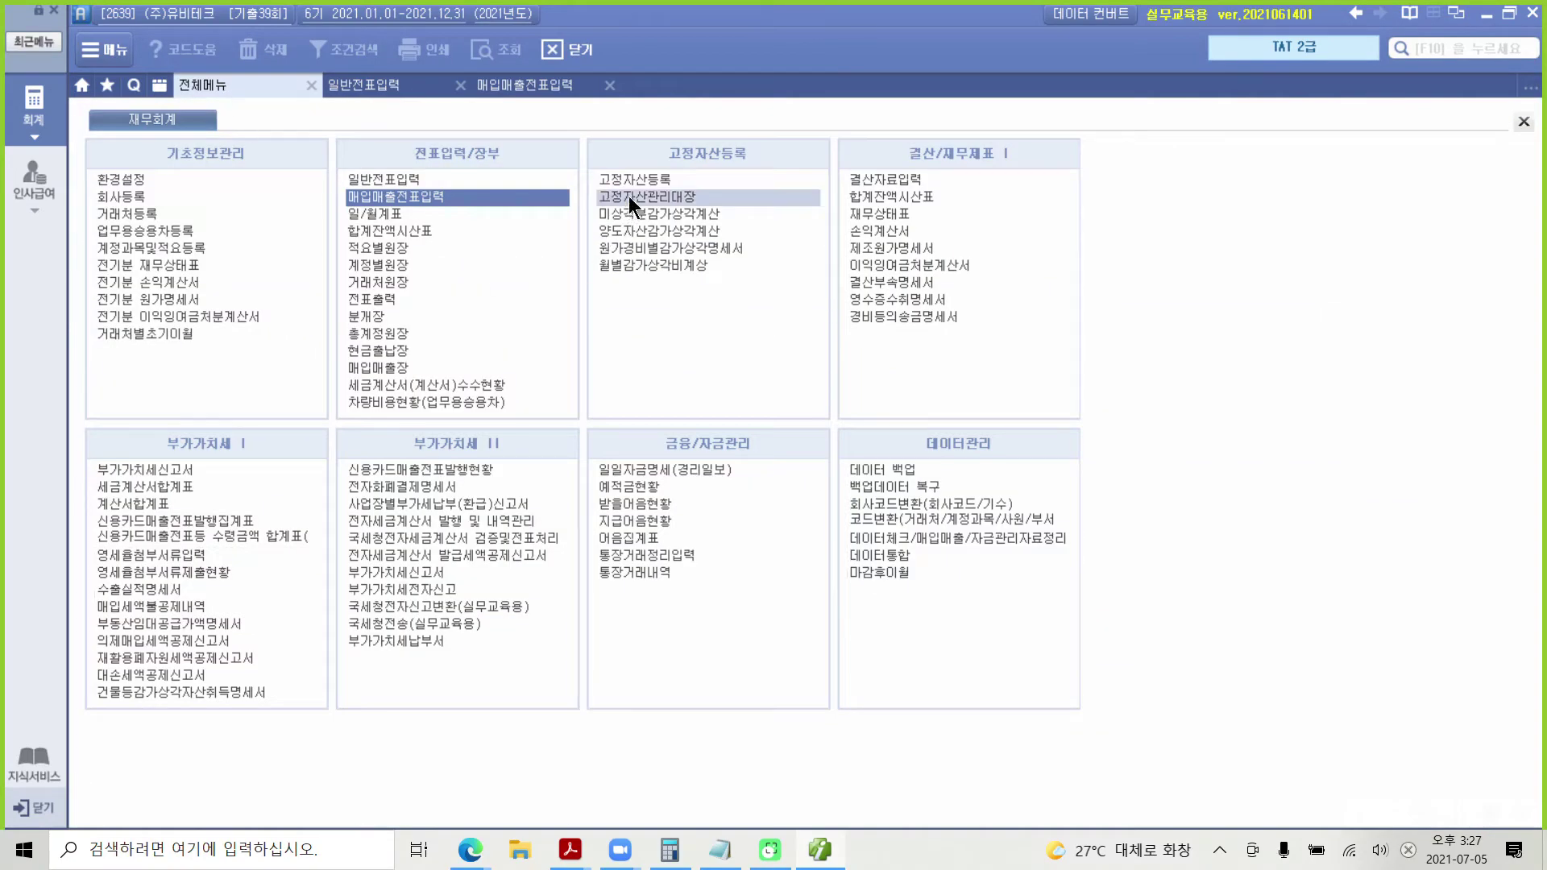
{"action": "left_click", "coordinate": [633, 178]}
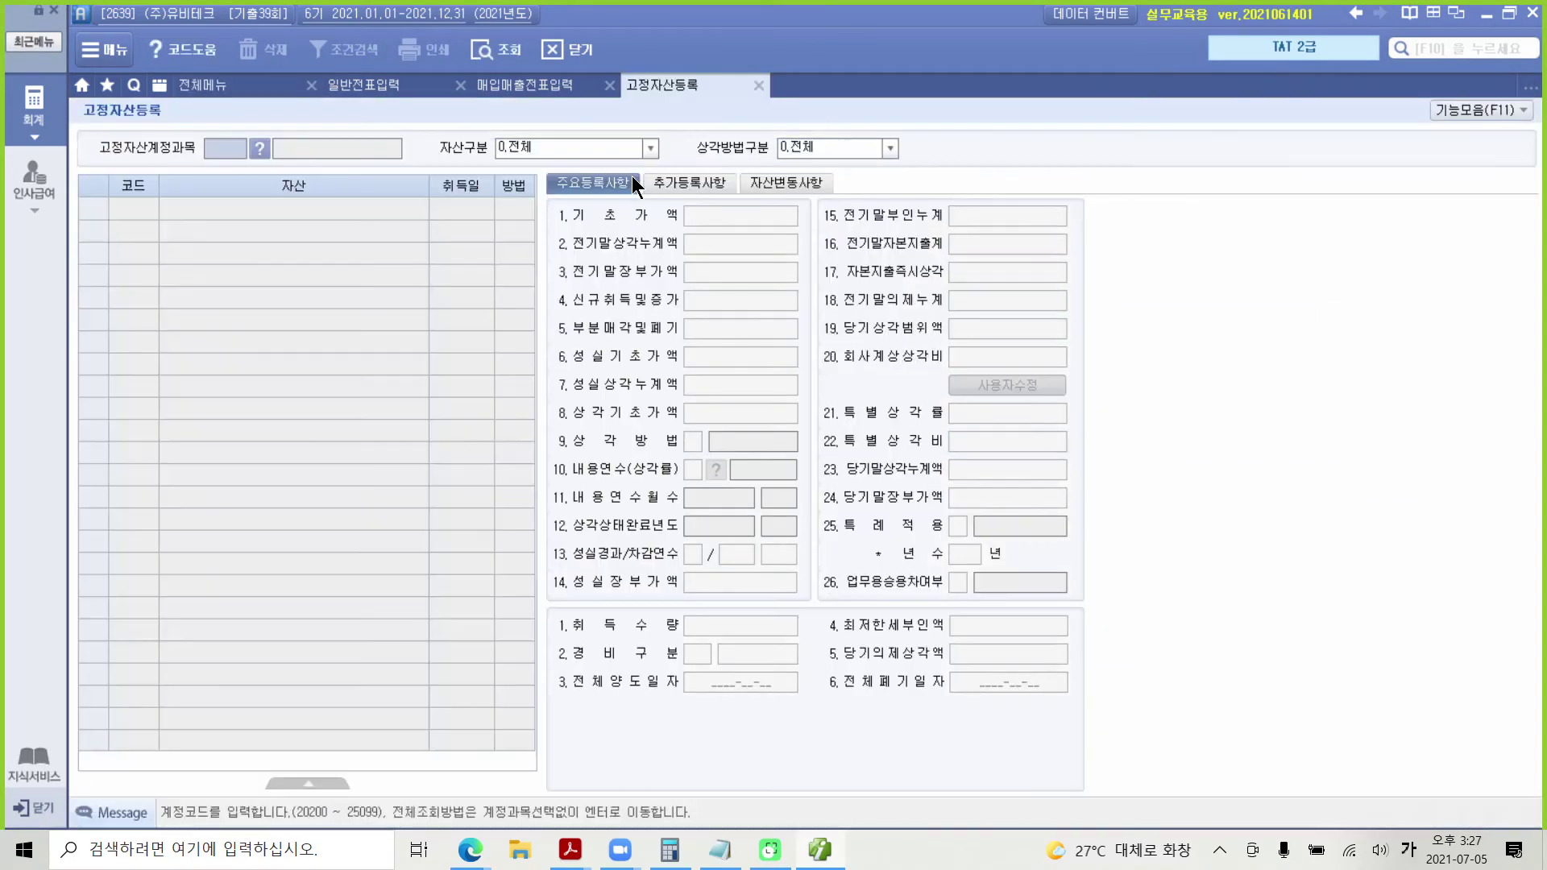
{"action": "key", "text": "Return"}
{"action": "key", "text": "Return"}
{"action": "key", "text": "Return"}
{"action": "key", "text": "Return"}
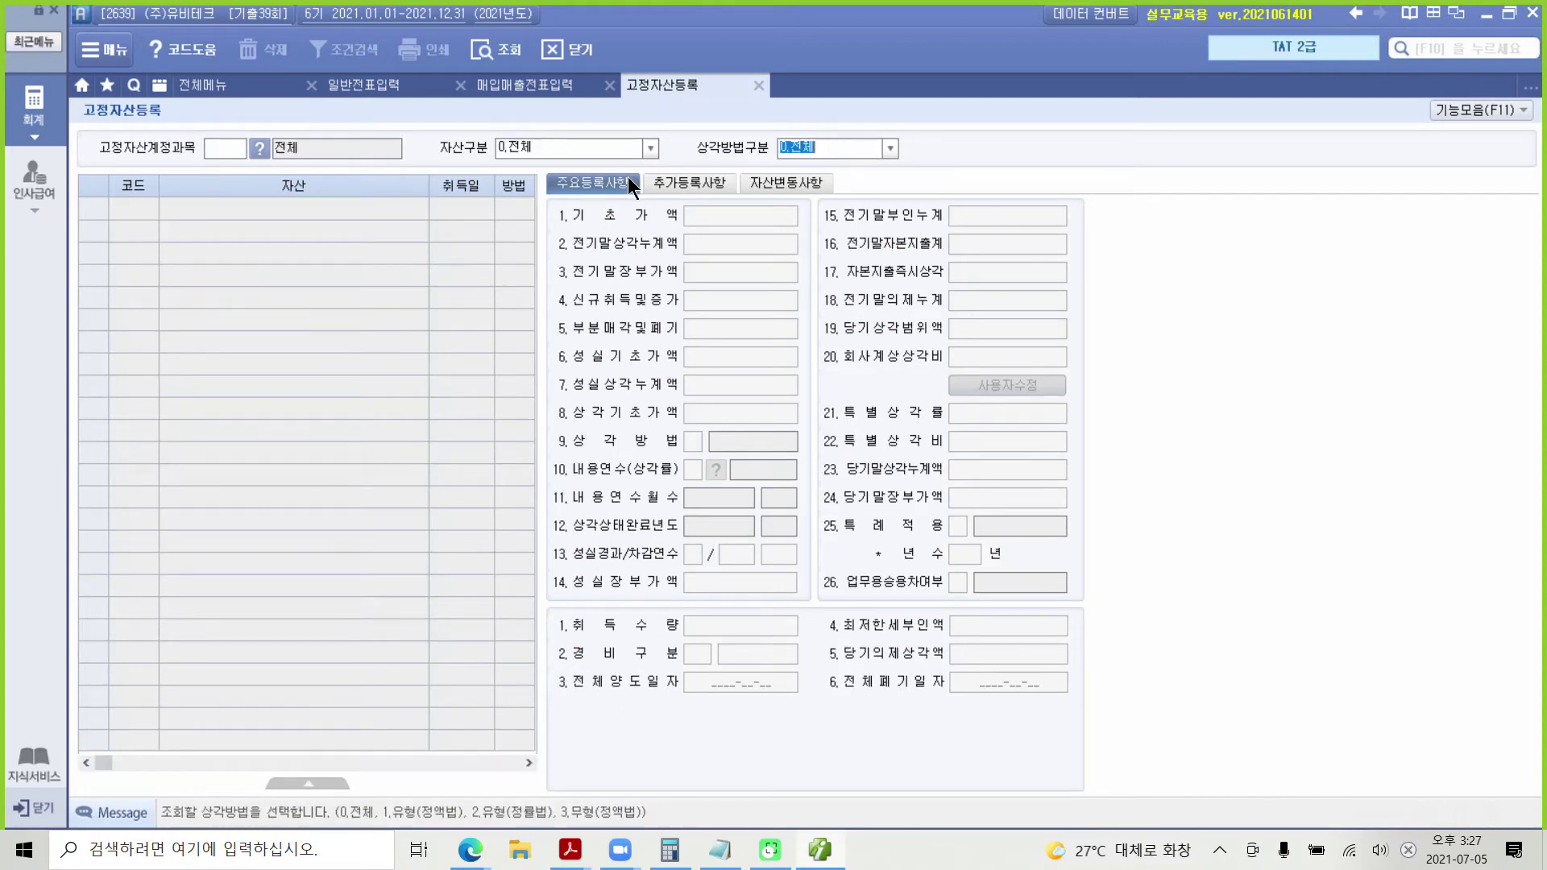
{"action": "left_click", "coordinate": [382, 203]}
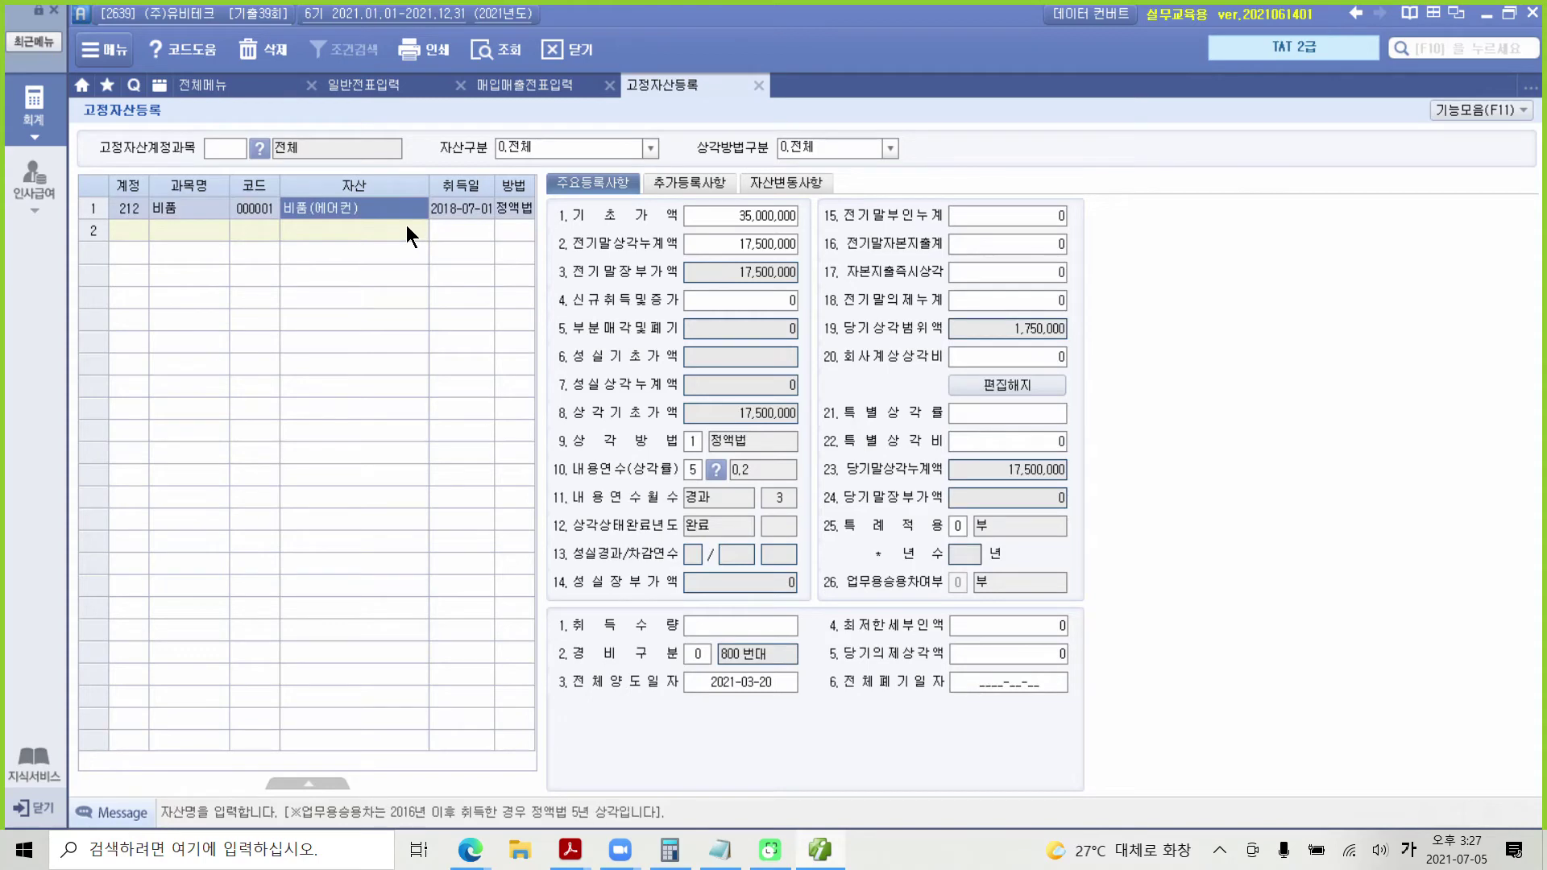
{"action": "mouse_move", "coordinate": [549, 190]}
{"action": "left_mouse_down"}
{"action": "mouse_move", "coordinate": [801, 234]}
{"action": "mouse_move", "coordinate": [821, 193]}
{"action": "mouse_move", "coordinate": [804, 209]}
{"action": "mouse_move", "coordinate": [833, 192]}
{"action": "left_mouse_up"}
{"action": "mouse_move", "coordinate": [542, 255]}
{"action": "left_mouse_down"}
{"action": "mouse_move", "coordinate": [810, 260]}
{"action": "mouse_move", "coordinate": [824, 243]}
{"action": "left_mouse_up"}
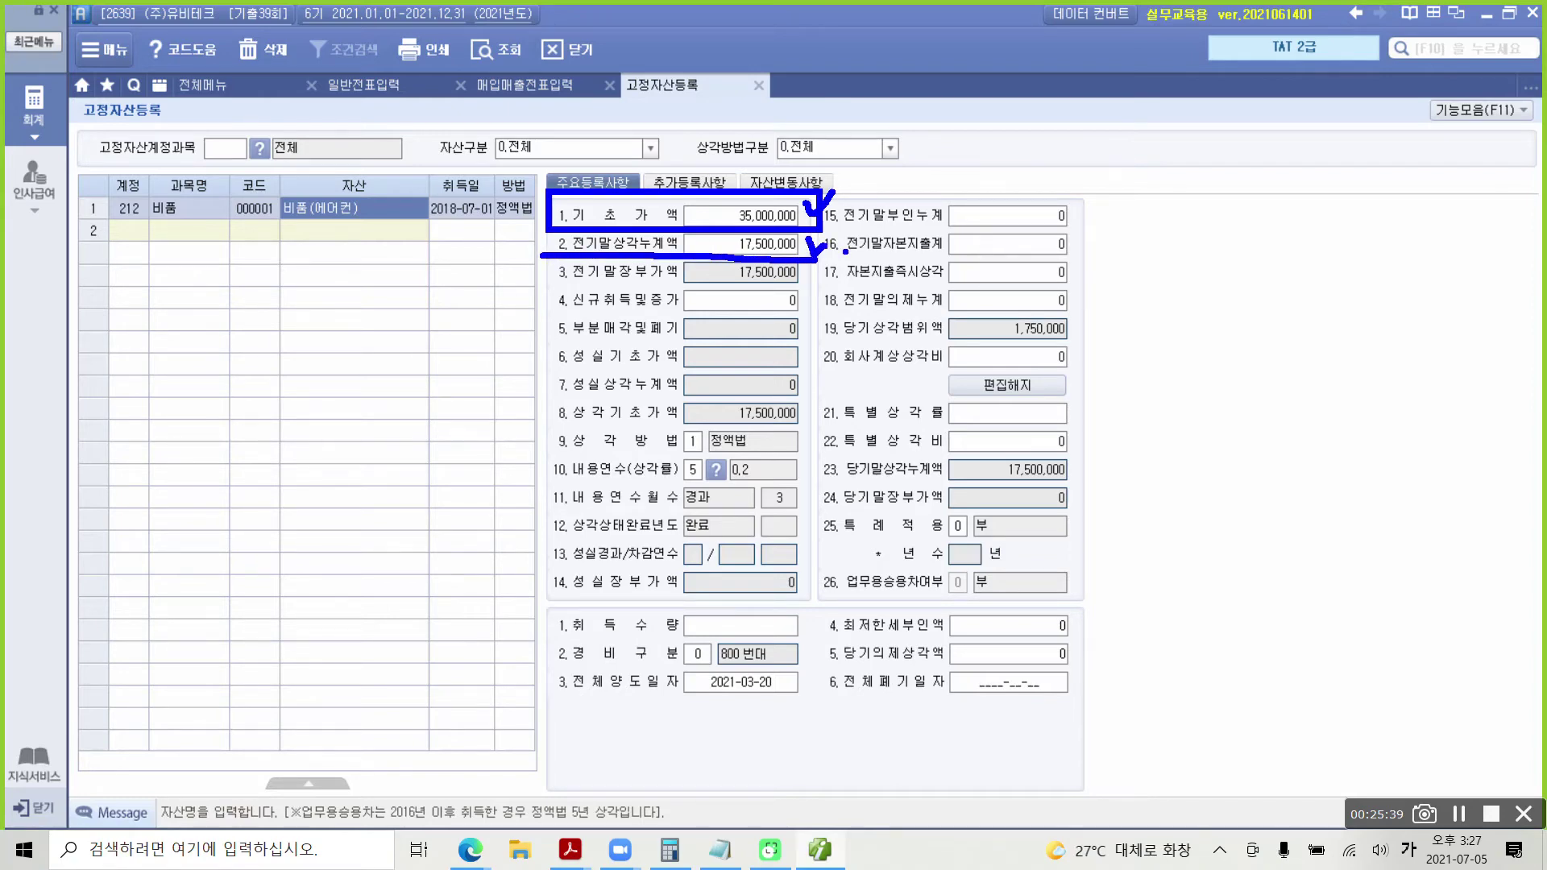
{"action": "key", "text": "Escape"}
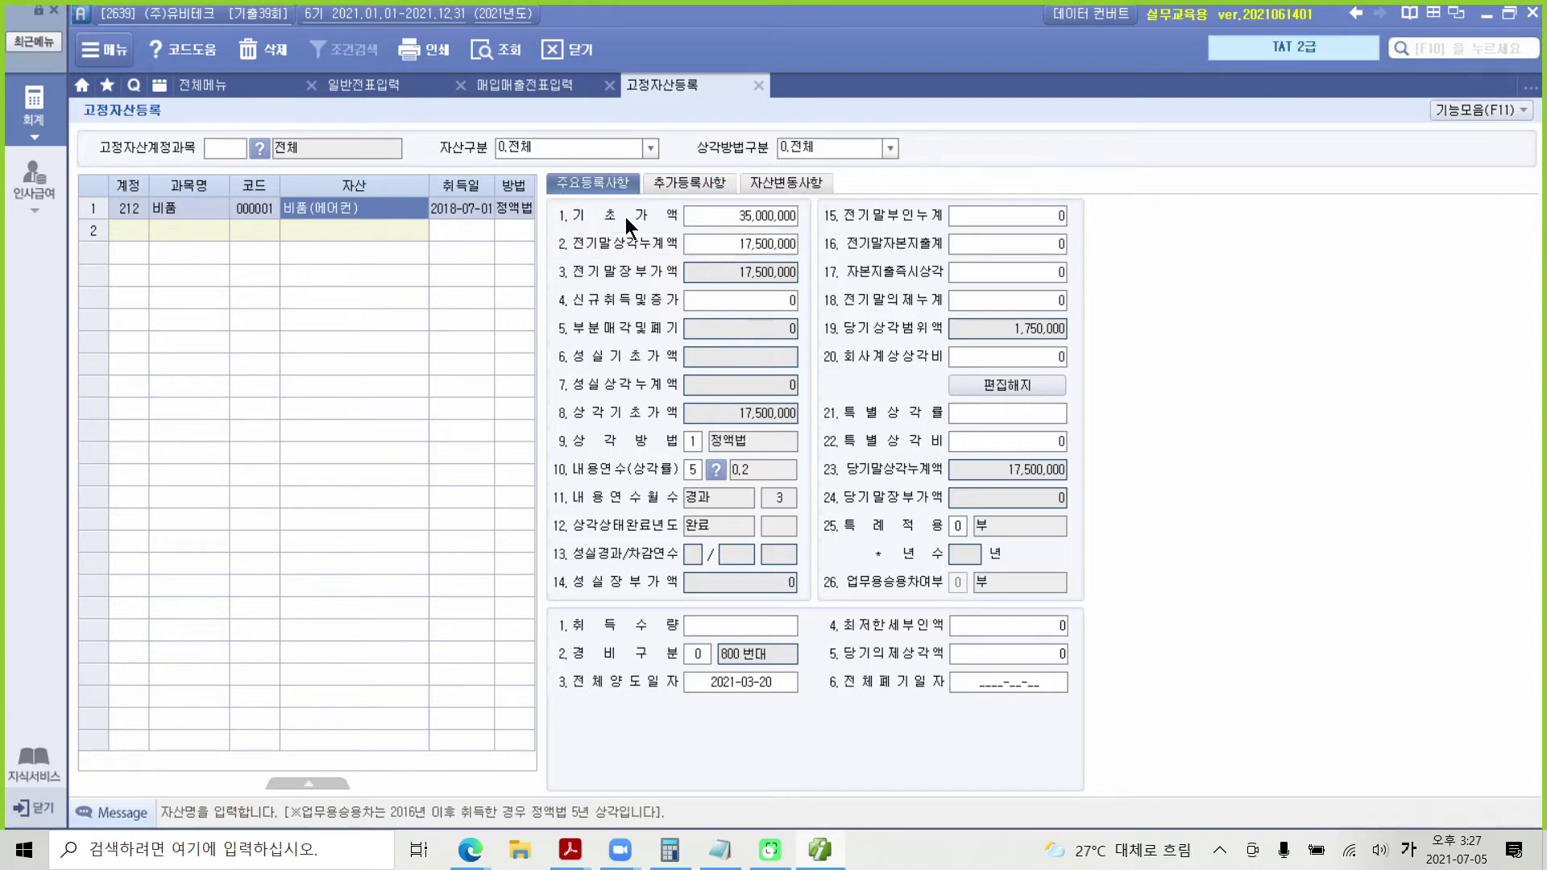
{"action": "left_click", "coordinate": [721, 212]}
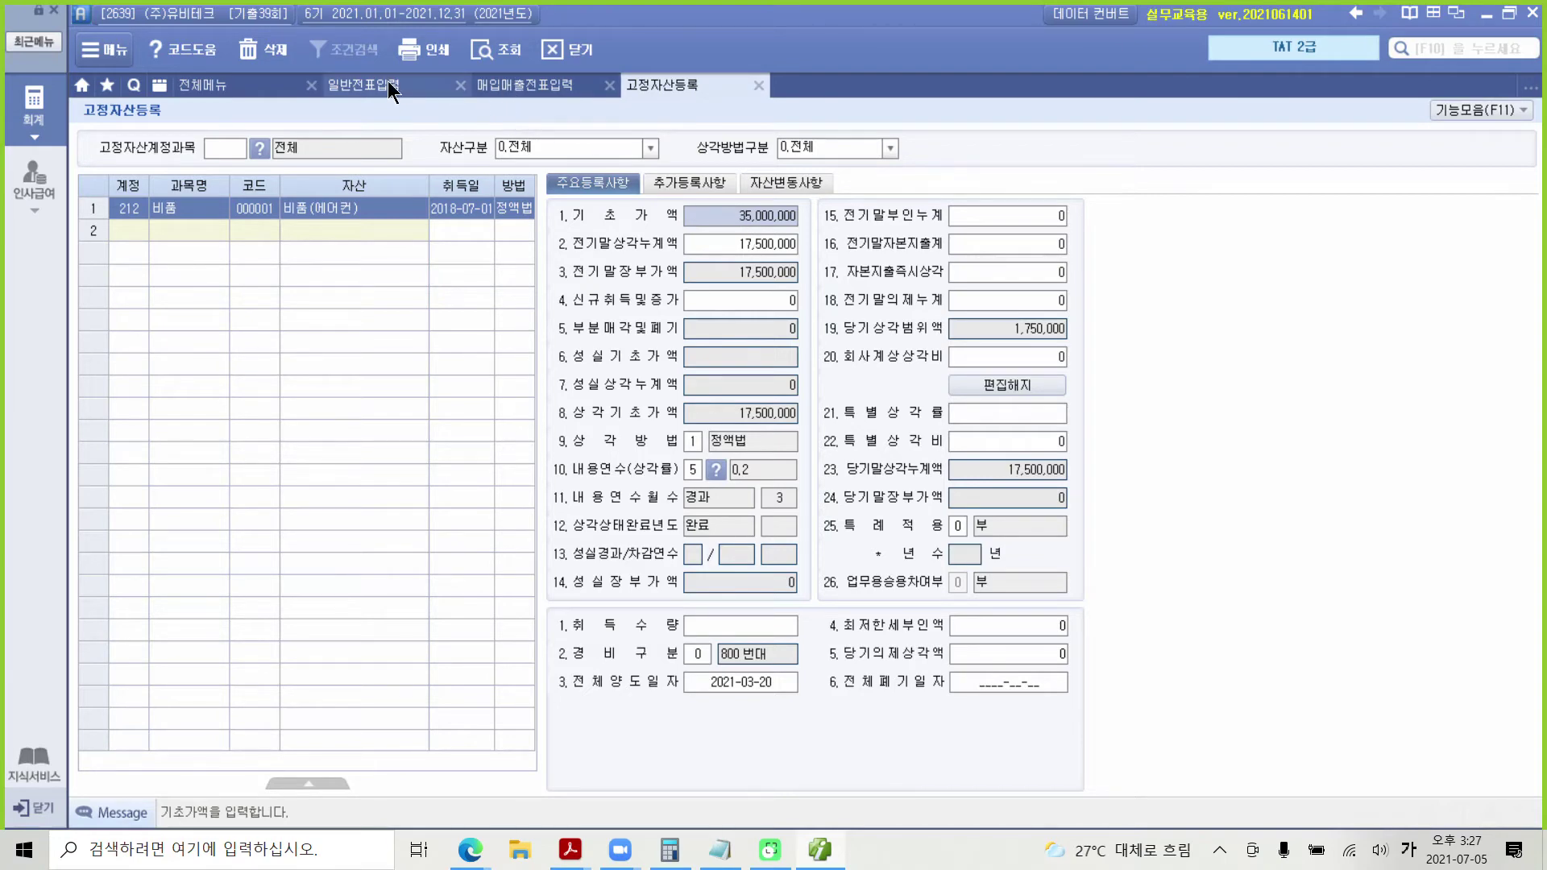
{"action": "left_click", "coordinate": [505, 86]}
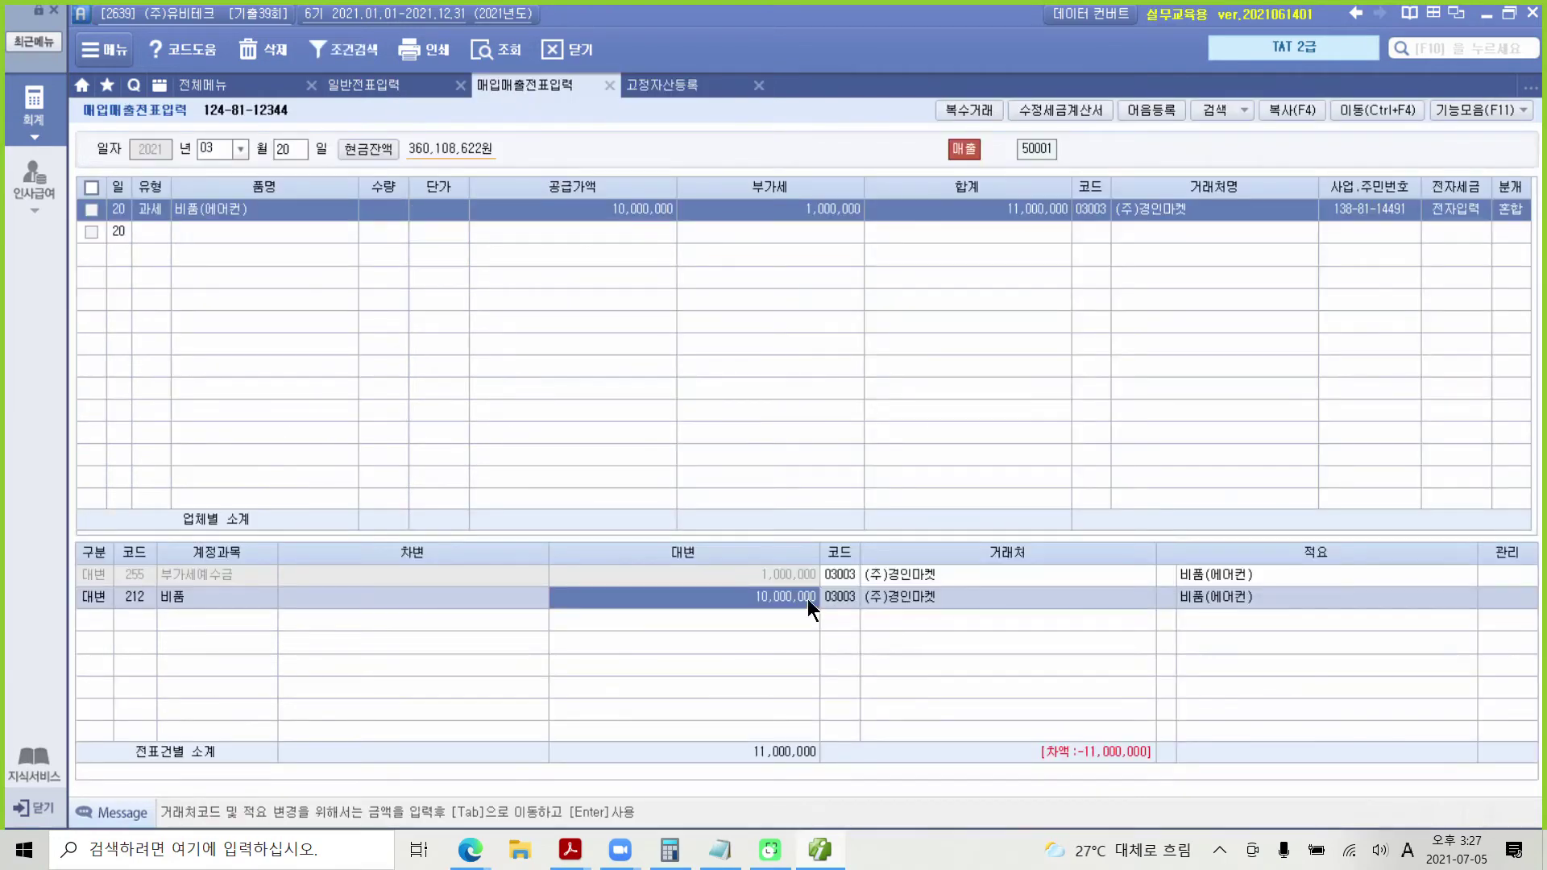
Step: Set the 212 비품 credit to 35,000,000 and start a 213 감가상각누계액 debit line
{"action": "type", "text": "35000000"}
{"action": "key", "text": "Return"}
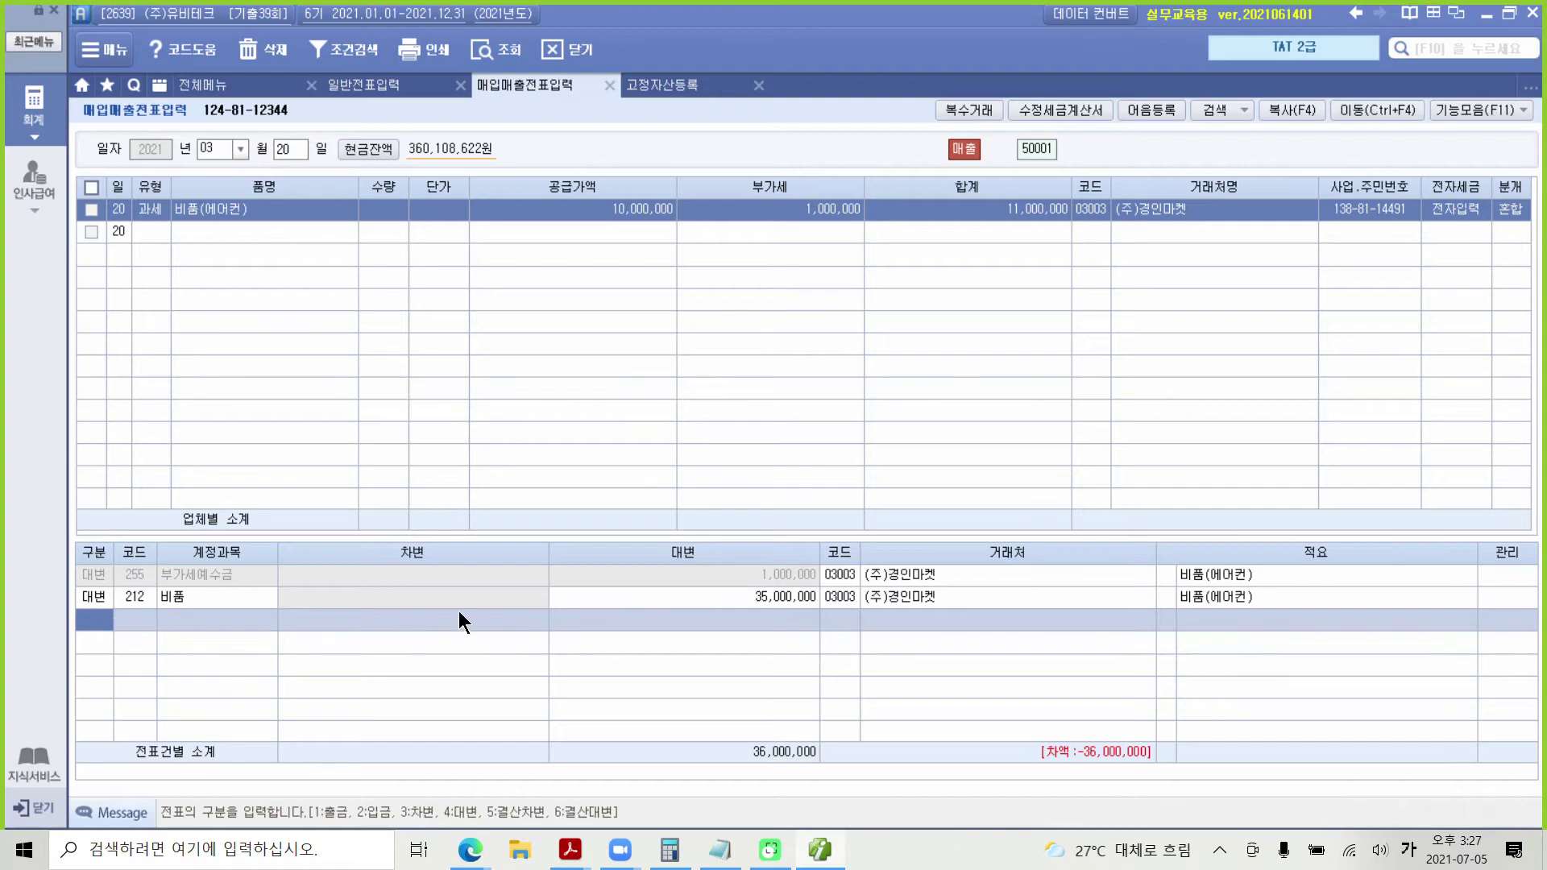
{"action": "type", "text": "3"}
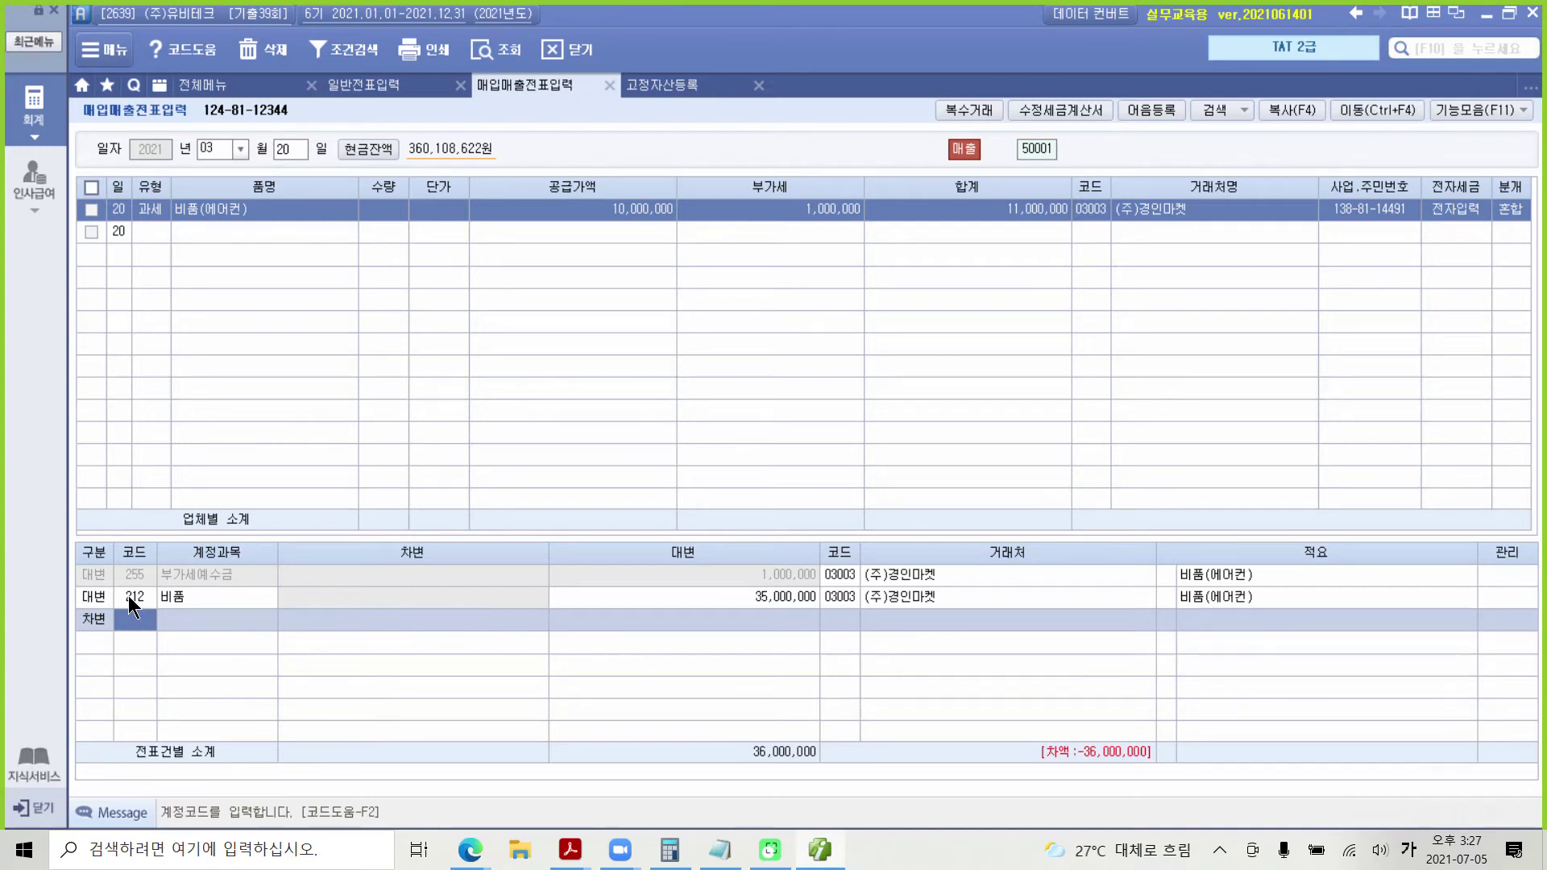
{"action": "type", "text": "213"}
{"action": "key", "text": "Return"}
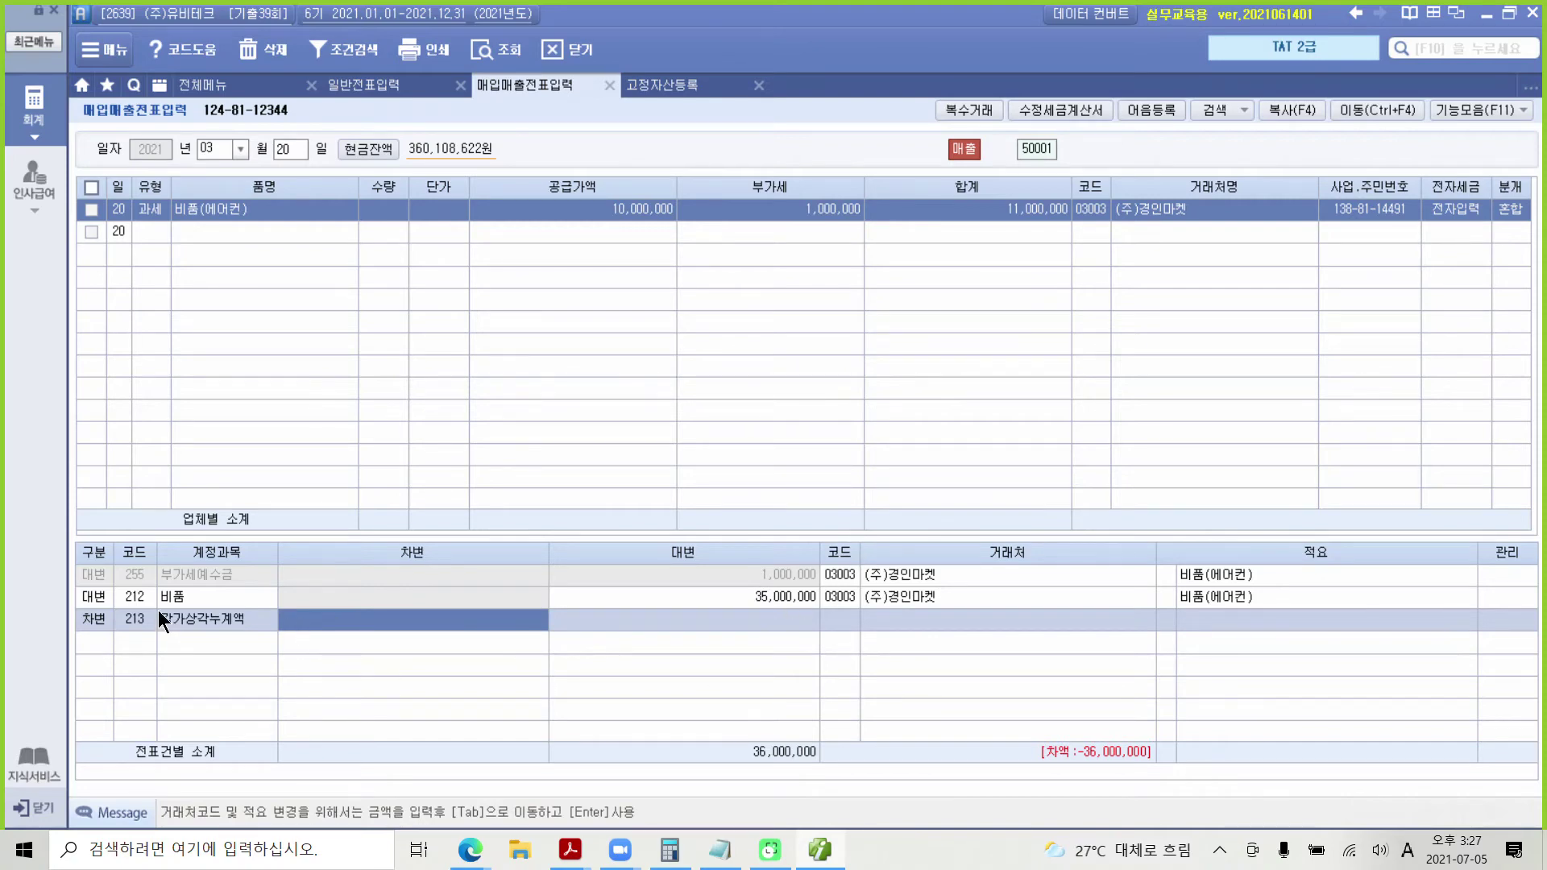
Step: Confirm the air conditioner's 17,500,000 prior-year accumulated depreciation in 고정자산등록, then return to 일반전표입력
{"action": "left_click", "coordinate": [670, 83]}
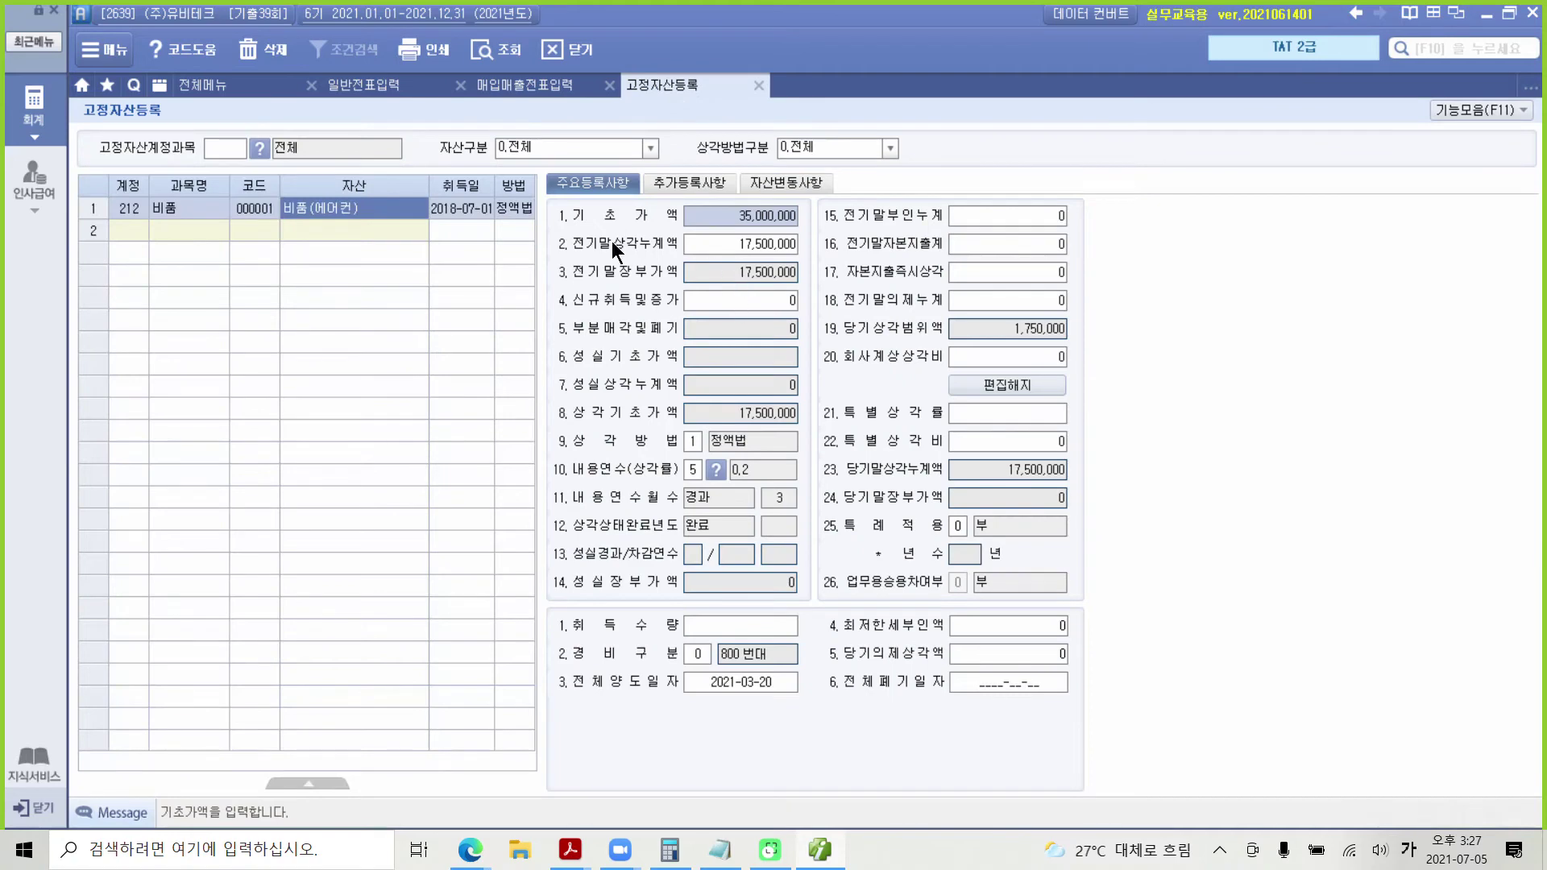
{"action": "left_click", "coordinate": [719, 243]}
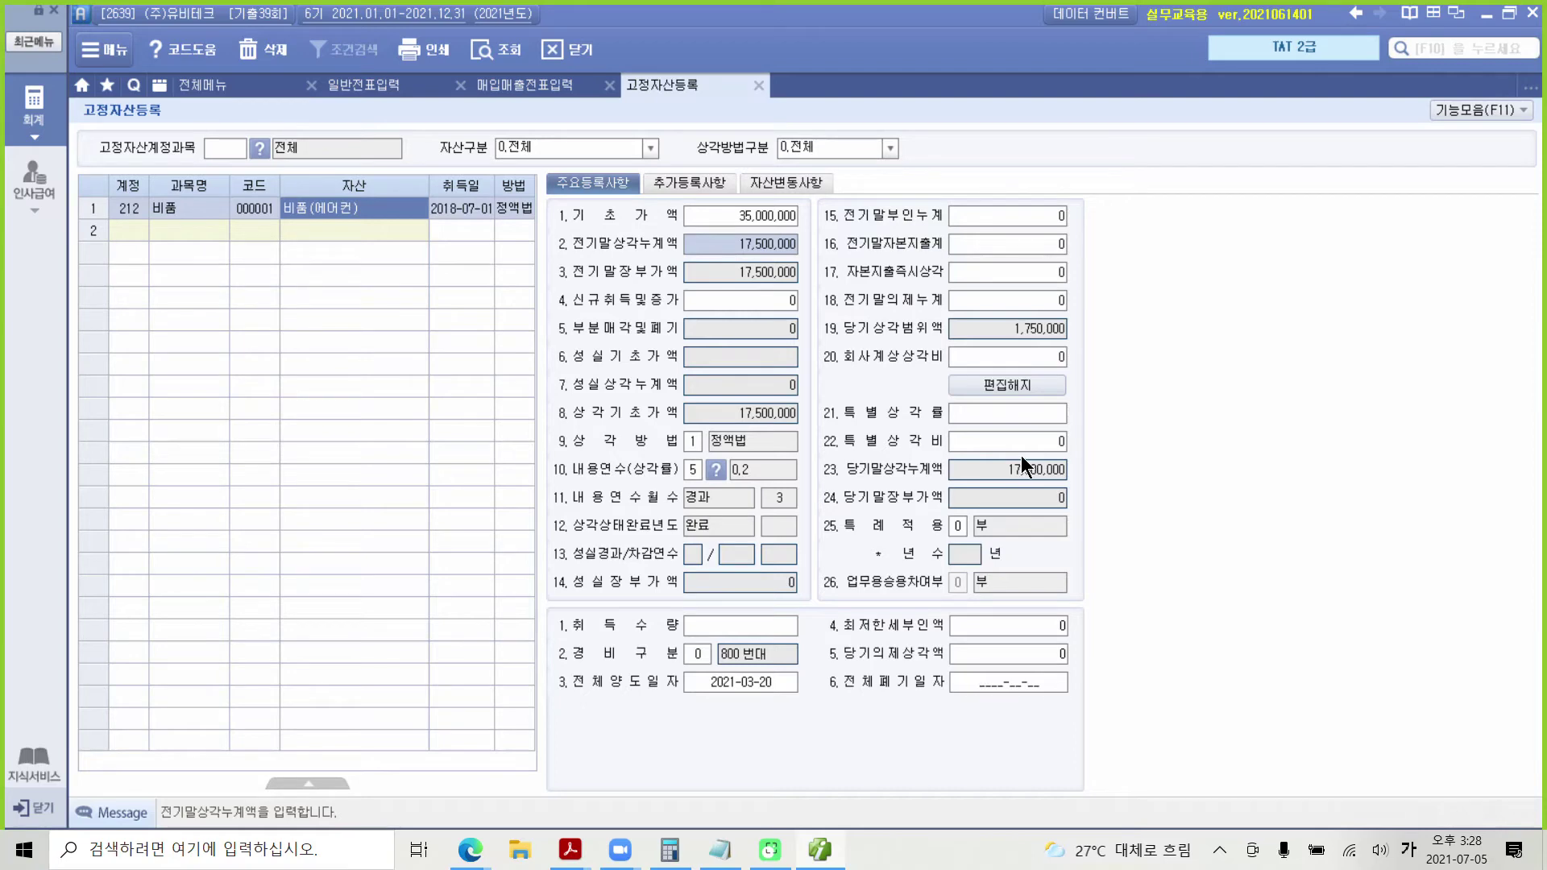
{"action": "key", "text": "ctrl+f"}
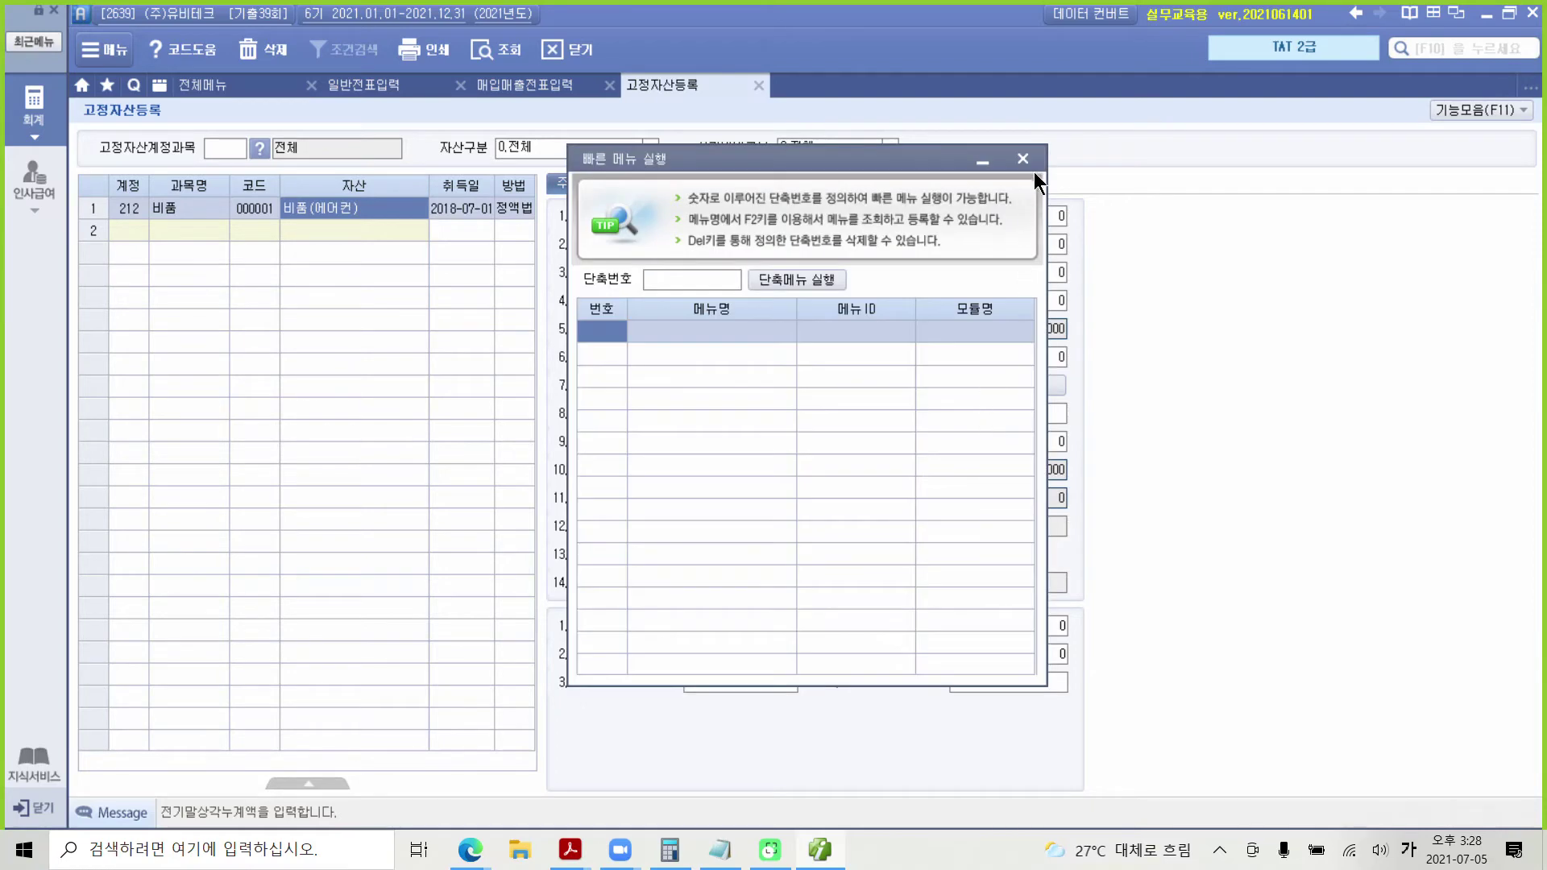
{"action": "left_click", "coordinate": [1023, 158]}
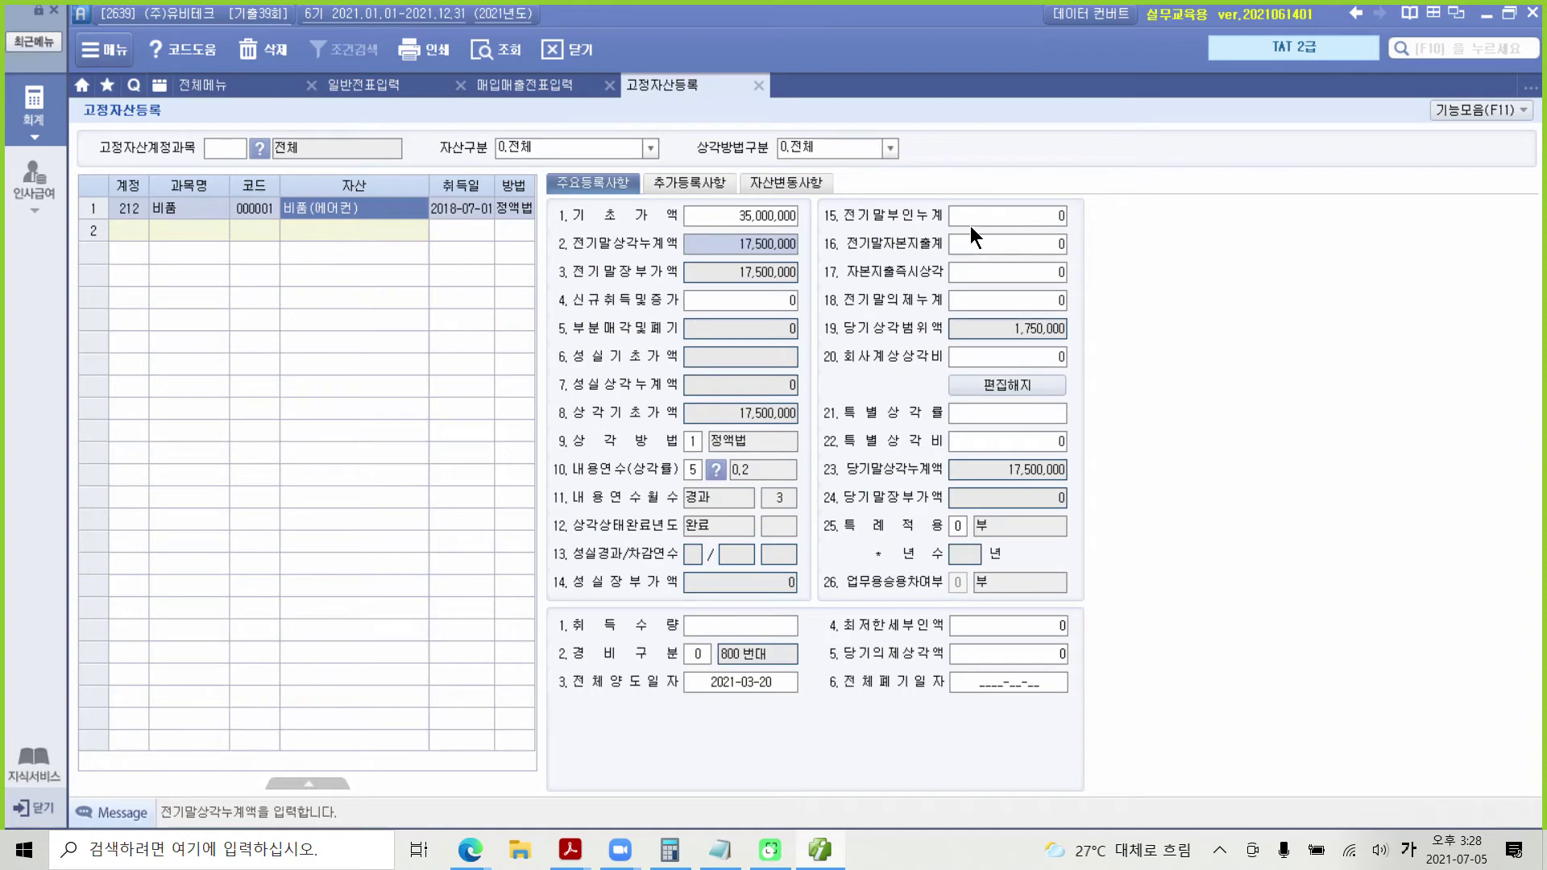
{"action": "mouse_move", "coordinate": [809, 334]}
{"action": "left_mouse_down"}
{"action": "mouse_move", "coordinate": [834, 357]}
{"action": "mouse_move", "coordinate": [1086, 372]}
{"action": "left_mouse_up"}
{"action": "left_click_drag", "start_coordinate": [743, 256], "coordinate": [807, 255]}
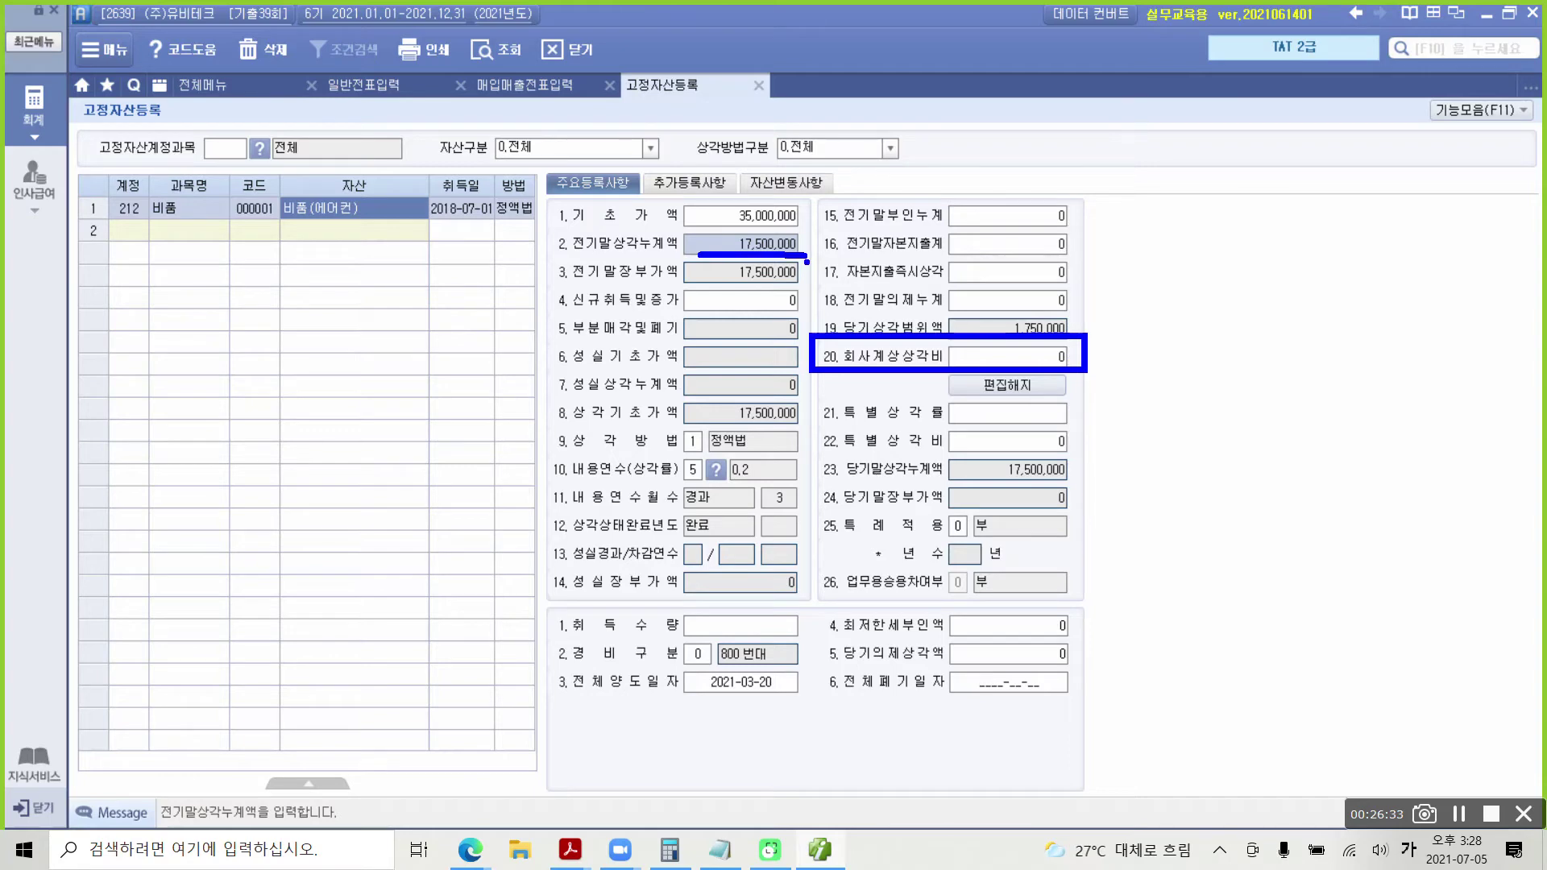
{"action": "left_click_drag", "start_coordinate": [1135, 323], "coordinate": [1093, 390]}
{"action": "left_click_drag", "start_coordinate": [1072, 328], "coordinate": [1146, 404]}
{"action": "mouse_move", "coordinate": [726, 265]}
{"action": "left_mouse_down"}
{"action": "mouse_move", "coordinate": [700, 252]}
{"action": "mouse_move", "coordinate": [780, 283]}
{"action": "left_mouse_up"}
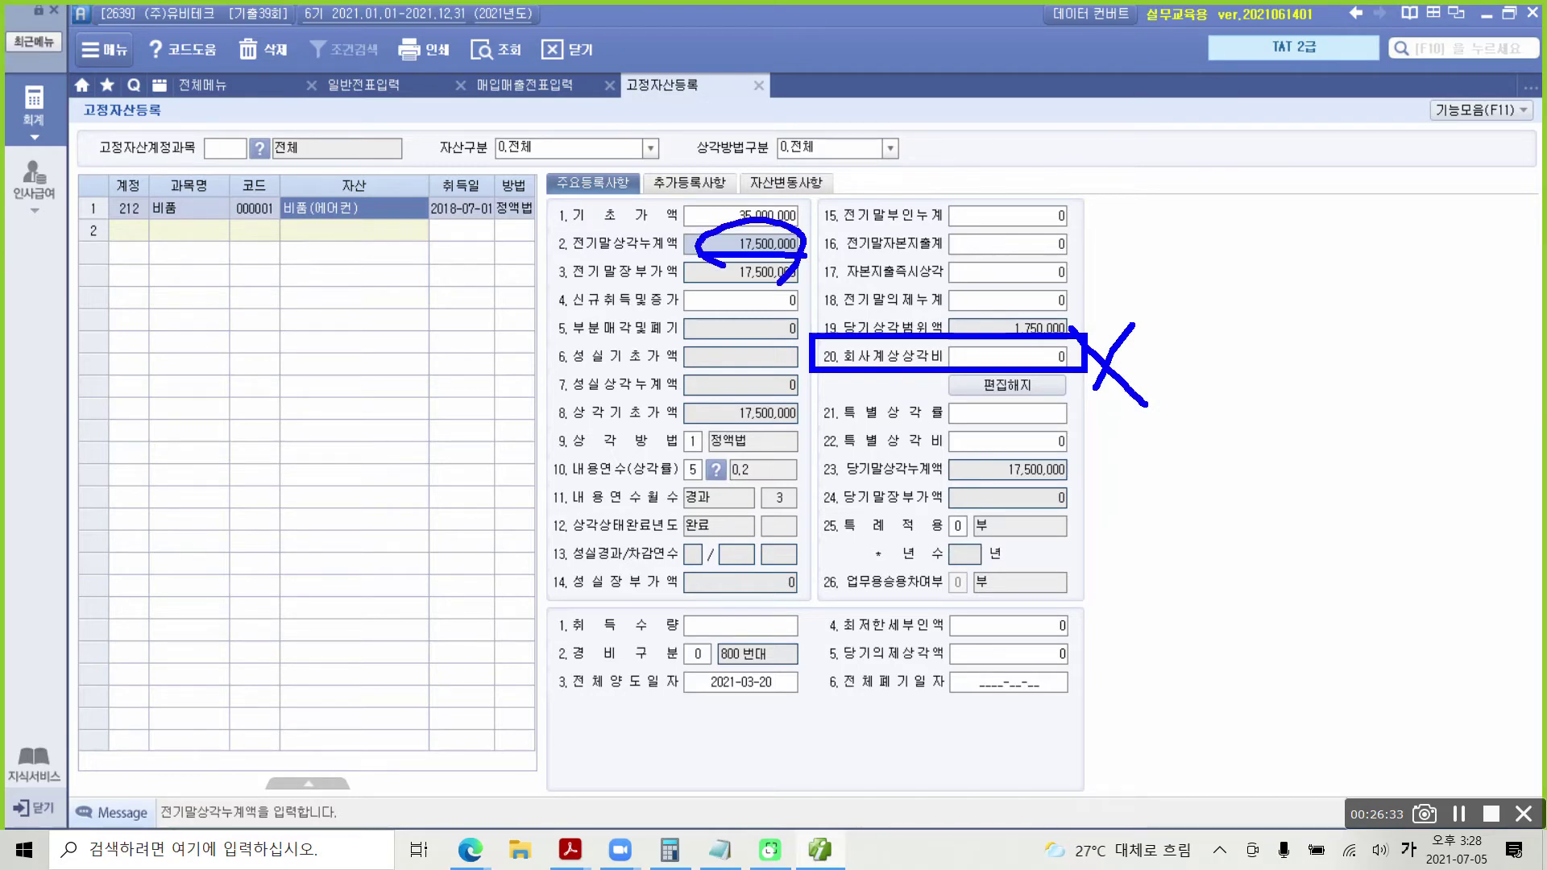
{"action": "key", "text": "Escape"}
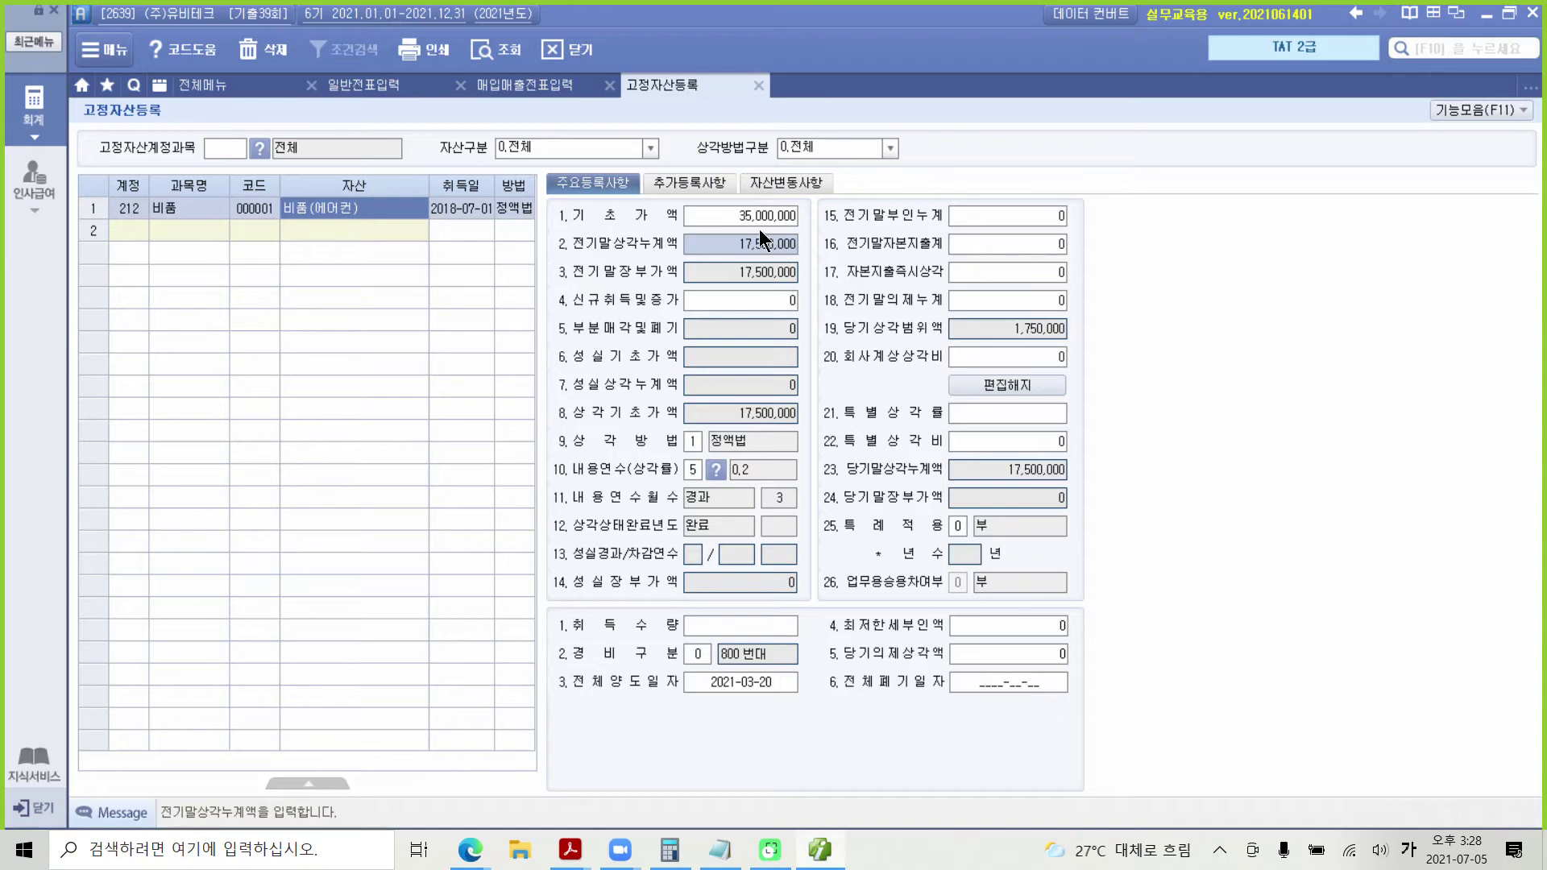
{"action": "left_click", "coordinate": [386, 87]}
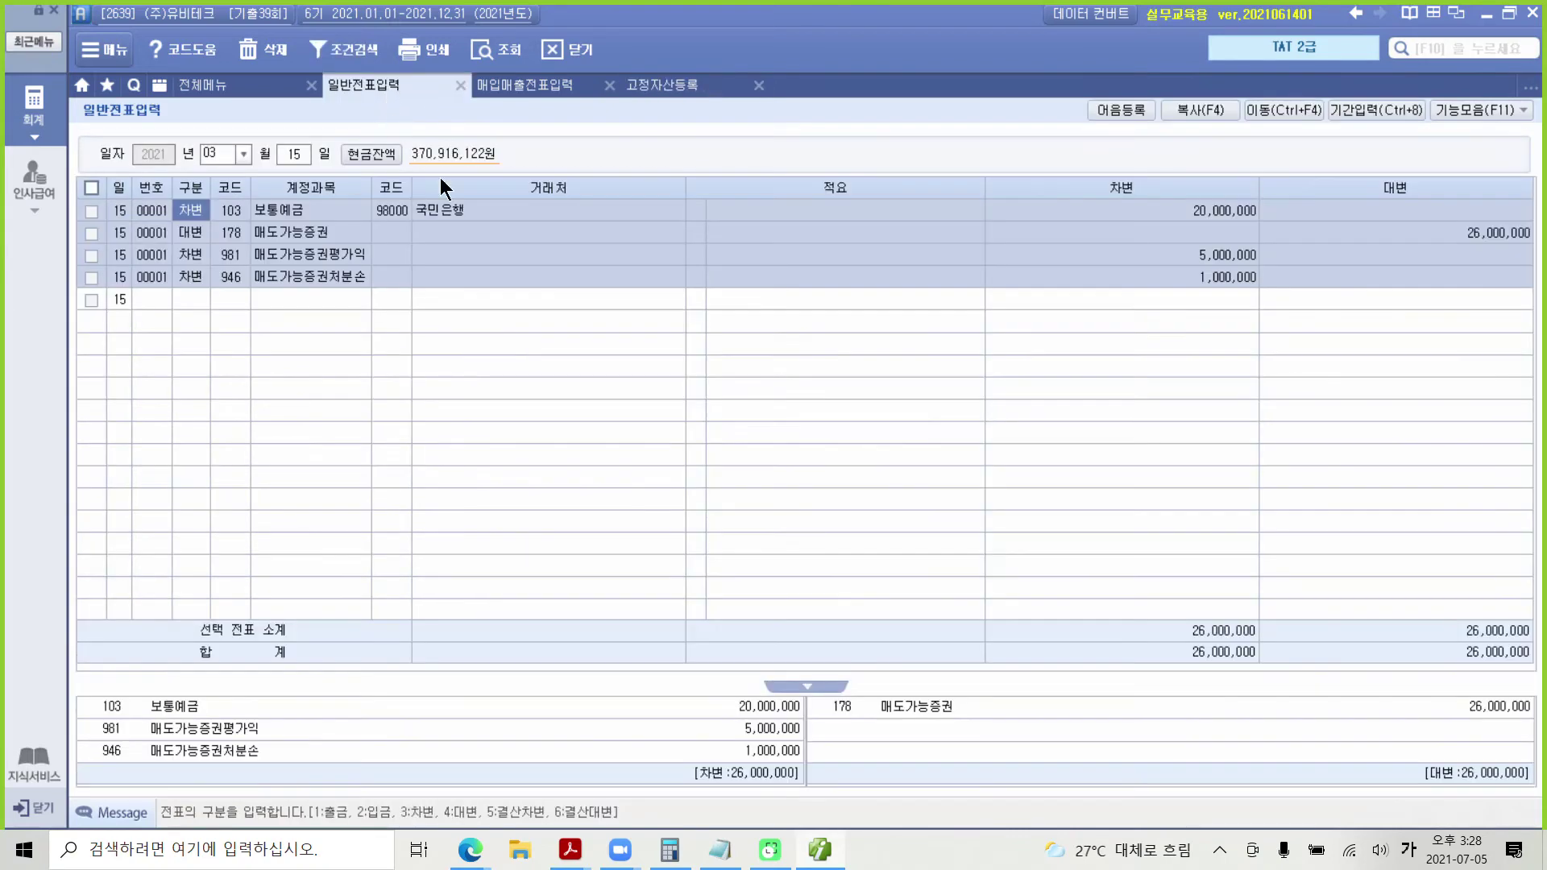
Step: Enter 17,500,000 as the 감가상각누계액 debit in the 매입매출전표입력 sale entry
{"action": "left_click", "coordinate": [538, 87]}
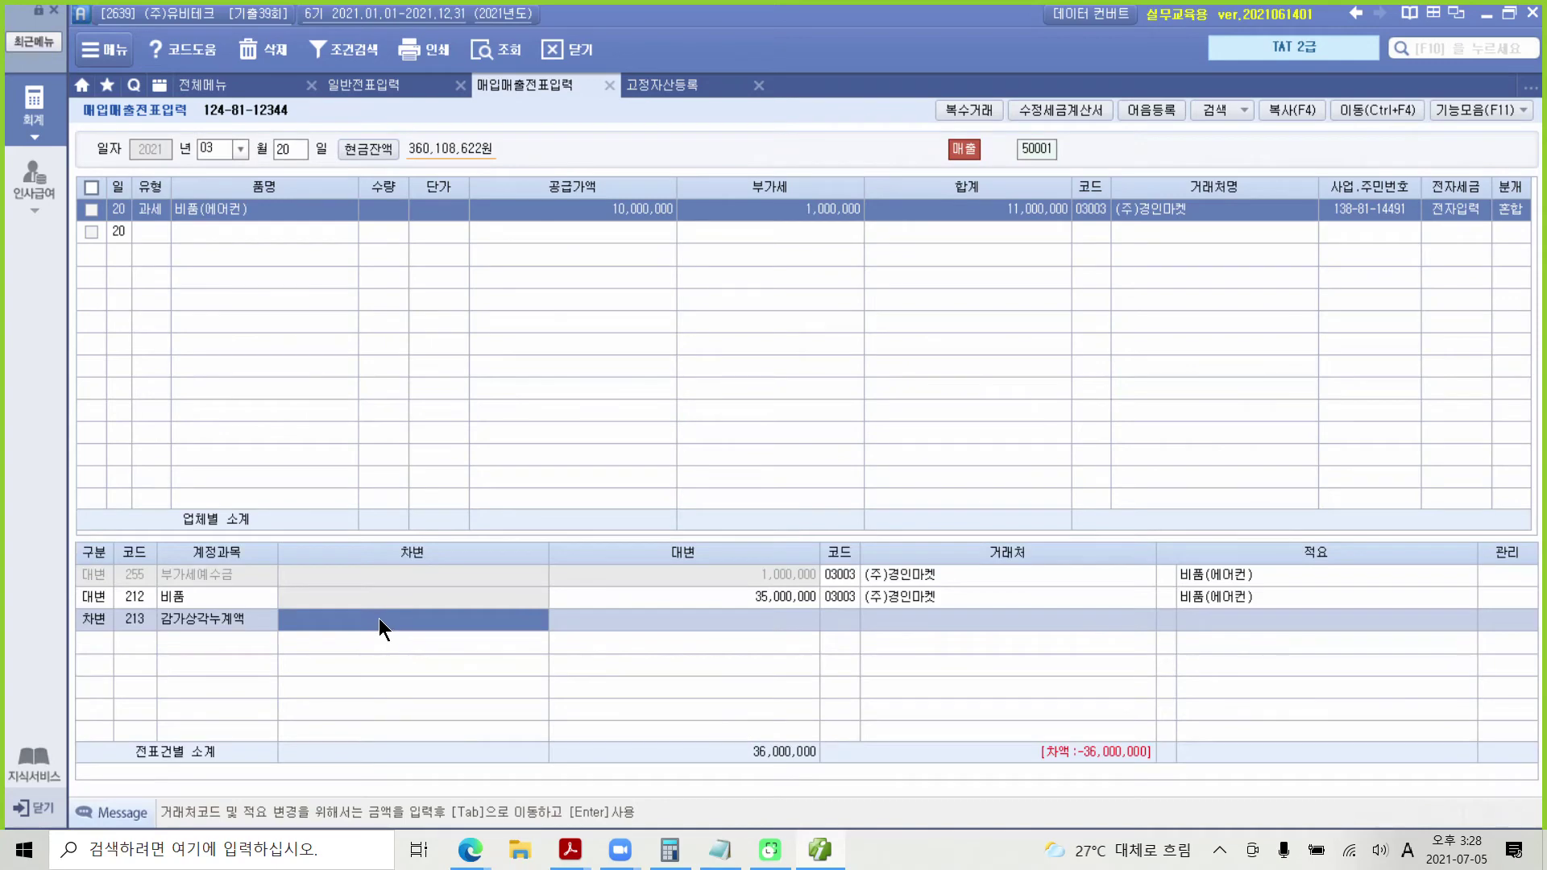
{"action": "type", "text": "17500000"}
{"action": "left_click", "coordinate": [103, 640]}
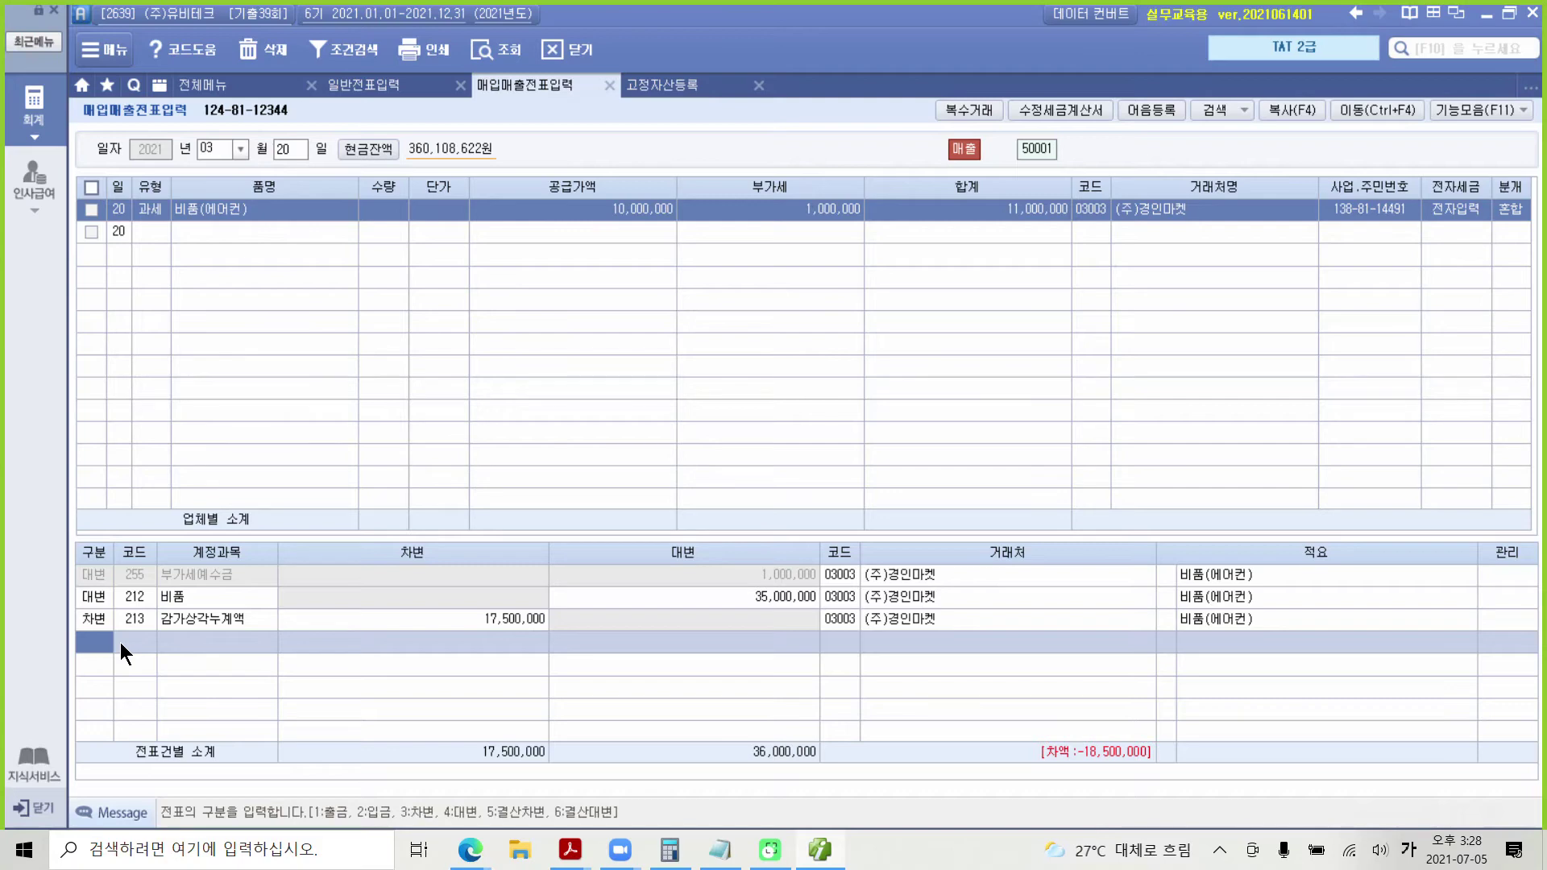
Step: Add a debit line of 1,000,000 to account 101 현금
{"action": "type", "text": "3"}
{"action": "key", "text": "Return"}
{"action": "type", "text": "101"}
{"action": "key", "text": "Return"}
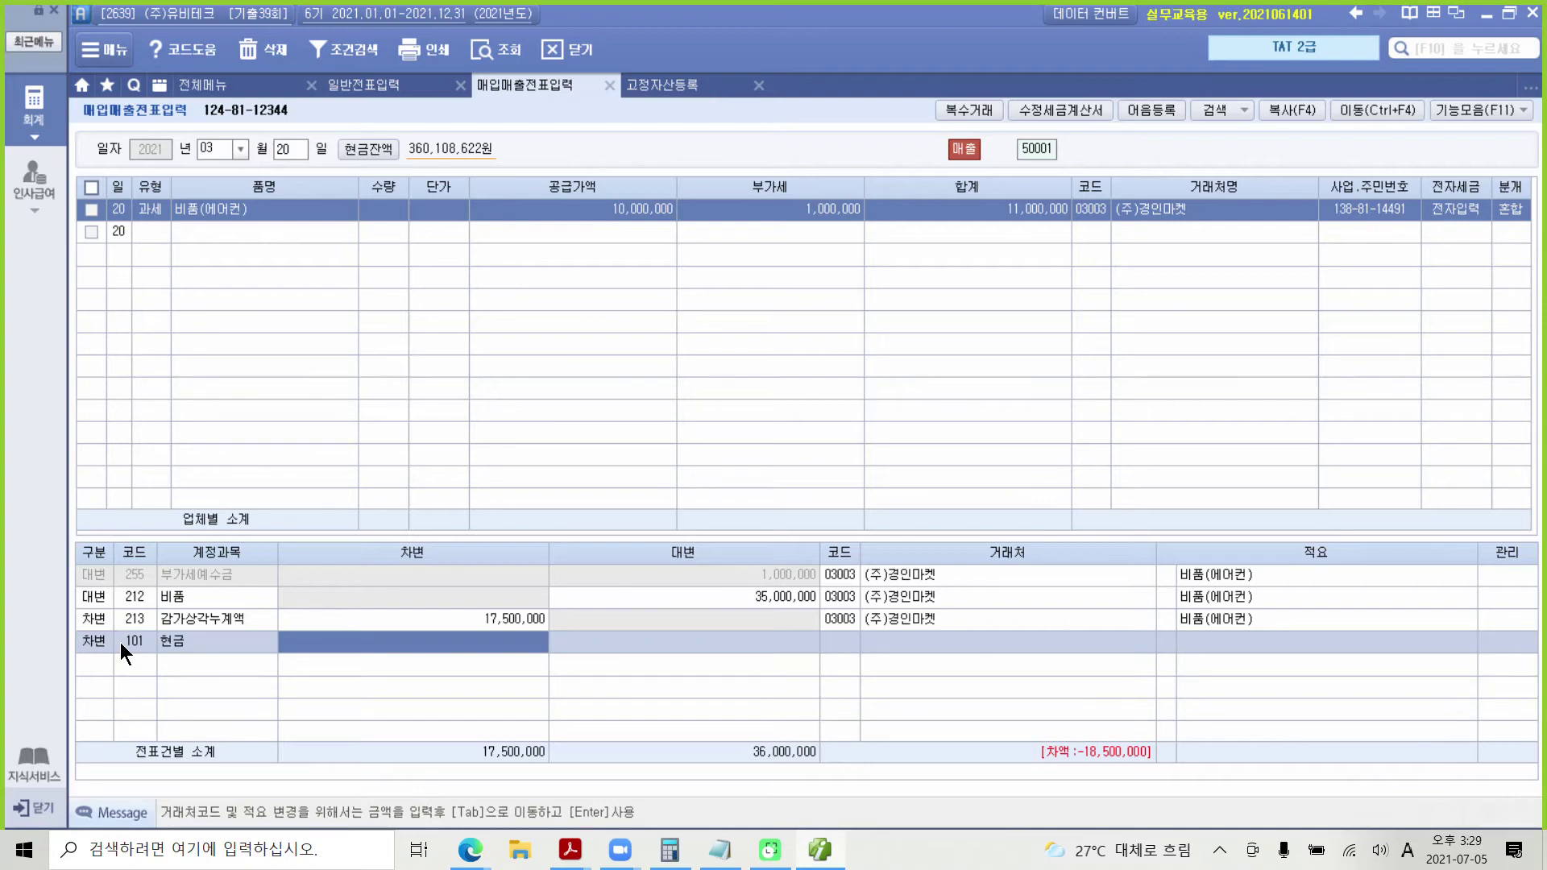
{"action": "type", "text": "1000000"}
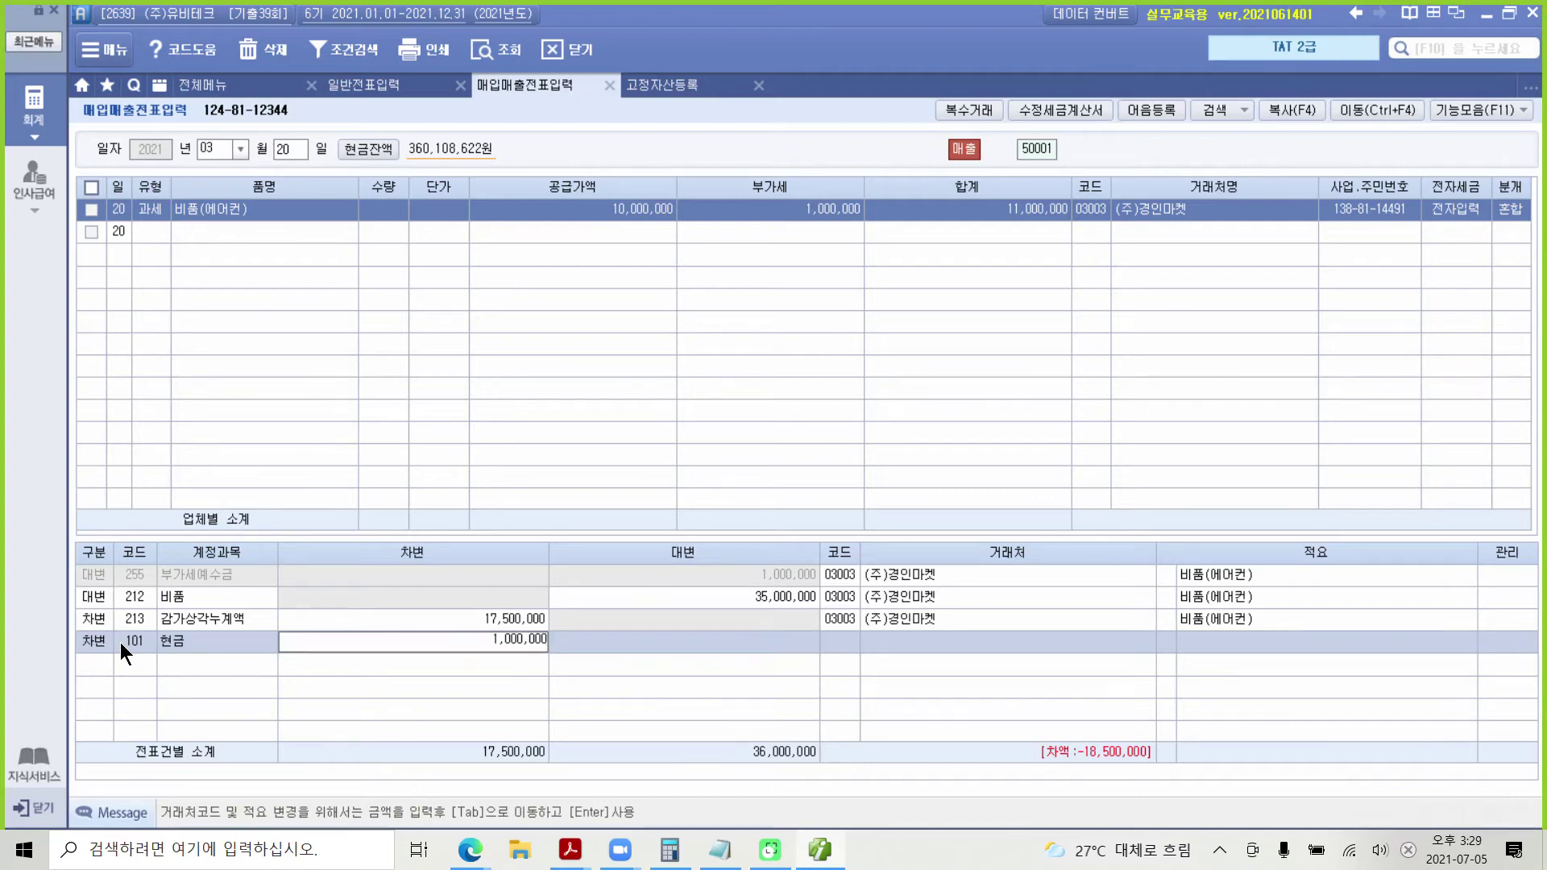
{"action": "key", "text": "Return"}
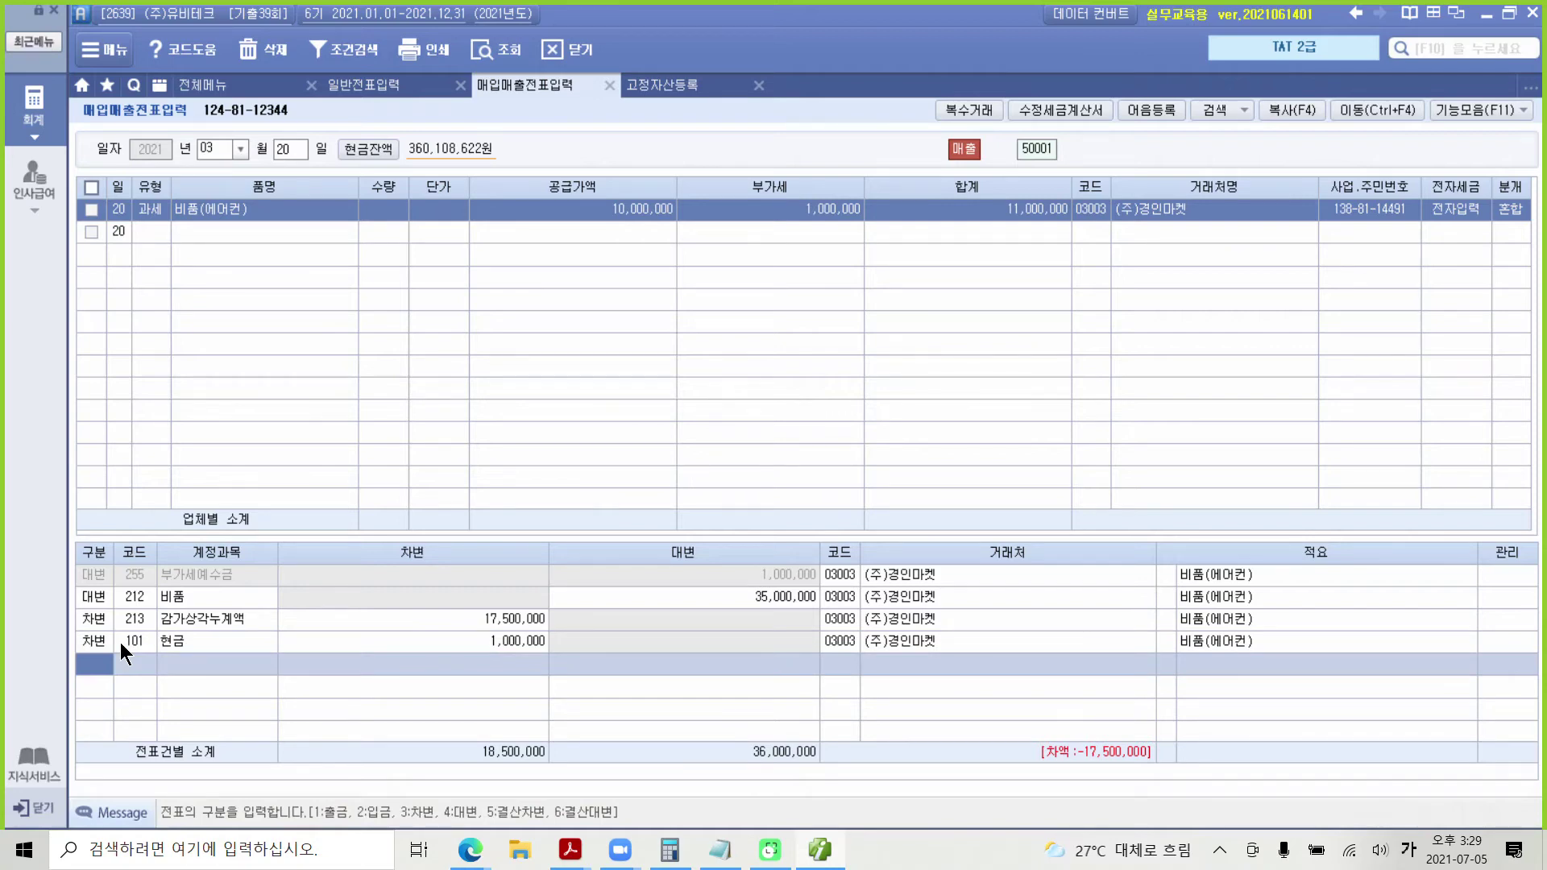
{"action": "type", "text": "3"}
{"action": "key", "text": "Return"}
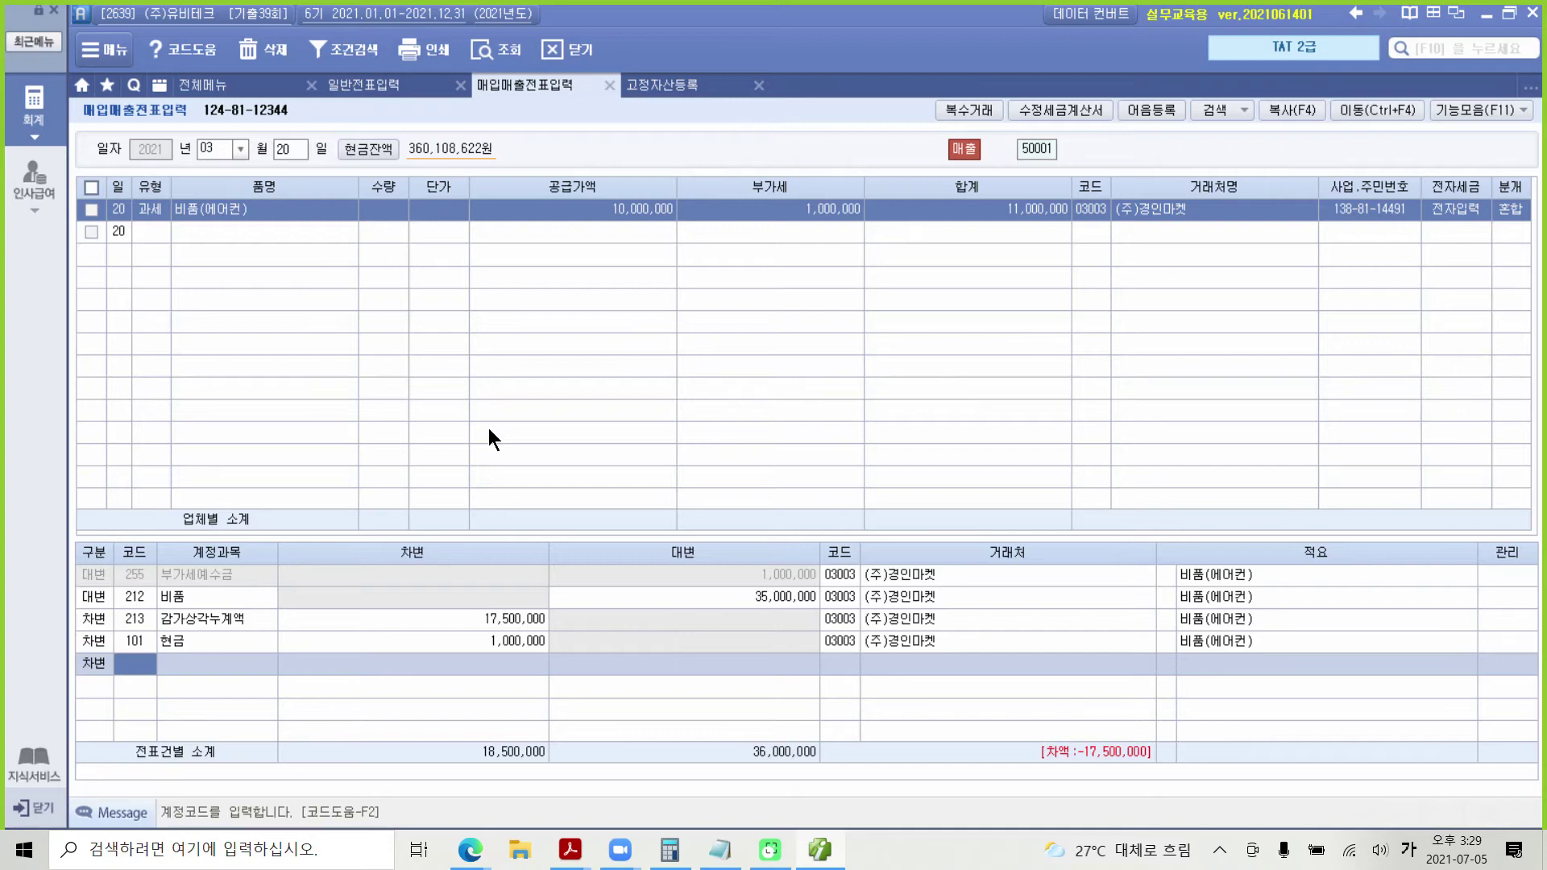
Step: Add a 10,000,000 debit to 120 미수금, found by searching '미수' in the account lookup
{"action": "type", "text": "미수"}
{"action": "key", "text": "Return"}
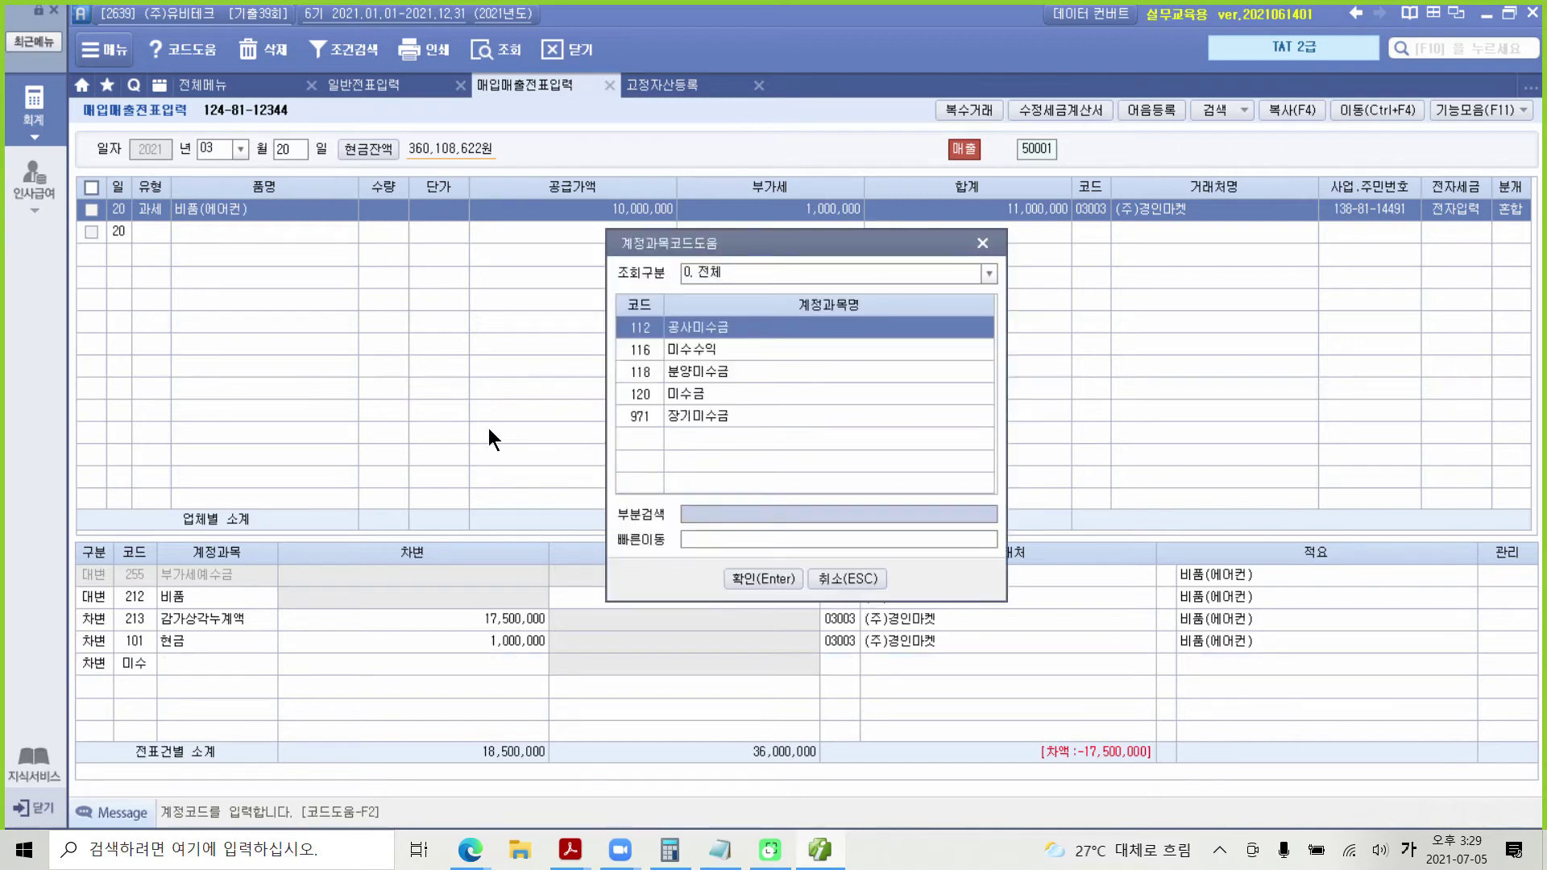
{"action": "key", "text": "Down"}
{"action": "key", "text": "Down"}
{"action": "key", "text": "Down"}
{"action": "key", "text": "Down"}
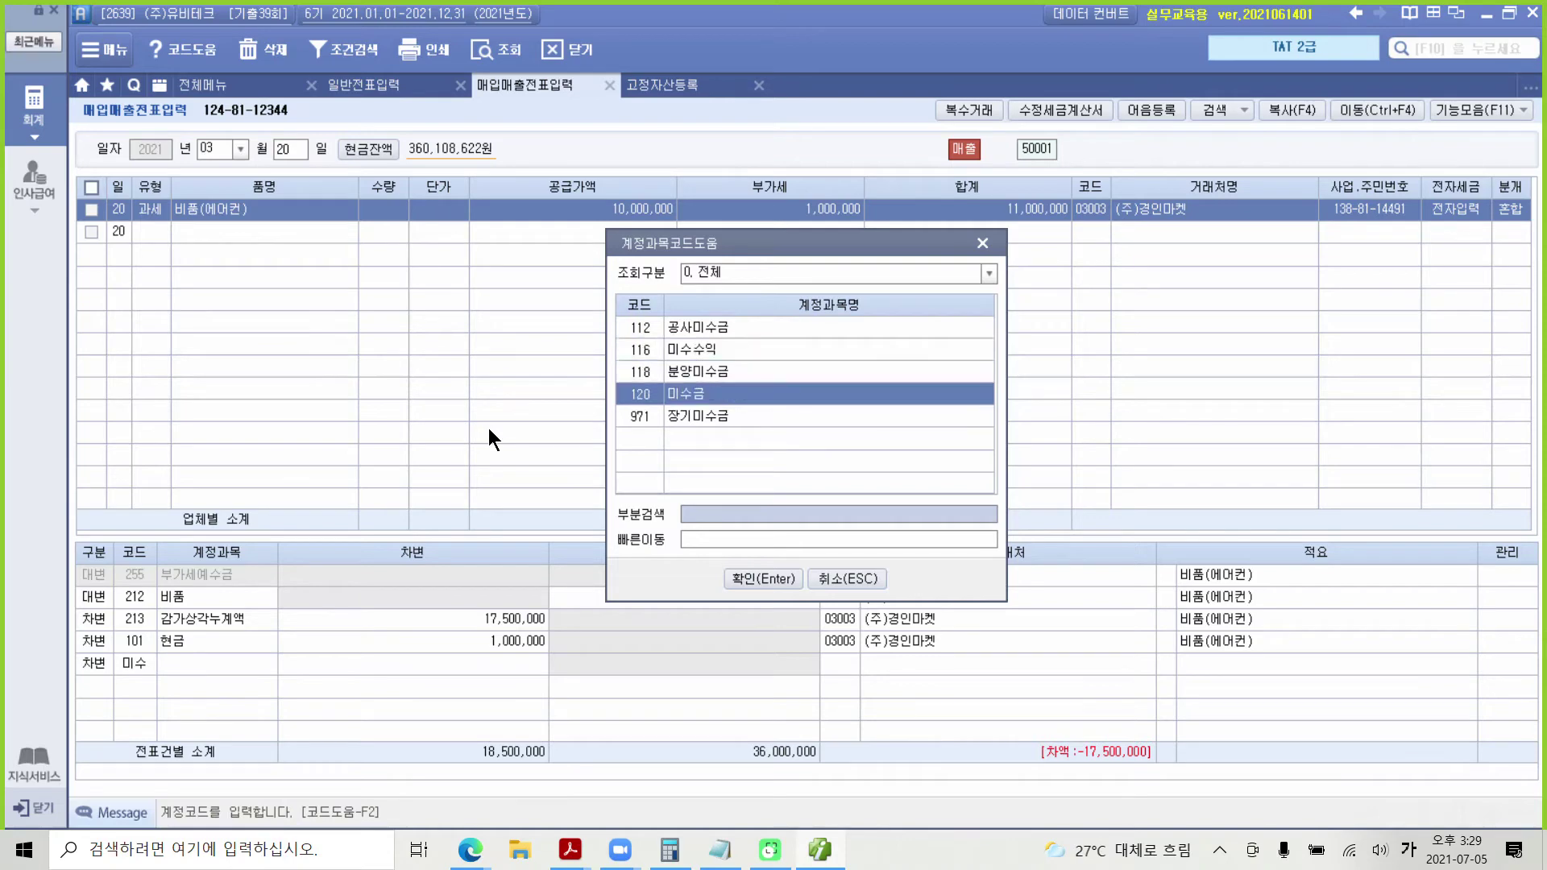
{"action": "key", "text": "Up"}
{"action": "key", "text": "Return"}
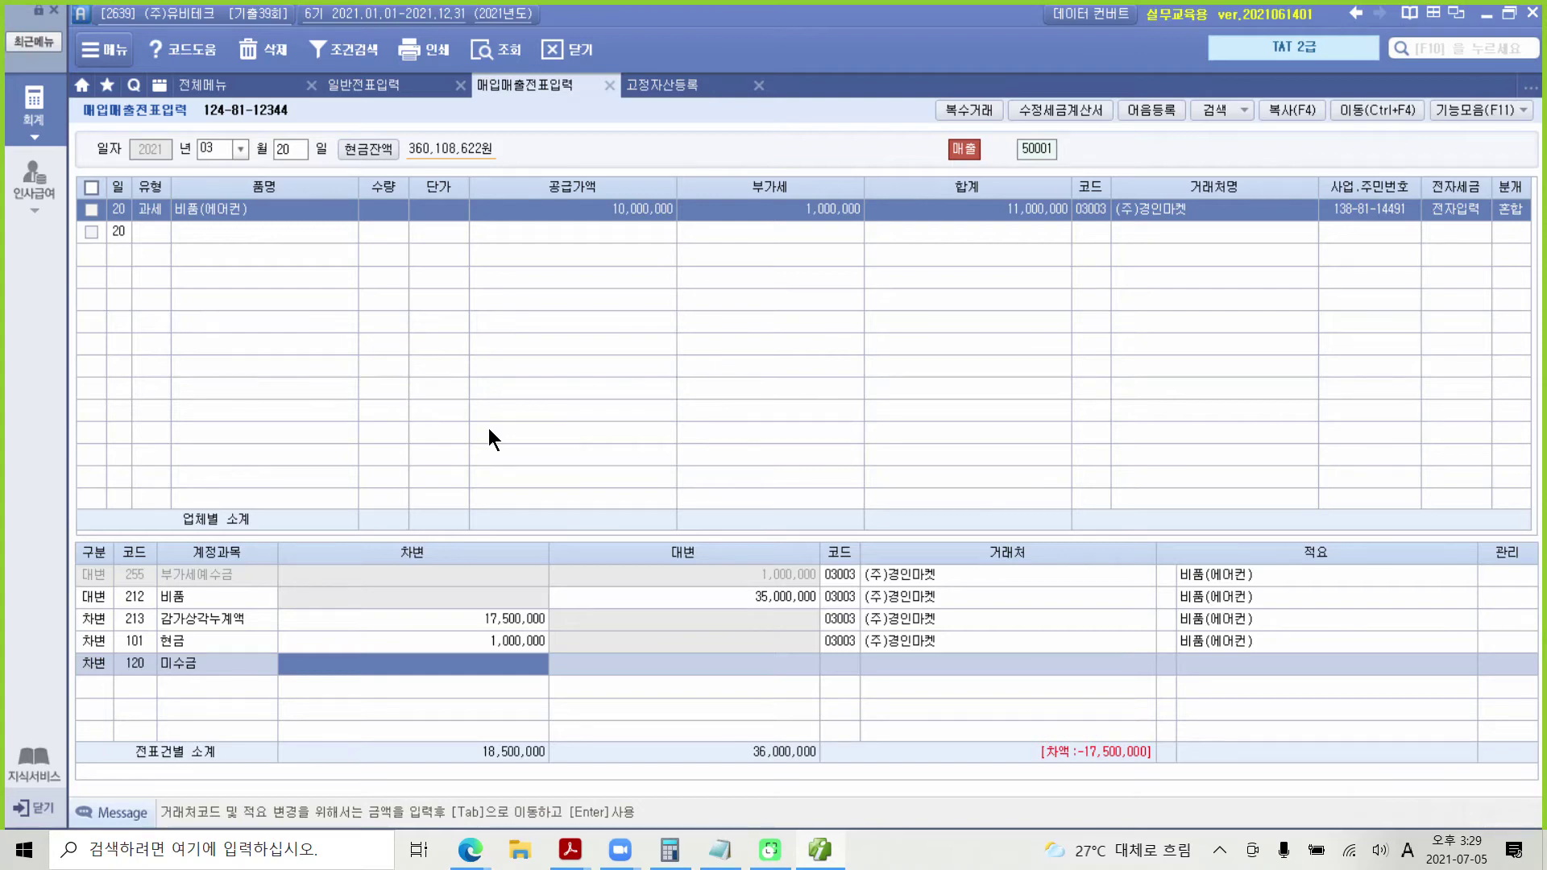
{"action": "mouse_move", "coordinate": [641, 259]}
{"action": "left_mouse_down"}
{"action": "mouse_move", "coordinate": [564, 180]}
{"action": "mouse_move", "coordinate": [670, 269]}
{"action": "left_mouse_up"}
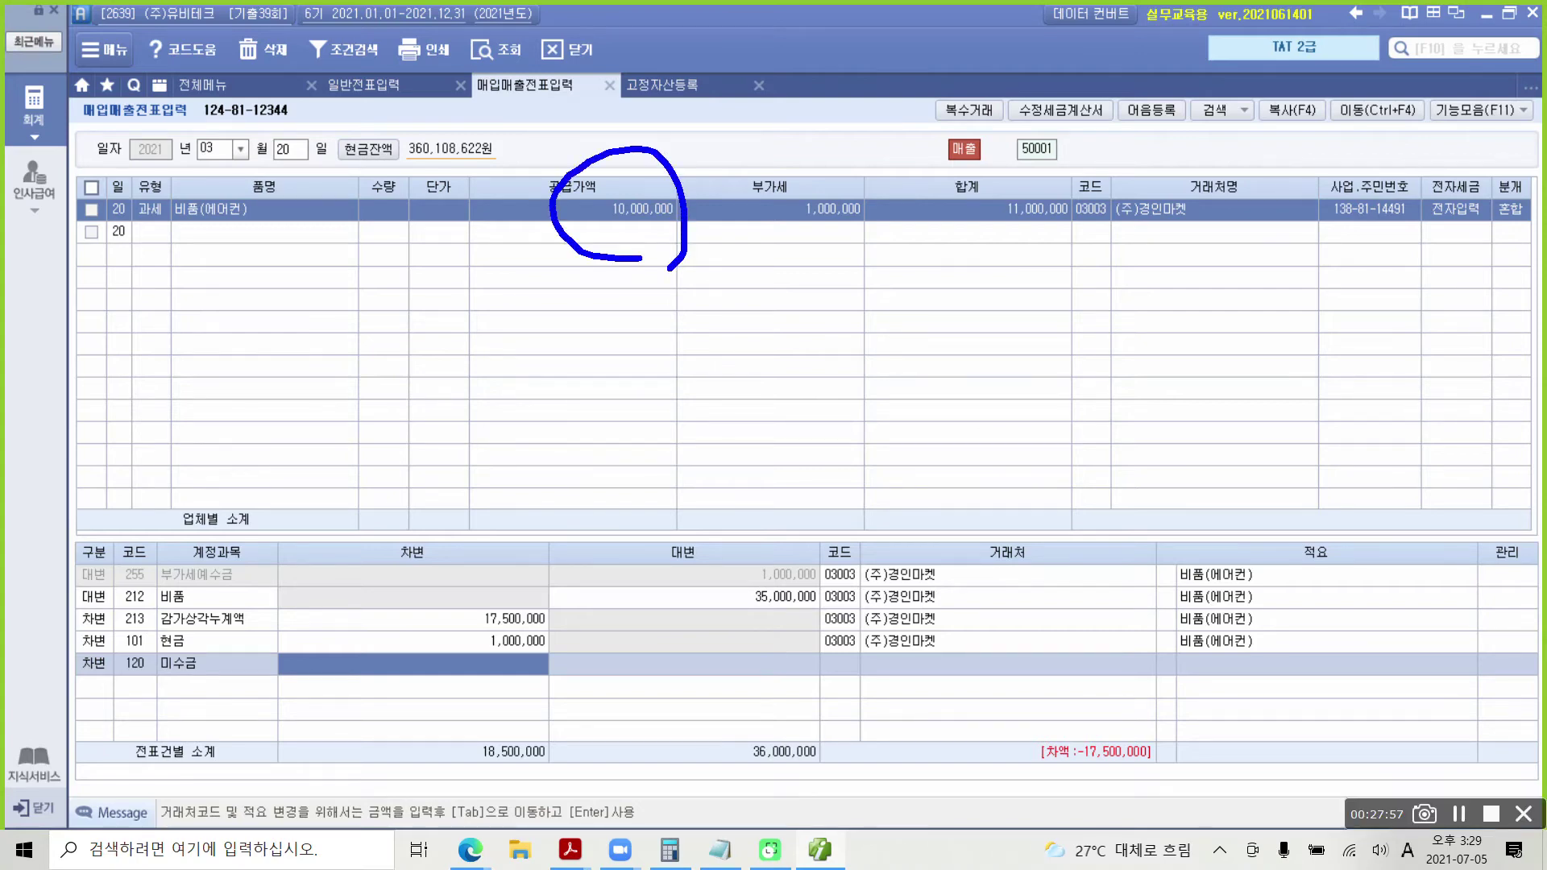
{"action": "key", "text": "Escape"}
{"action": "type", "text": "10000000"}
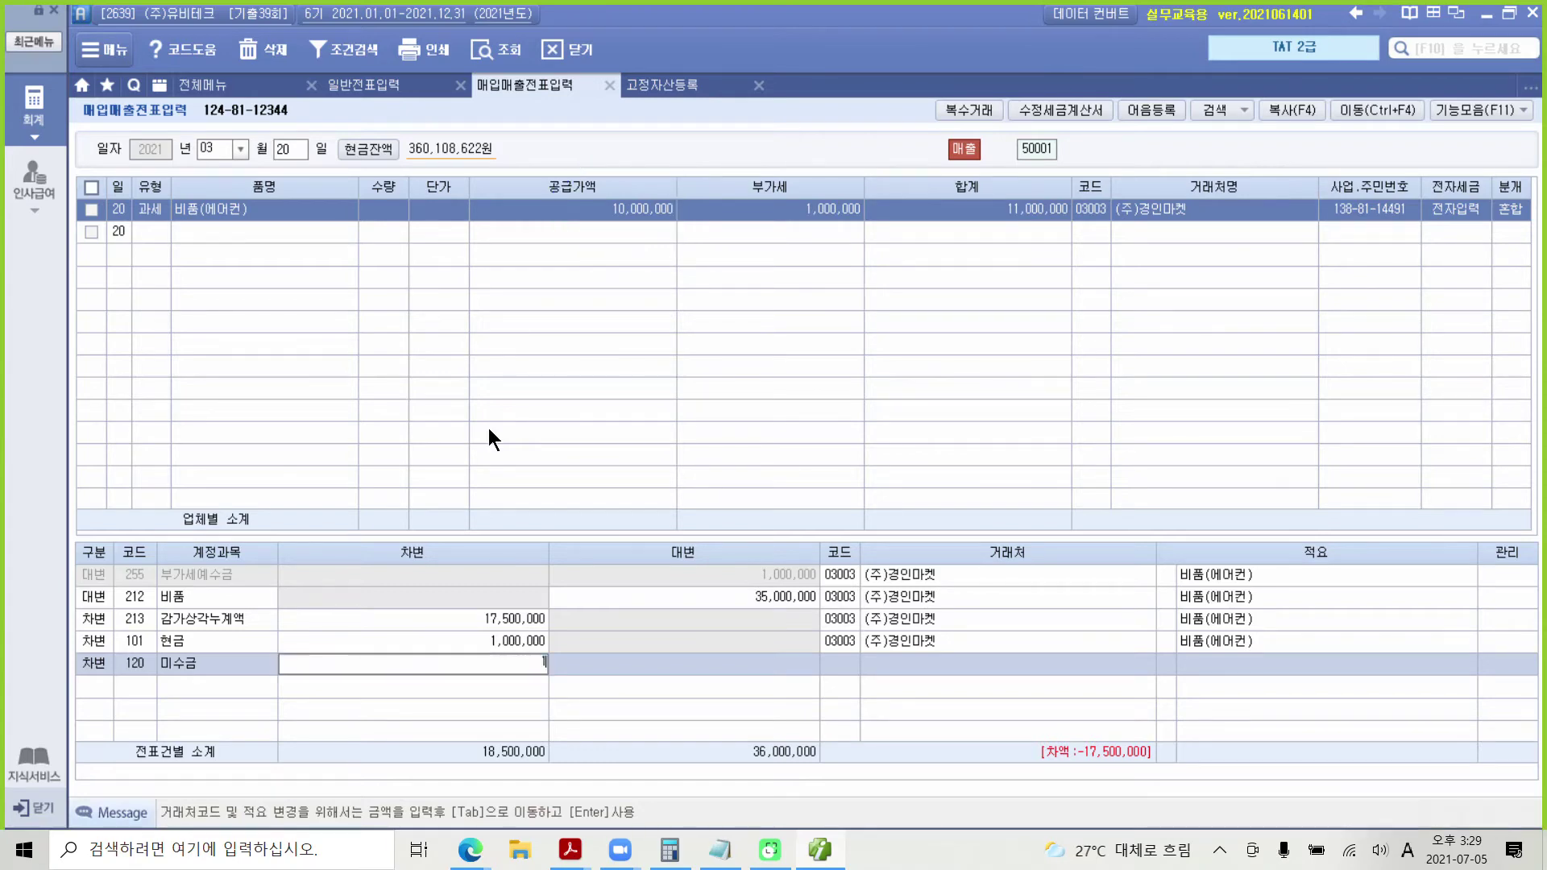
{"action": "key", "text": "Return"}
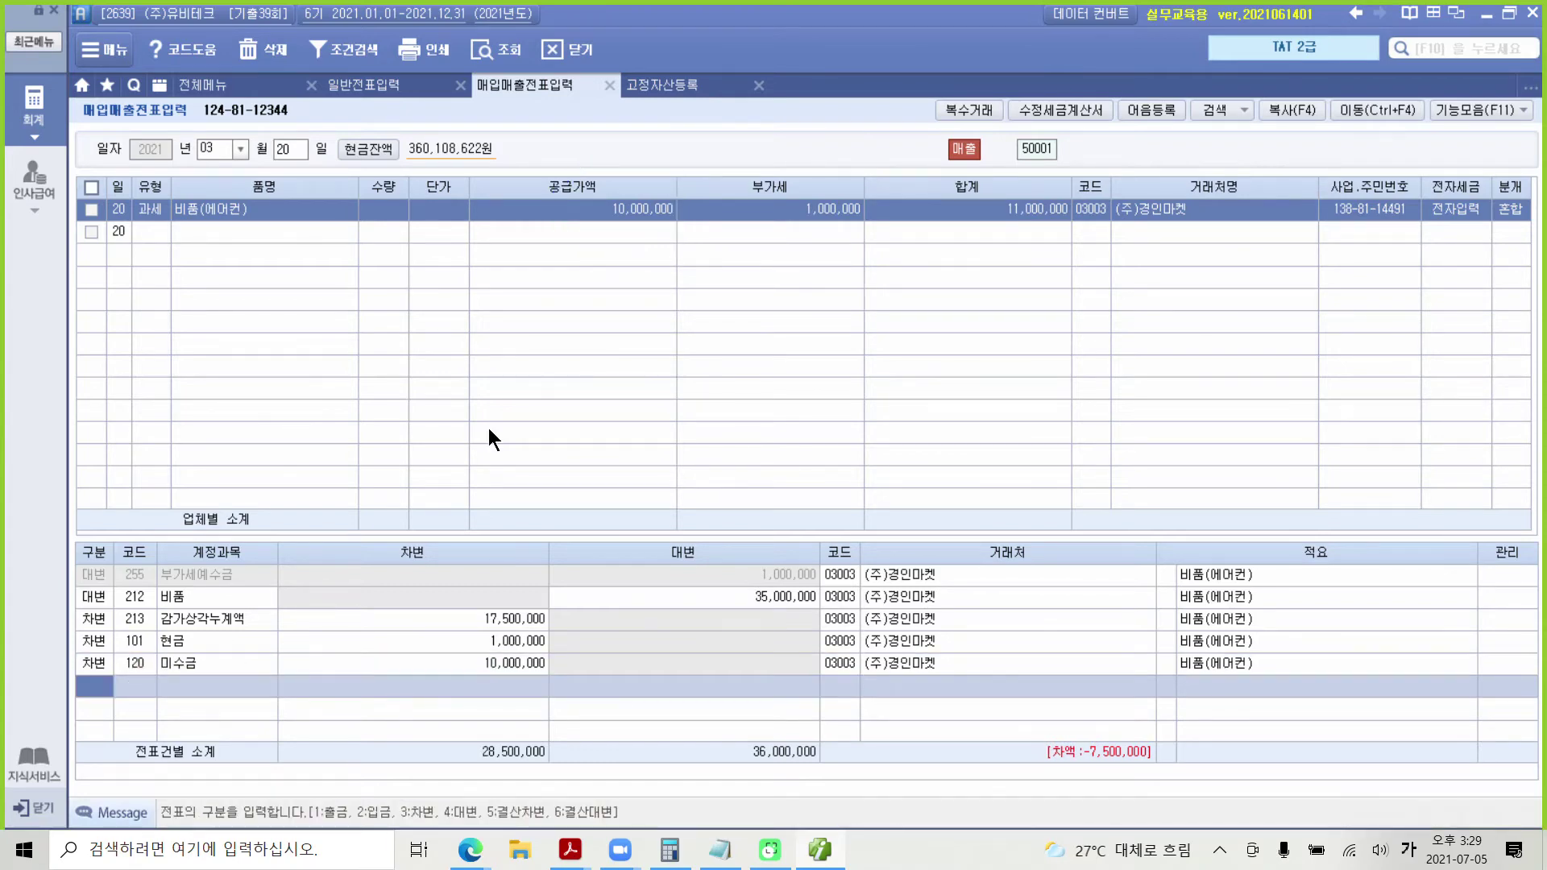
{"action": "mouse_move", "coordinate": [1012, 715]}
{"action": "left_mouse_down"}
{"action": "mouse_move", "coordinate": [1143, 749]}
{"action": "mouse_move", "coordinate": [1208, 792]}
{"action": "left_mouse_up"}
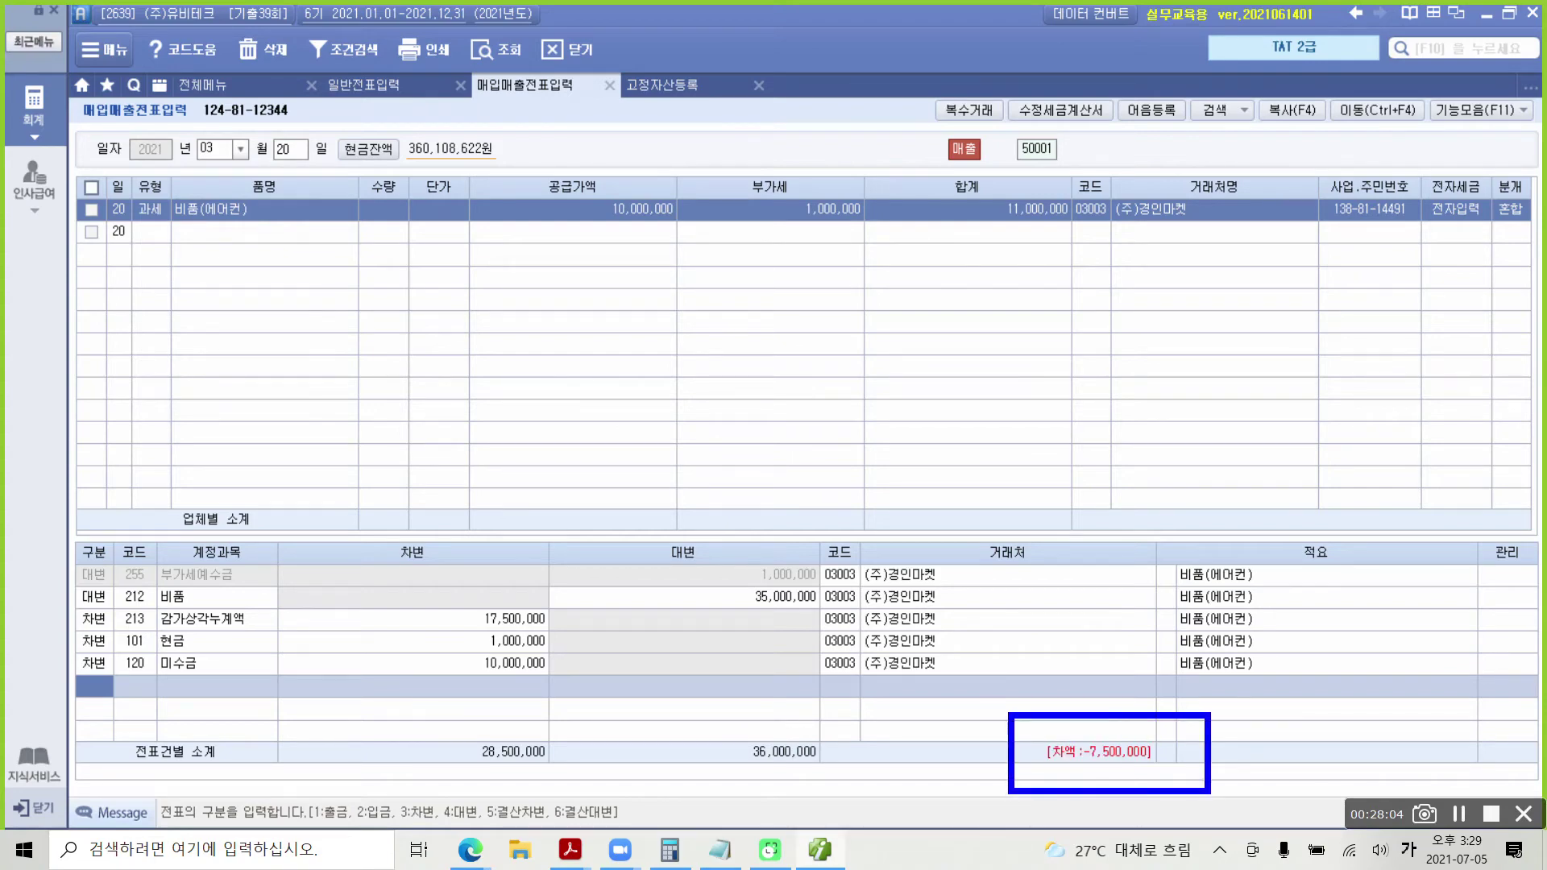
{"action": "mouse_move", "coordinate": [939, 693]}
{"action": "left_mouse_down"}
{"action": "mouse_move", "coordinate": [902, 751]}
{"action": "mouse_move", "coordinate": [940, 695]}
{"action": "left_mouse_up"}
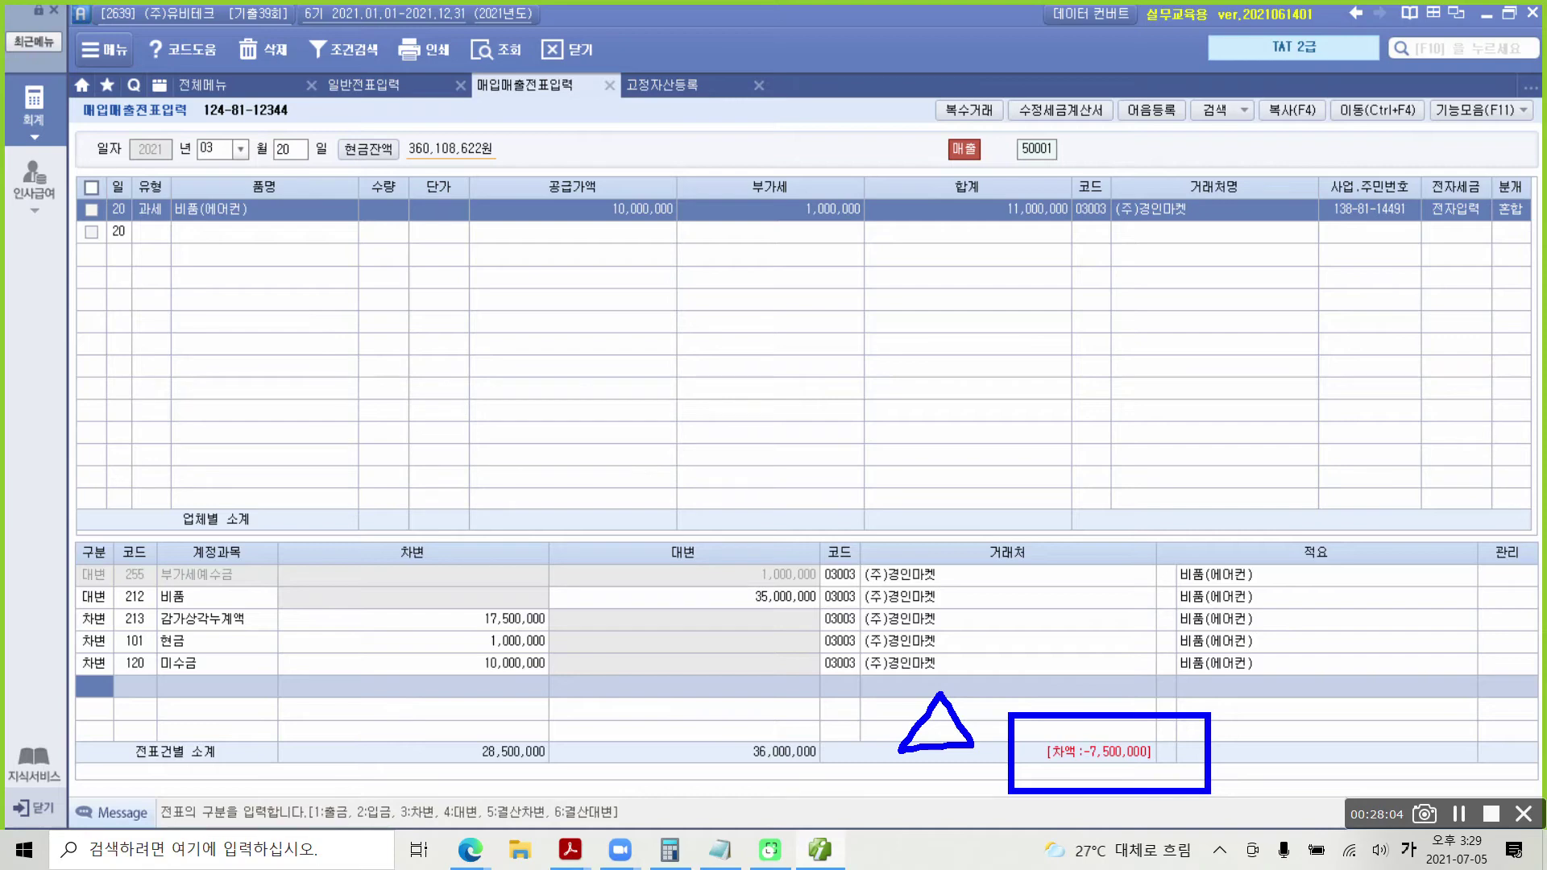
{"action": "mouse_move", "coordinate": [751, 576]}
{"action": "left_mouse_down"}
{"action": "mouse_move", "coordinate": [739, 622]}
{"action": "mouse_move", "coordinate": [839, 621]}
{"action": "mouse_move", "coordinate": [766, 584]}
{"action": "left_mouse_up"}
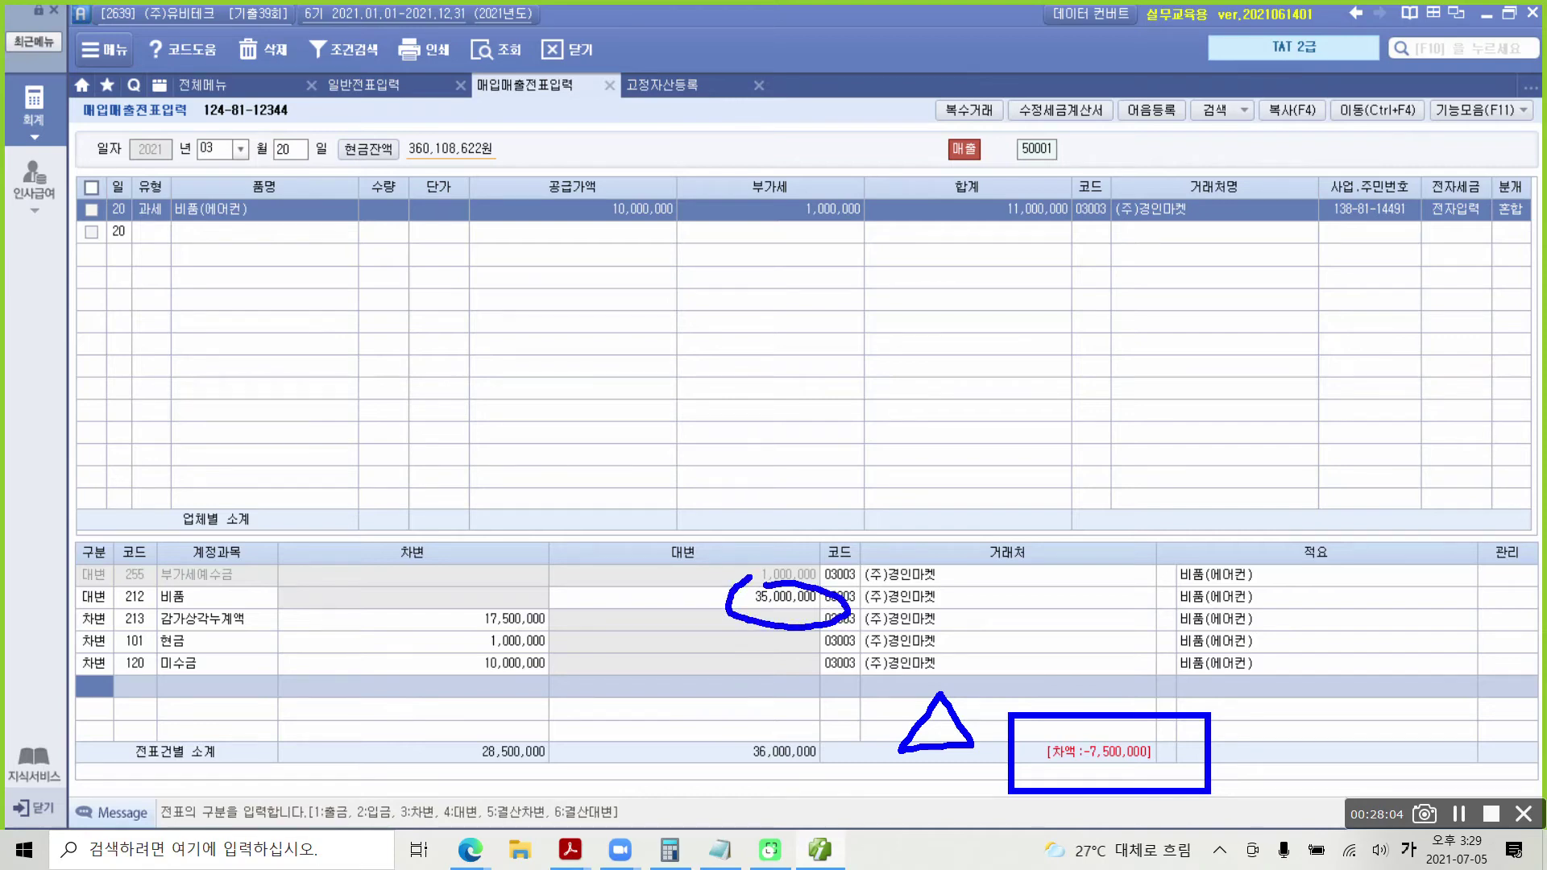
{"action": "mouse_move", "coordinate": [486, 600]}
{"action": "left_mouse_down"}
{"action": "mouse_move", "coordinate": [463, 625]}
{"action": "mouse_move", "coordinate": [551, 603]}
{"action": "mouse_move", "coordinate": [485, 598]}
{"action": "left_mouse_up"}
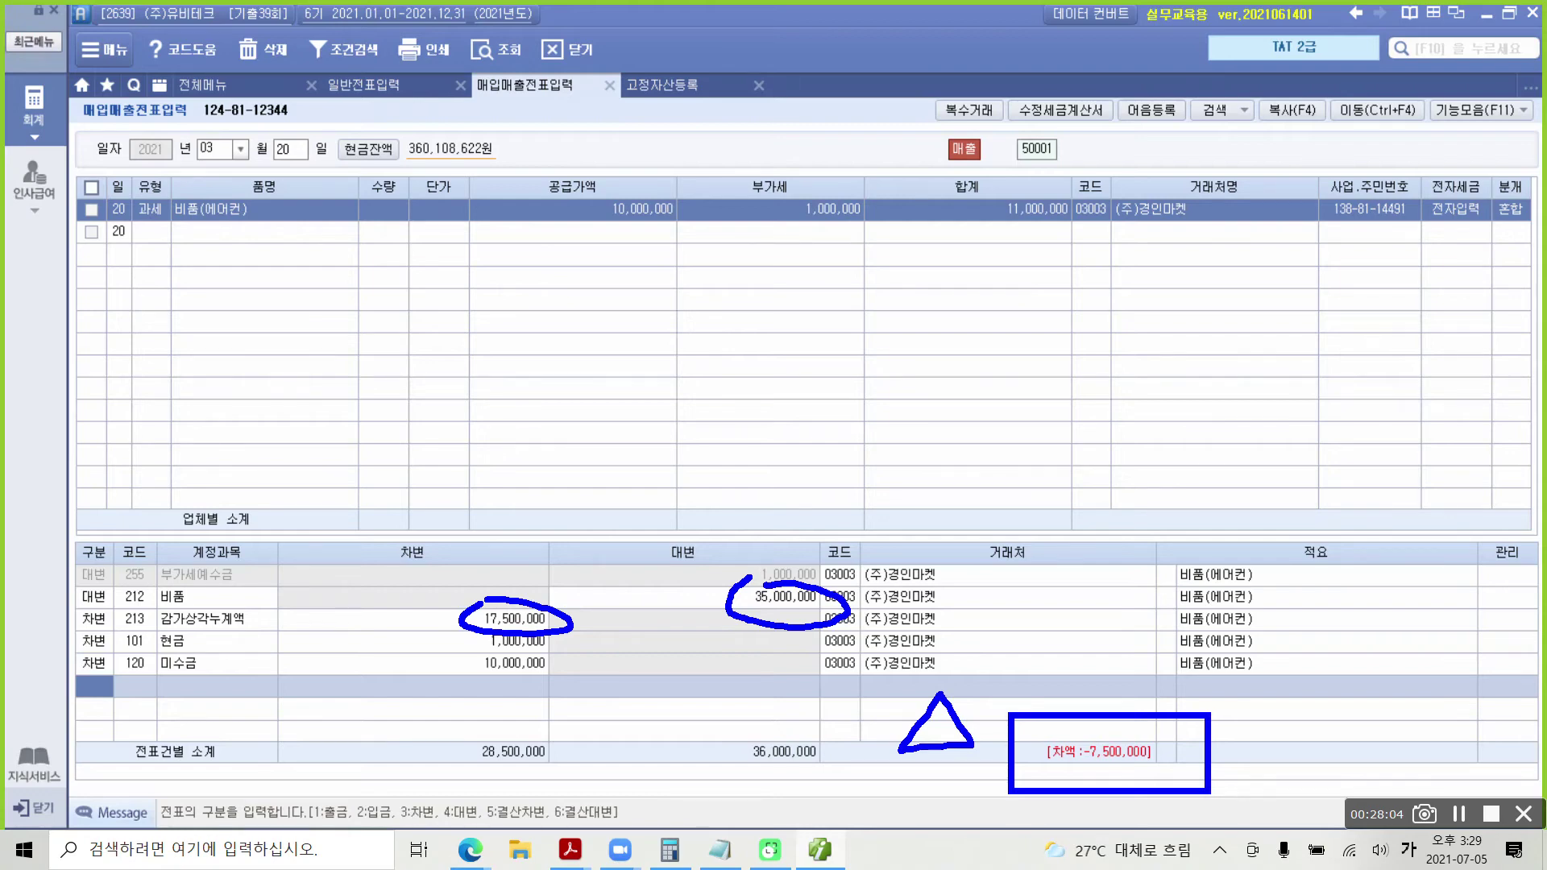
Step: Debit 7,500,000 to 950 유형자산처분손실, found by searching '유형', so both sides total 36,000,000
{"action": "mouse_move", "coordinate": [667, 267]}
{"action": "left_mouse_down"}
{"action": "mouse_move", "coordinate": [684, 230]}
{"action": "mouse_move", "coordinate": [681, 262]}
{"action": "left_mouse_up"}
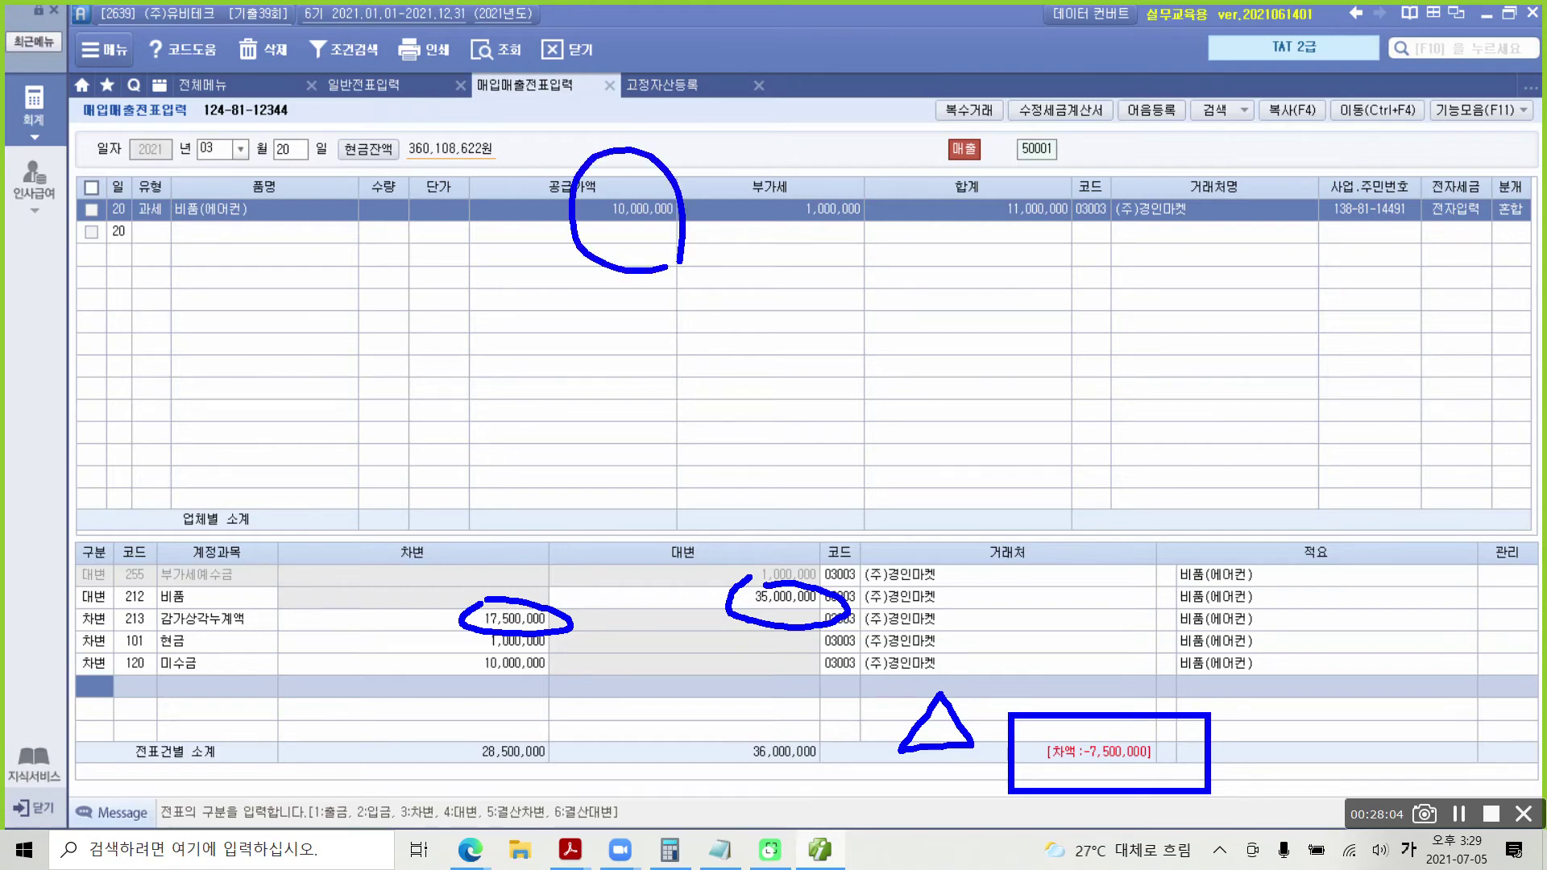
{"action": "left_click_drag", "start_coordinate": [1101, 668], "coordinate": [1151, 652]}
{"action": "key", "text": "Escape"}
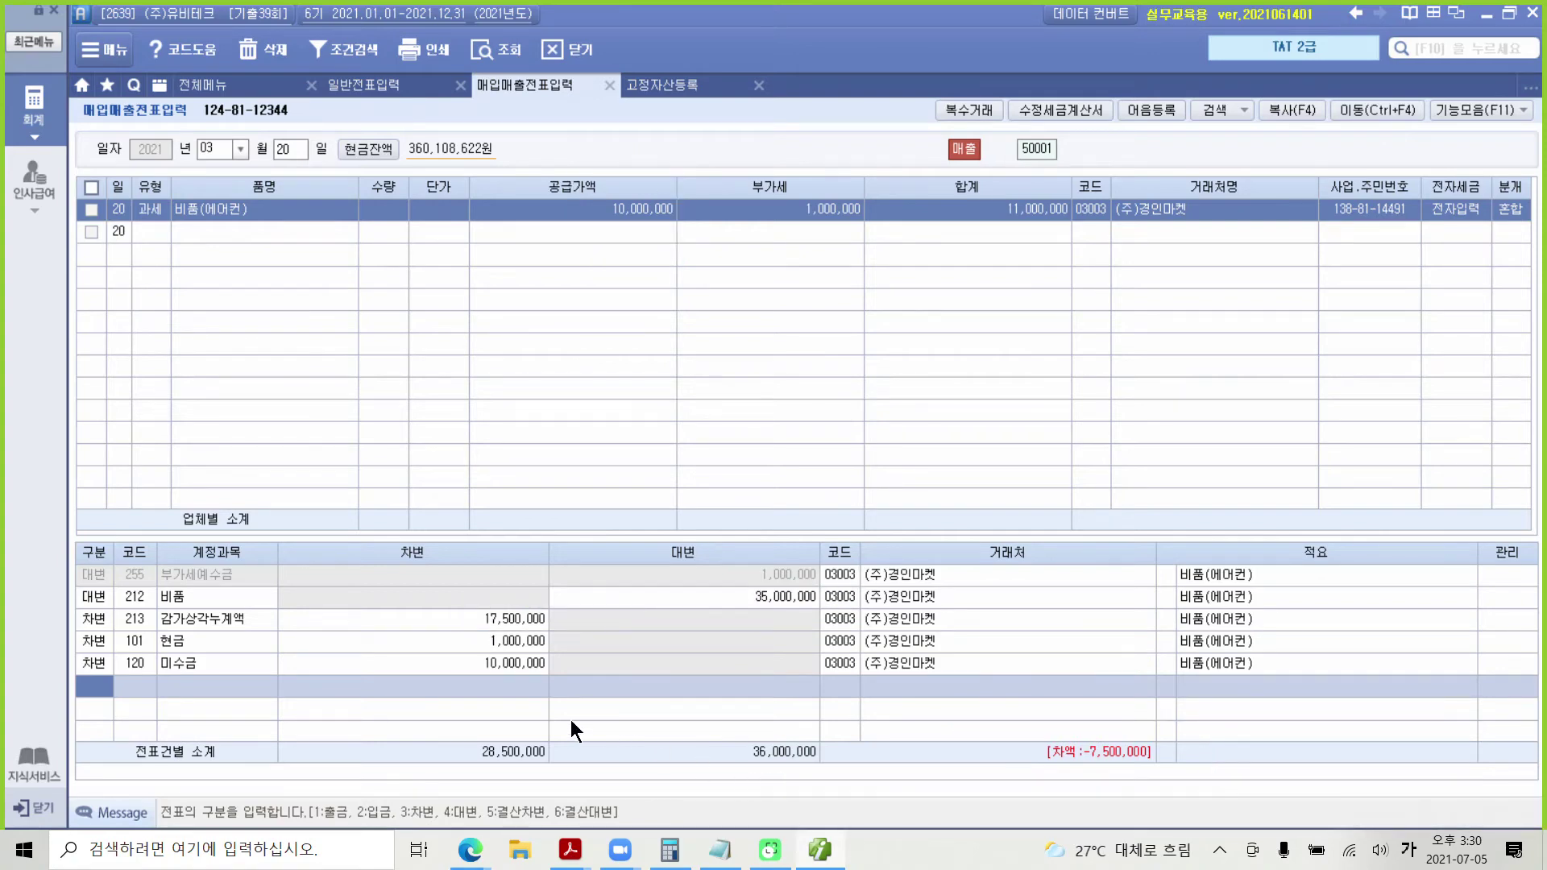
{"action": "type", "text": "3"}
{"action": "type", "text": "유형"}
{"action": "key", "text": "Return"}
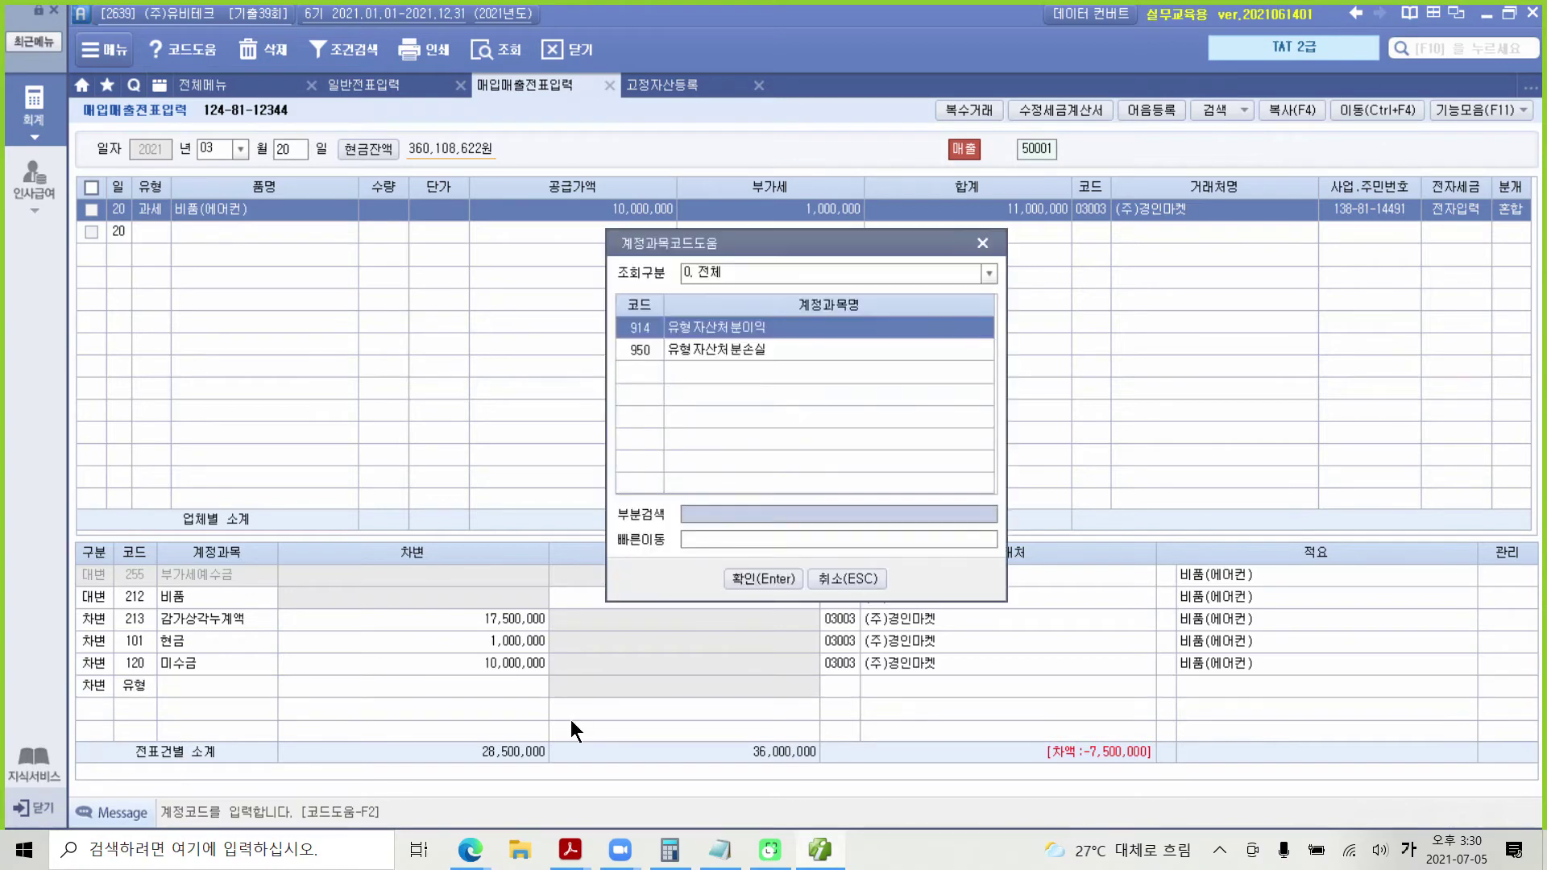
{"action": "key", "text": "Down"}
{"action": "key", "text": "Return"}
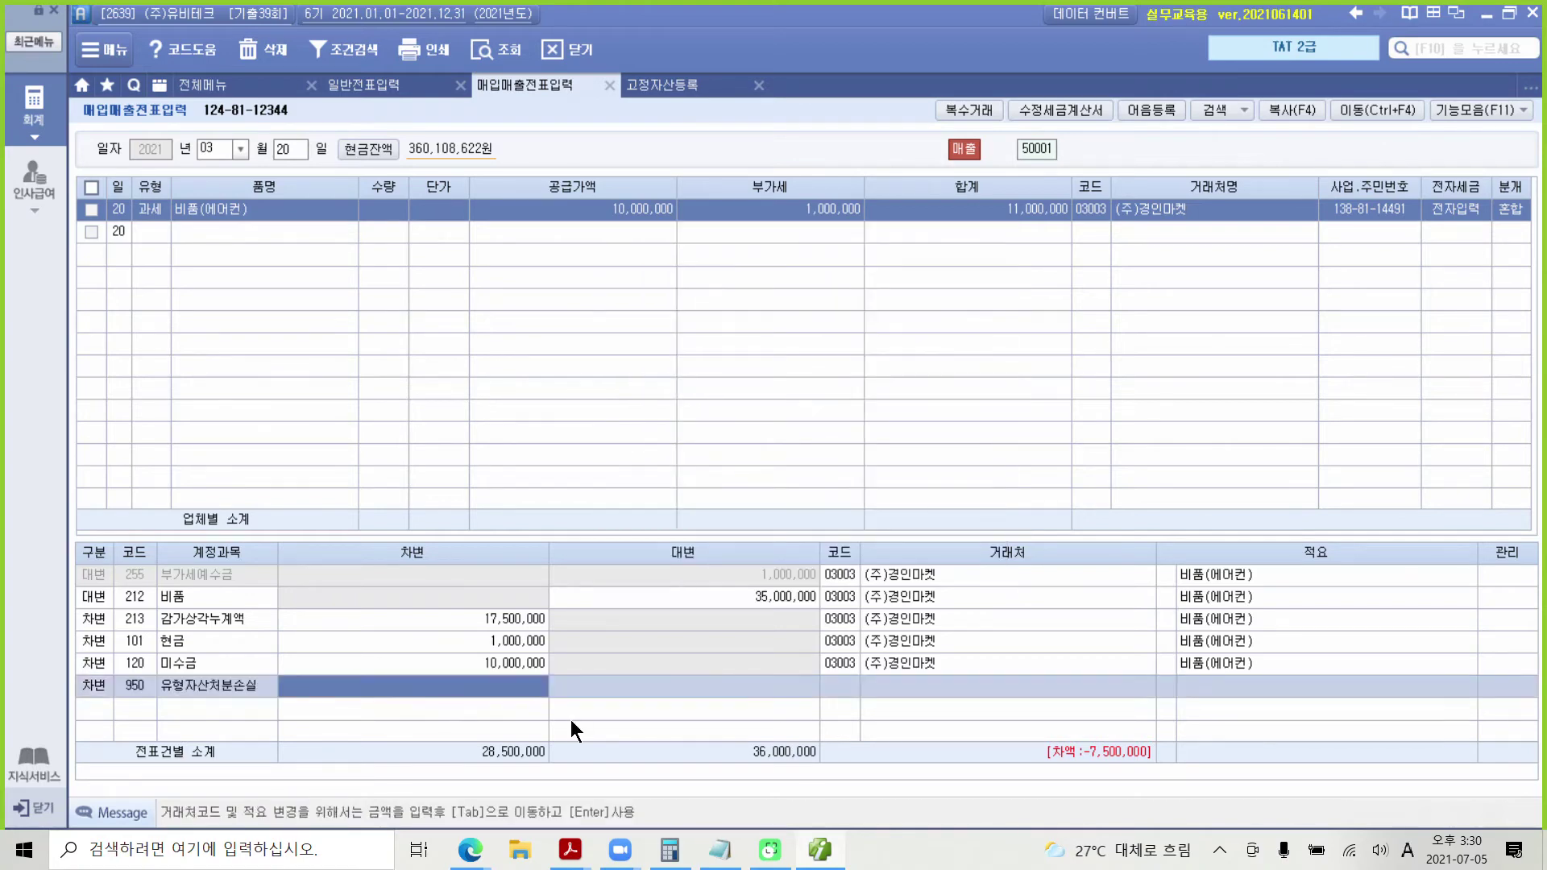
{"action": "type", "text": "5"}
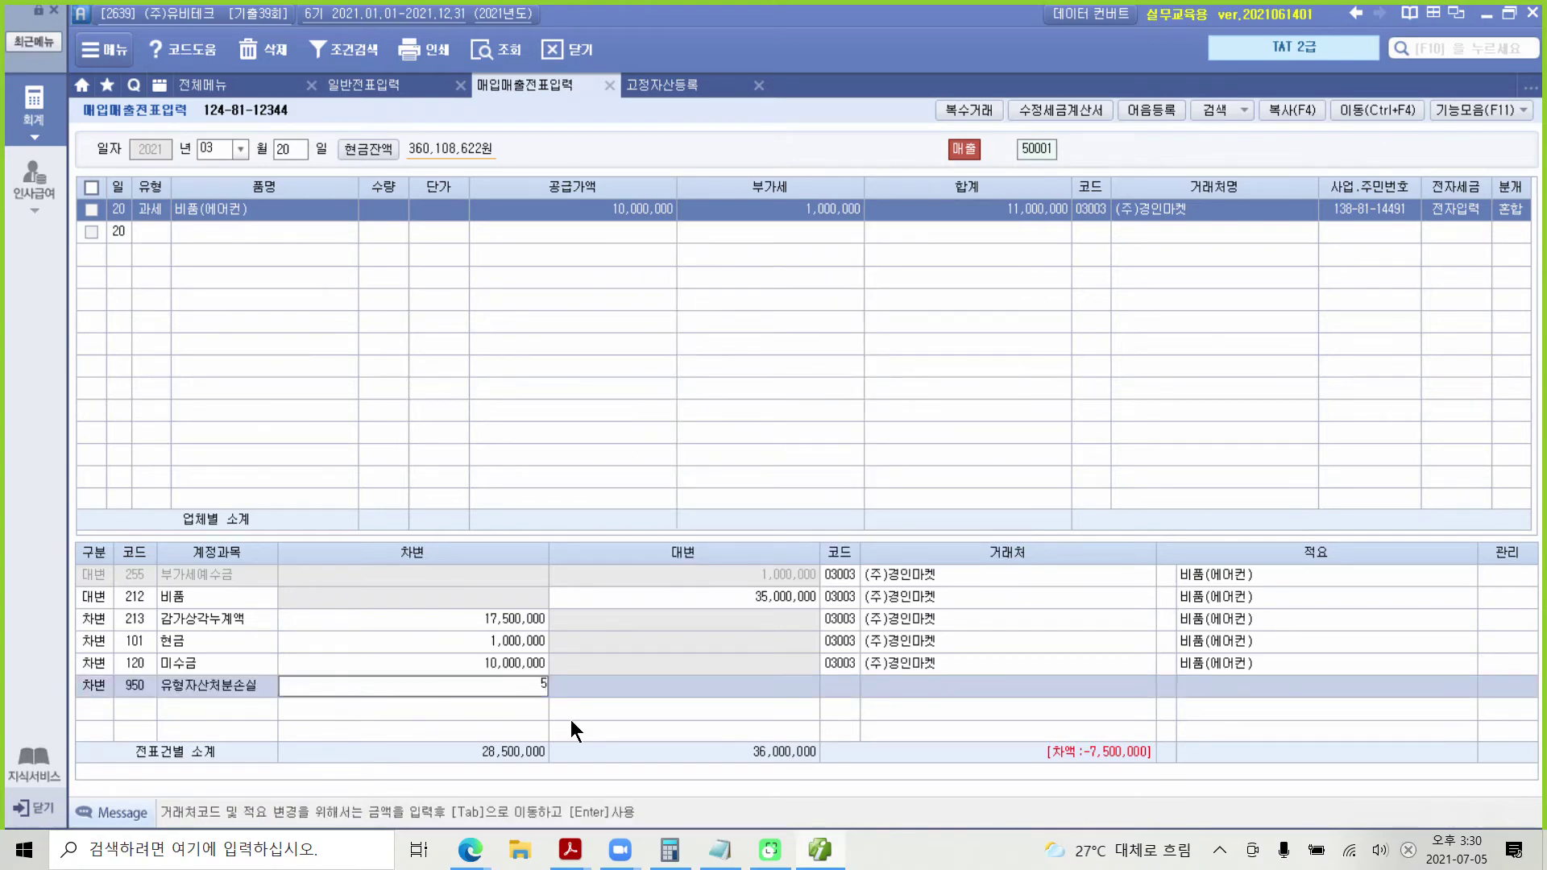
{"action": "type", "text": "5000000"}
{"action": "key", "text": "Tab"}
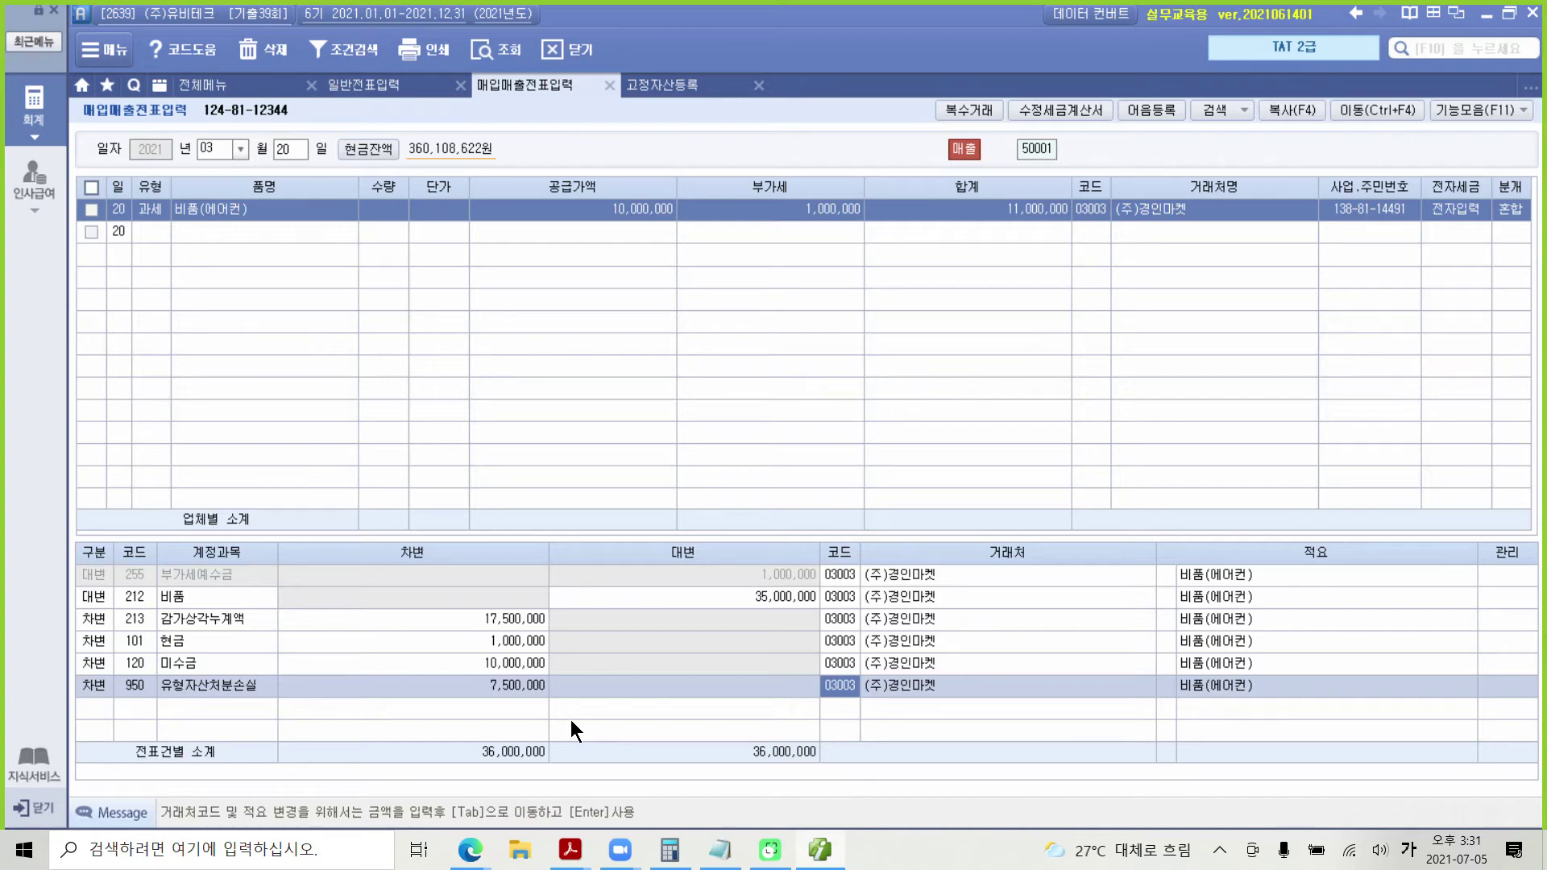
Step: Review the 3/20 voucher's 부가세예수금, 감가상각누계액, 현금, 미수금 and 처분손실 lines, then minimize Smart A
{"action": "left_click", "coordinate": [340, 577]}
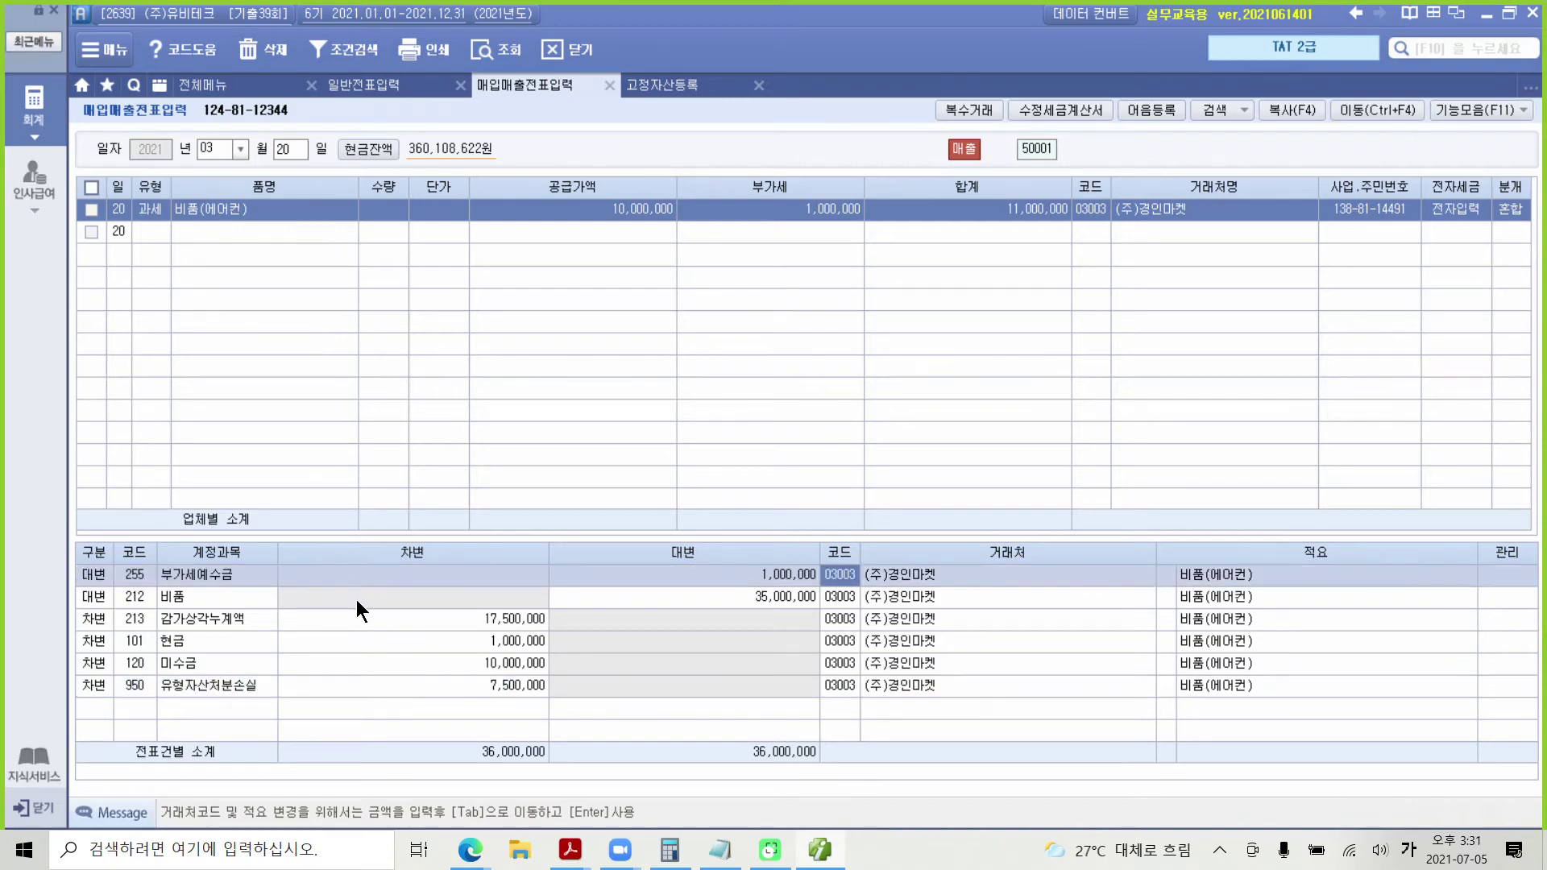
{"action": "left_click", "coordinate": [184, 662]}
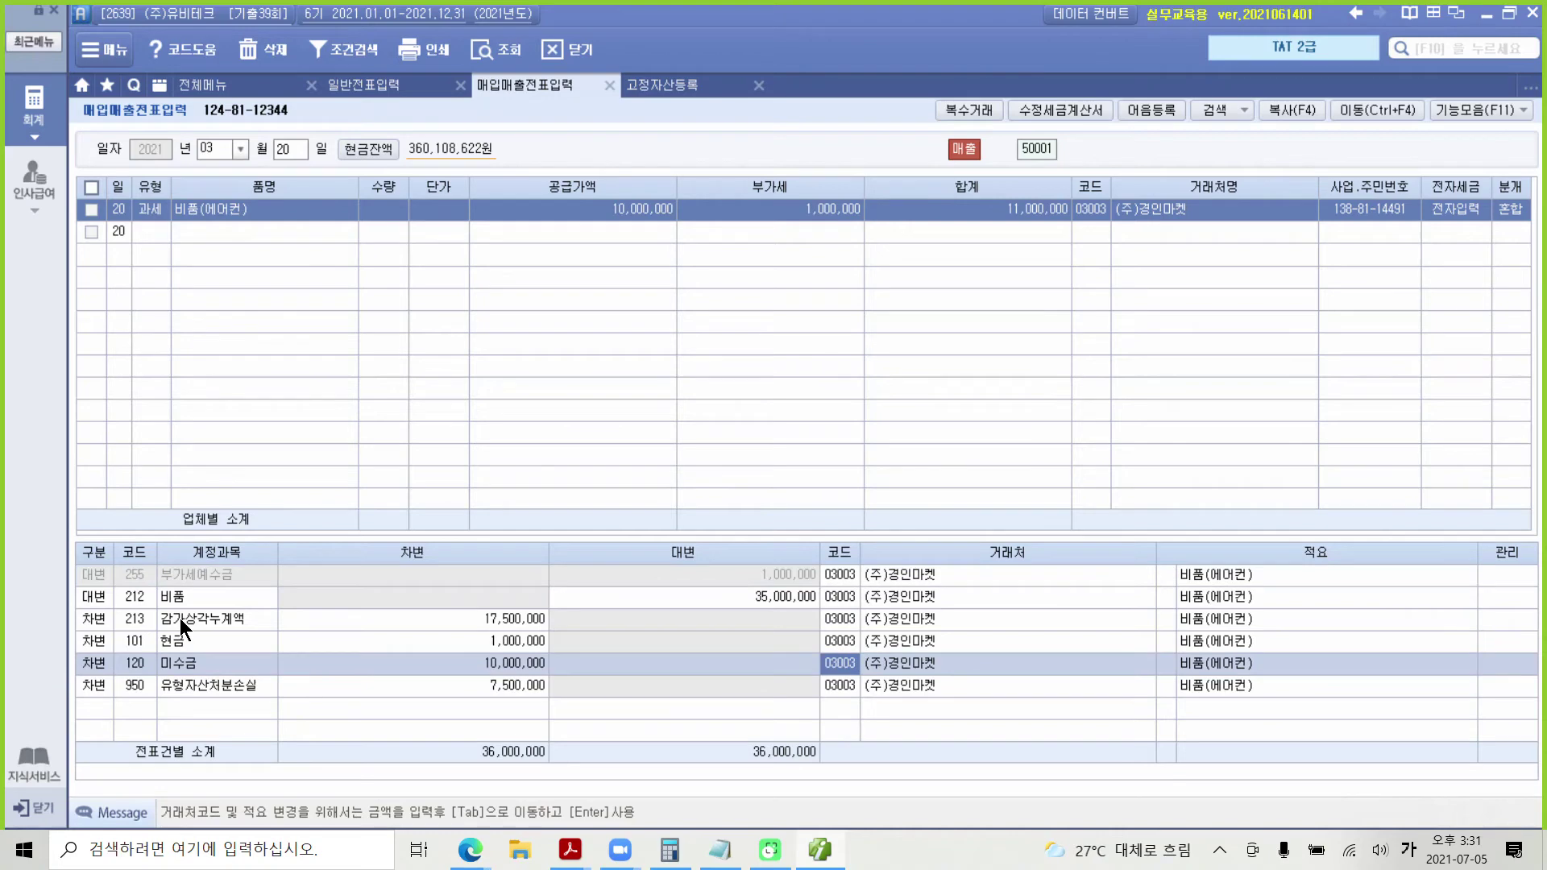
{"action": "left_click", "coordinate": [180, 618]}
{"action": "left_click", "coordinate": [177, 643]}
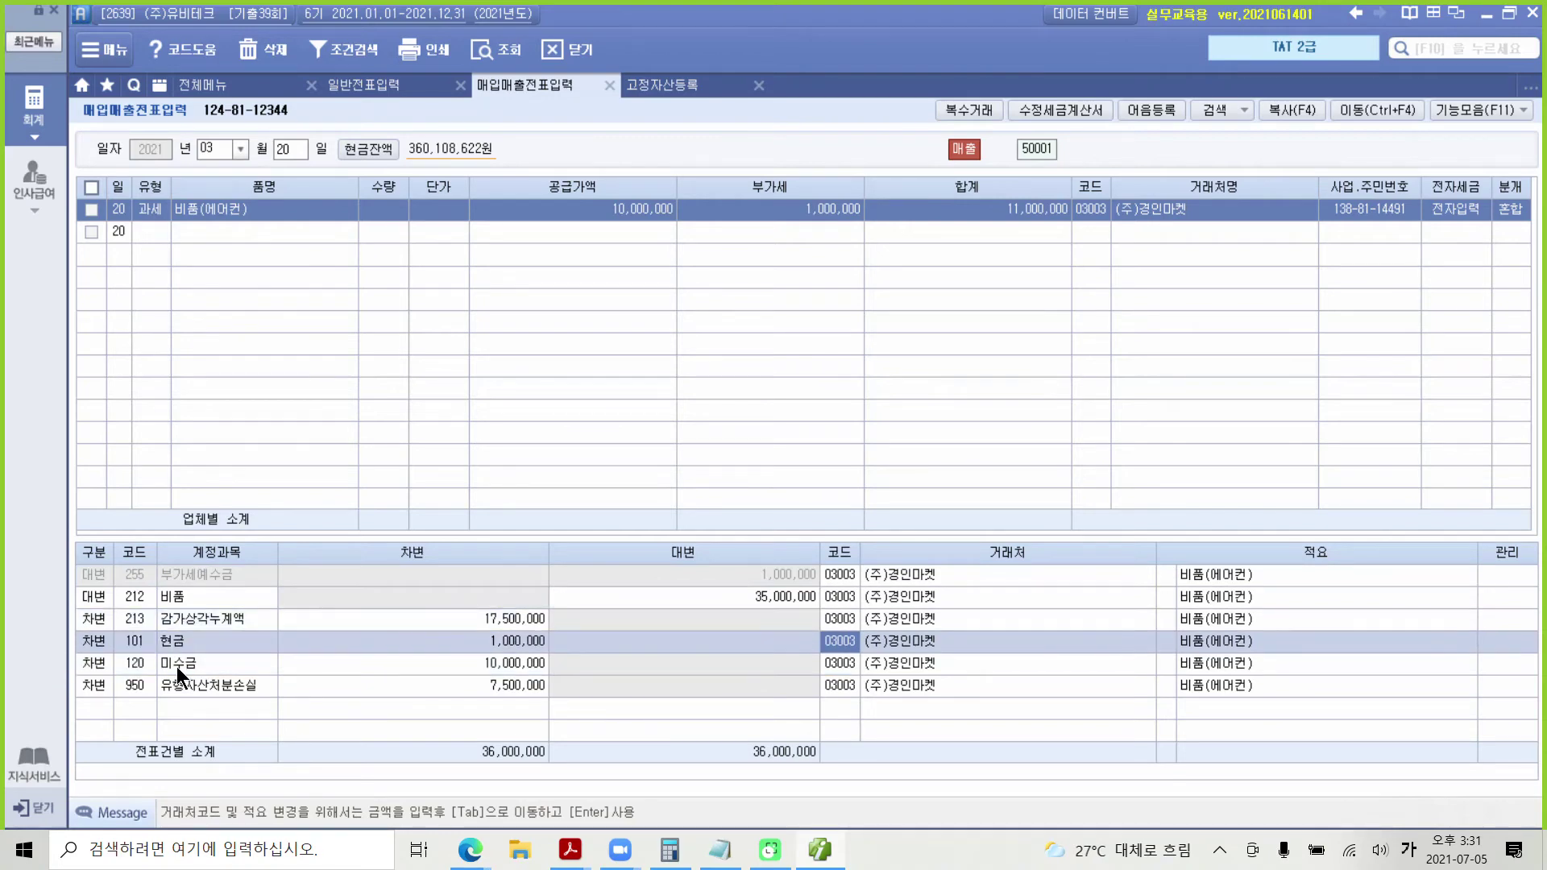
{"action": "left_click", "coordinate": [176, 666]}
{"action": "left_click", "coordinate": [176, 648]}
{"action": "left_click", "coordinate": [177, 661]}
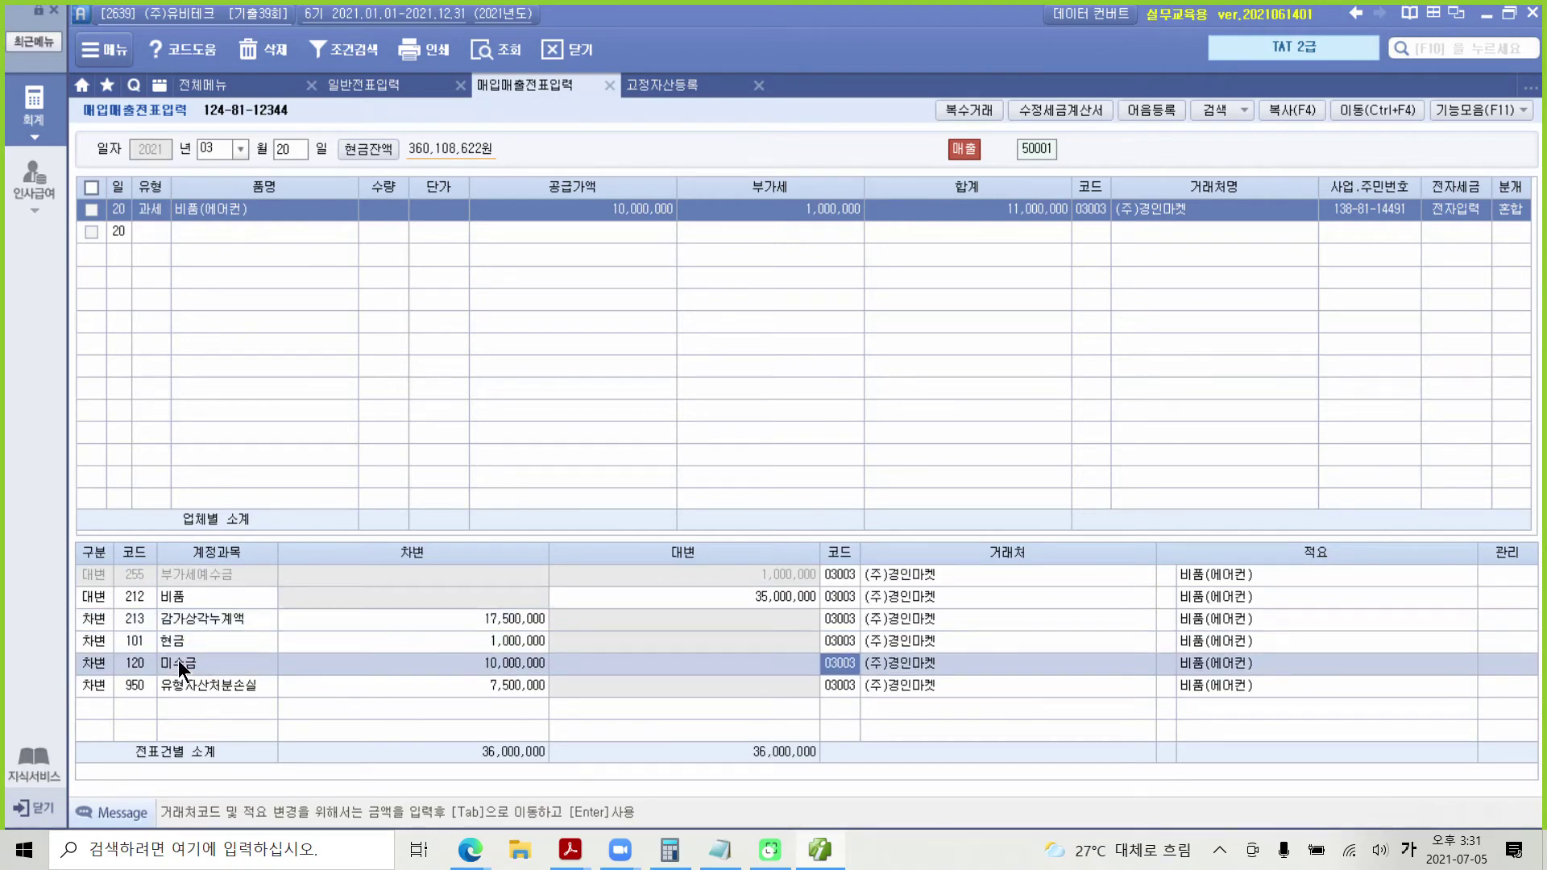
{"action": "left_click", "coordinate": [385, 693]}
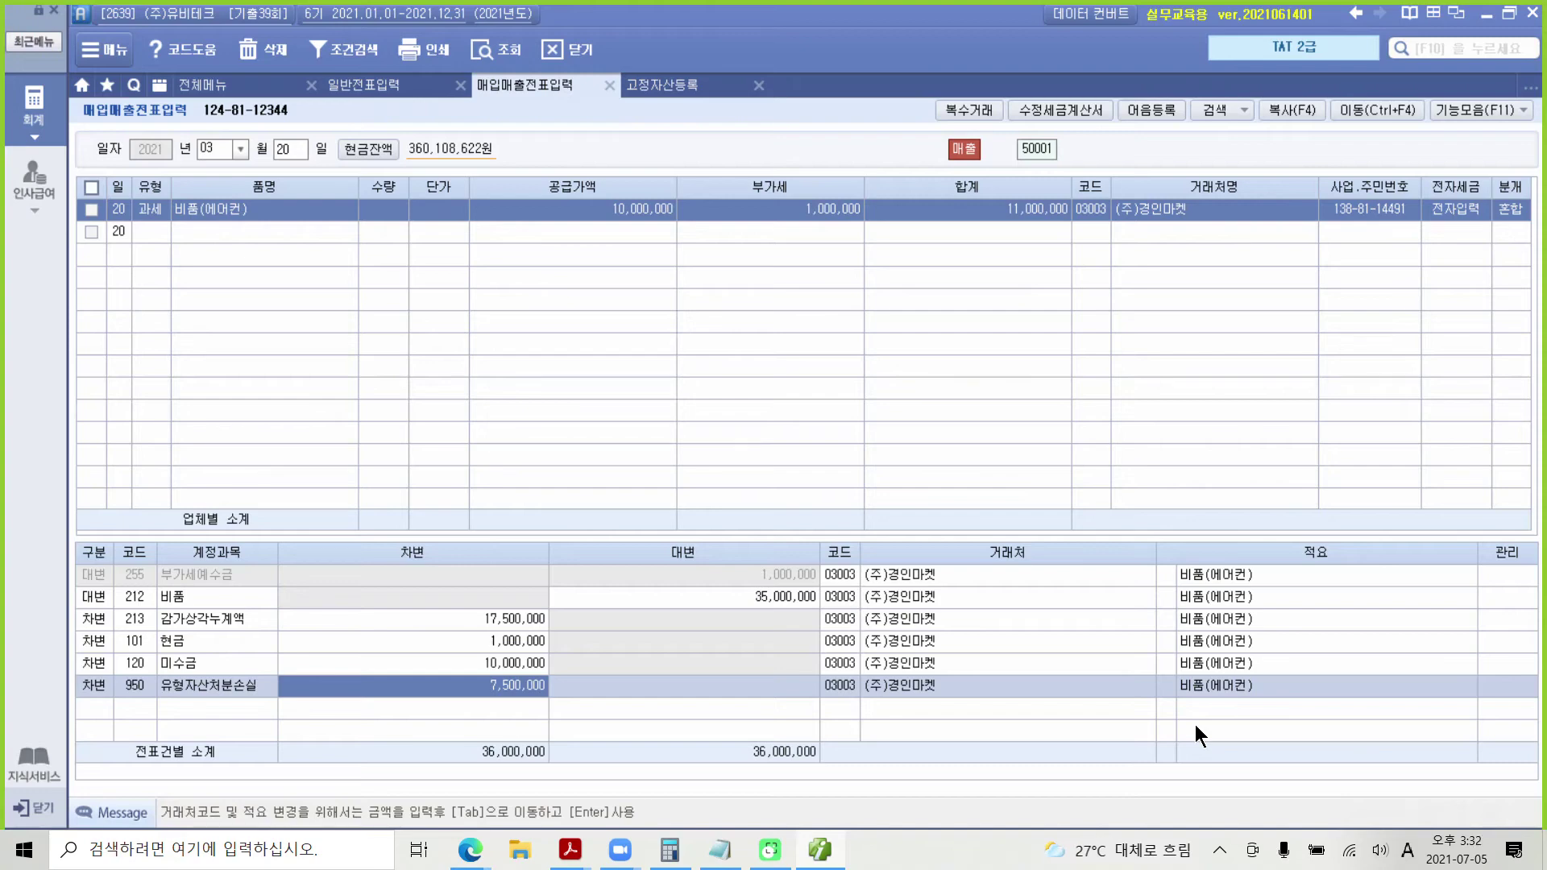
{"action": "left_click", "coordinate": [496, 665]}
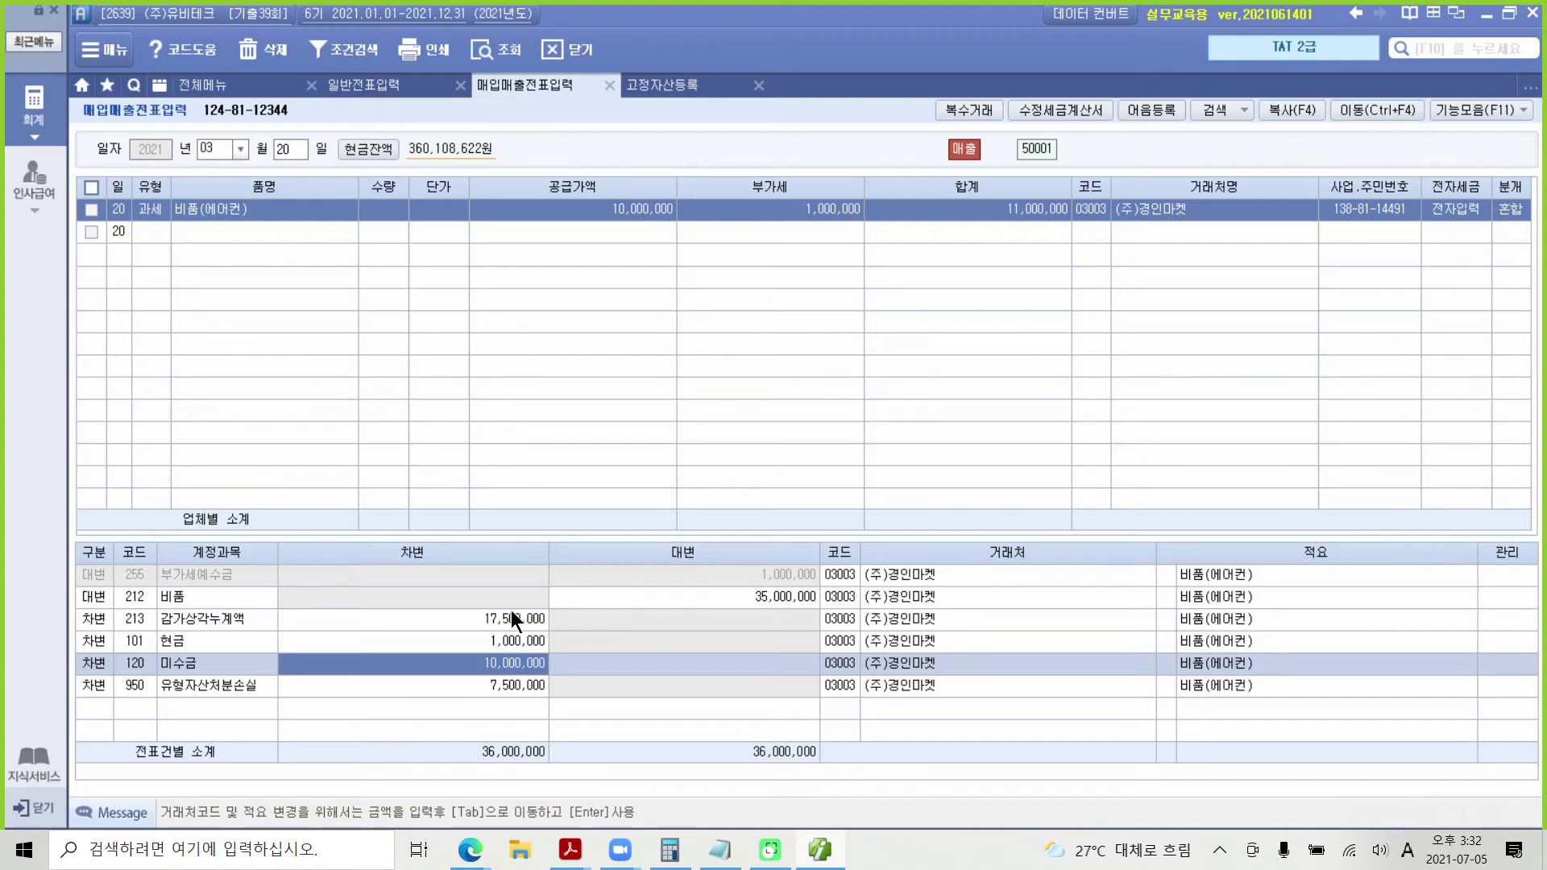
{"action": "left_click", "coordinate": [820, 842]}
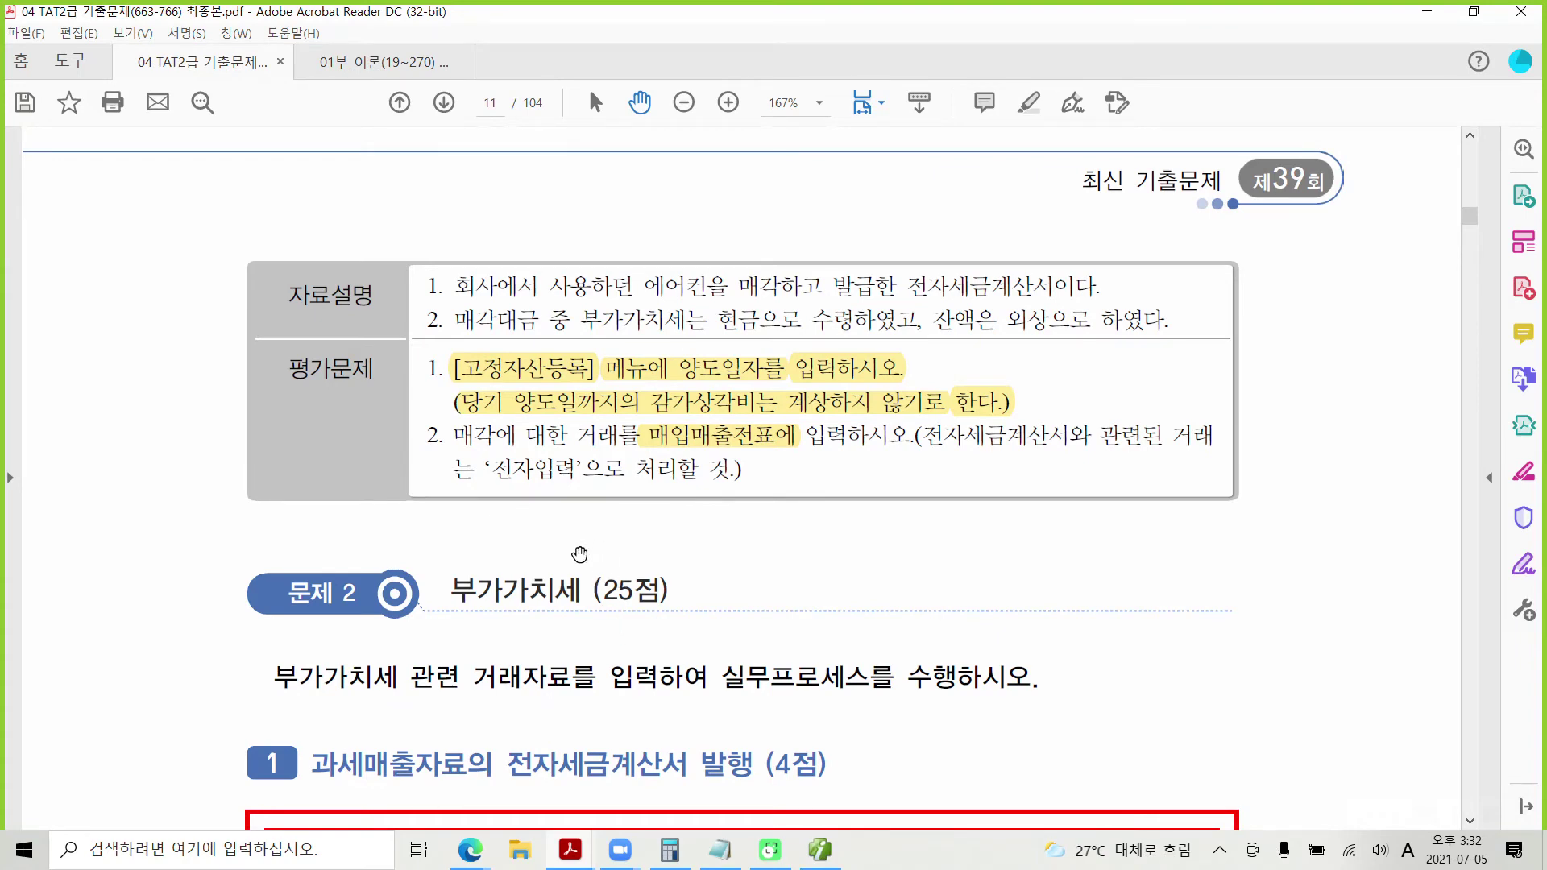
Step: Read the 4/12 영세율 거래명세서 for (주)코나전자 (6,600,000) in the PDF, then return to Smart A
{"action": "scroll", "coordinate": [595, 562], "scroll_direction": "down", "scroll_amount": 2}
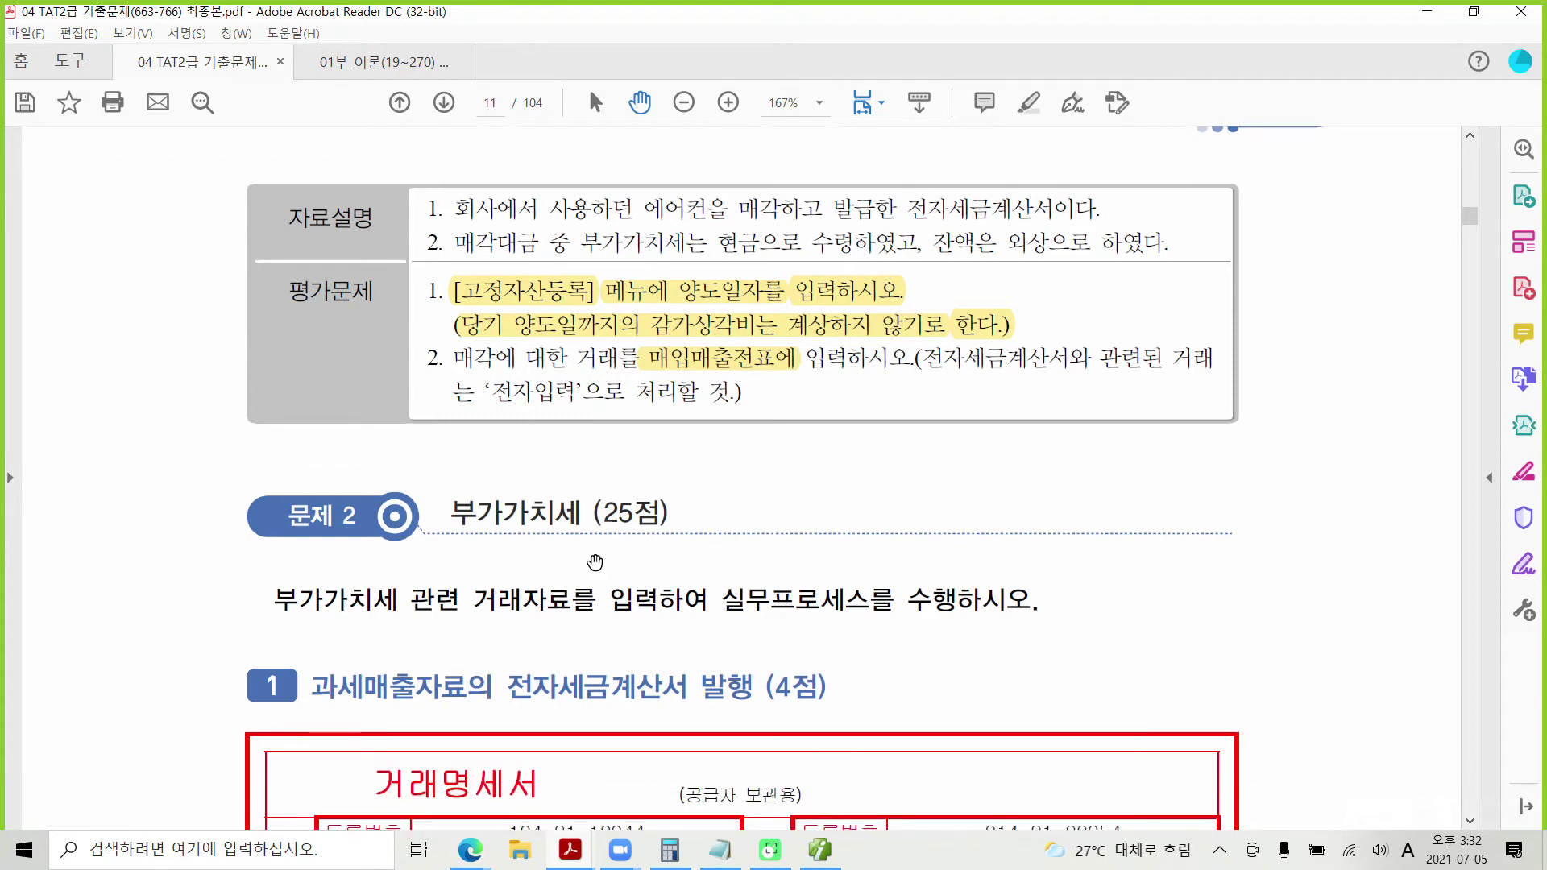
{"action": "scroll", "coordinate": [595, 563], "scroll_direction": "down", "scroll_amount": 6}
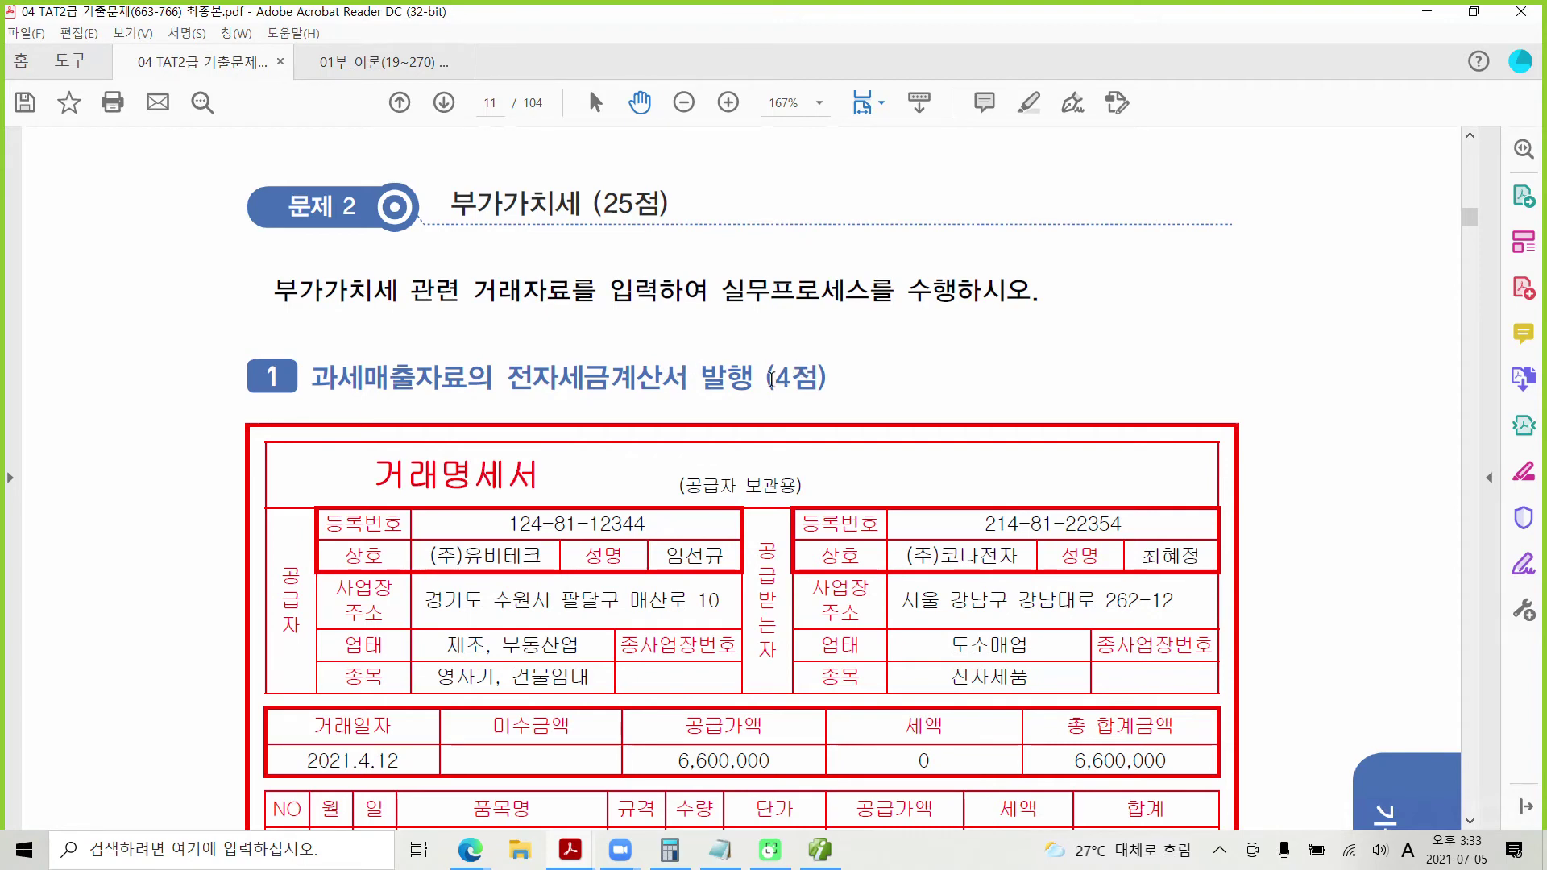
{"action": "left_click_drag", "start_coordinate": [771, 380], "coordinate": [829, 380]}
{"action": "left_click", "coordinate": [798, 346]}
{"action": "scroll", "coordinate": [761, 521], "scroll_direction": "down", "scroll_amount": 3}
{"action": "scroll", "coordinate": [761, 522], "scroll_direction": "down", "scroll_amount": 6}
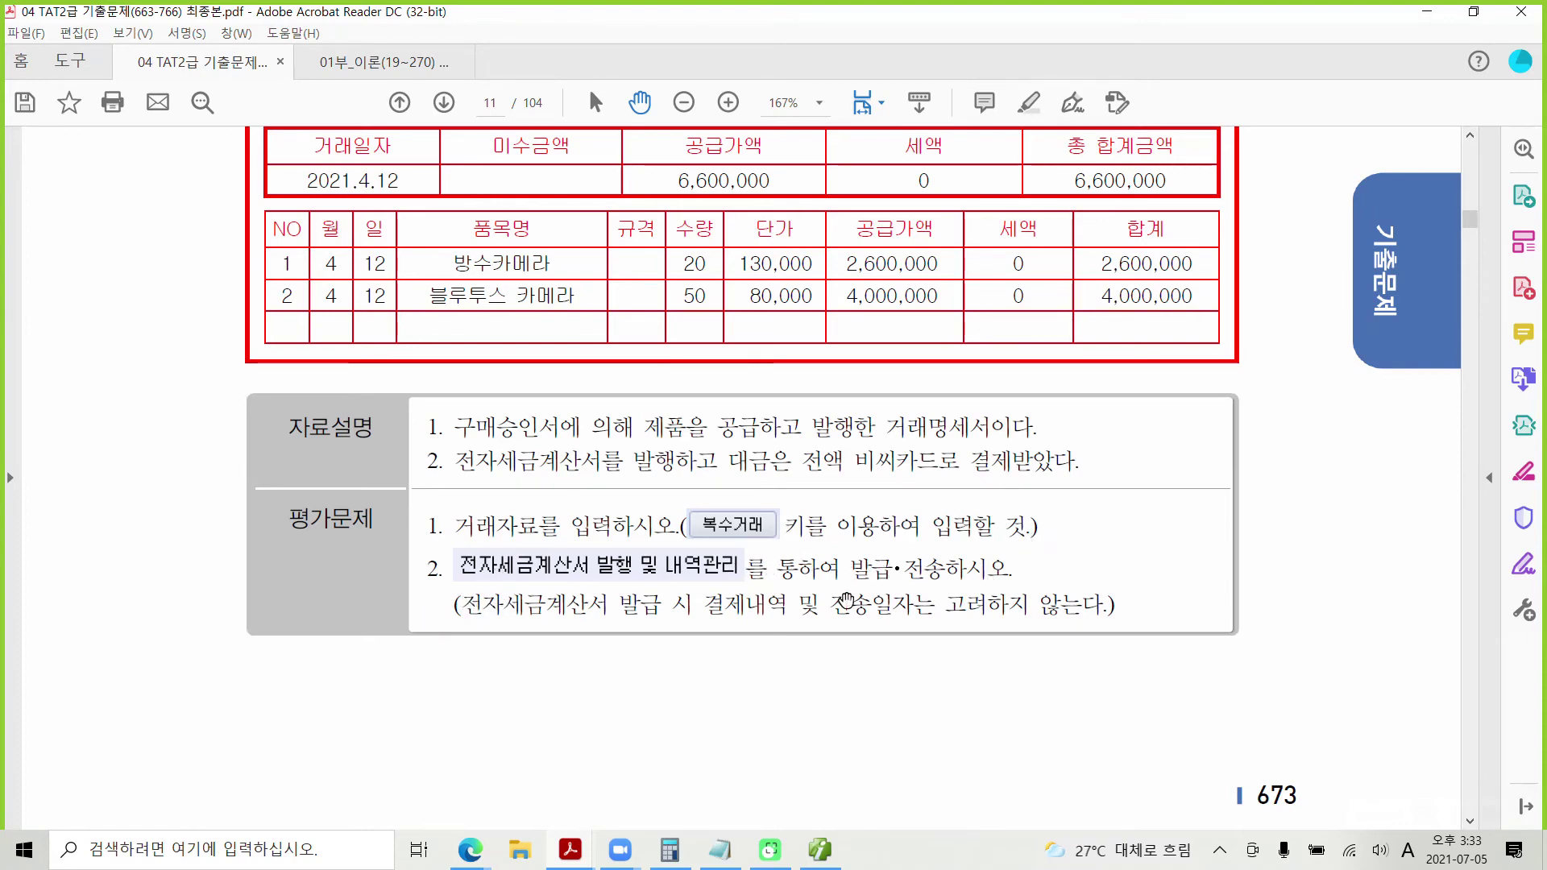
{"action": "scroll", "coordinate": [543, 616], "scroll_direction": "up", "scroll_amount": 3}
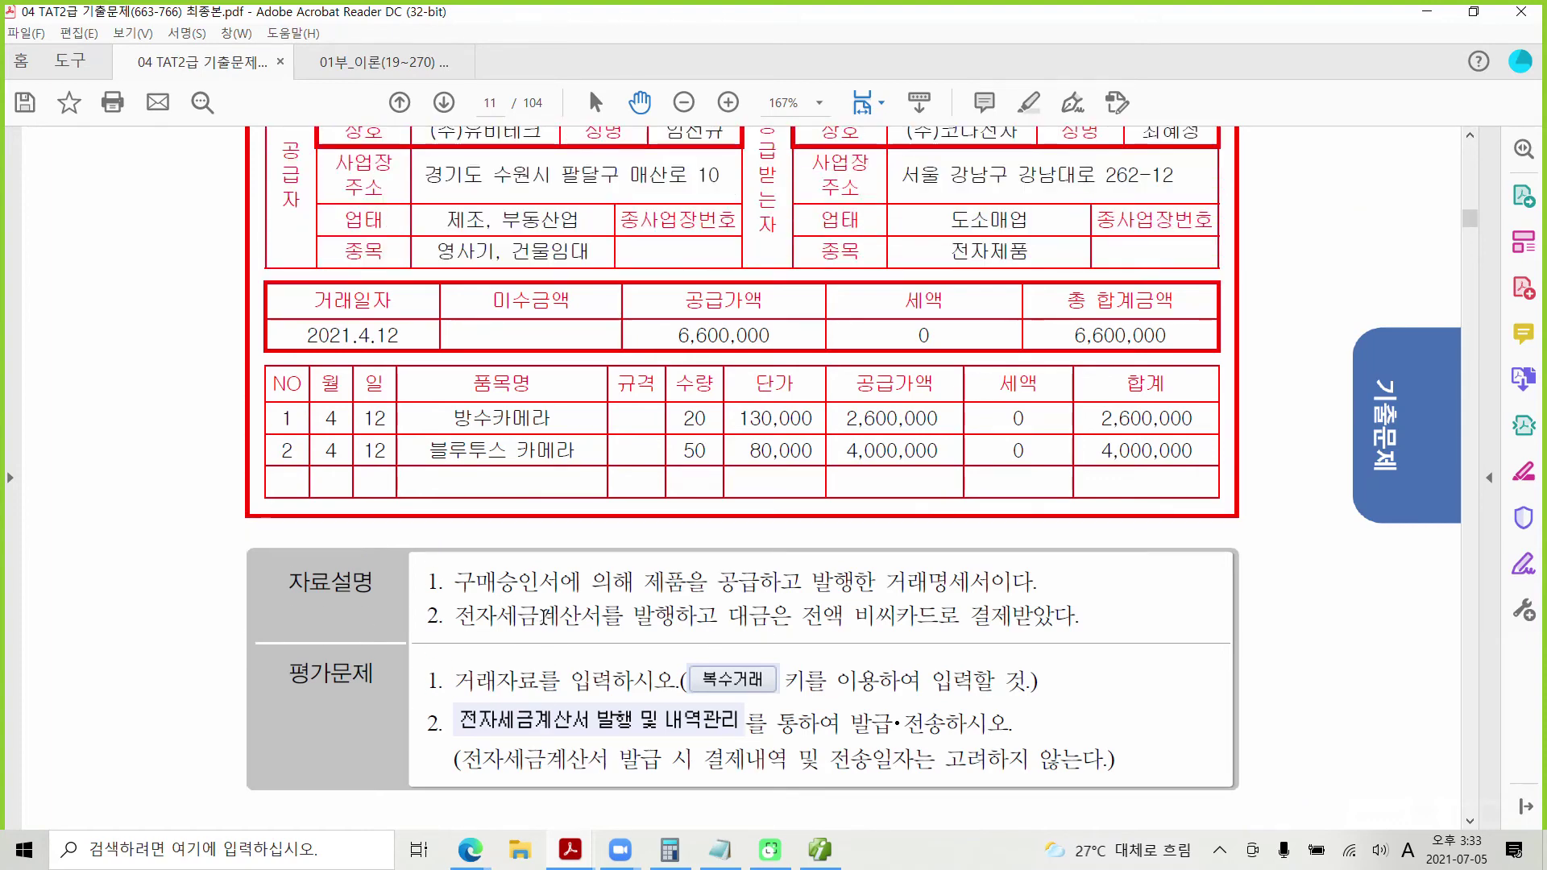
{"action": "scroll", "coordinate": [428, 543], "scroll_direction": "up", "scroll_amount": 3}
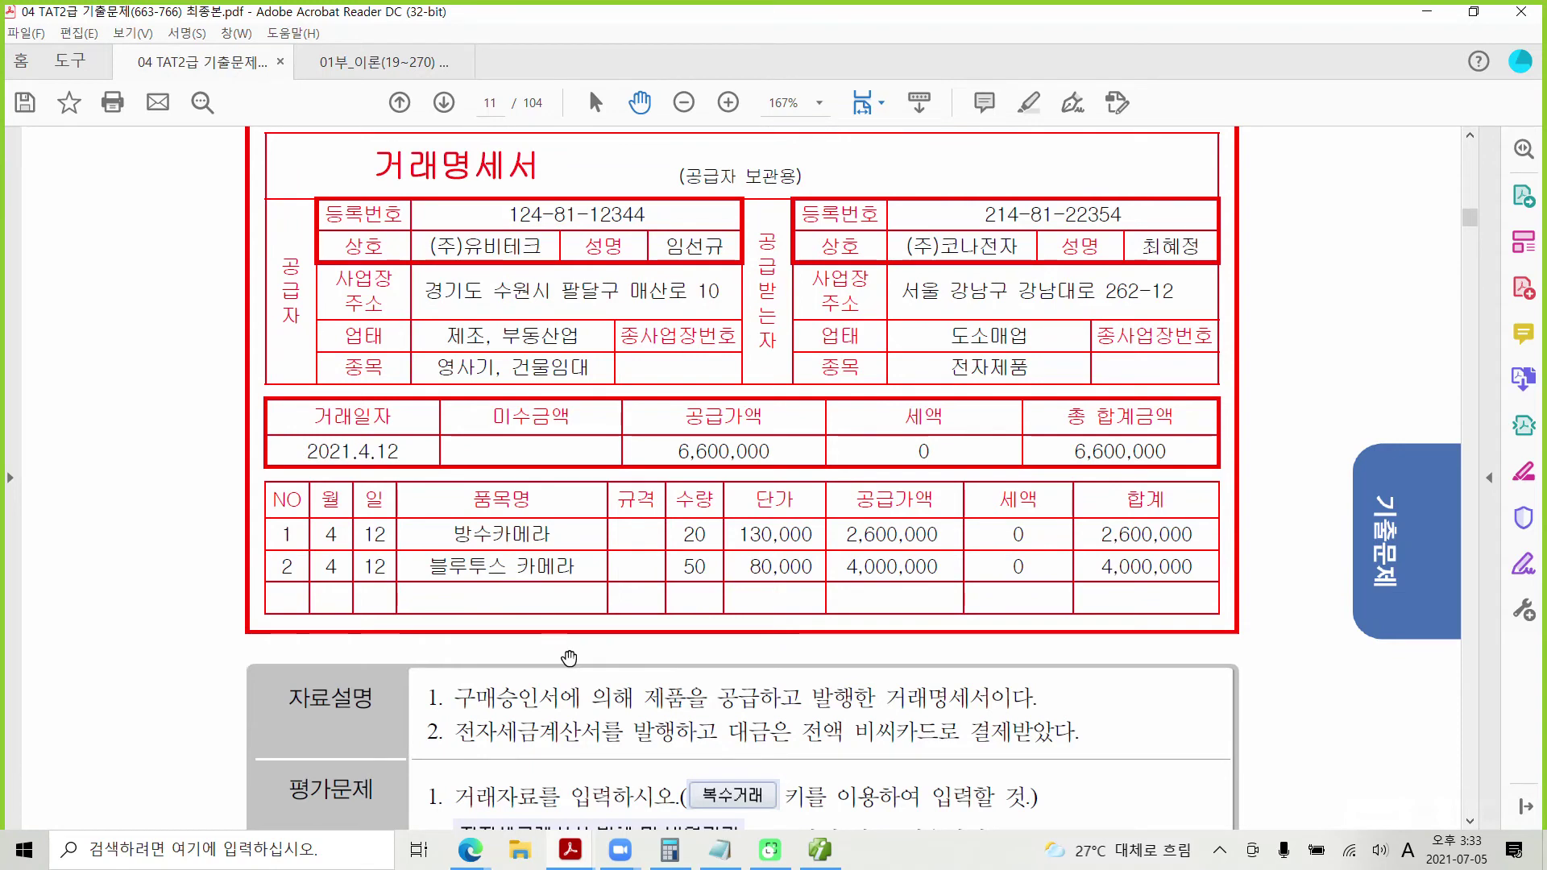
{"action": "left_click", "coordinate": [819, 851]}
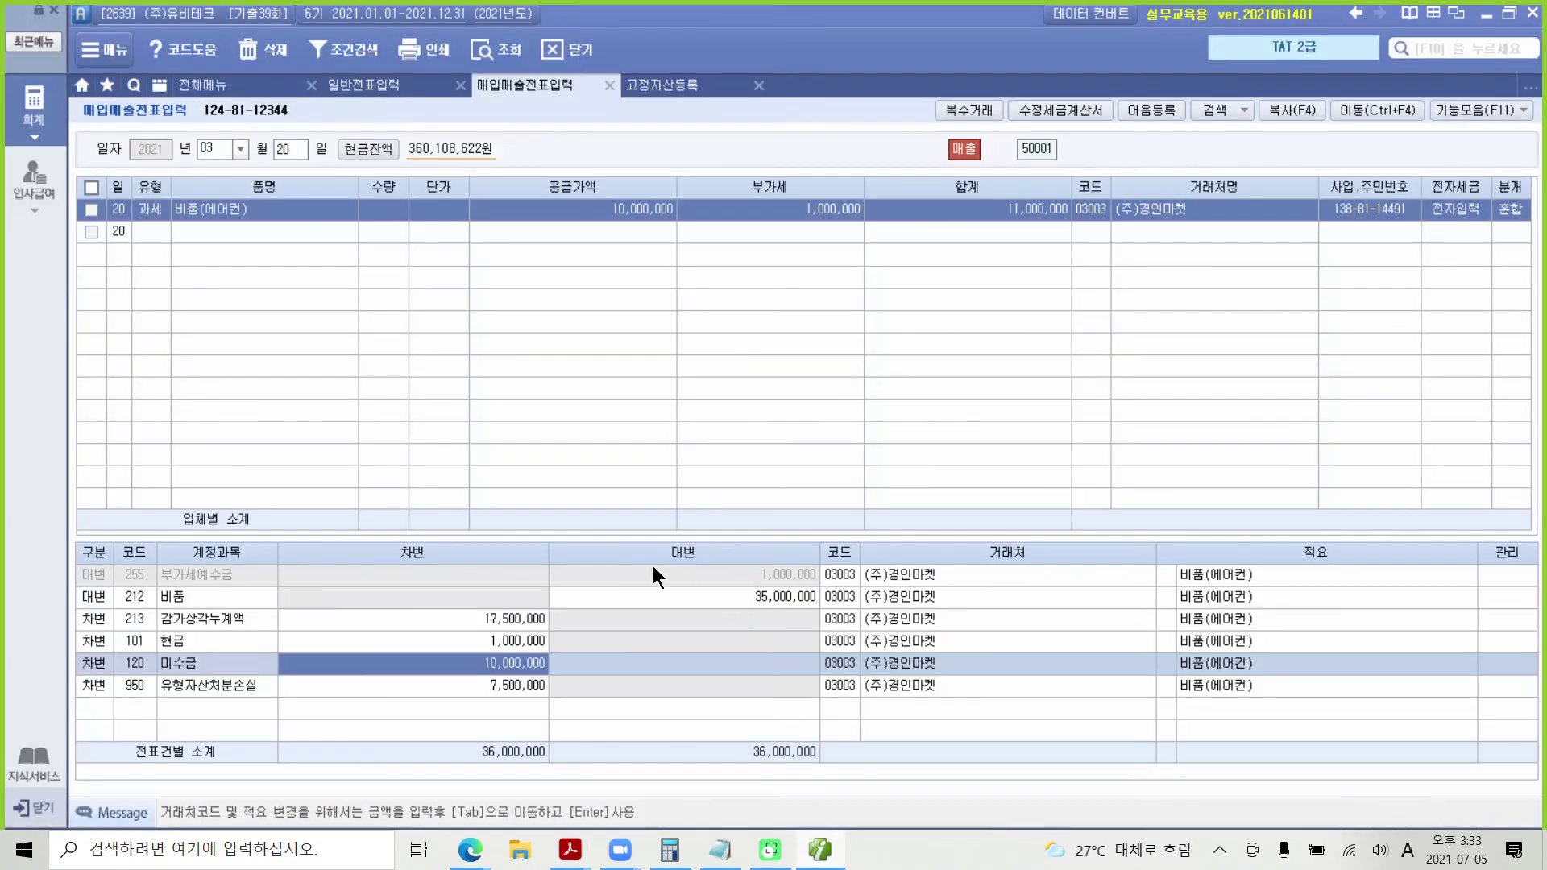
Step: Start a new 4/12 sales entry with type 11 과세
{"action": "left_click", "coordinate": [215, 151]}
{"action": "type", "text": "4"}
{"action": "key", "text": "Return"}
{"action": "type", "text": "12"}
{"action": "key", "text": "Return"}
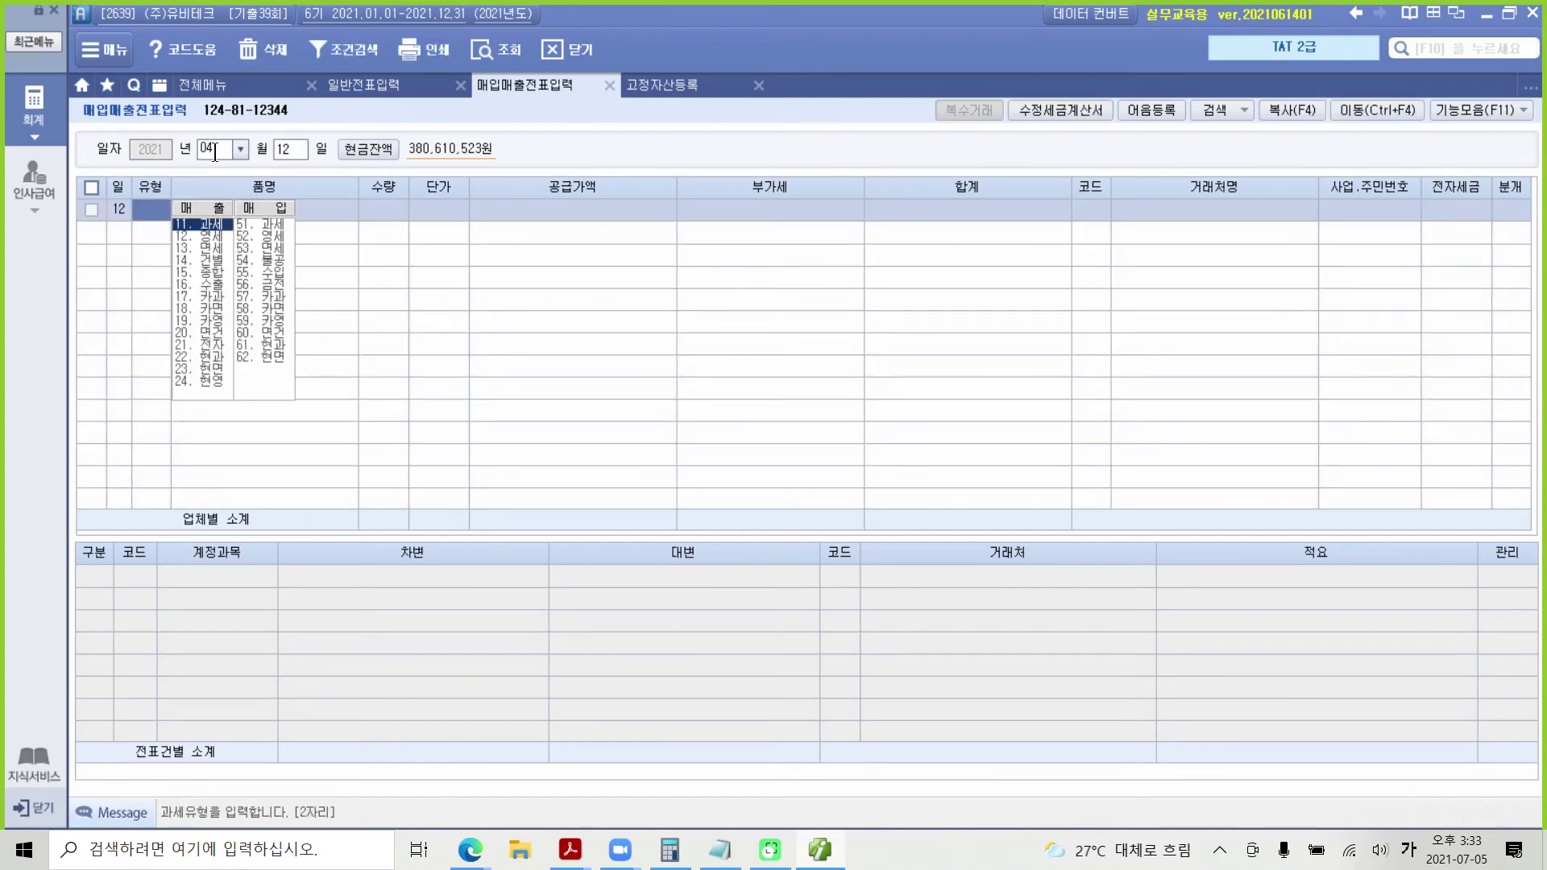
{"action": "type", "text": "11"}
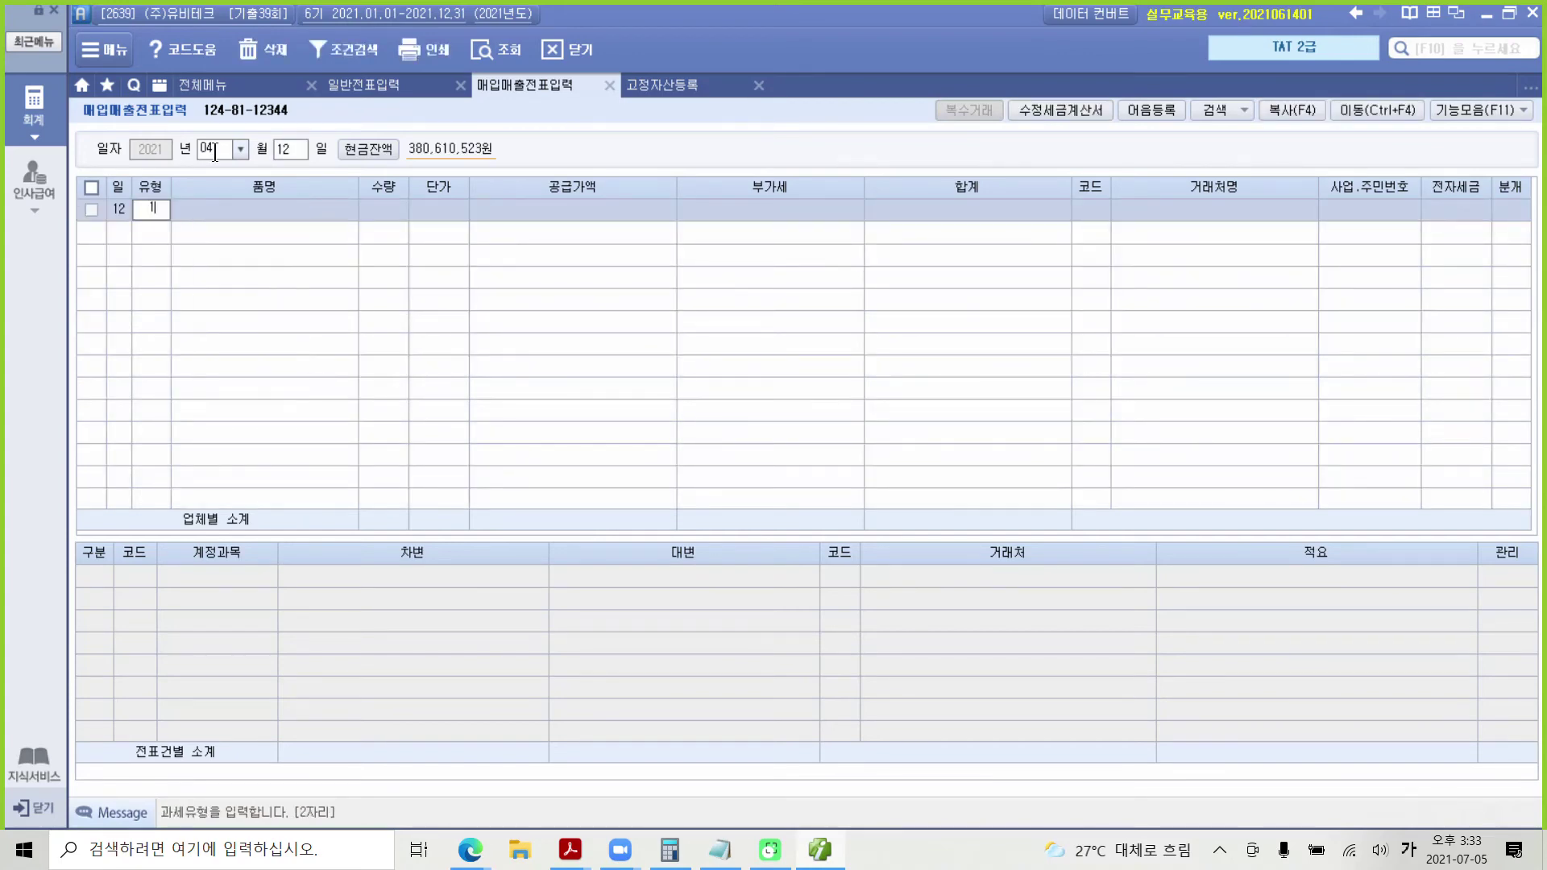
{"action": "key", "text": "Return"}
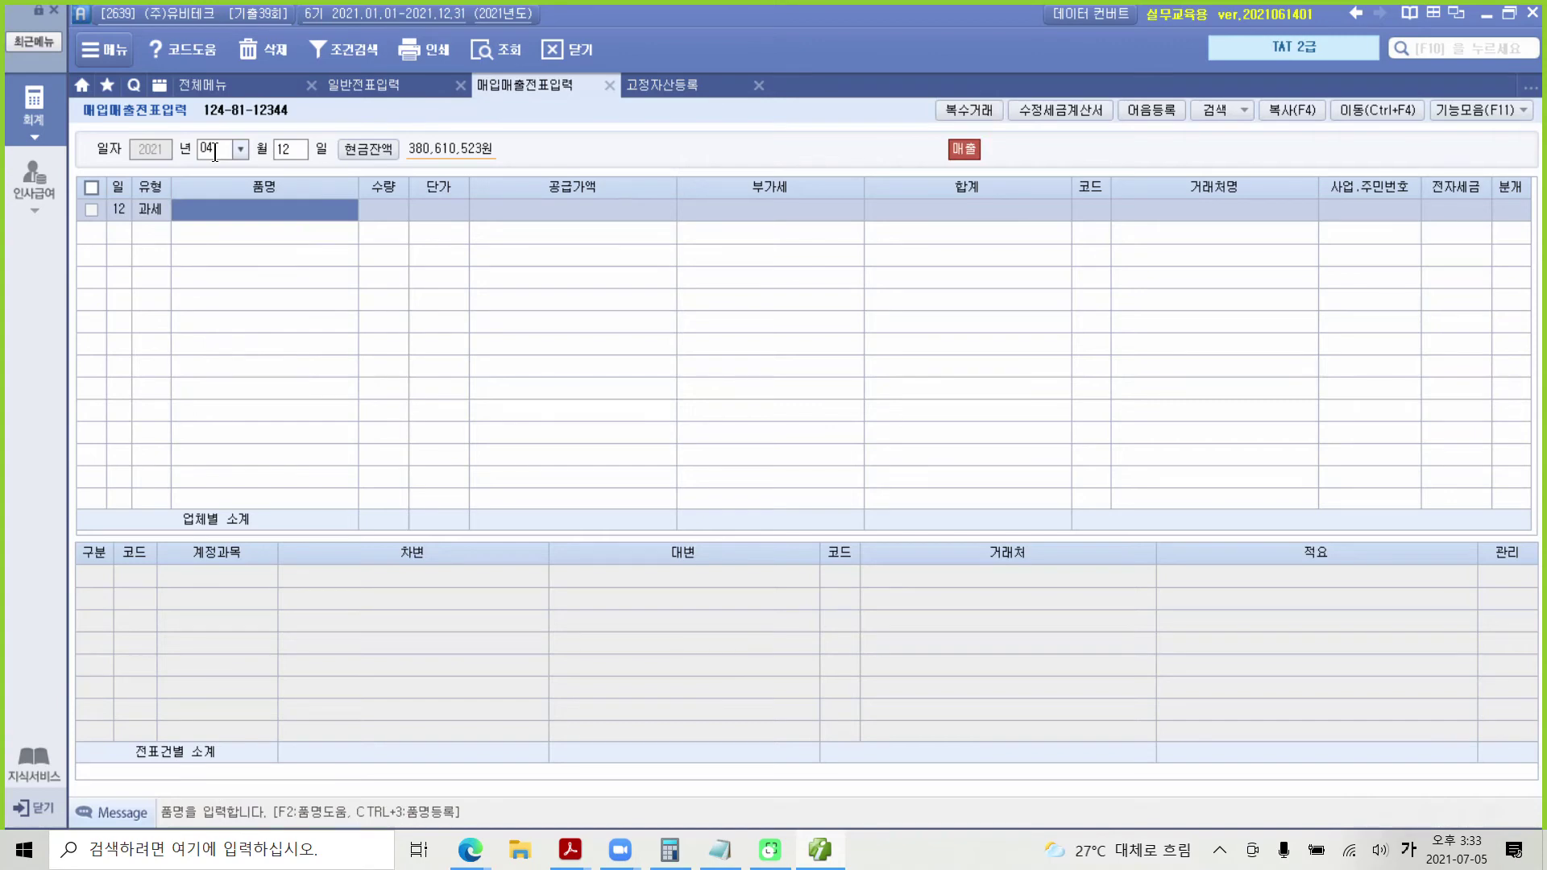
Step: In 복수거래, enter the first item 방수카메라: 20 units at 130,000
{"action": "left_click", "coordinate": [954, 109]}
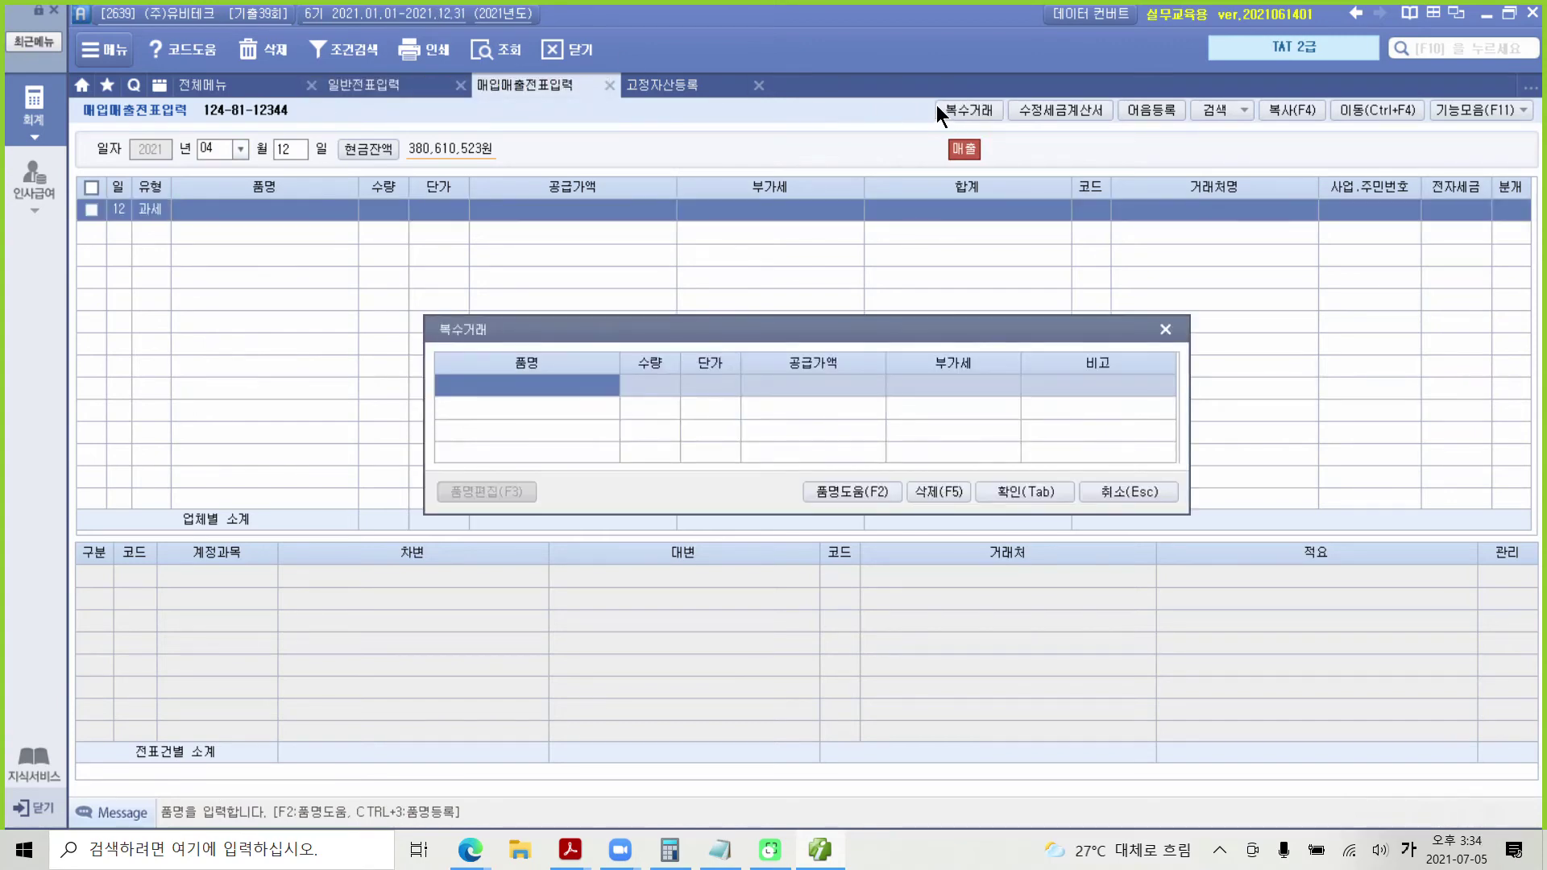
{"action": "type", "text": "방수"}
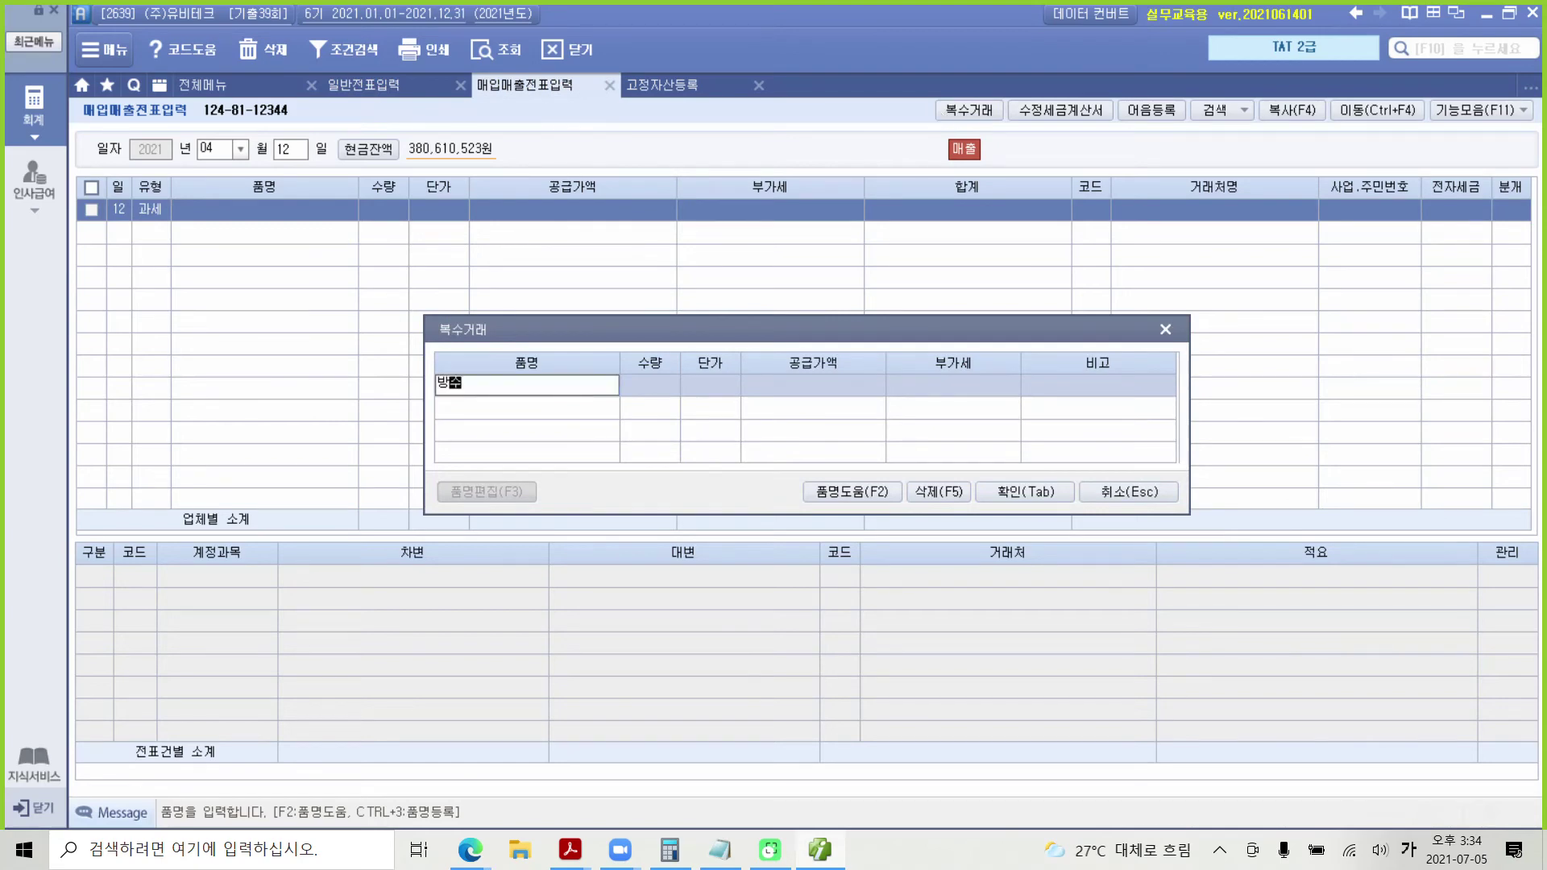
{"action": "type", "text": "가메라"}
{"action": "key", "text": "Return"}
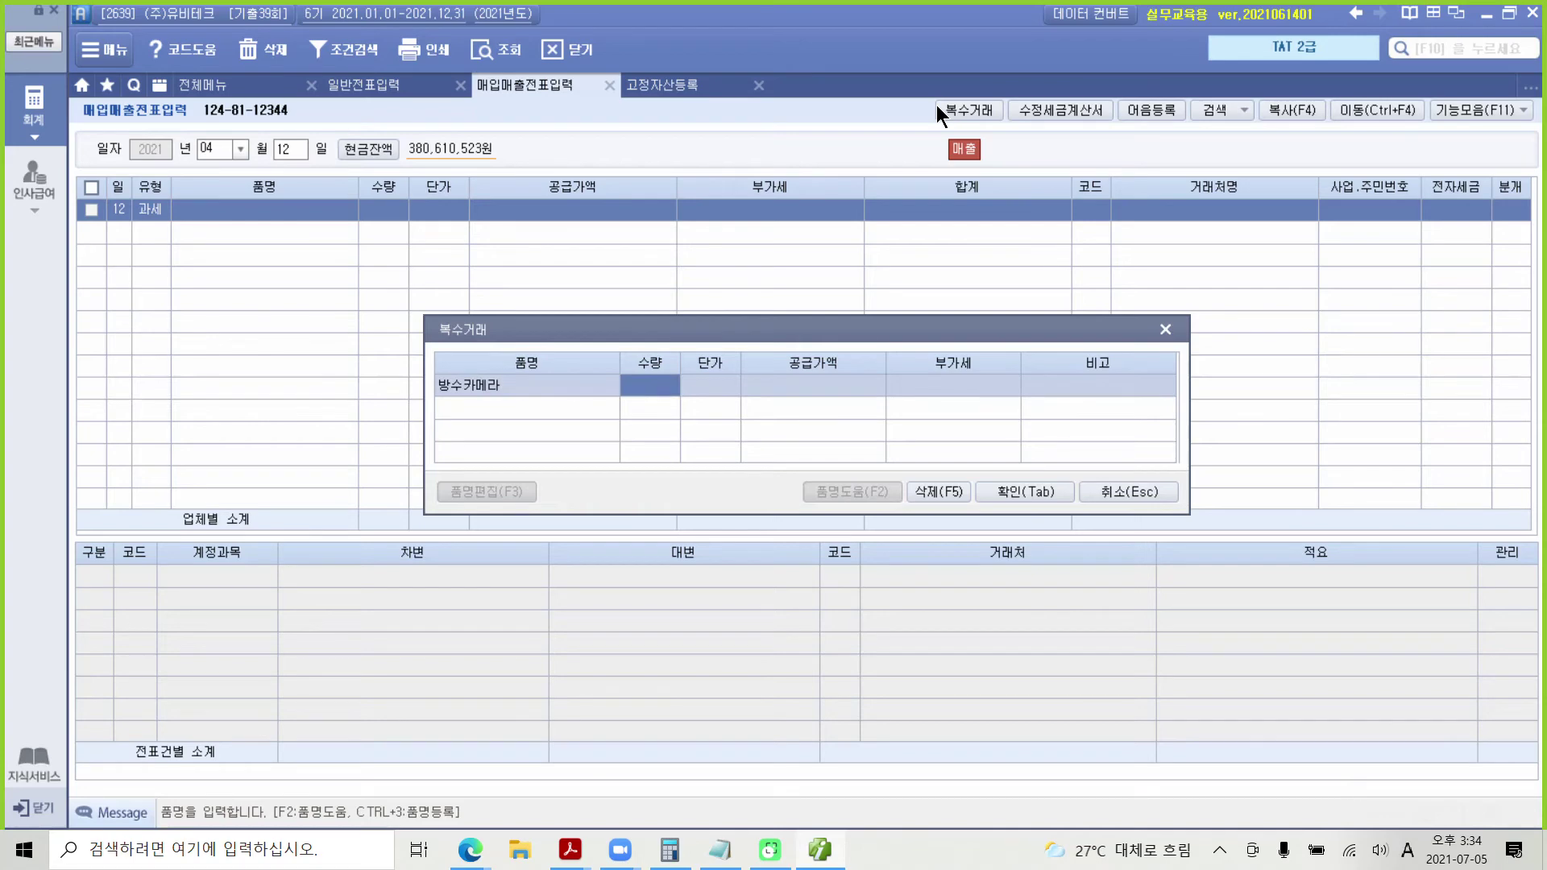
{"action": "type", "text": "20"}
{"action": "key", "text": "Return"}
{"action": "type", "text": "1300000"}
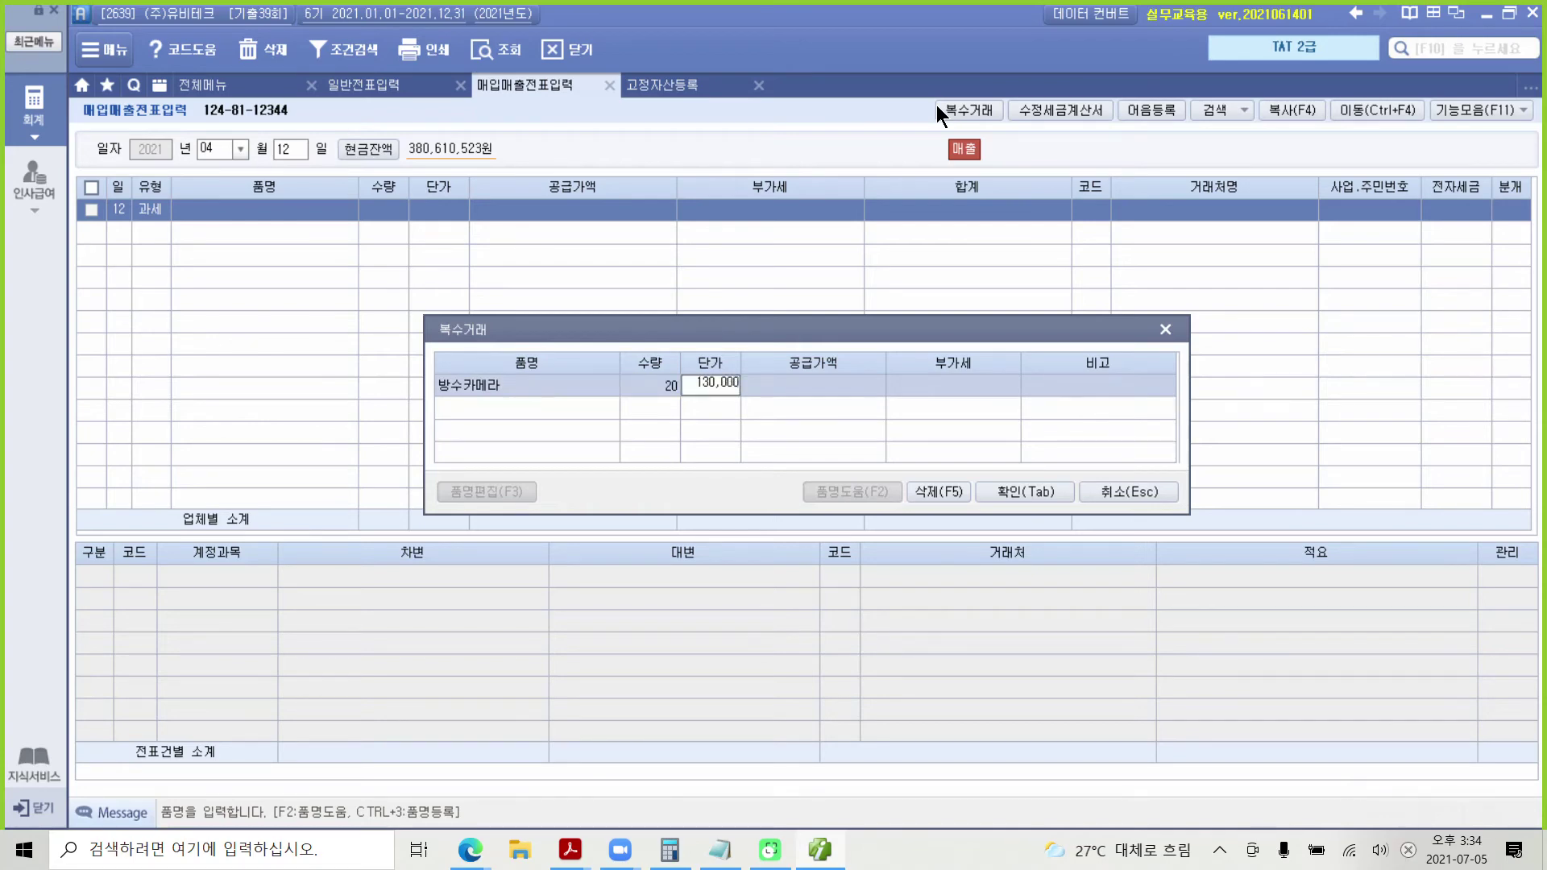
{"action": "key", "text": "Return"}
{"action": "key", "text": "Return"}
{"action": "key", "text": "Return"}
{"action": "key", "text": "Return"}
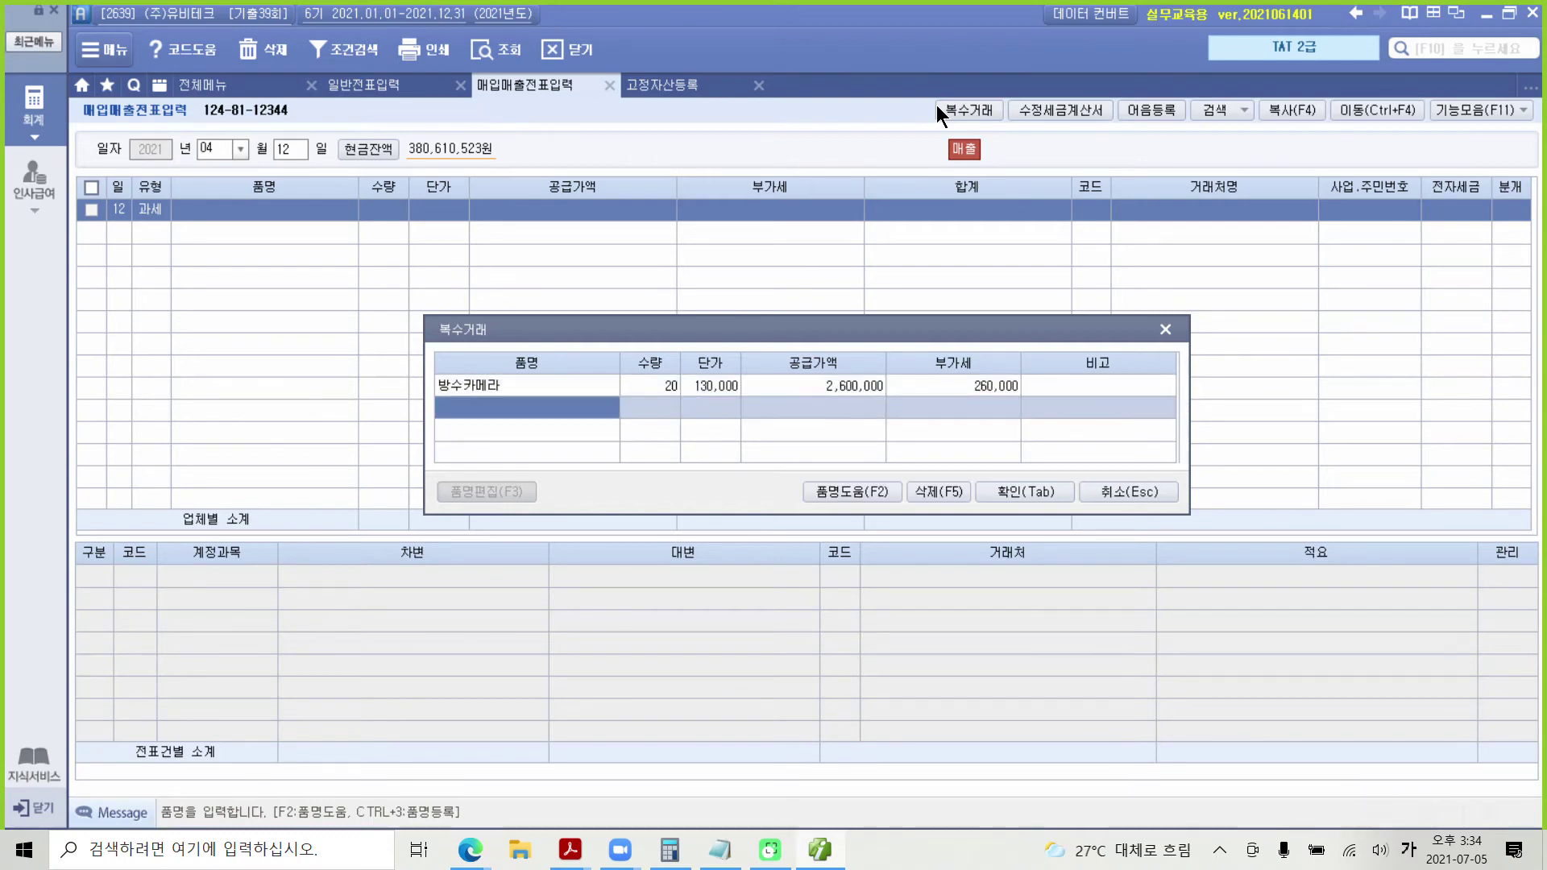
Step: Enter the second item 블루투스카메라: 50 units at 80,000, giving 4,000,000 and VAT 400,000
{"action": "type", "text": "블루블"}
{"action": "type", "text": "투스"}
{"action": "type", "text": "카메라"}
{"action": "key", "text": "Return"}
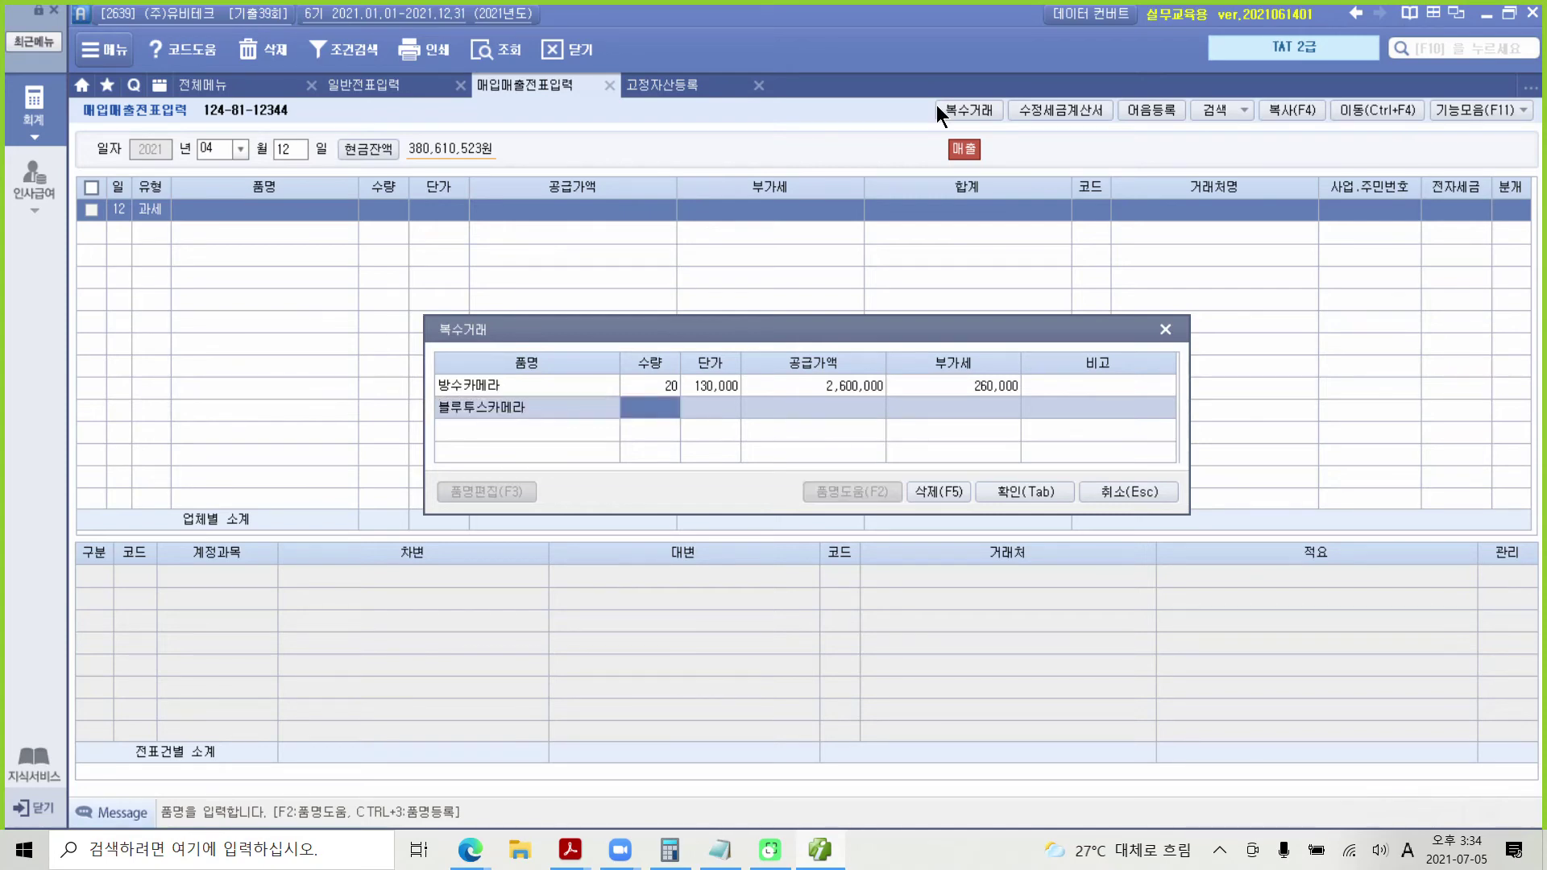
{"action": "type", "text": "5"}
{"action": "key", "text": "Return"}
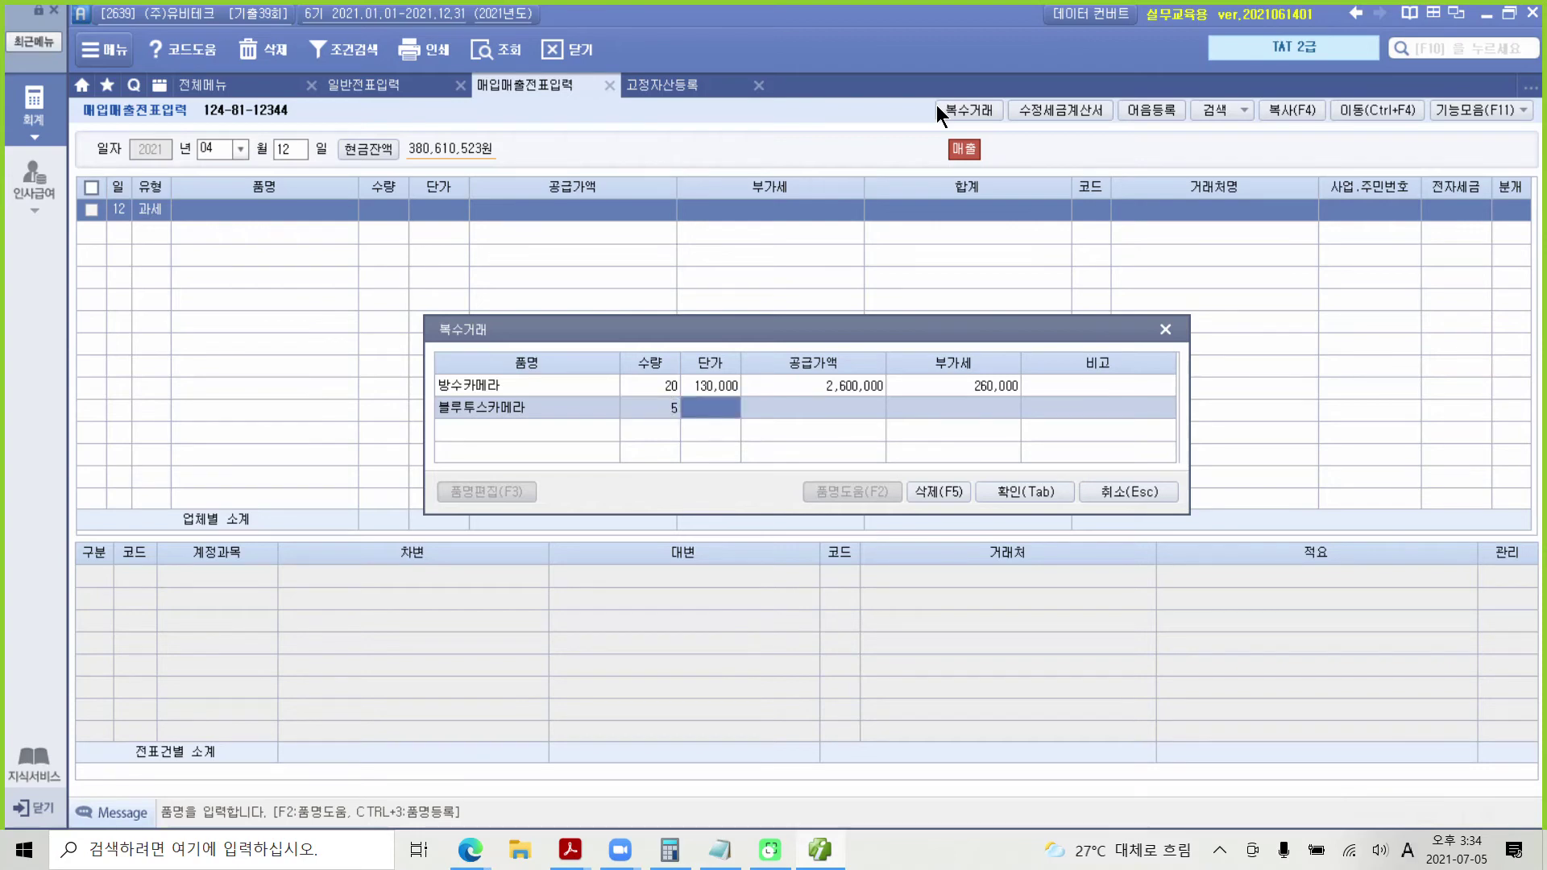
{"action": "key", "text": "Left"}
{"action": "type", "text": "50"}
{"action": "key", "text": "Return"}
{"action": "type", "text": "ㅌ80000"}
{"action": "key", "text": "Return"}
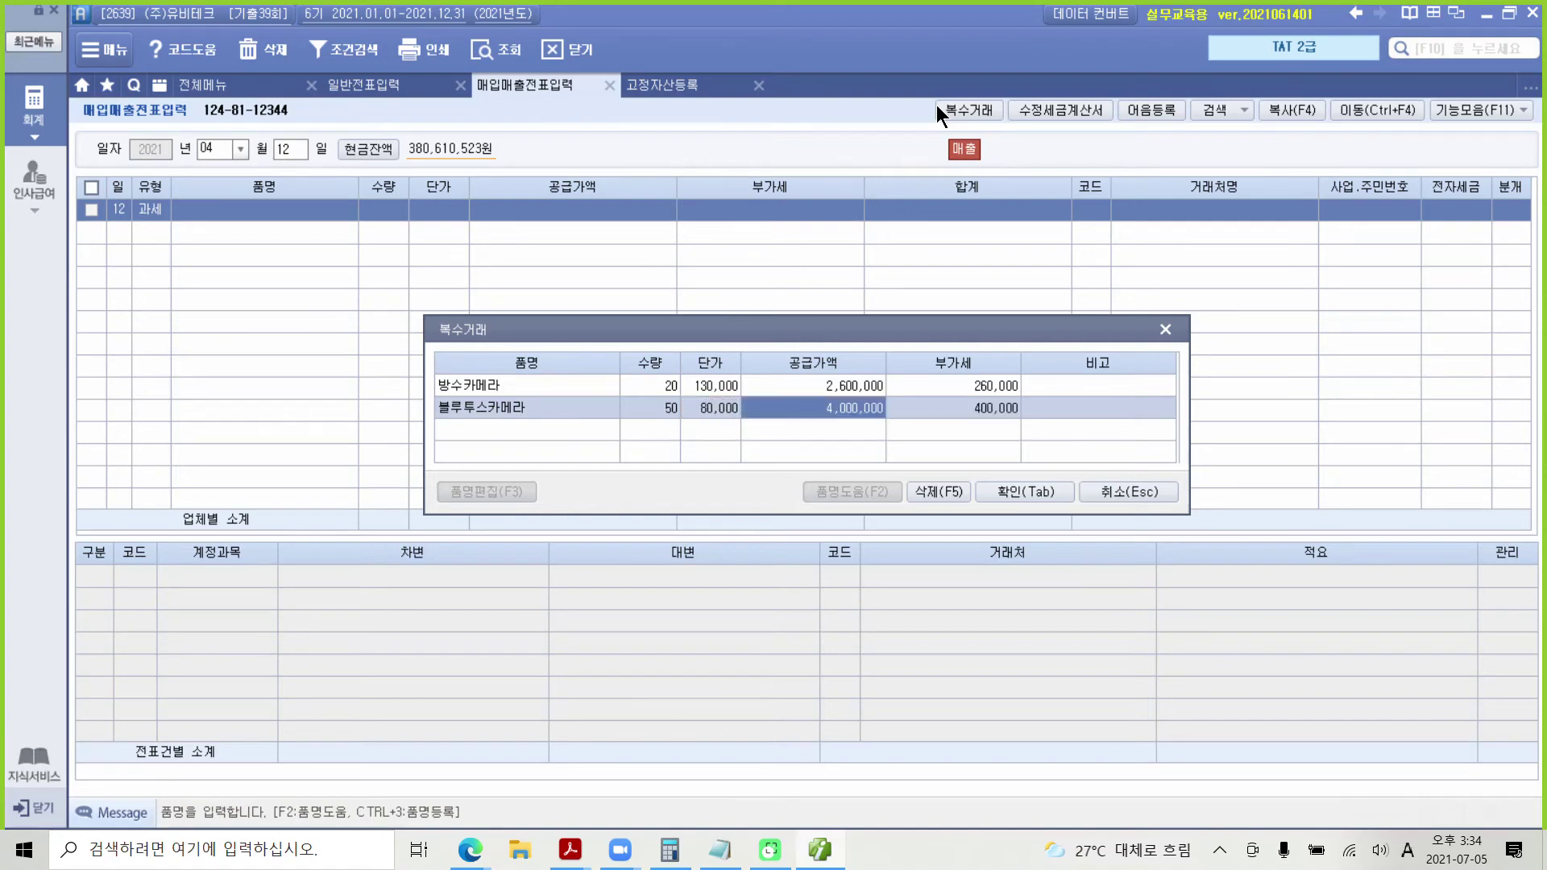
{"action": "key", "text": "Return"}
{"action": "key", "text": "Return"}
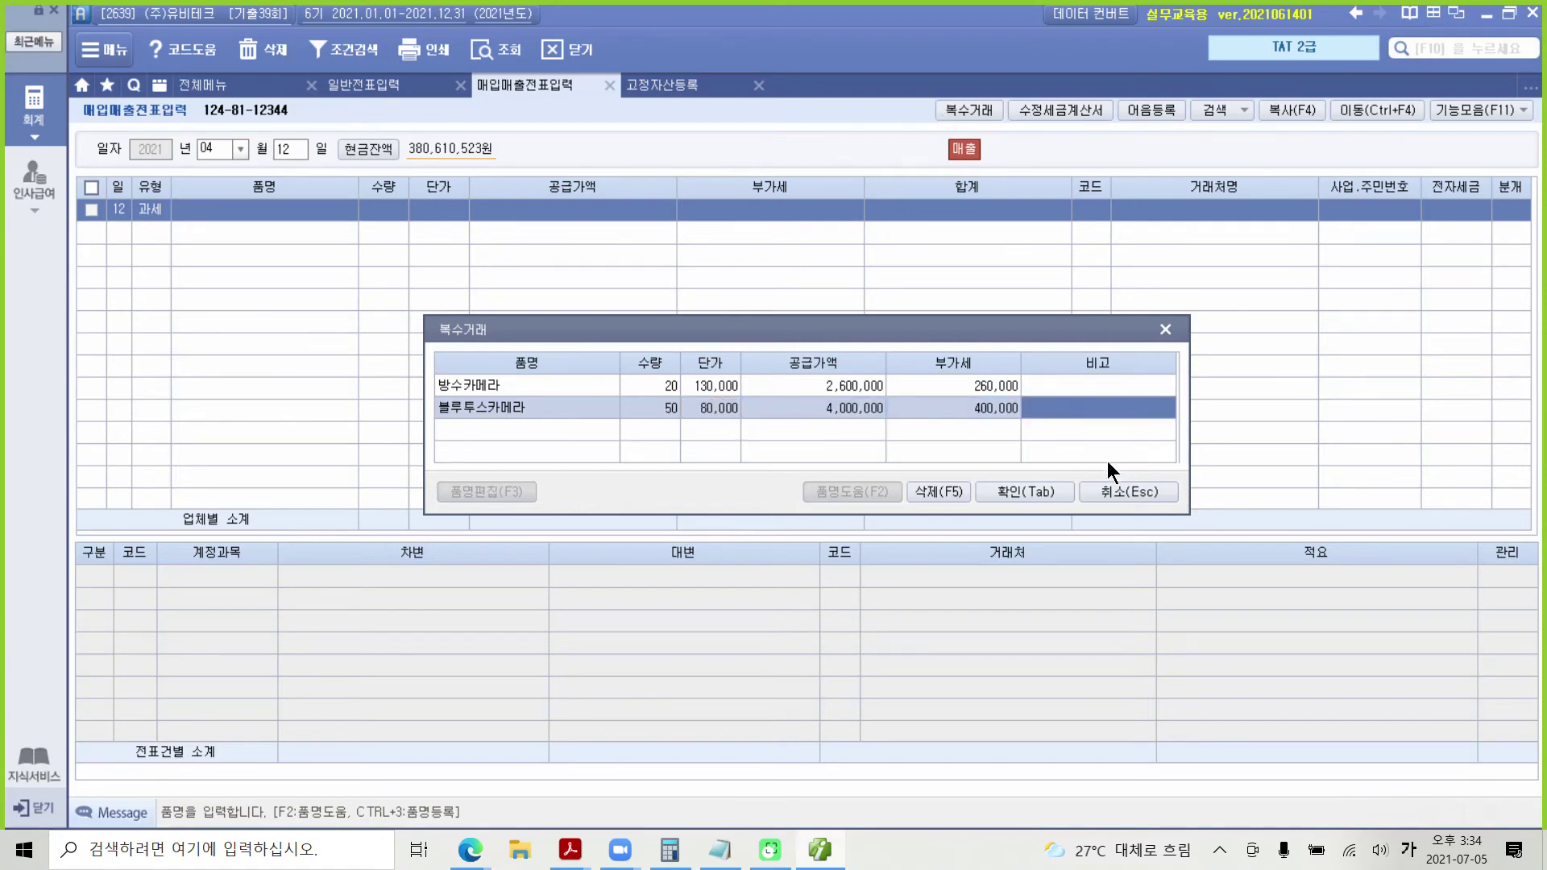
Step: Confirm the two items, recheck 블루투스카메라's quantity and unit price, then switch to the exam PDF
{"action": "left_click", "coordinate": [1043, 495]}
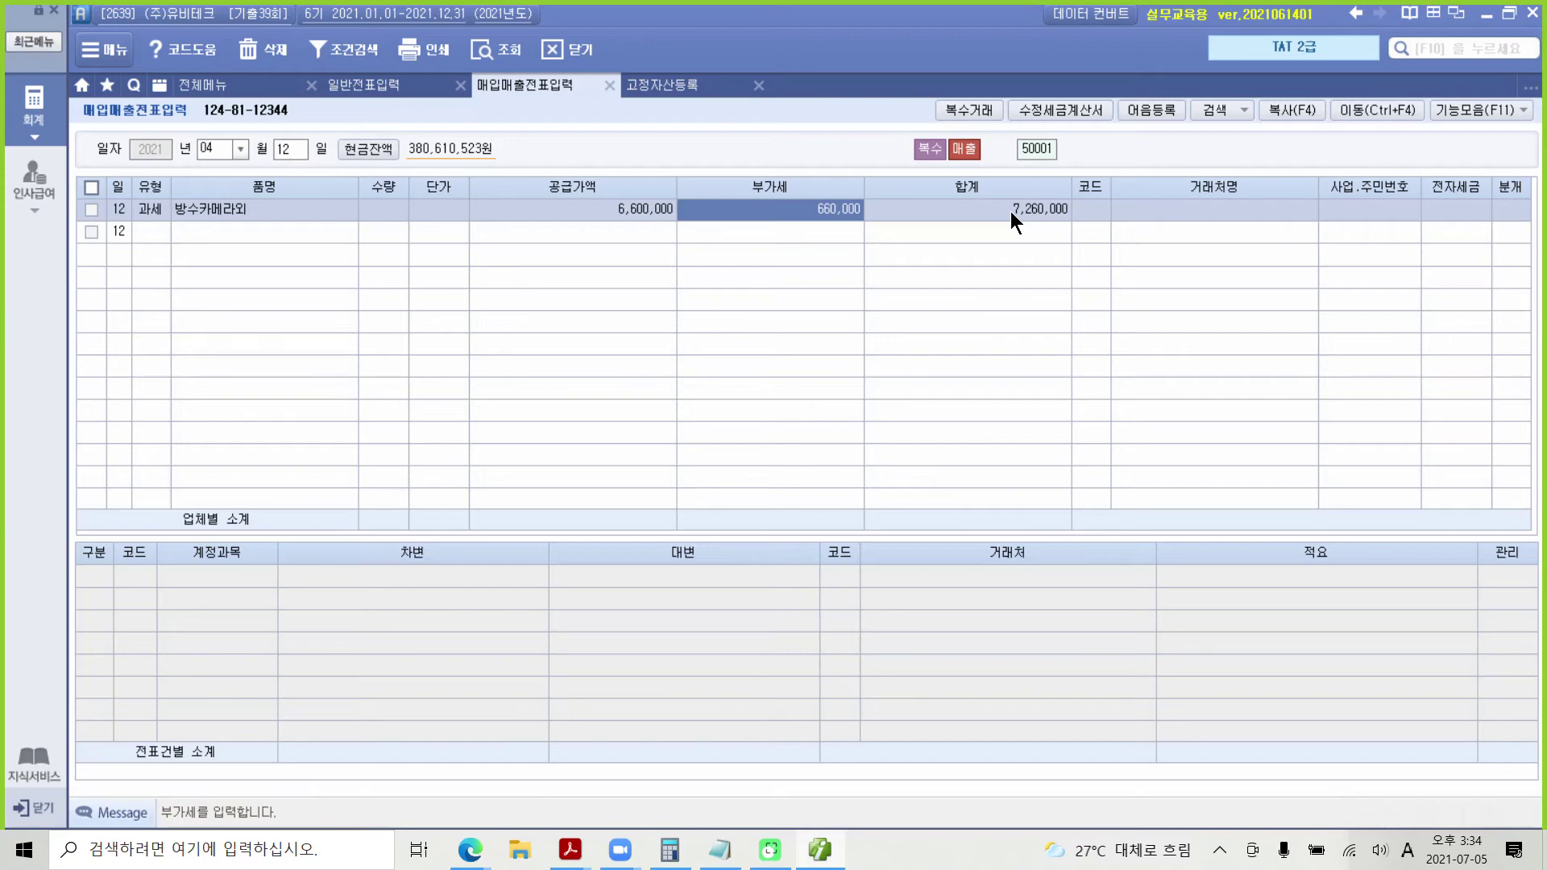
{"action": "left_click", "coordinate": [237, 207]}
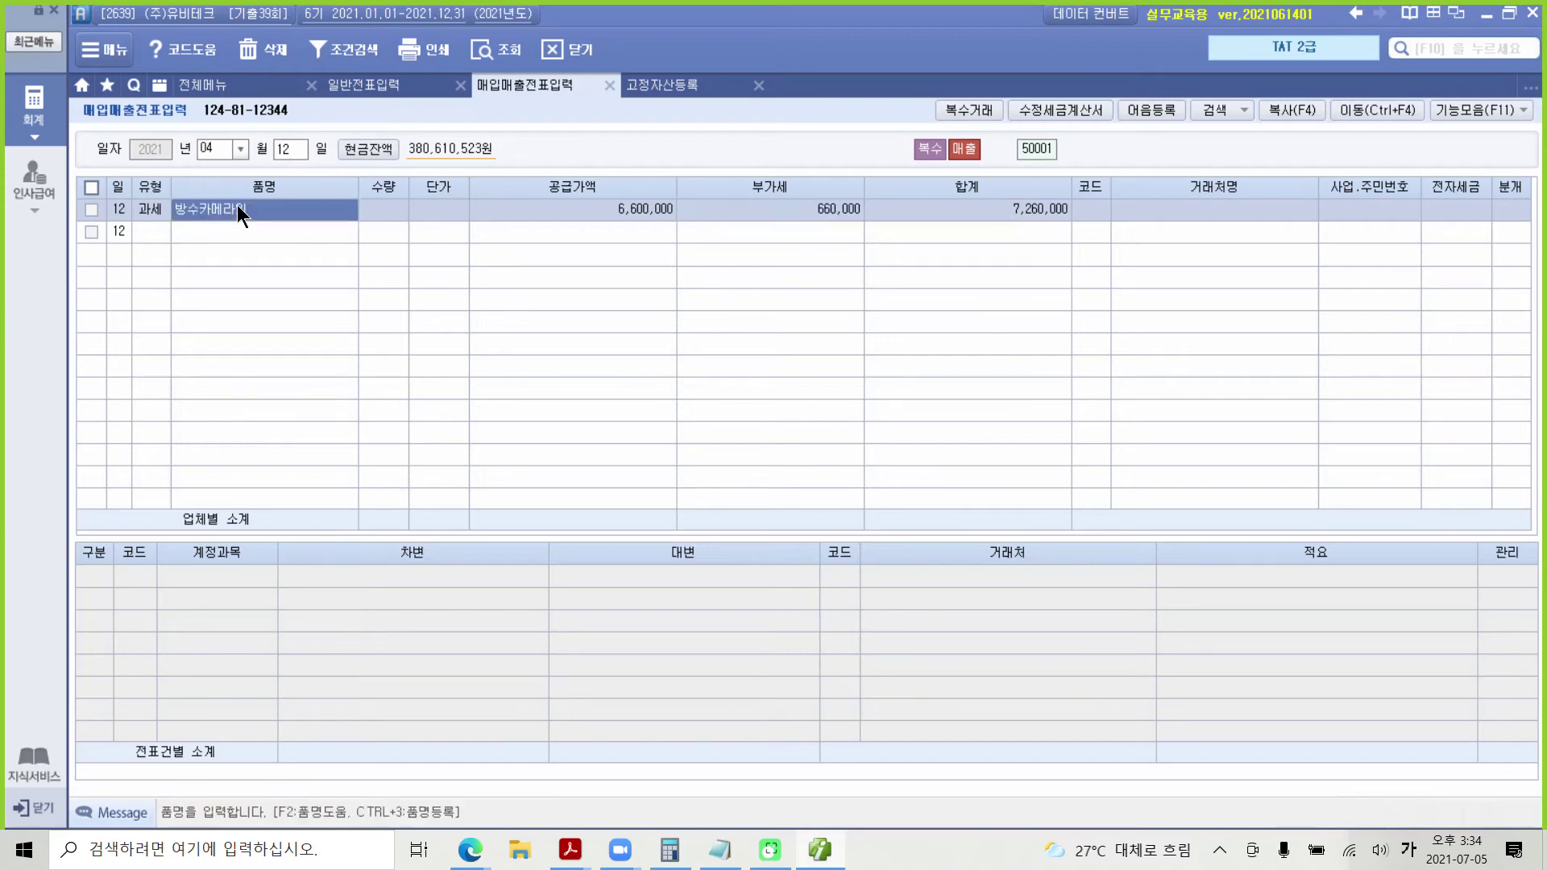
{"action": "left_click", "coordinate": [737, 466]}
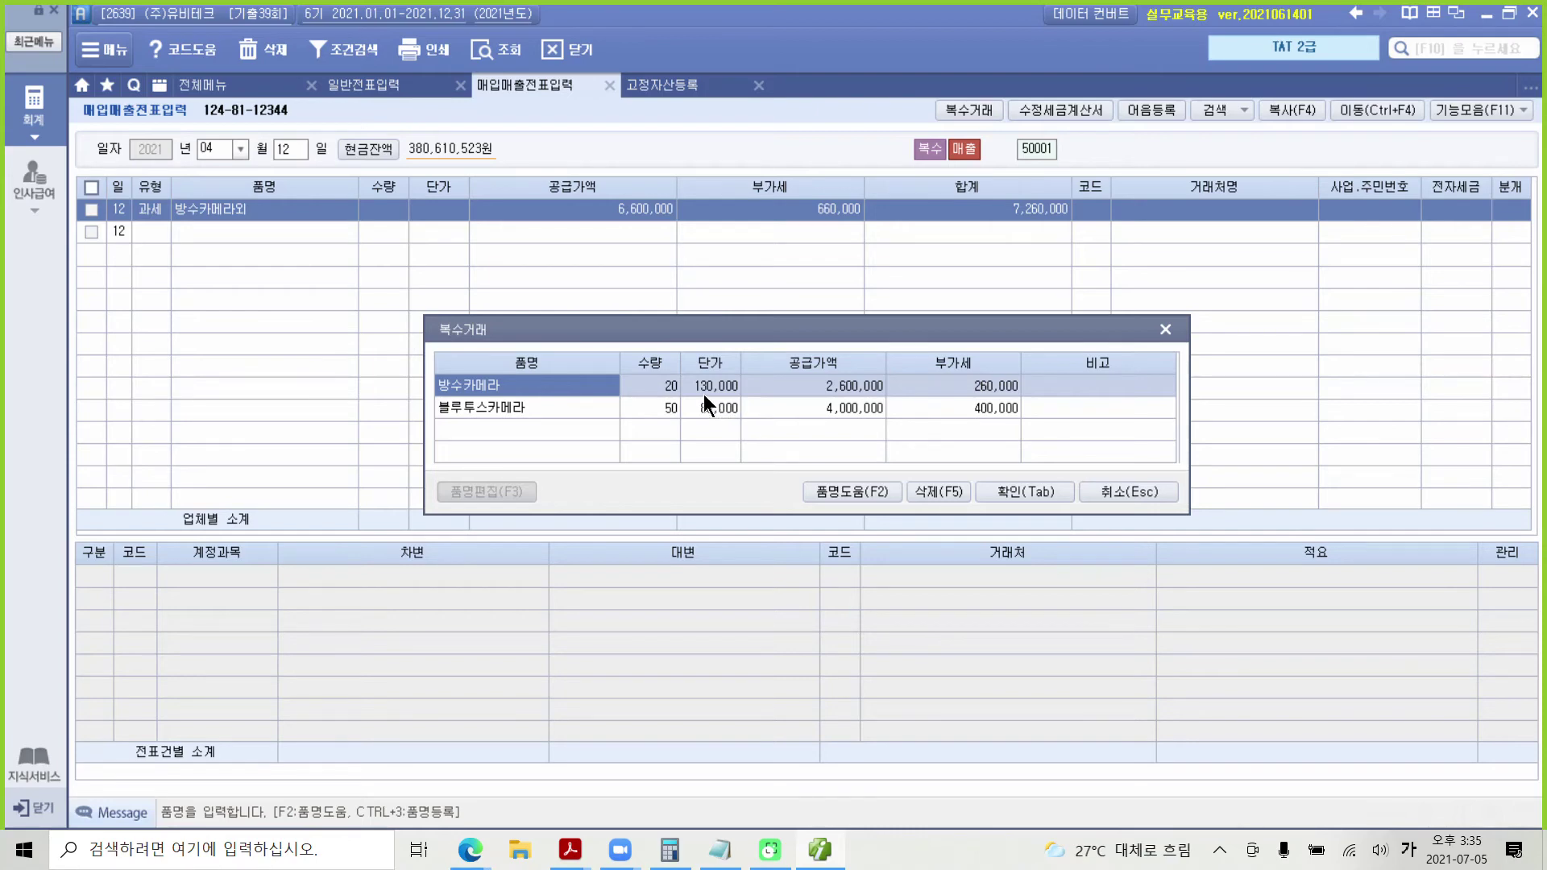
{"action": "left_click", "coordinate": [670, 412]}
{"action": "left_click", "coordinate": [699, 407]}
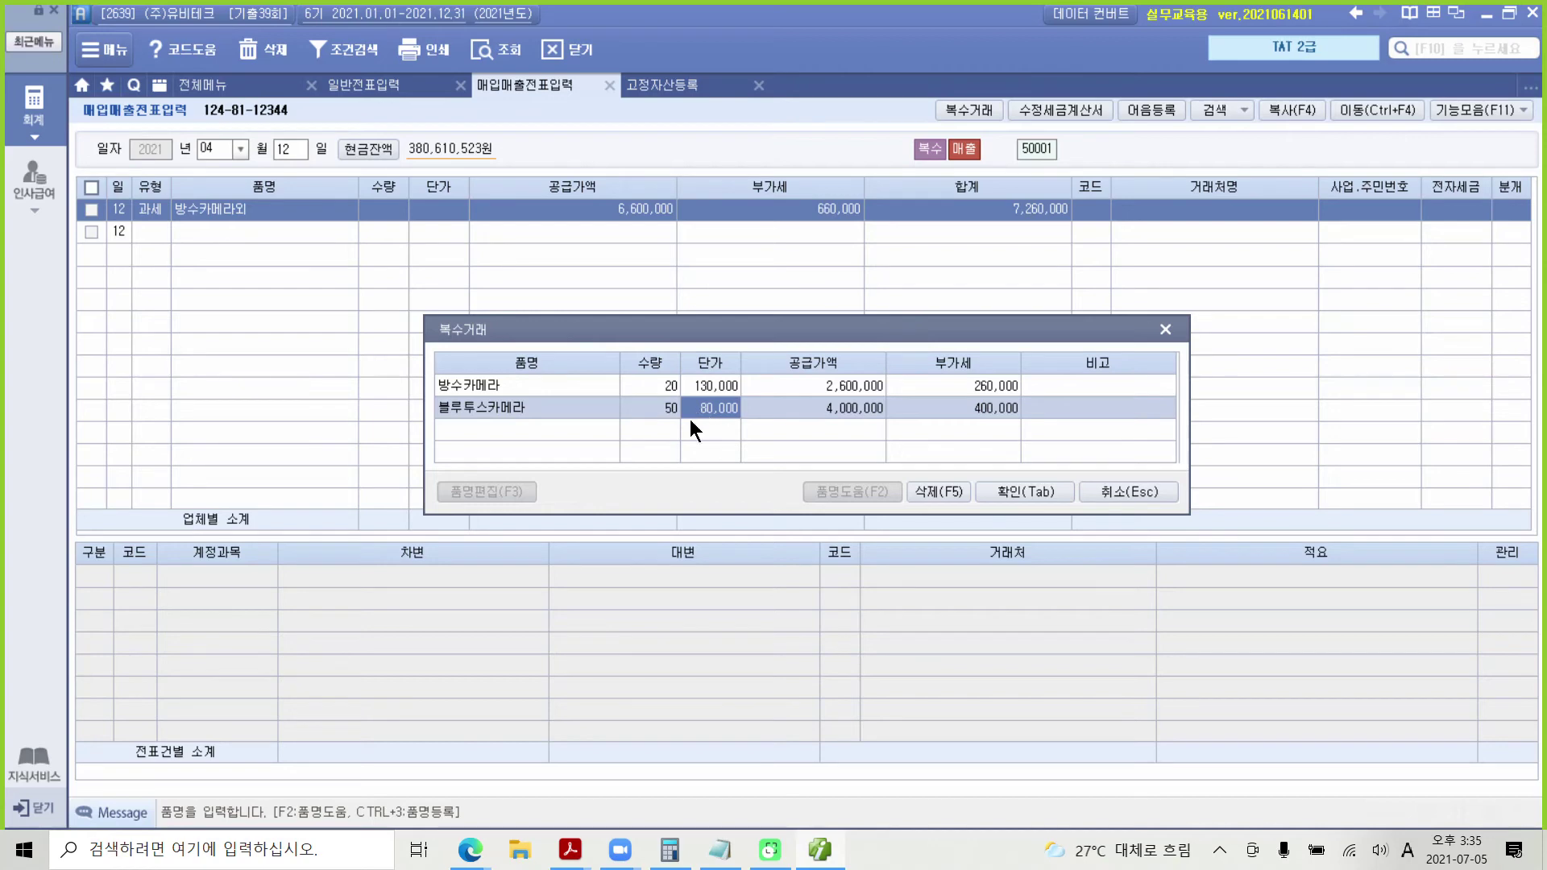
{"action": "left_click", "coordinate": [1013, 493]}
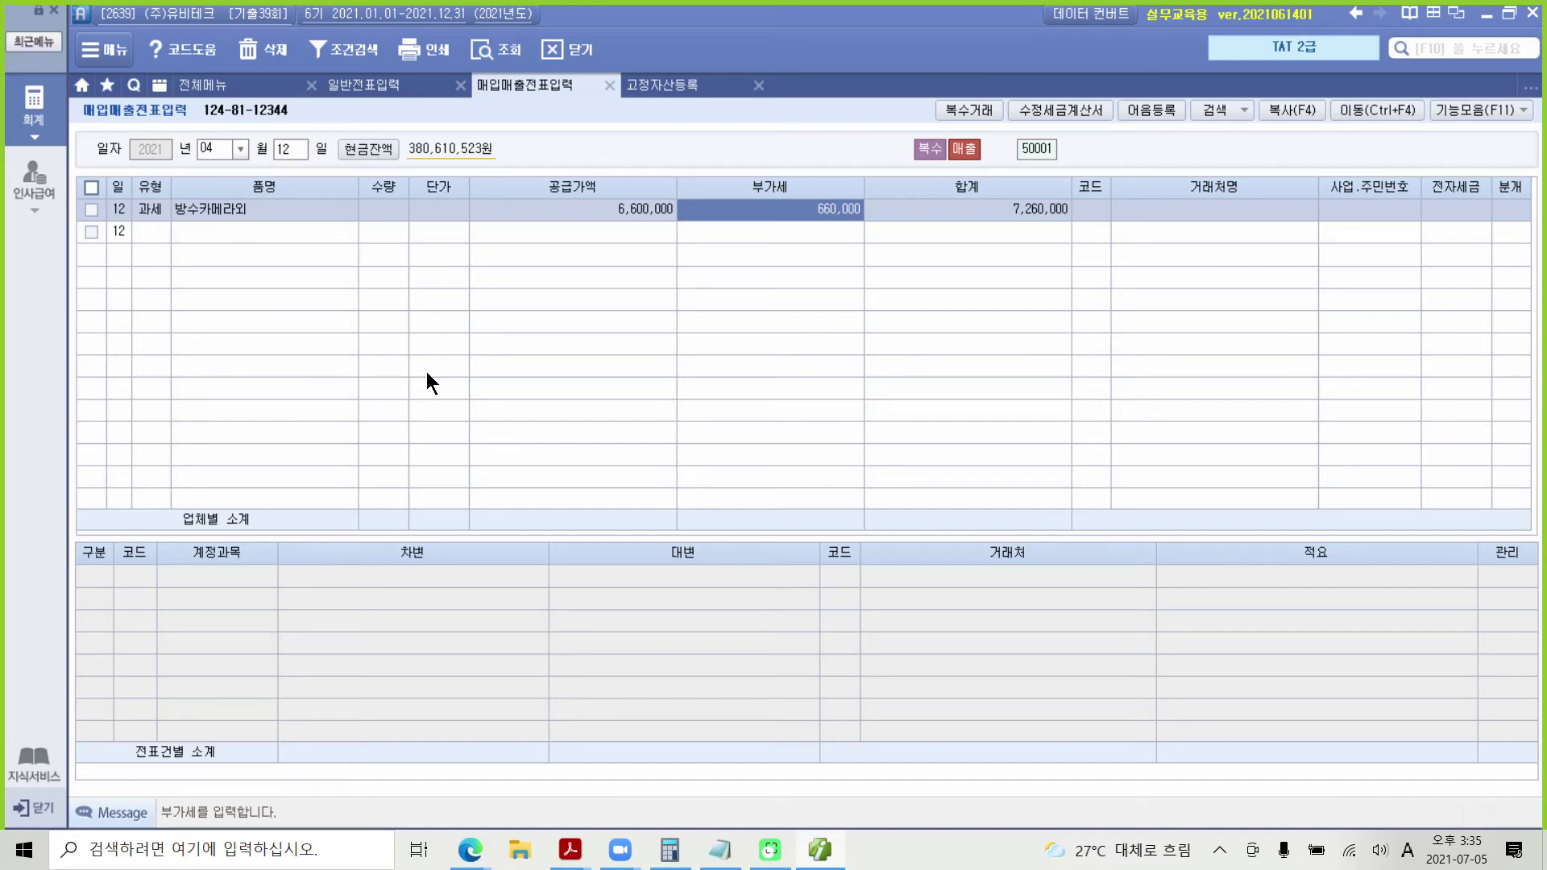
{"action": "key", "text": "alt+Tab"}
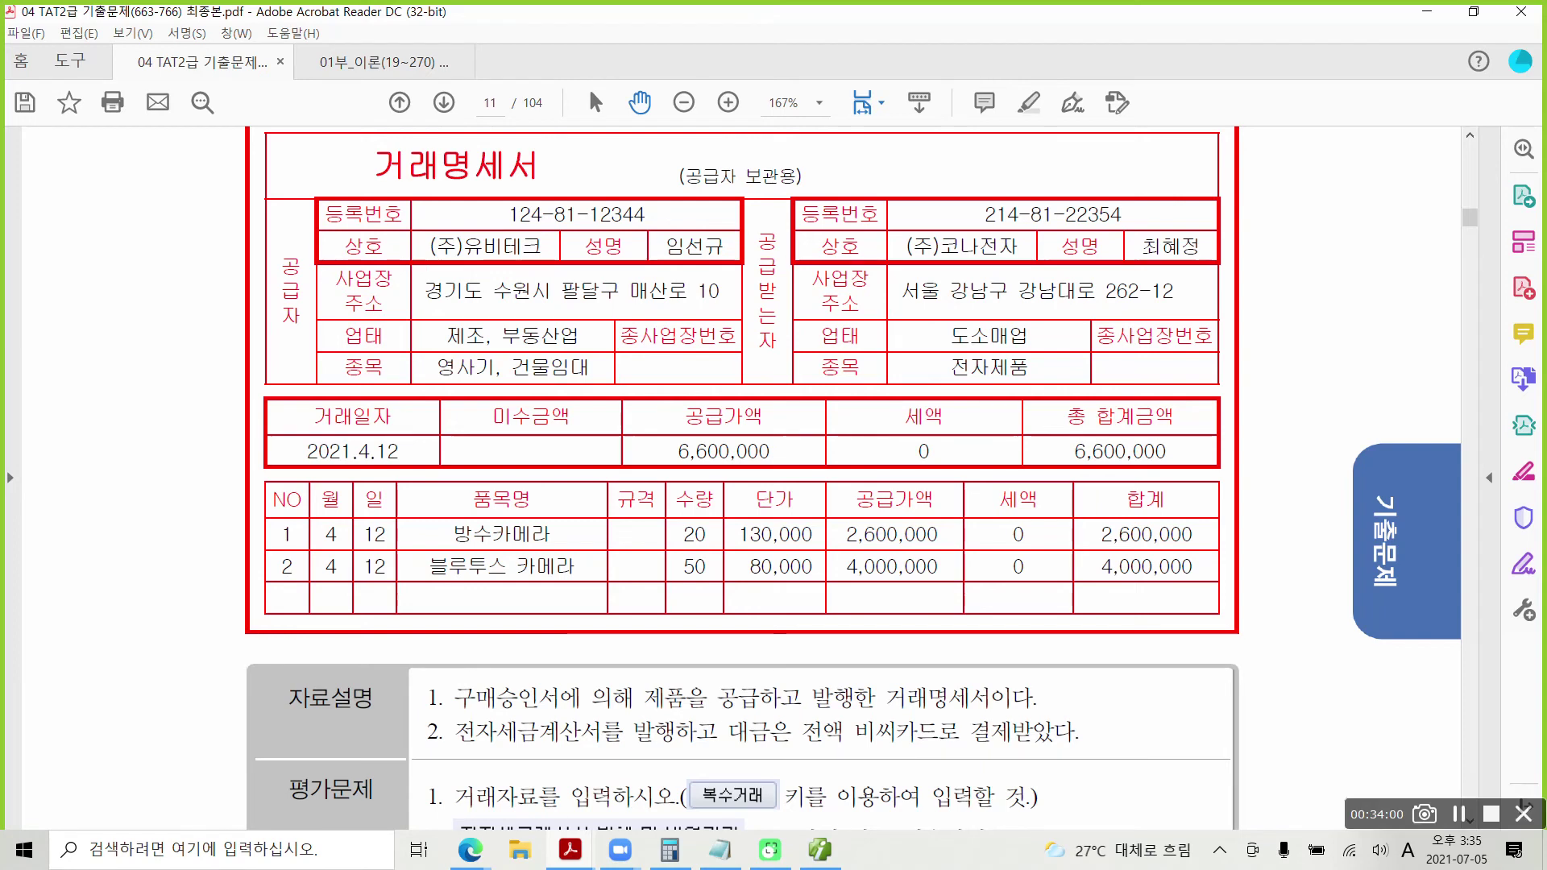
{"action": "mouse_move", "coordinate": [443, 668]}
{"action": "left_mouse_down"}
{"action": "mouse_move", "coordinate": [475, 700]}
{"action": "mouse_move", "coordinate": [597, 716]}
{"action": "left_mouse_up"}
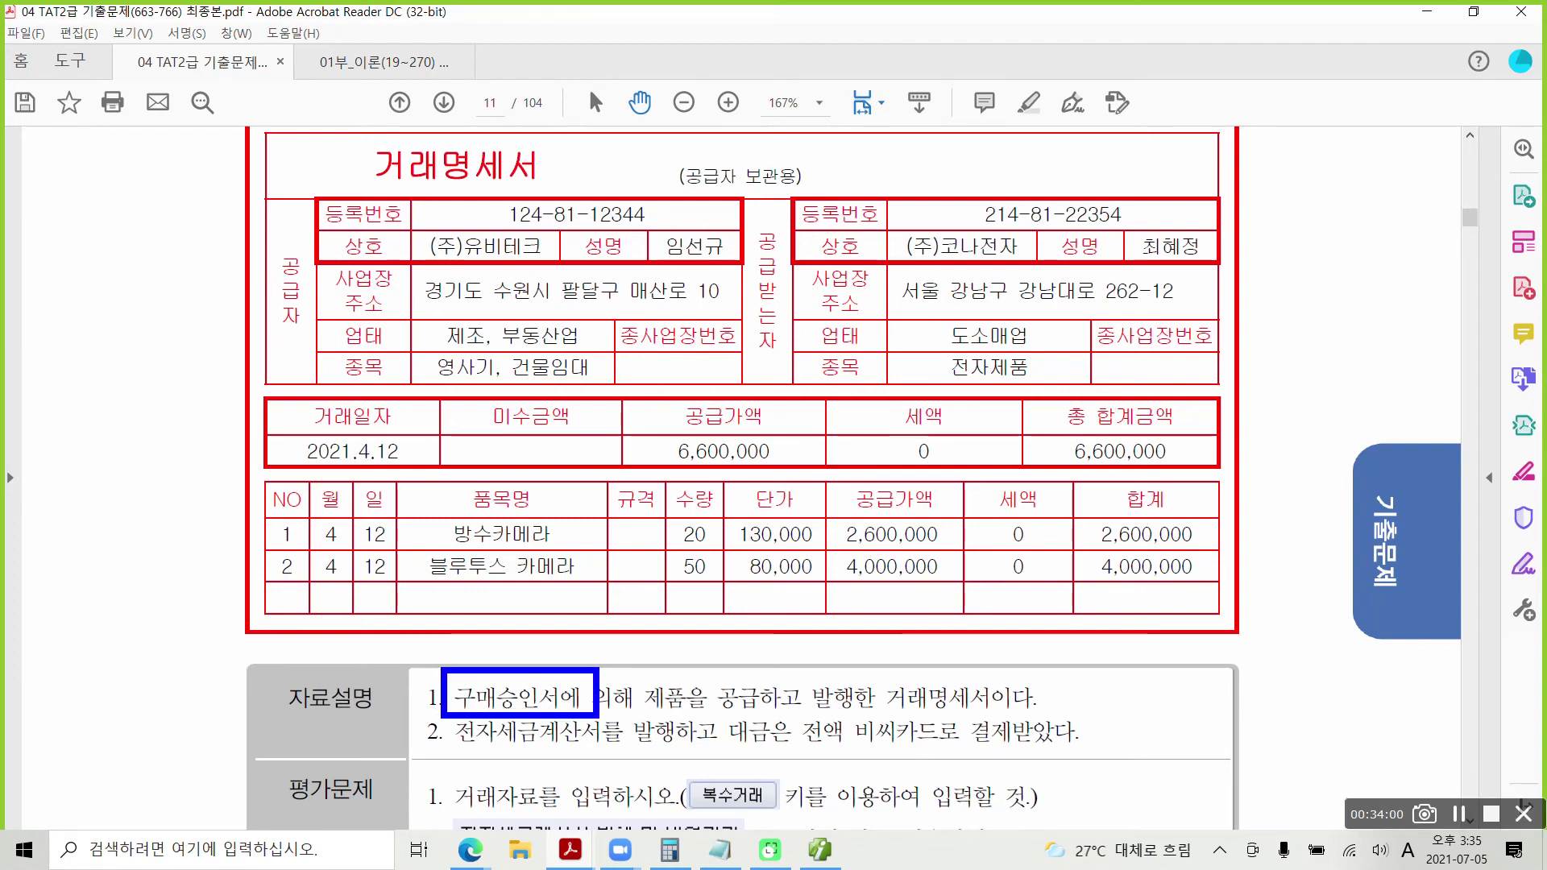
{"action": "mouse_move", "coordinate": [990, 492]}
{"action": "left_mouse_down"}
{"action": "mouse_move", "coordinate": [1045, 596]}
{"action": "mouse_move", "coordinate": [1021, 498]}
{"action": "left_mouse_up"}
{"action": "key", "text": "Escape"}
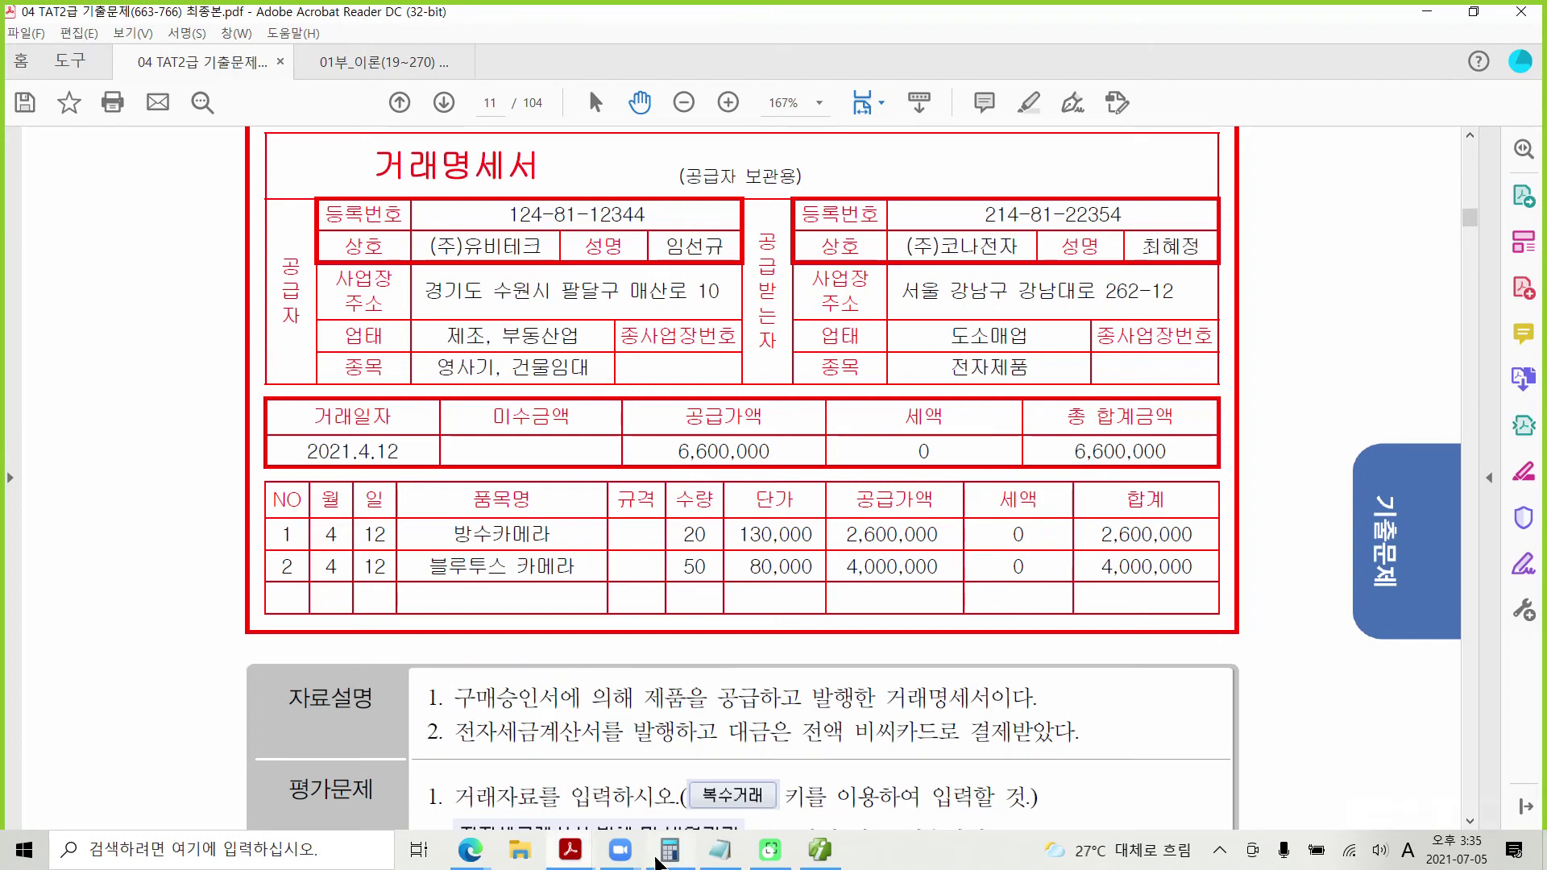
Step: Back in Smart A, change the 4/12 방수카메라외 row's tax type from 과세 to 12.영세
{"action": "left_click", "coordinate": [820, 850]}
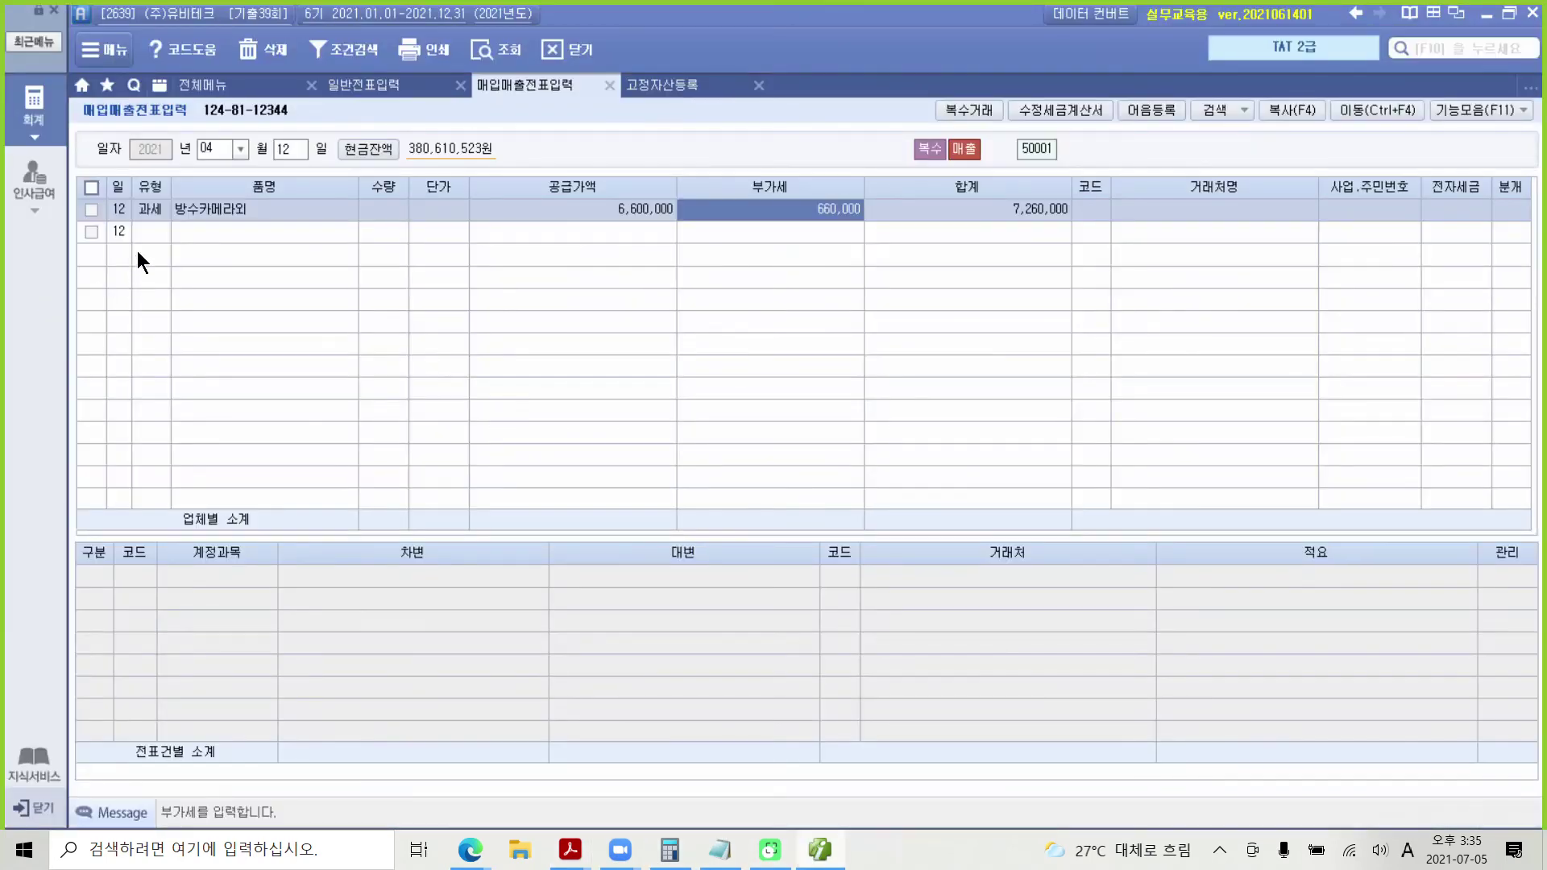
{"action": "left_click", "coordinate": [145, 210]}
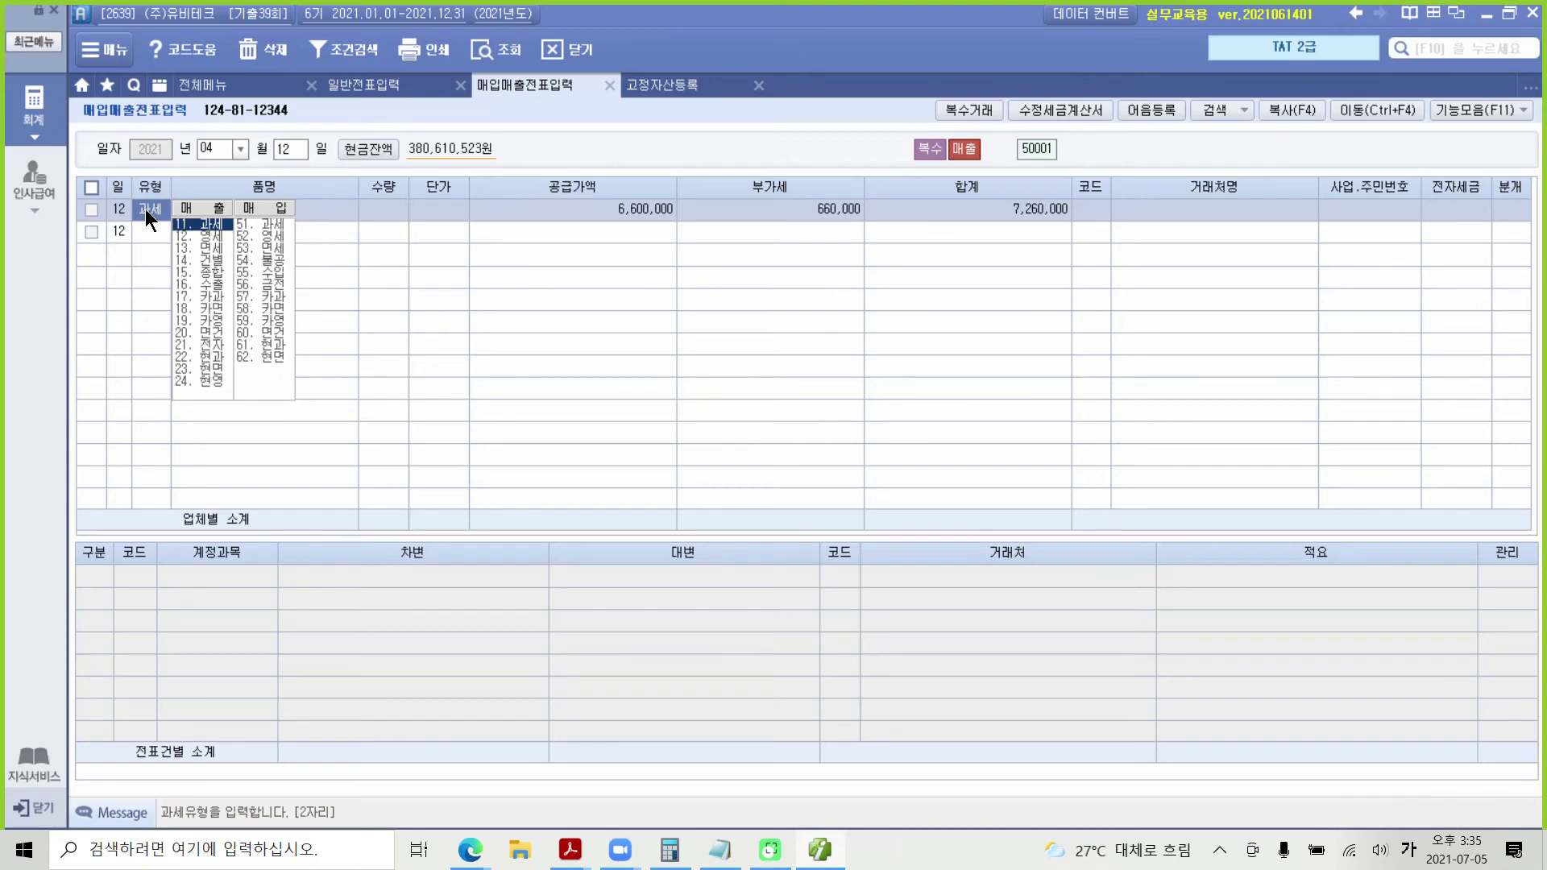
{"action": "left_click", "coordinate": [205, 236]}
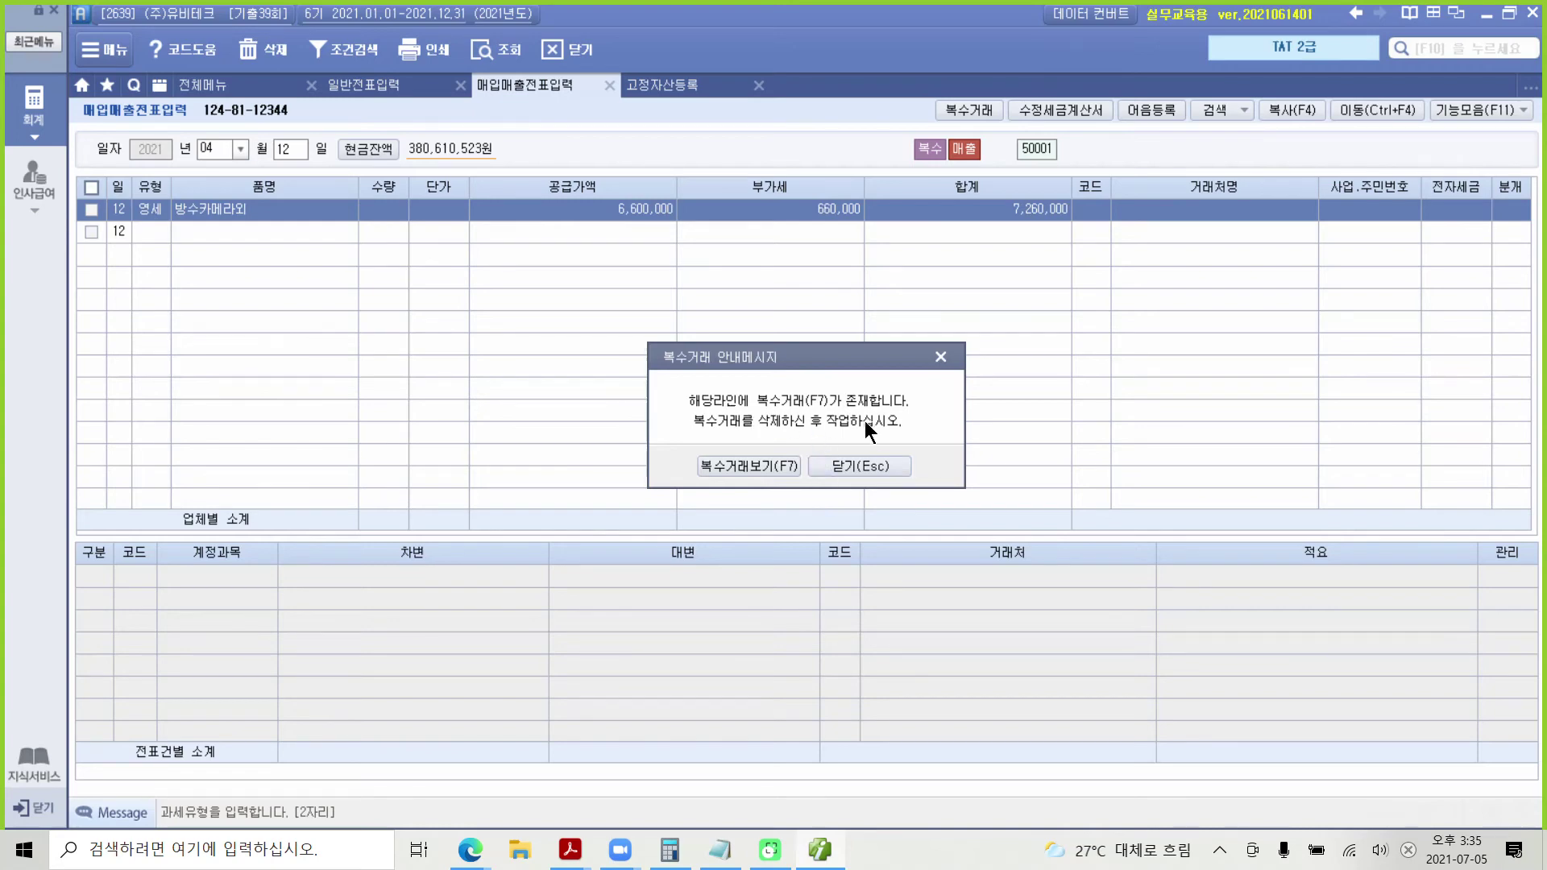
Step: Delete the 방수카메라 and 블루투스카메라 items from the row's 복수거래 list
{"action": "left_click", "coordinate": [762, 468]}
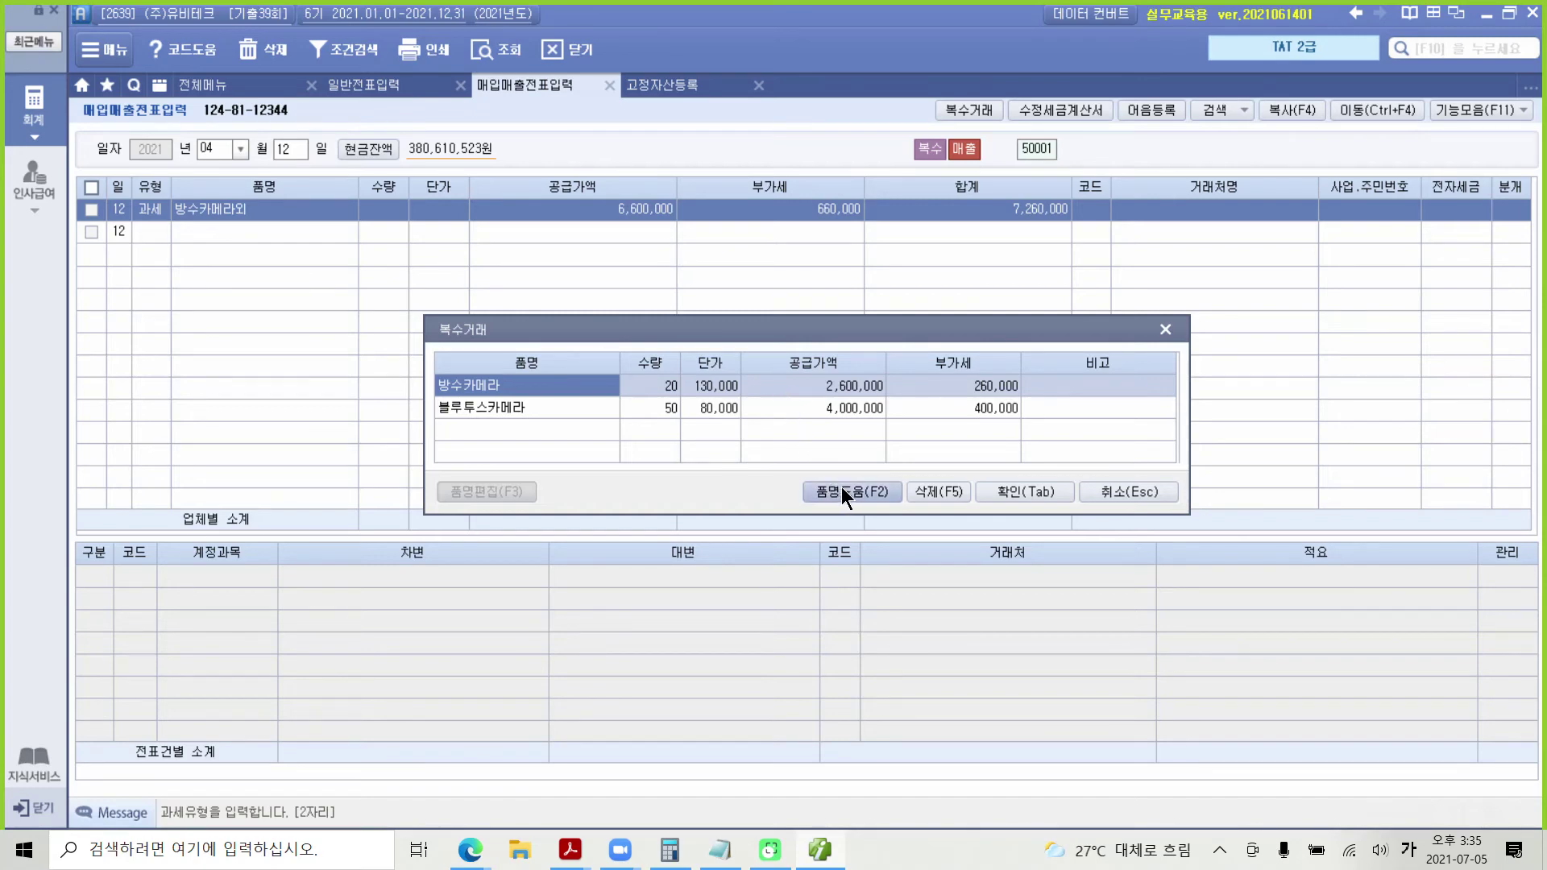
{"action": "left_click", "coordinate": [927, 489]}
{"action": "left_click", "coordinate": [723, 460]}
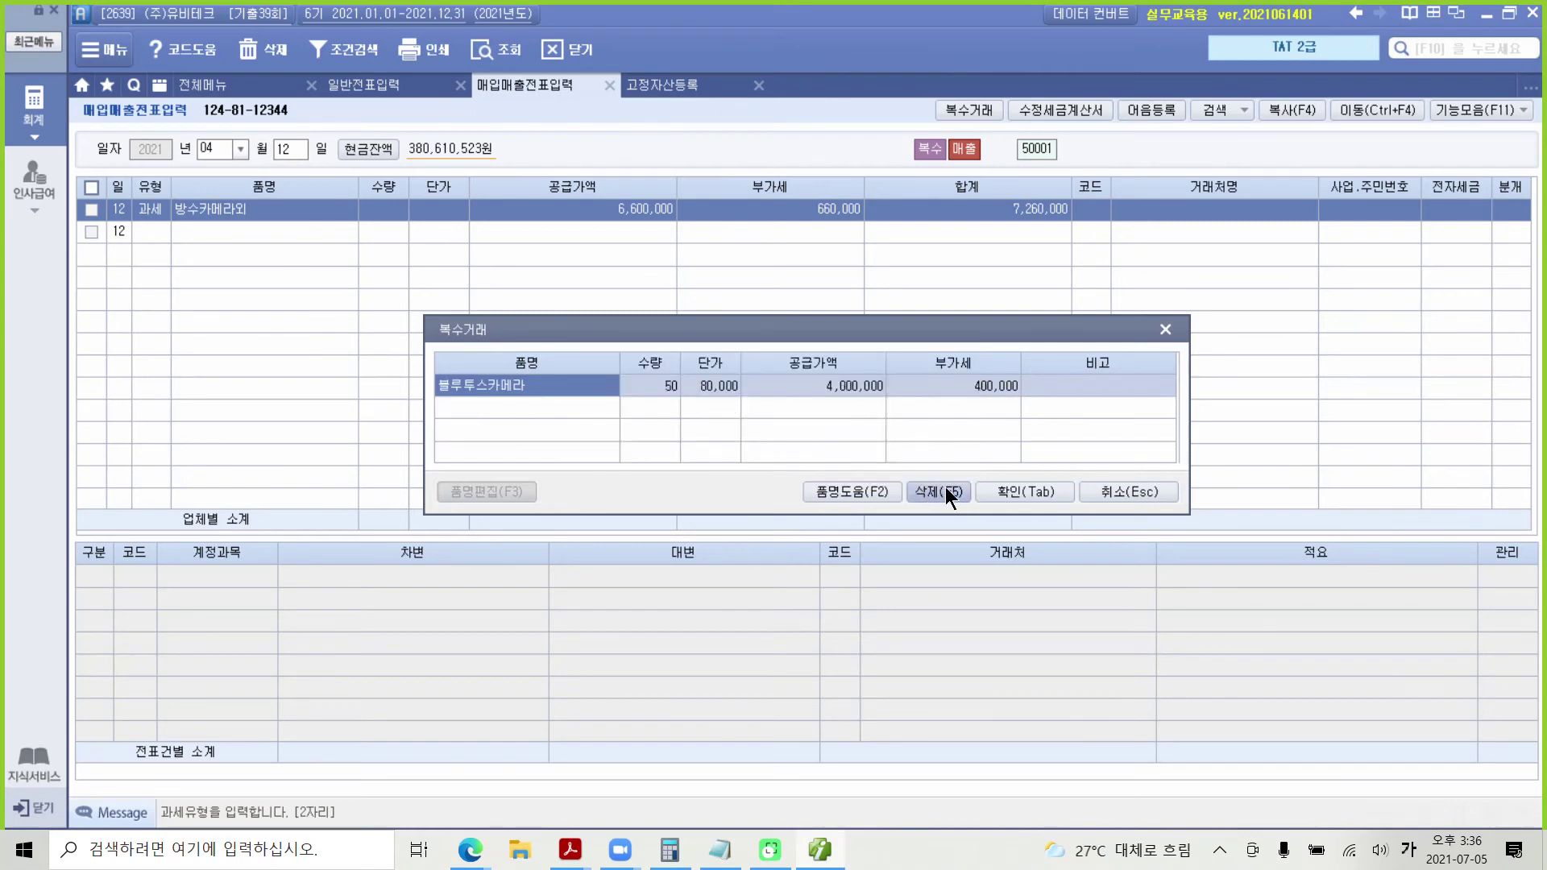
{"action": "left_click", "coordinate": [945, 487]}
{"action": "left_click", "coordinate": [733, 467]}
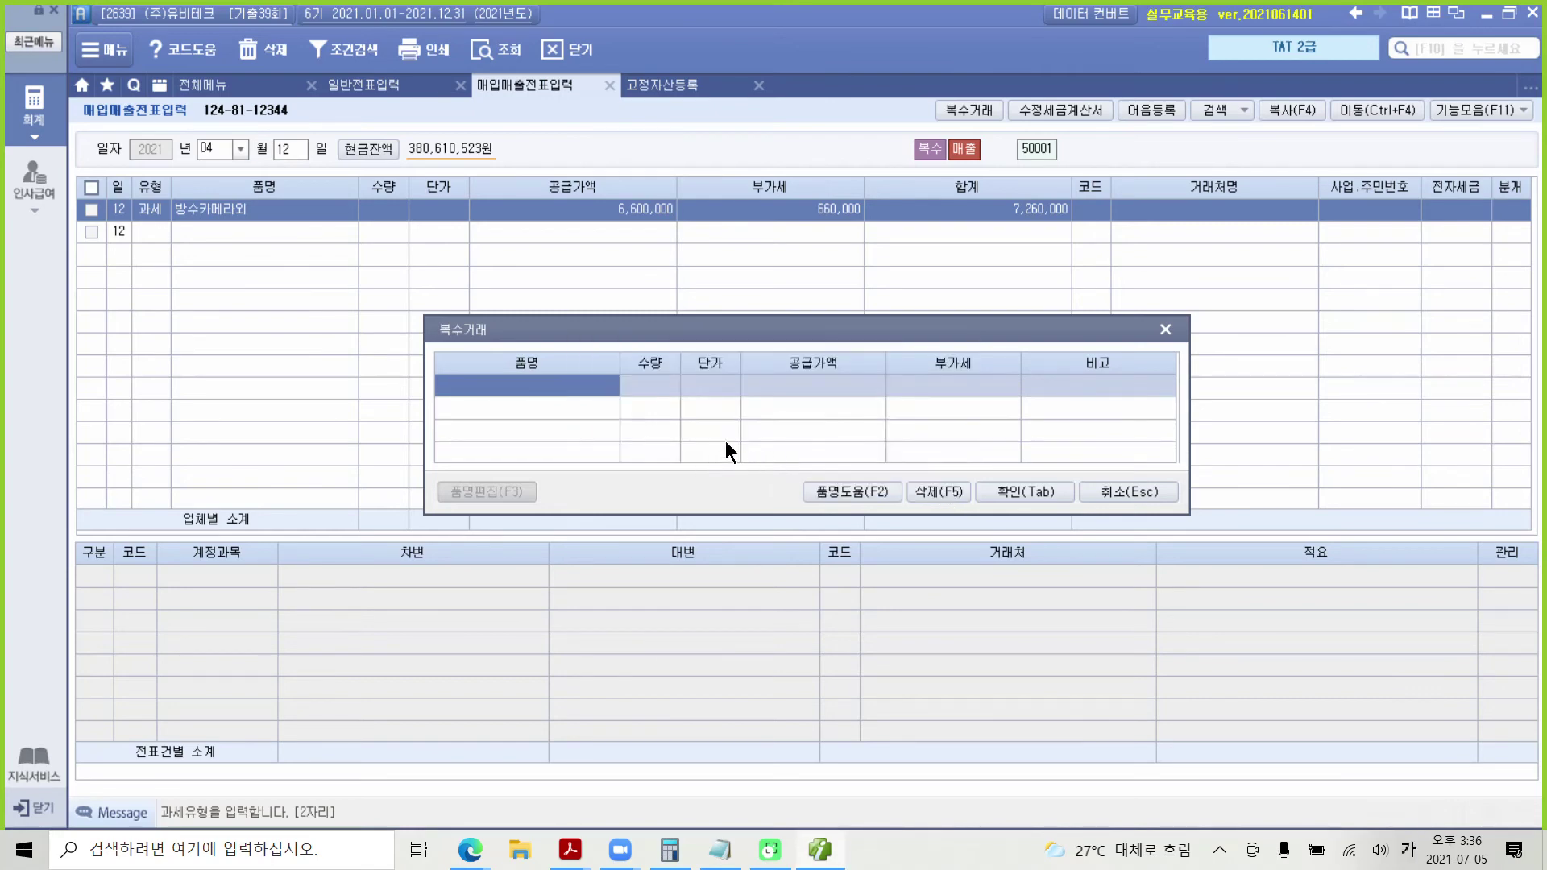
{"action": "left_click", "coordinate": [1023, 491]}
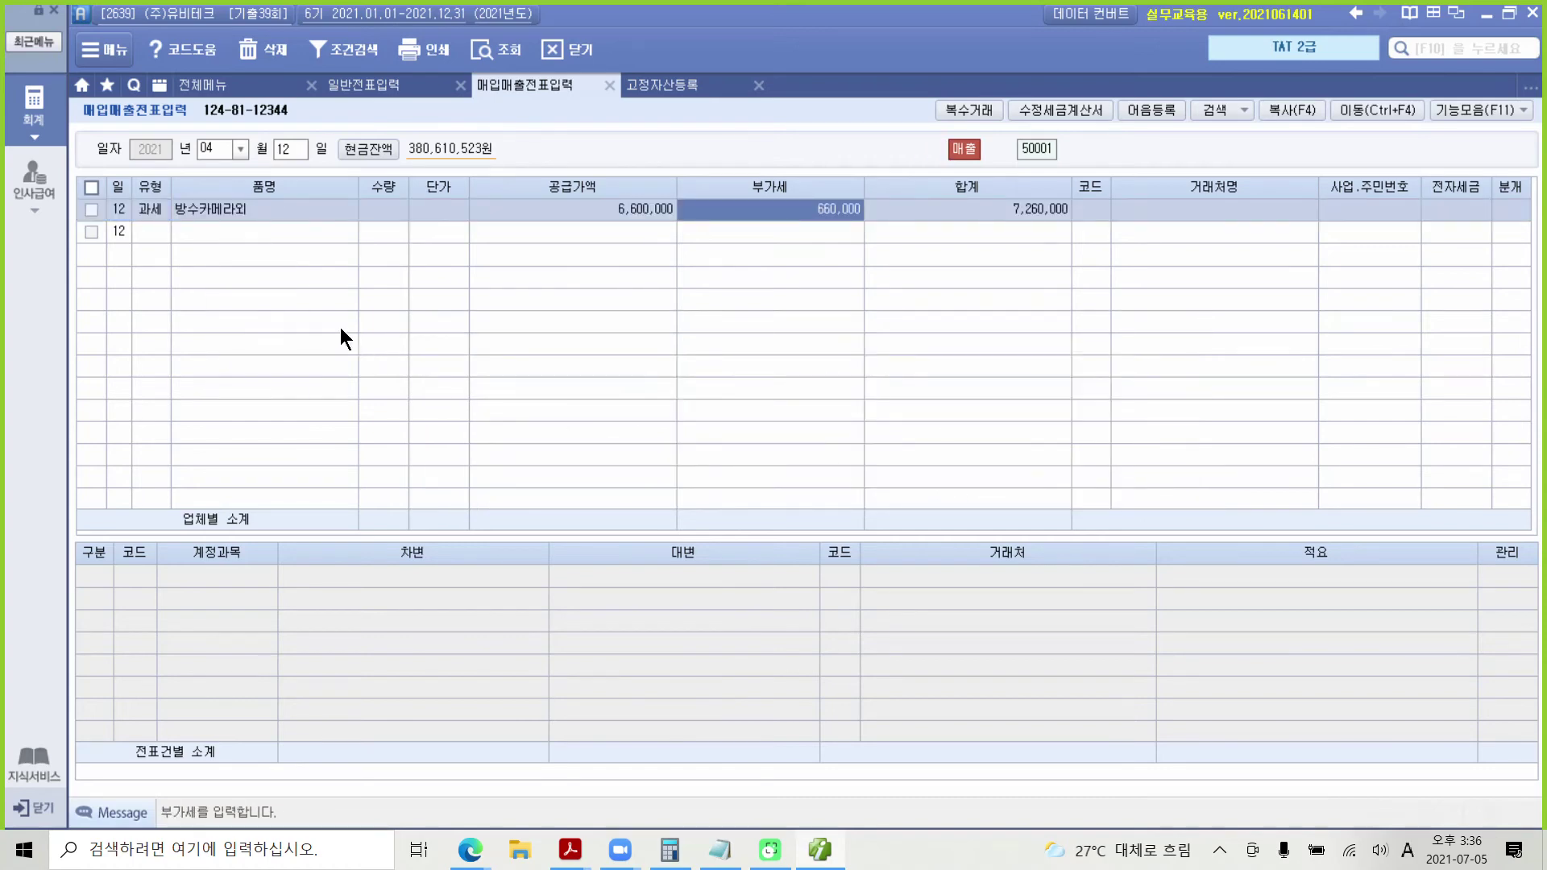
Step: Set the 4/12 row's tax type to 12.영세 and revisit its 방수카메라외 item name
{"action": "left_click", "coordinate": [161, 210]}
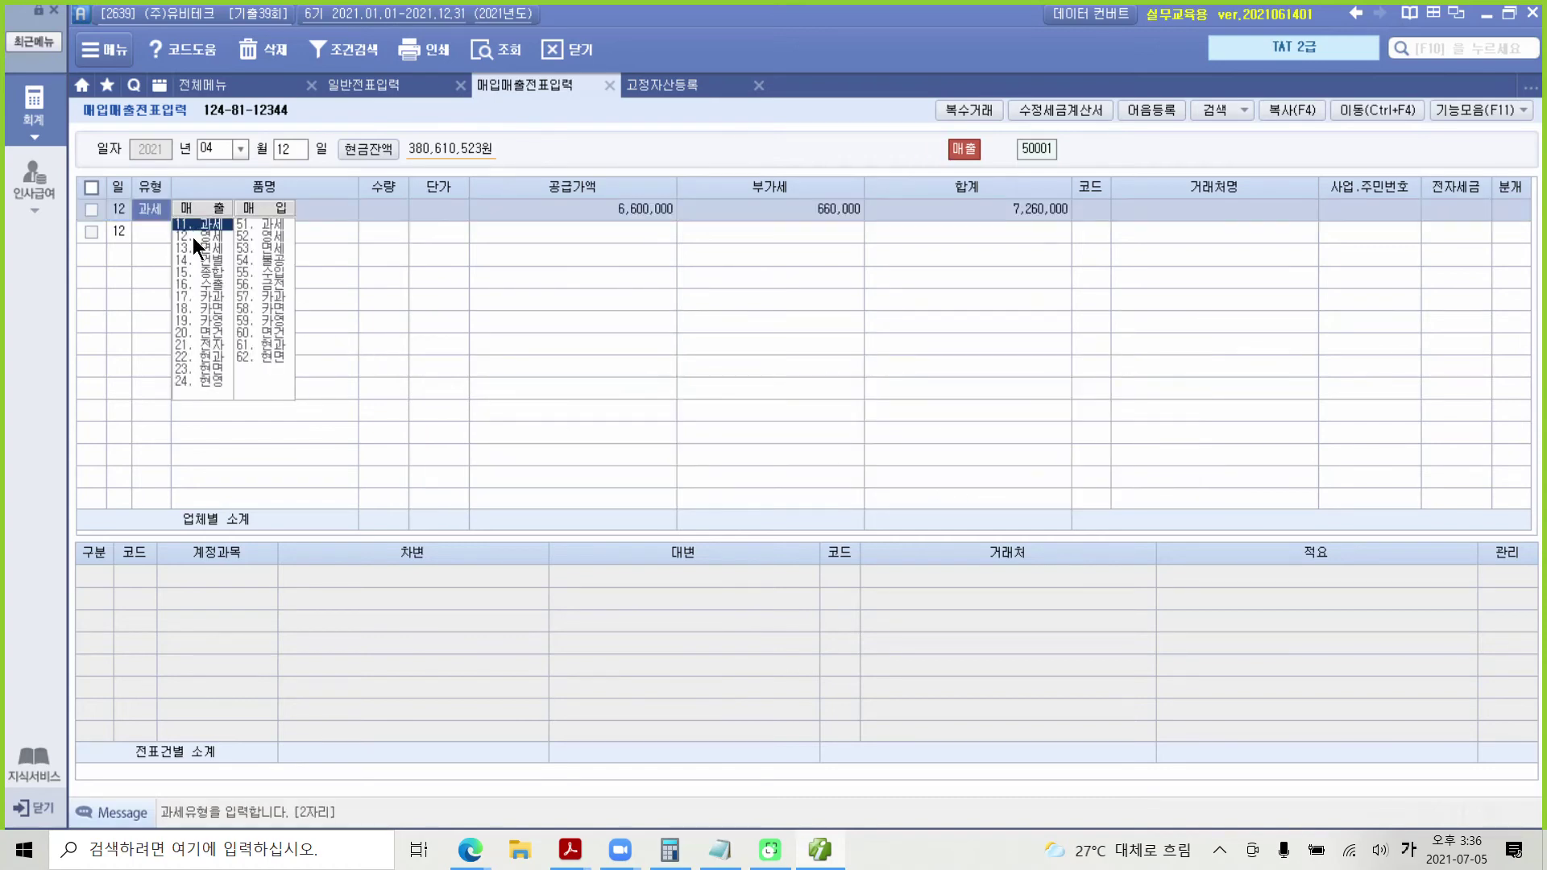
{"action": "left_click", "coordinate": [192, 237]}
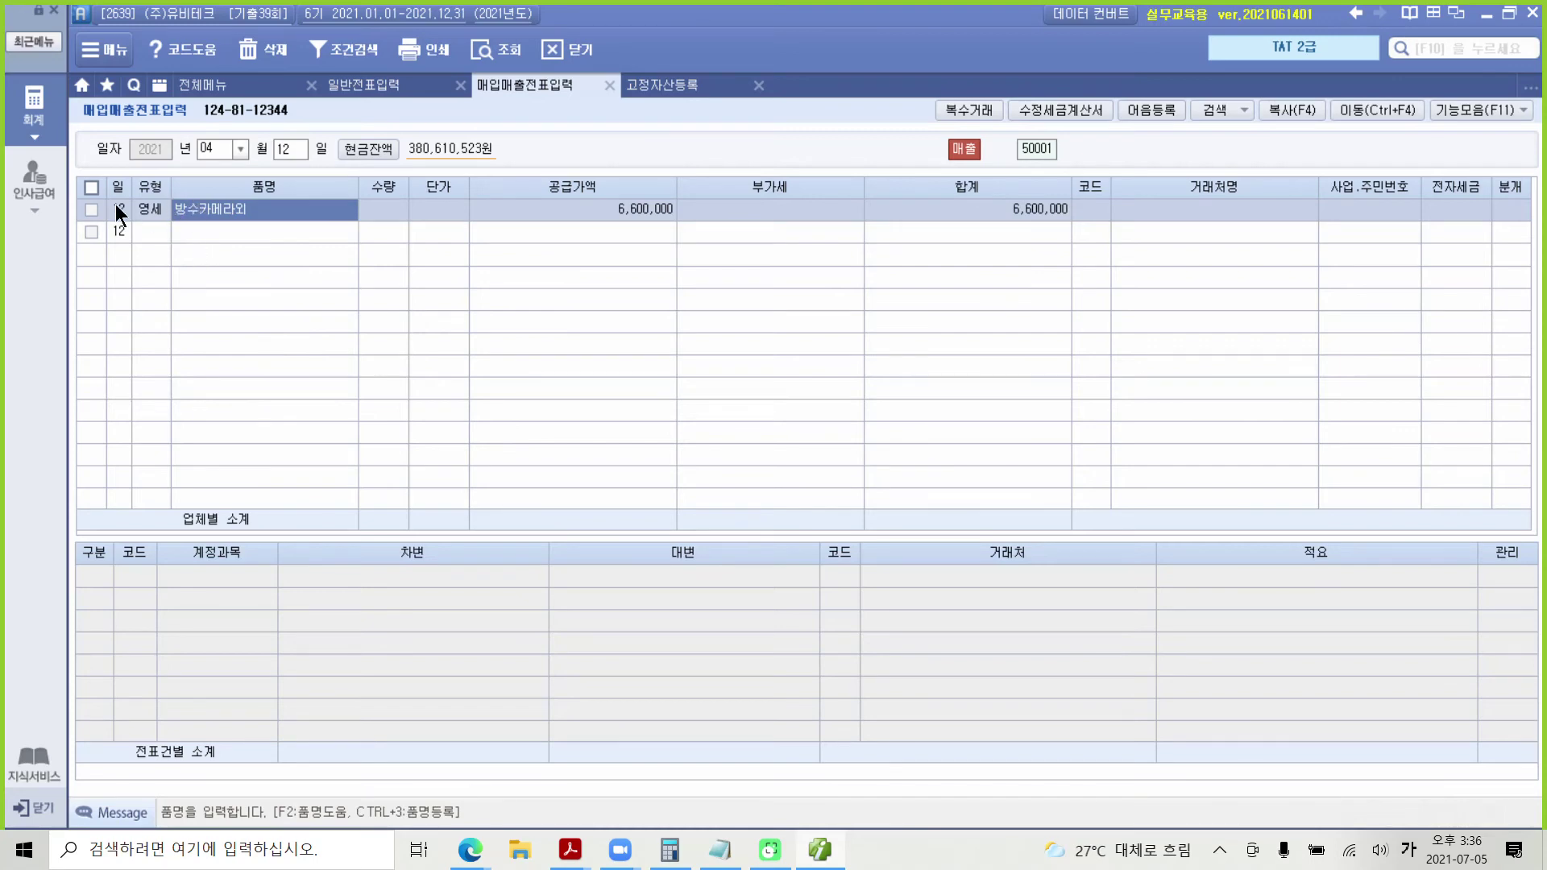
{"action": "left_click", "coordinate": [211, 209]}
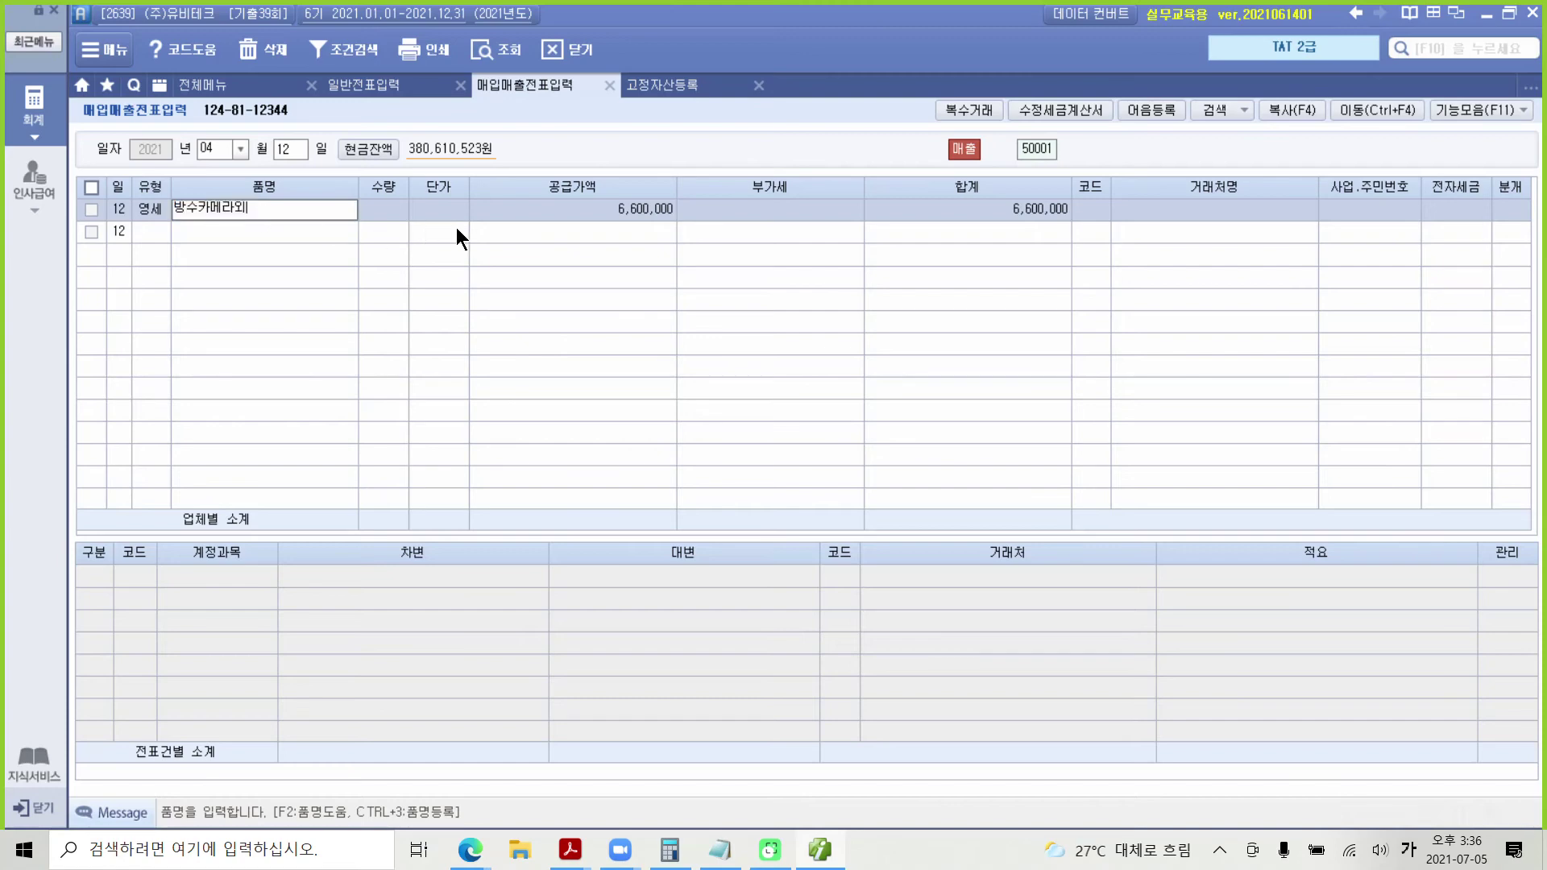
{"action": "left_click", "coordinate": [585, 214]}
{"action": "left_click", "coordinate": [248, 203]}
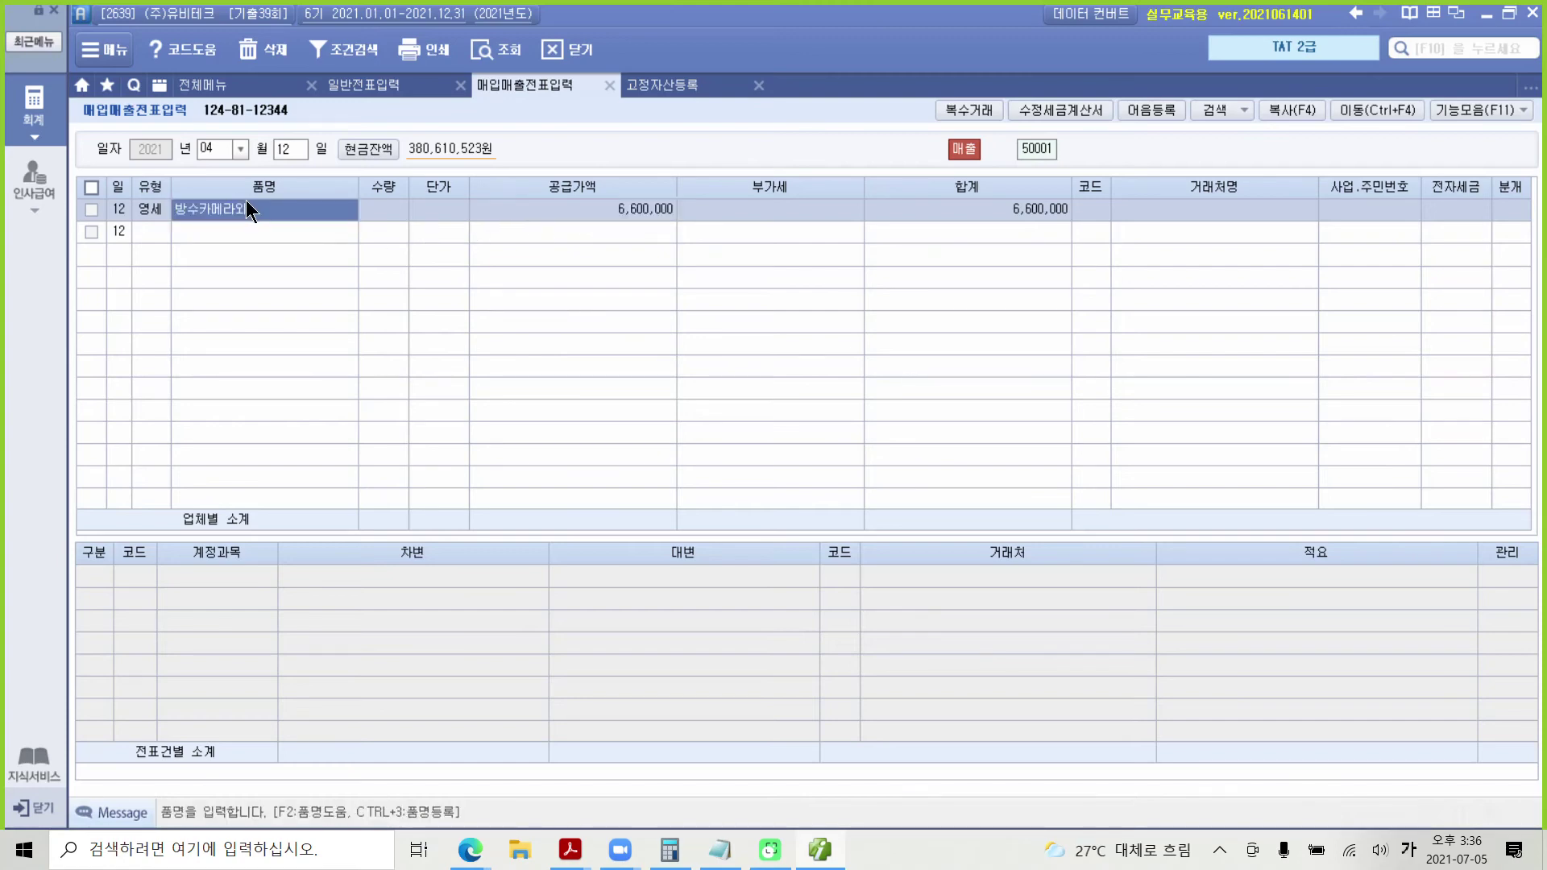
{"action": "key", "text": "Return"}
{"action": "key", "text": "Return"}
{"action": "key", "text": "Return"}
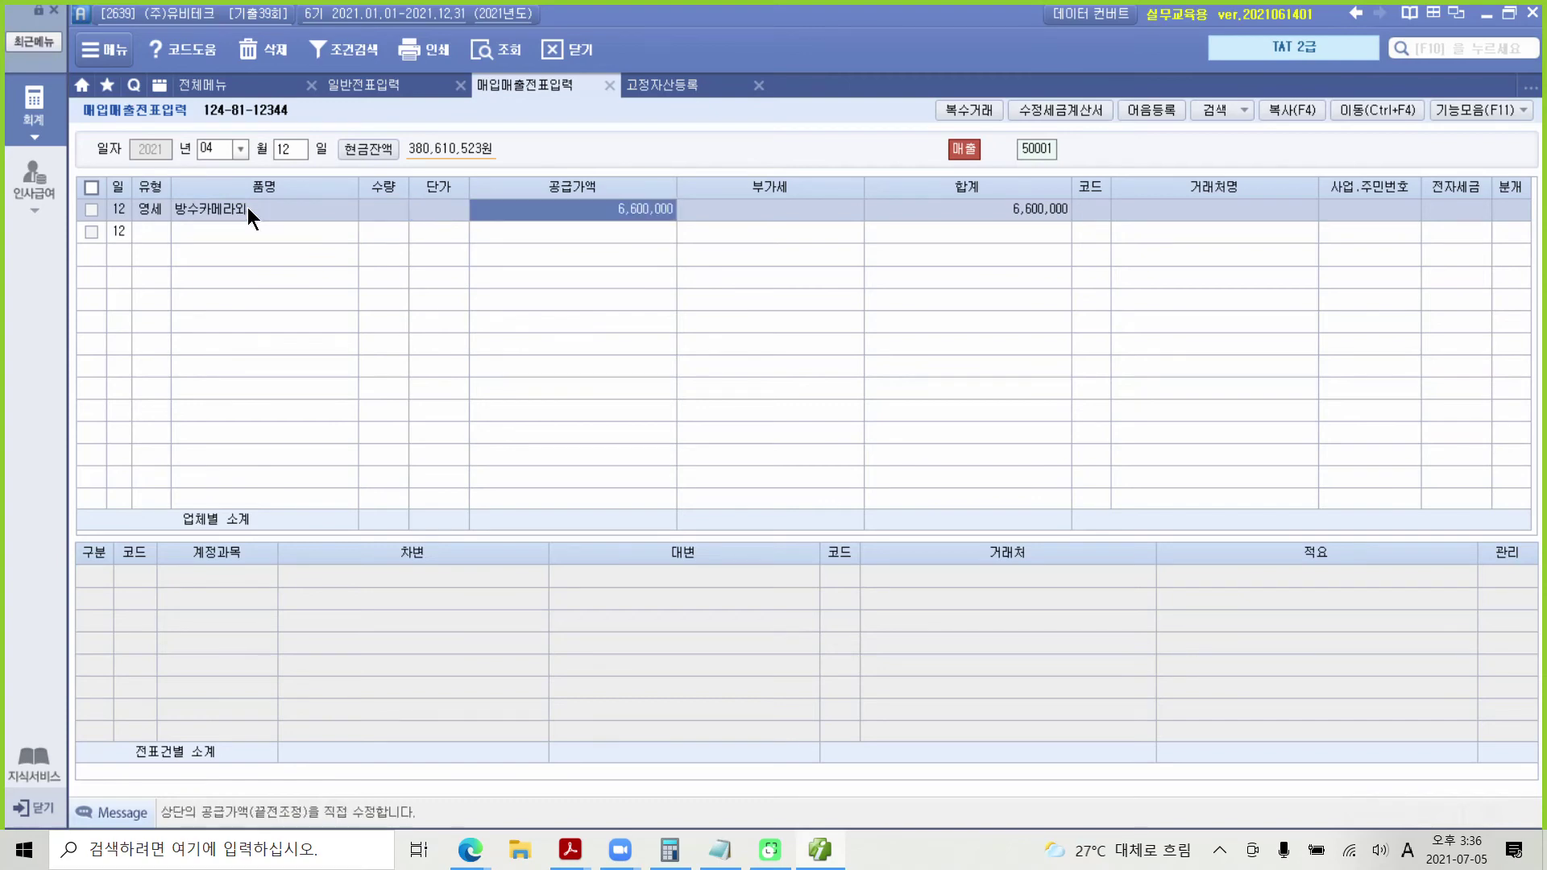
{"action": "left_click", "coordinate": [248, 208]}
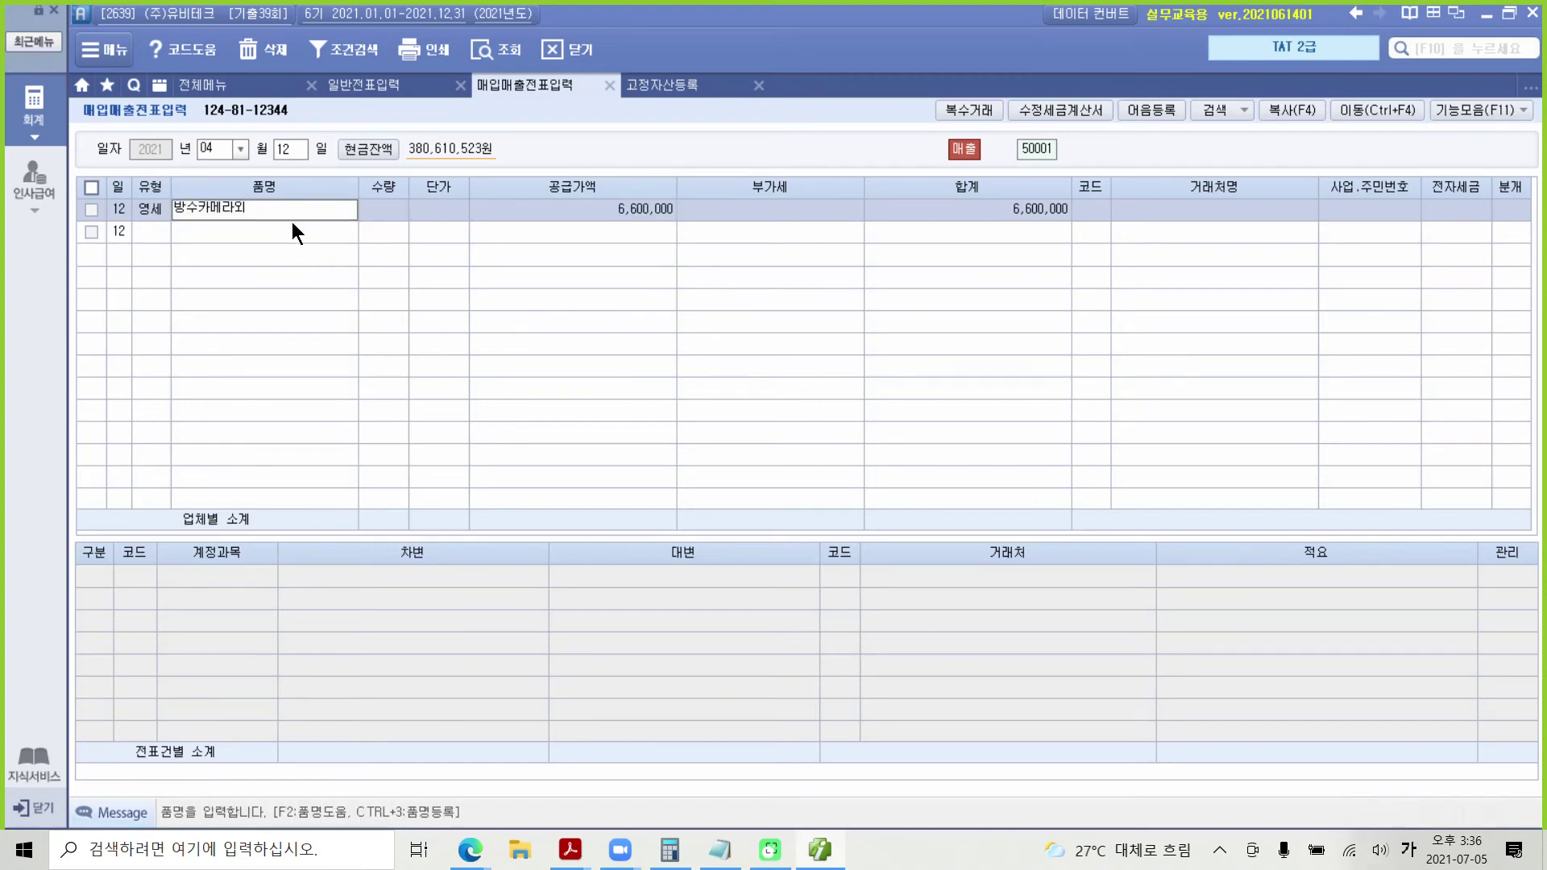
Step: Delete the checked 방수카메라외 sales line
{"action": "left_click", "coordinate": [92, 210]}
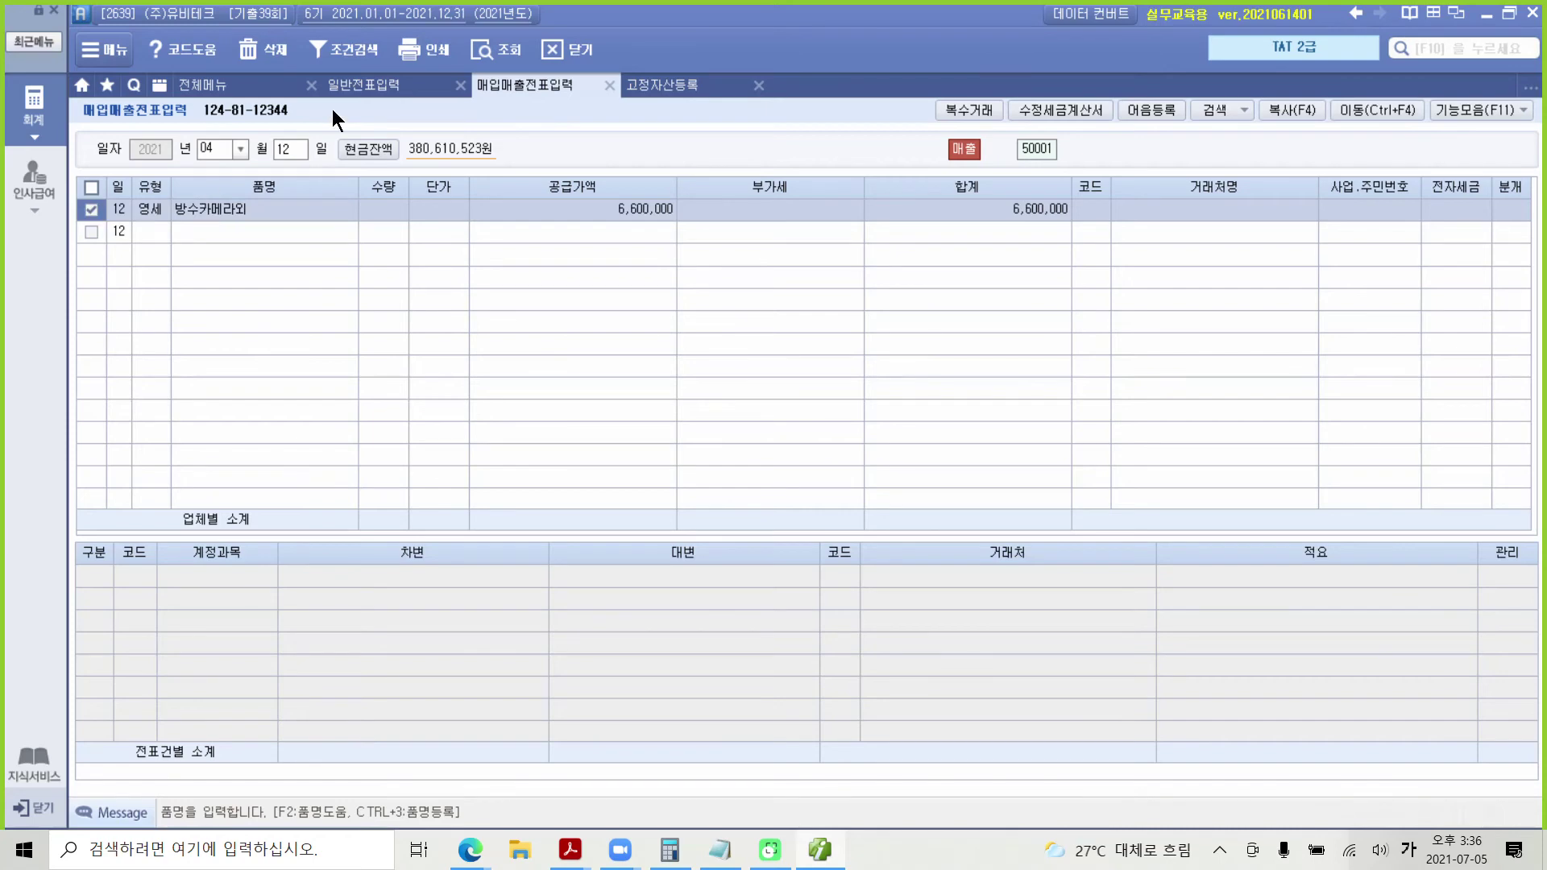
{"action": "left_click", "coordinate": [255, 53]}
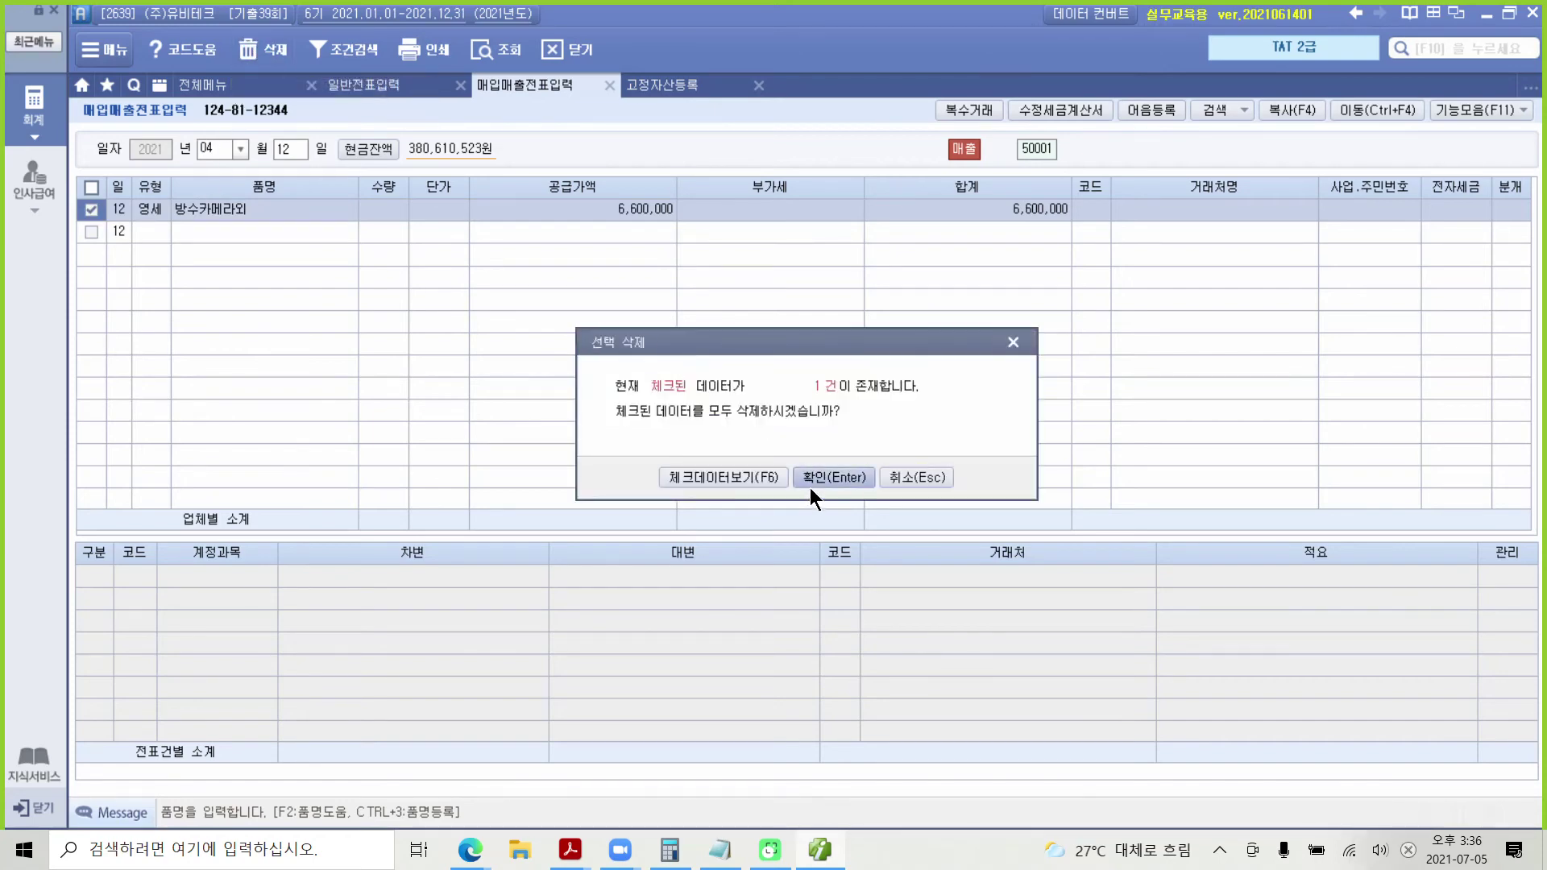
{"action": "left_click", "coordinate": [810, 484]}
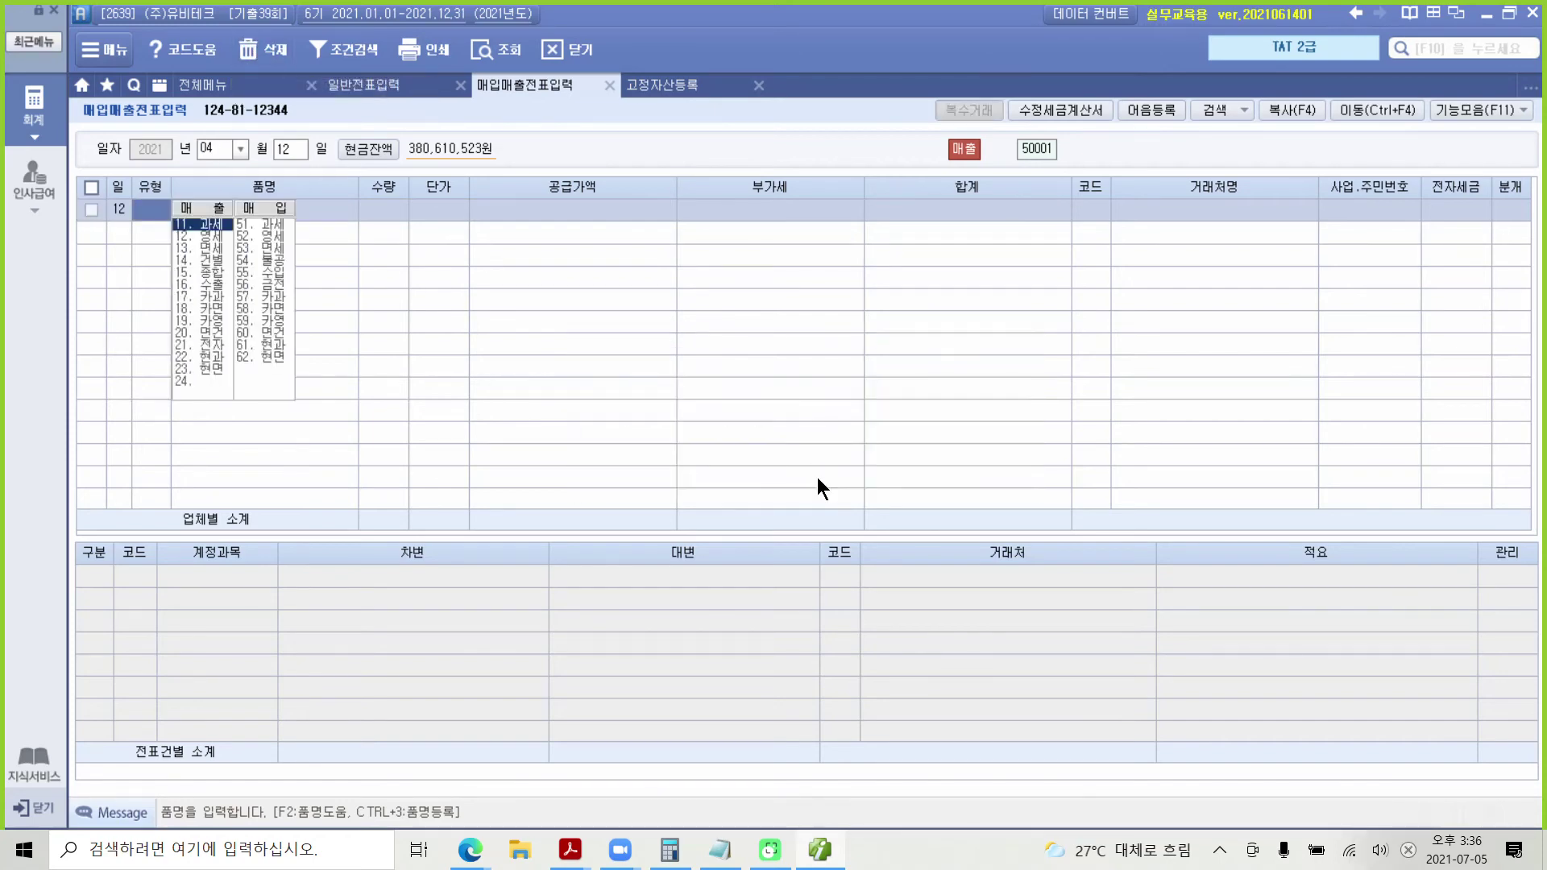
Step: Start a new 영세 line and enter the first item 방수카메라: 20 units at 130,000
{"action": "left_click", "coordinate": [198, 236]}
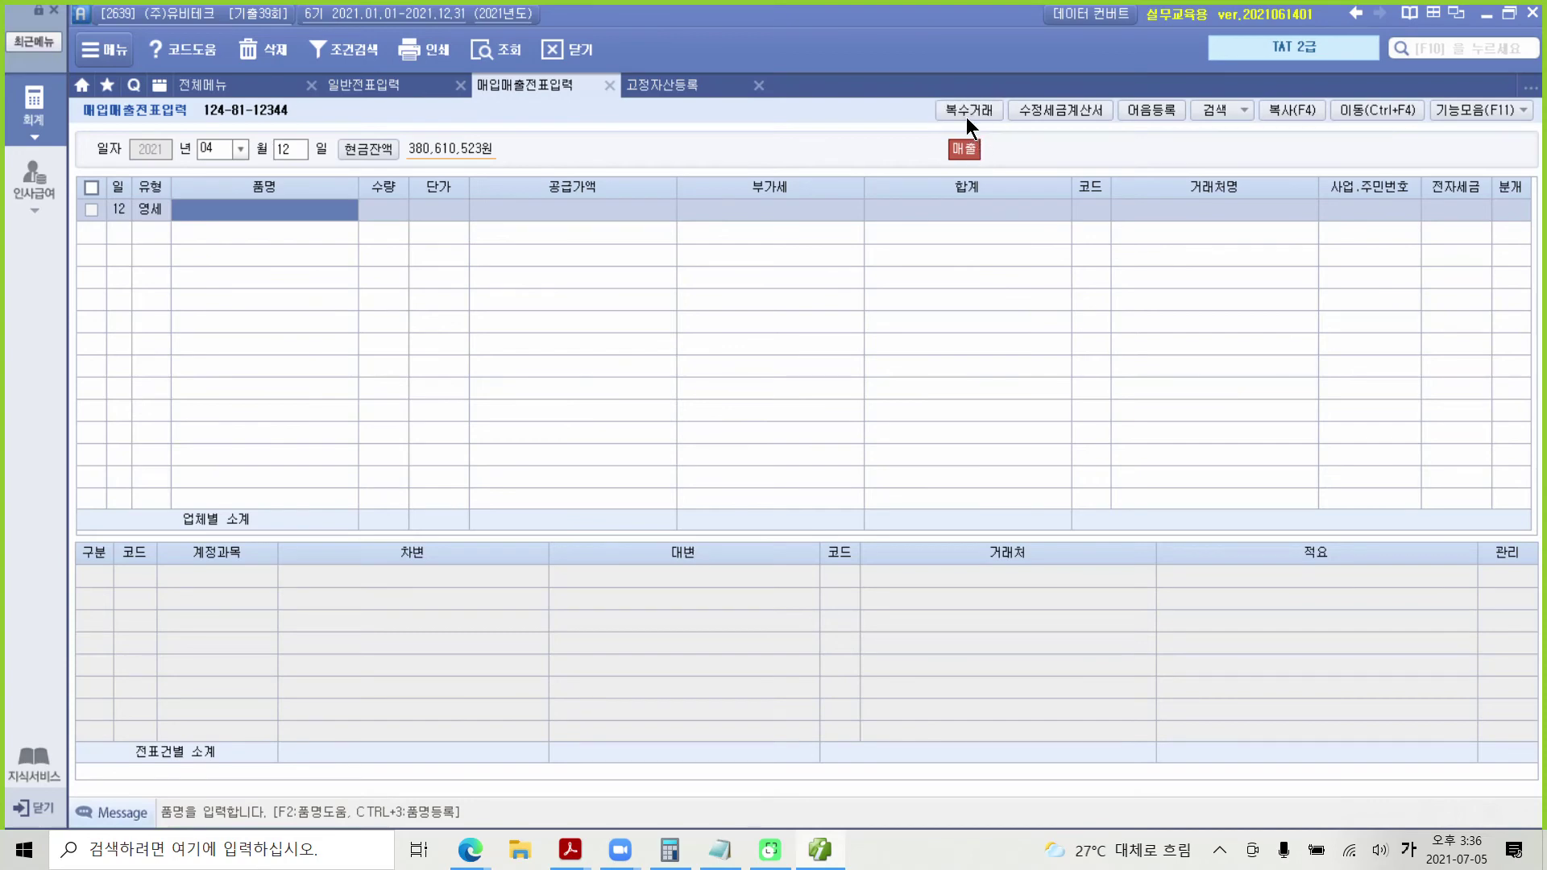
{"action": "left_click", "coordinate": [967, 112]}
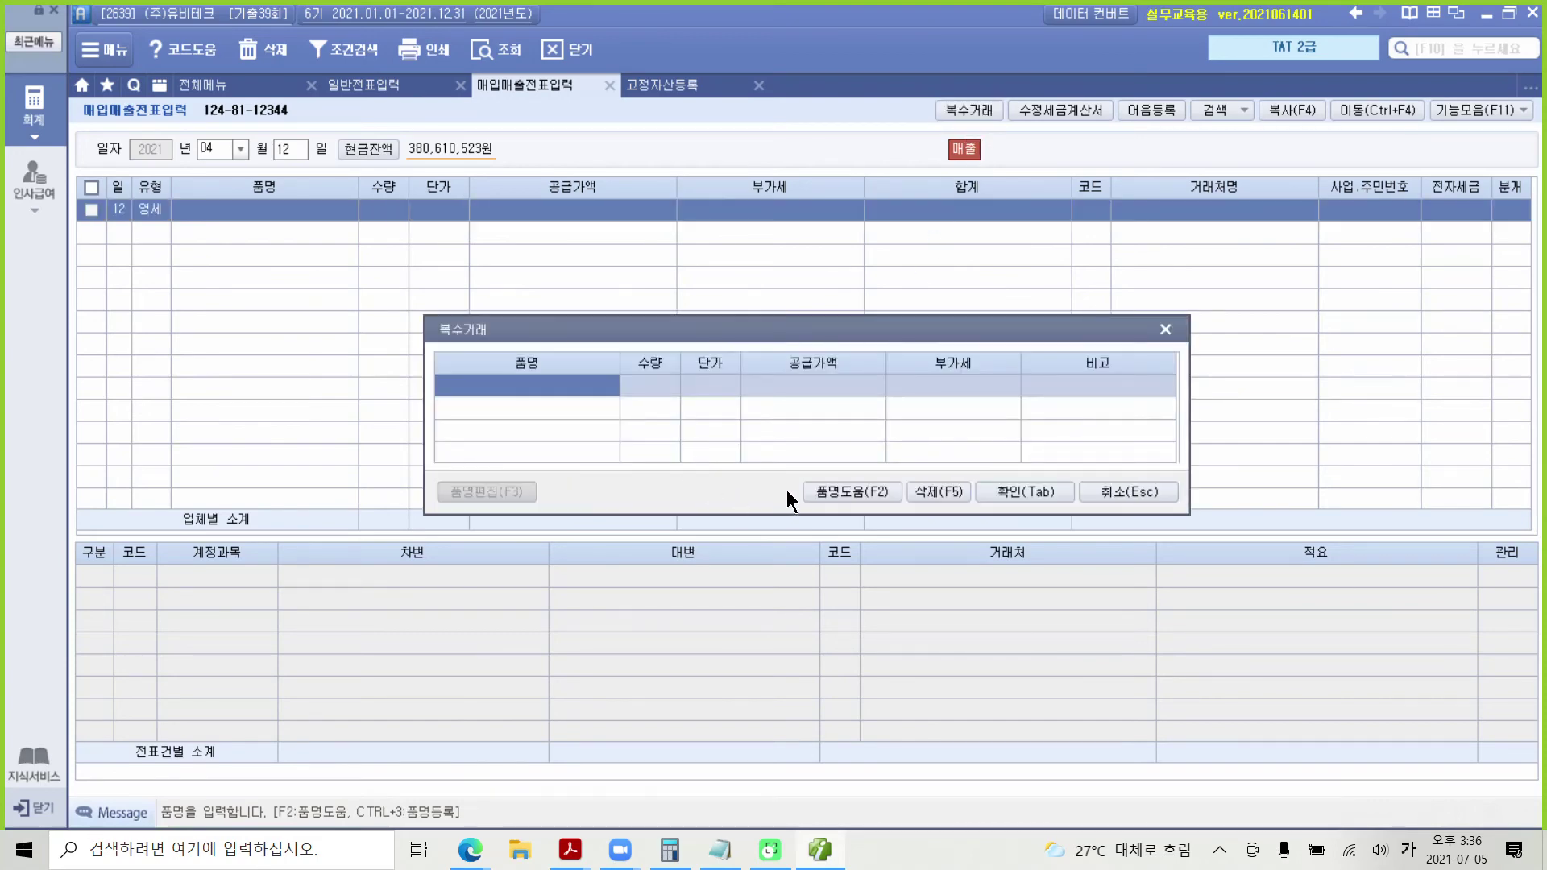
{"action": "type", "text": "방수ㅜ"}
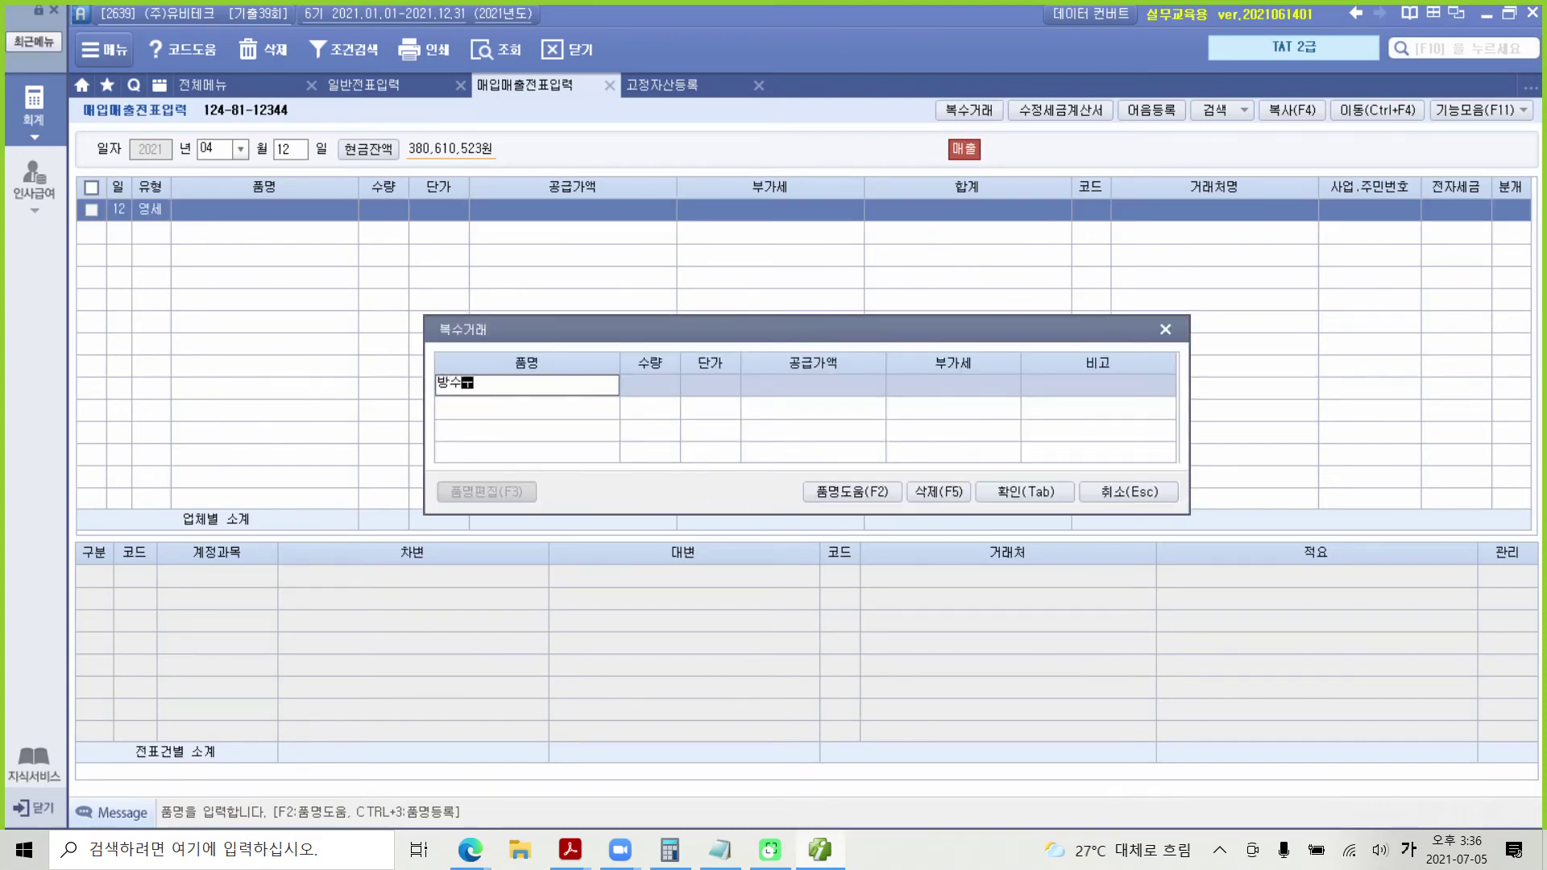
{"action": "key", "text": "BackSpace"}
{"action": "type", "text": "필"}
{"action": "type", "text": "메라"}
{"action": "key", "text": "Return"}
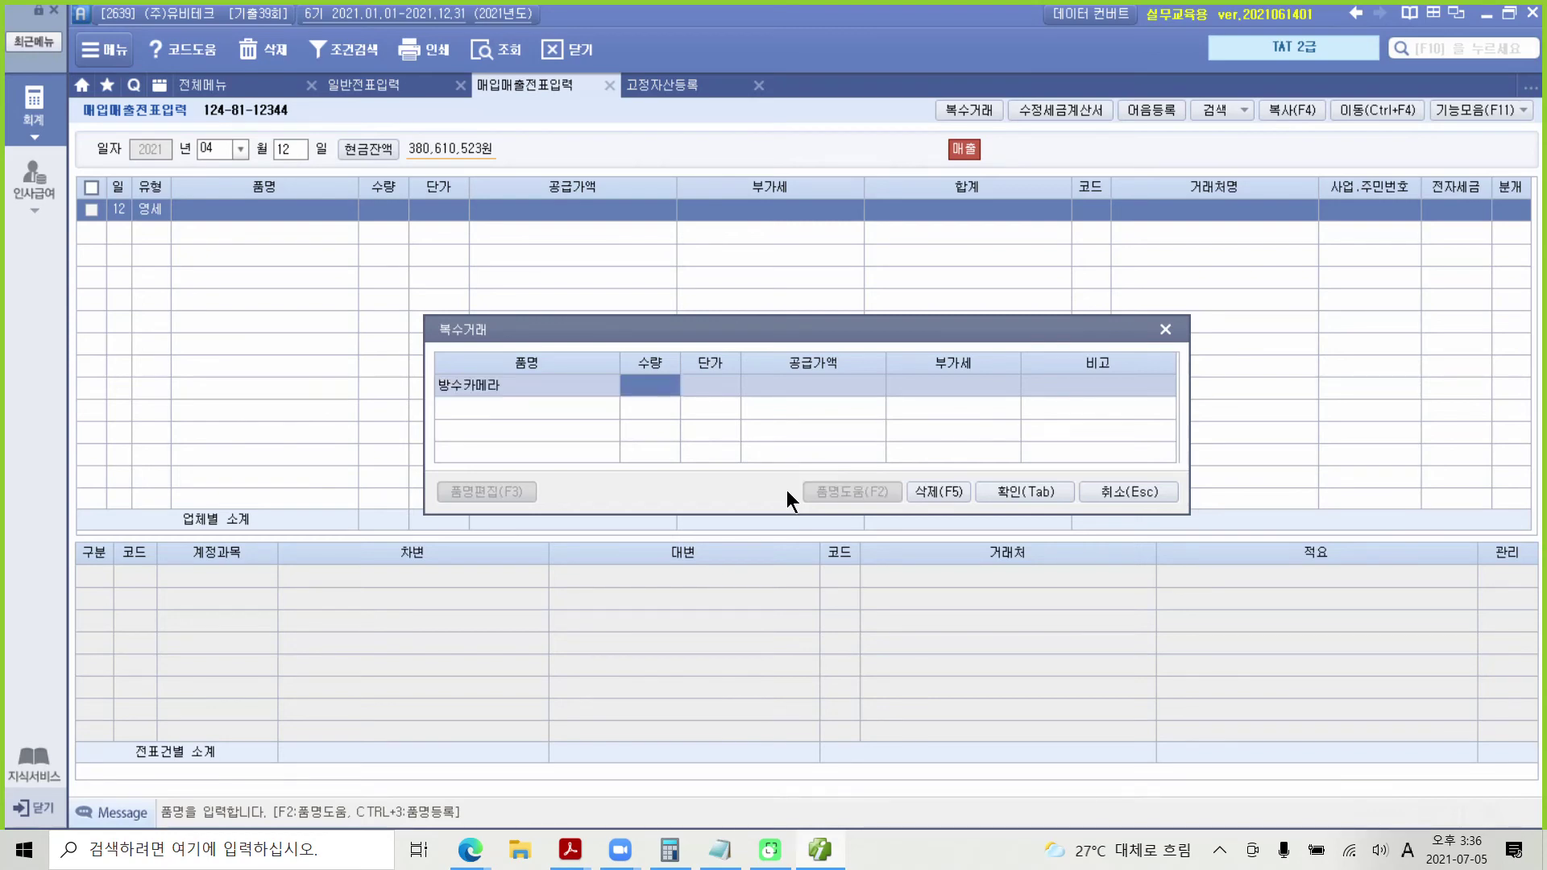
{"action": "key", "text": "Return"}
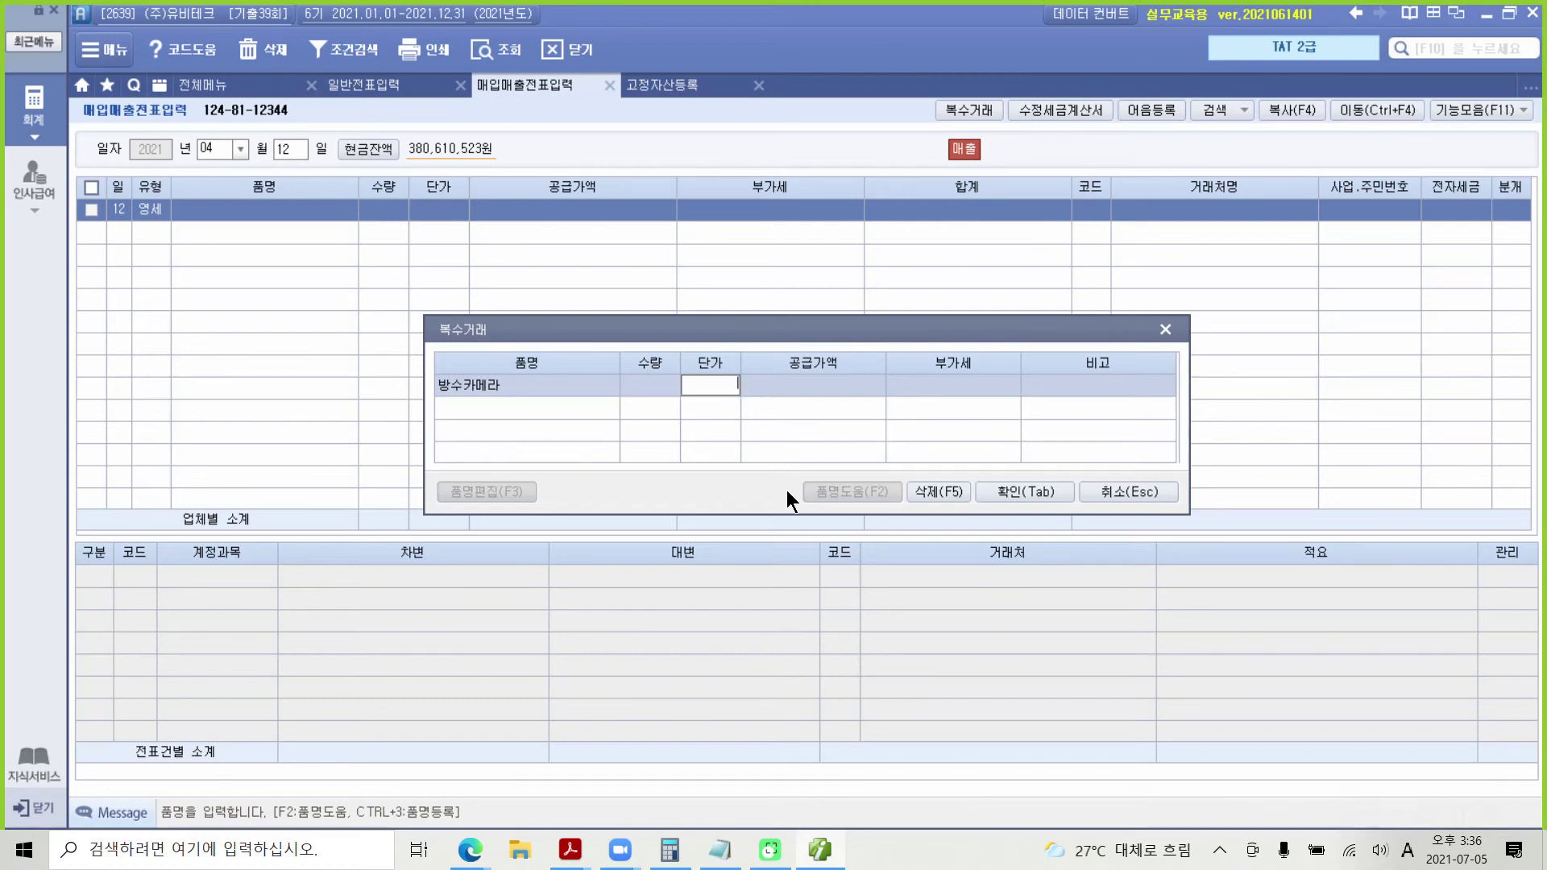
{"action": "left_click", "coordinate": [656, 385]}
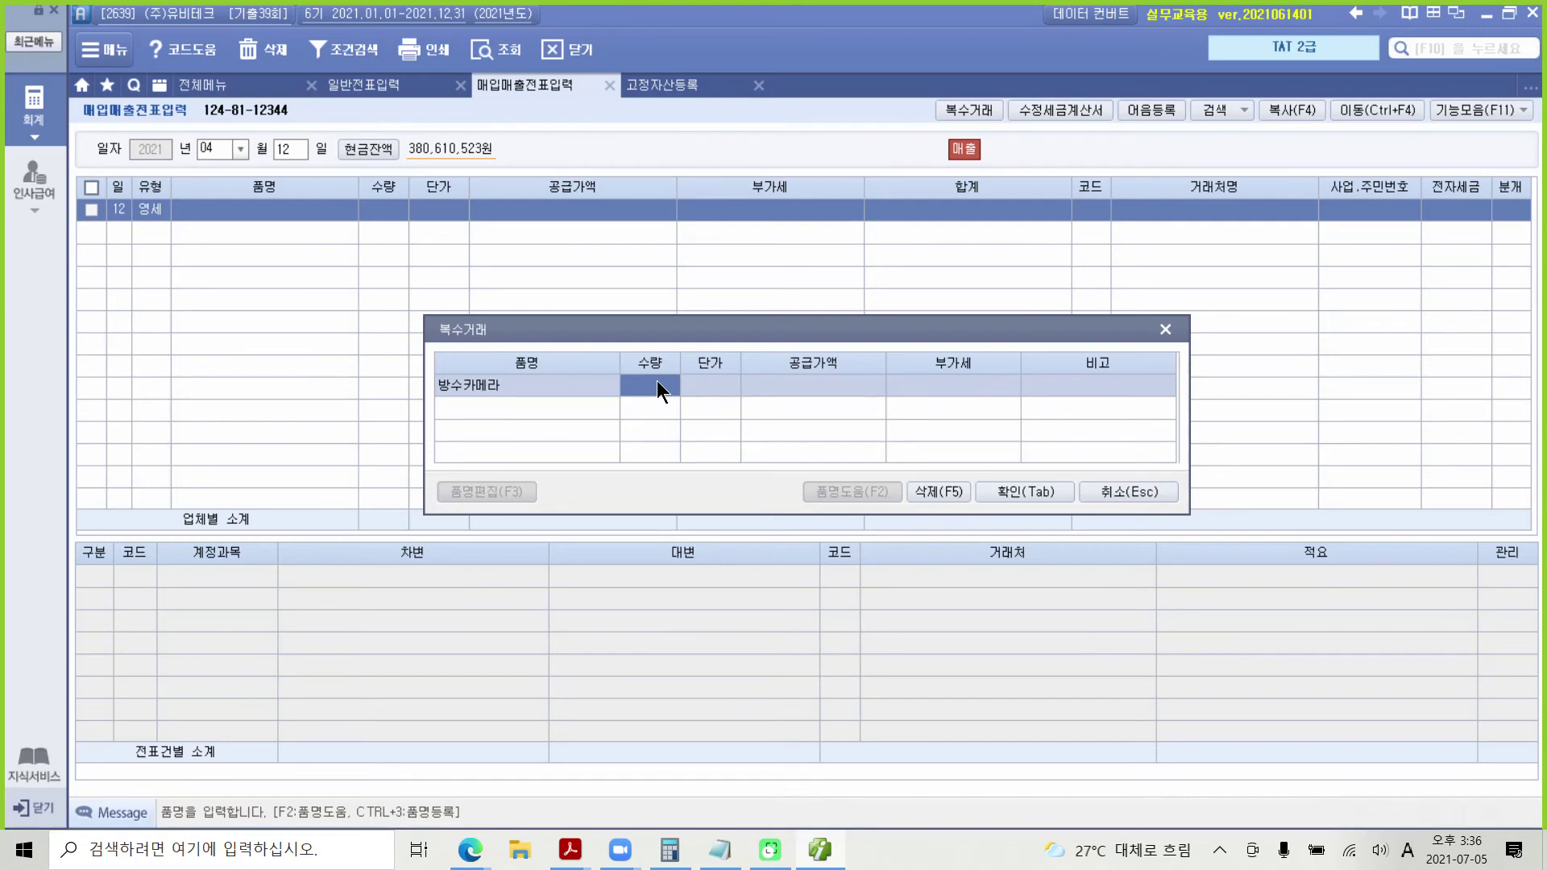
{"action": "type", "text": "20"}
{"action": "key", "text": "Return"}
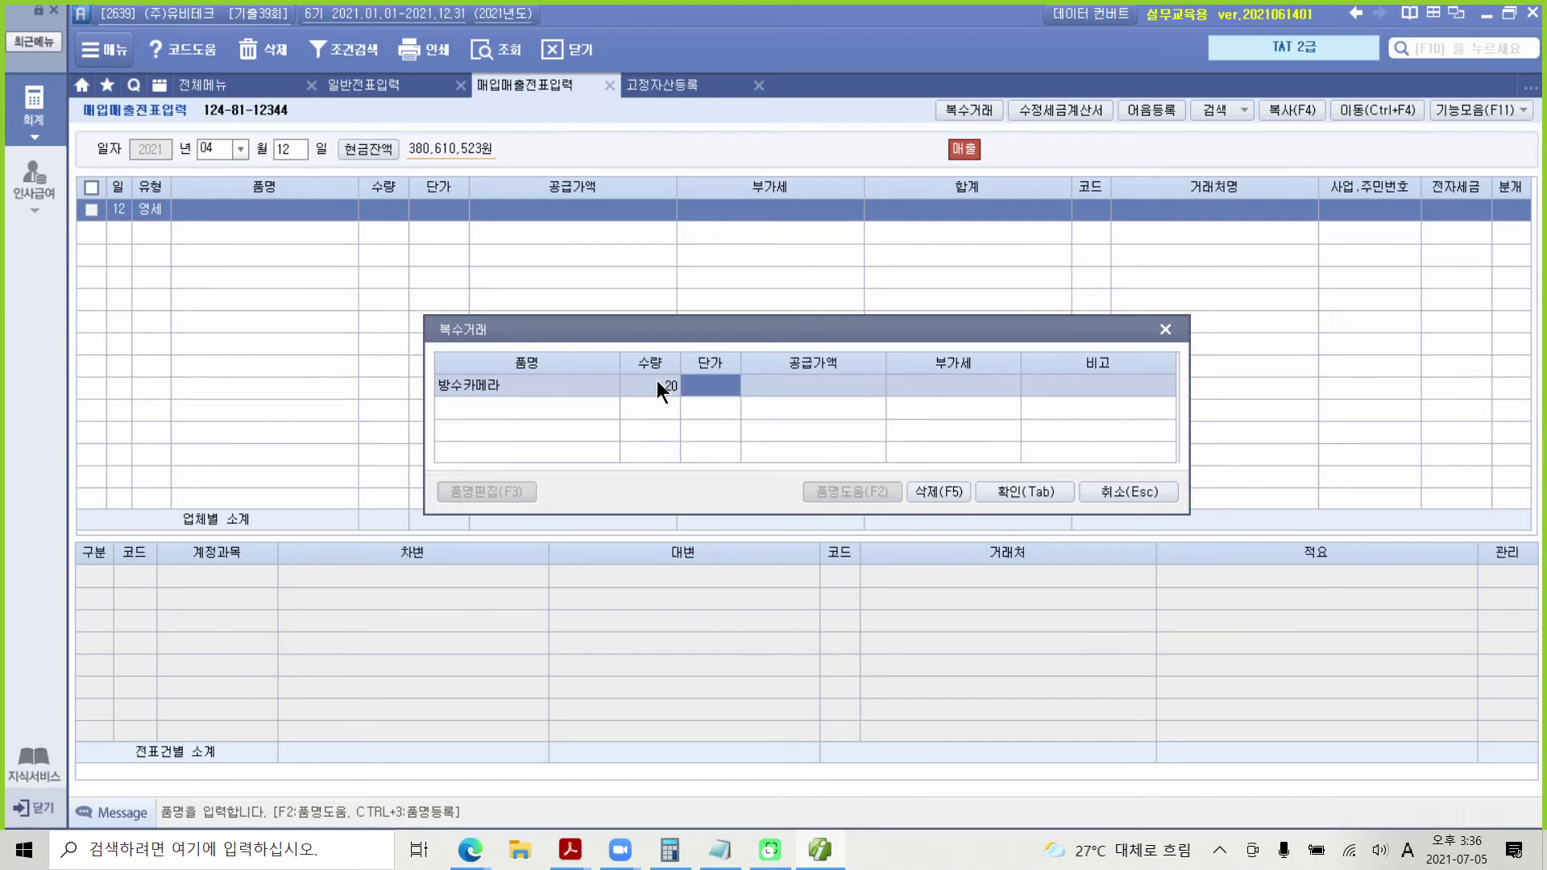
{"action": "type", "text": "1300000"}
{"action": "key", "text": "Return"}
{"action": "key", "text": "Return"}
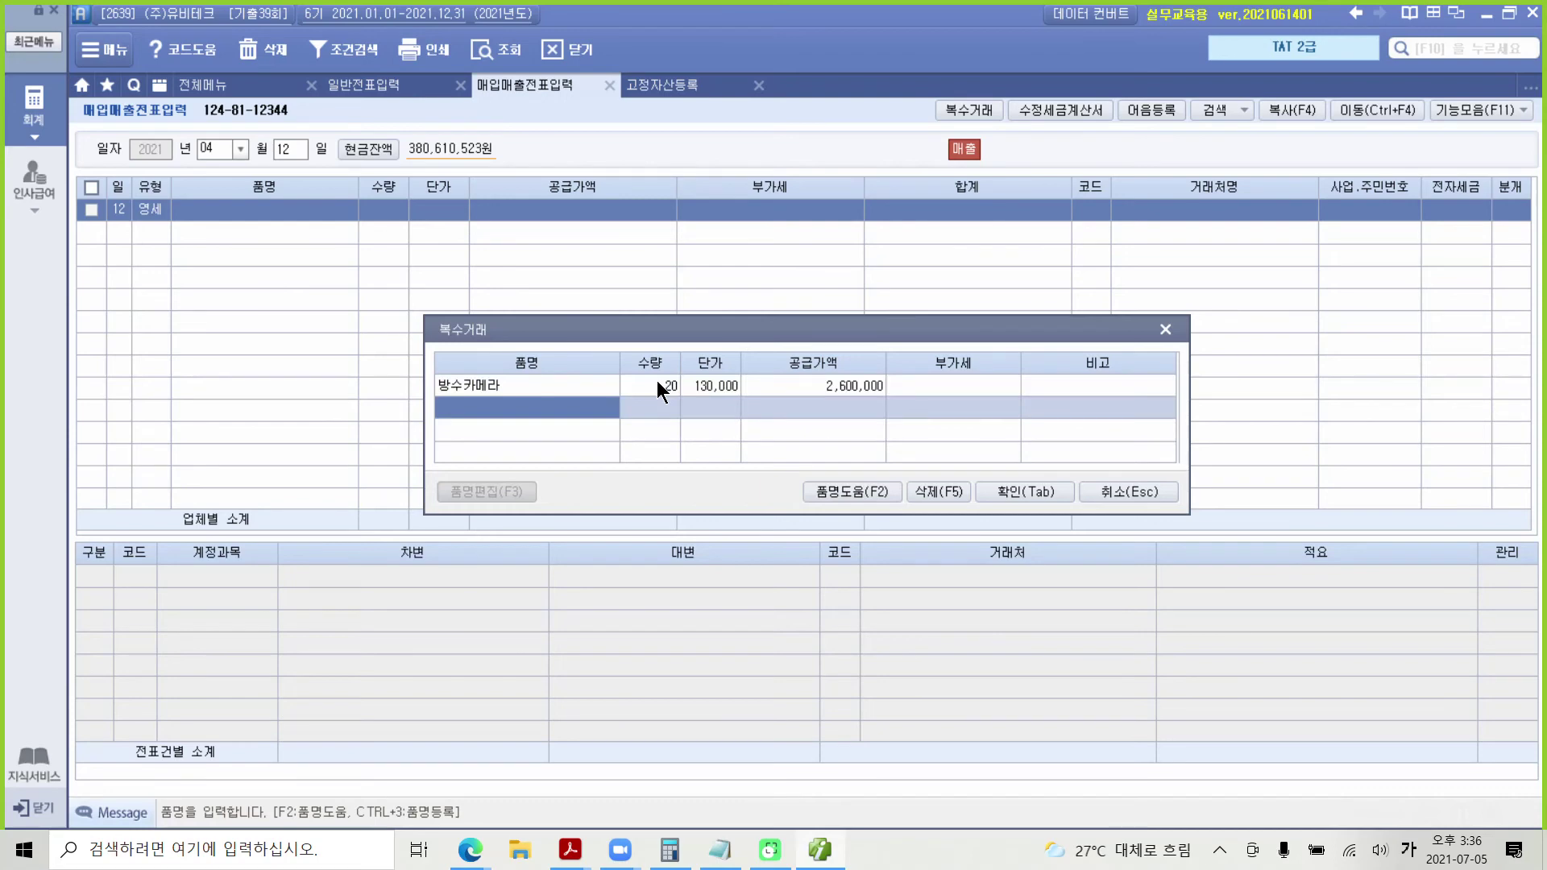
Step: Add 블루투스 카메라 at 50 units × 80,000 and confirm the 6,600,000 total into the row
{"action": "type", "text": "블루투"}
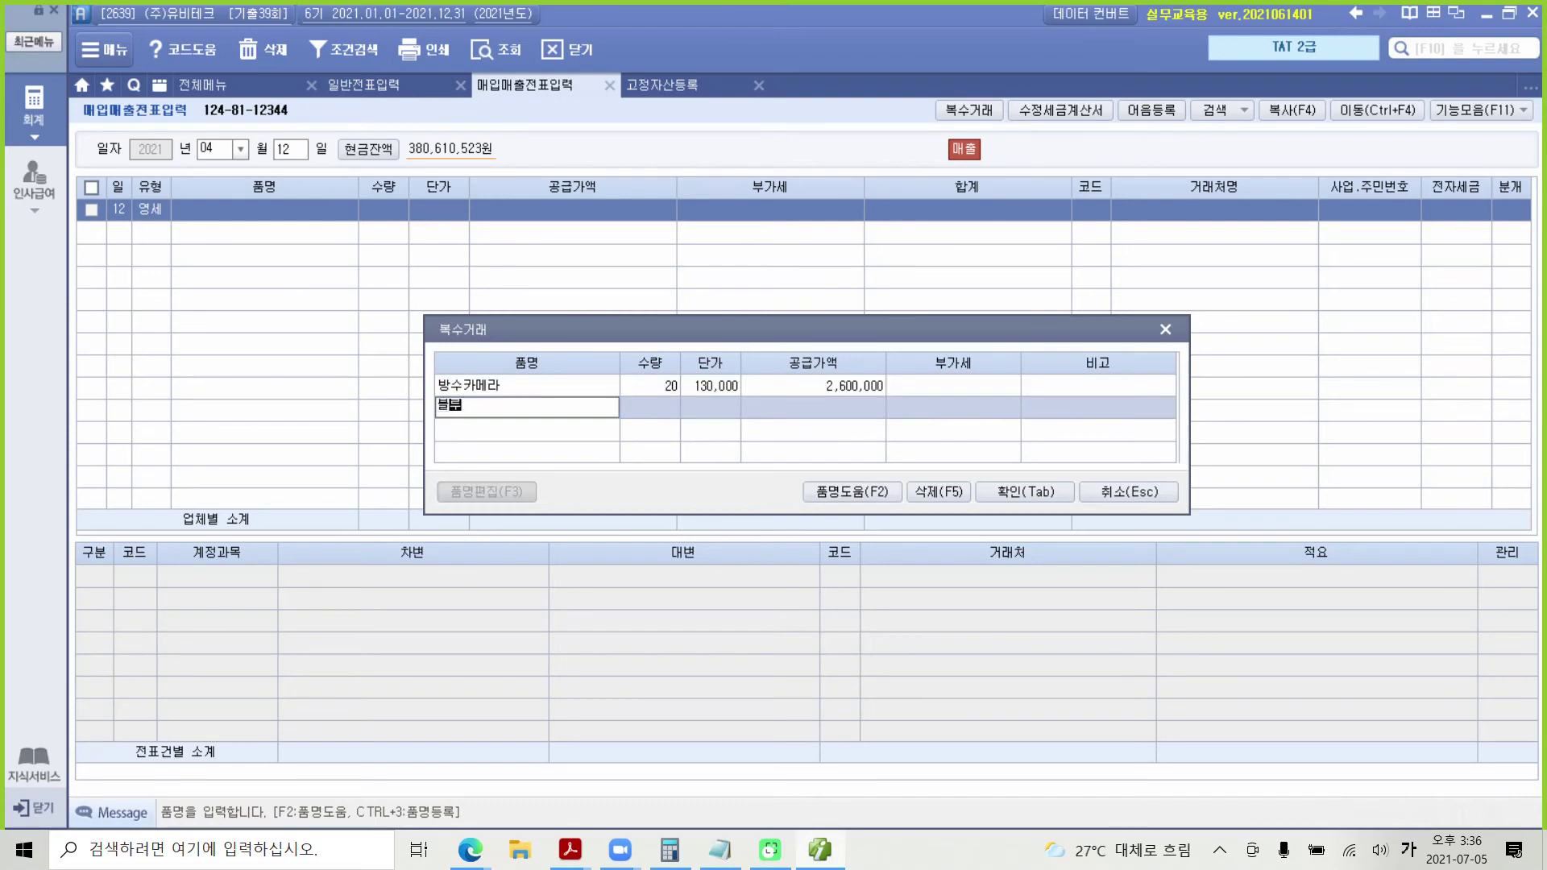
{"action": "type", "text": "스"}
{"action": "type", "text": " 카메라"}
{"action": "key", "text": "Return"}
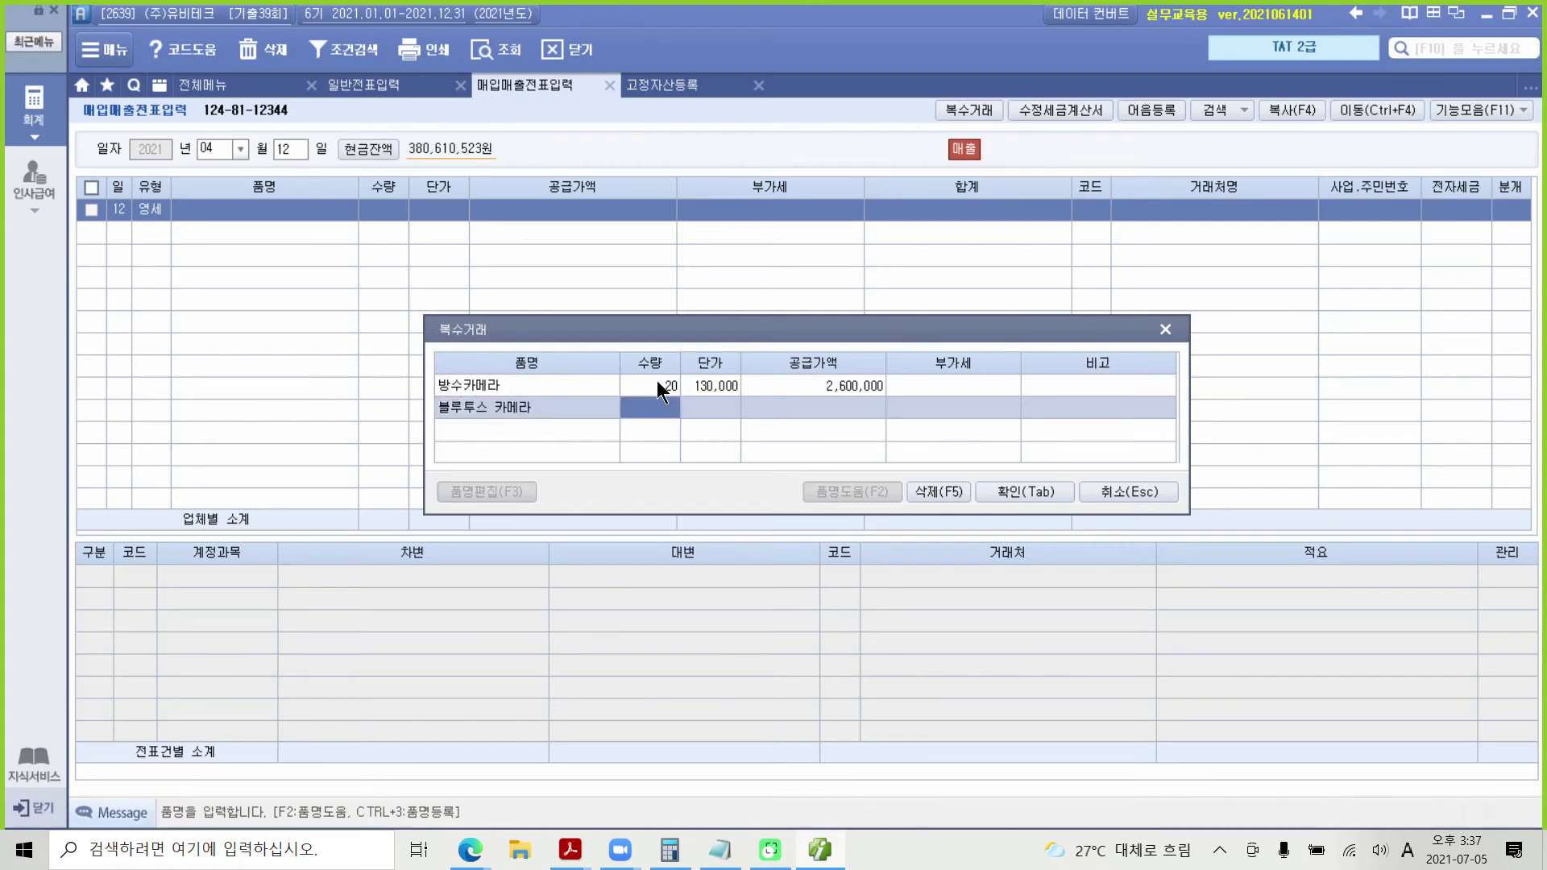
{"action": "type", "text": "50"}
{"action": "key", "text": "Return"}
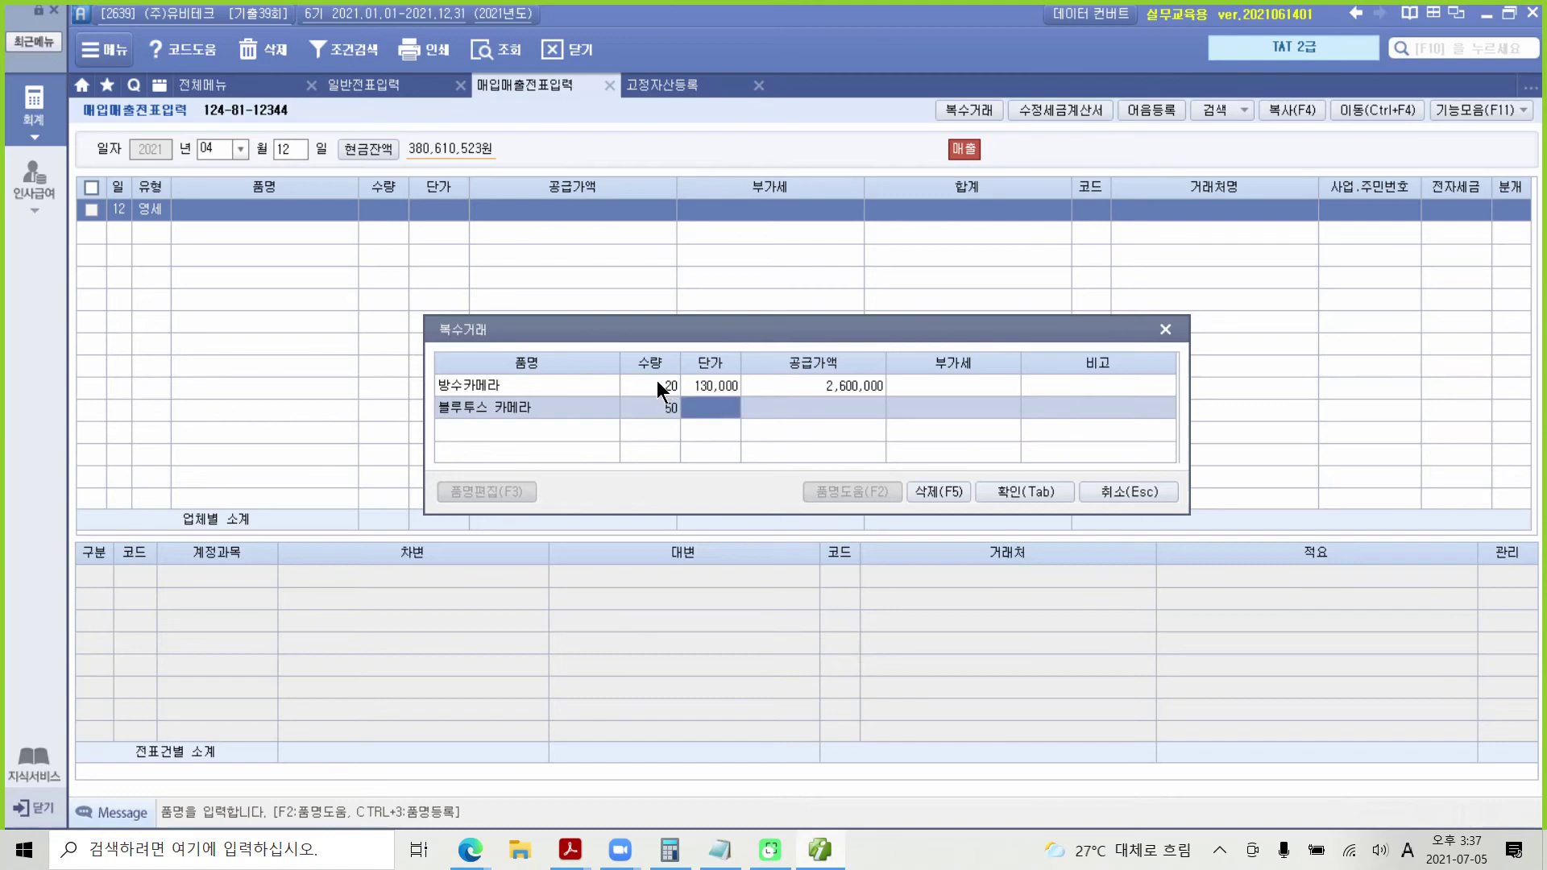
{"action": "type", "text": "800000"}
{"action": "key", "text": "Return"}
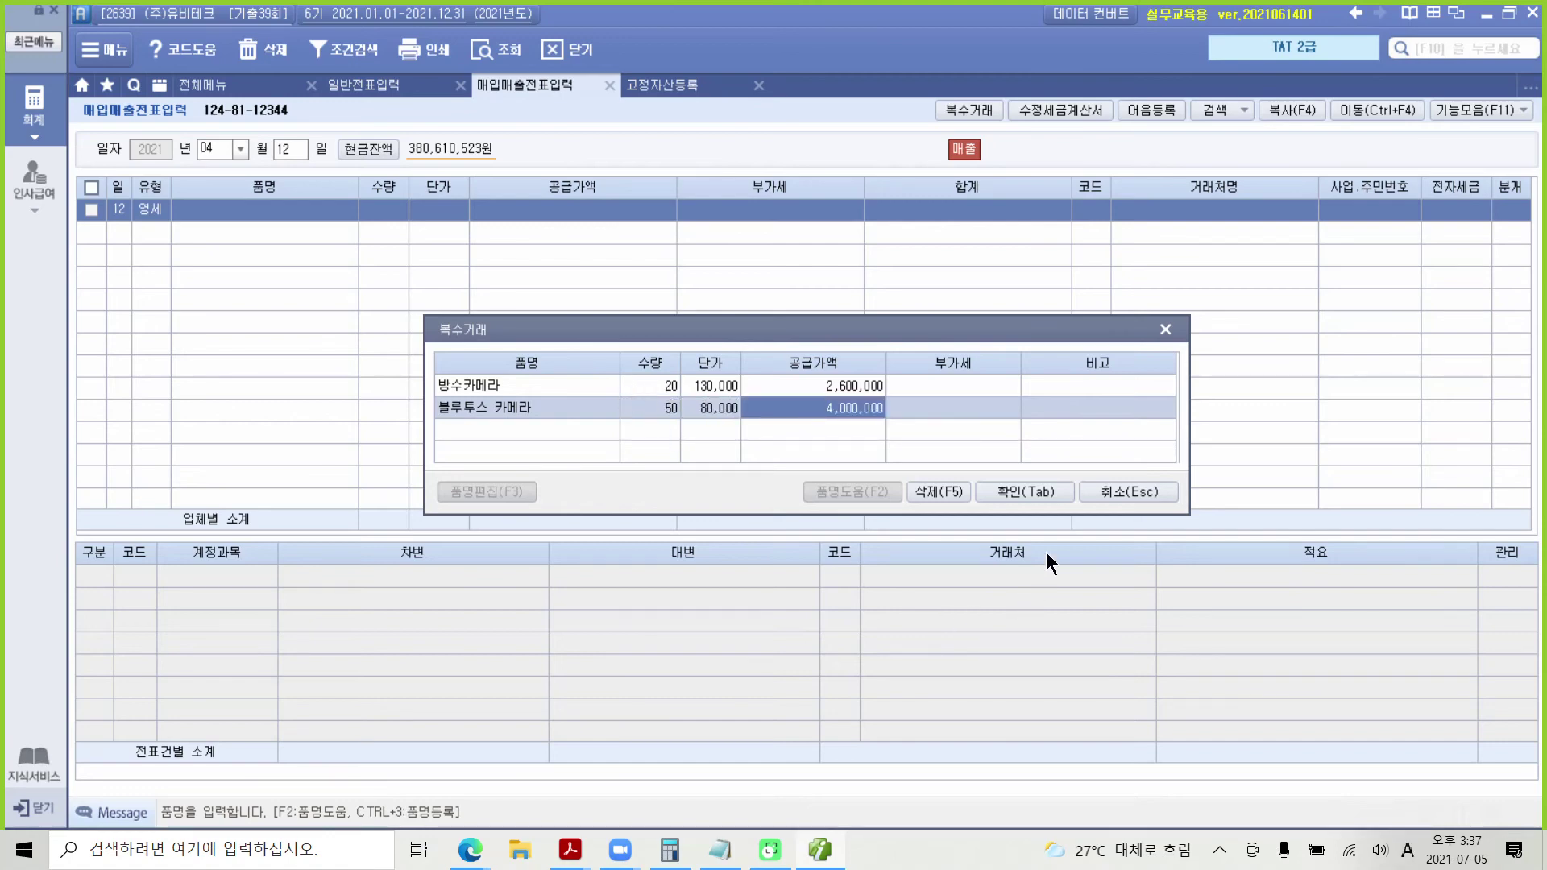
{"action": "left_click", "coordinate": [1022, 493]}
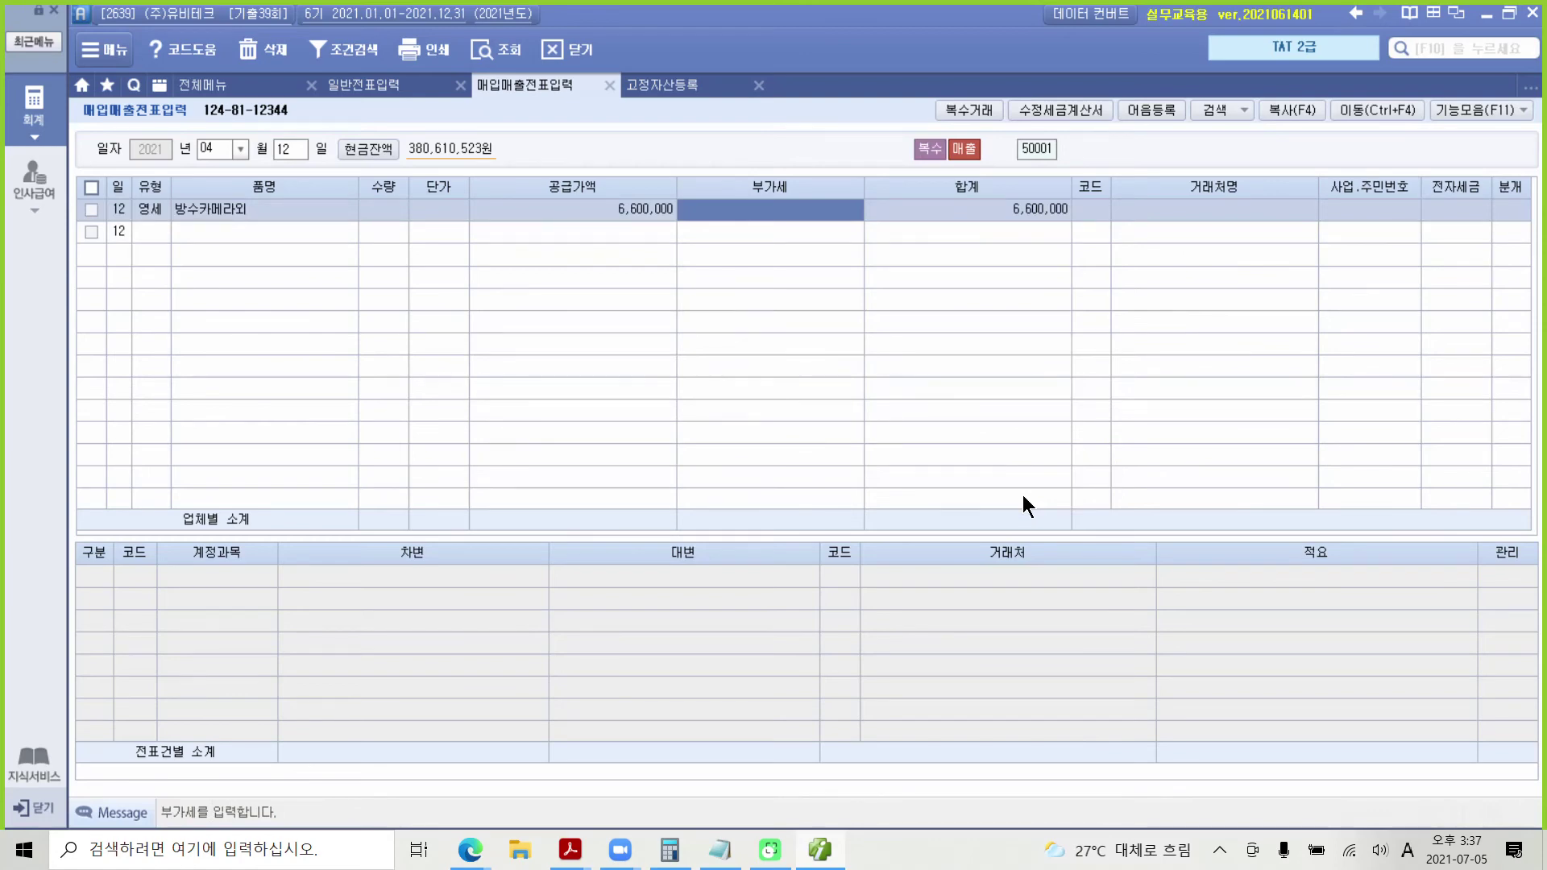
Step: Assign customer 03005 (주)코나전자 to the 4/12 sale by searching '코나'
{"action": "left_click", "coordinate": [258, 208]}
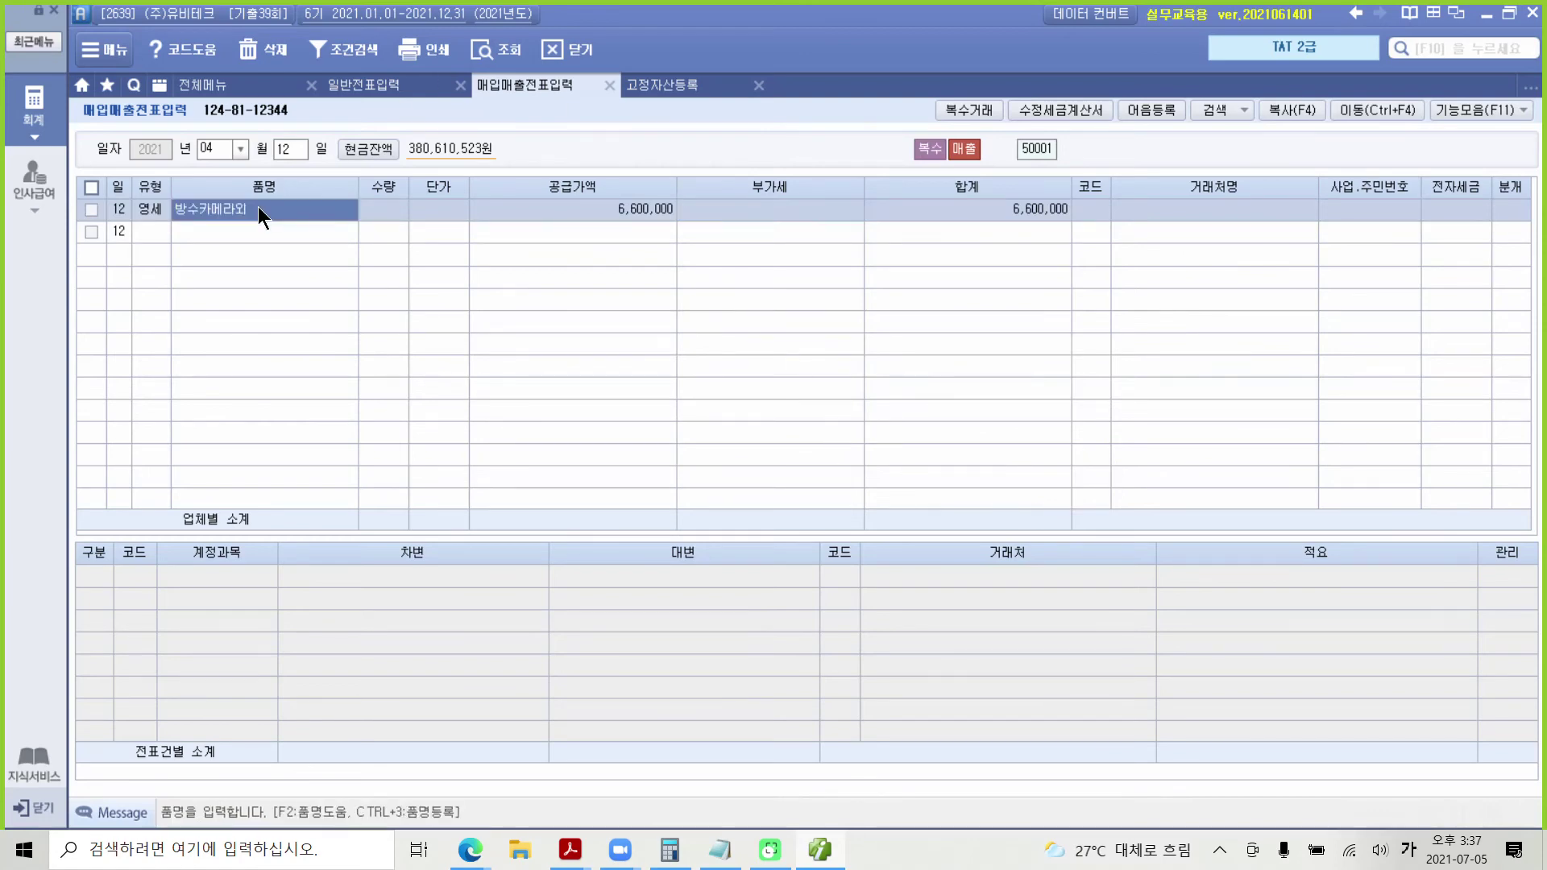
{"action": "left_click", "coordinate": [258, 207]}
{"action": "left_click", "coordinate": [821, 459]}
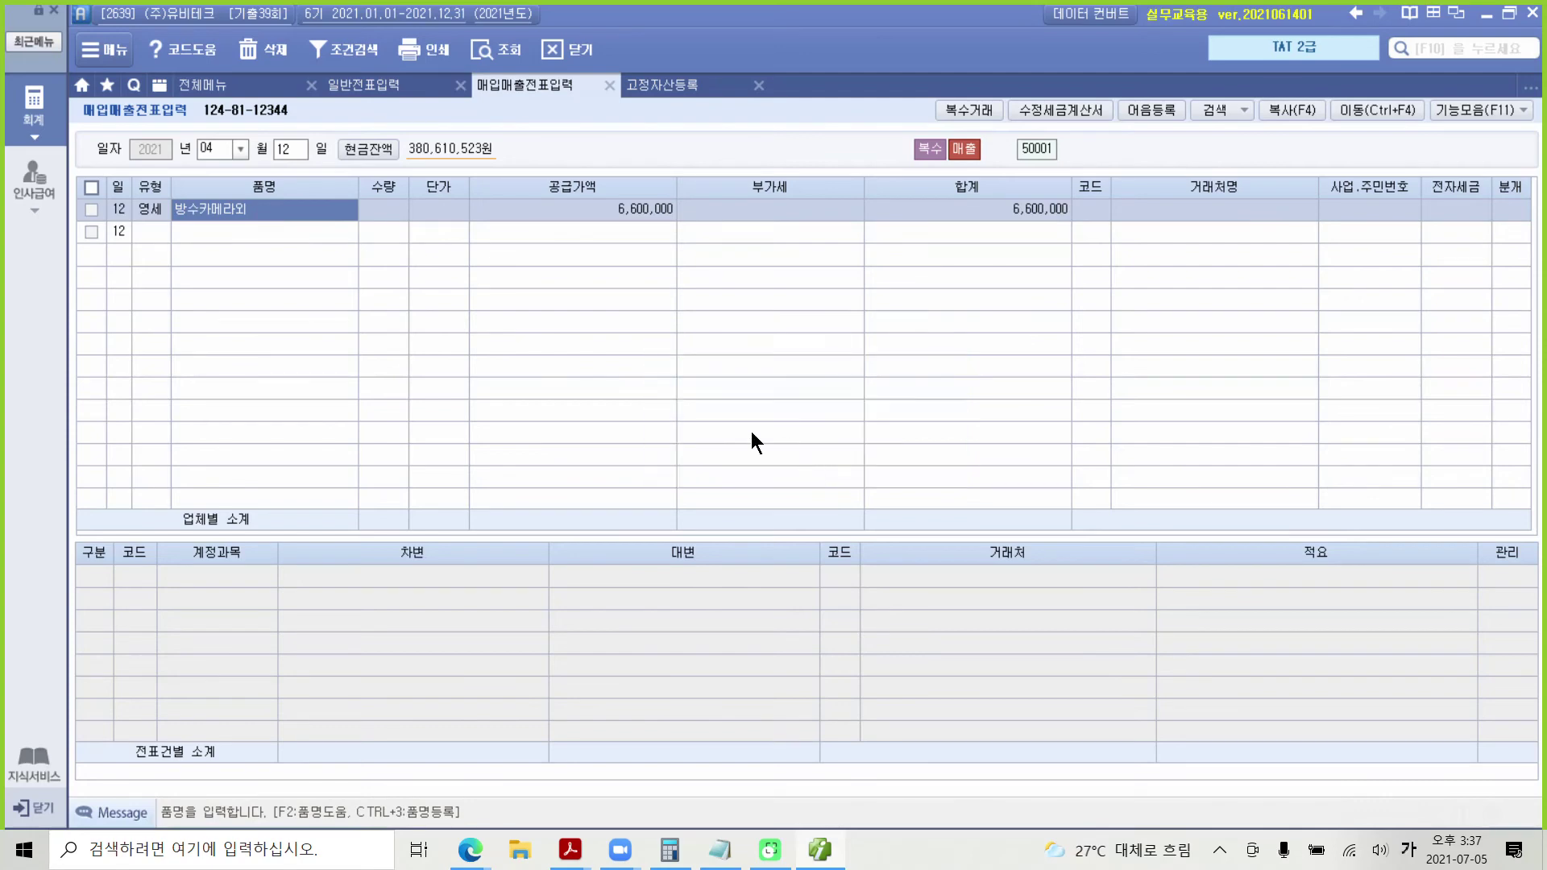
{"action": "left_click", "coordinate": [617, 214]}
{"action": "left_click", "coordinate": [1088, 210]}
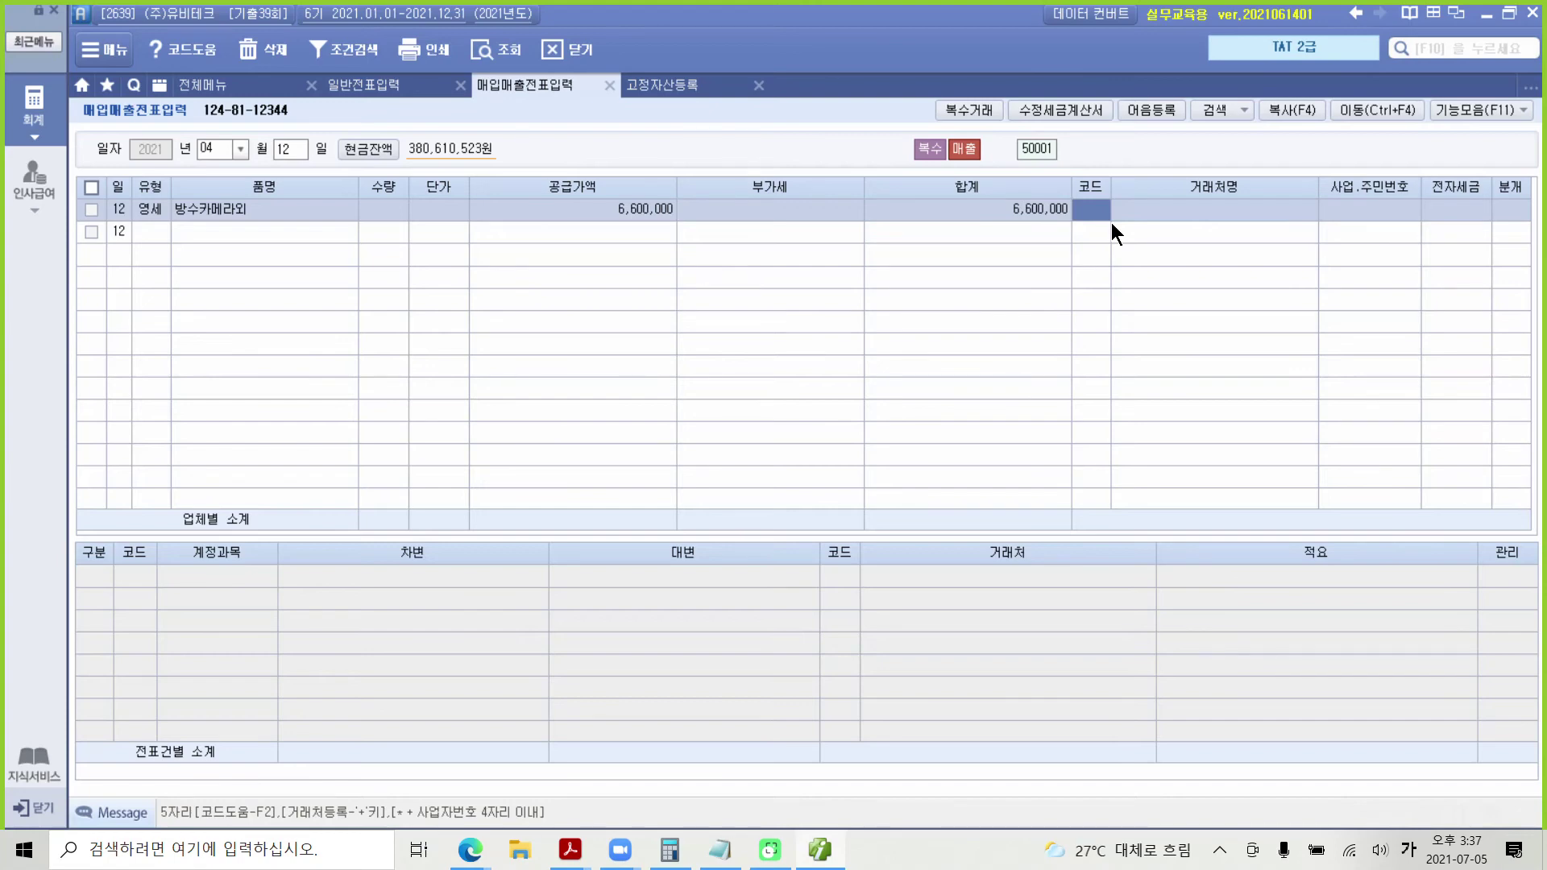
{"action": "type", "text": "코나"}
{"action": "key", "text": "Return"}
{"action": "key", "text": "Return"}
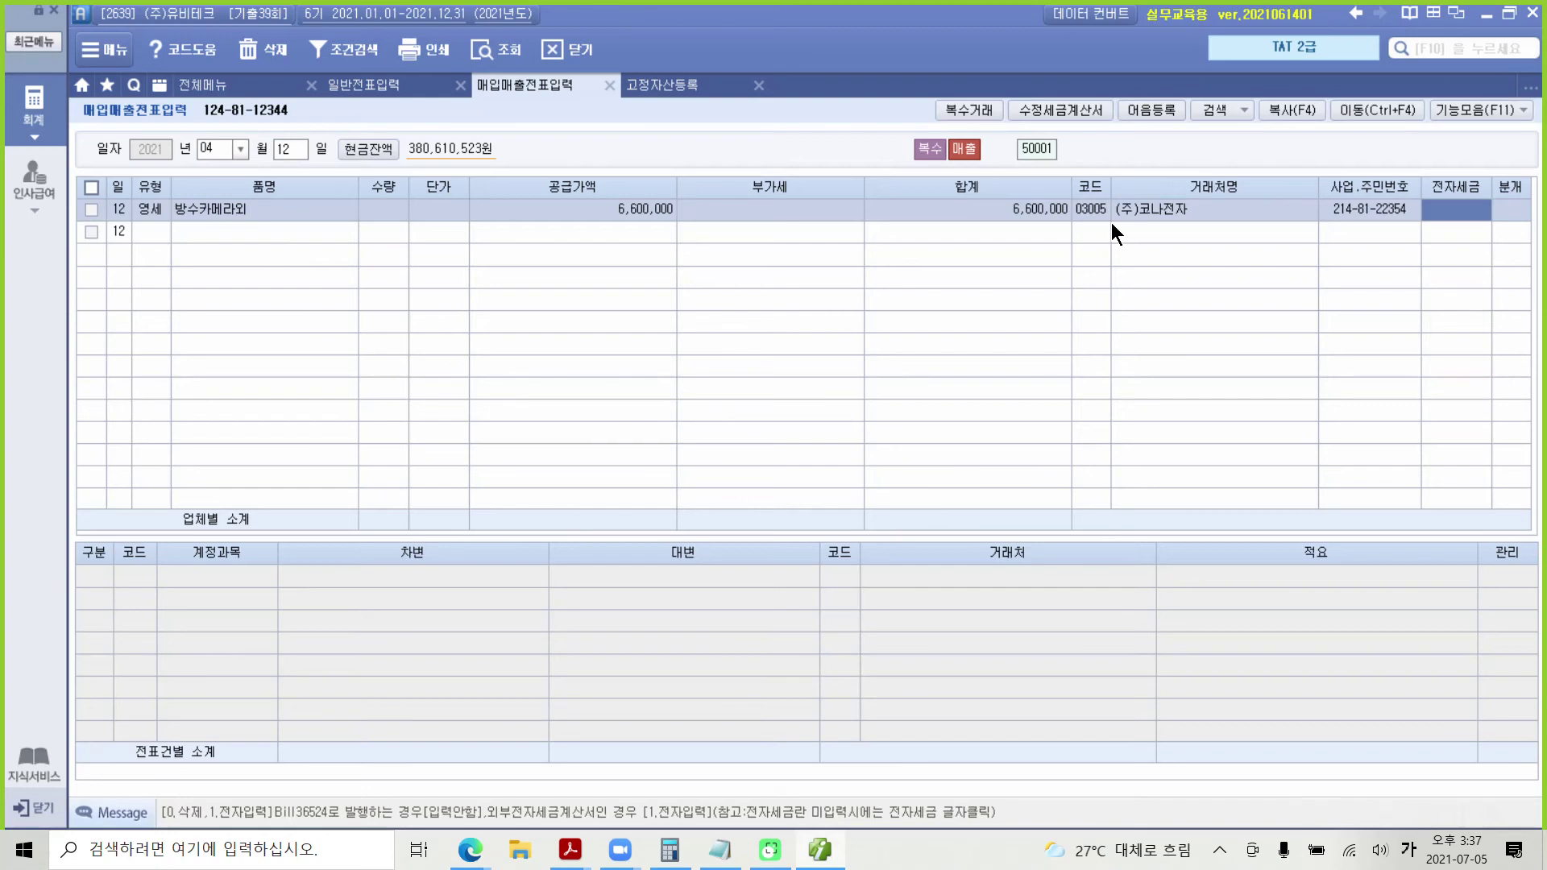
{"action": "key", "text": "Return"}
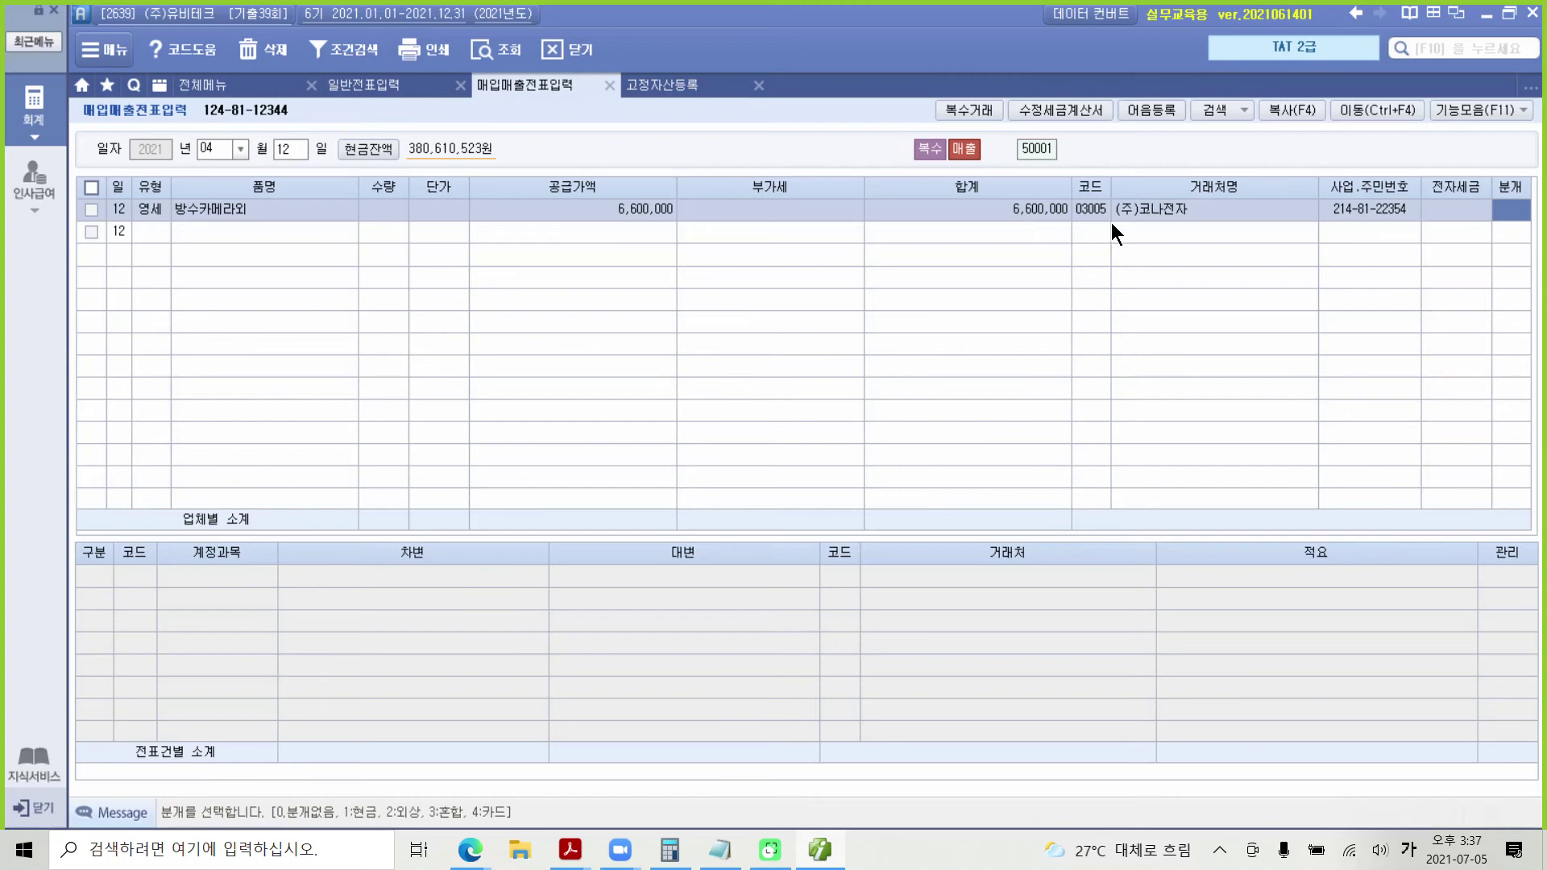
Step: Settle the 4/12 sale by card (type 4) via 99601 비씨카드: 외상매출금 debit, 제품매출 credit 6,600,000
{"action": "type", "text": "4"}
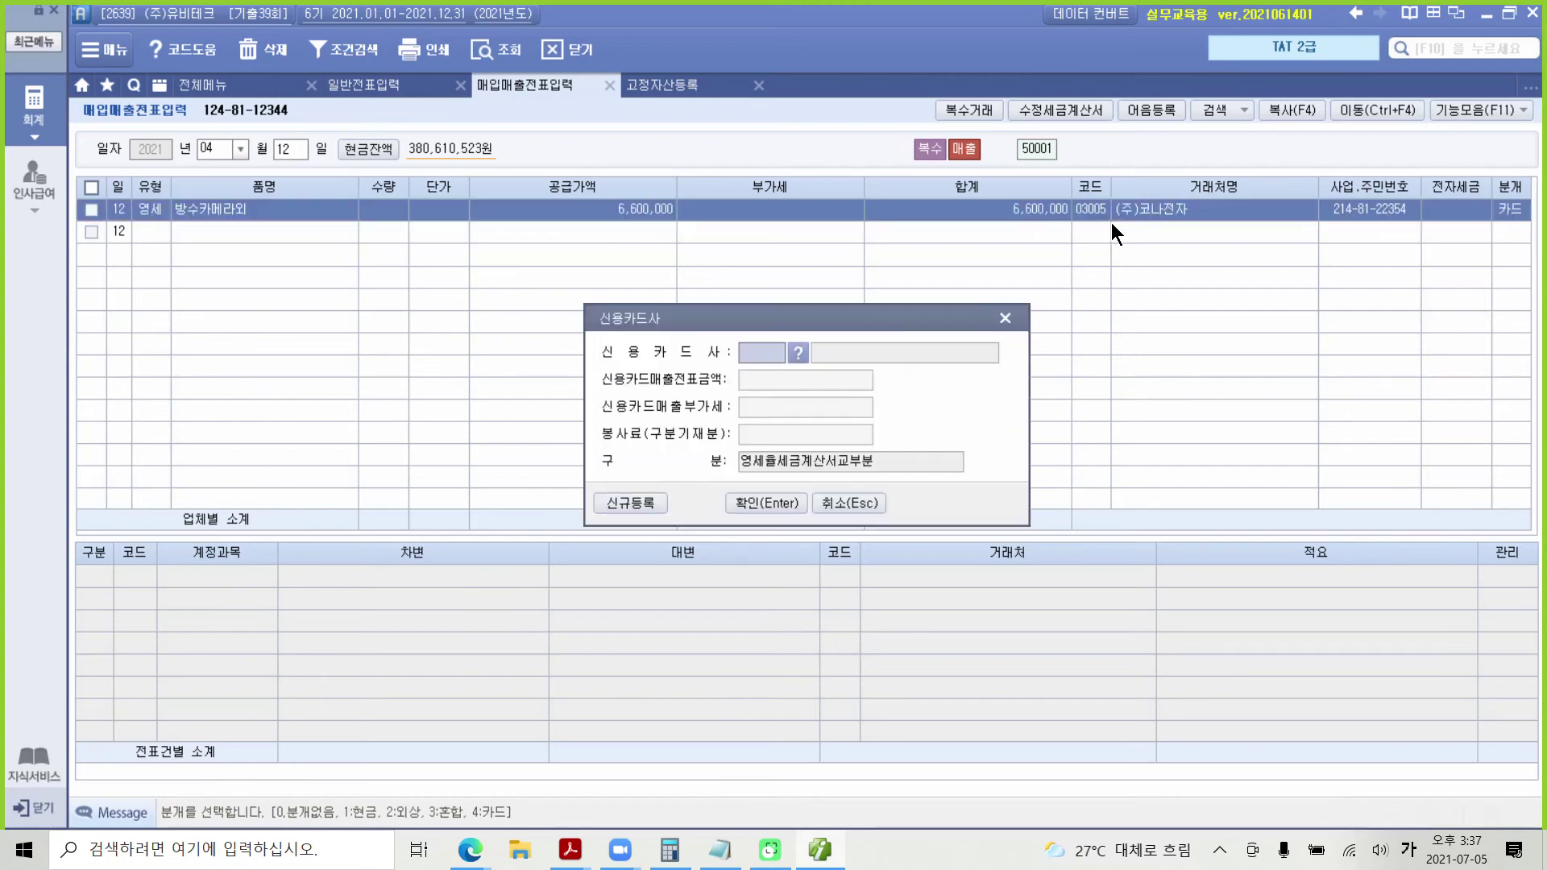
{"action": "left_click", "coordinate": [796, 356]}
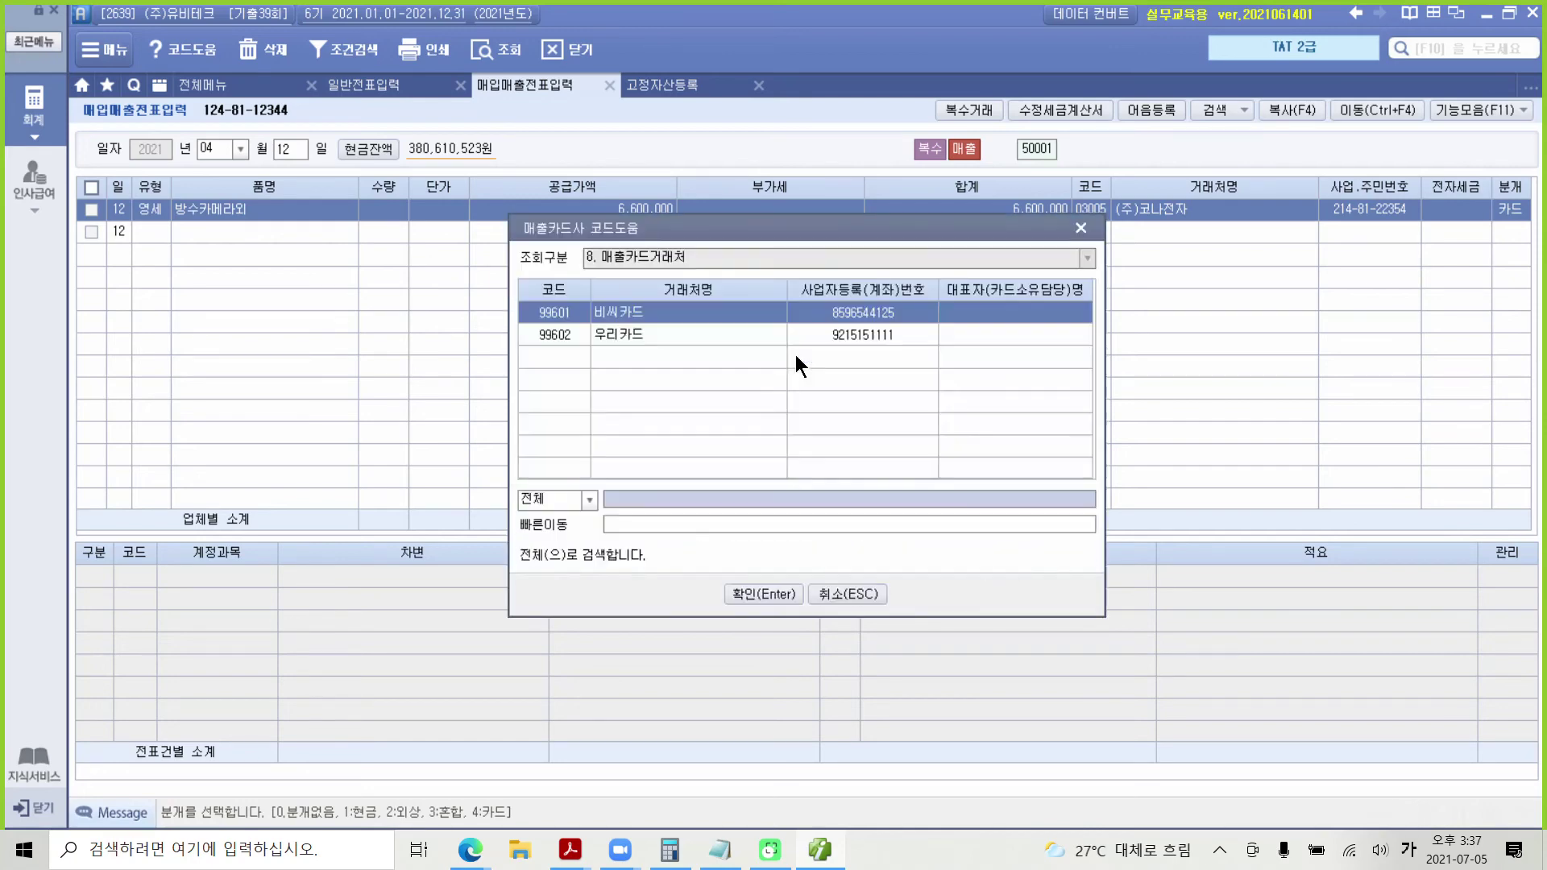
{"action": "left_click", "coordinate": [690, 311]}
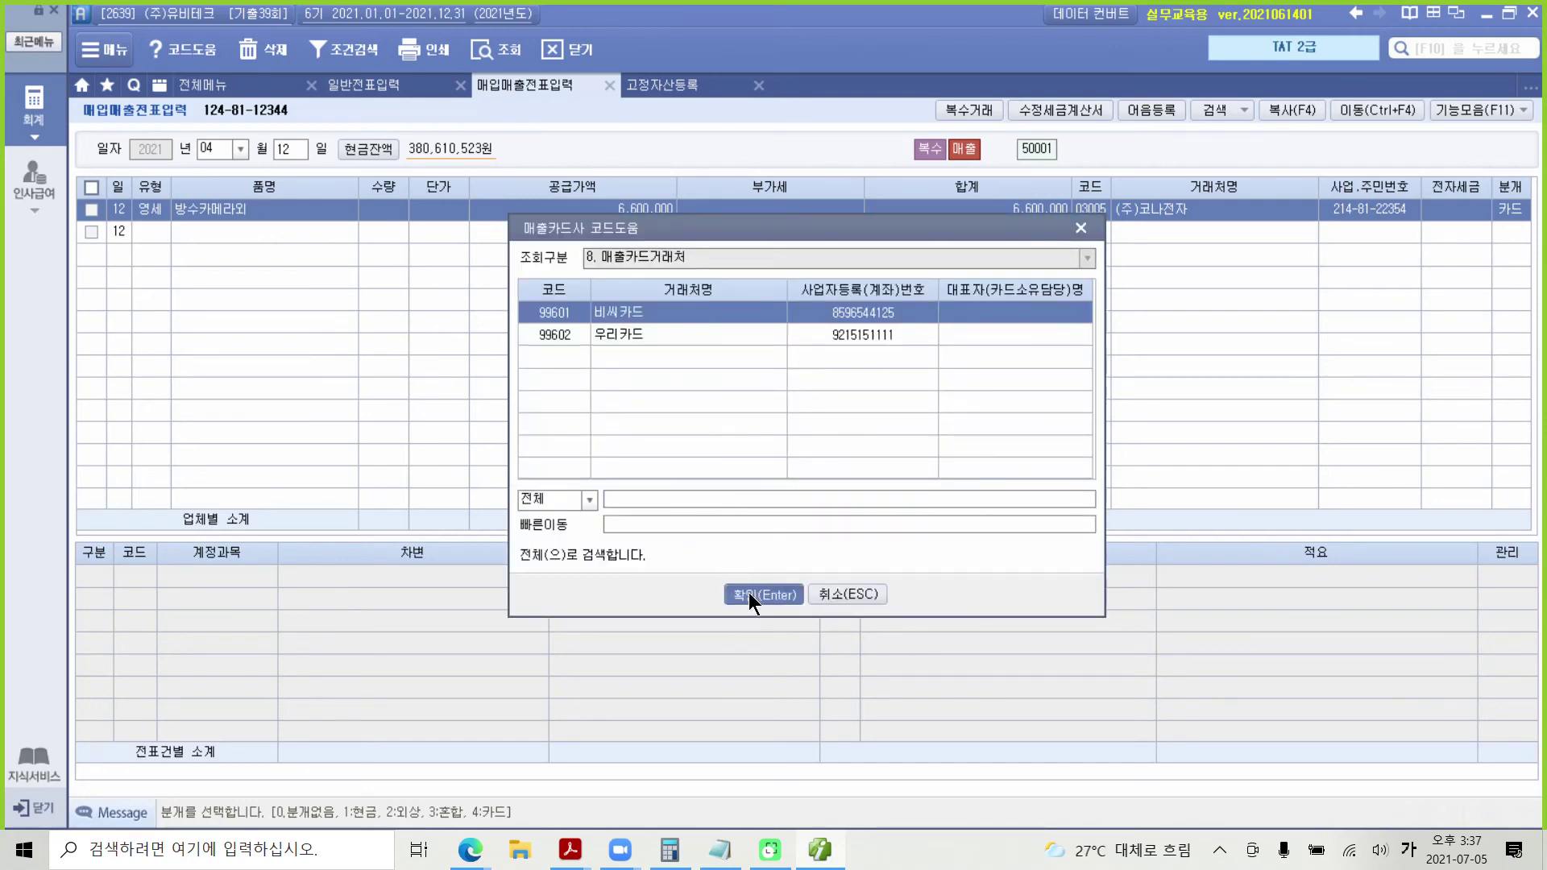
{"action": "left_click", "coordinate": [749, 596]}
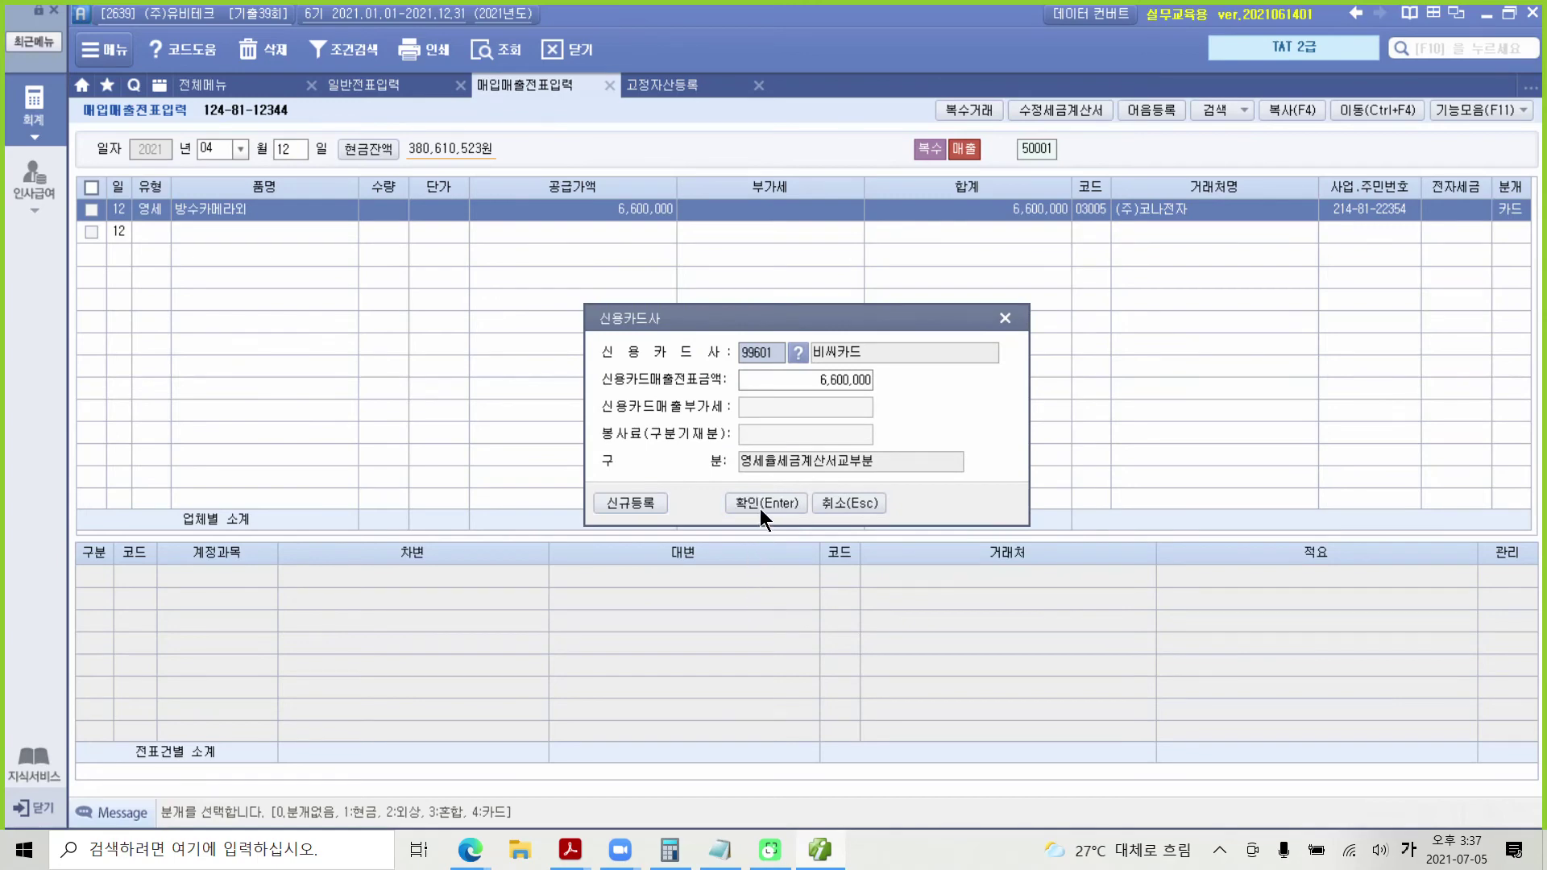
{"action": "left_click", "coordinate": [760, 506]}
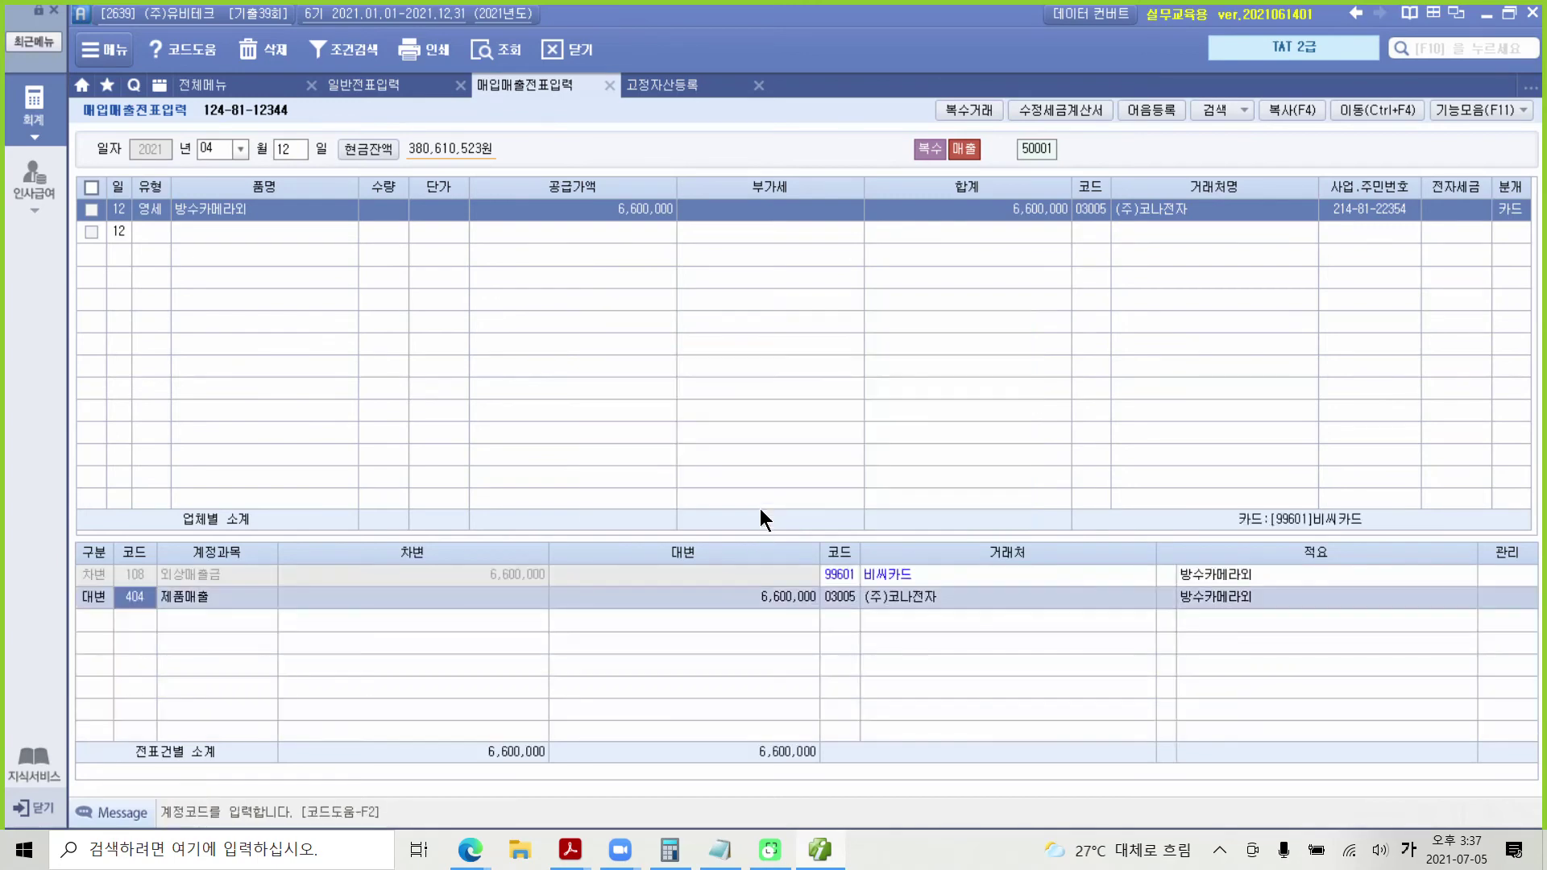
{"action": "left_click", "coordinate": [194, 576]}
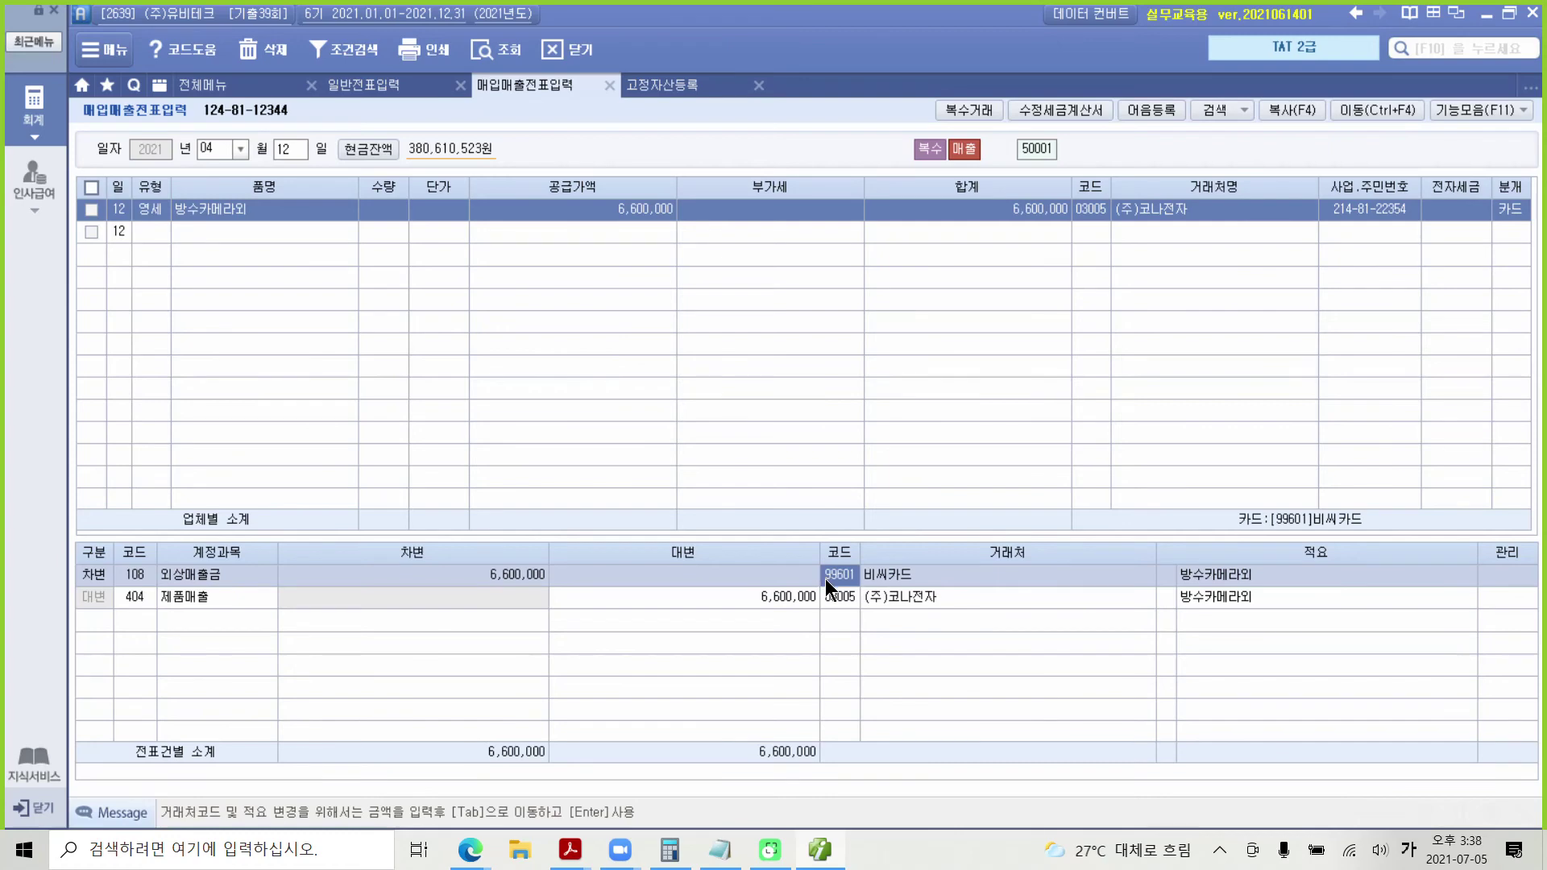
{"action": "left_click", "coordinate": [839, 597]}
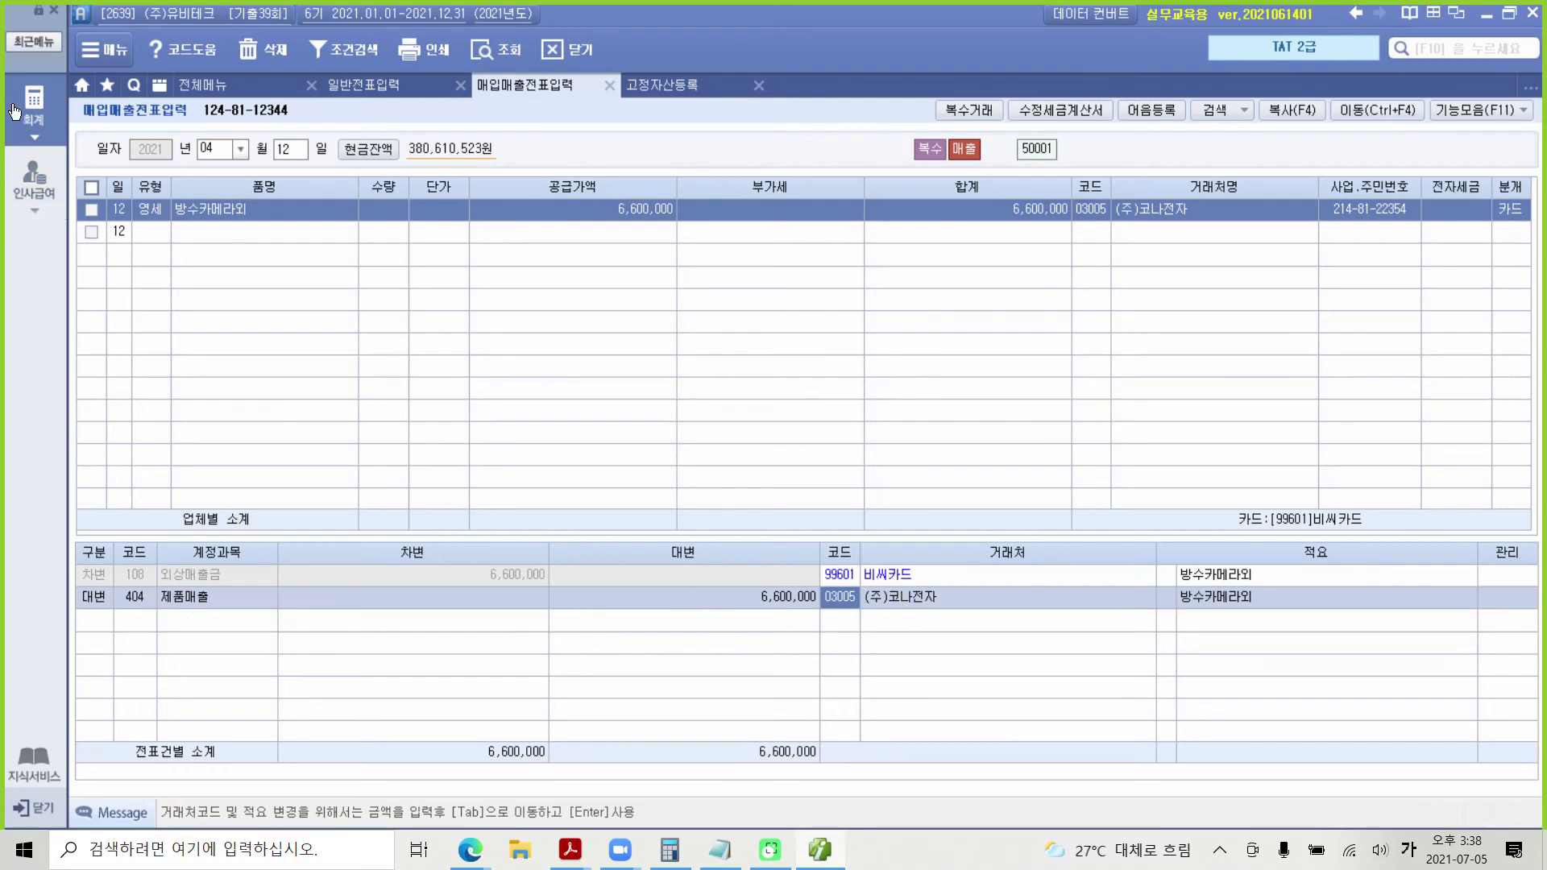
Step: From the full menu's 부가가치세 II section, open 전자세금계산서 발행 및 내역관리
{"action": "left_click", "coordinate": [35, 129]}
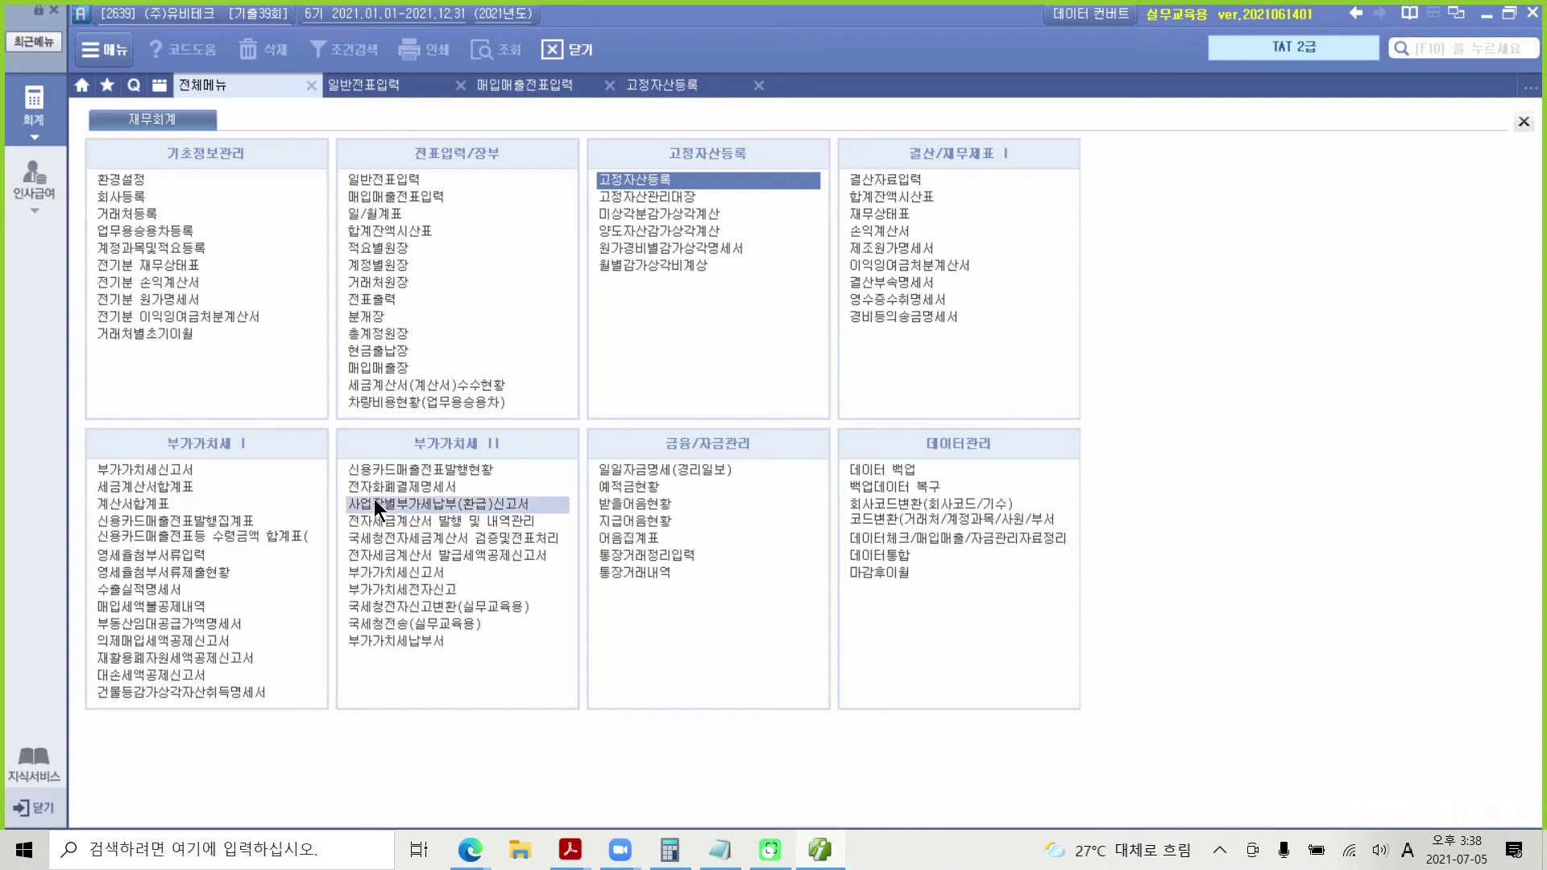
{"action": "key", "text": "ctrl+2"}
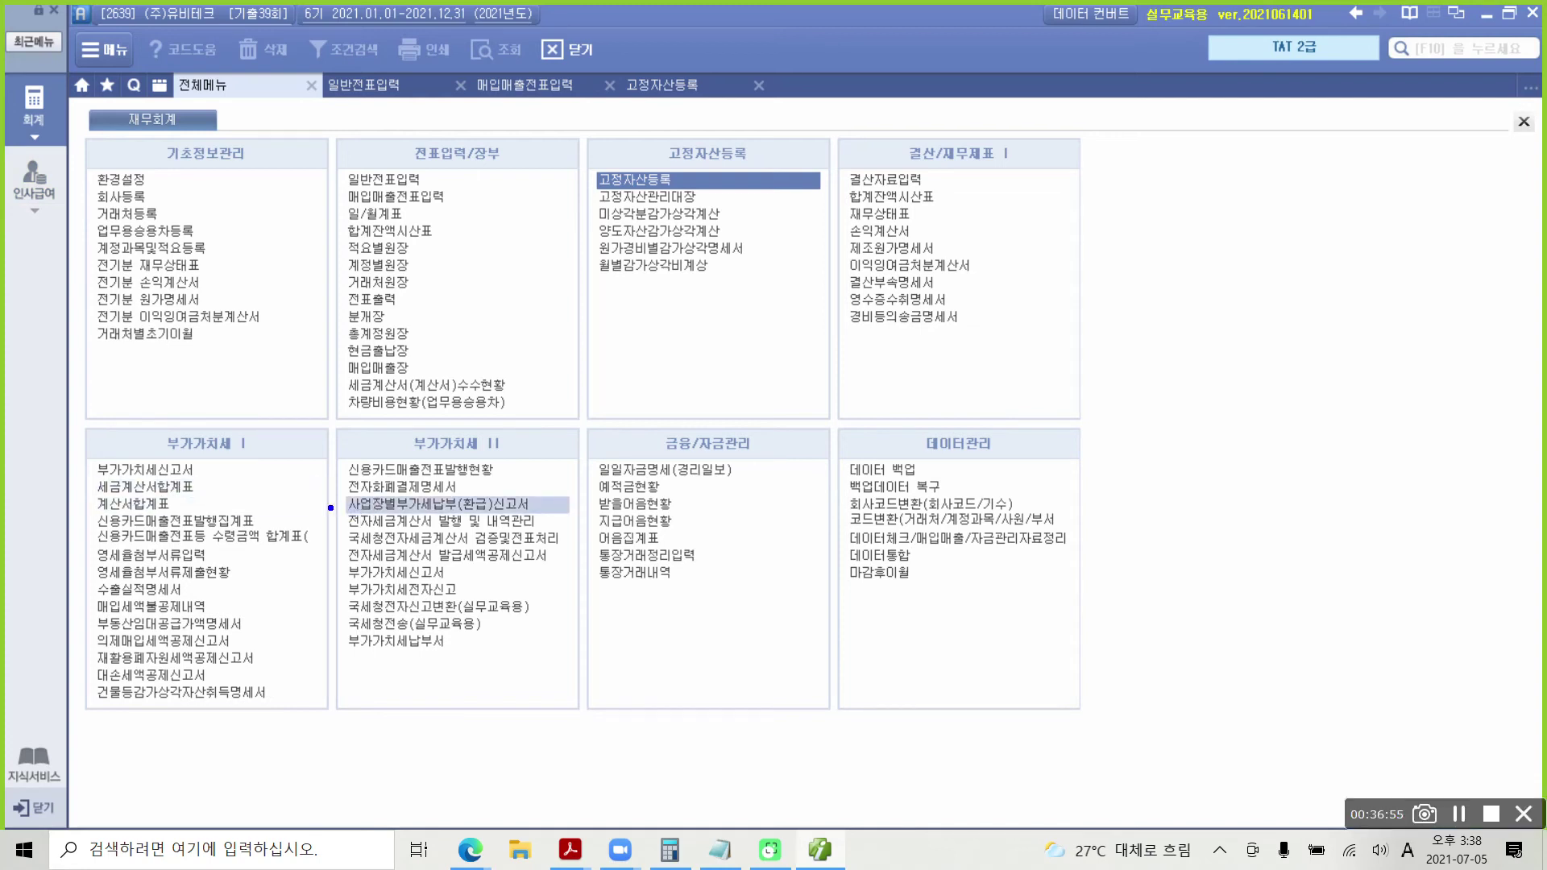
{"action": "left_click_drag", "start_coordinate": [331, 508], "coordinate": [585, 535]}
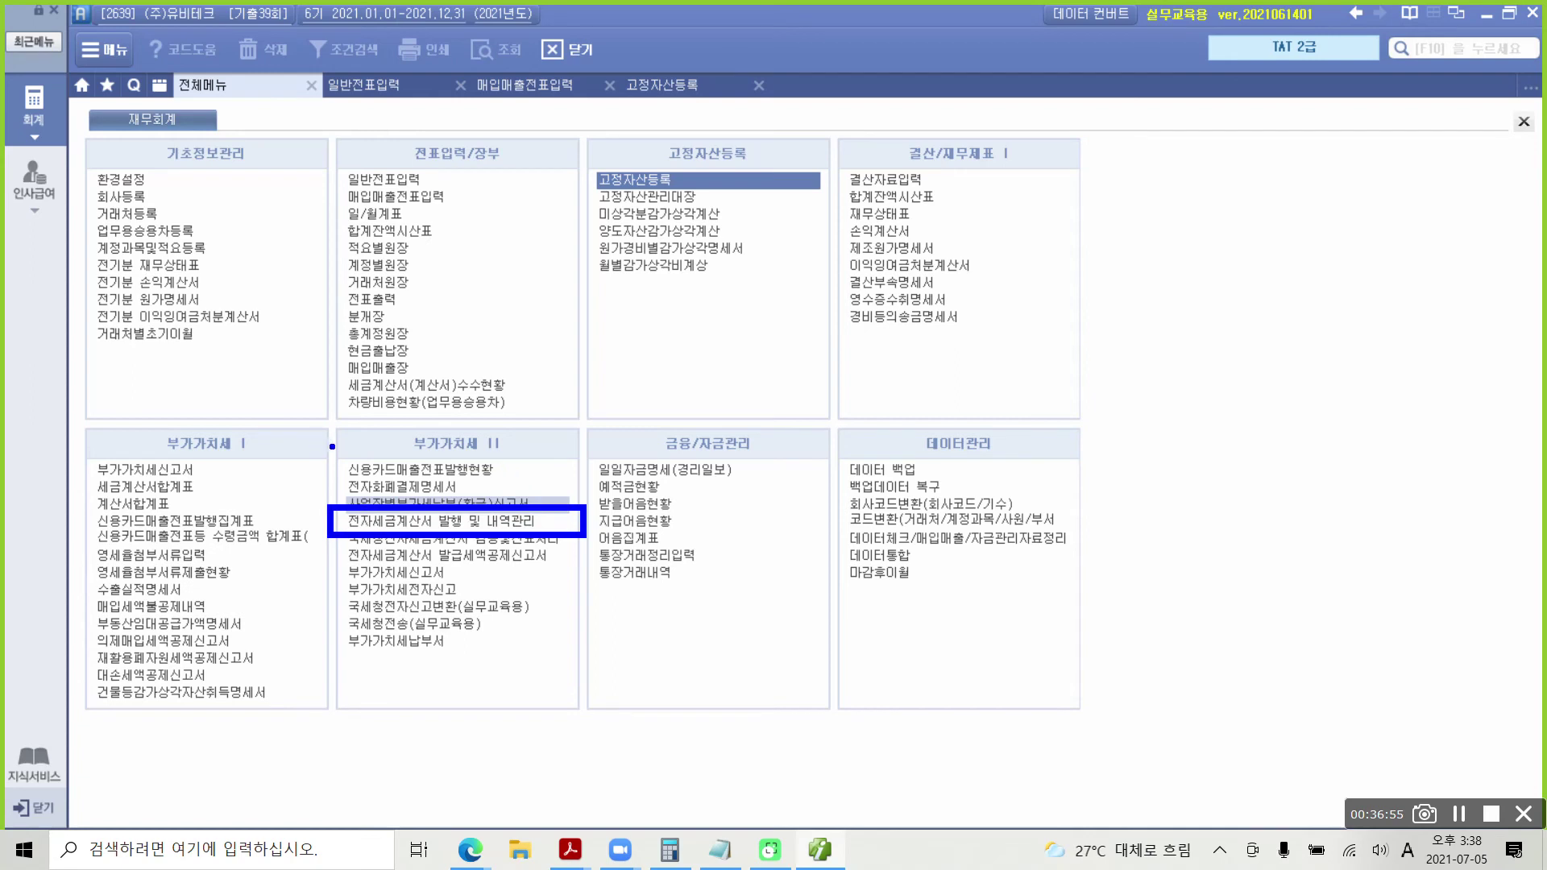
{"action": "mouse_move", "coordinate": [333, 448]}
{"action": "left_mouse_down"}
{"action": "mouse_move", "coordinate": [316, 511]}
{"action": "mouse_move", "coordinate": [330, 516]}
{"action": "left_mouse_up"}
{"action": "key", "text": "Escape"}
{"action": "left_click", "coordinate": [424, 520]}
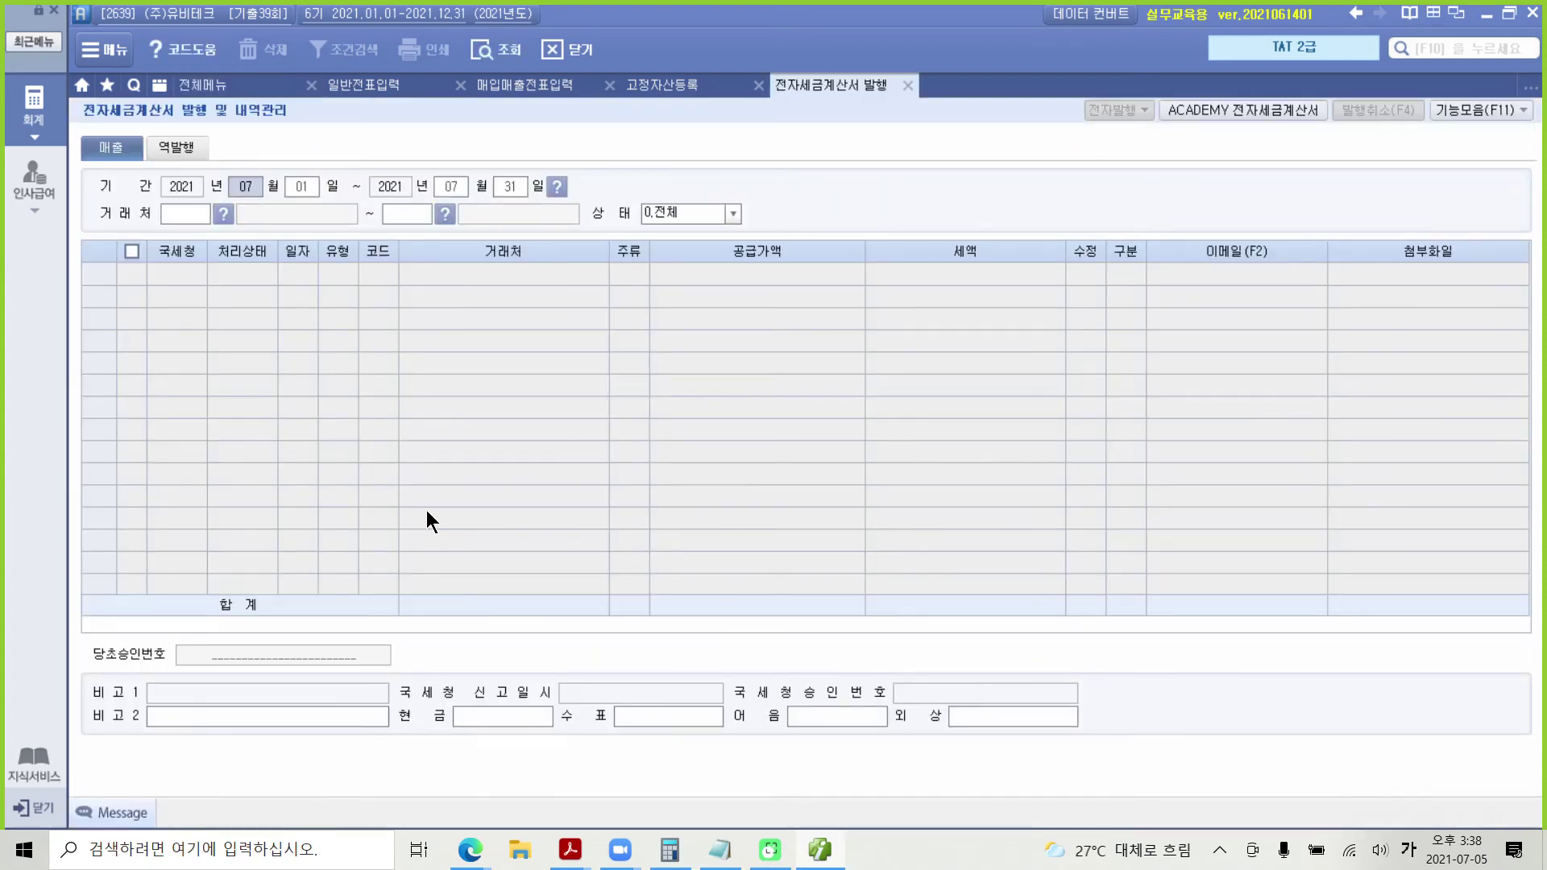
Step: Search e-invoices for period 2021-04-12 to 2021-04-12 across all customers (처음 to 끝)
{"action": "type", "text": "04"}
{"action": "key", "text": "Return"}
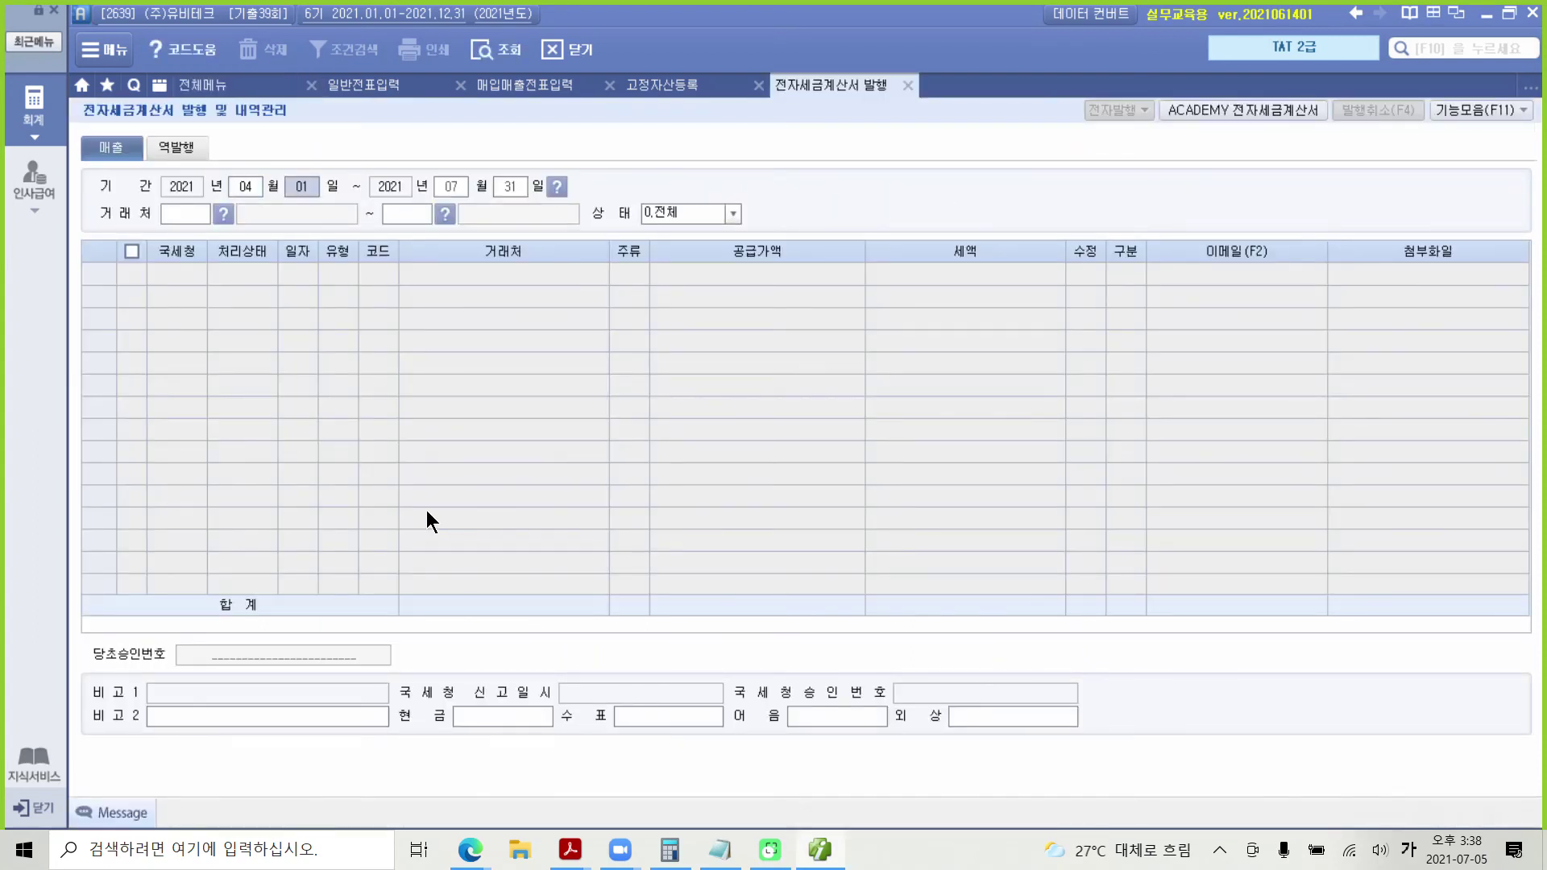
{"action": "type", "text": "12"}
{"action": "key", "text": "Return"}
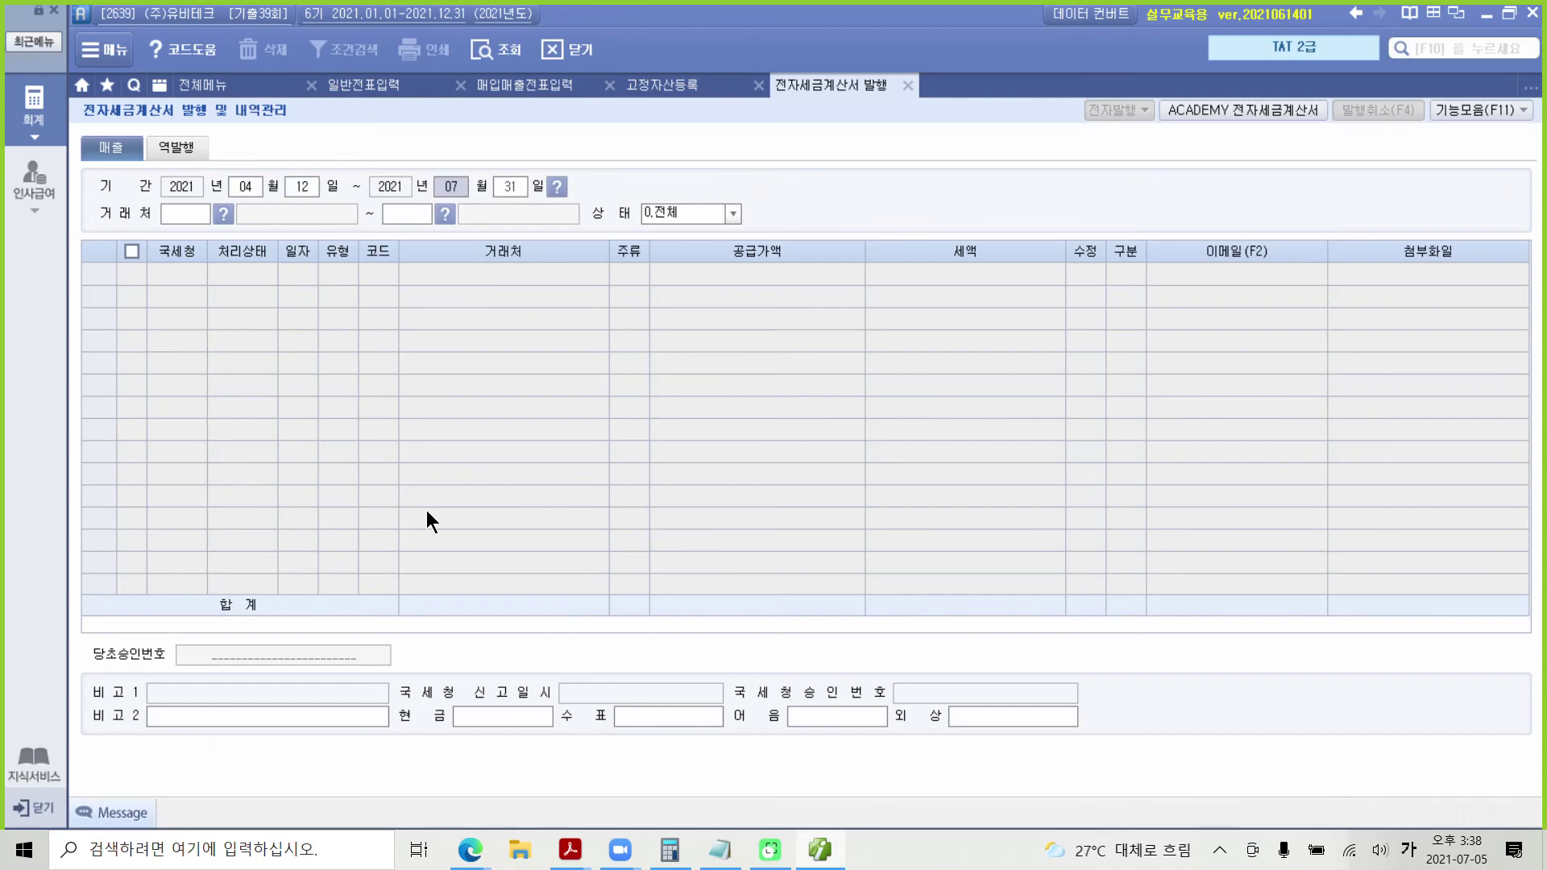
{"action": "type", "text": "04"}
{"action": "key", "text": "Return"}
{"action": "type", "text": "12"}
{"action": "key", "text": "Return"}
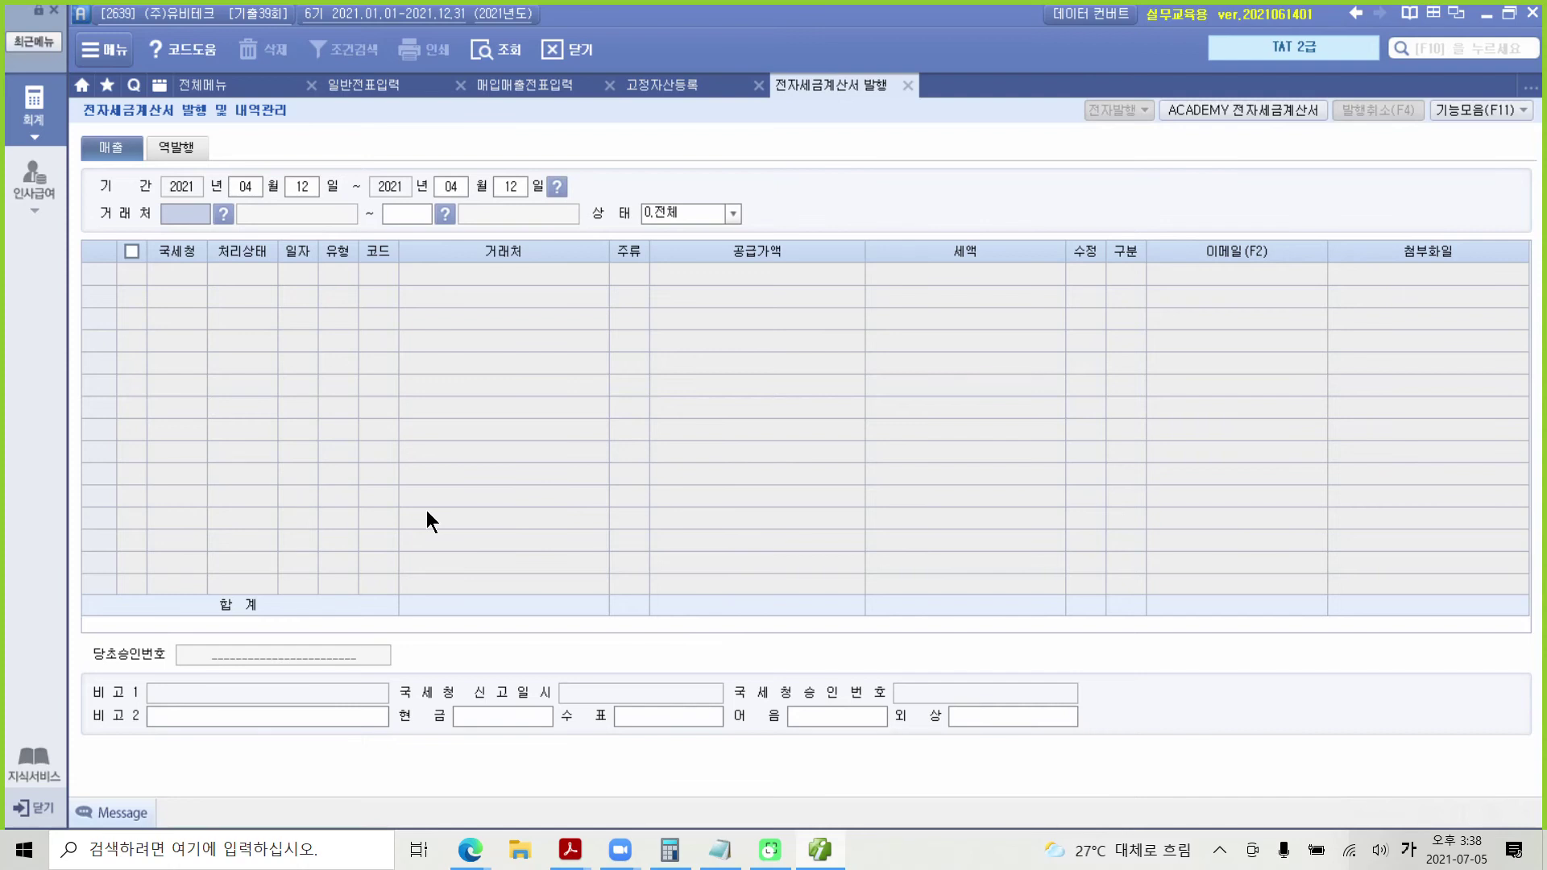
{"action": "key", "text": "XF86AudioLowerVolume"}
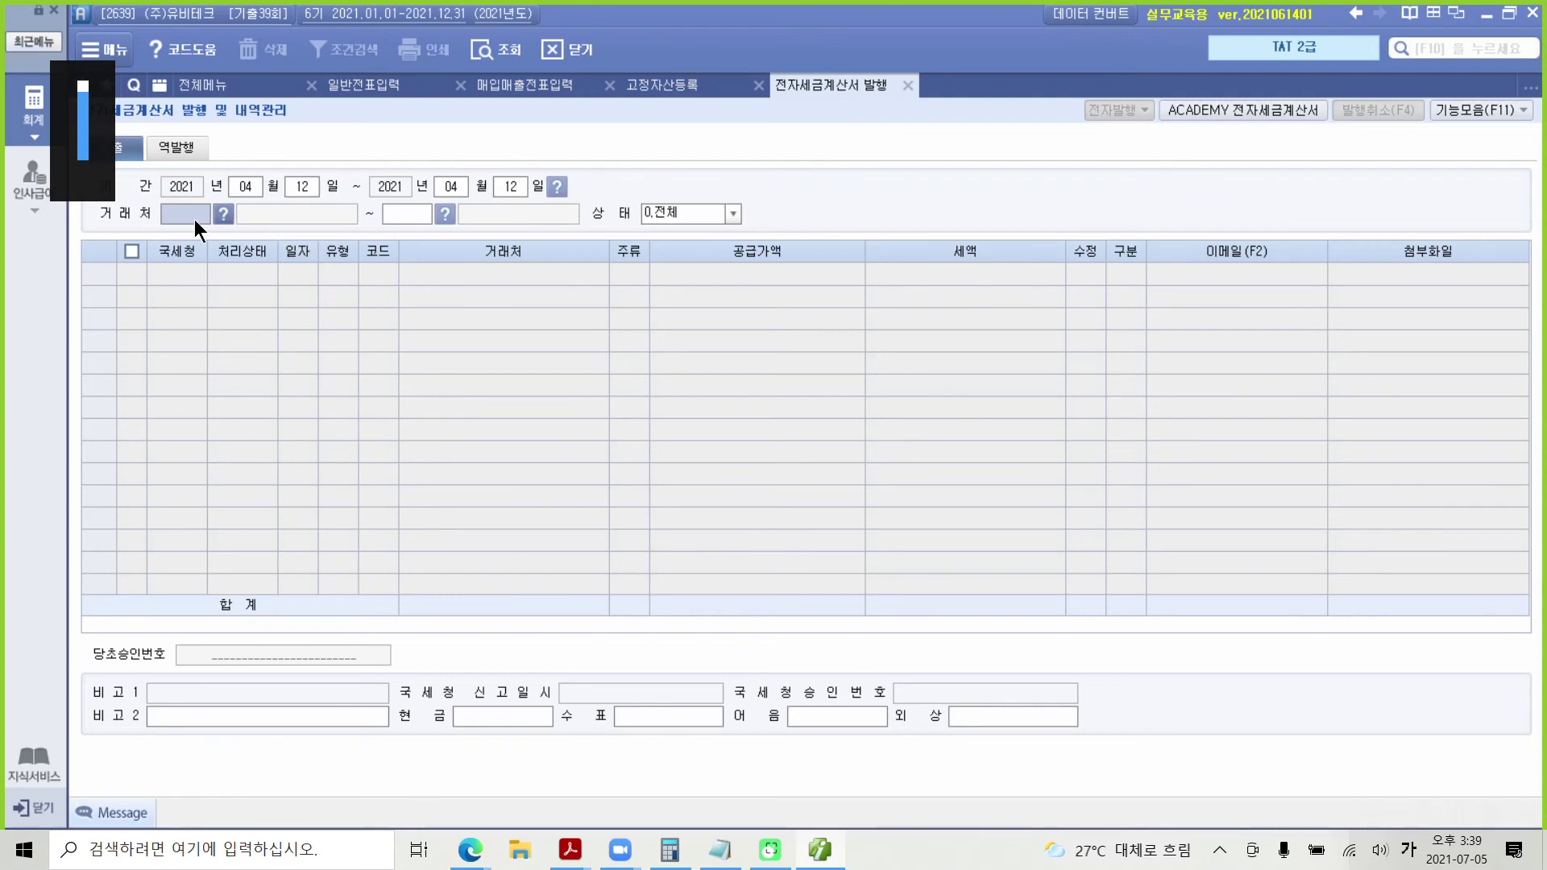
{"action": "key", "text": "Return"}
{"action": "key", "text": "Return"}
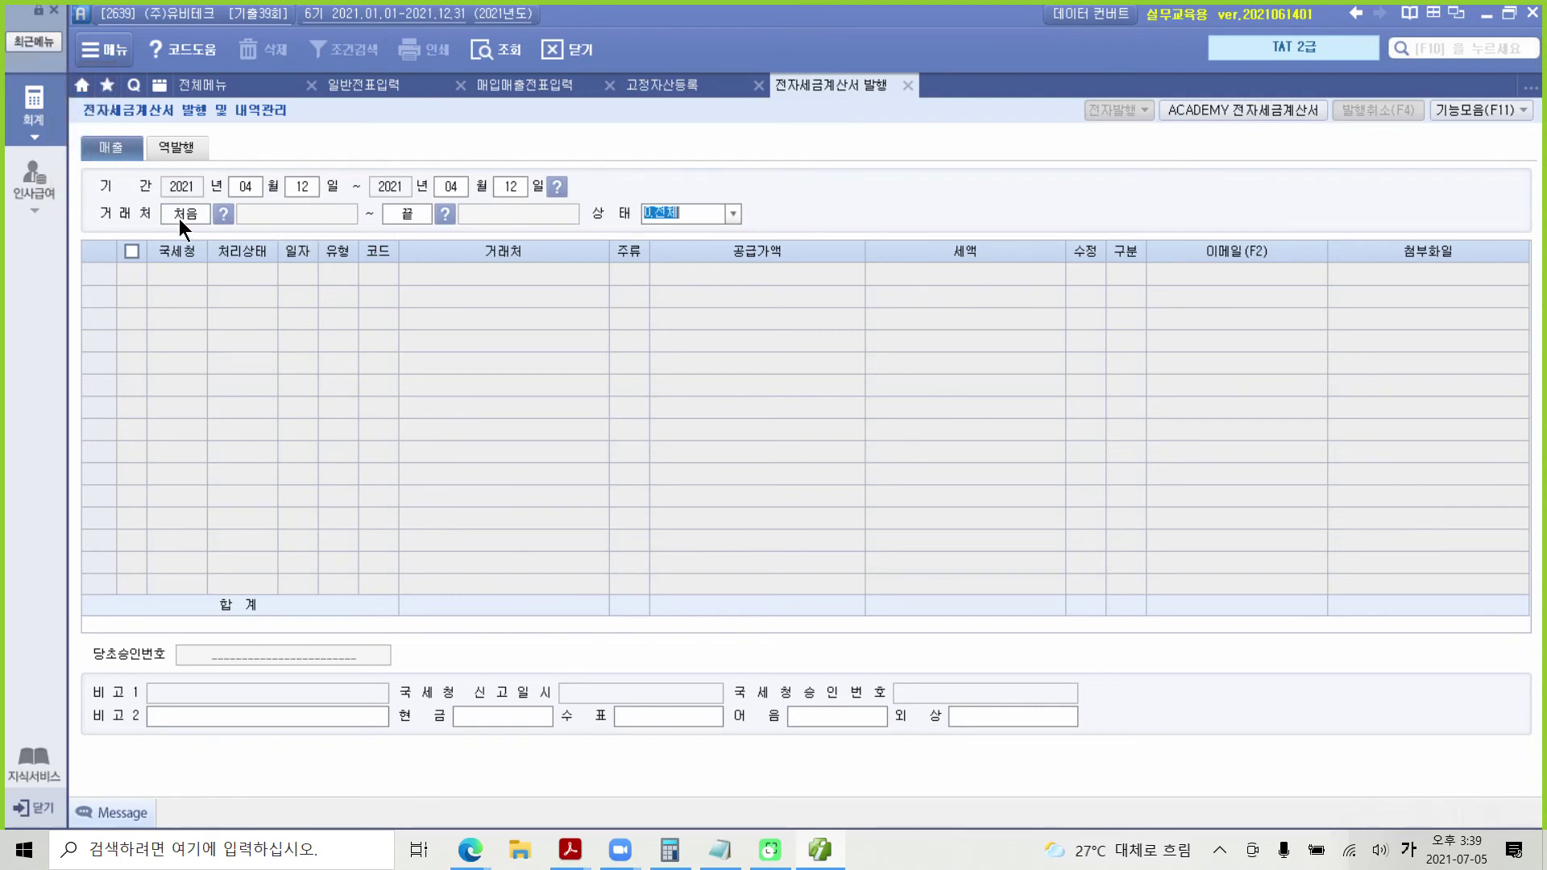
{"action": "key", "text": "Return"}
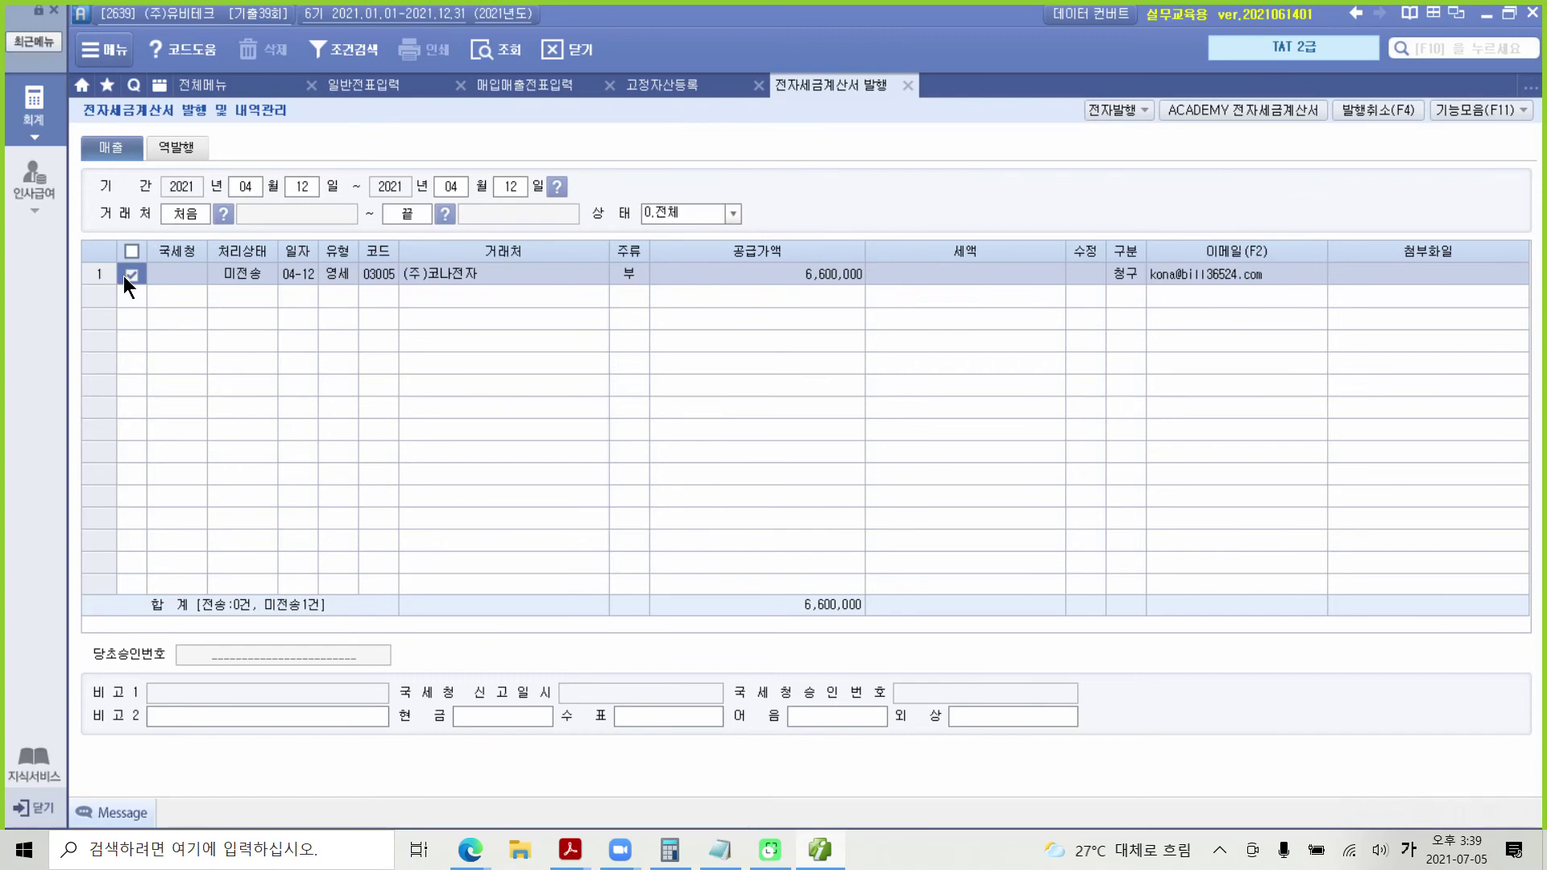
Step: Log in and issue the ticked (주)코나전자 6,600,000 zero-rated tax invoice via 전자발행
{"action": "left_click", "coordinate": [1102, 107]}
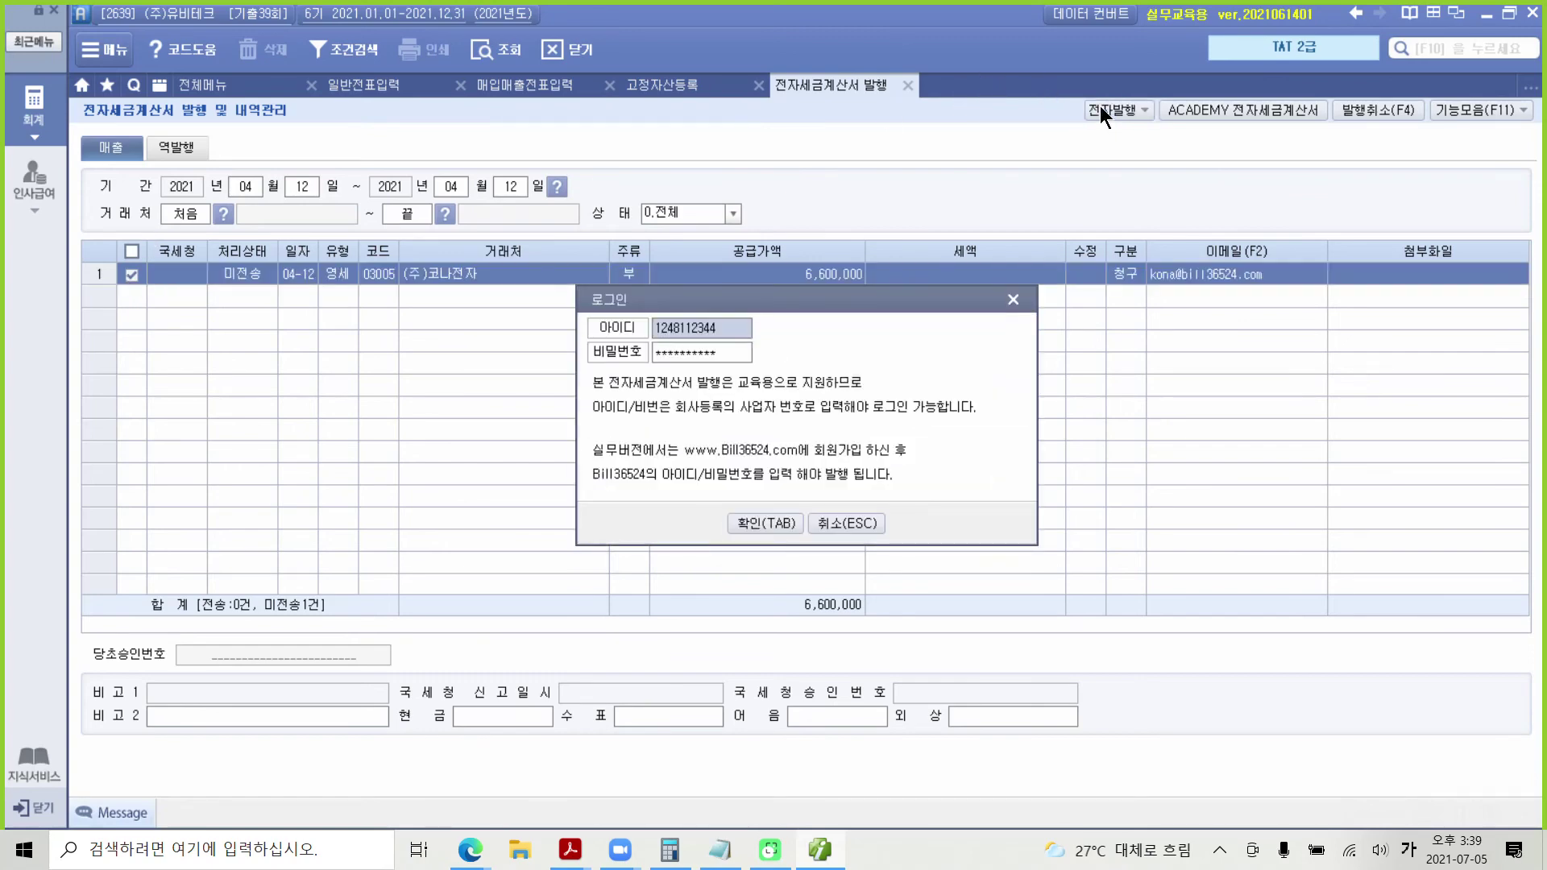
{"action": "left_click", "coordinate": [786, 524]}
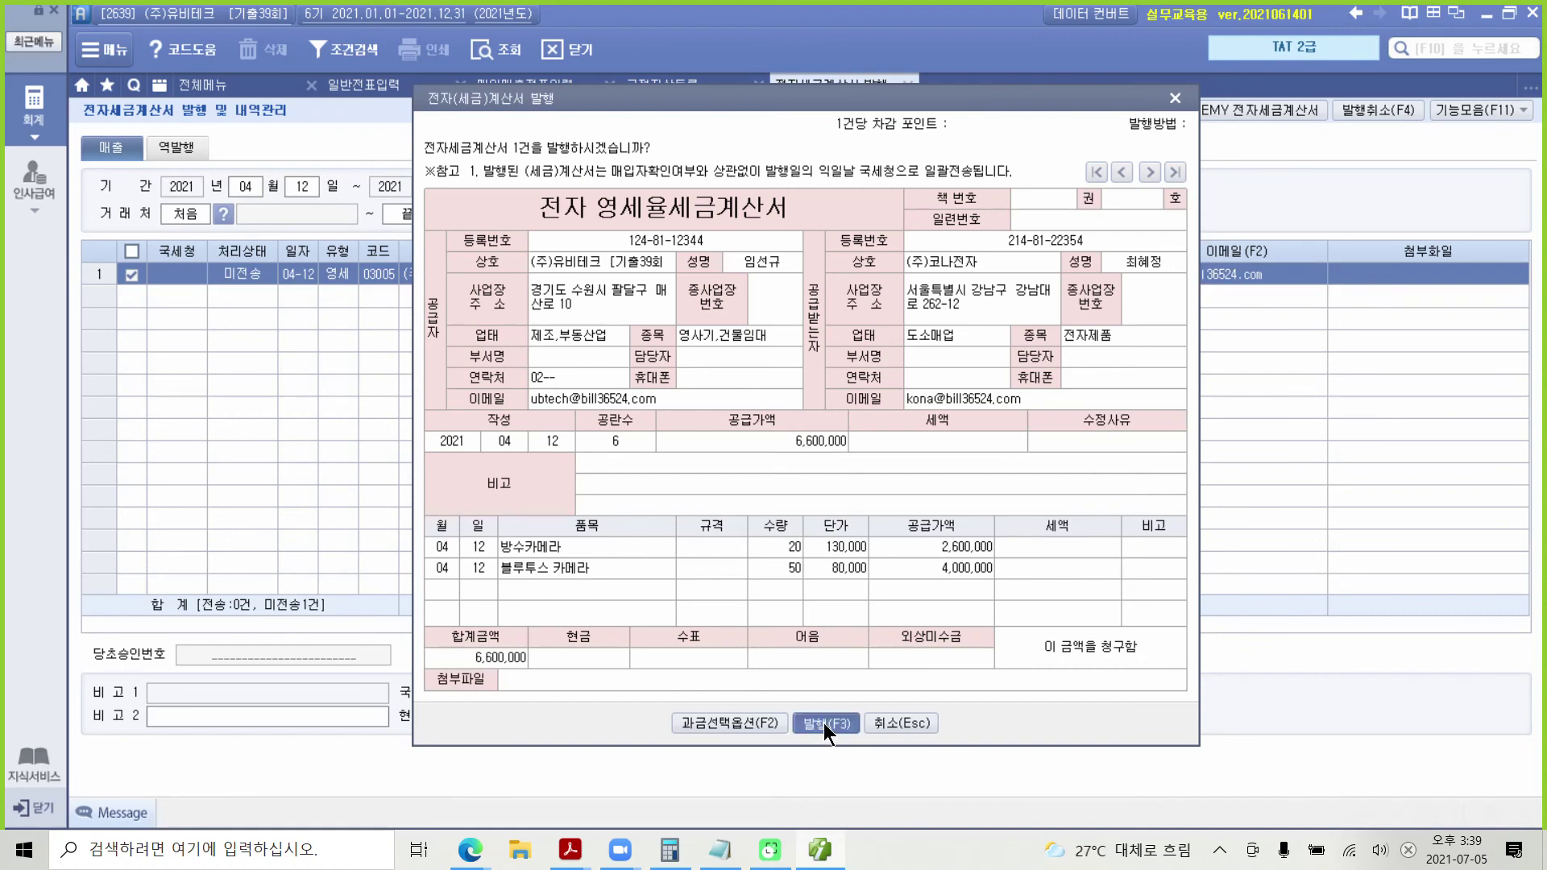
{"action": "left_click", "coordinate": [824, 722]}
{"action": "left_click", "coordinate": [777, 473]}
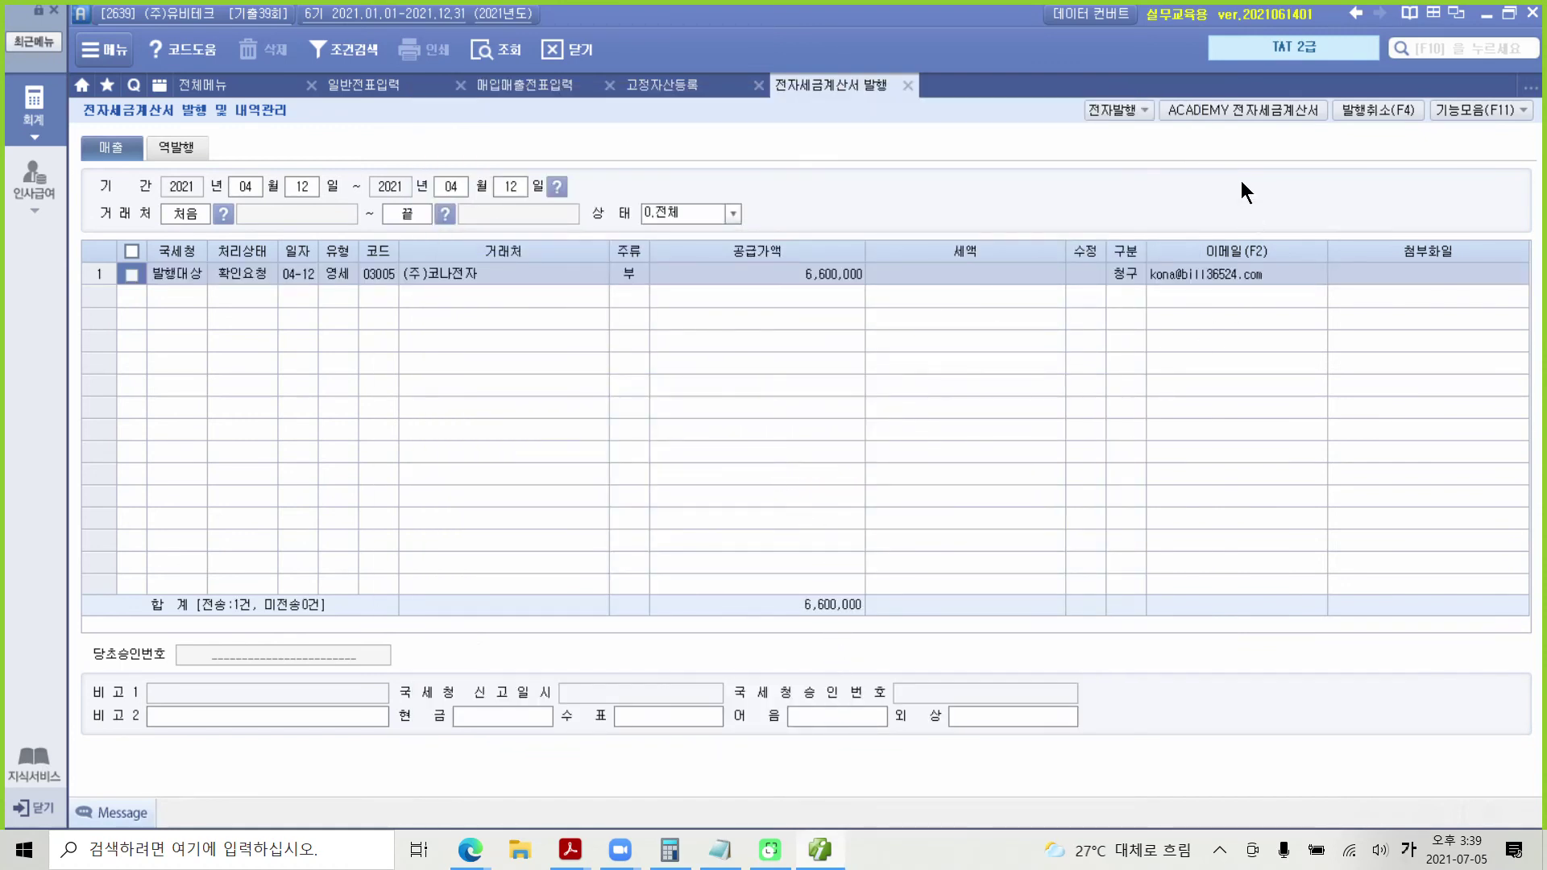
Step: On the ACADEMY 전자세금계산서 site, look up the unsent sales invoice and send it
{"action": "left_click", "coordinate": [1245, 109]}
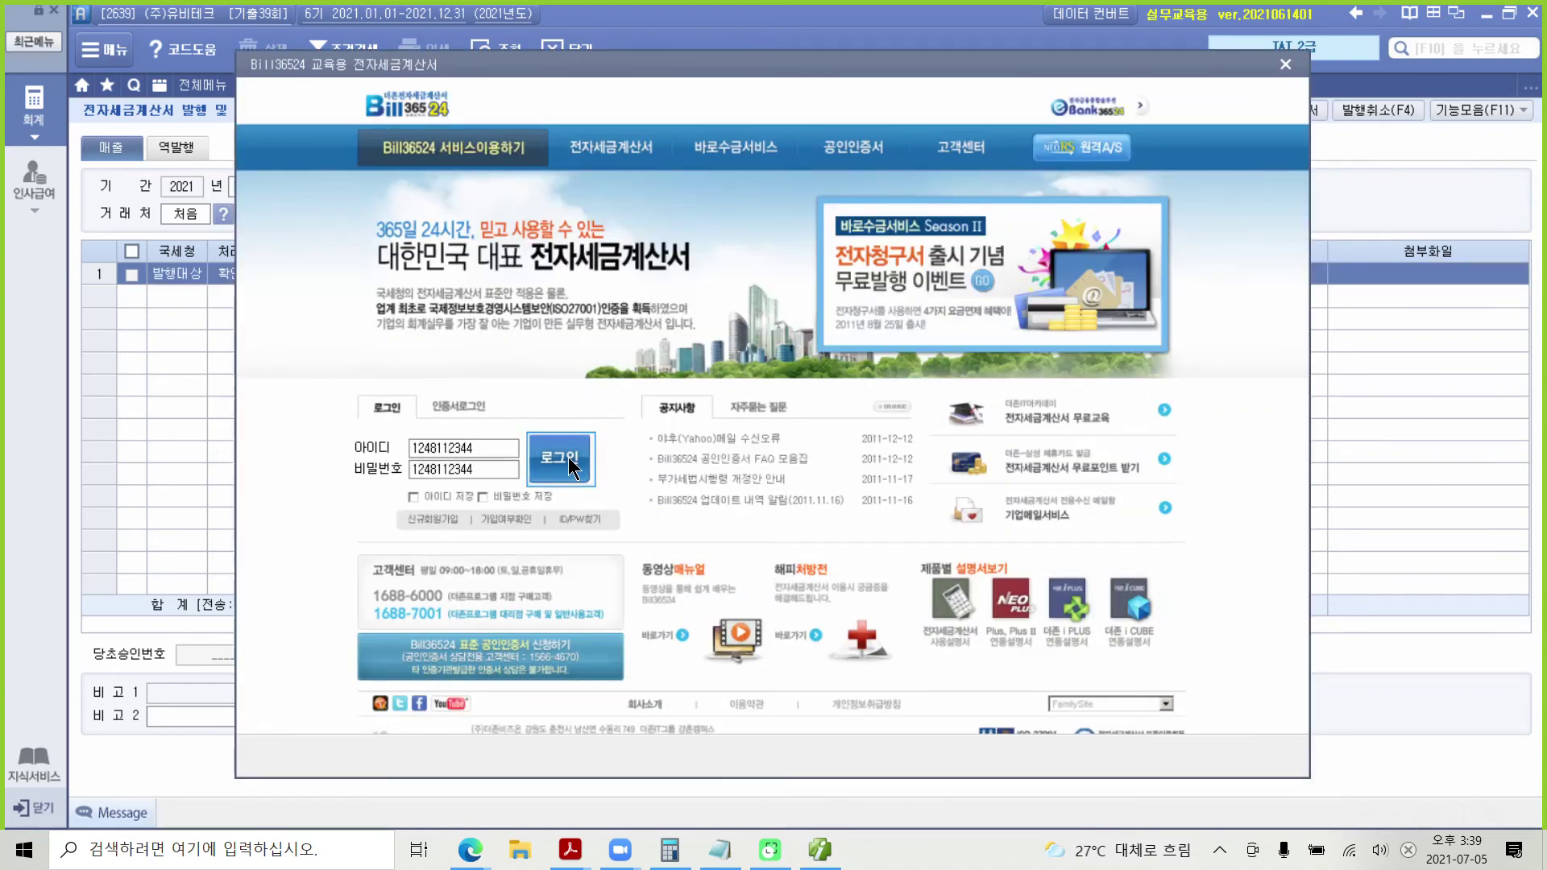
{"action": "left_click", "coordinate": [561, 456]}
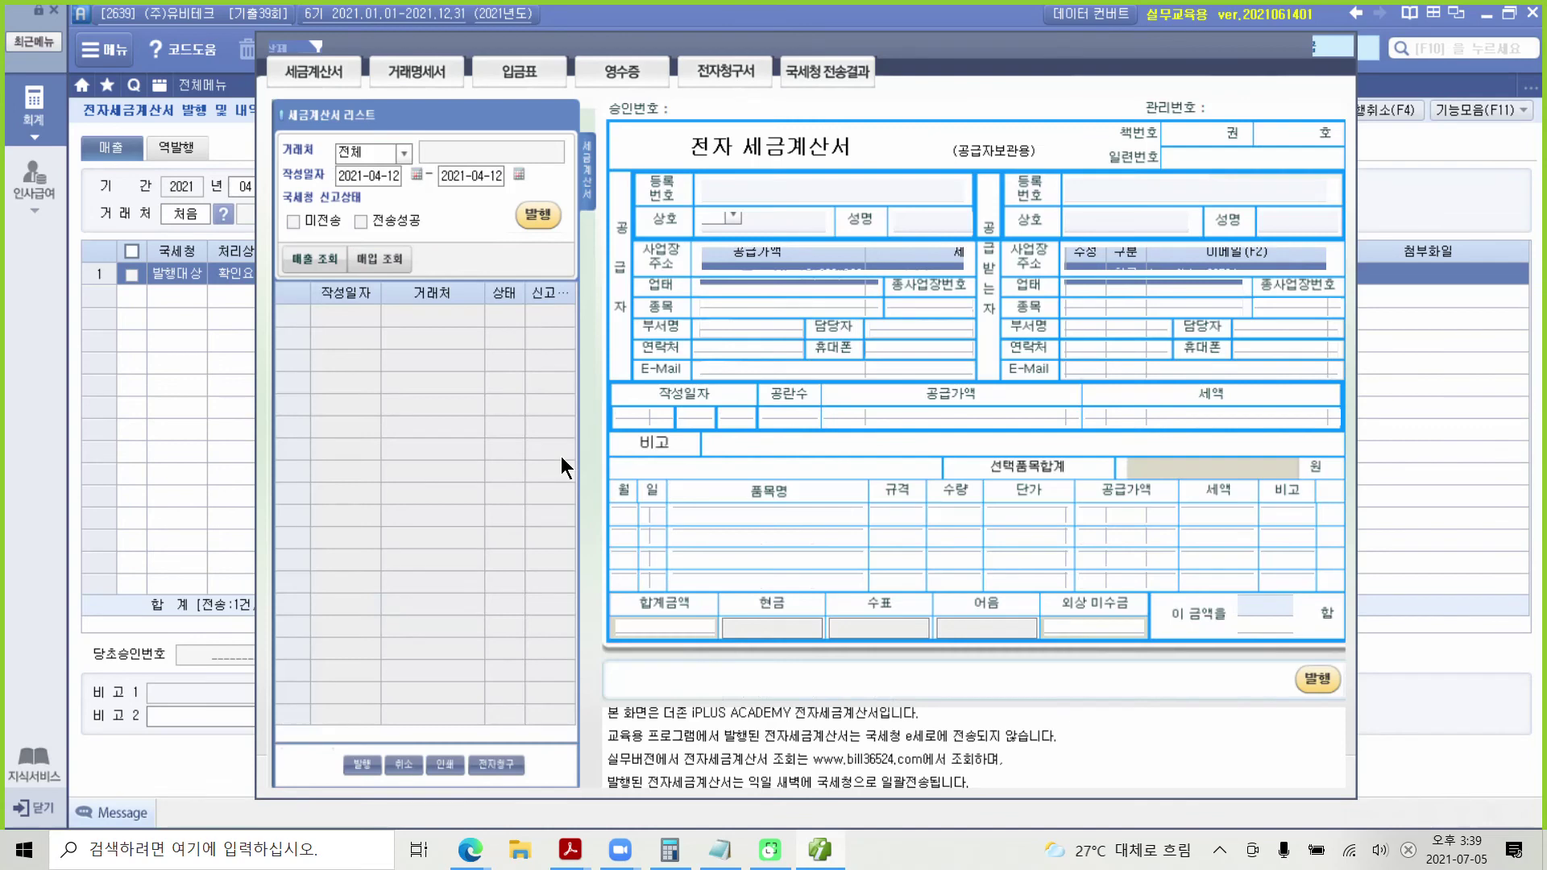
{"action": "left_click", "coordinate": [309, 261]}
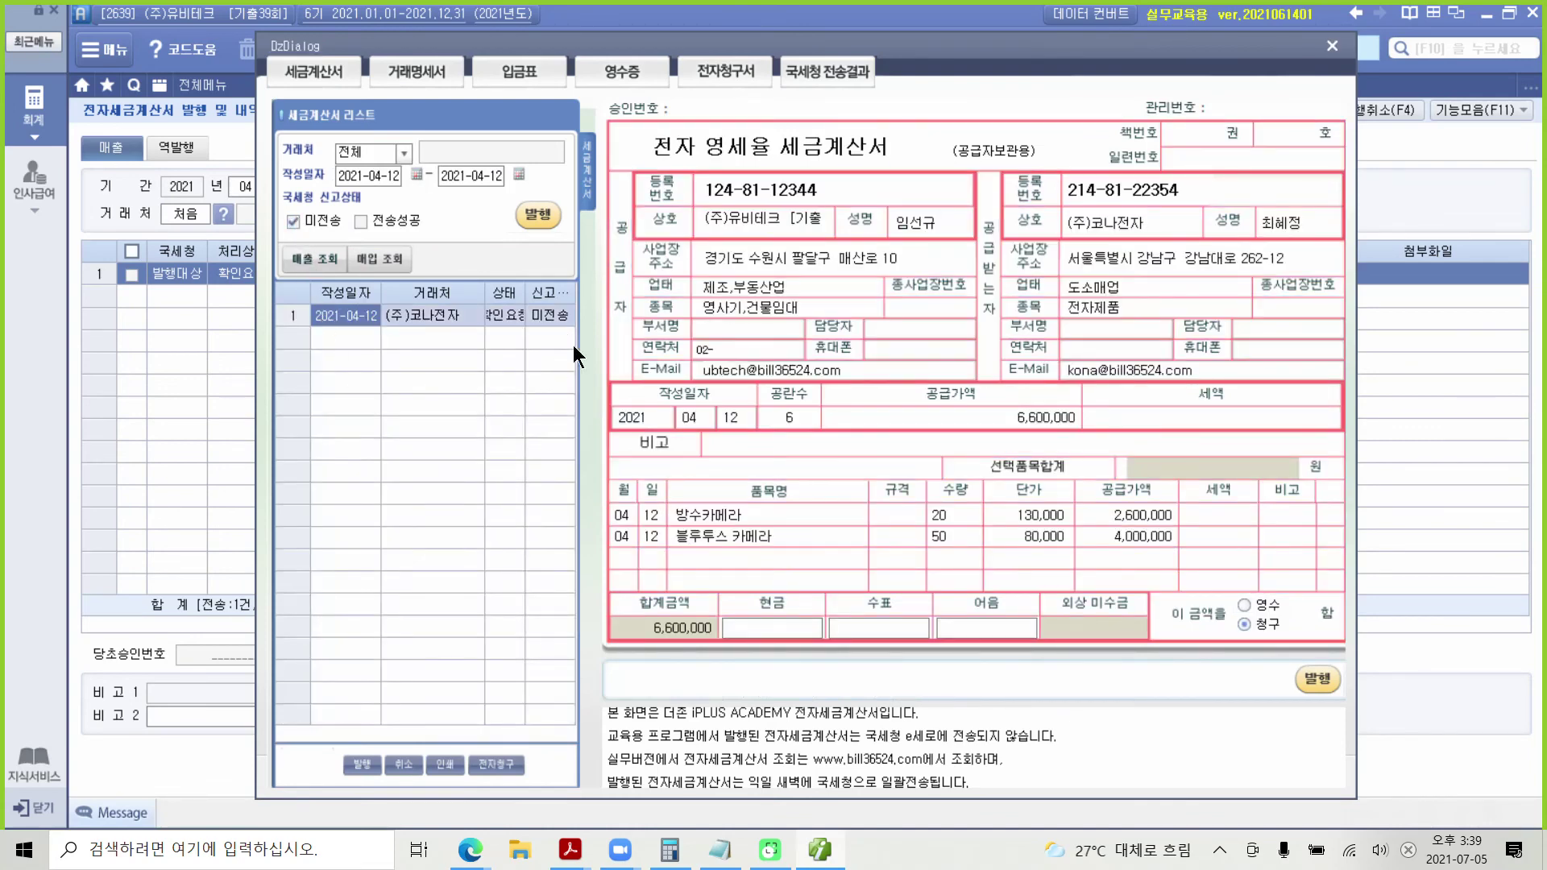
{"action": "left_click", "coordinate": [538, 214]}
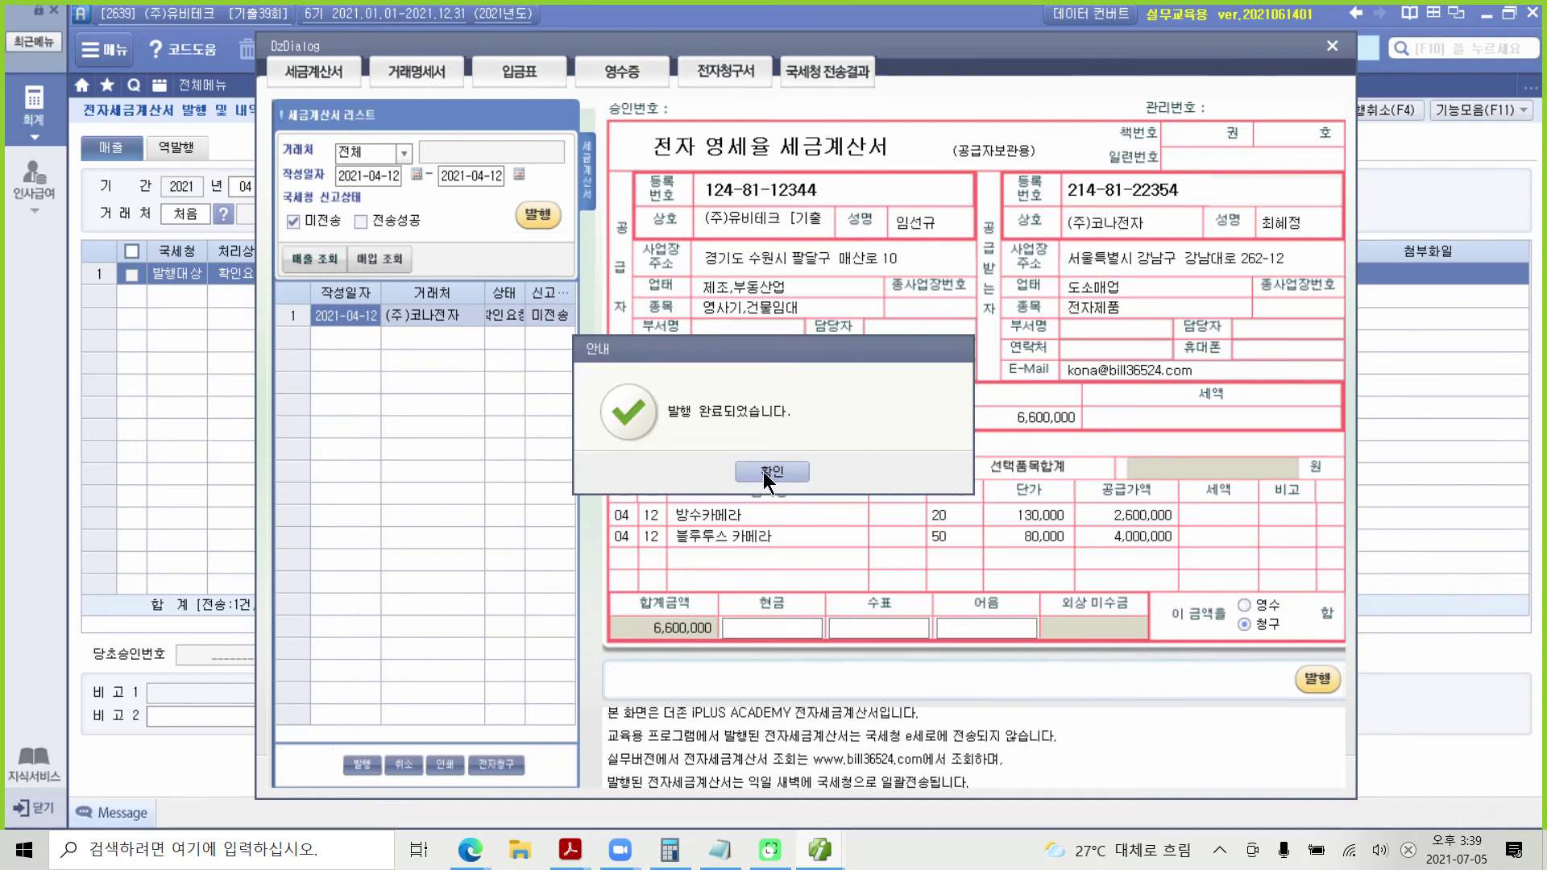
{"action": "left_click", "coordinate": [762, 471]}
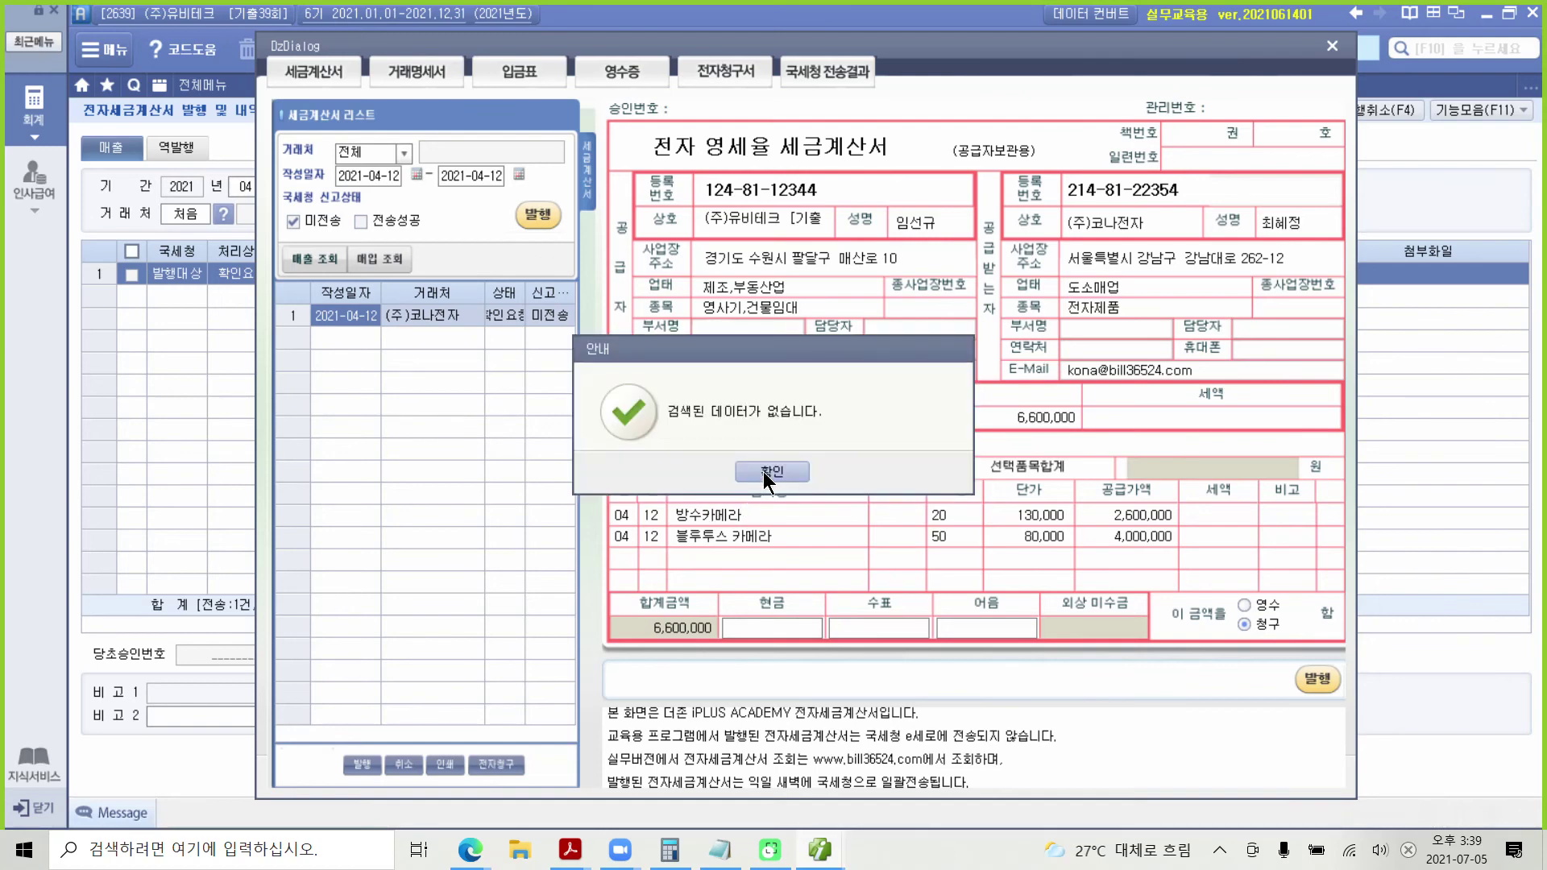
{"action": "left_click", "coordinate": [770, 471]}
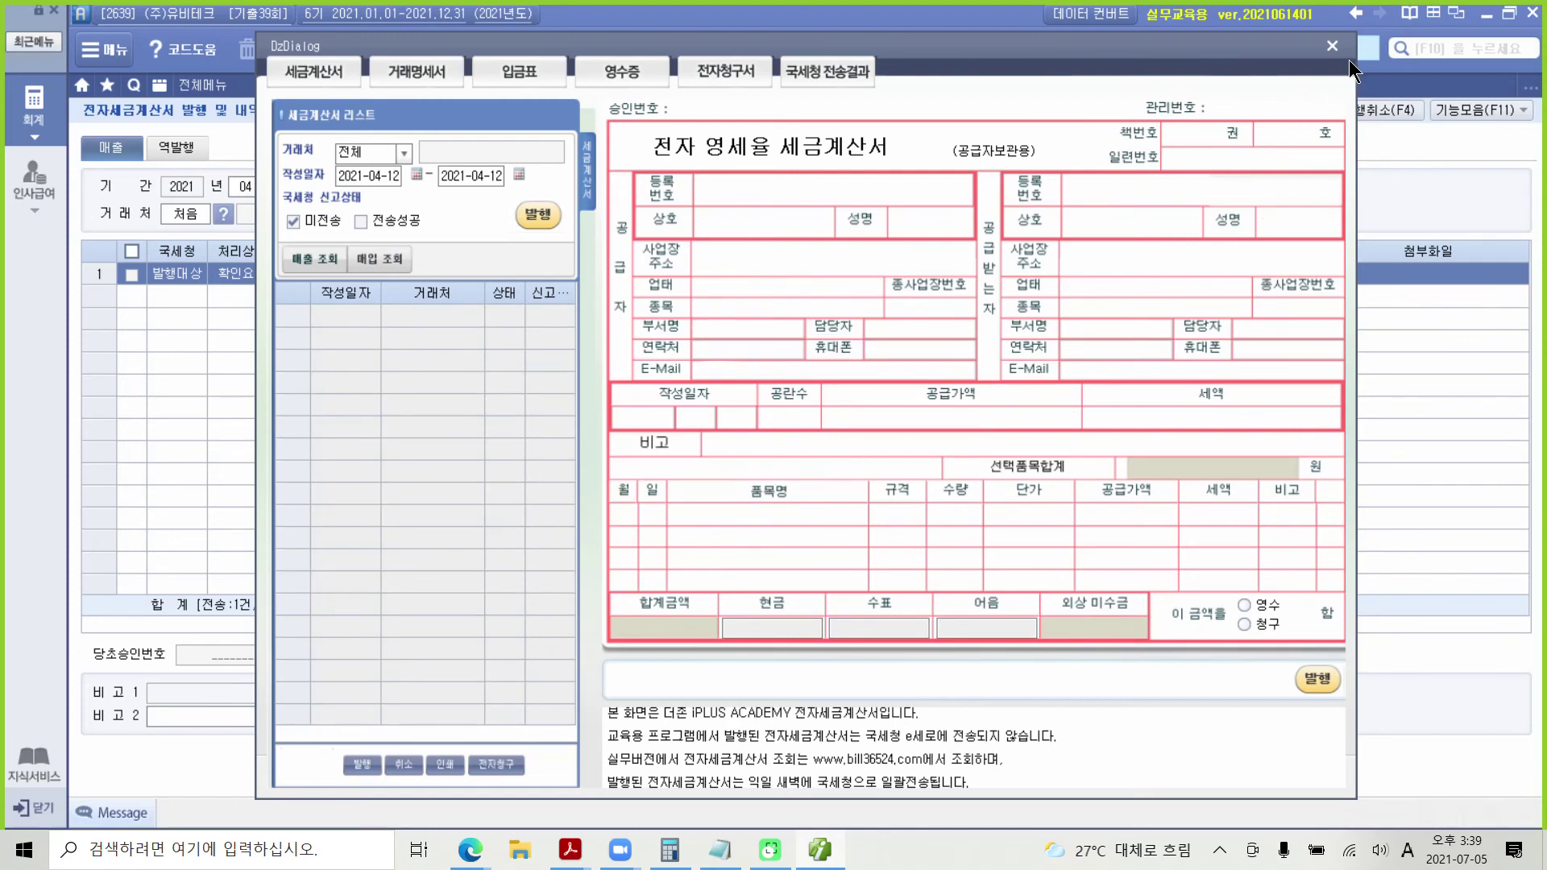
{"action": "left_click", "coordinate": [1334, 49]}
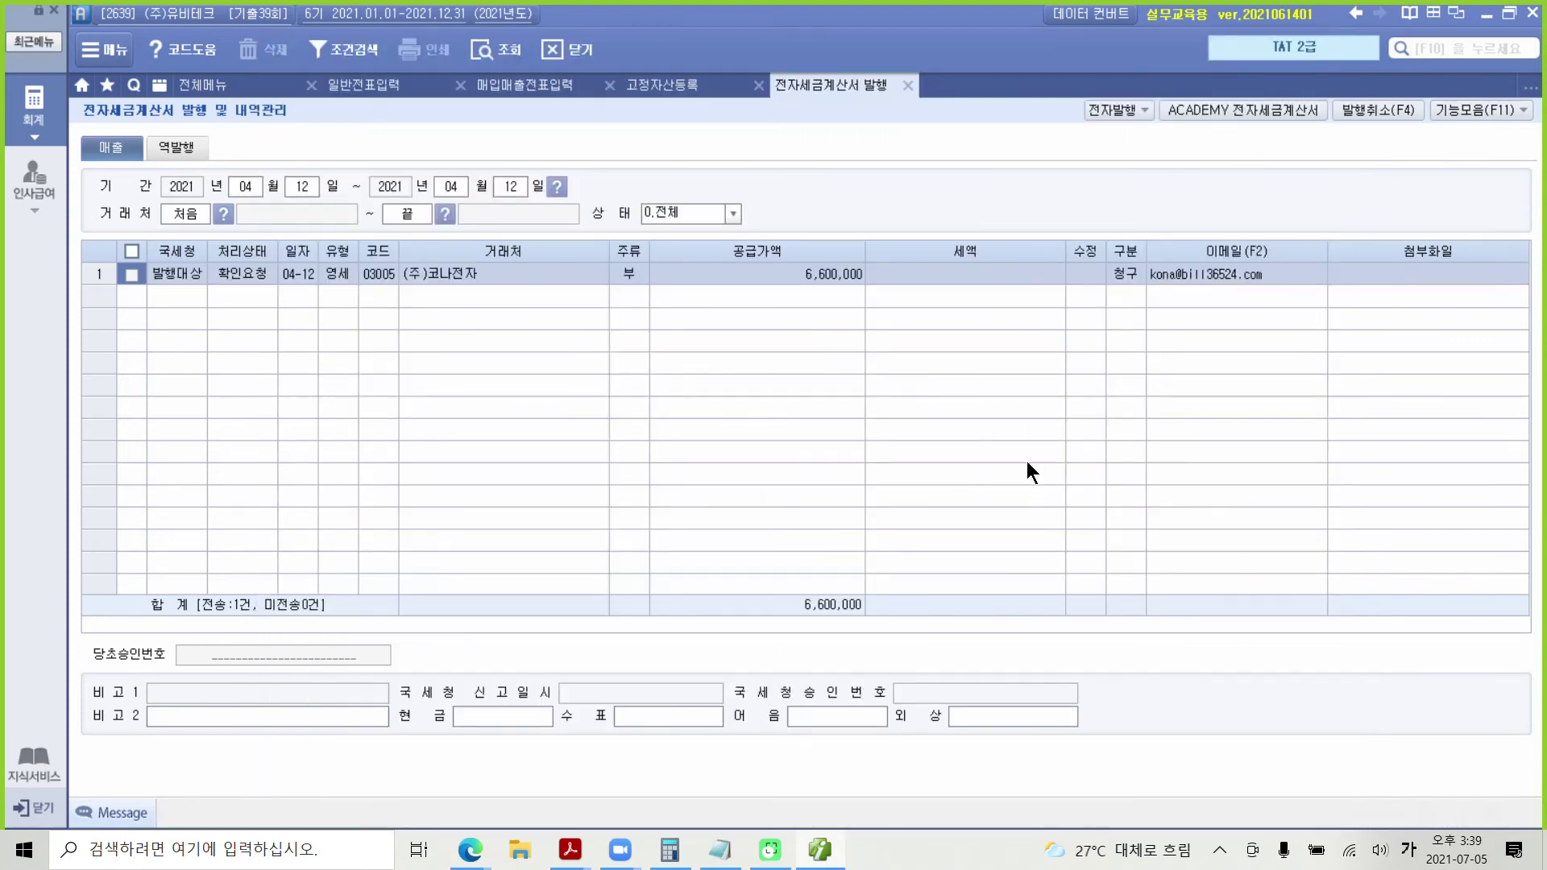
Step: Close the e-invoice and 고정자산등록 tabs and confirm the 04-12 코나전자 voucher shows 전자발행
{"action": "left_click", "coordinate": [906, 86]}
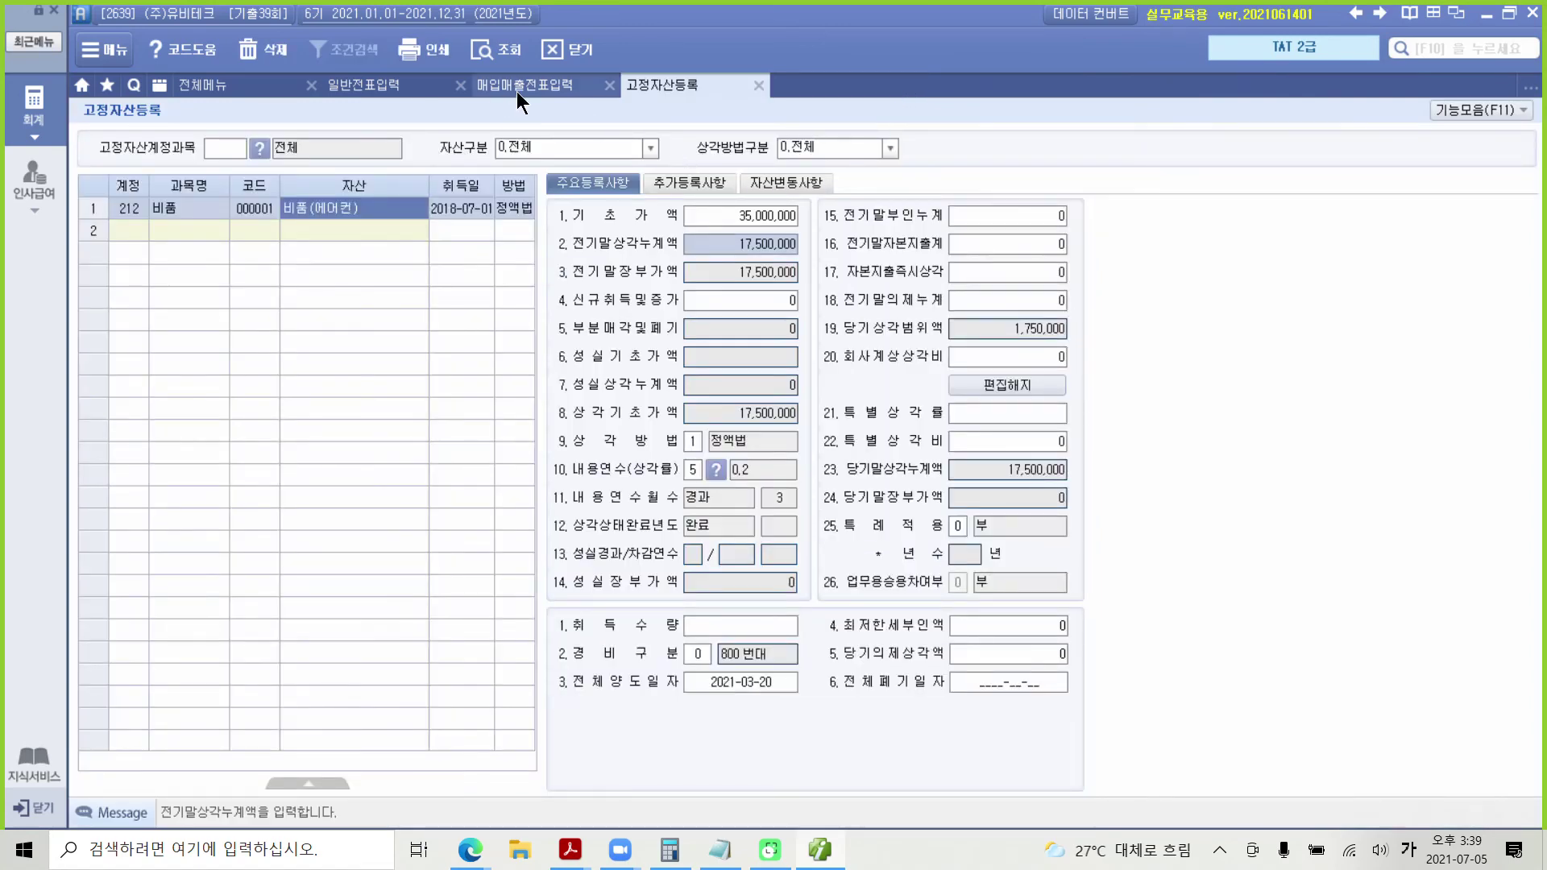
{"action": "left_click", "coordinate": [758, 85]}
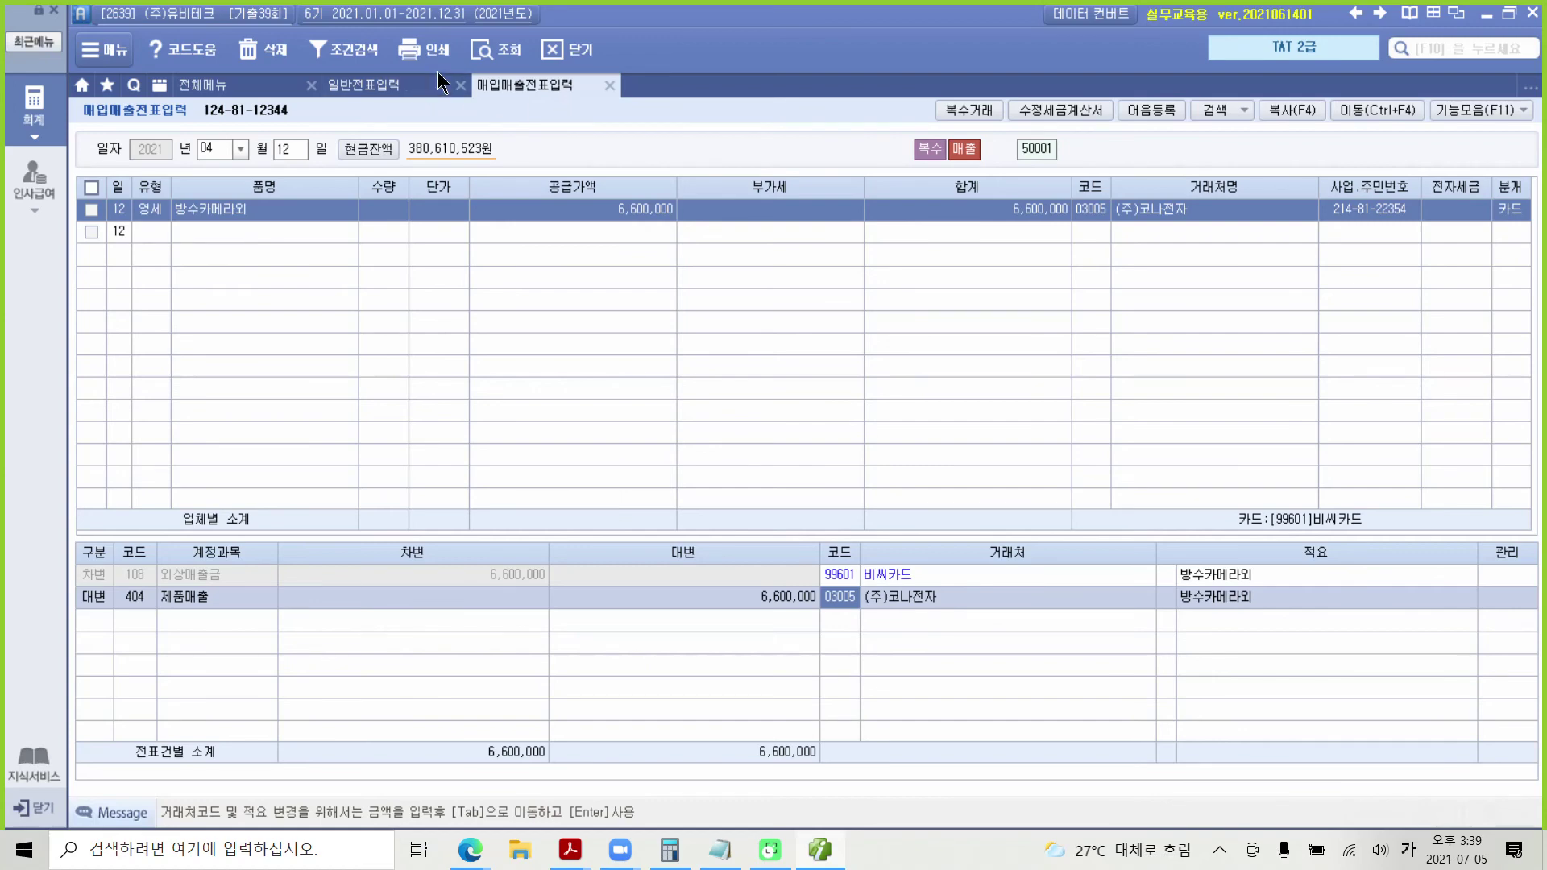
{"action": "left_click", "coordinate": [494, 50]}
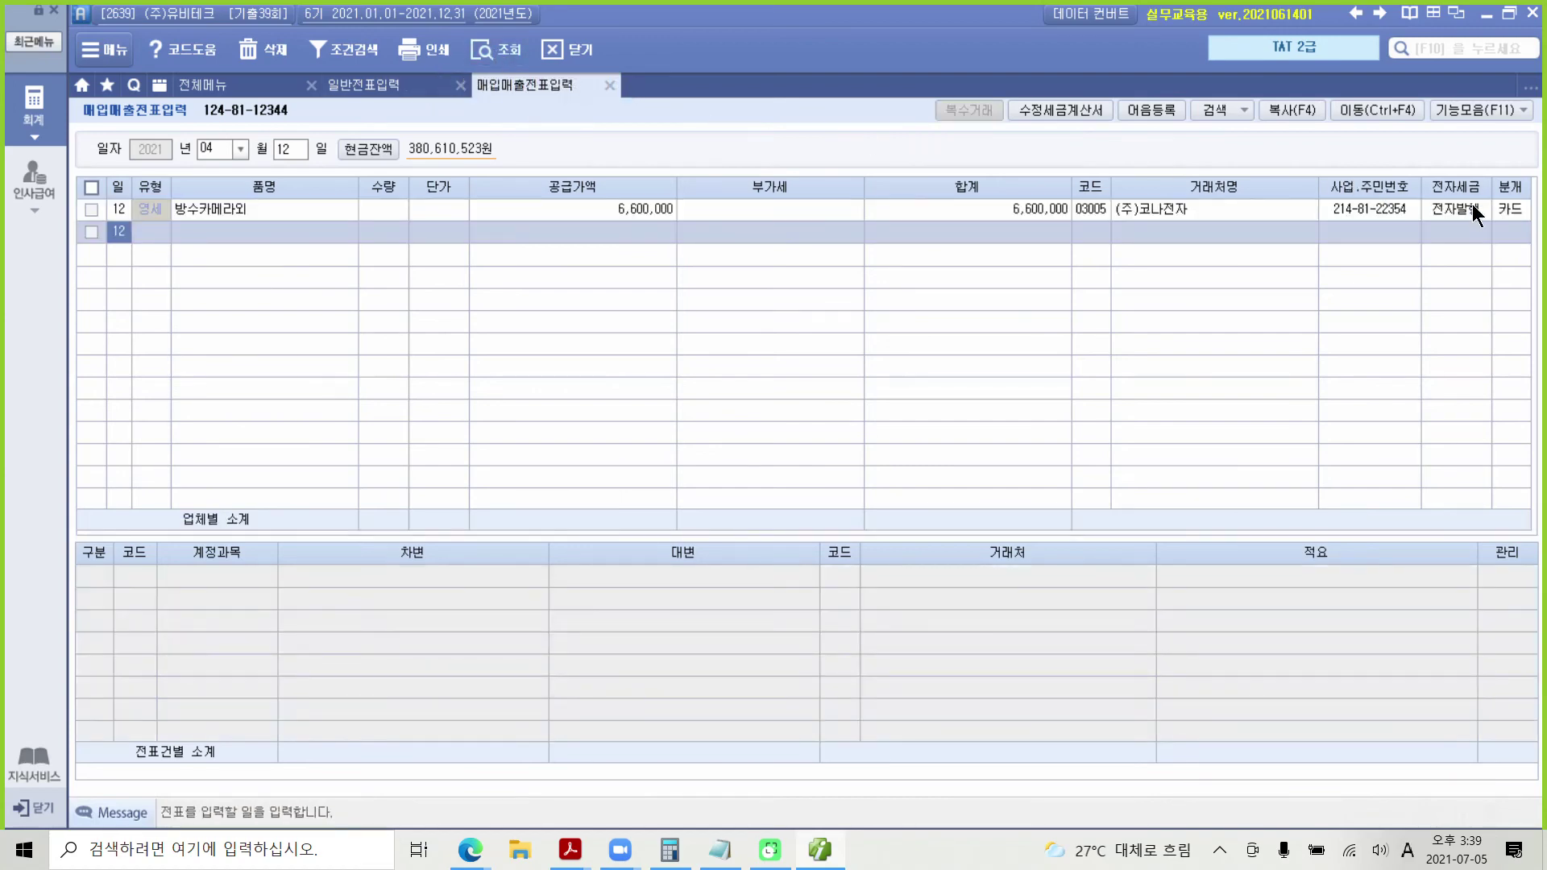
{"action": "left_click", "coordinate": [1455, 211]}
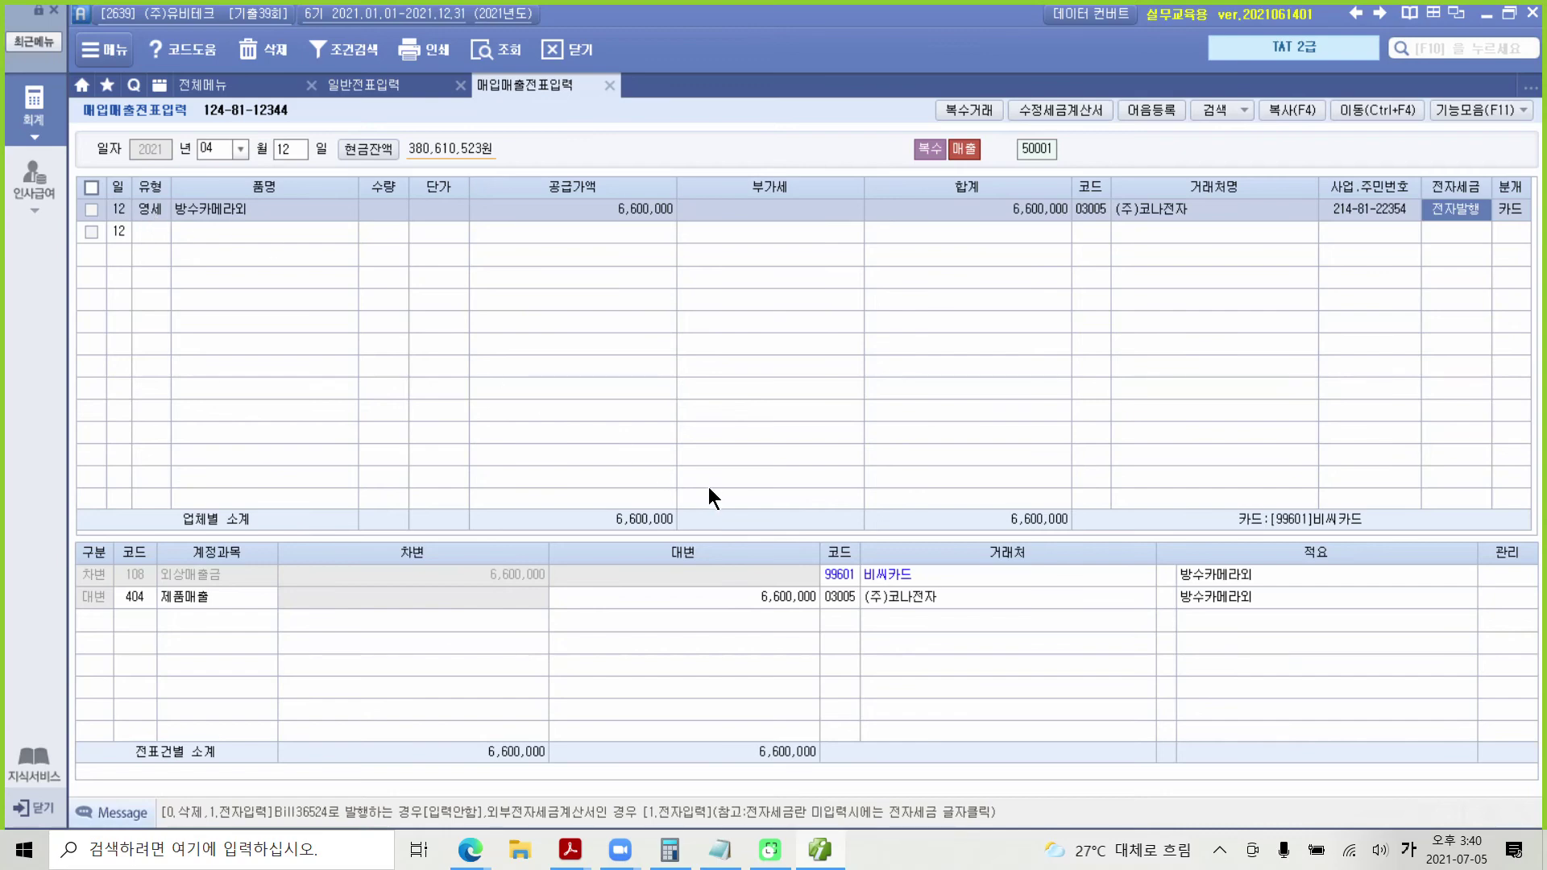
{"action": "left_click", "coordinate": [821, 850]}
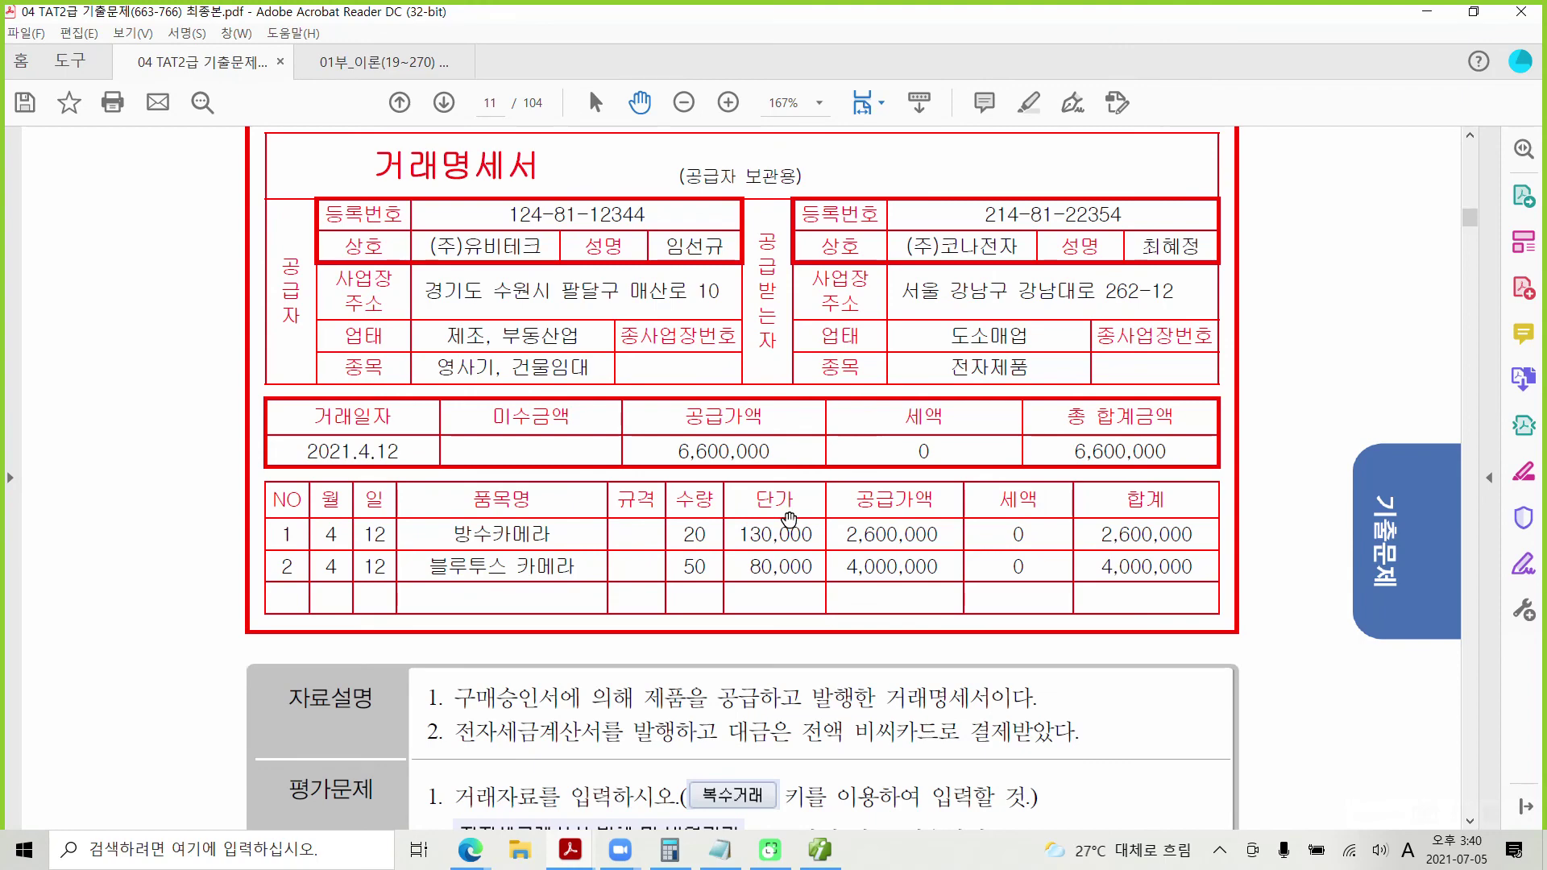
Step: Scroll to page 12's (주)성음캠 액션캠 3% 매출할인 수정전자세금계산서 problem
{"action": "scroll", "coordinate": [787, 523], "scroll_direction": "down", "scroll_amount": 8}
{"action": "scroll", "coordinate": [786, 523], "scroll_direction": "down", "scroll_amount": 7}
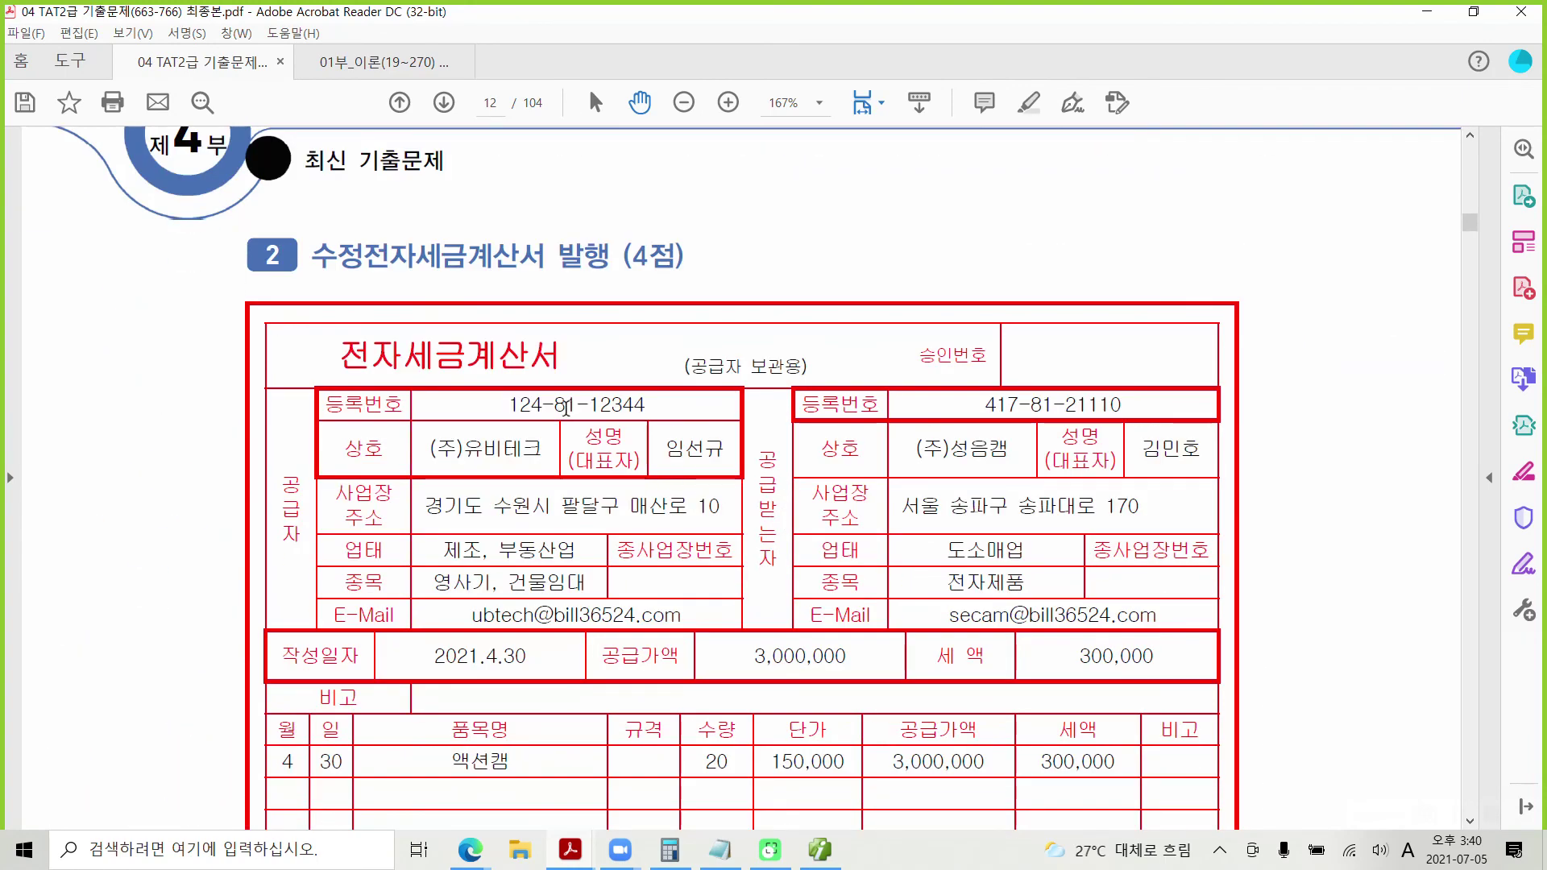
{"action": "scroll", "coordinate": [568, 407], "scroll_direction": "down", "scroll_amount": 1}
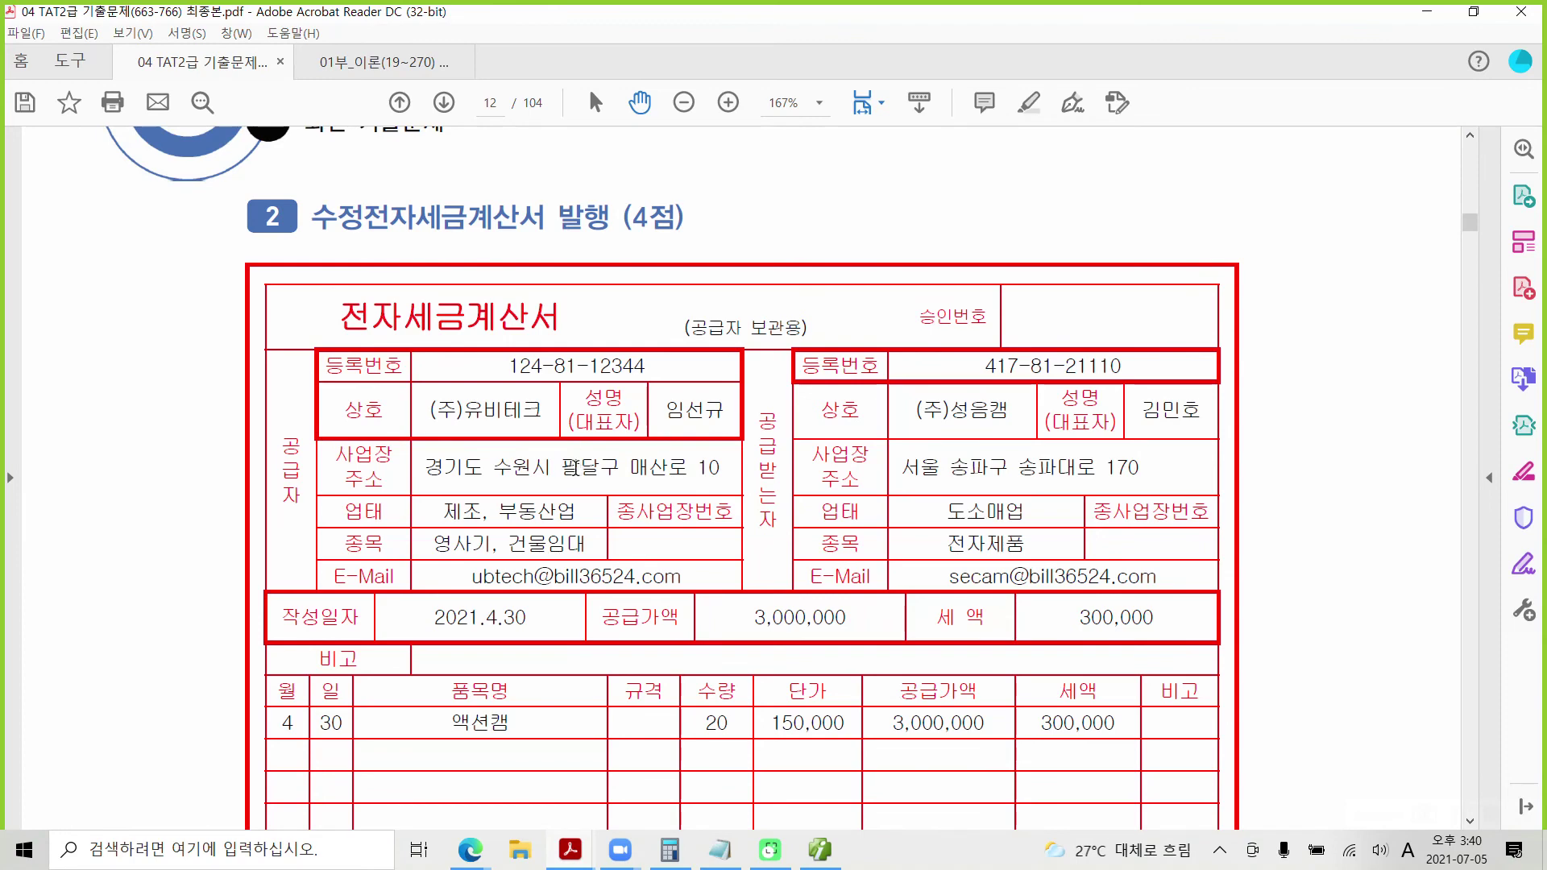
{"action": "scroll", "coordinate": [573, 467], "scroll_direction": "down", "scroll_amount": 3}
{"action": "scroll", "coordinate": [576, 467], "scroll_direction": "down", "scroll_amount": 9}
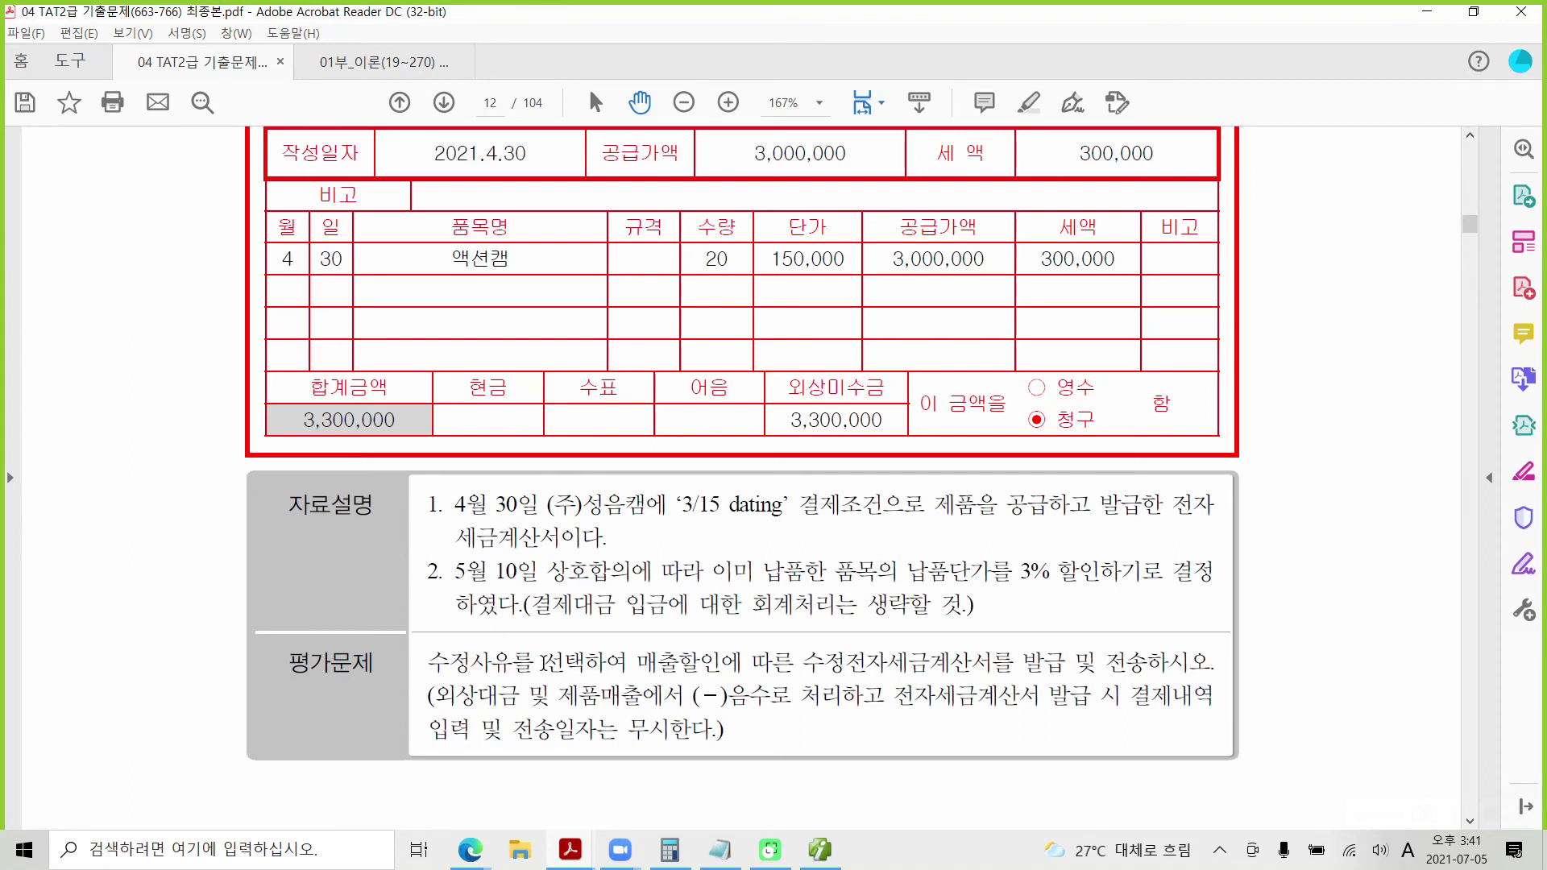
Step: Highlight the word 매출할인 in yellow in the 평가문제 text
{"action": "left_click_drag", "start_coordinate": [636, 663], "coordinate": [720, 662]}
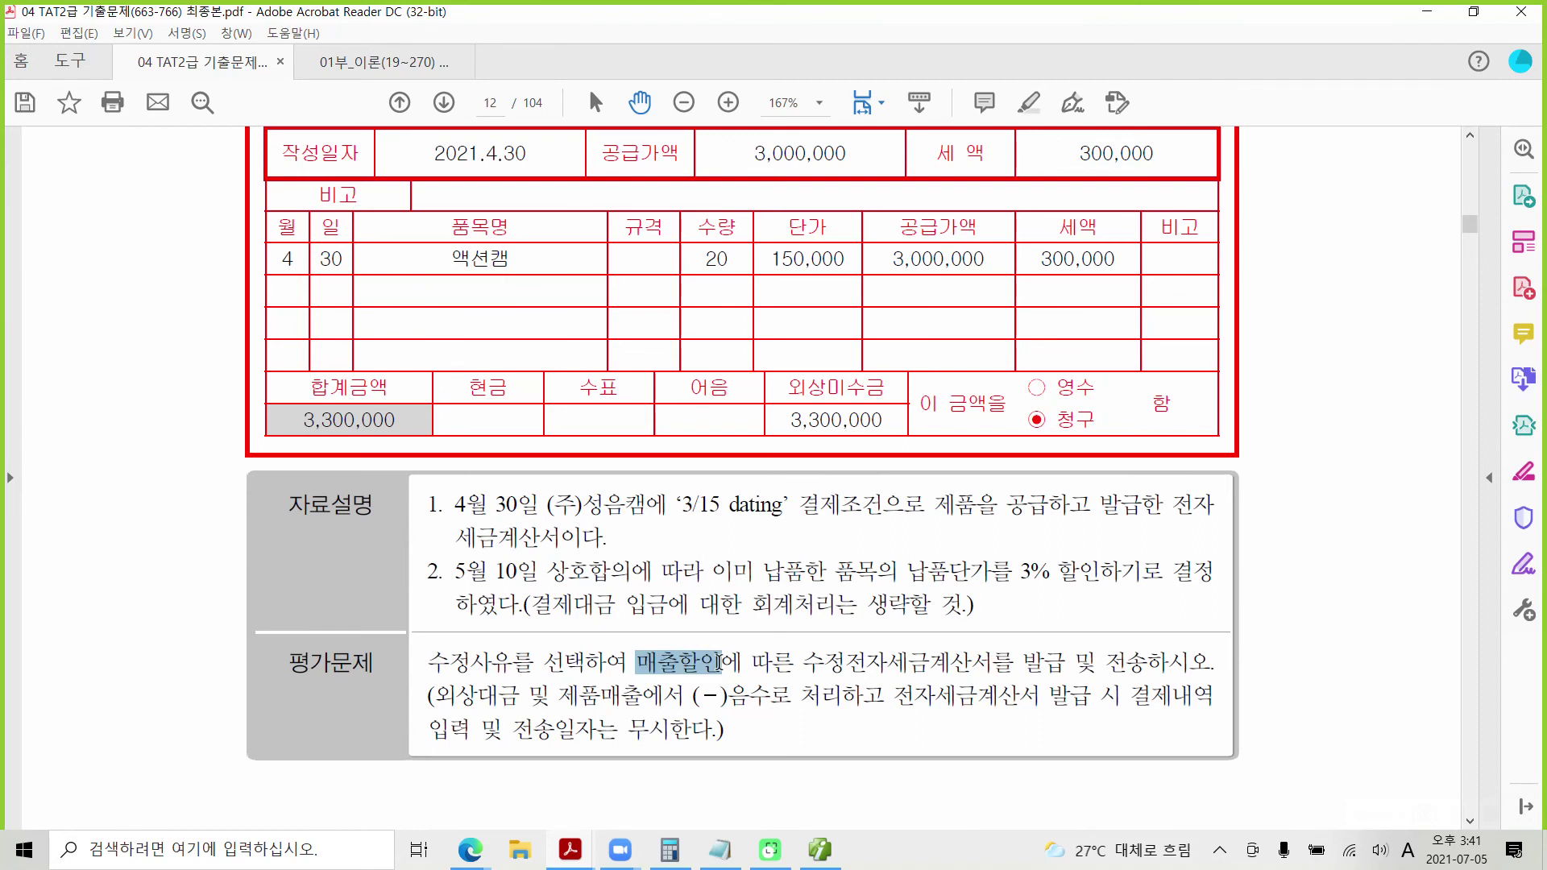
{"action": "right_click", "coordinate": [719, 662]}
{"action": "left_click", "coordinate": [845, 679]}
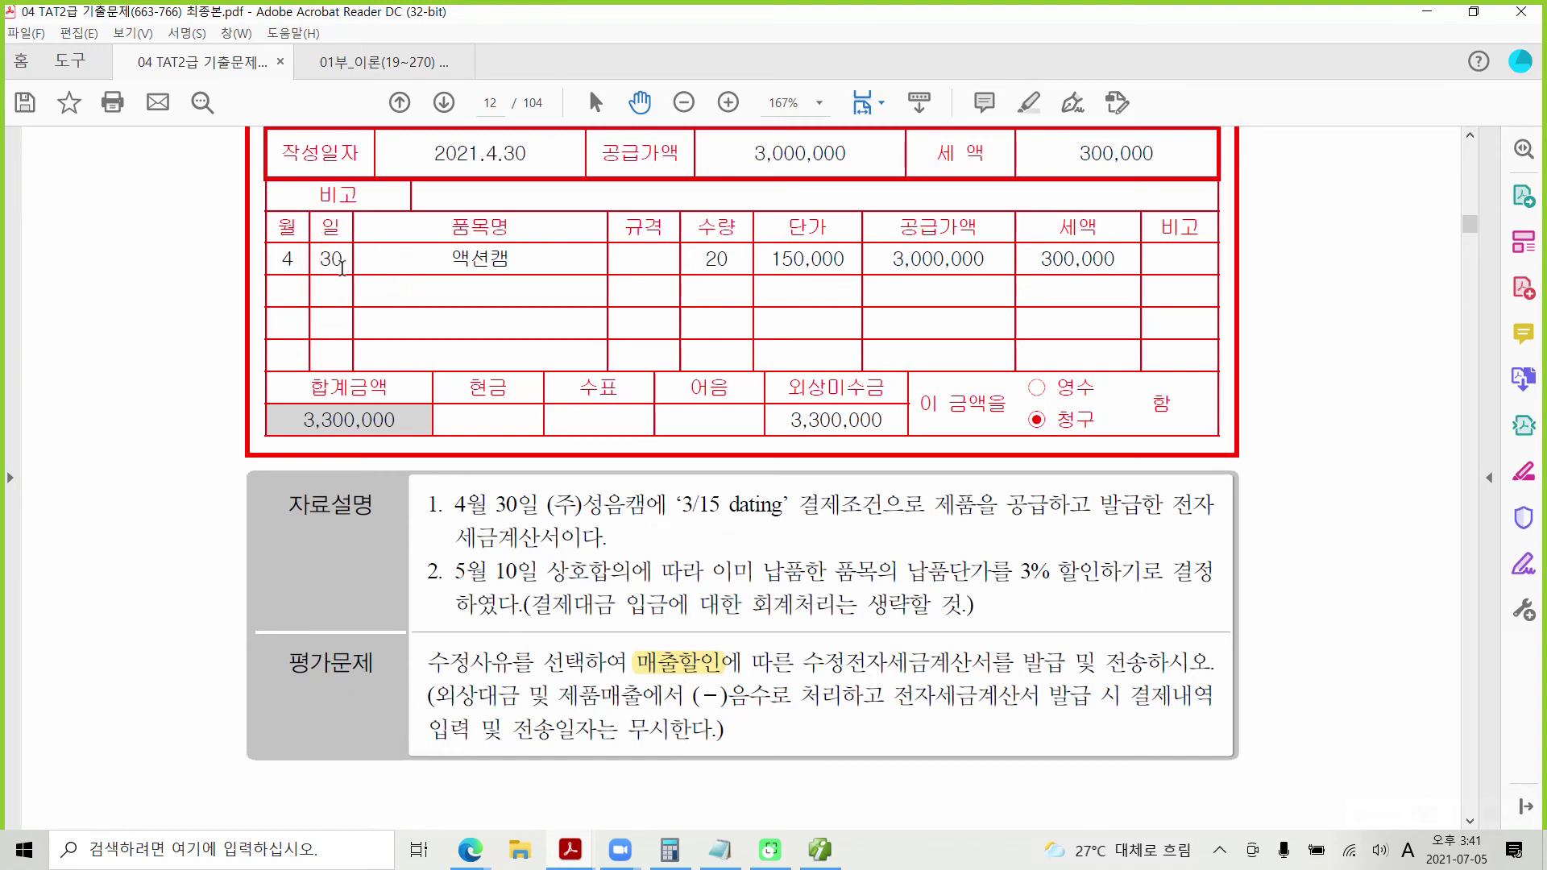
{"action": "left_click", "coordinate": [832, 855]}
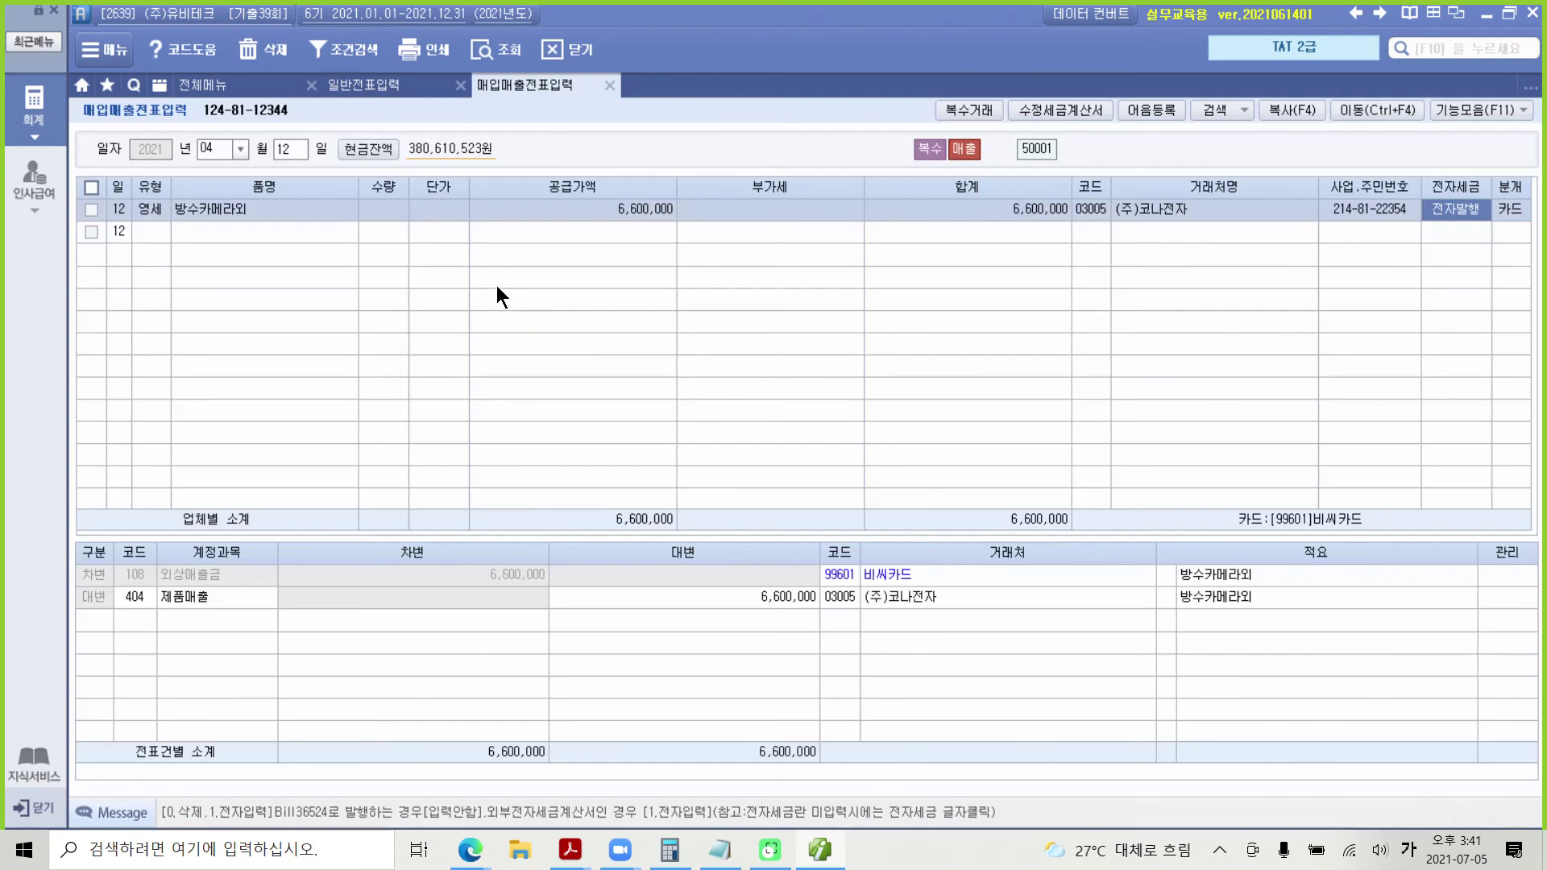
Step: Load day 30, select the 3,300,000 액션캠 sale to (주)성음캠, and start a 수정세금계산서
{"action": "left_click", "coordinate": [282, 151]}
{"action": "type", "text": "3"}
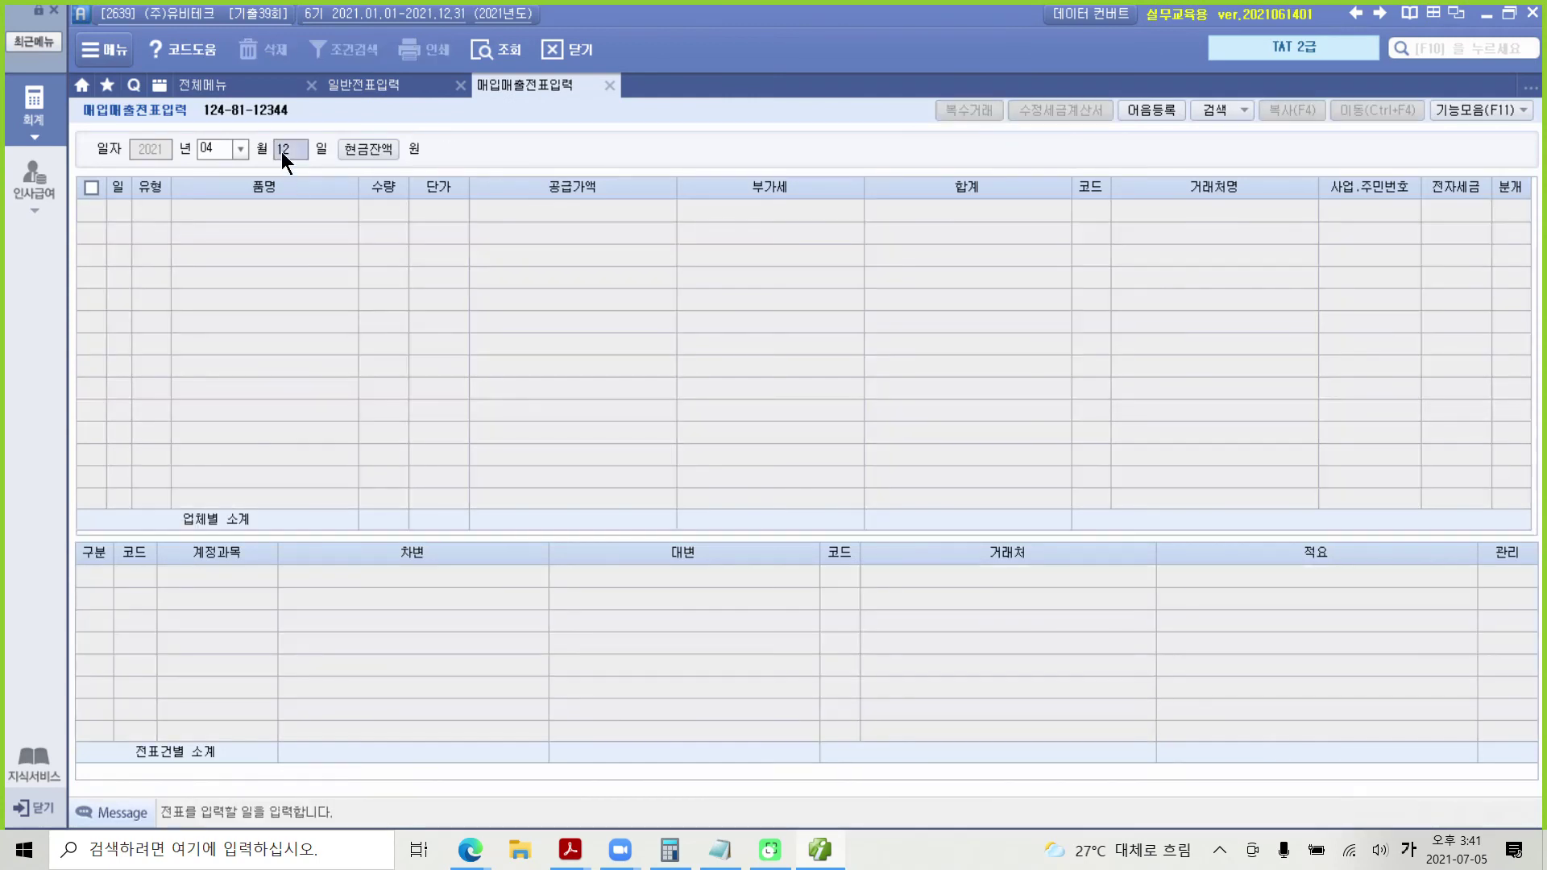
{"action": "type", "text": "0"}
{"action": "key", "text": "Return"}
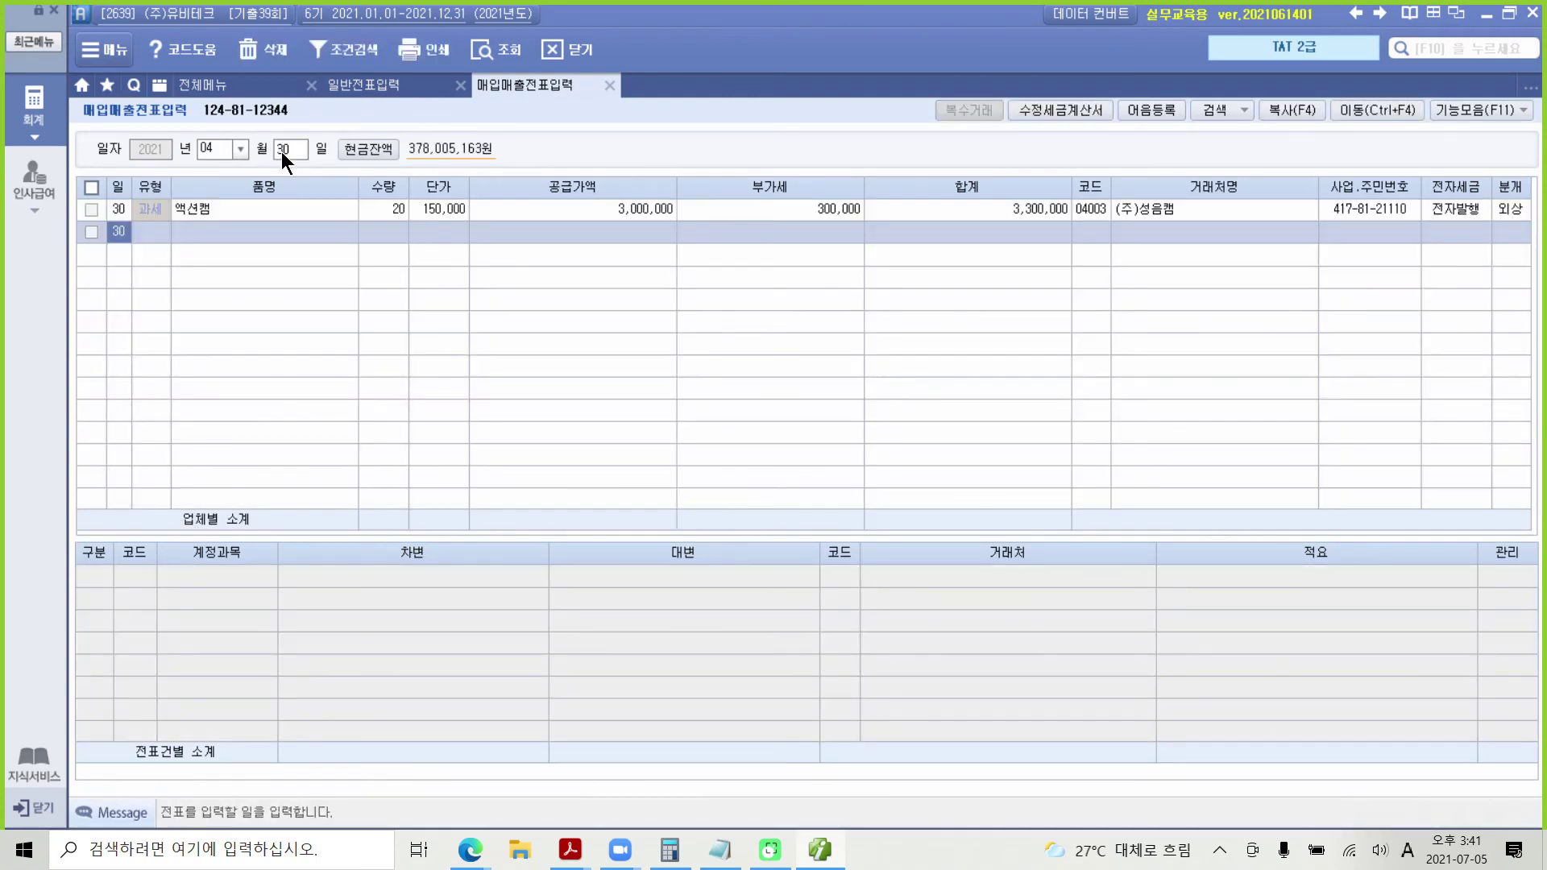
{"action": "left_click", "coordinate": [91, 209]}
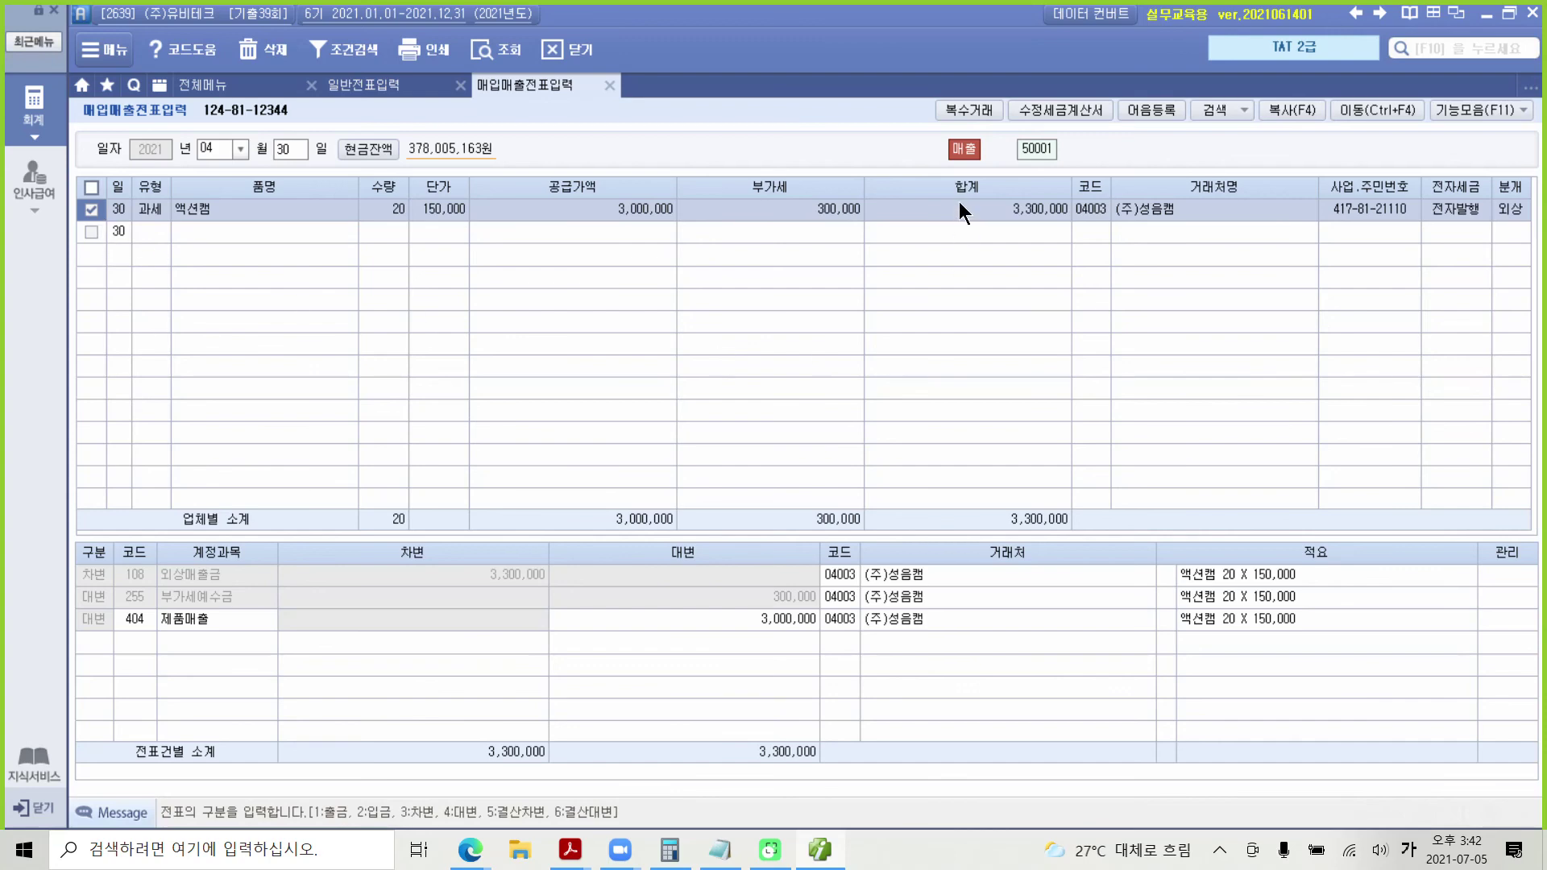
{"action": "left_click", "coordinate": [1055, 109]}
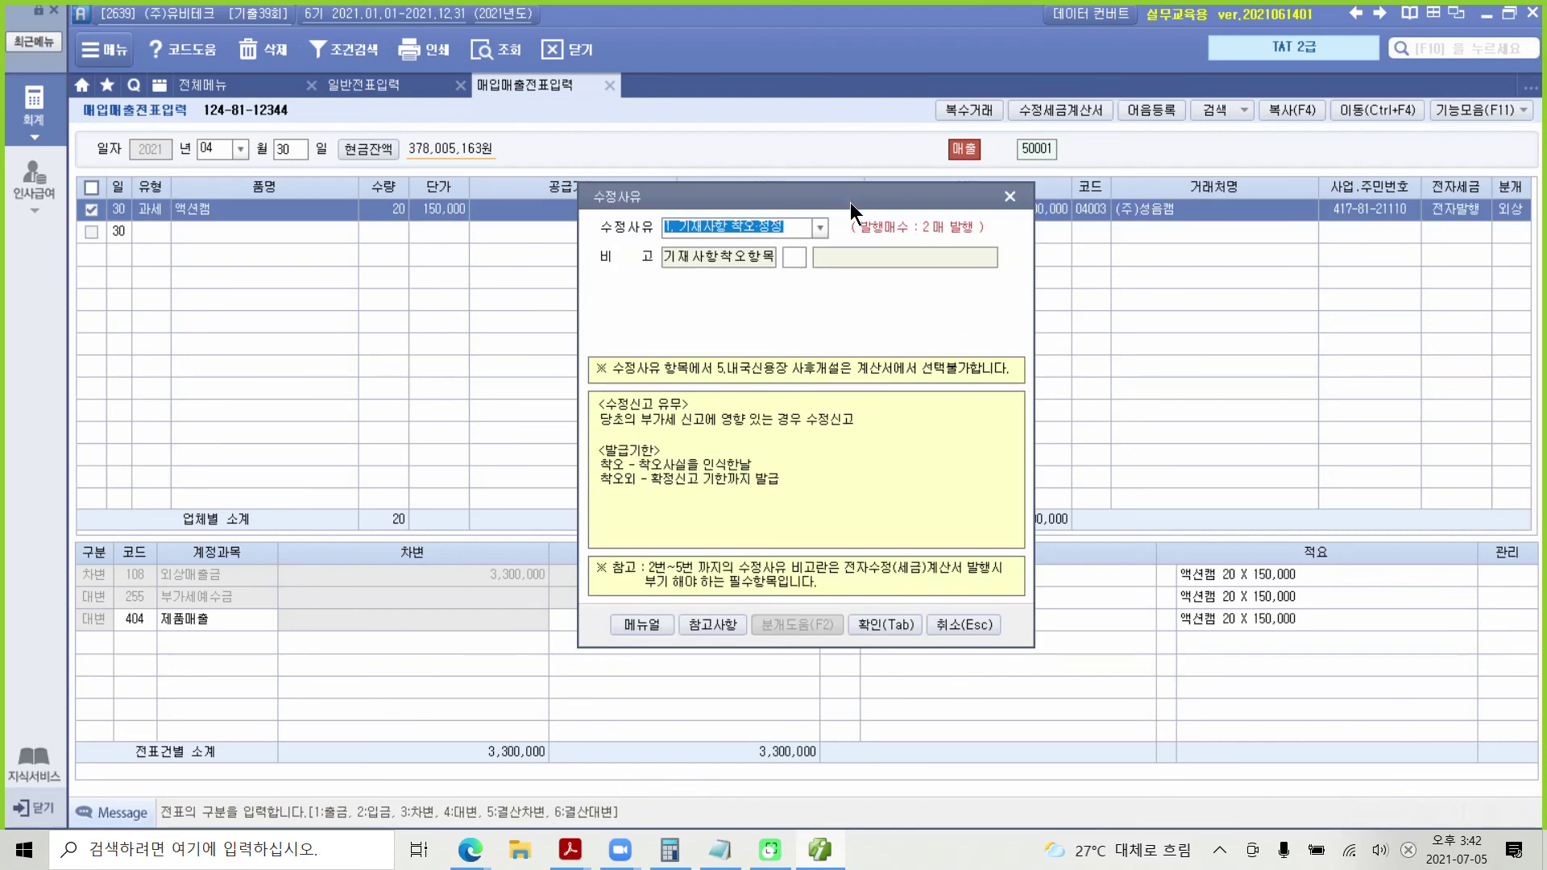
Step: Pick amendment reason 2. 공급가액 변동 and confirm it
{"action": "left_click_drag", "start_coordinate": [848, 192], "coordinate": [845, 223]}
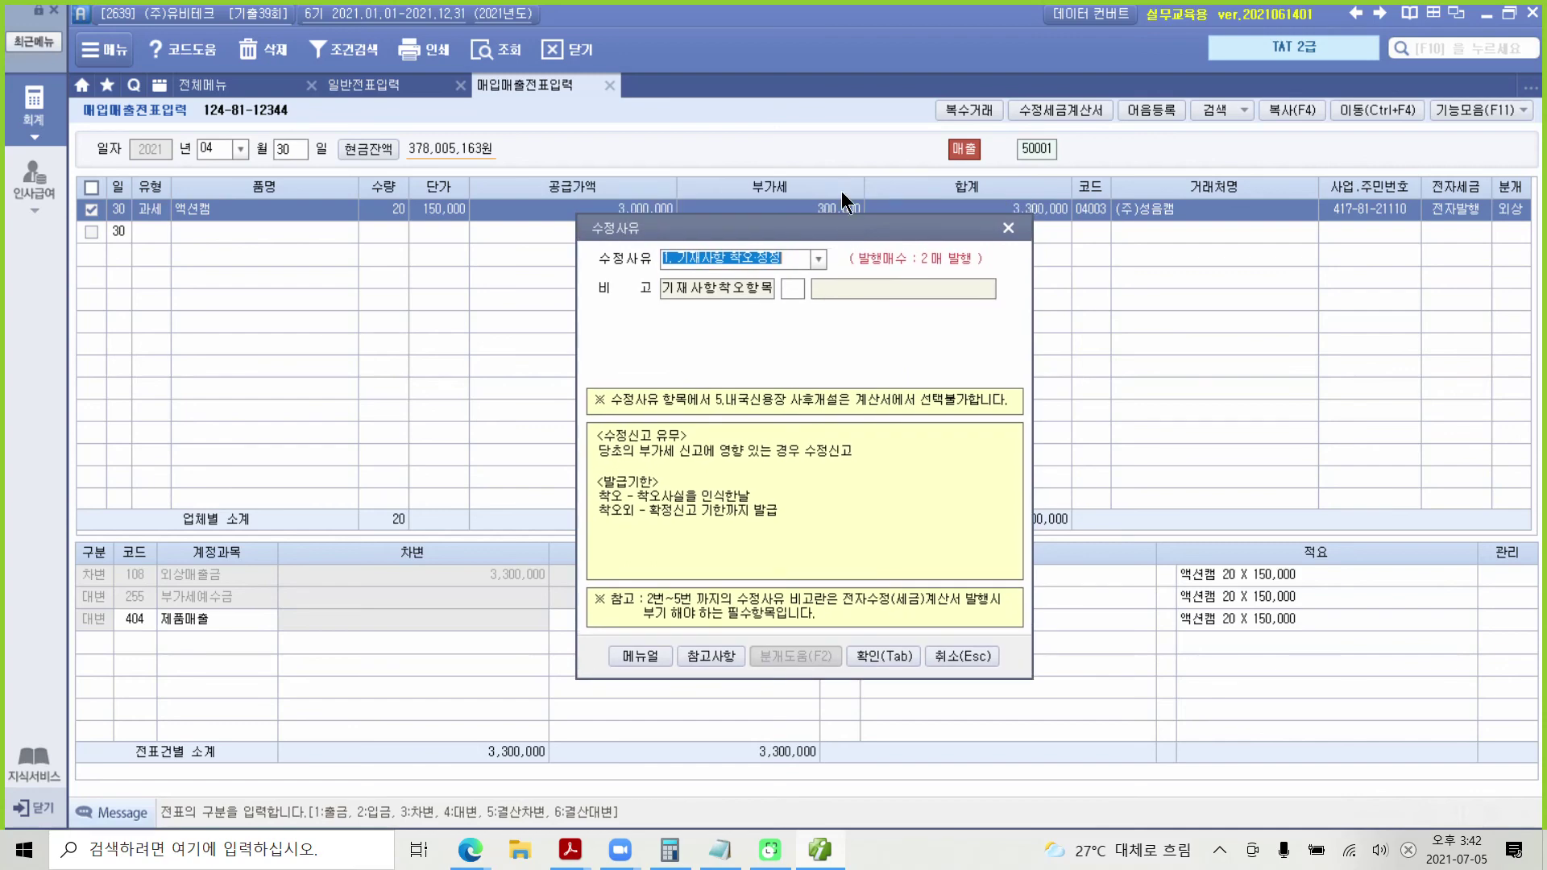
{"action": "left_click", "coordinate": [819, 259]}
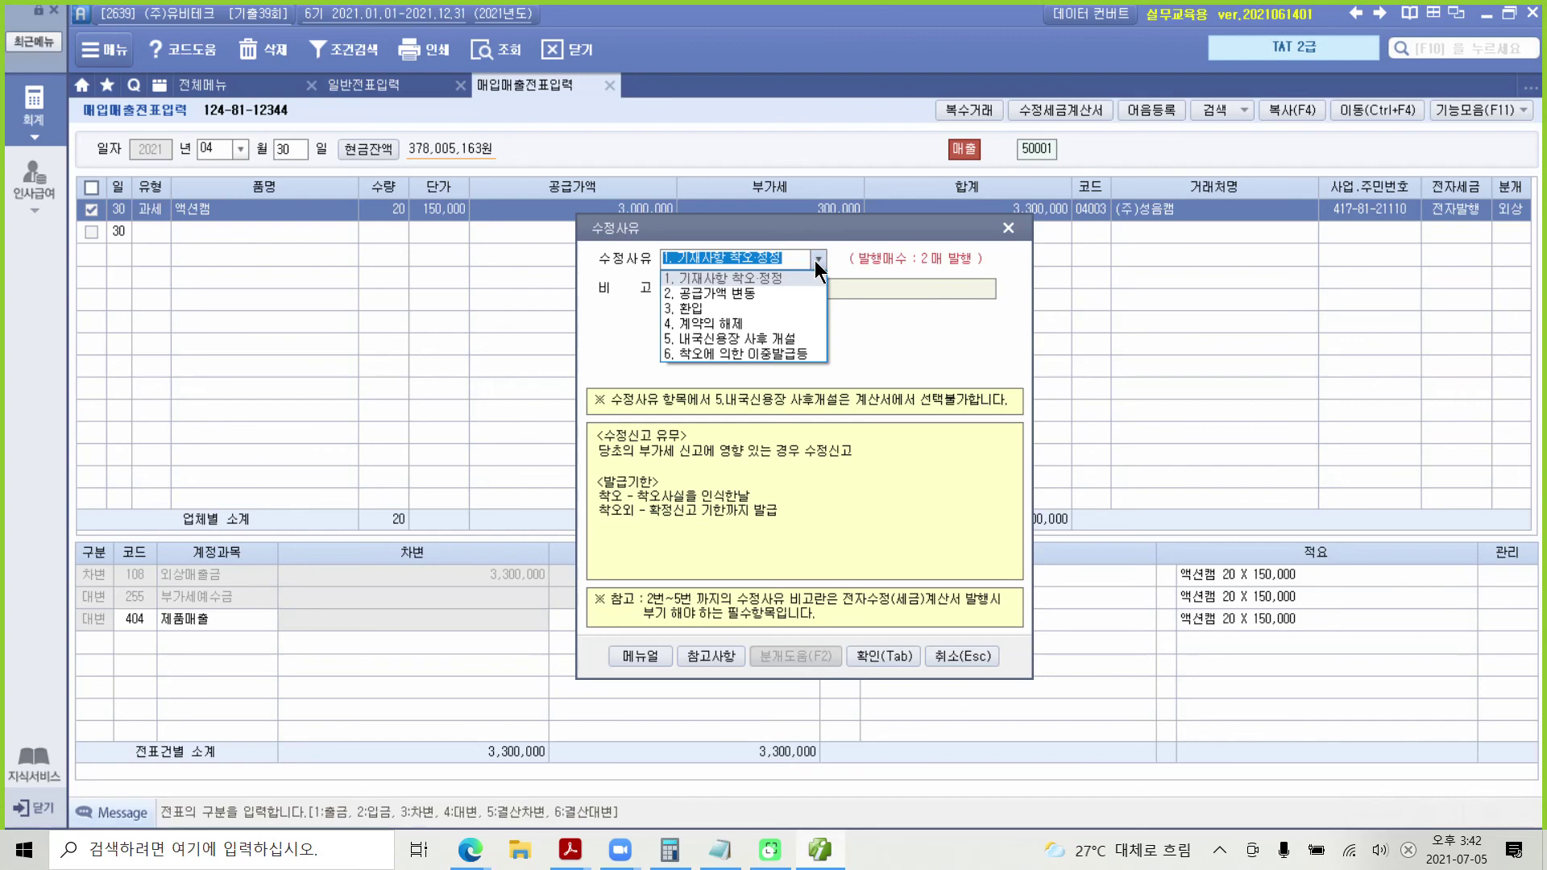
{"action": "left_click", "coordinate": [772, 291]}
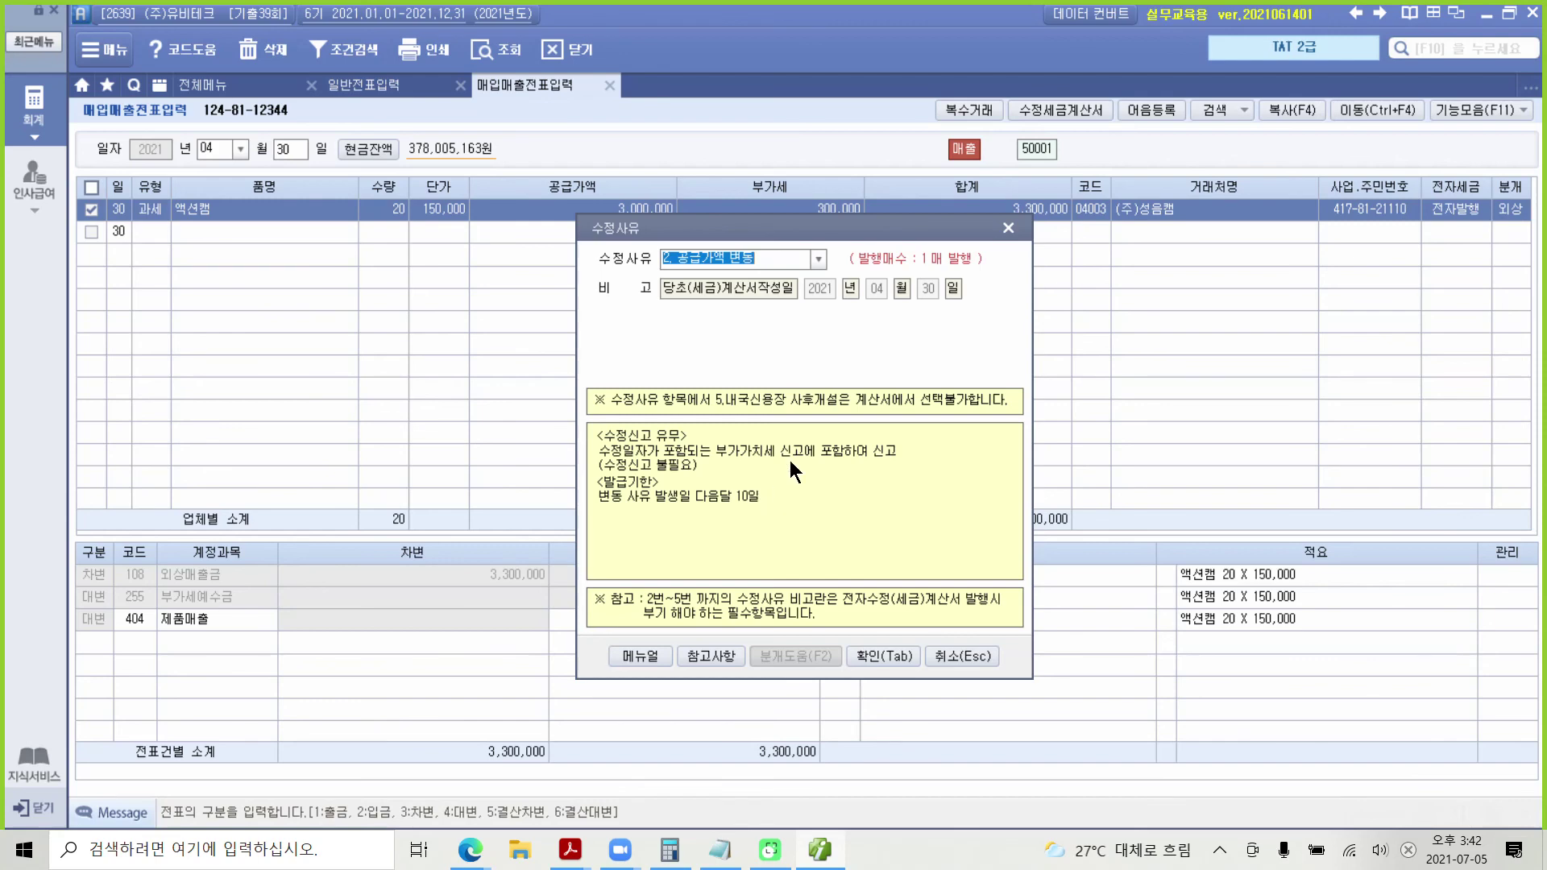
{"action": "left_click", "coordinate": [867, 655]}
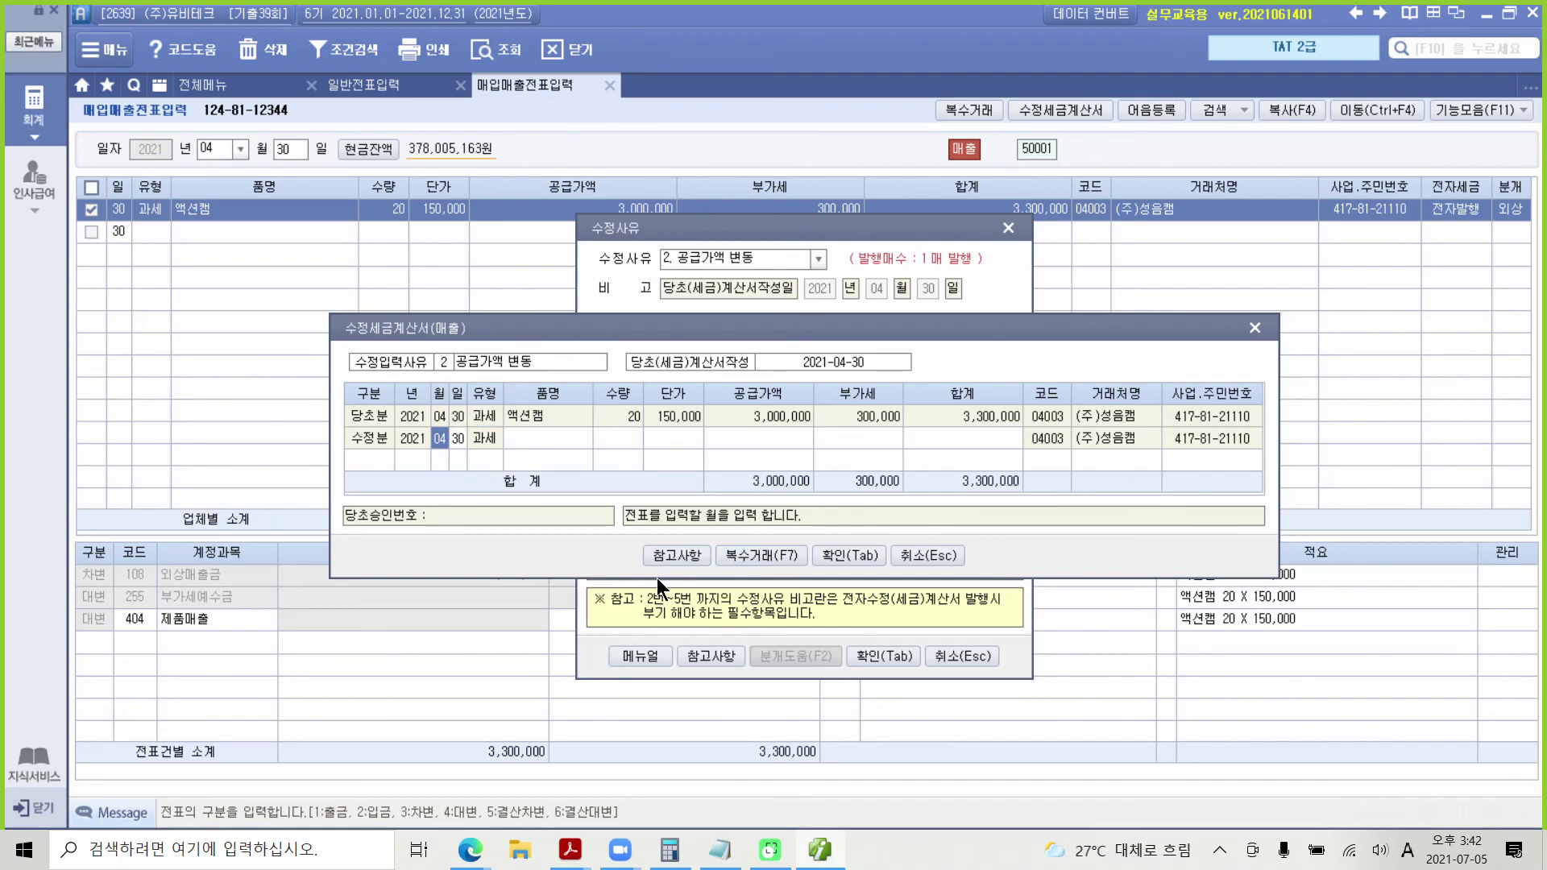
{"action": "left_click", "coordinate": [666, 556]}
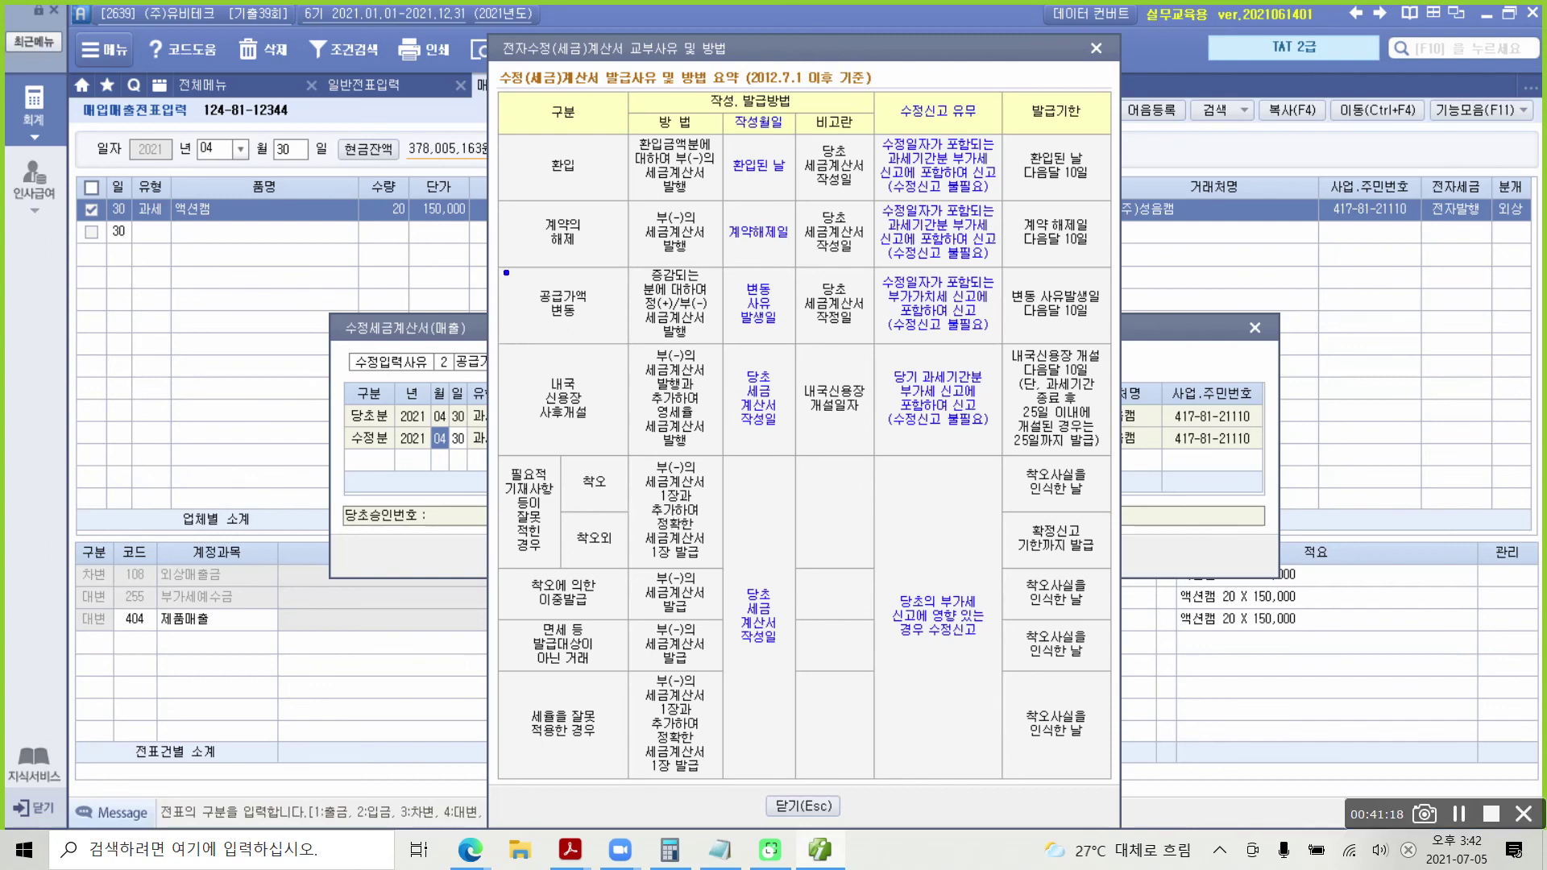
{"action": "left_click_drag", "start_coordinate": [504, 268], "coordinate": [613, 334]}
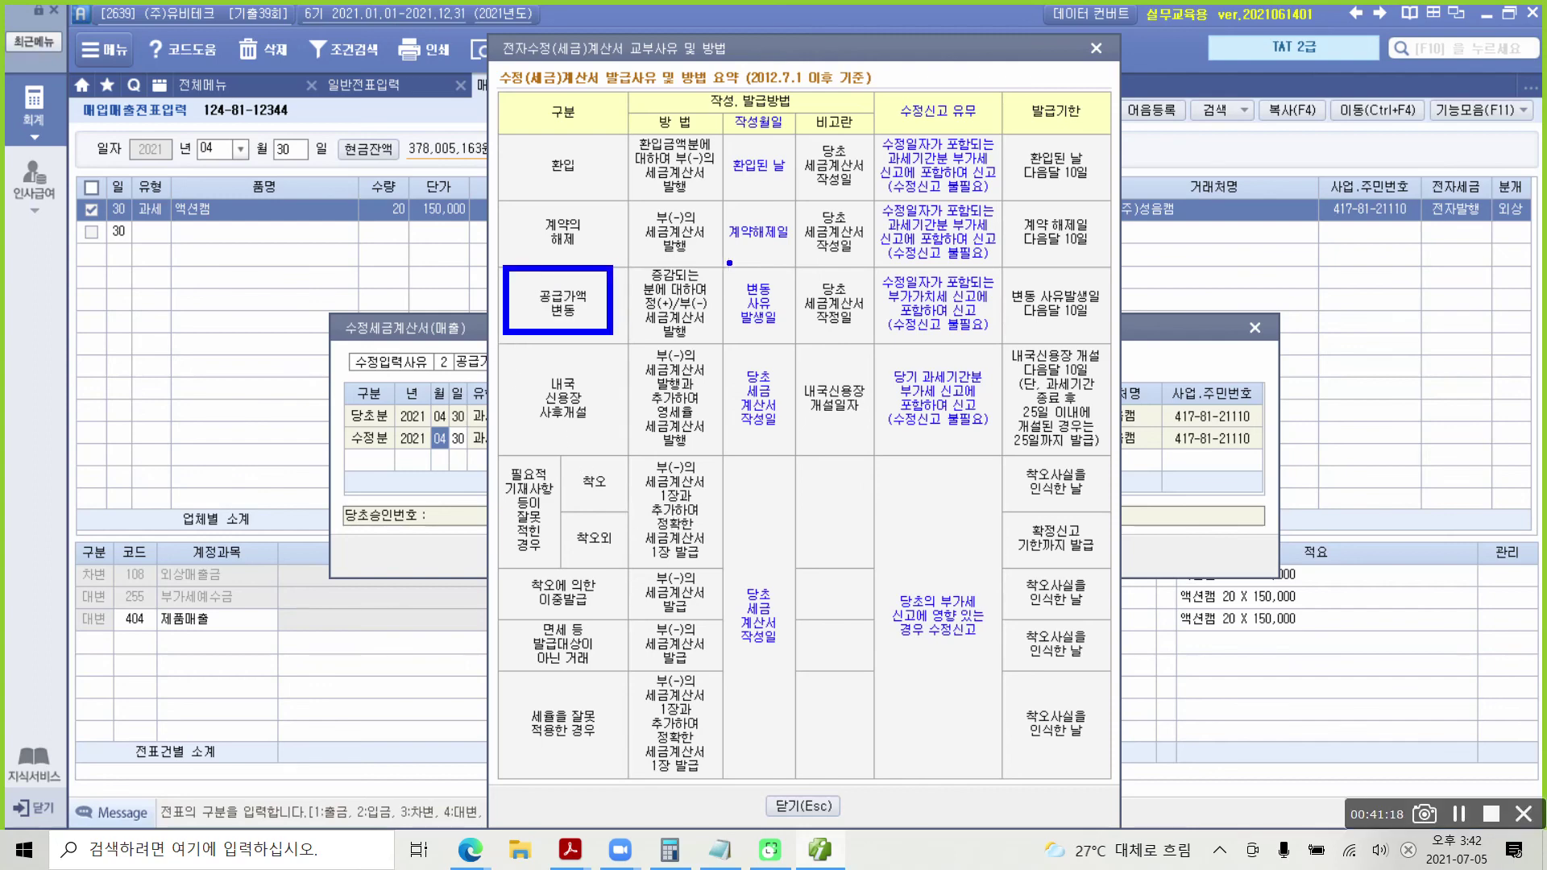
{"action": "mouse_move", "coordinate": [727, 263]}
{"action": "left_mouse_down"}
{"action": "mouse_move", "coordinate": [820, 367]}
{"action": "mouse_move", "coordinate": [805, 350]}
{"action": "left_mouse_up"}
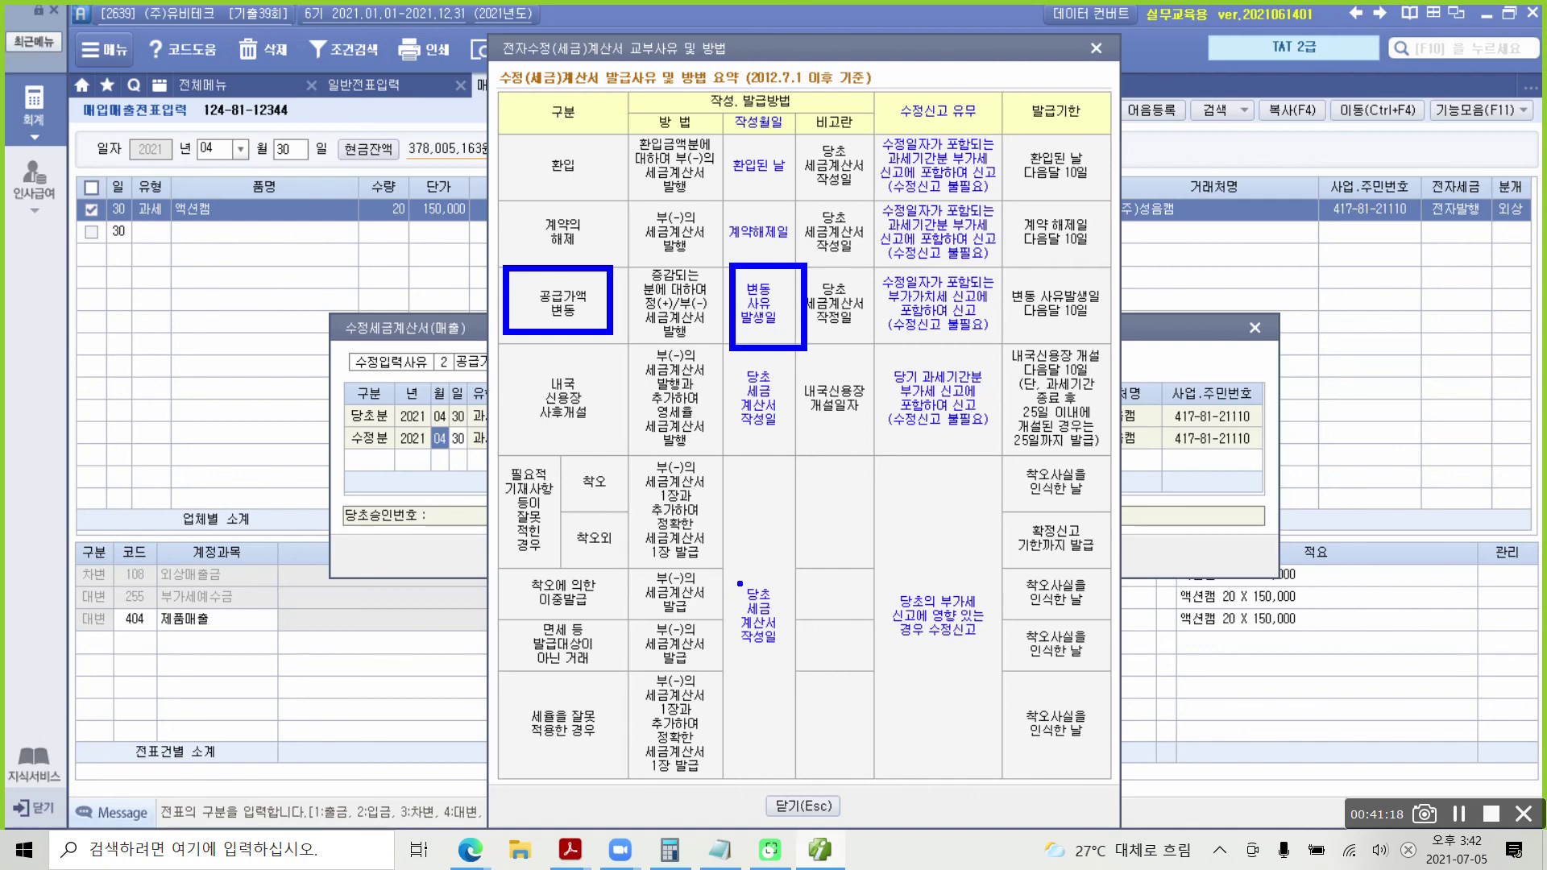
{"action": "left_click", "coordinate": [777, 797]}
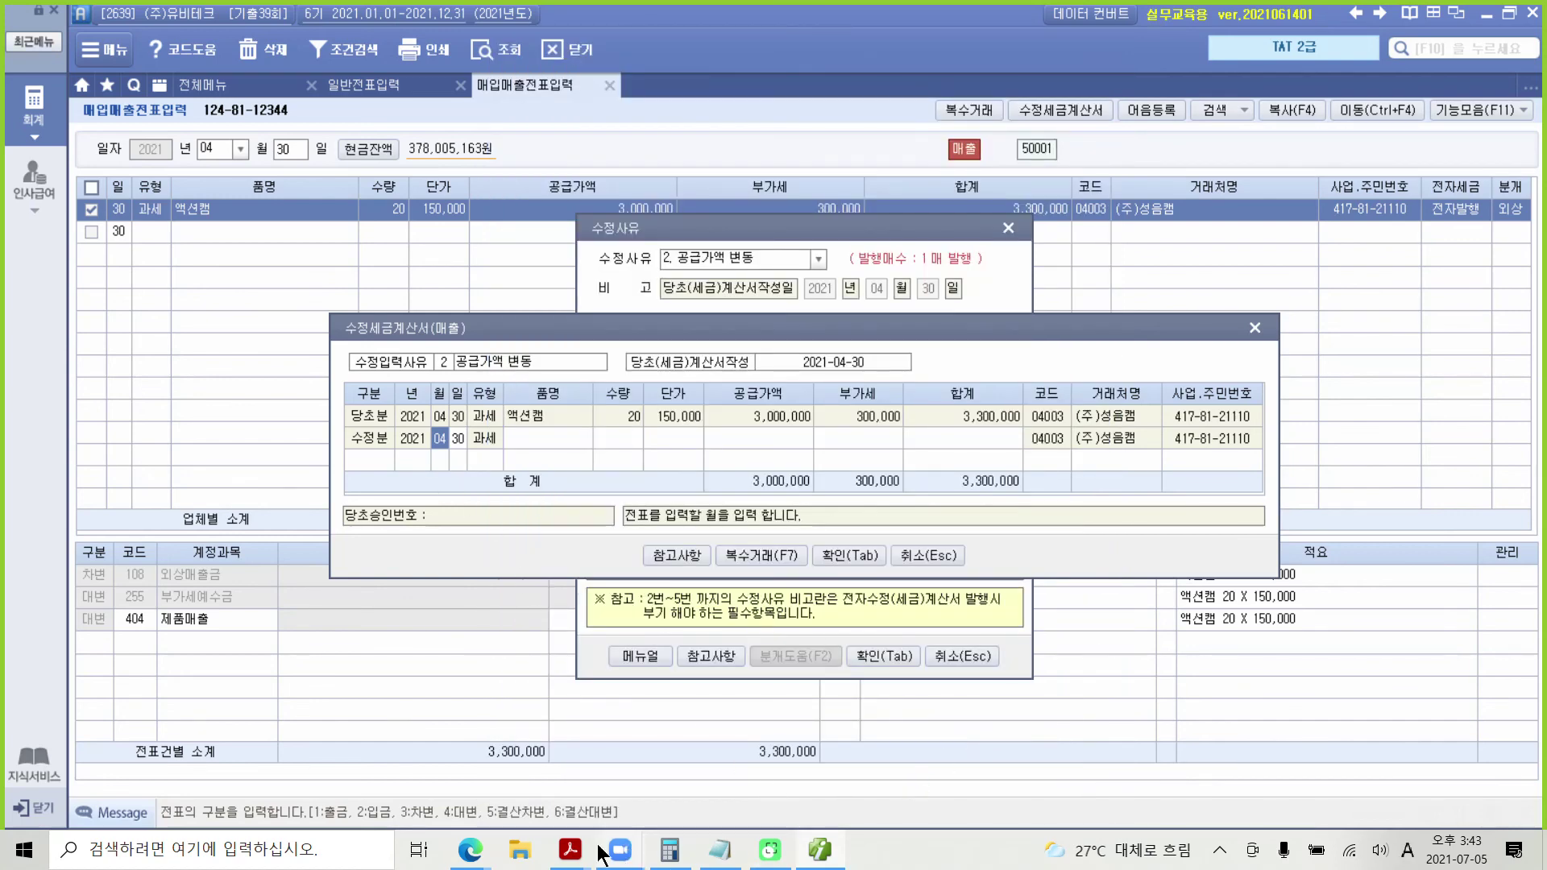
Step: In the PDF's data description, highlight '5월 10일 상호합의에' in yellow
{"action": "mouse_move", "coordinate": [572, 842]}
{"action": "left_click", "coordinate": [482, 794]}
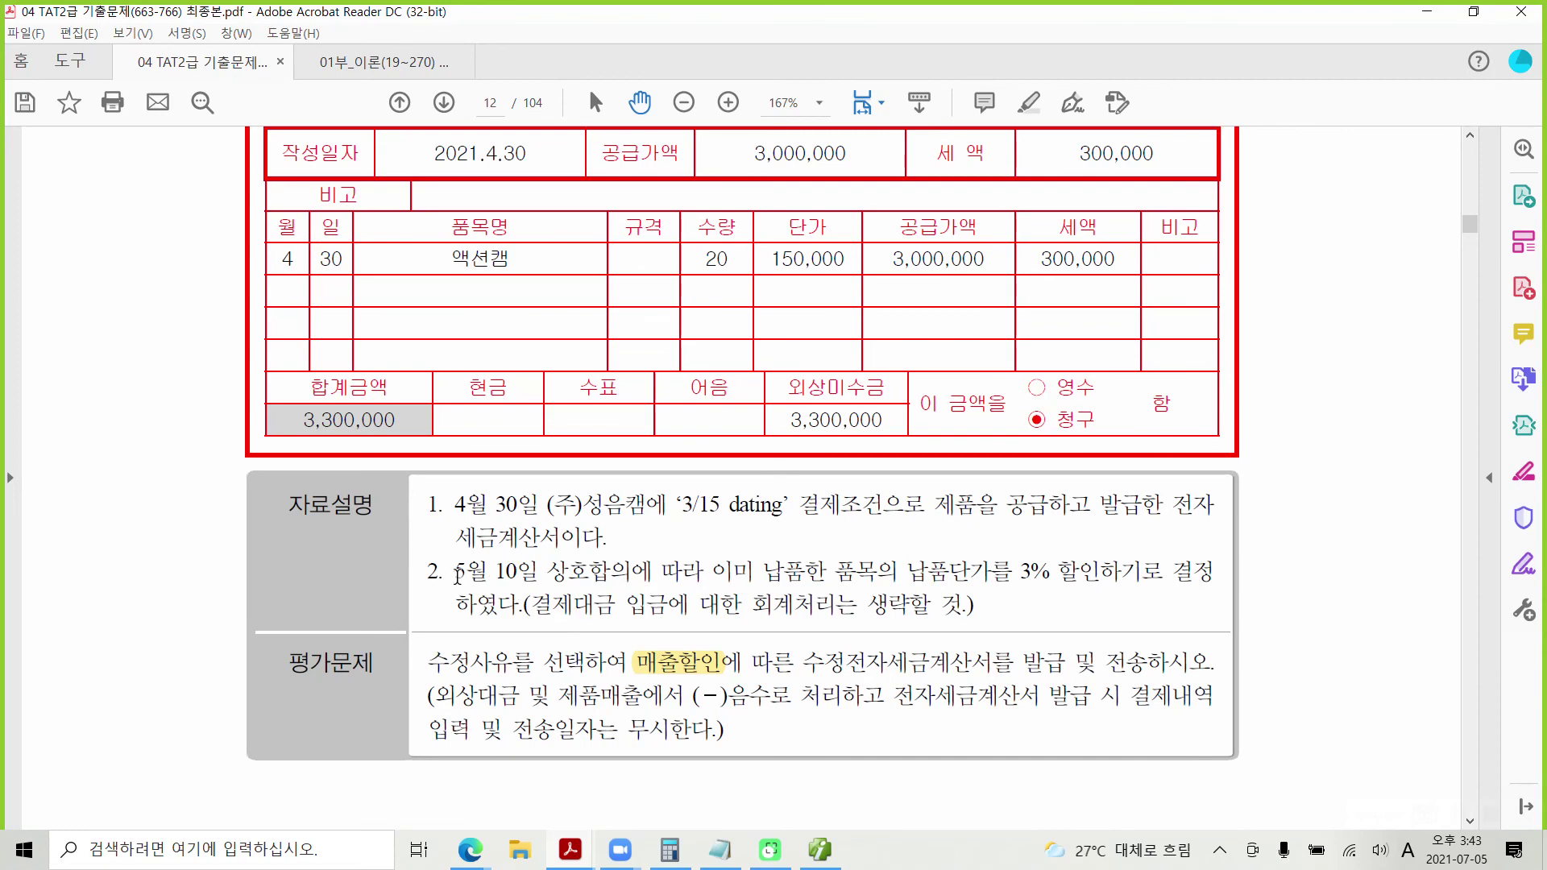
{"action": "left_click_drag", "start_coordinate": [454, 572], "coordinate": [655, 574]}
{"action": "right_click", "coordinate": [615, 570]}
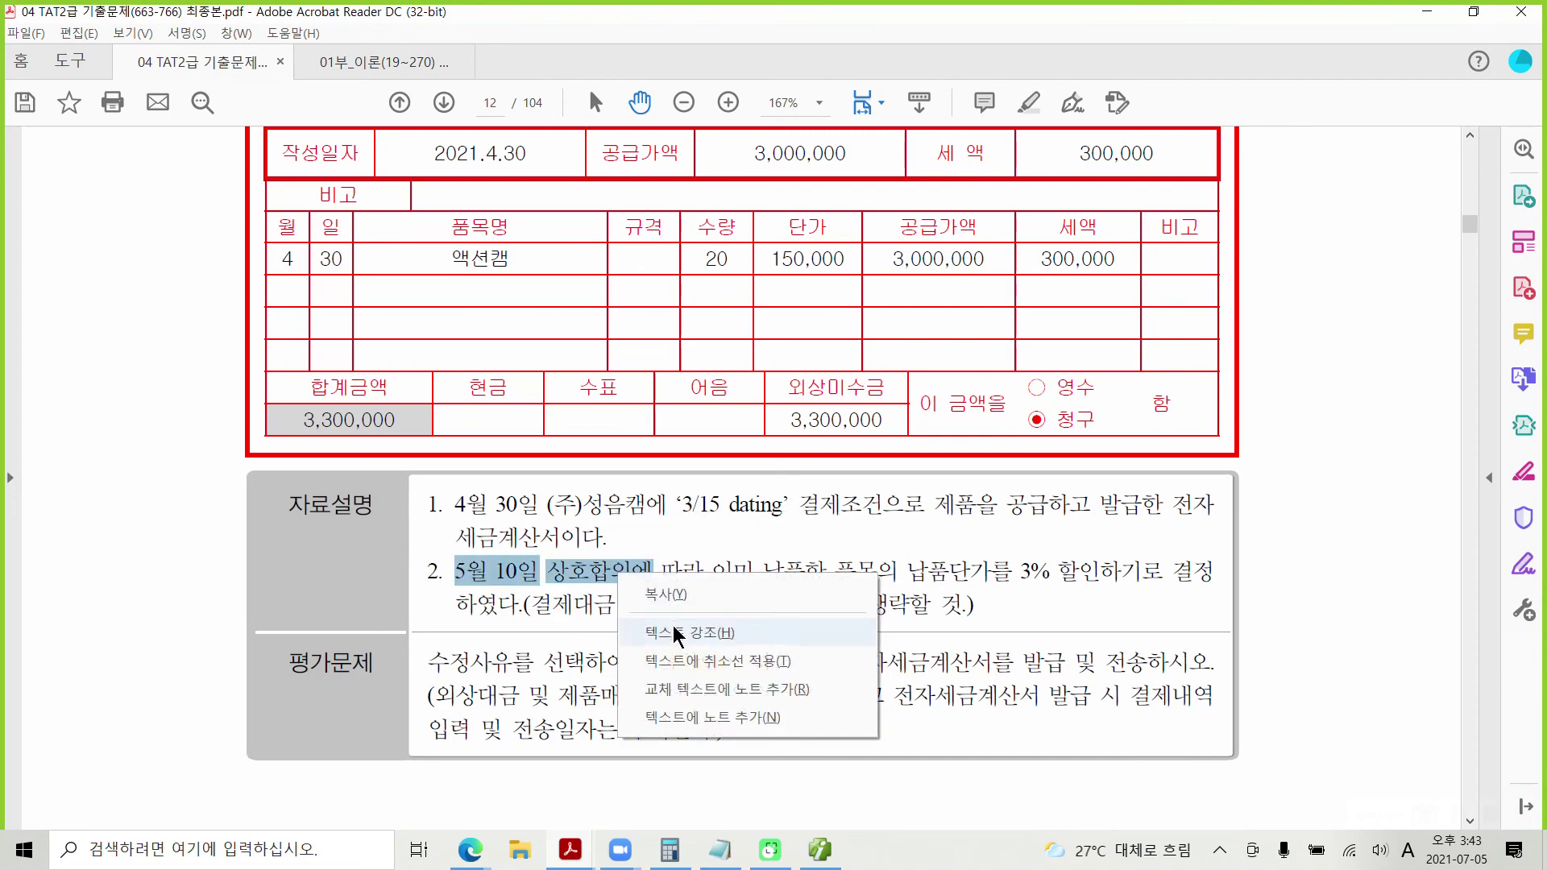
{"action": "left_click", "coordinate": [671, 623]}
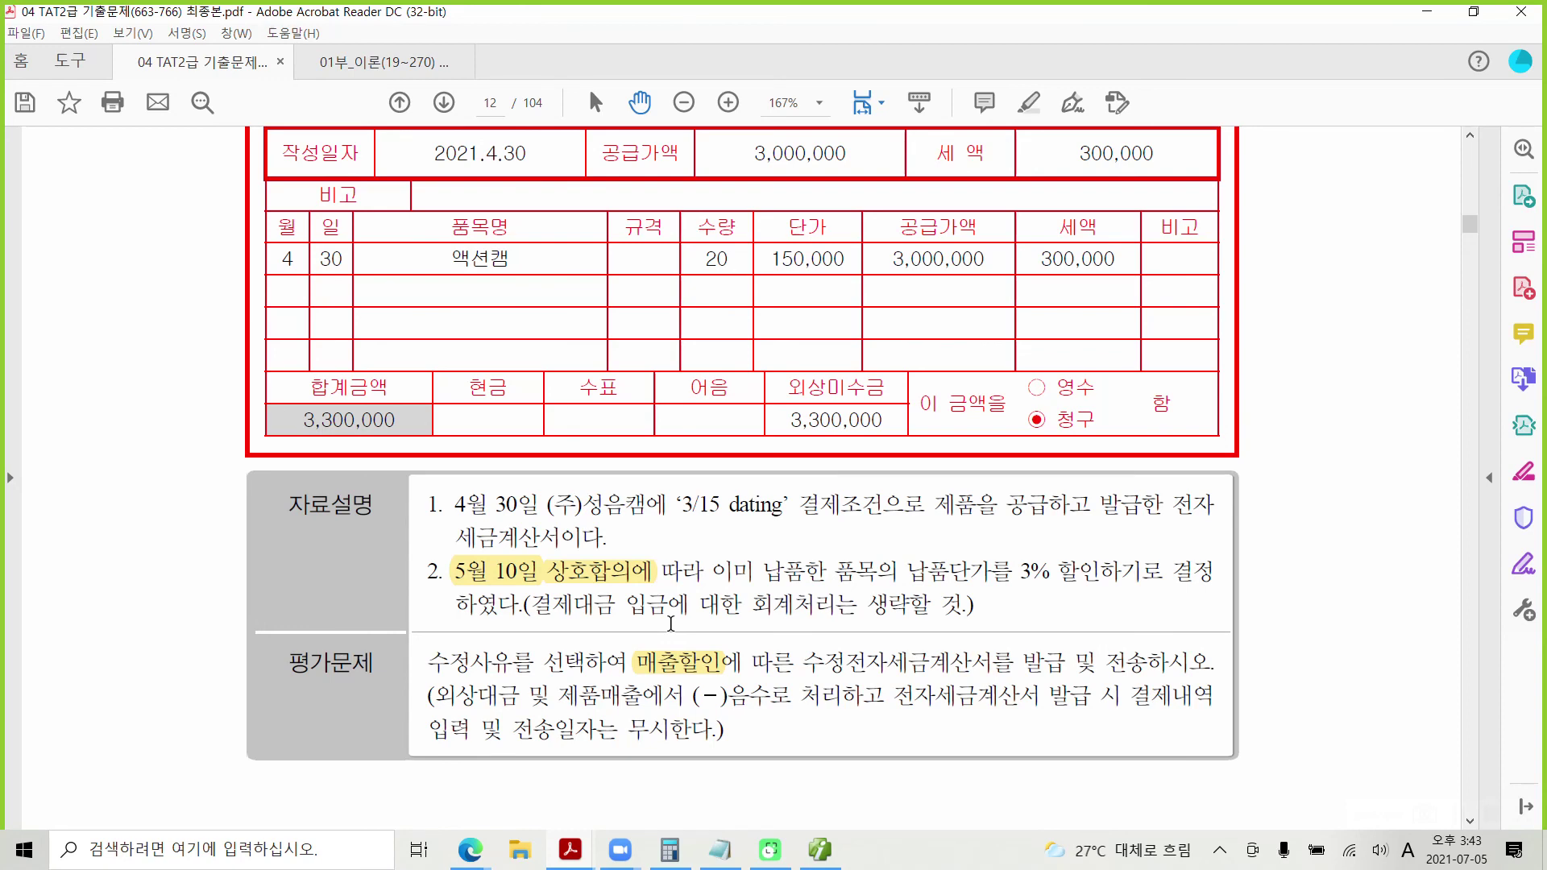
{"action": "left_click", "coordinate": [827, 848]}
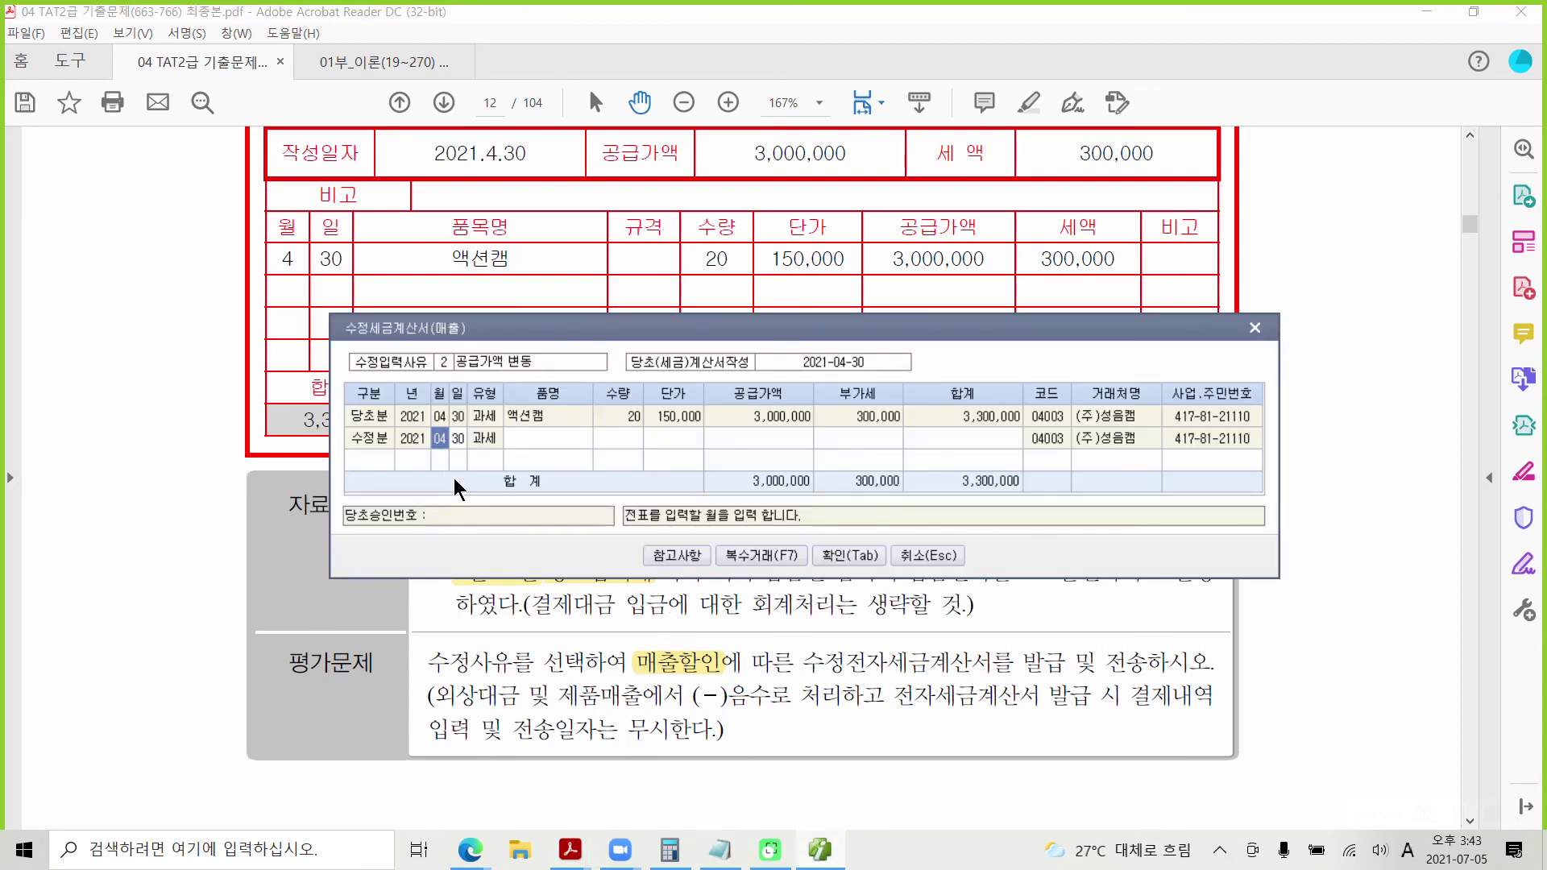
Step: Date the 수정분 row 05-10, keep 과세, and enter item 액션캠 with quantity 20
{"action": "type", "text": "05"}
{"action": "key", "text": "Return"}
{"action": "type", "text": "10"}
{"action": "key", "text": "Return"}
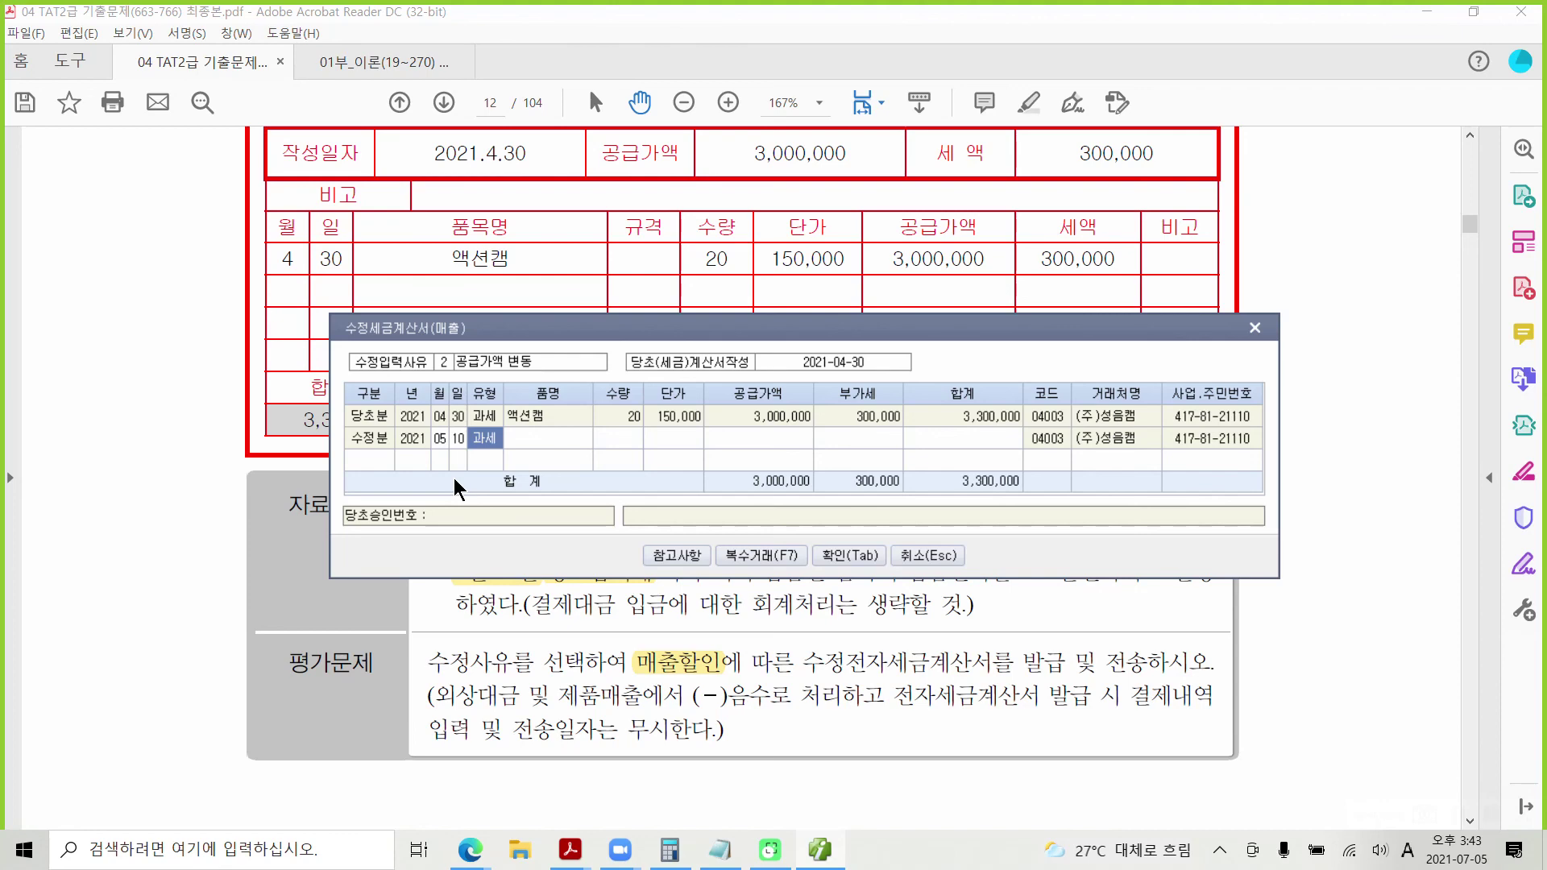
{"action": "key", "text": "Return"}
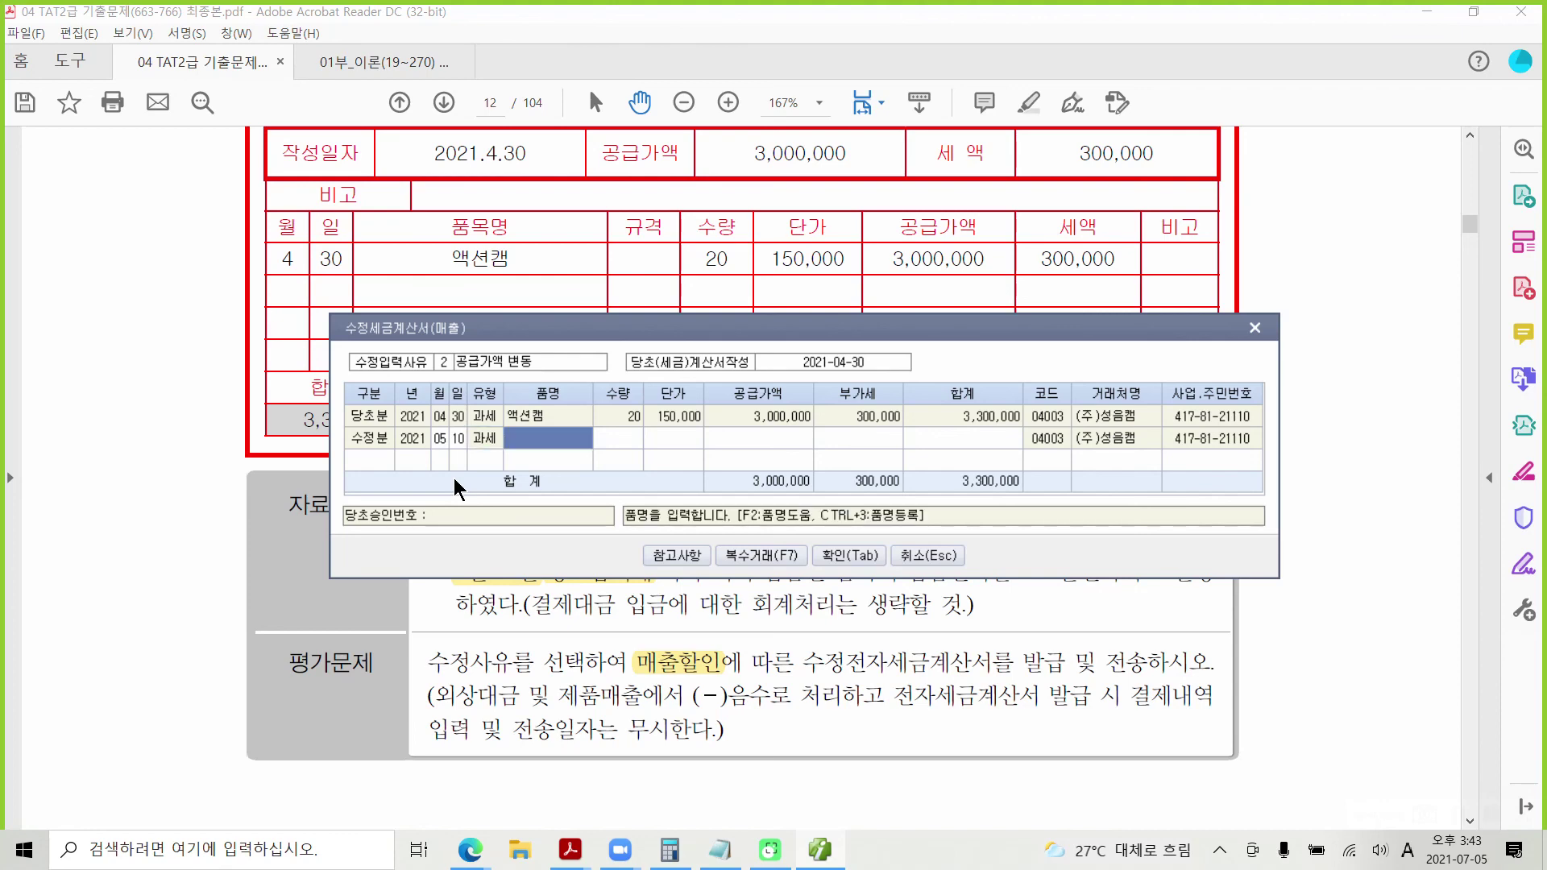
{"action": "key", "text": "Return"}
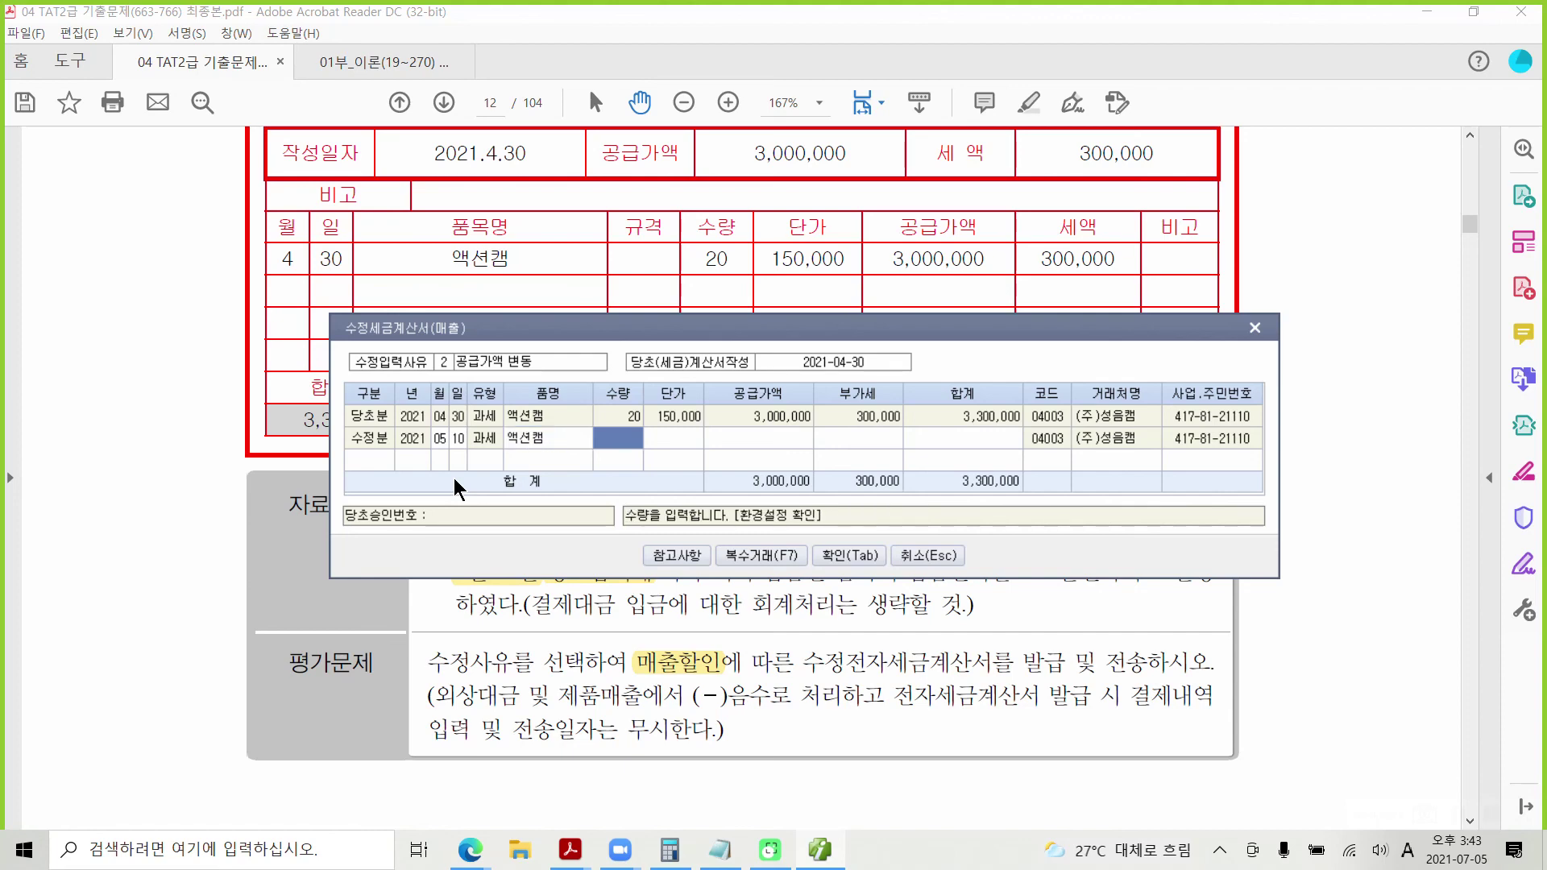
{"action": "type", "text": "20"}
{"action": "key", "text": "Return"}
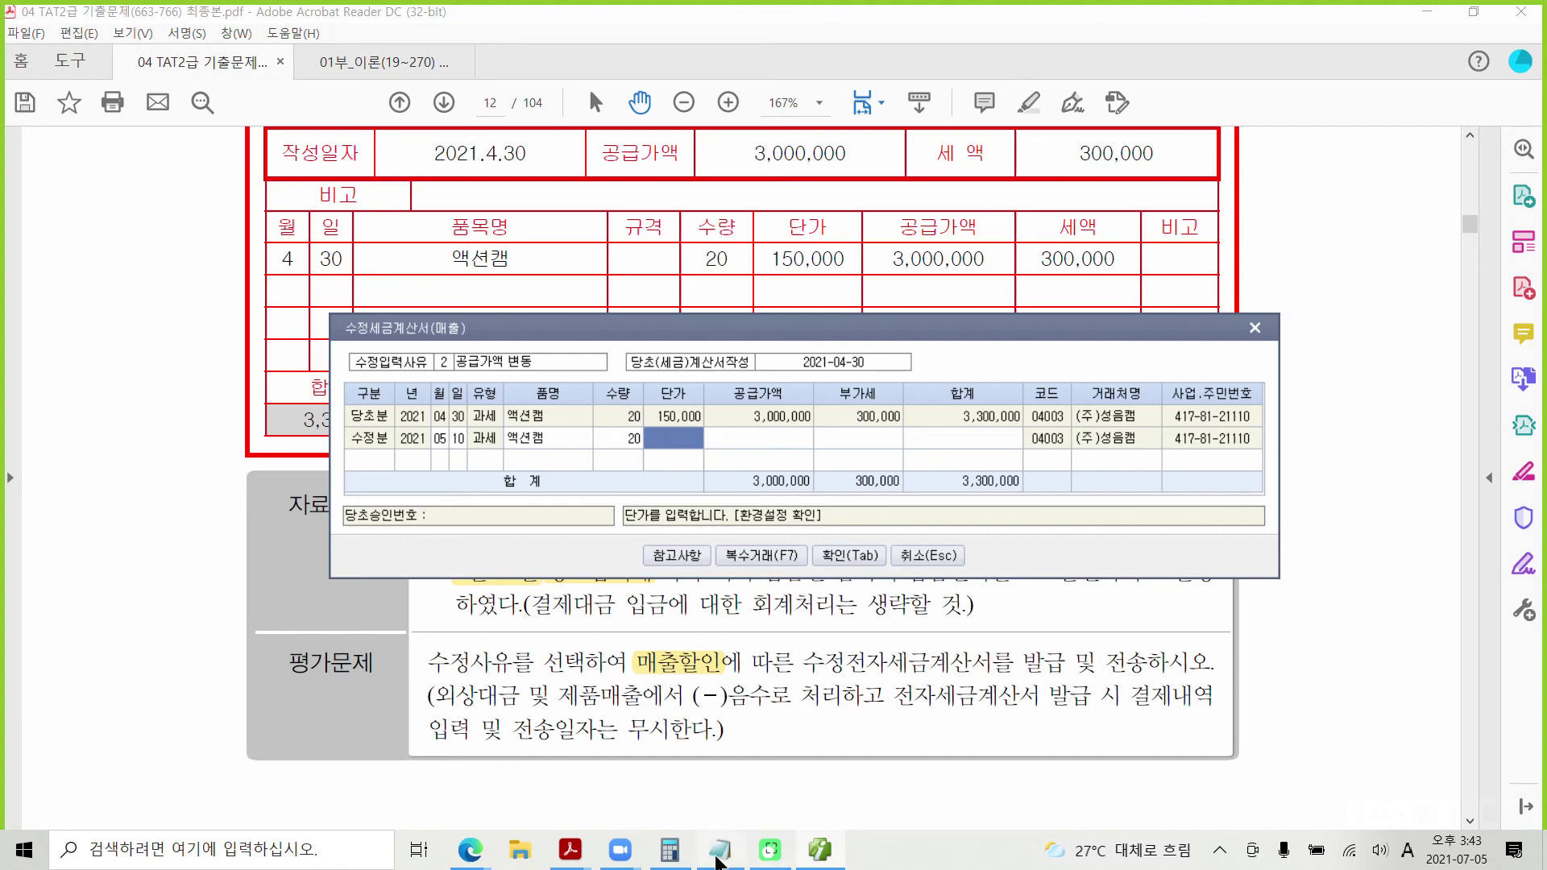
Step: In Calculator, compute 150,000 × 3% to get the 4,500 per-unit discount
{"action": "left_click", "coordinate": [655, 848]}
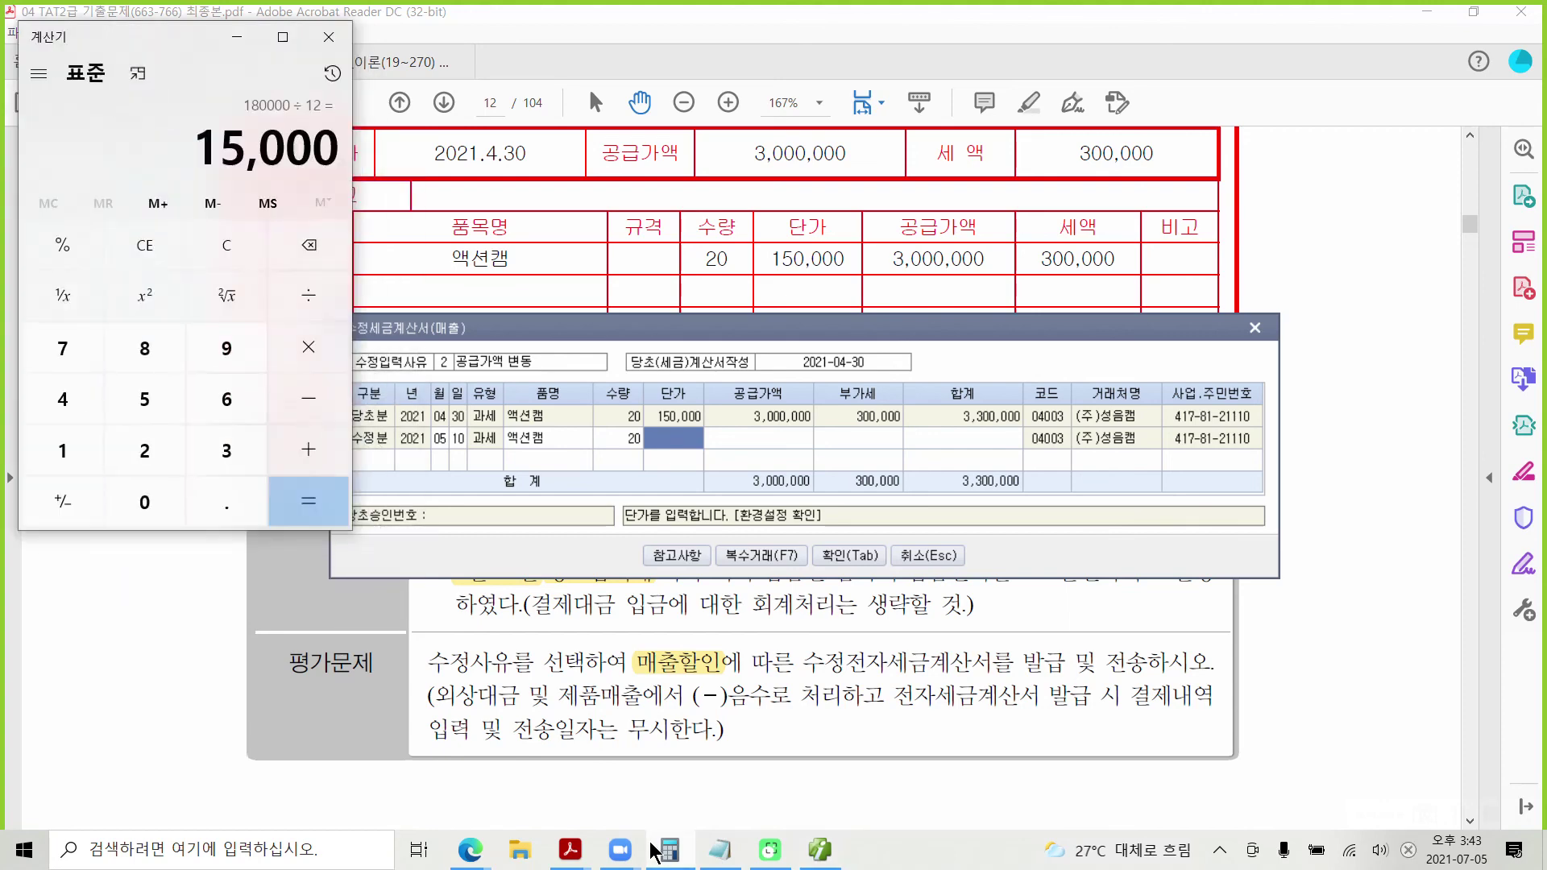
{"action": "left_click", "coordinate": [208, 252]}
{"action": "type", "text": "150"}
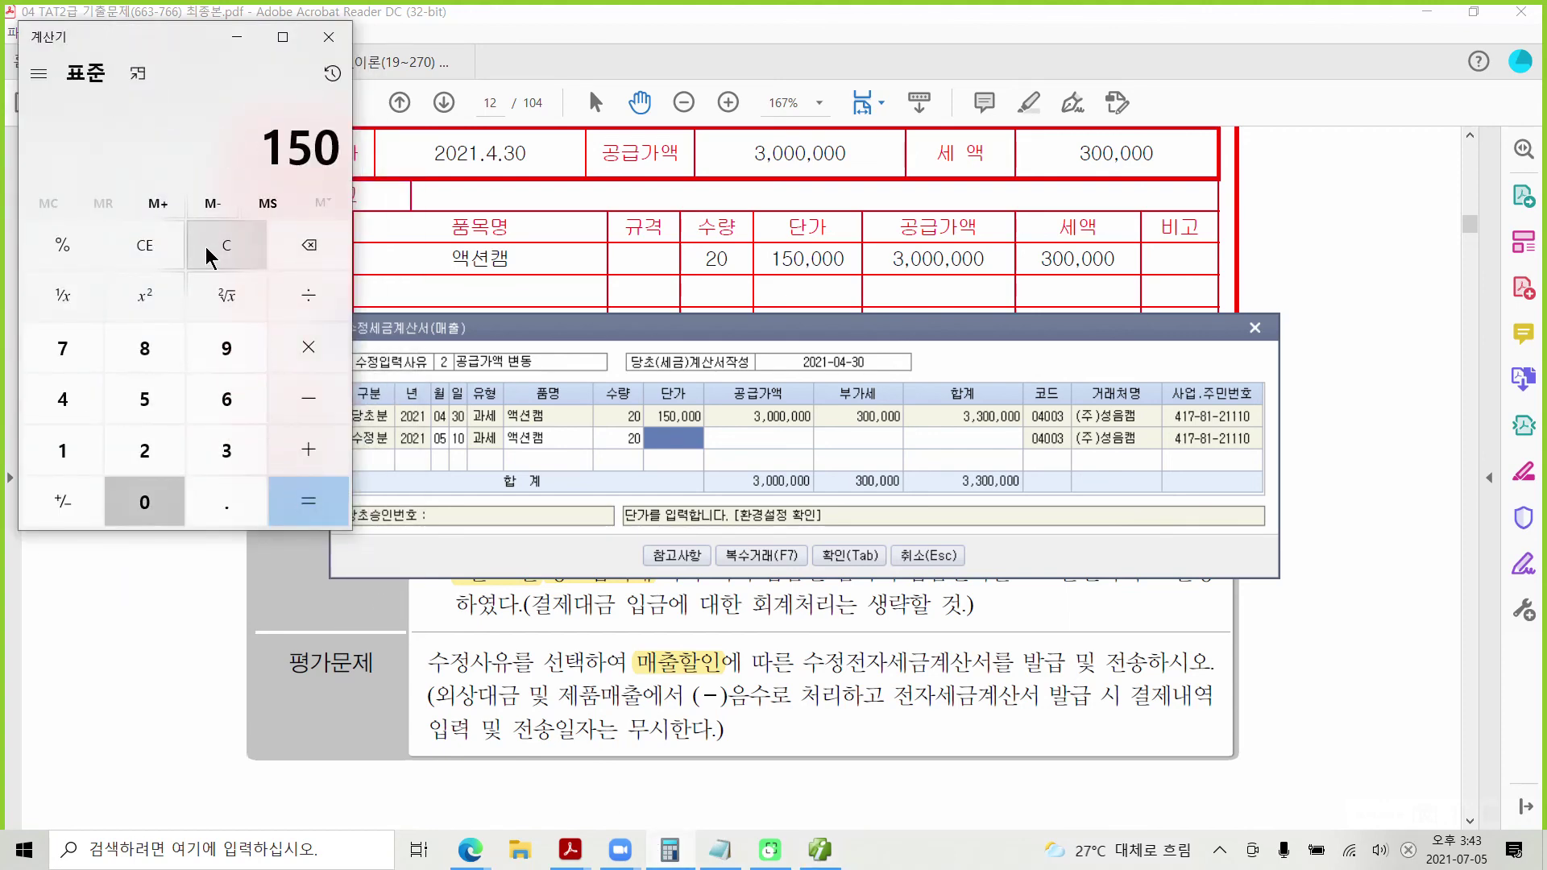
{"action": "type", "text": ",000"}
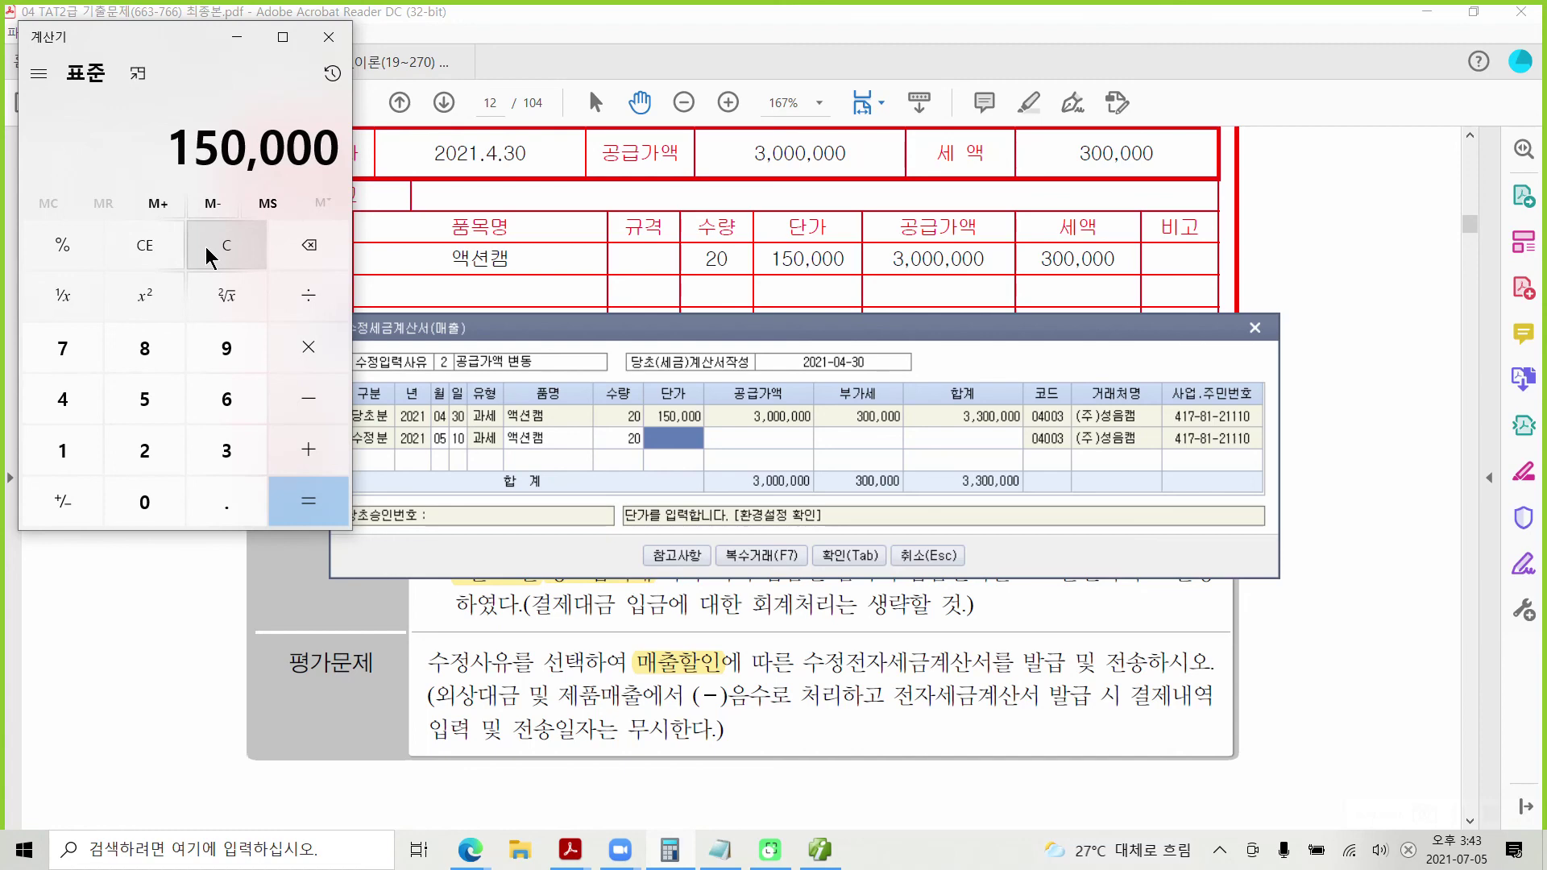
{"action": "key", "text": "asterisk"}
{"action": "type", "text": "3"}
{"action": "key", "text": "percent"}
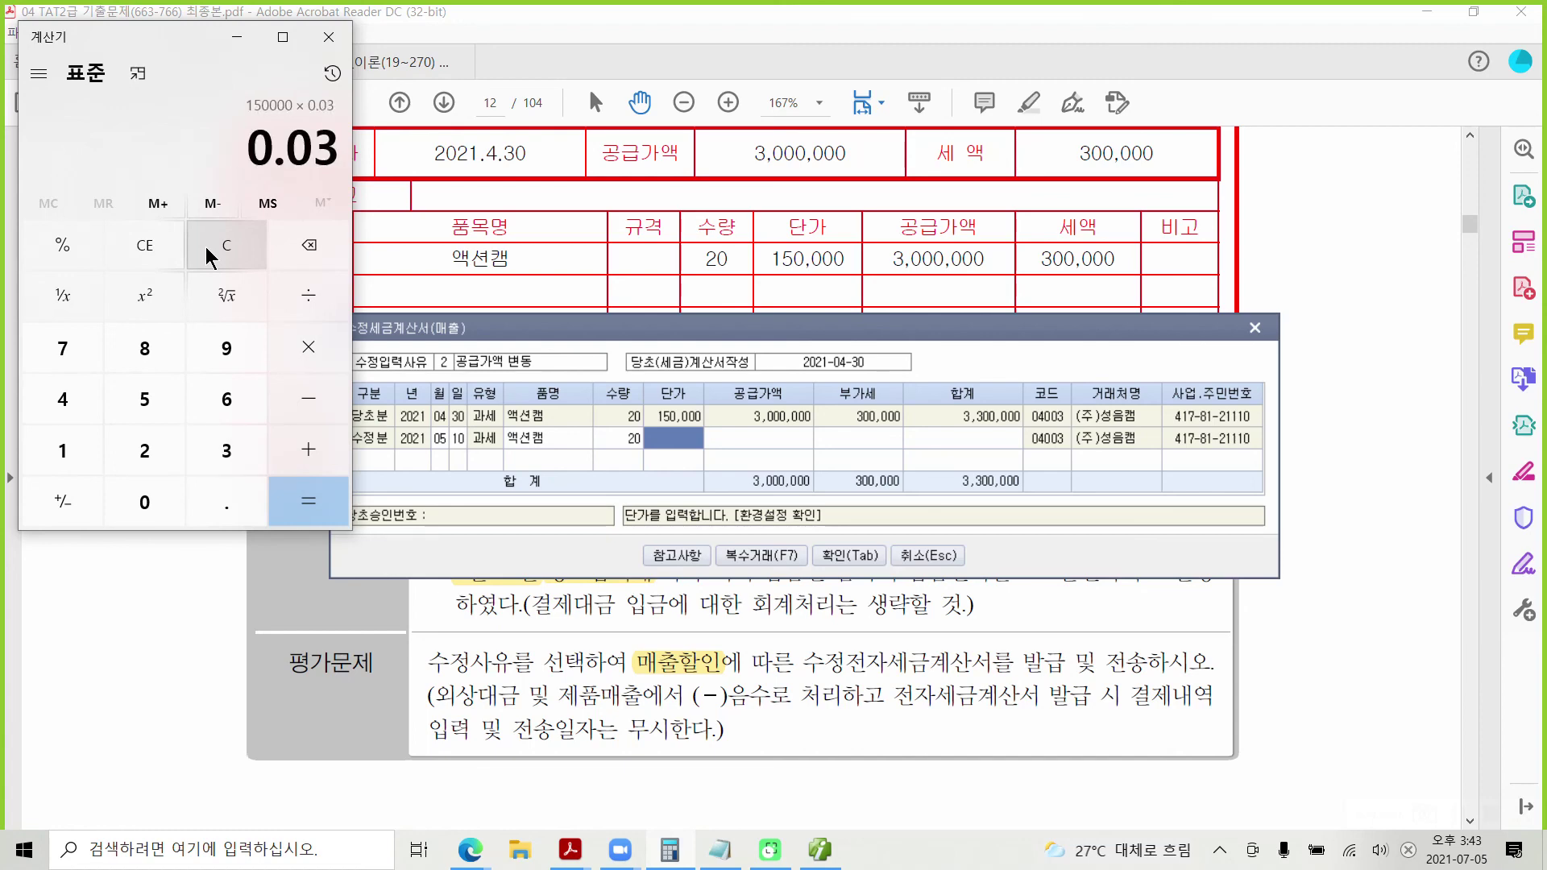
{"action": "key", "text": "Return"}
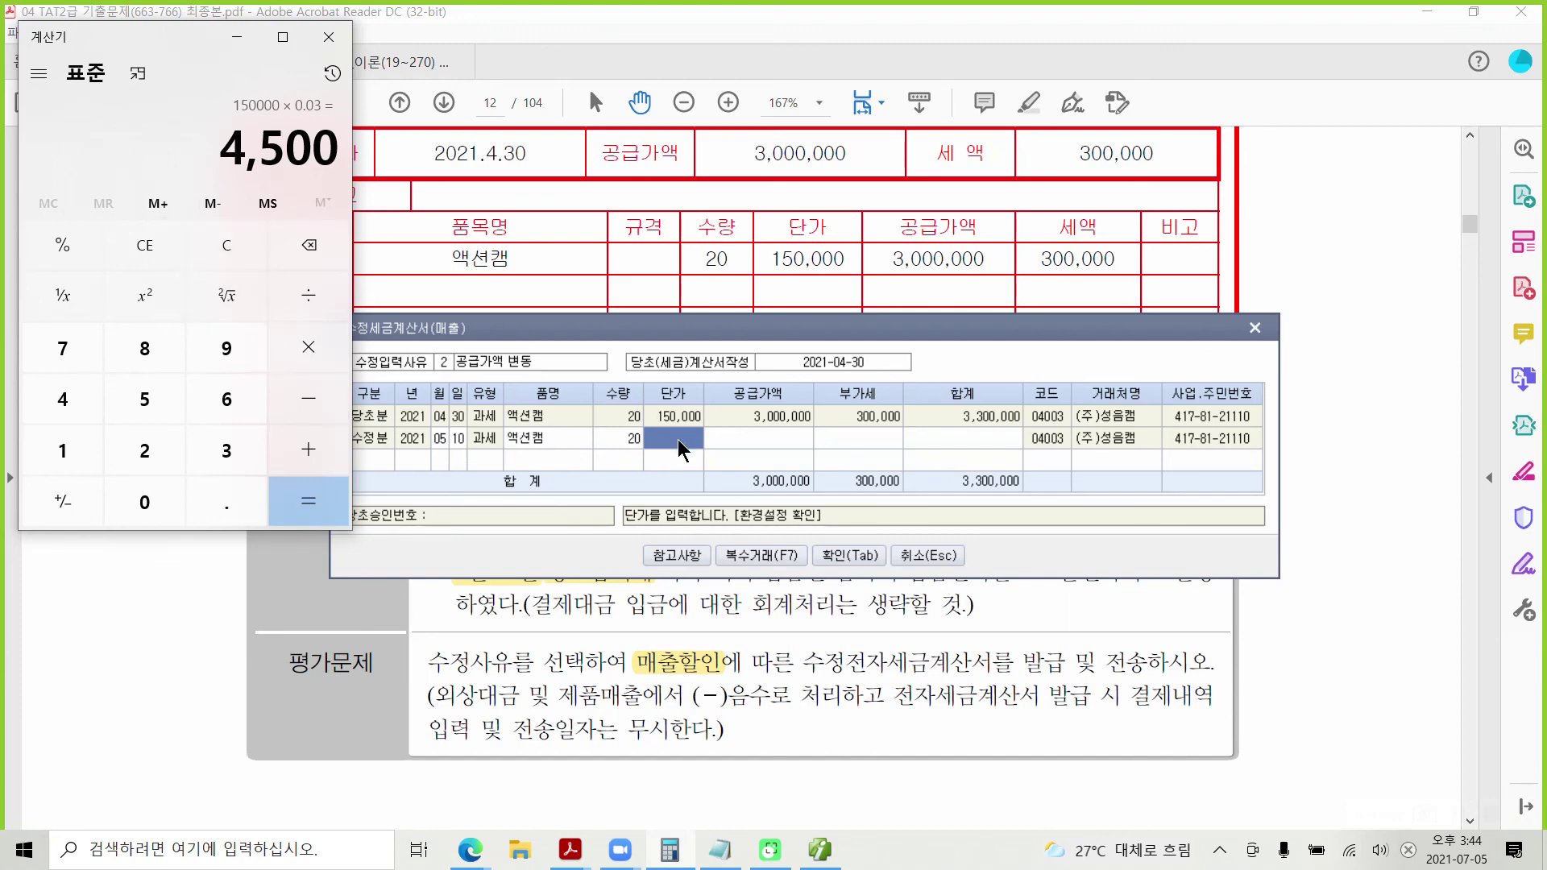
Step: Enter unit price -4,500 (supply -90,000, VAT -9,000) and save the amended invoice
{"action": "left_click", "coordinate": [679, 448]}
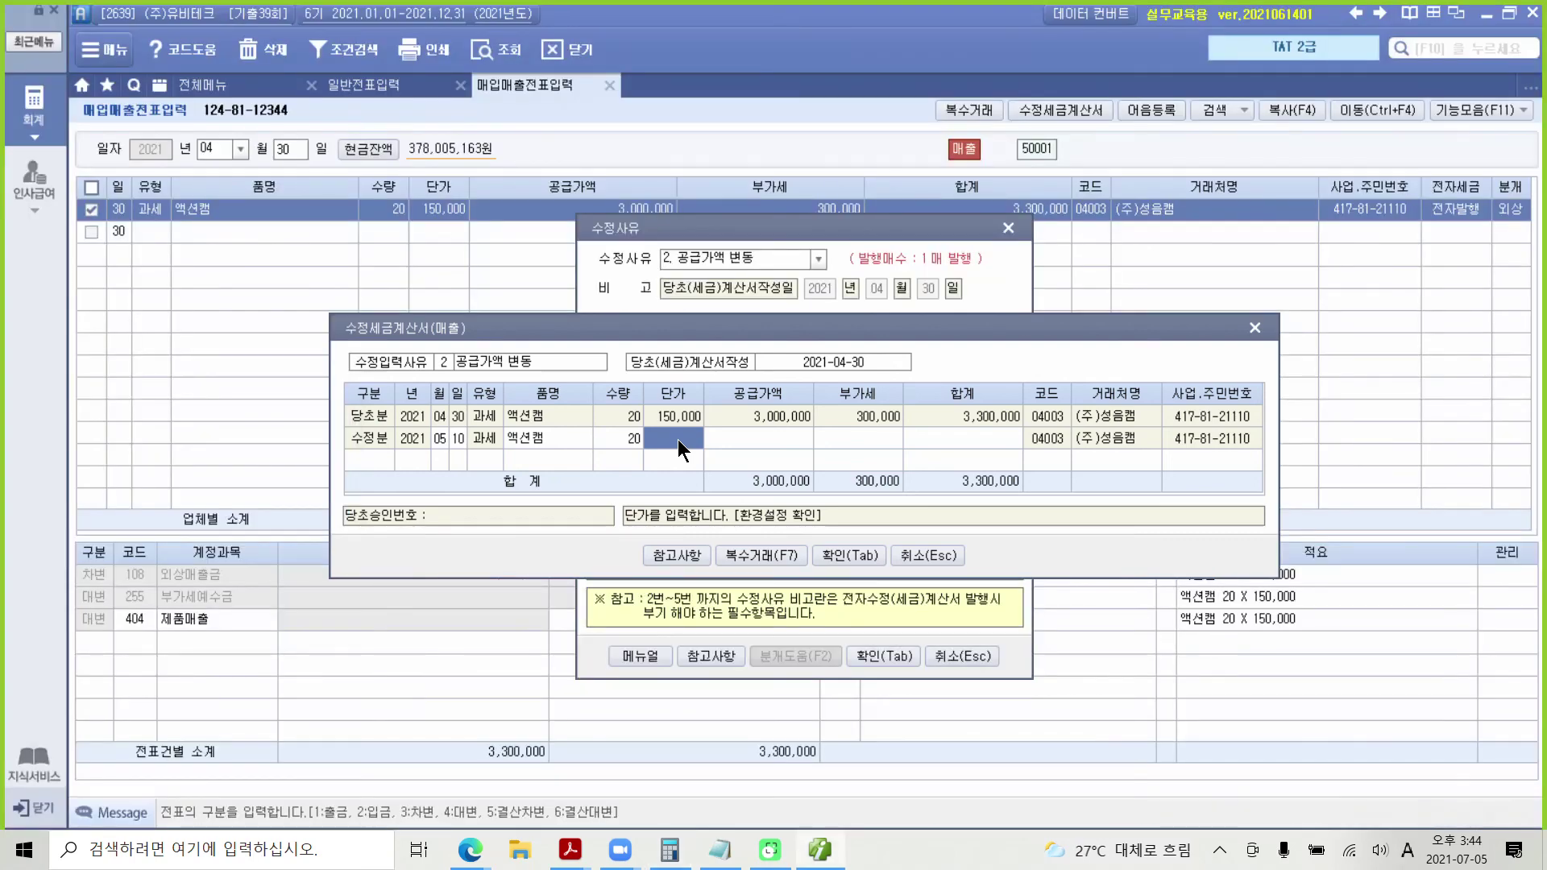
{"action": "type", "text": "-4500"}
{"action": "key", "text": "Return"}
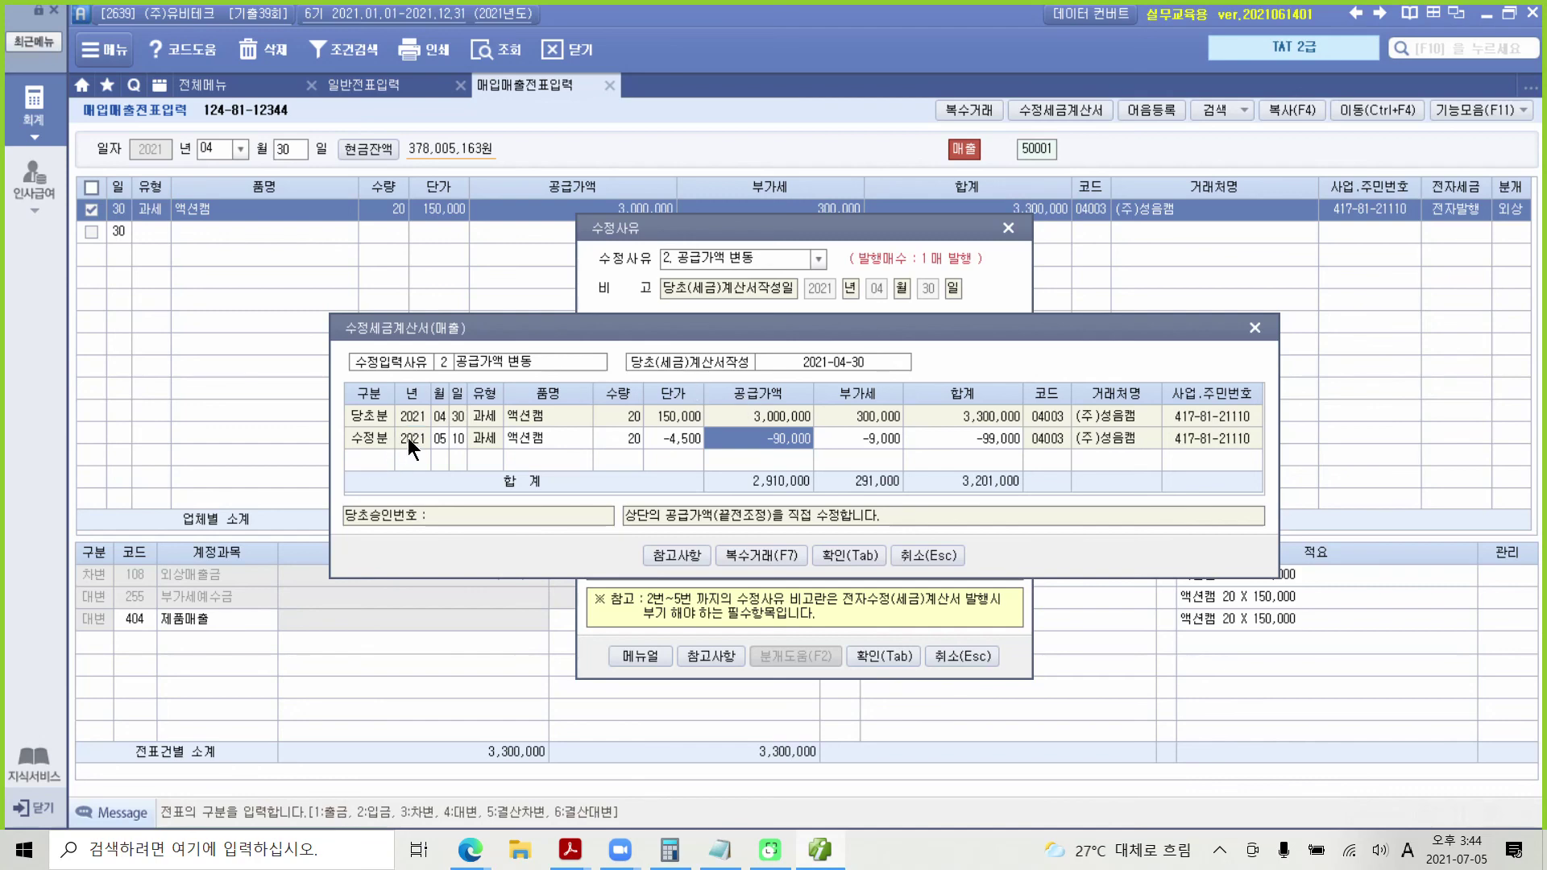
{"action": "left_click", "coordinate": [846, 559]}
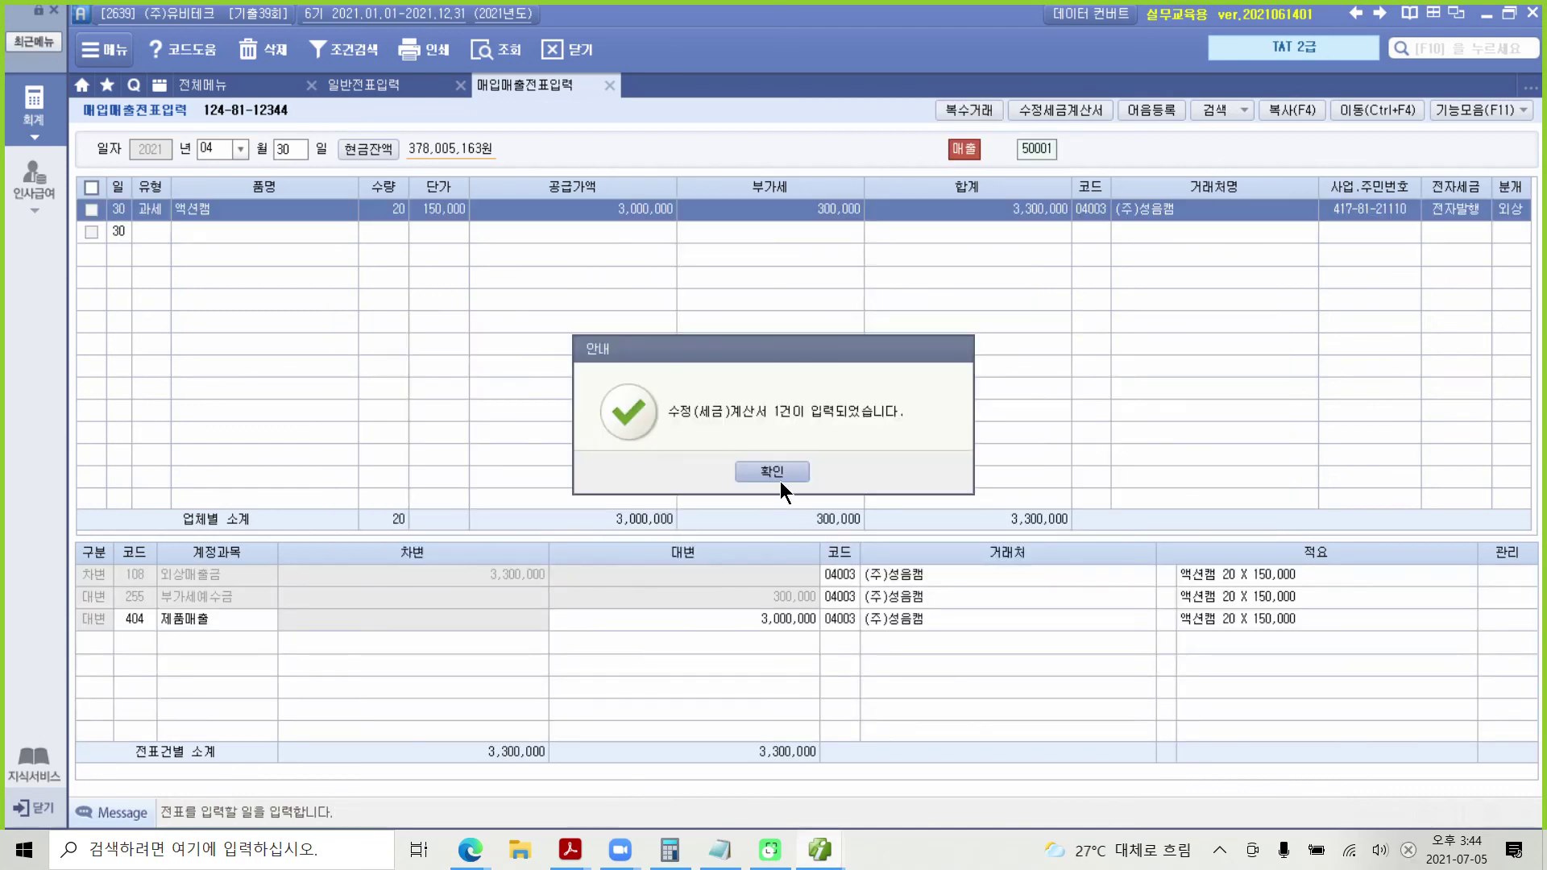
{"action": "left_click", "coordinate": [776, 473]}
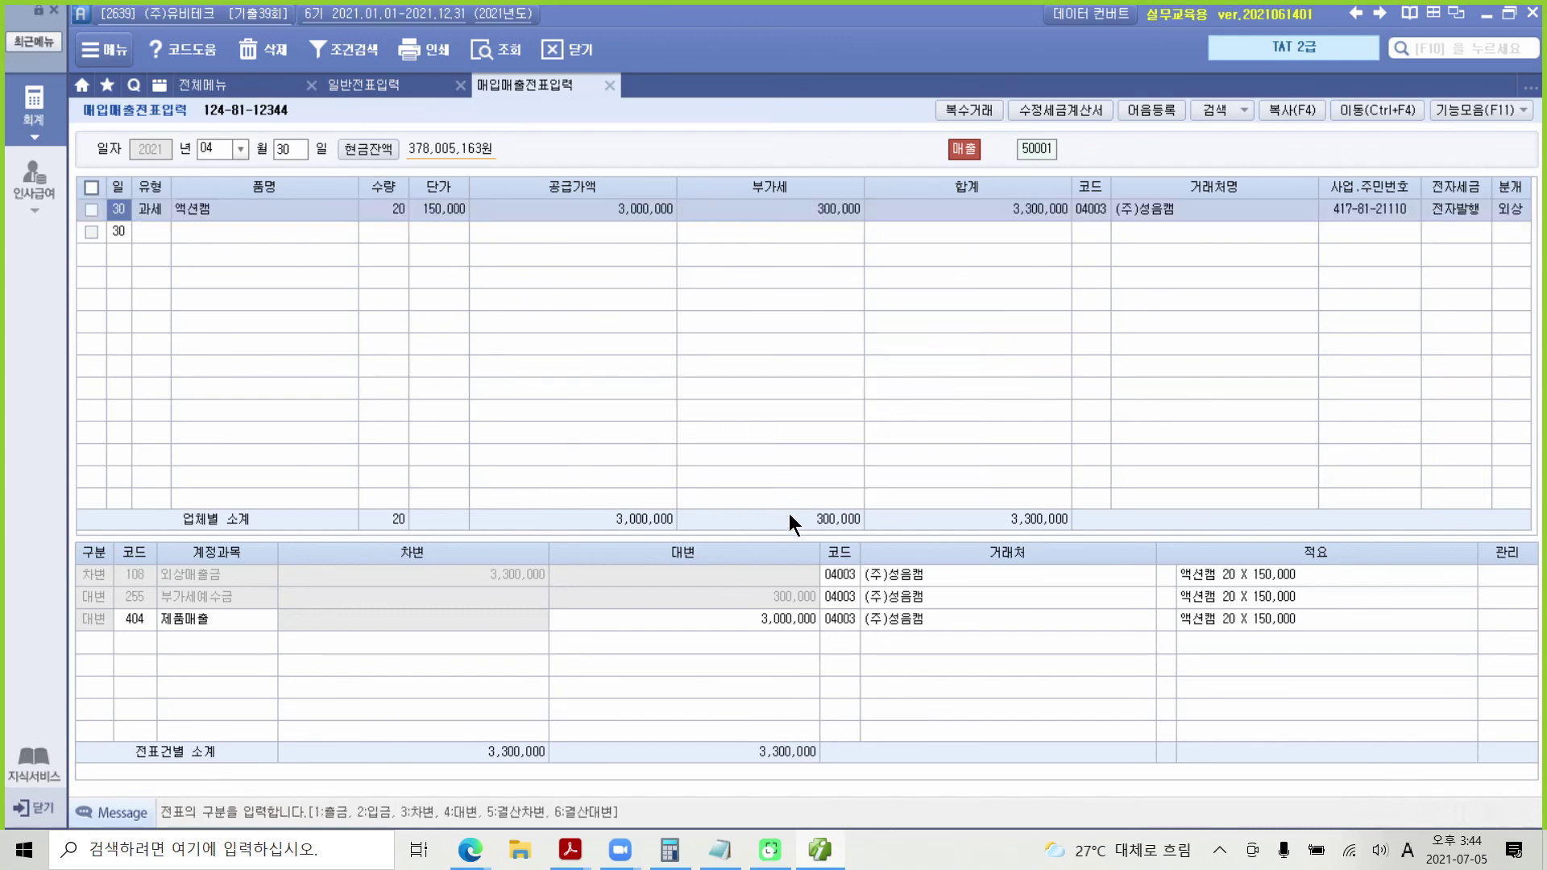
Step: Load 10 May vouchers and show the 액션캠 journal: 외상매출금 -99,000, 부가세예수금 -9,000, 제품매출 -90,000
{"action": "left_click", "coordinate": [240, 146]}
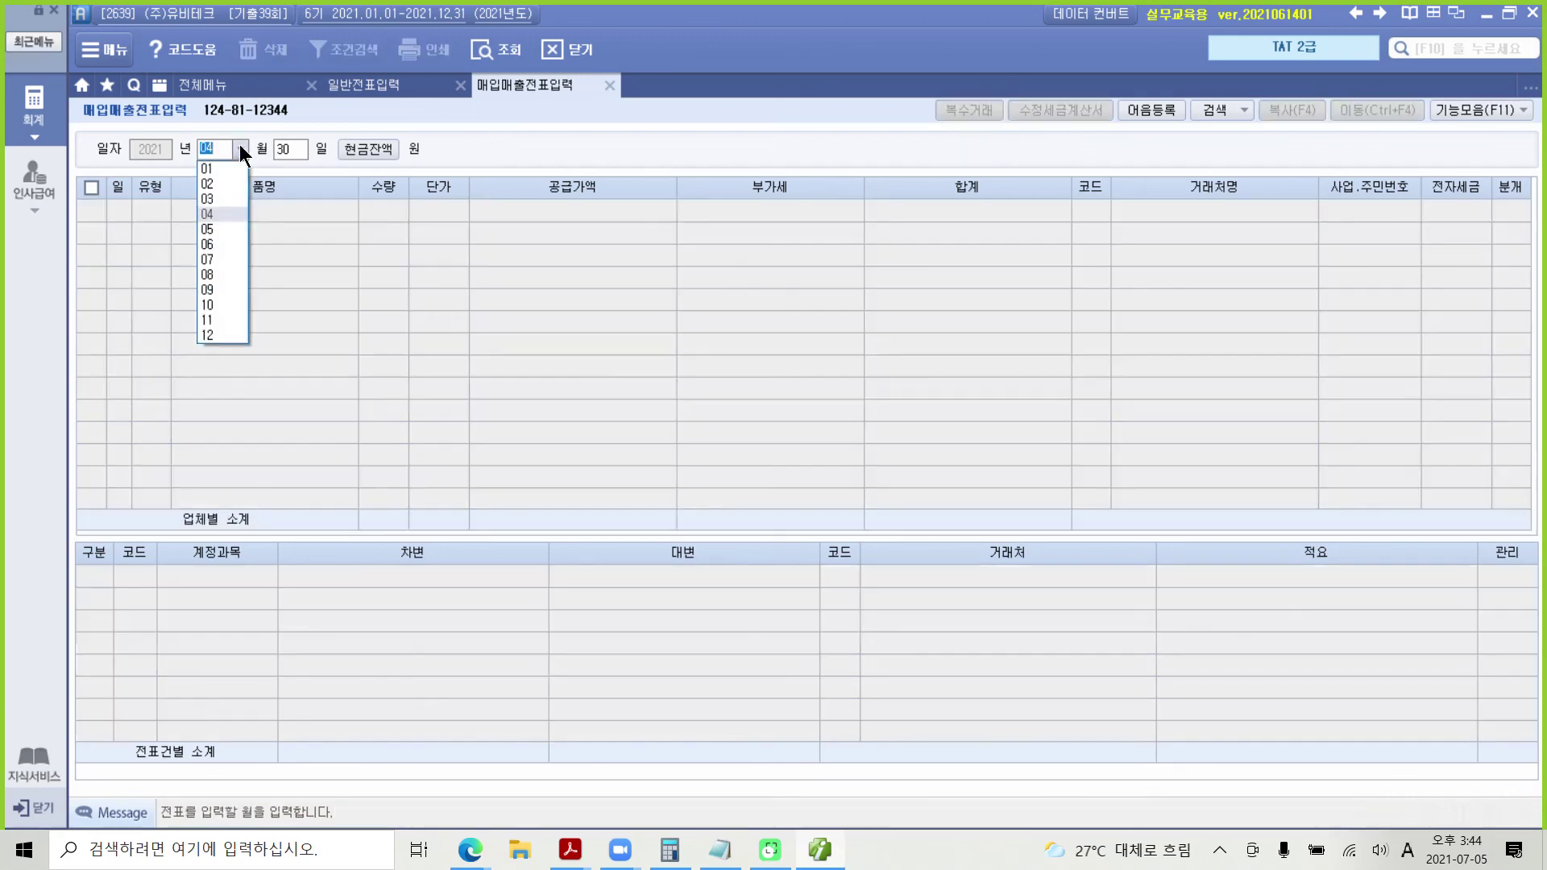
{"action": "left_click", "coordinate": [220, 229]}
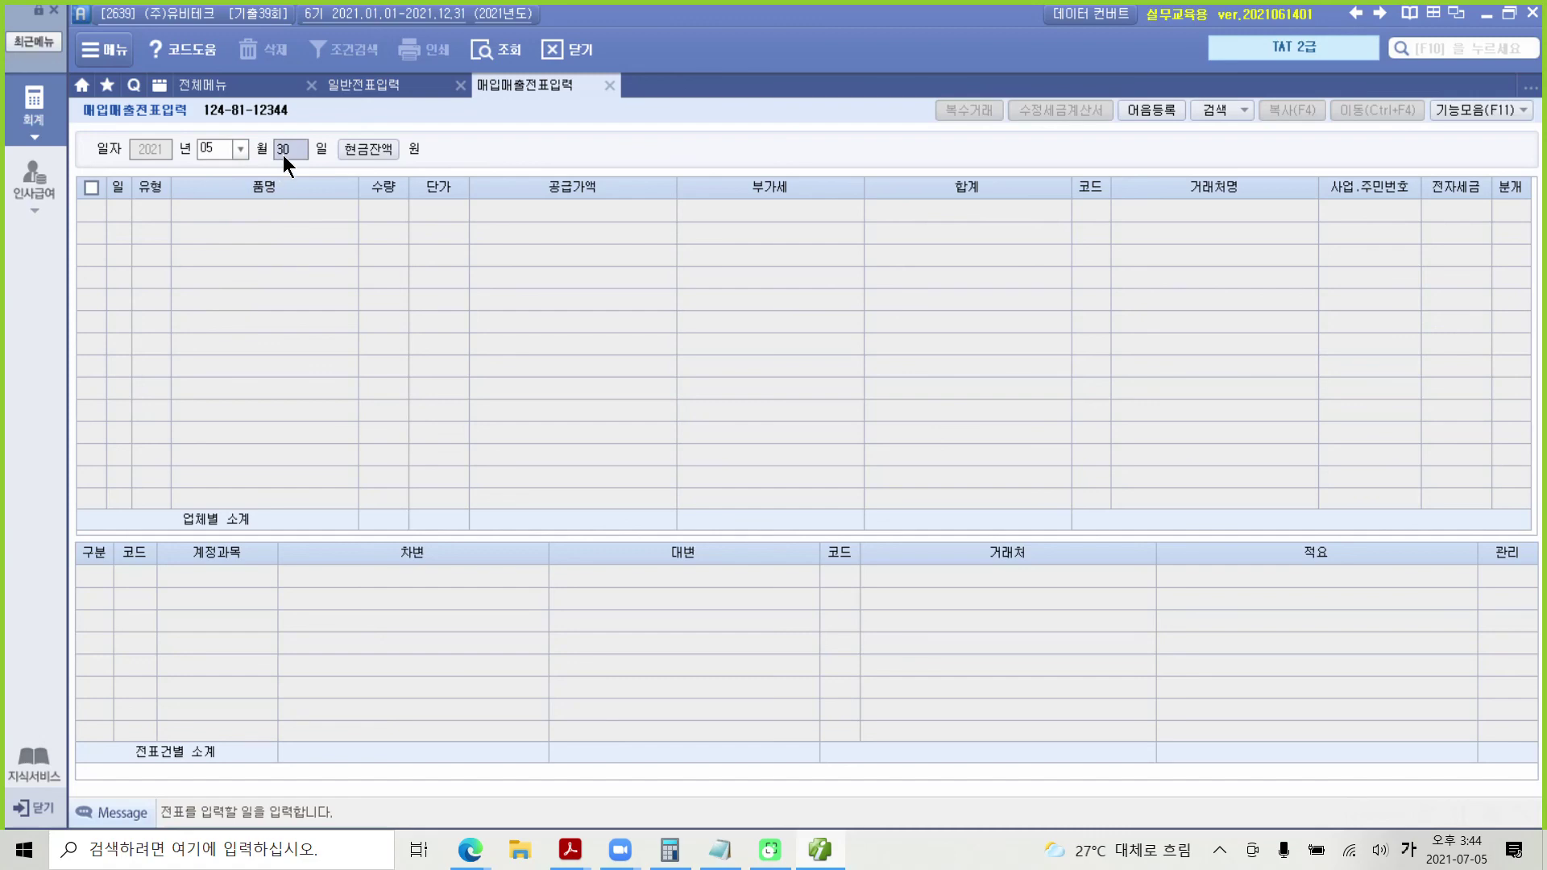
{"action": "type", "text": "10"}
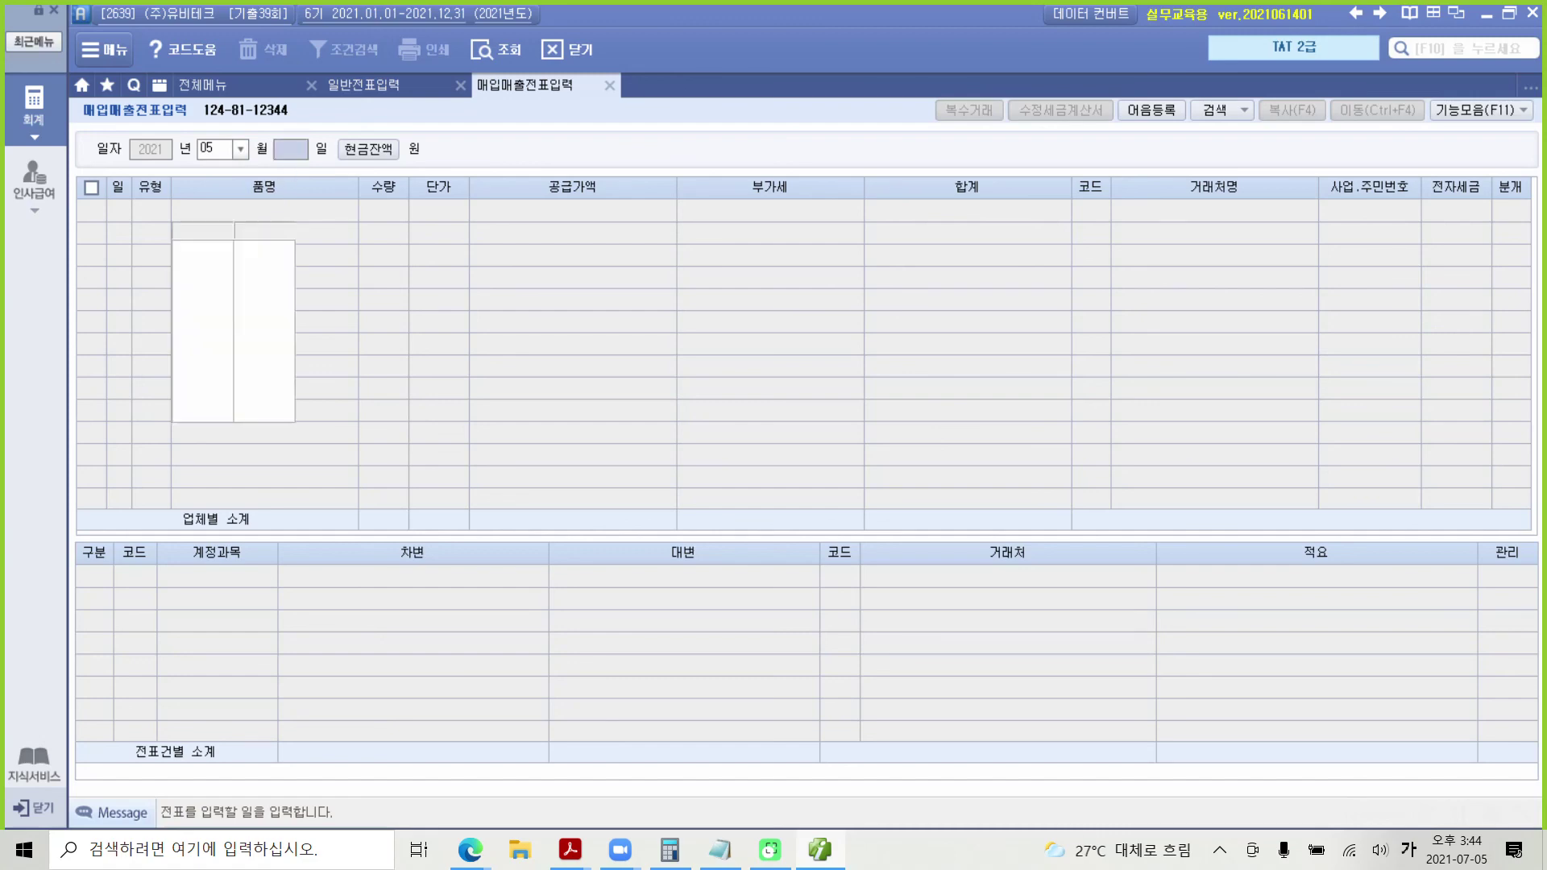
{"action": "key", "text": "Return"}
{"action": "left_click", "coordinate": [284, 151]}
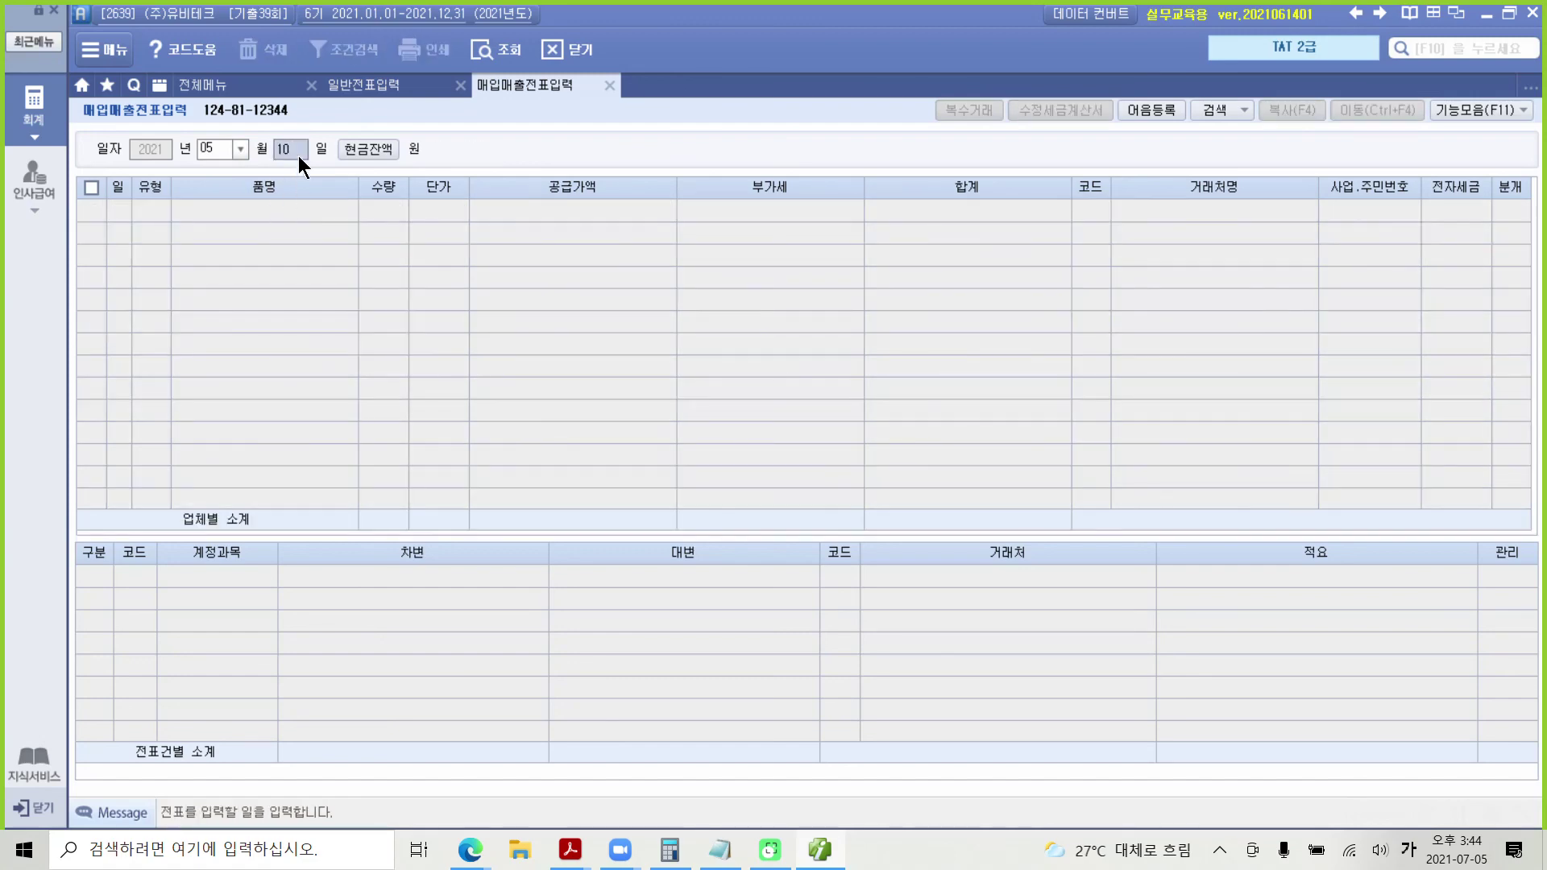
{"action": "key", "text": "Return"}
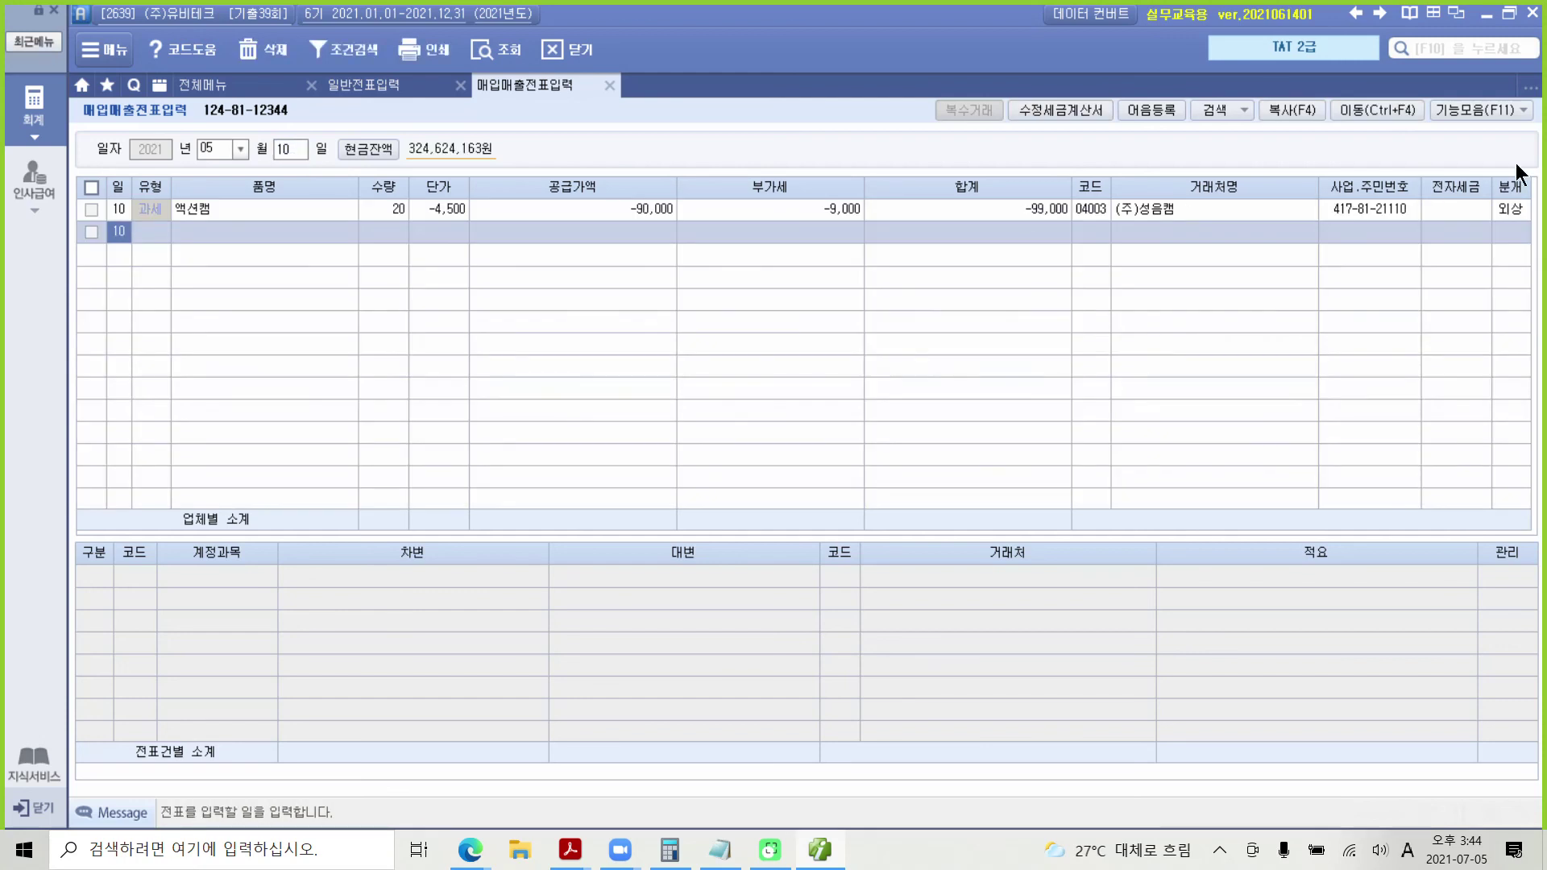
{"action": "left_click", "coordinate": [1506, 210]}
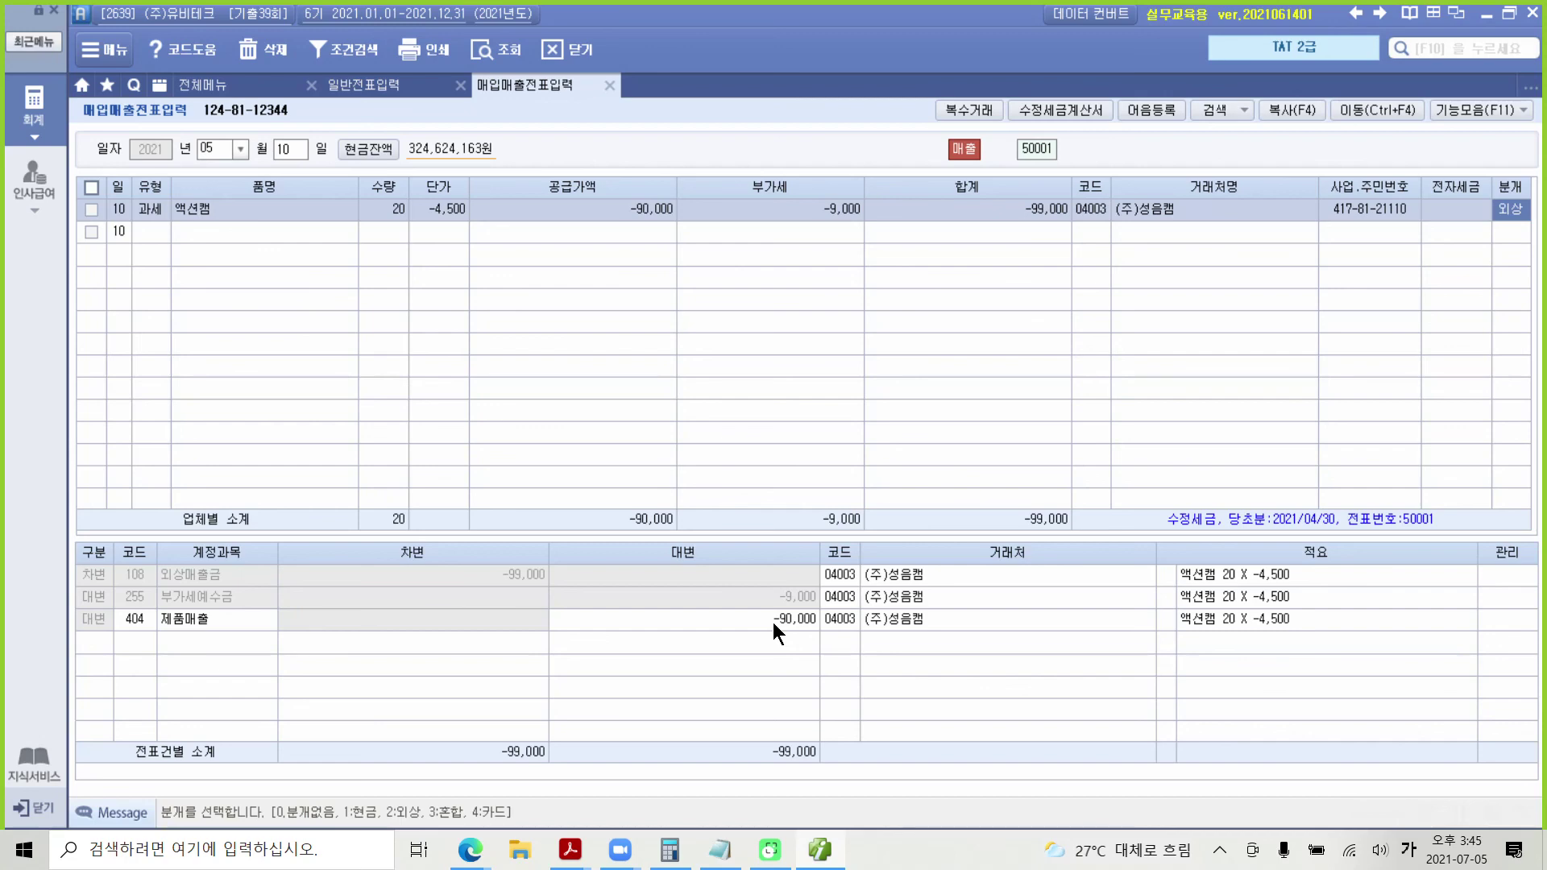
{"action": "left_click", "coordinate": [567, 855]}
{"action": "left_click", "coordinate": [507, 804]}
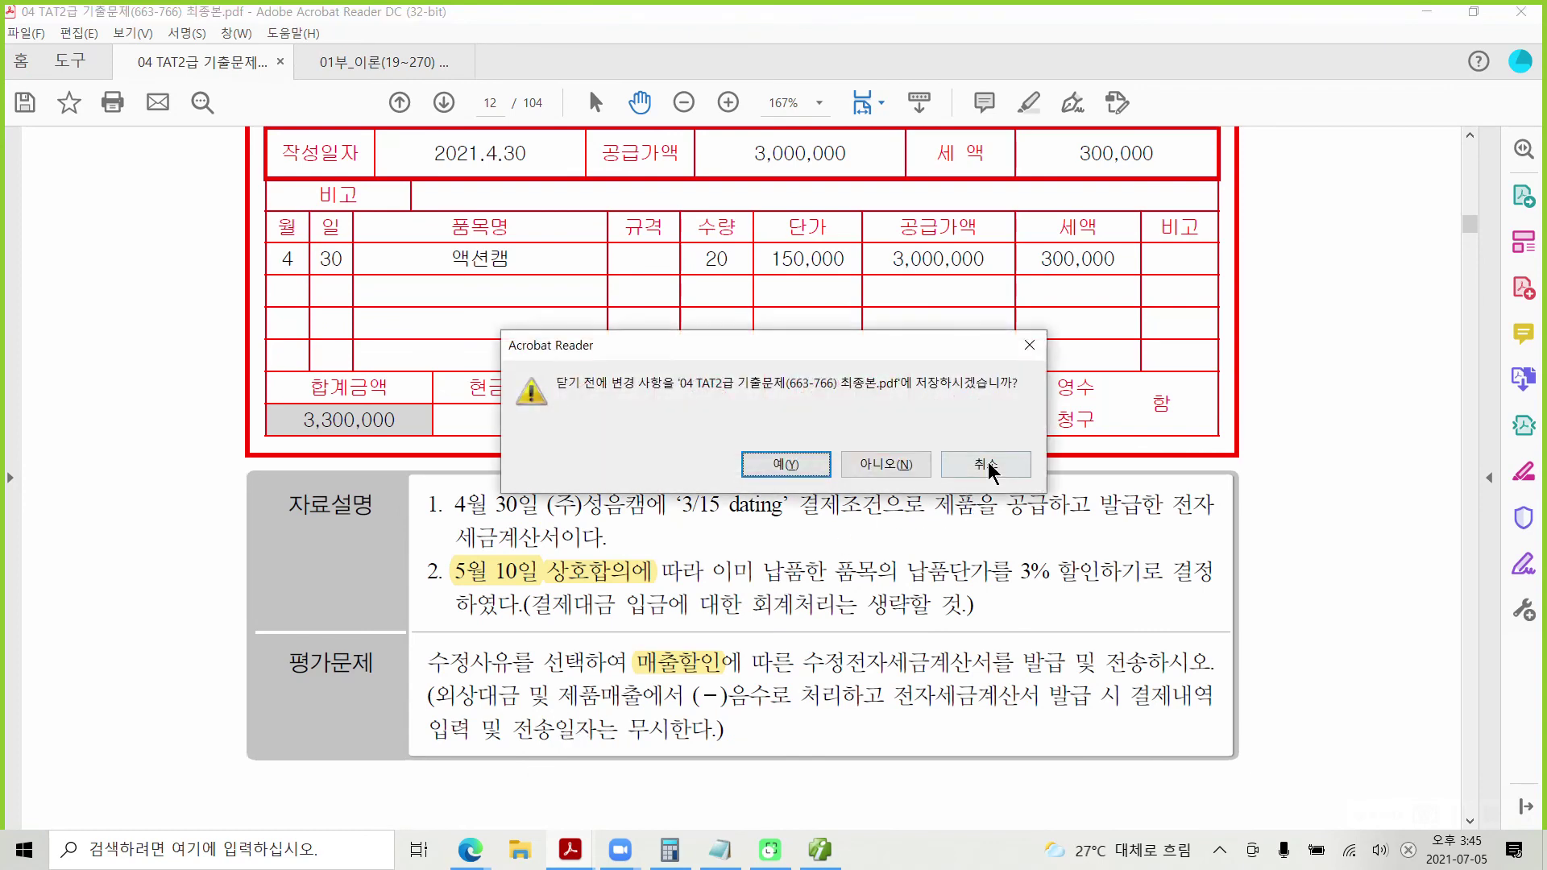
{"action": "left_click", "coordinate": [989, 471]}
{"action": "mouse_move", "coordinate": [810, 676]}
{"action": "left_mouse_down"}
{"action": "mouse_move", "coordinate": [1031, 668]}
{"action": "mouse_move", "coordinate": [1024, 637]}
{"action": "mouse_move", "coordinate": [1076, 685]}
{"action": "mouse_move", "coordinate": [1144, 668]}
{"action": "mouse_move", "coordinate": [1096, 642]}
{"action": "mouse_move", "coordinate": [1160, 680]}
{"action": "mouse_move", "coordinate": [1269, 680]}
{"action": "left_mouse_up"}
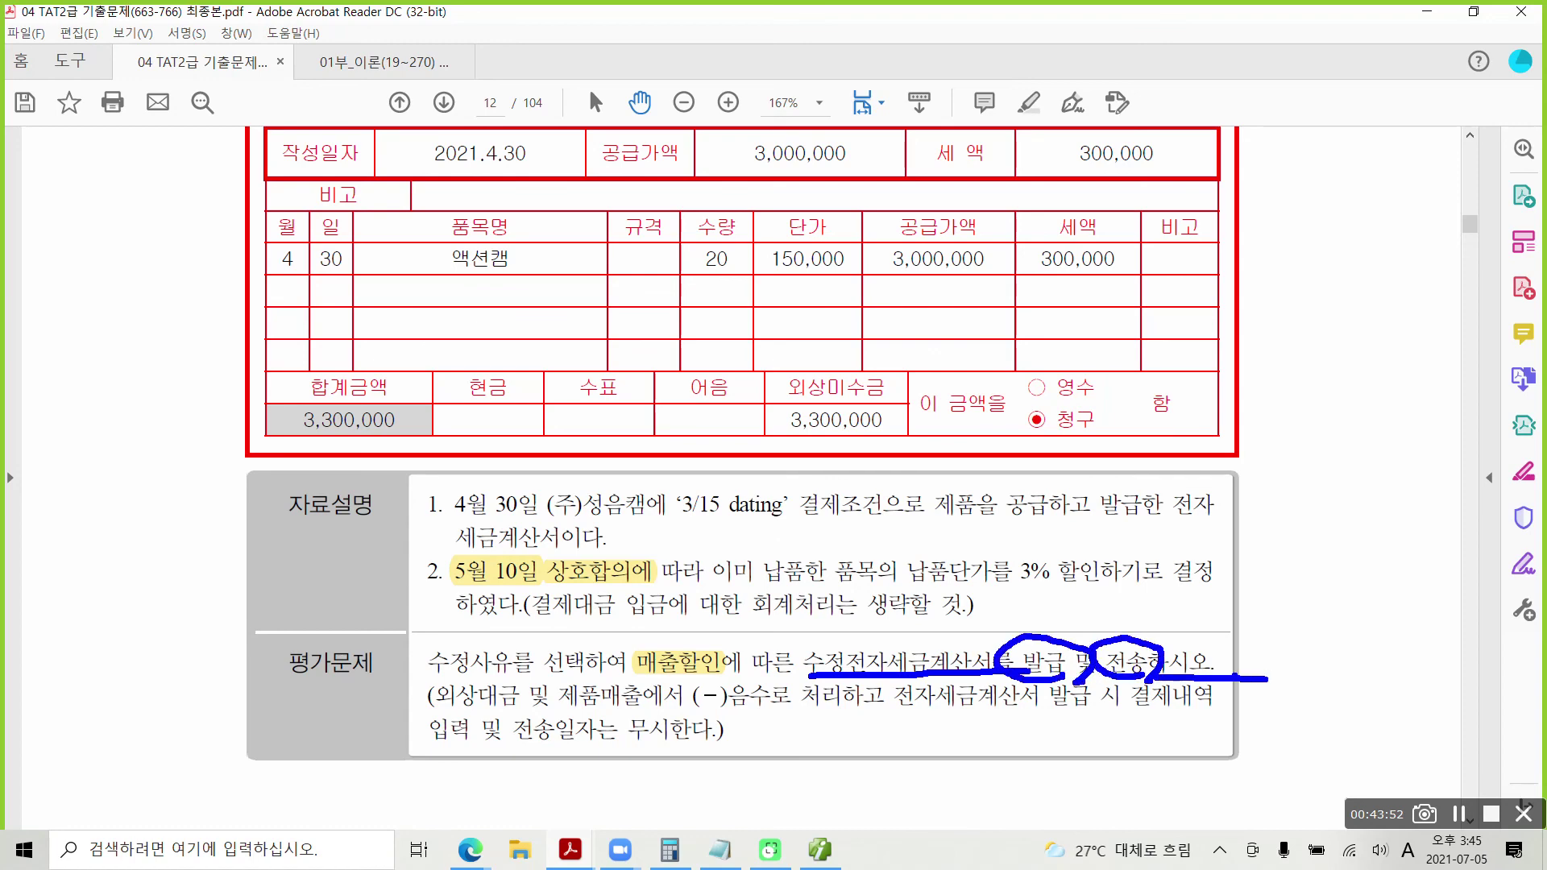
{"action": "key", "text": "Escape"}
{"action": "left_click", "coordinate": [808, 858]}
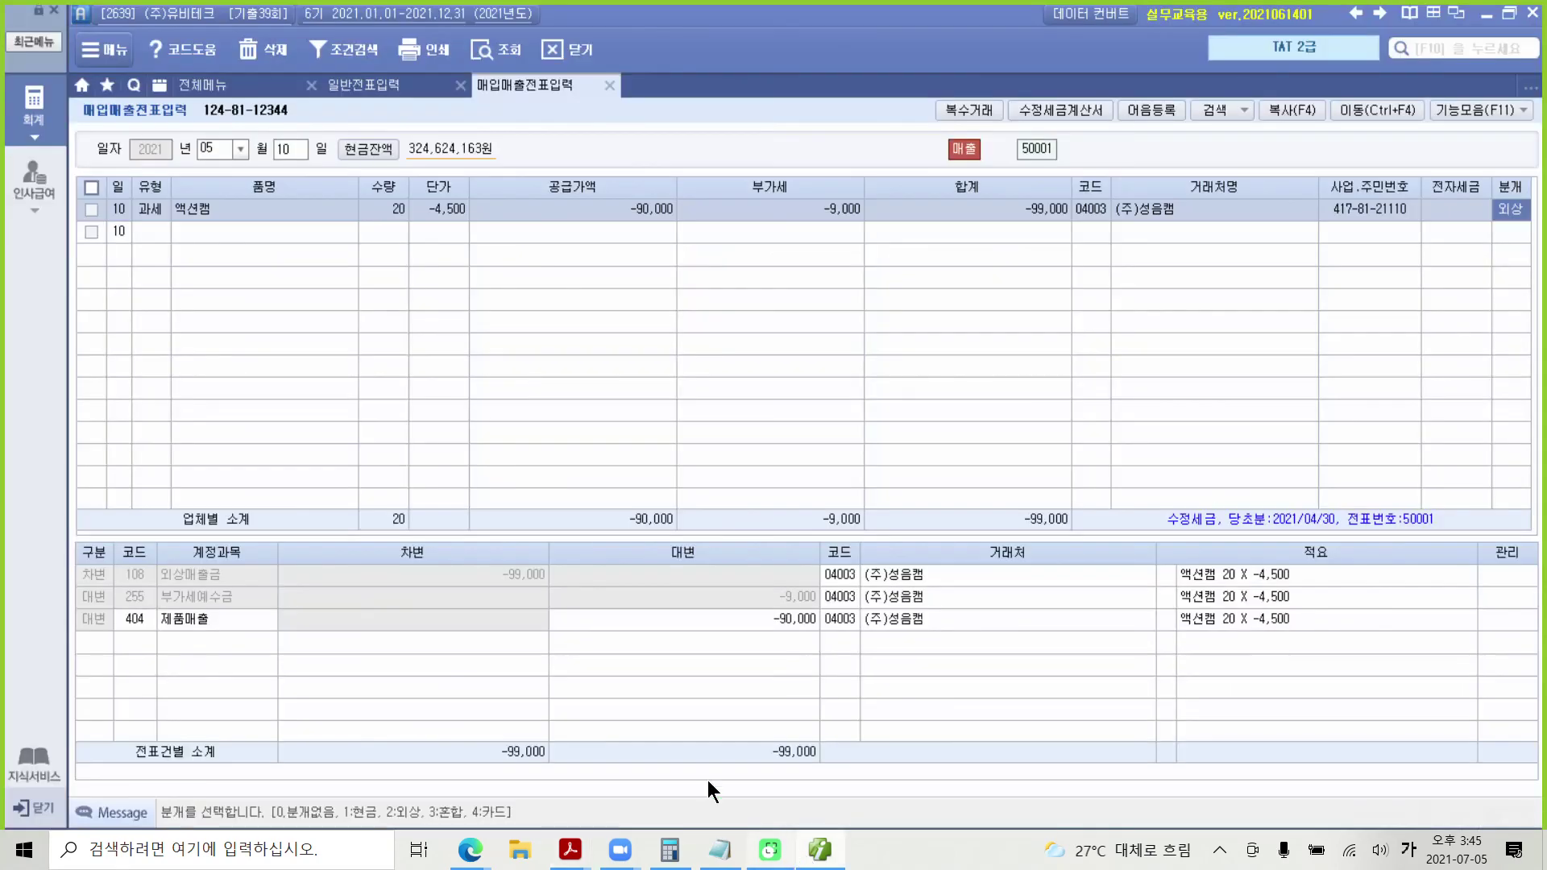
Step: Open 전자세금계산서 발행 및 내역관리 with the period set to 2021-05-10 ~ 2021-05-10
{"action": "left_click", "coordinate": [33, 124]}
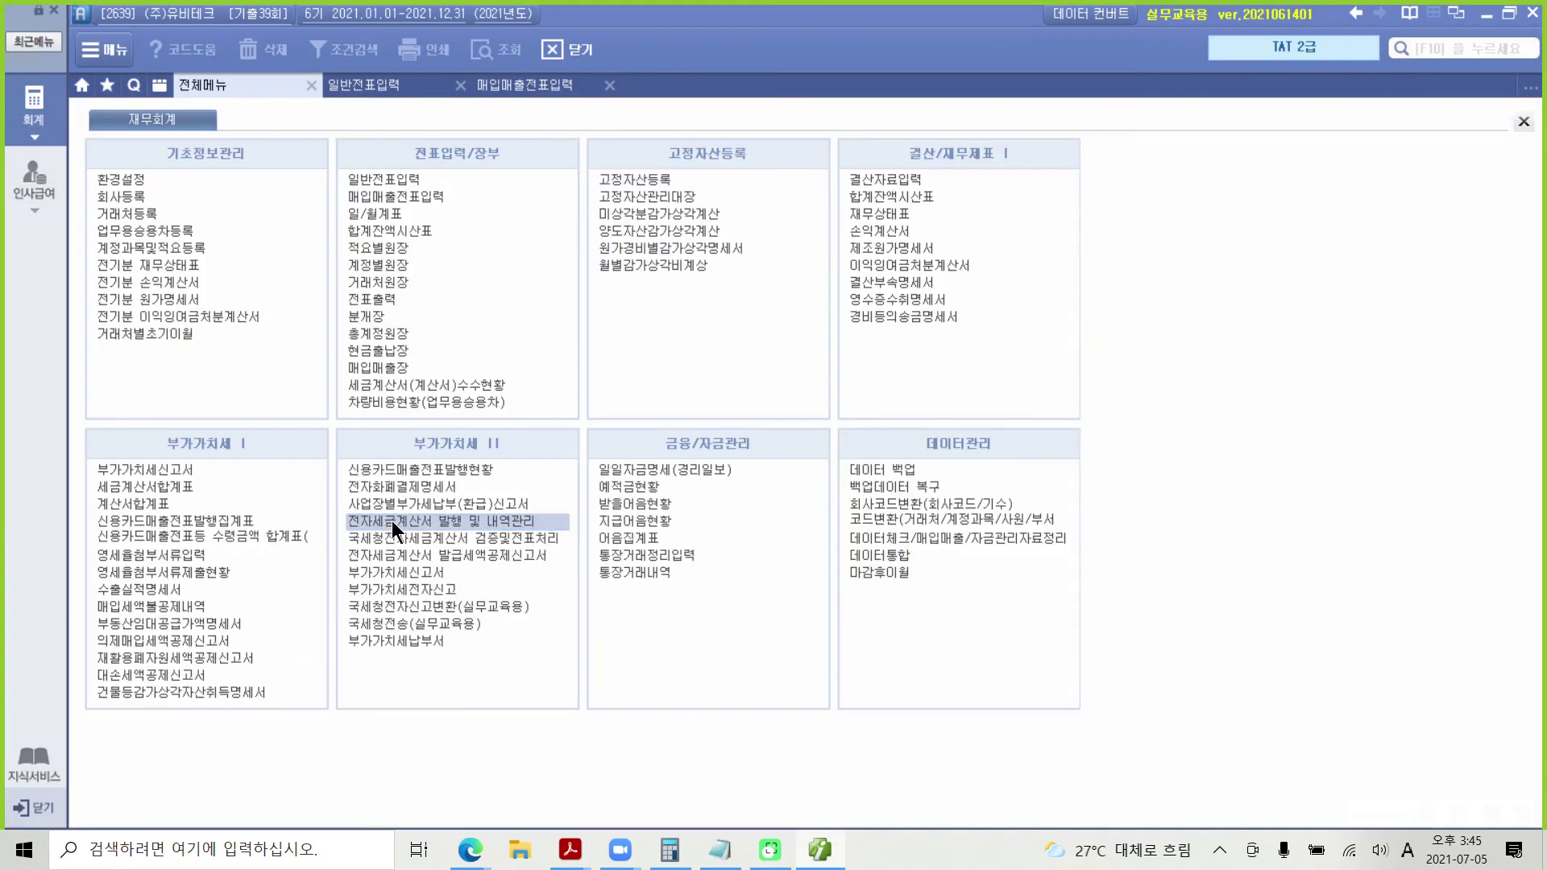
{"action": "left_click", "coordinate": [459, 520]}
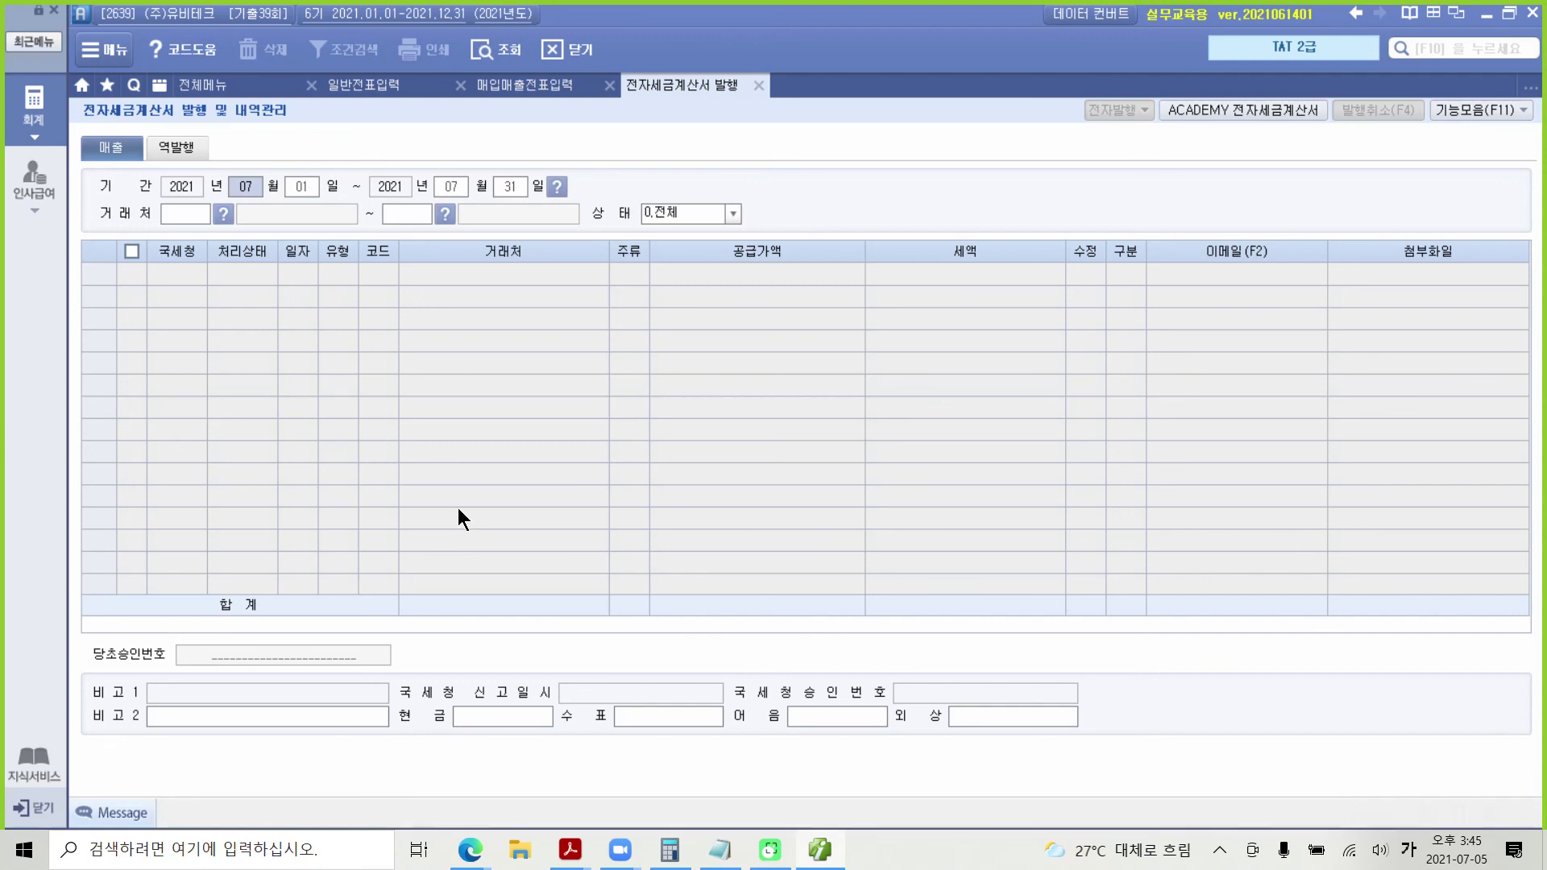
{"action": "type", "text": "05"}
{"action": "key", "text": "Return"}
{"action": "type", "text": "10"}
{"action": "key", "text": "Return"}
{"action": "type", "text": "05"}
{"action": "key", "text": "Return"}
{"action": "type", "text": "10"}
{"action": "key", "text": "Return"}
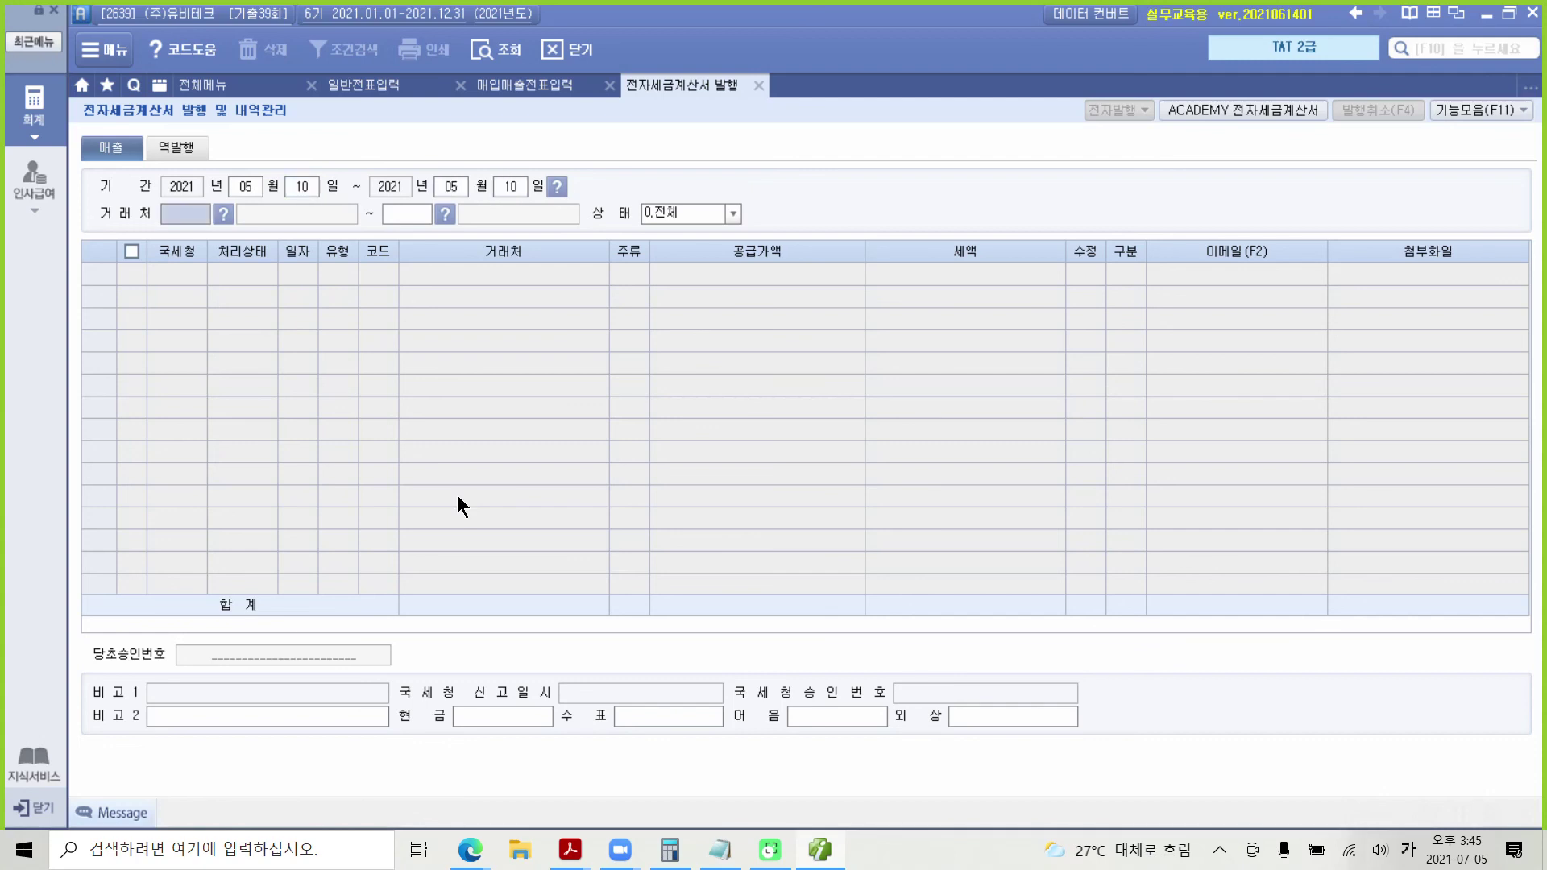
{"action": "key", "text": "Return"}
{"action": "key", "text": "Return"}
{"action": "key", "text": "Return"}
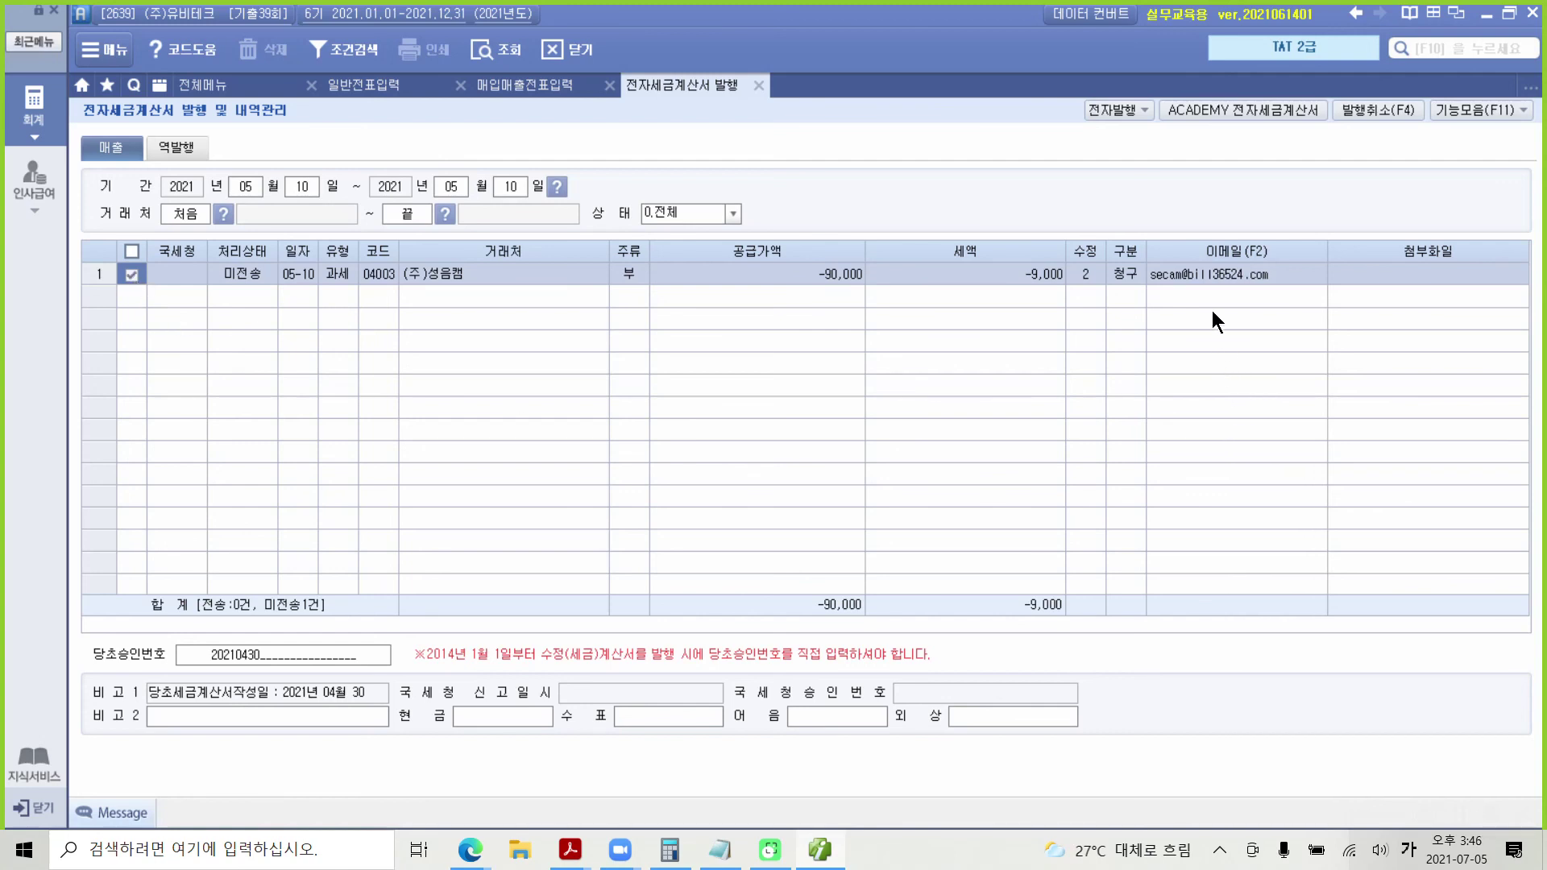
Step: Issue the checked modified e-tax invoice with 전자발행 and 발행(F3)
{"action": "left_click", "coordinate": [1109, 111]}
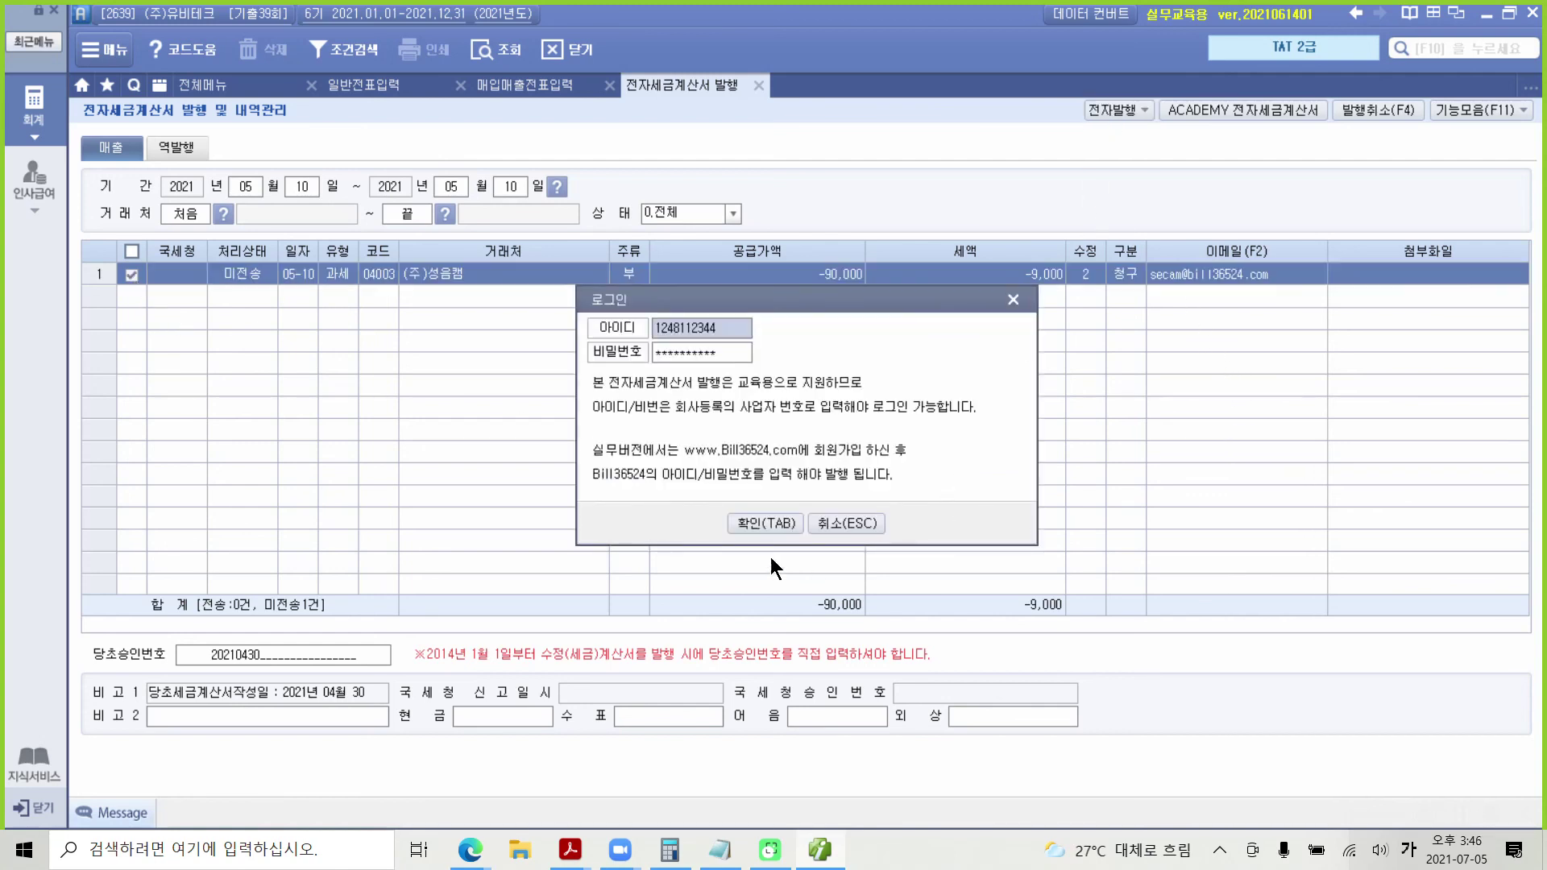
{"action": "left_click", "coordinate": [736, 527]}
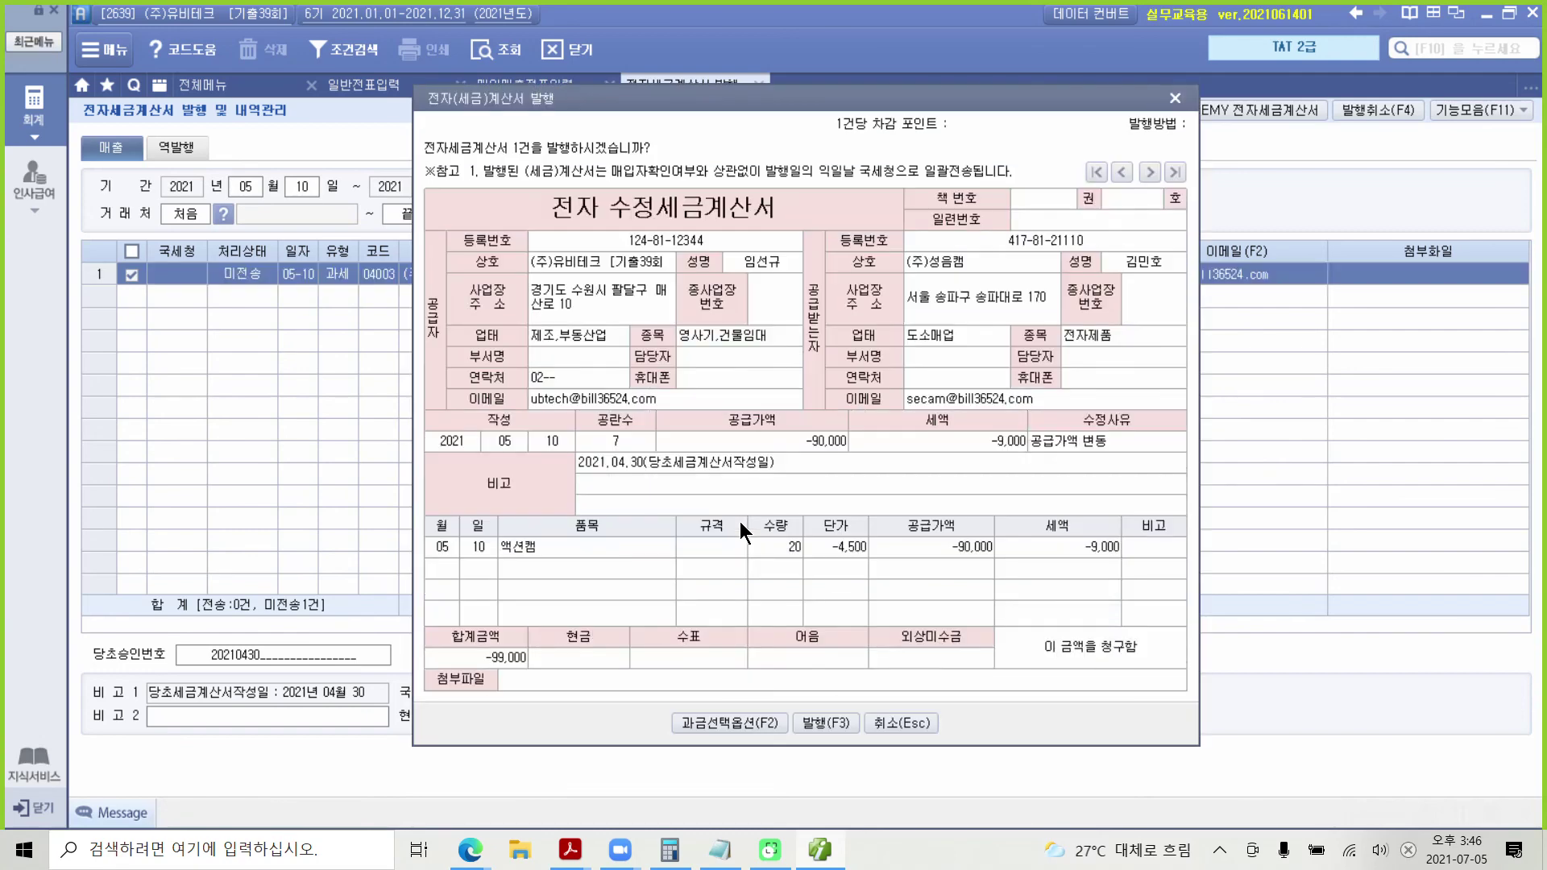
{"action": "left_click", "coordinate": [844, 723]}
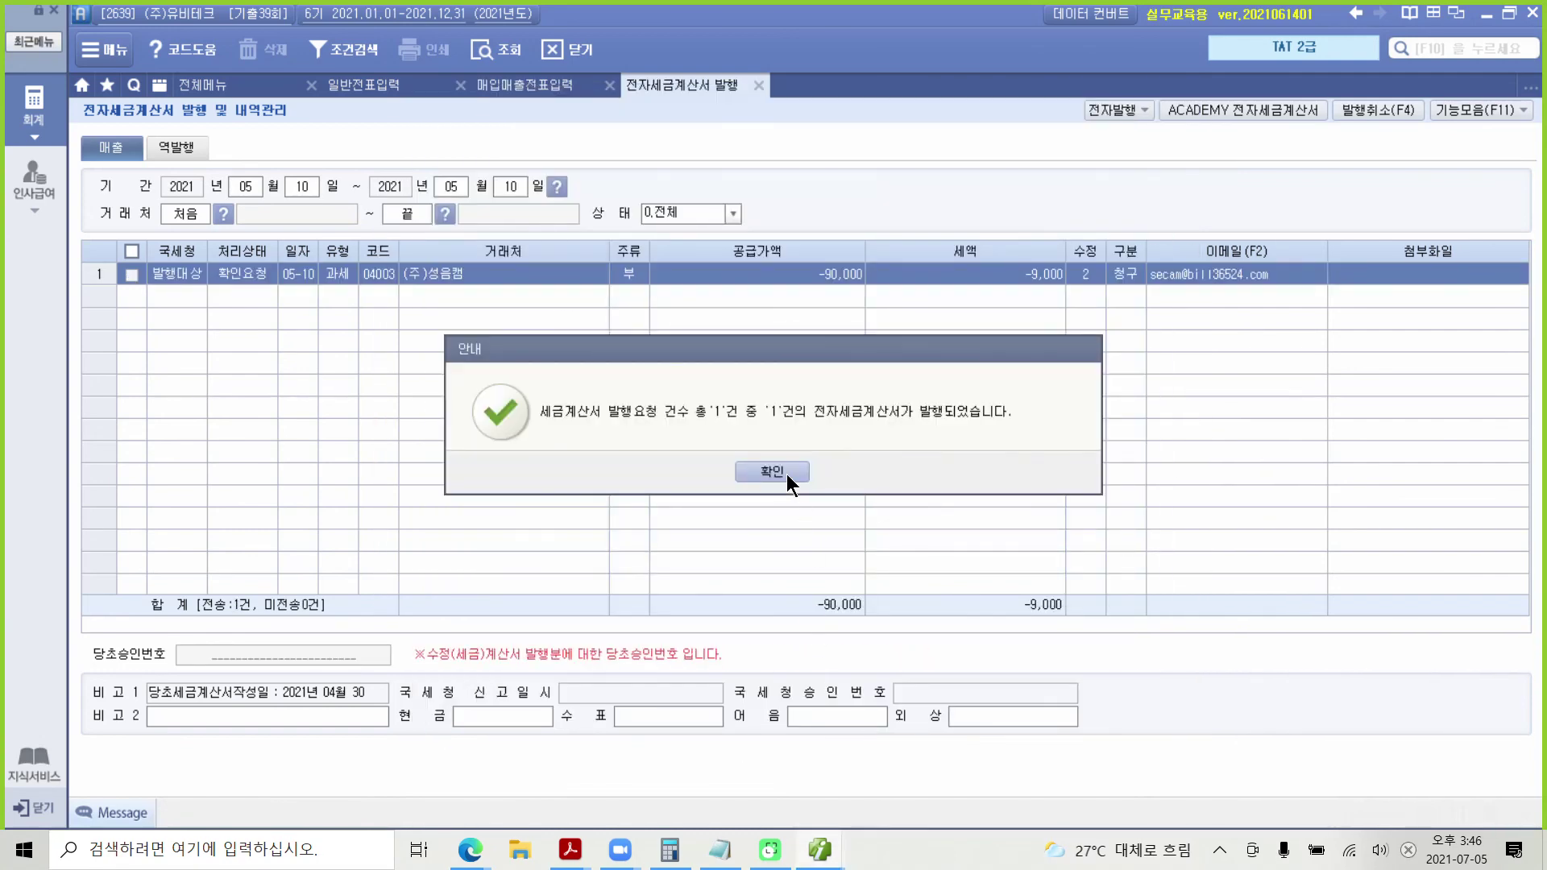
{"action": "left_click", "coordinate": [771, 472]}
Step: Transmit the unsent sales invoice through the ACADEMY practice e-invoice portal, then close it
{"action": "left_click", "coordinate": [1245, 101]}
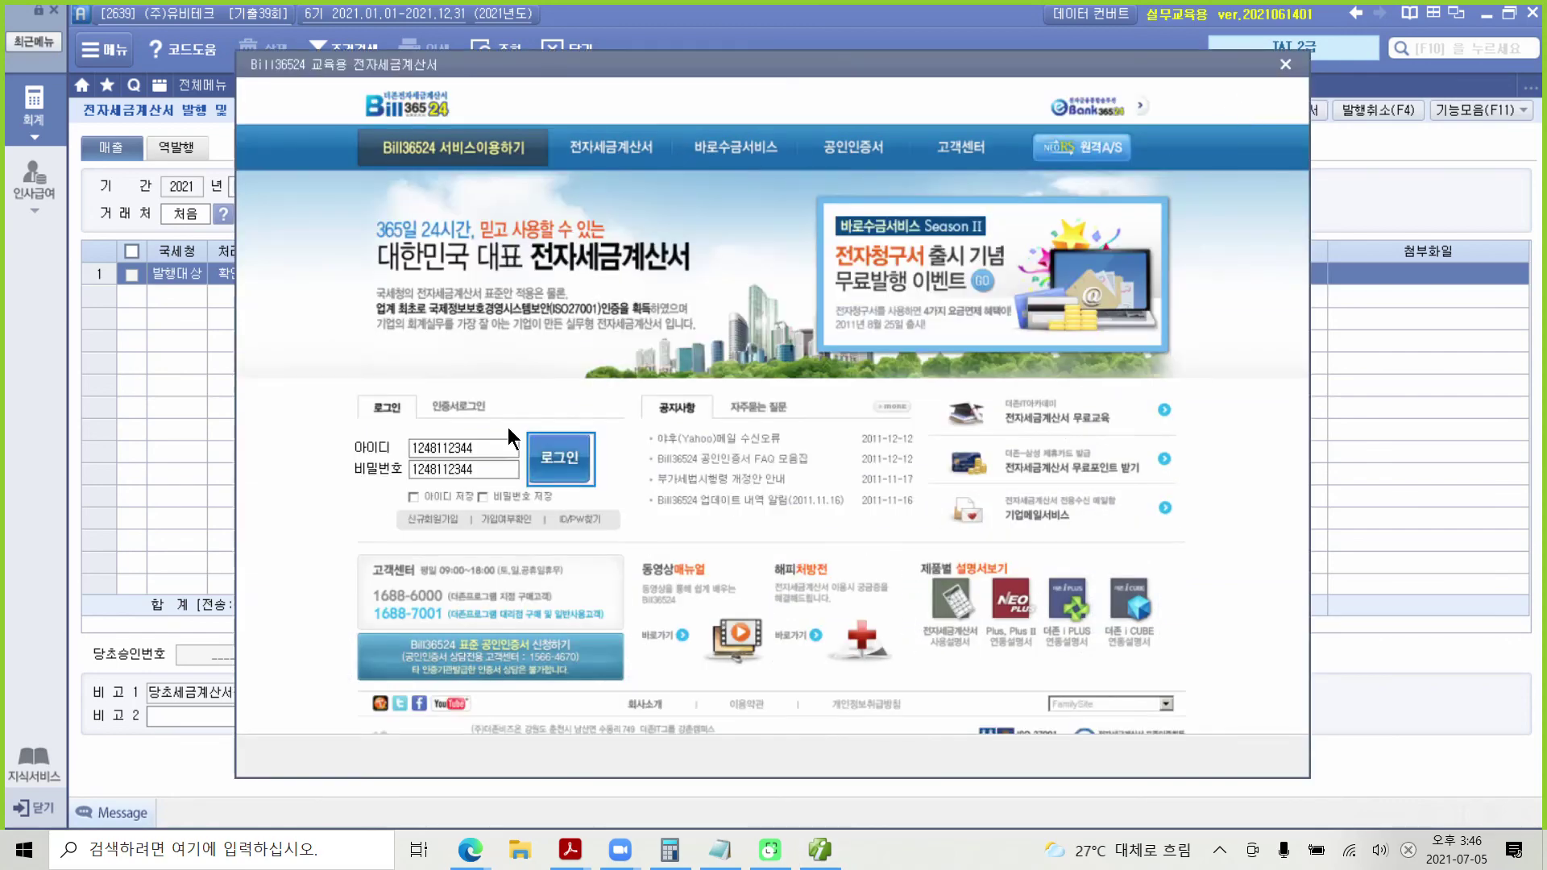
{"action": "left_click", "coordinate": [564, 445]}
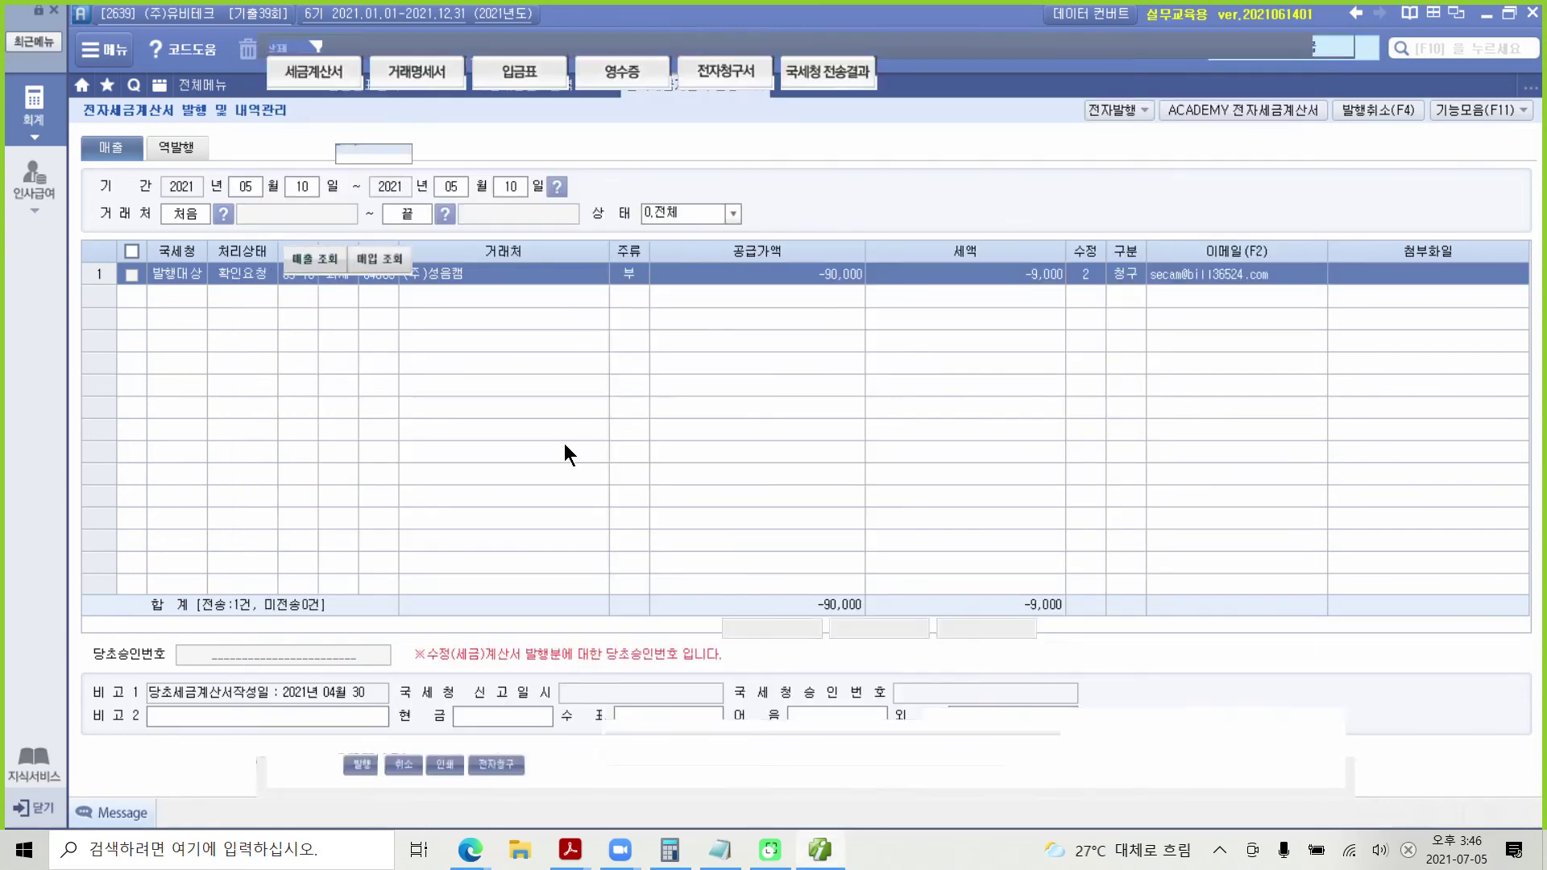
{"action": "left_click", "coordinate": [308, 222]}
{"action": "left_click", "coordinate": [319, 266]}
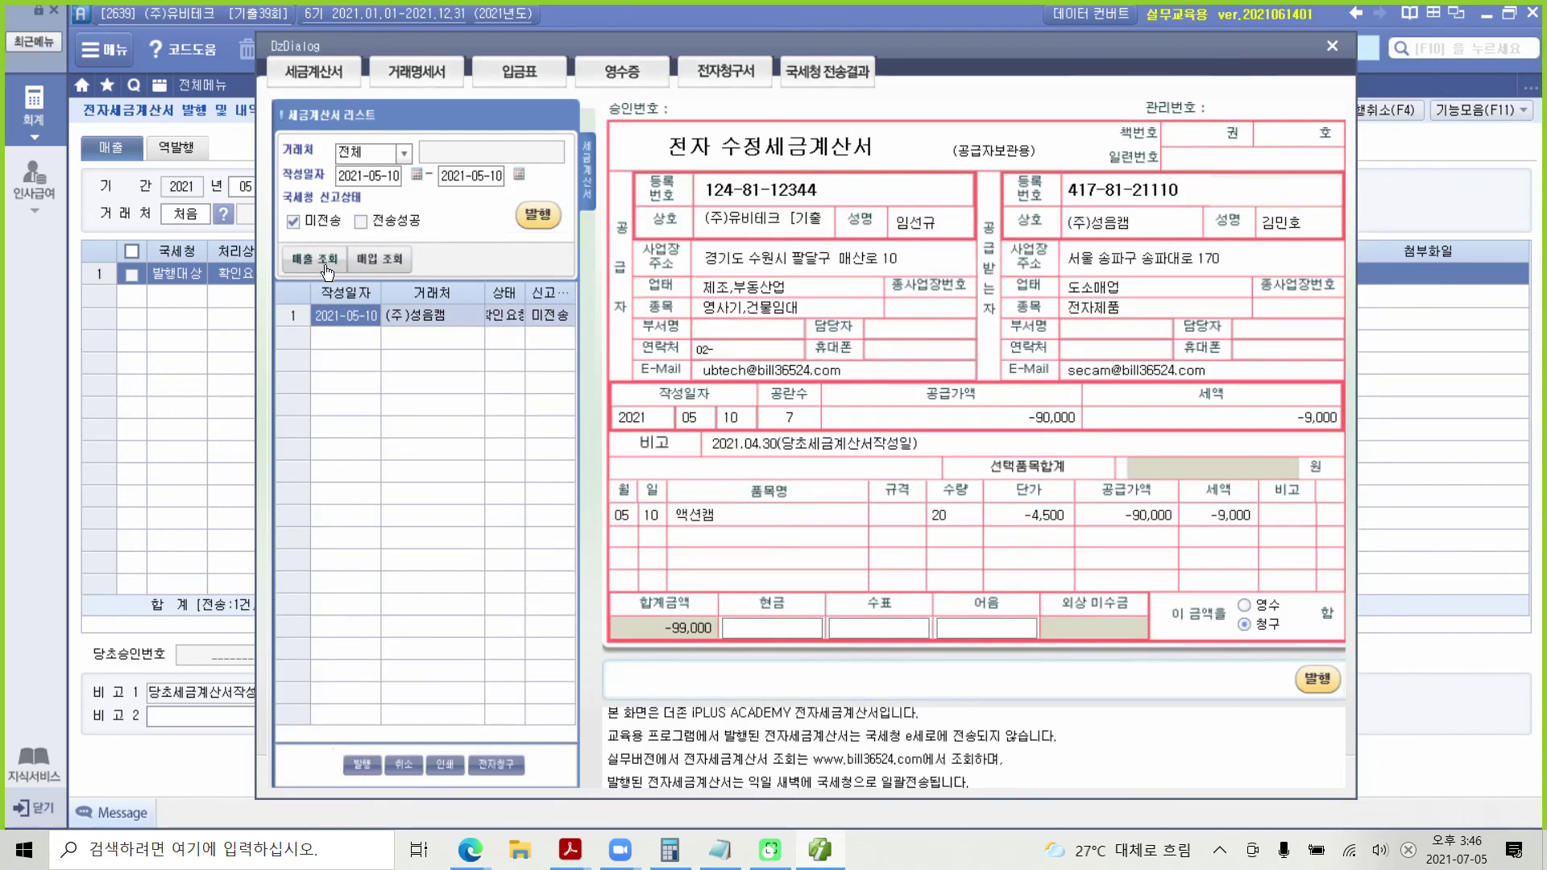
{"action": "left_click", "coordinate": [535, 216]}
{"action": "left_click", "coordinate": [765, 469]}
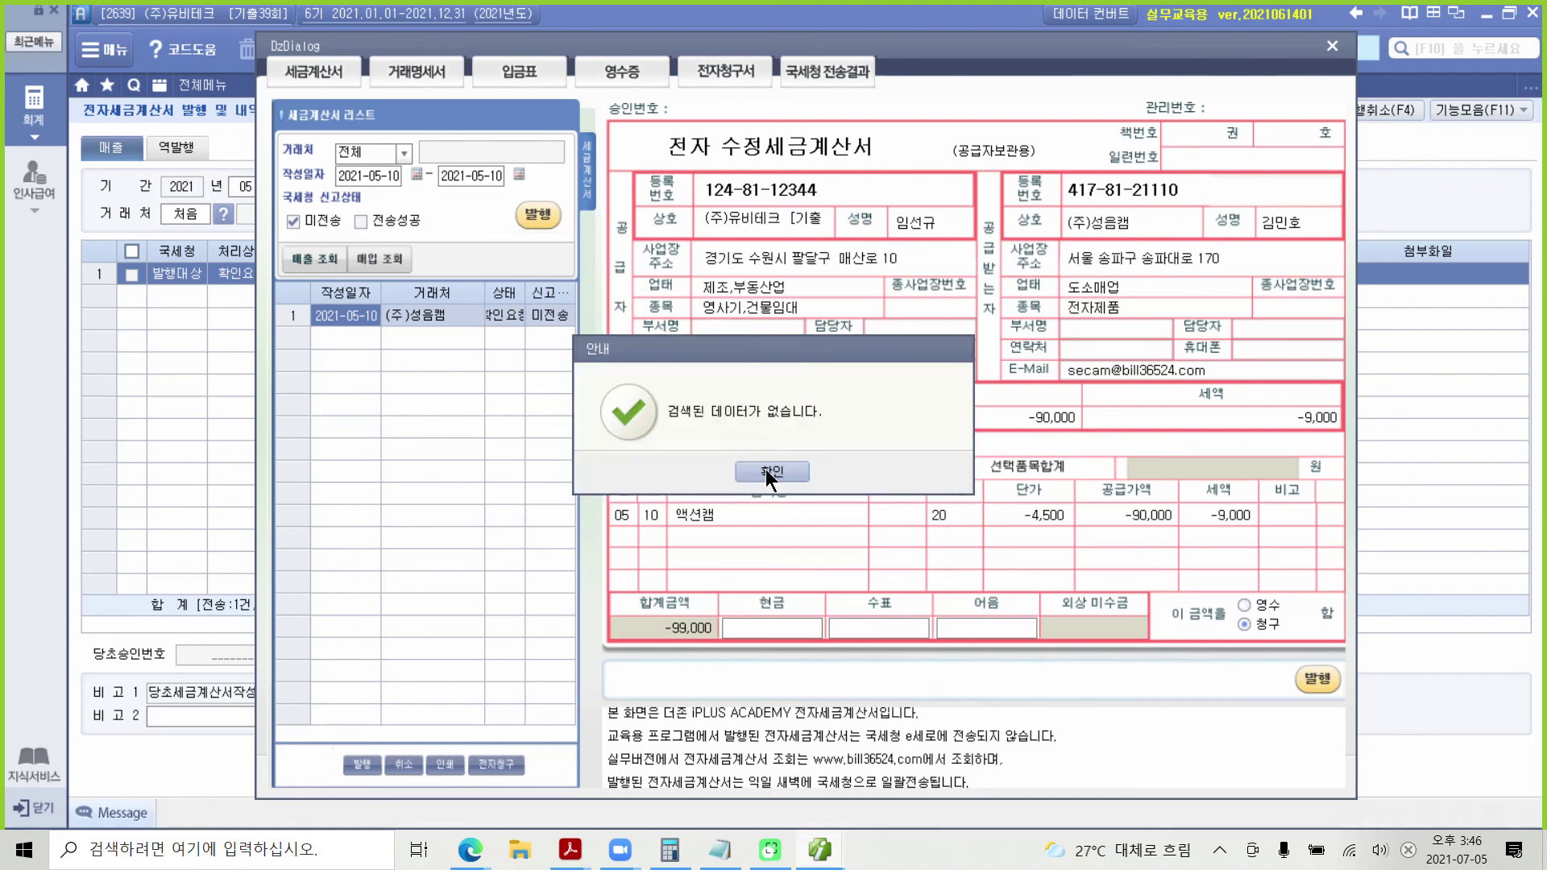
{"action": "left_click", "coordinate": [766, 469]}
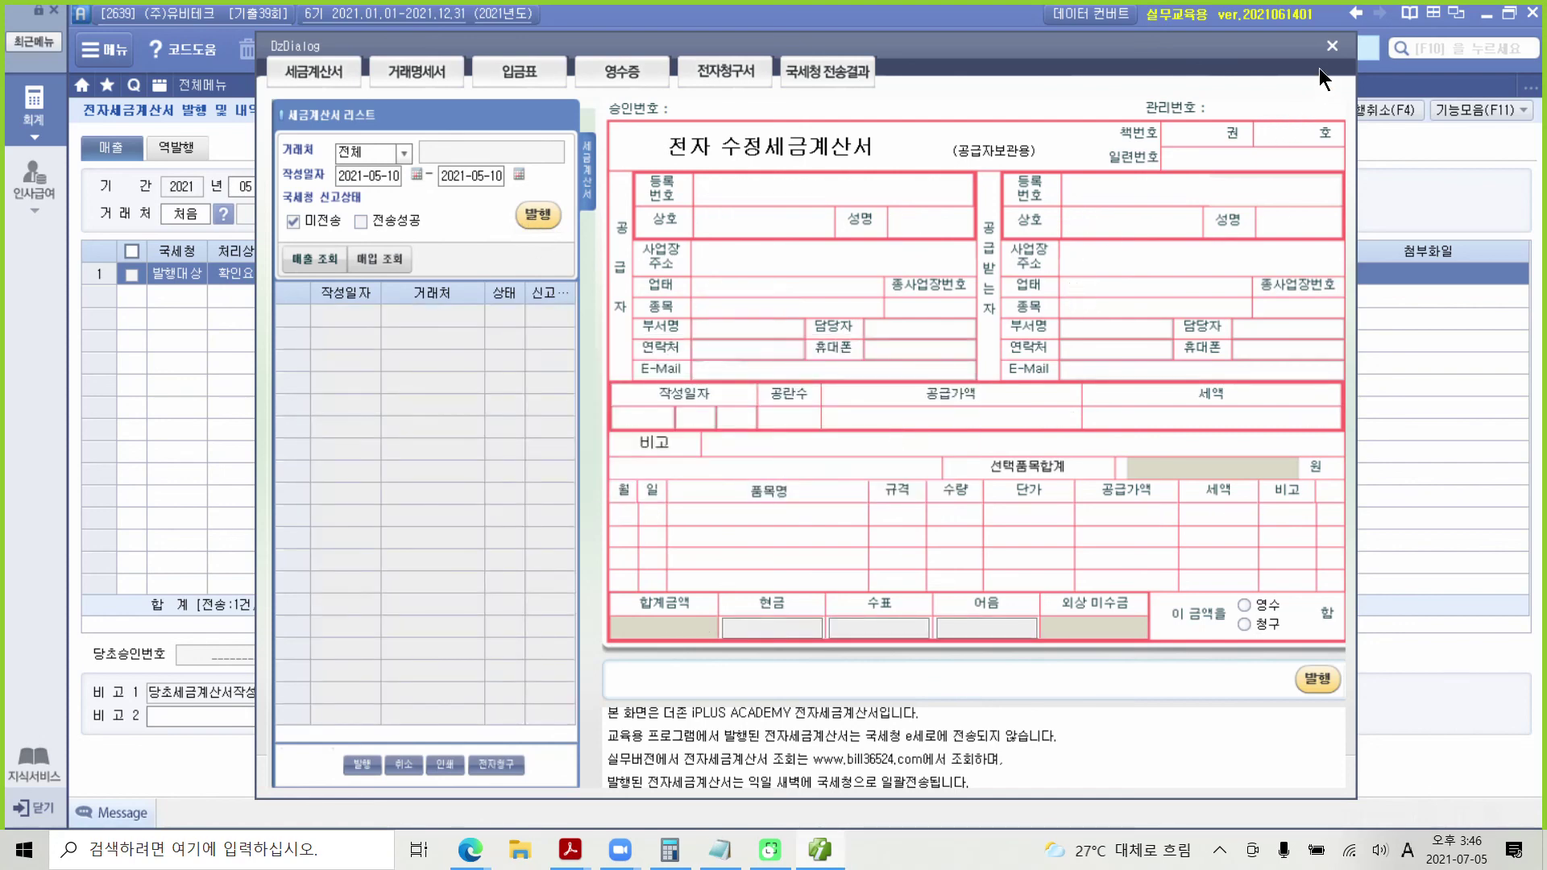
{"action": "left_click", "coordinate": [1332, 46]}
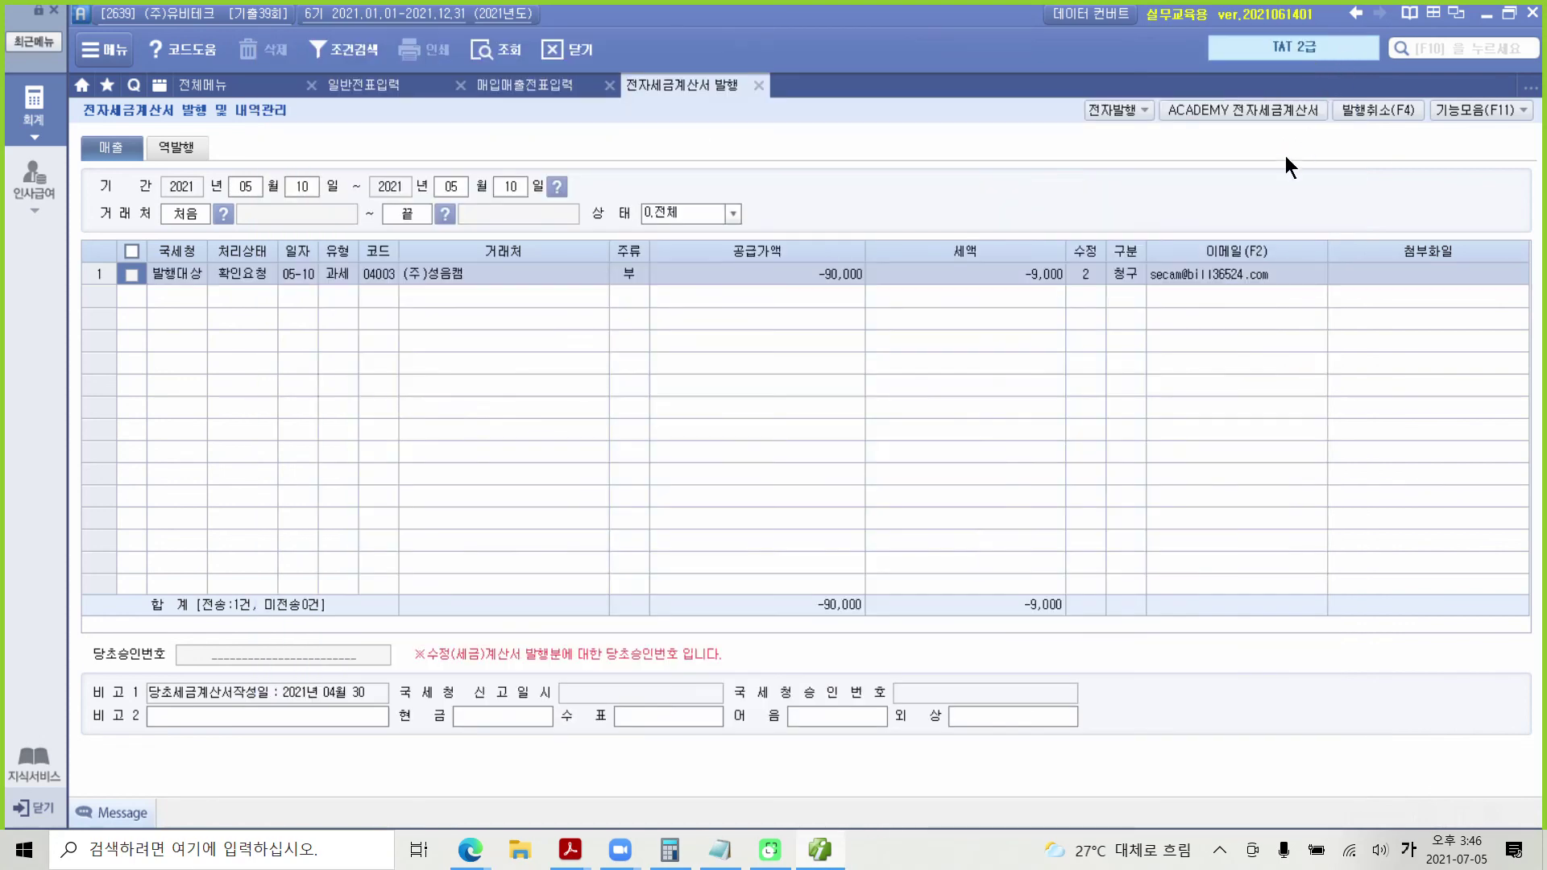
Step: Refresh the 5/10 (주)성음캠 voucher so its 전자세금 cell reads 전자발행
{"action": "left_click", "coordinate": [762, 86]}
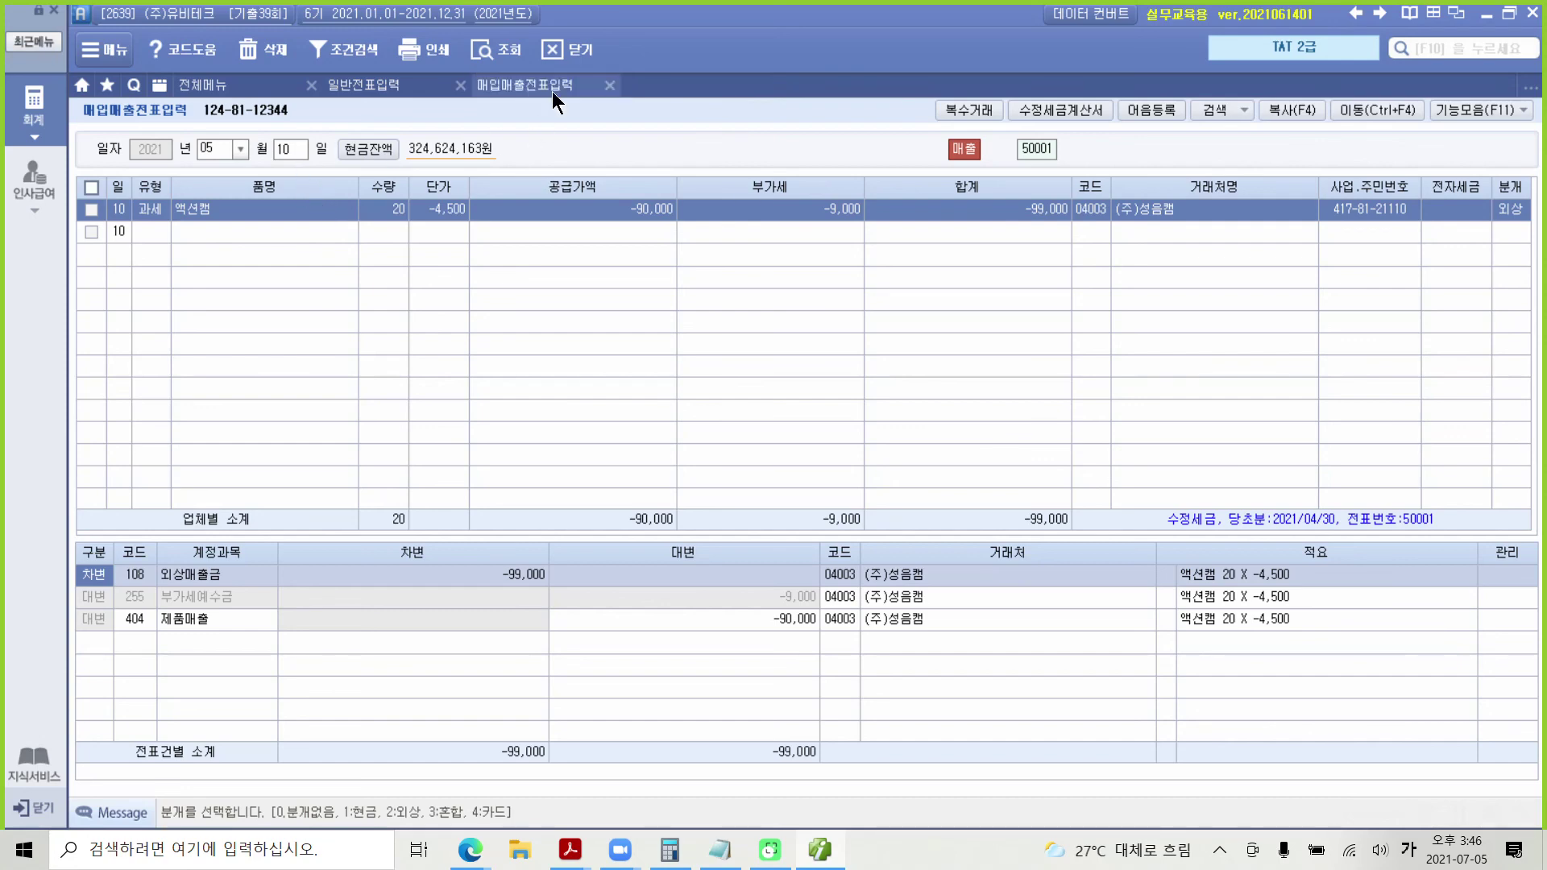
{"action": "left_click", "coordinate": [510, 48]}
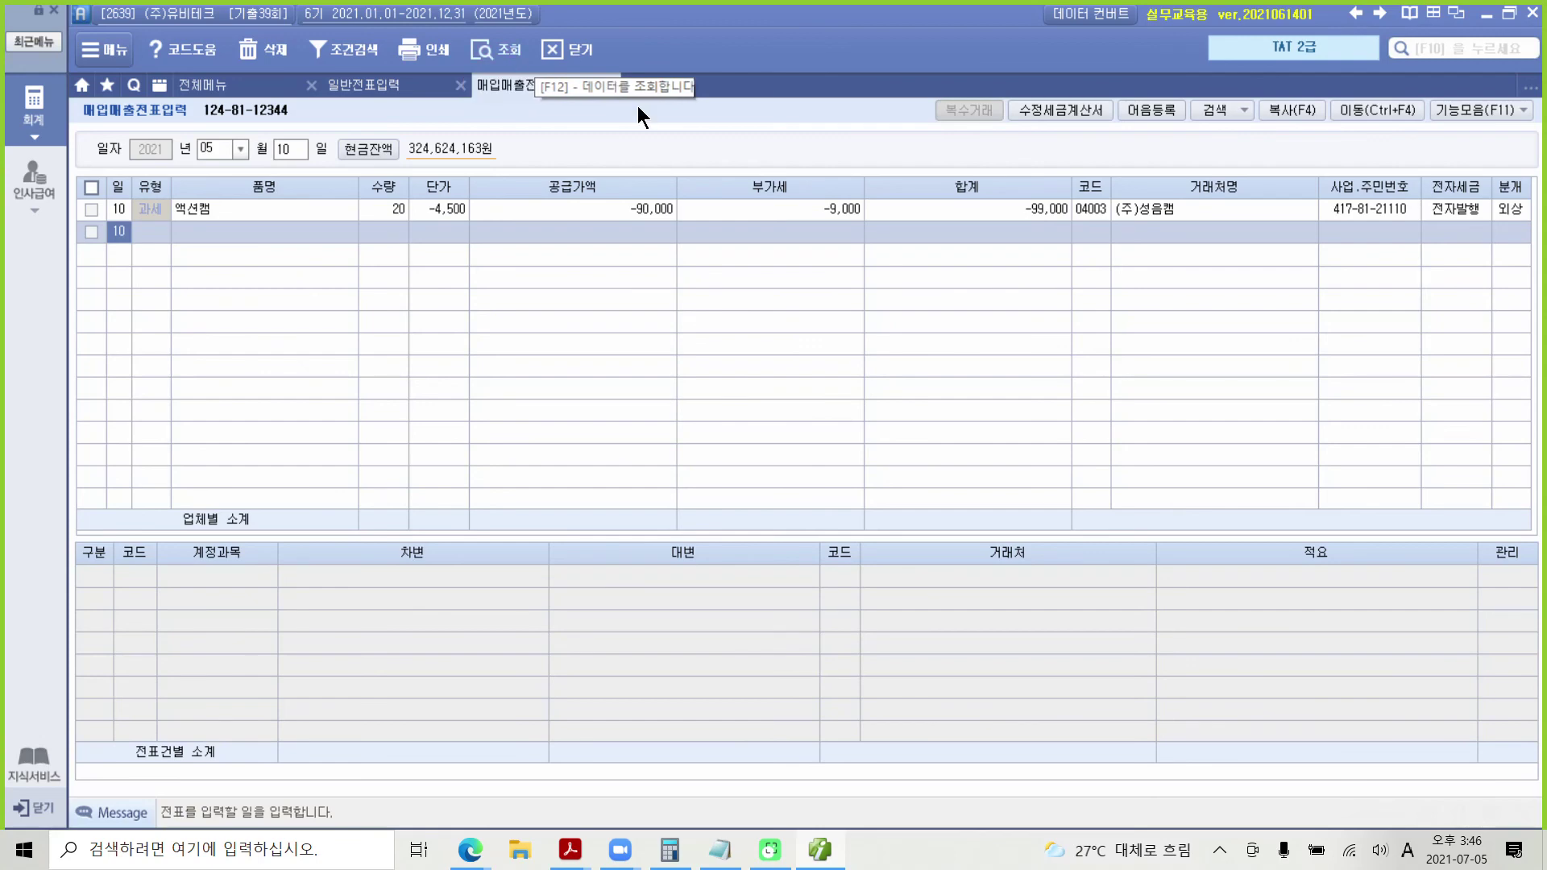
{"action": "left_click", "coordinate": [1450, 208]}
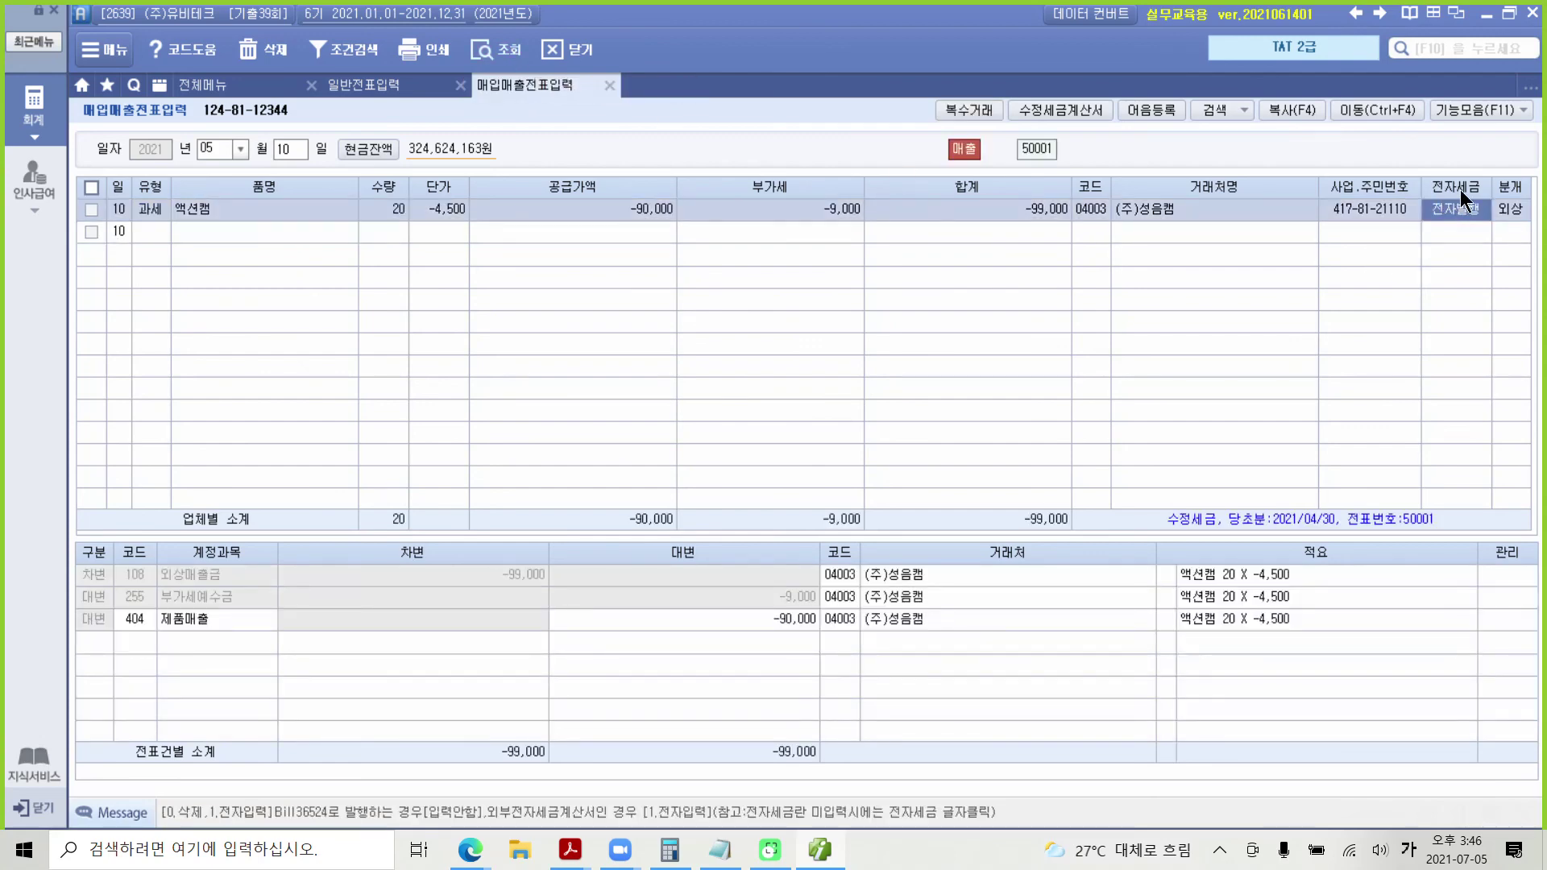